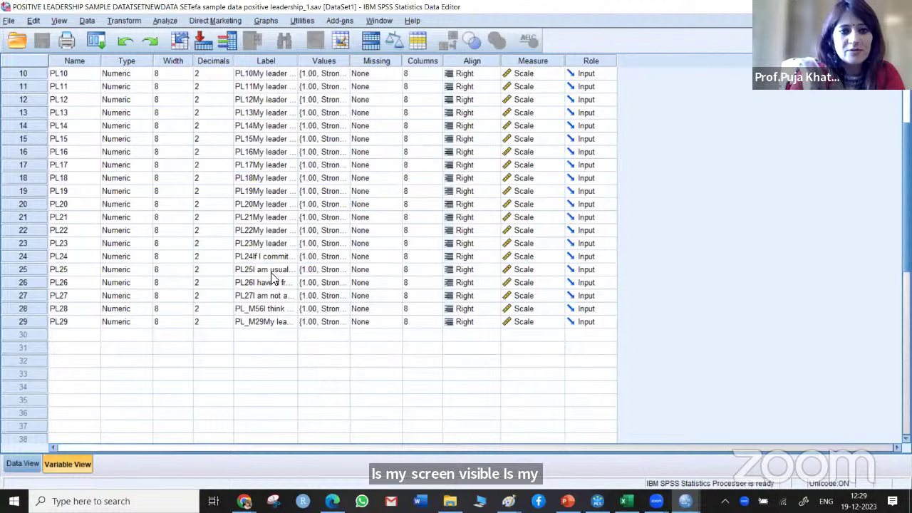
Compare the data sheet with the variable definitions and look through the list of positive leadership items PL1 to PL29.
scroll(273, 279, "up", 3)
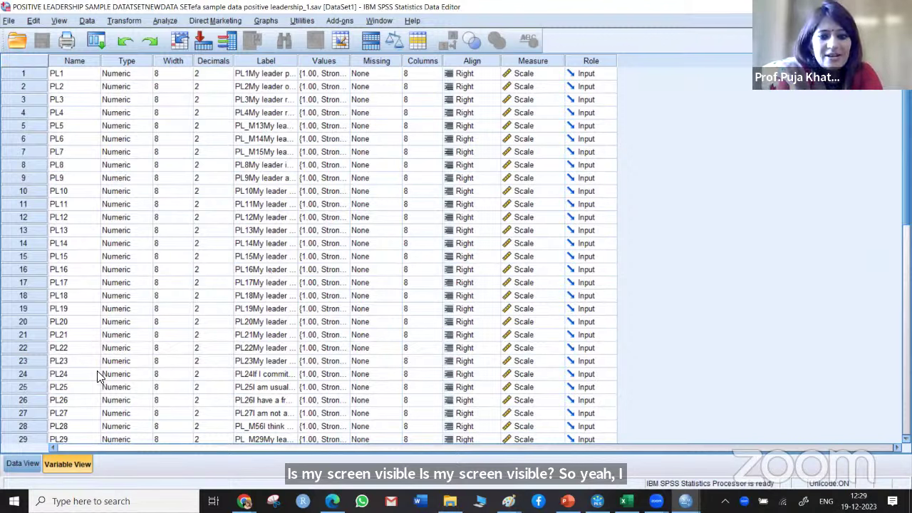
left_click(17, 466)
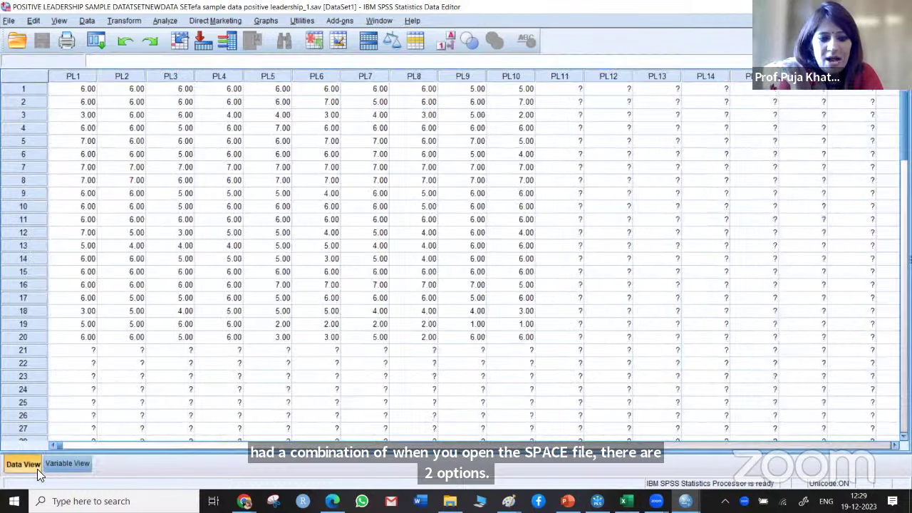
left_click(77, 468)
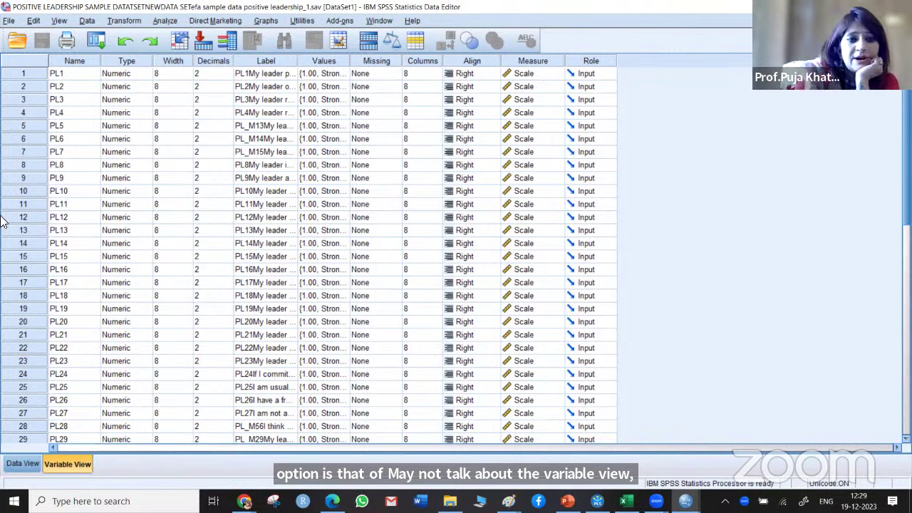
scroll(52, 301, "down", 8)
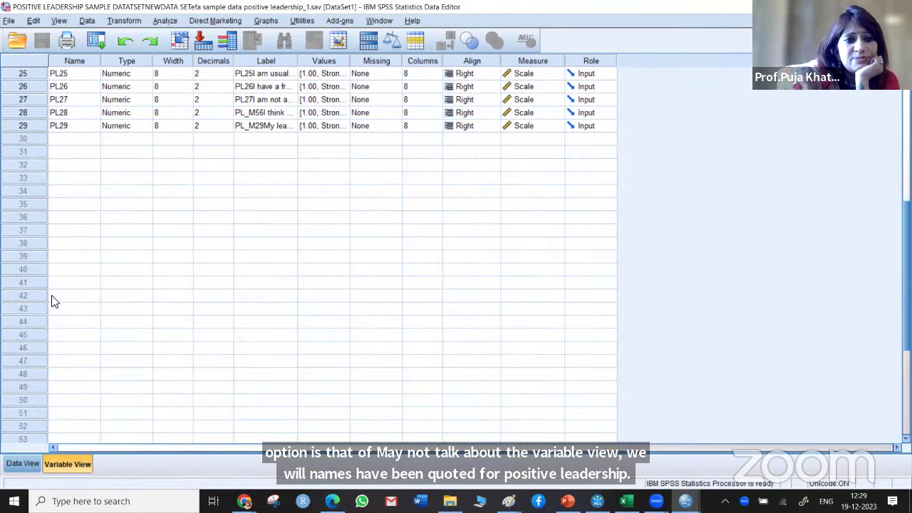
scroll(51, 301, "up", 8)
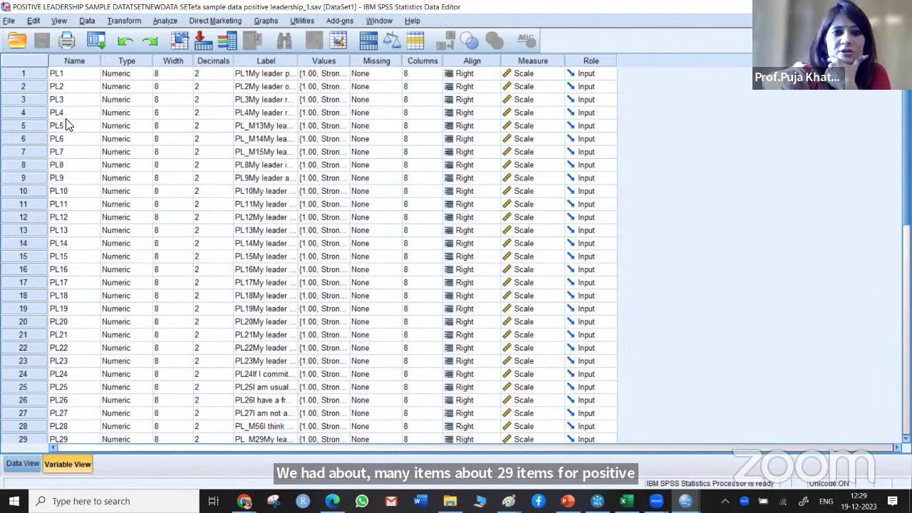
Review the variable type settings of PL1 and accept Numeric with width 8 and 2 decimal places.
left_click(135, 61)
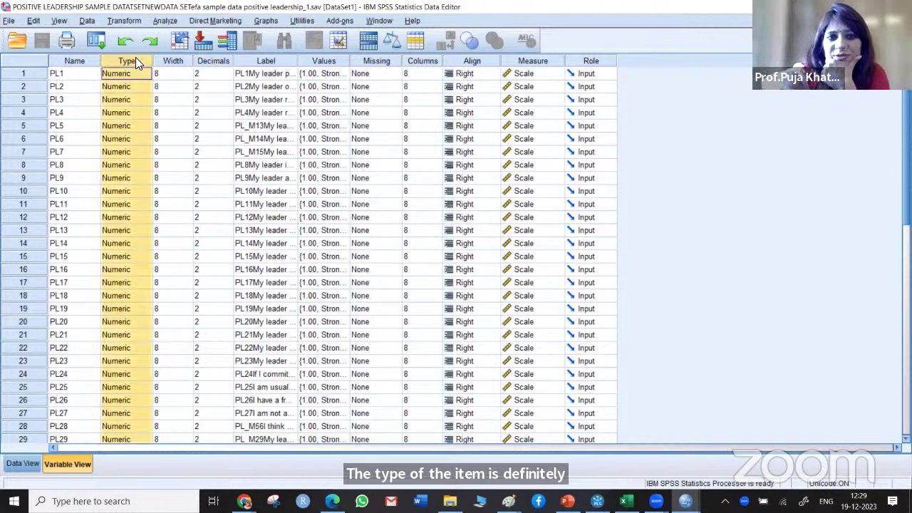
left_click(146, 73)
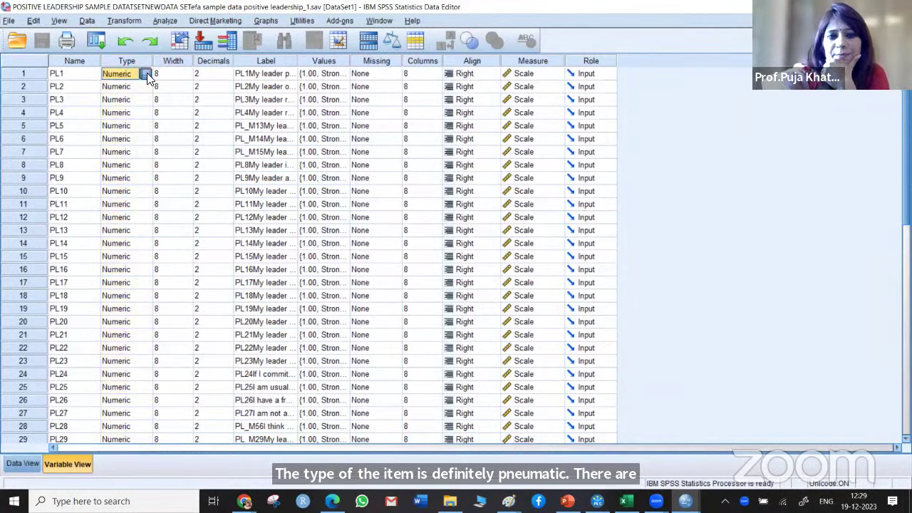
left_click(147, 73)
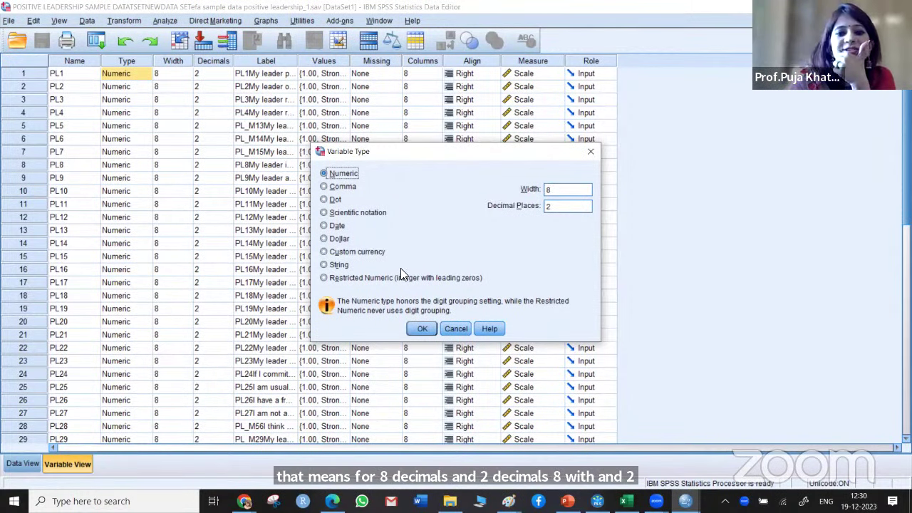
left_click(420, 331)
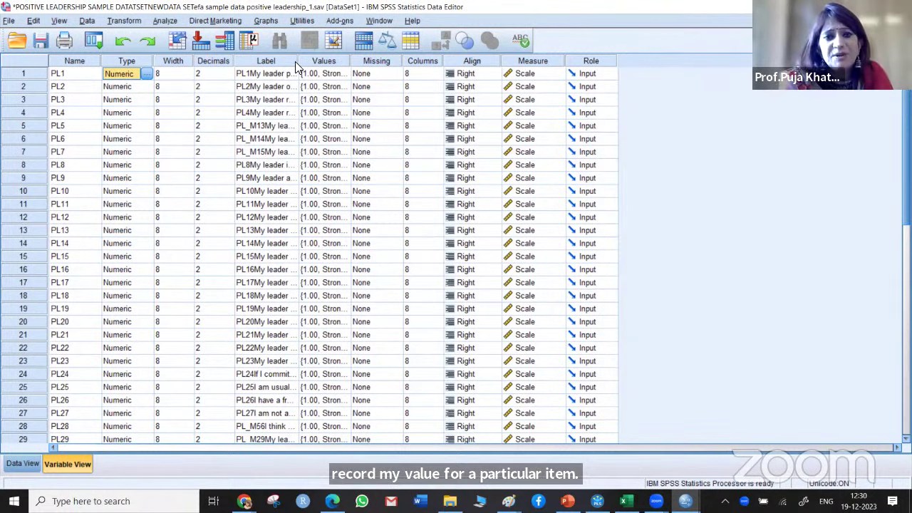
Widen the Label column enough to read the full item statements for the leadership variables.
left_click_drag(298, 61, 401, 61)
left_click_drag(542, 46, 556, 51)
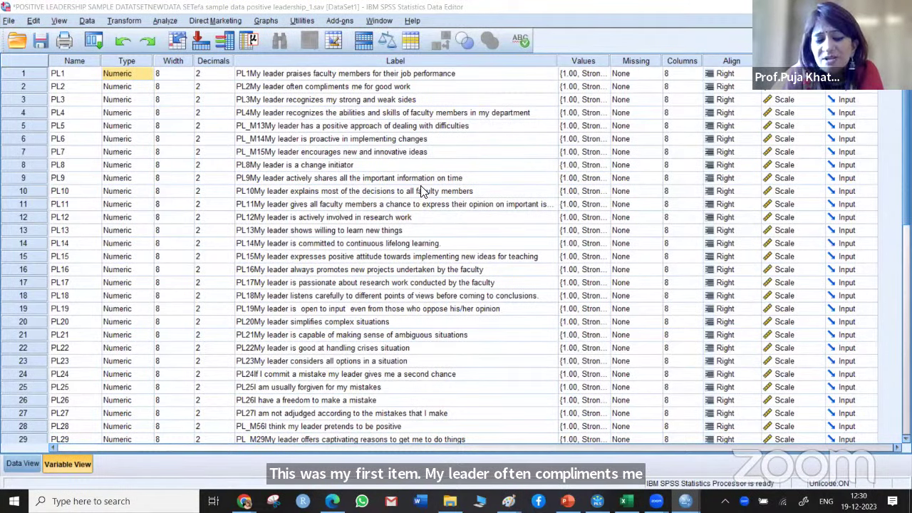
scroll(444, 272, "down", 1)
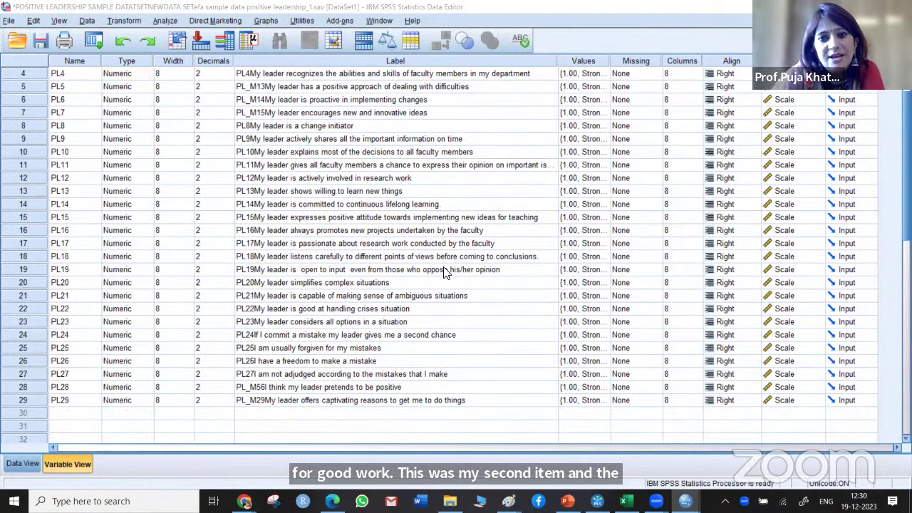
scroll(443, 273, "up", 1)
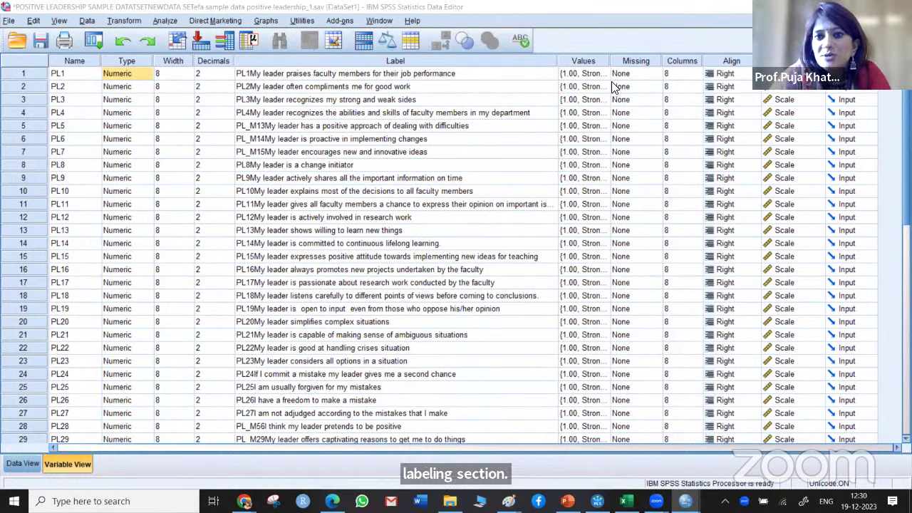
Widen the Values column and review the complete list of value labels defined for PL1.
left_click_drag(610, 60, 714, 61)
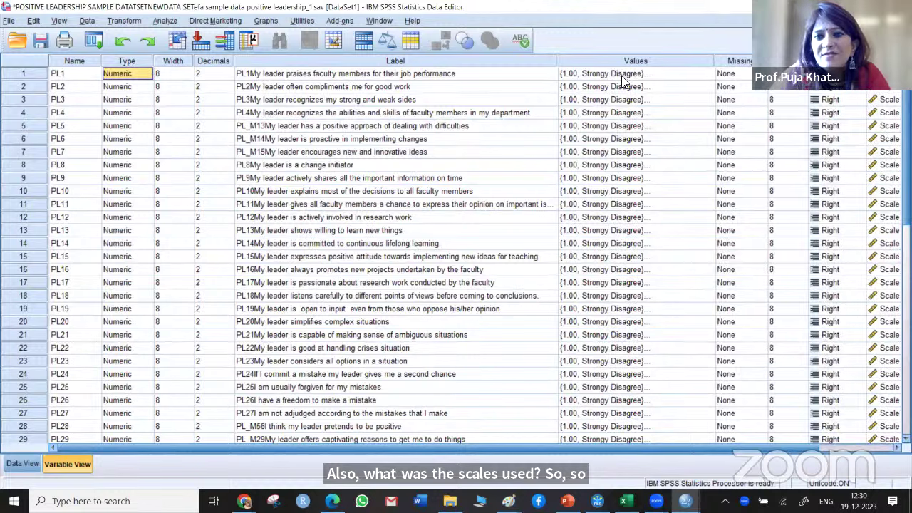
left_click(646, 76)
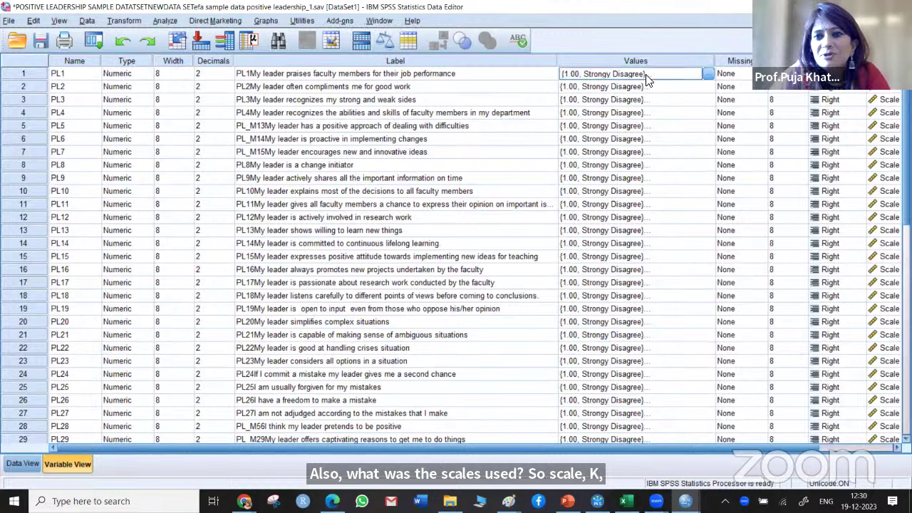
left_click(708, 75)
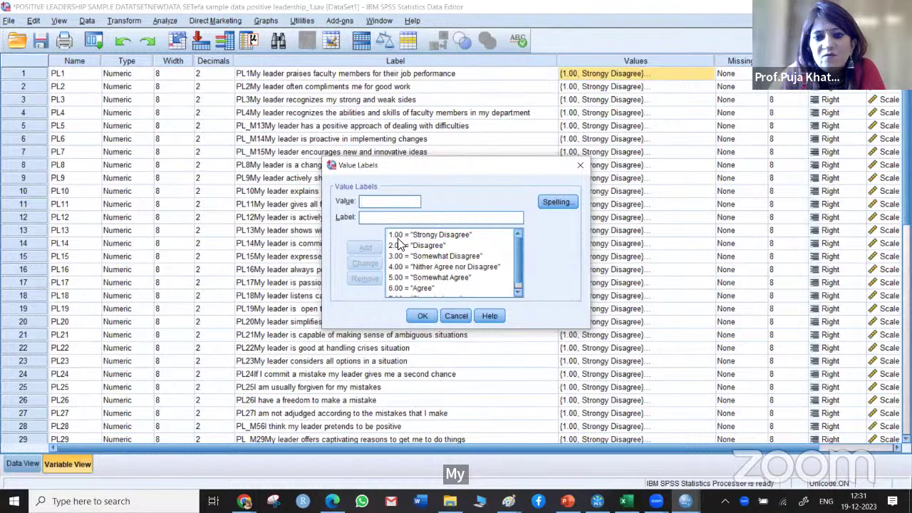
scroll(437, 273, "down", 1)
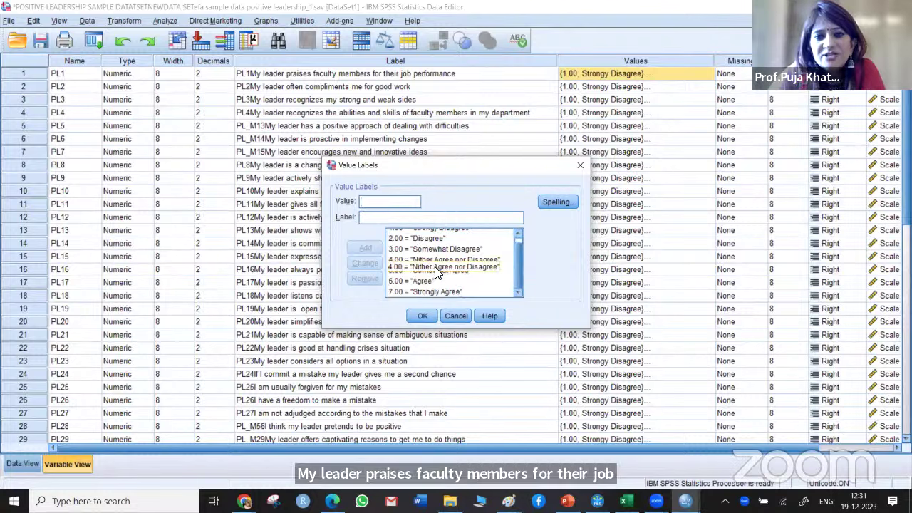
scroll(482, 273, "up", 1)
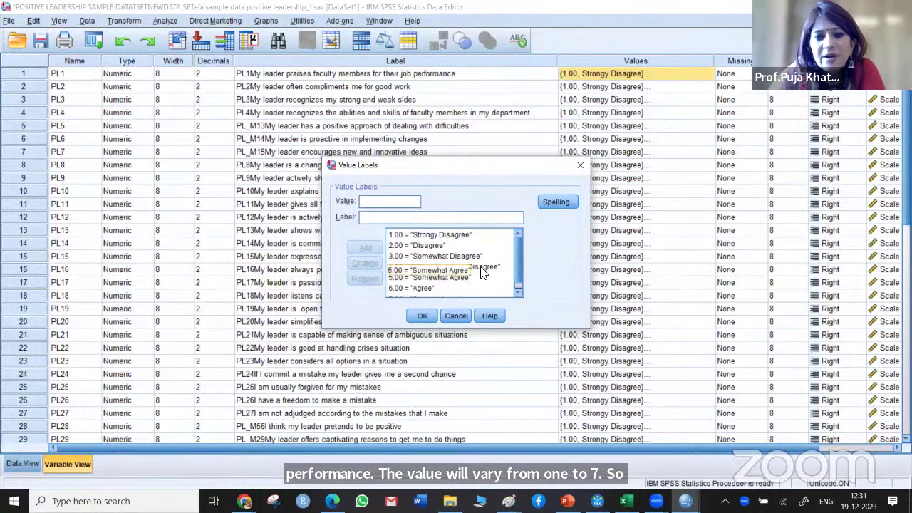
scroll(482, 273, "down", 1)
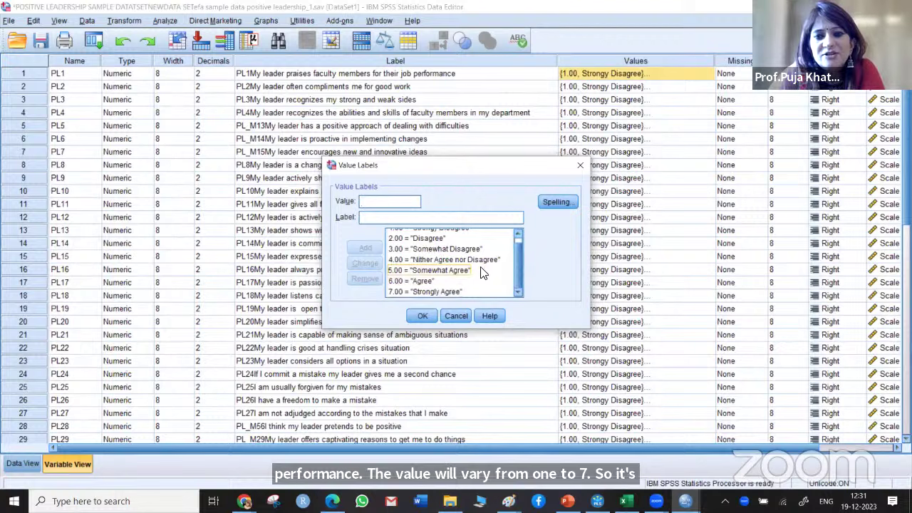
left_click(421, 318)
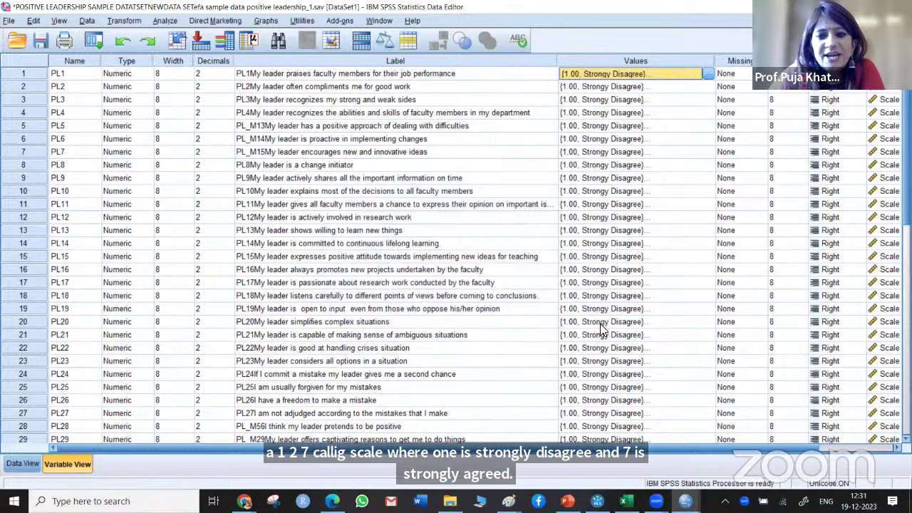
Check the value labels, missing values, column width and measurement level defined for the variables.
scroll(601, 329, "down", 2)
scroll(601, 329, "up", 2)
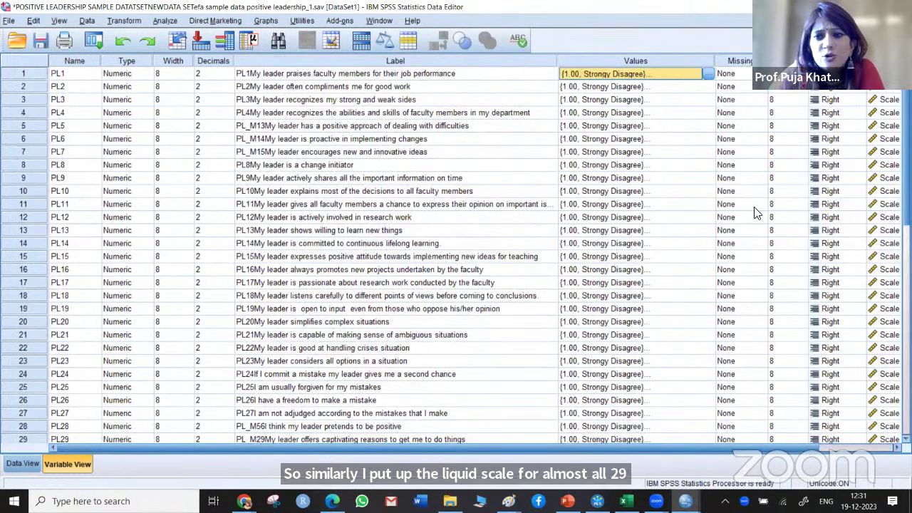
left_click(737, 61)
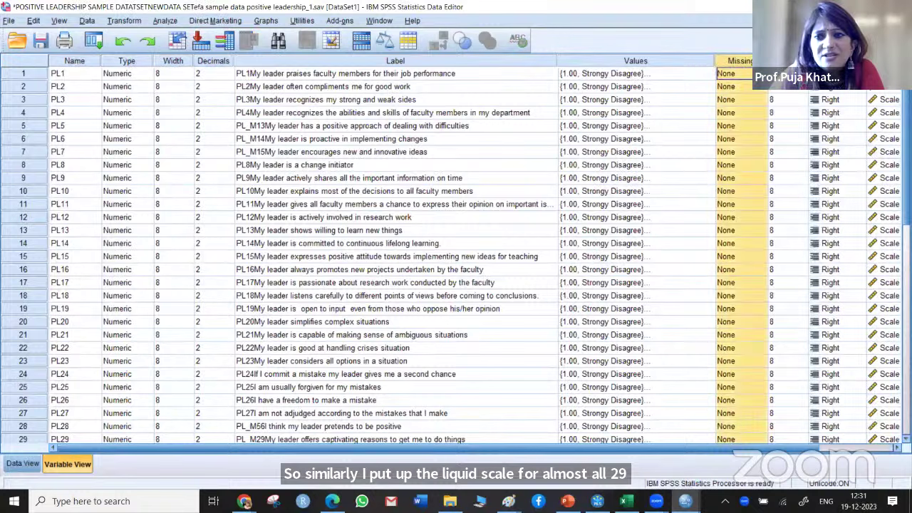
left_click(788, 61)
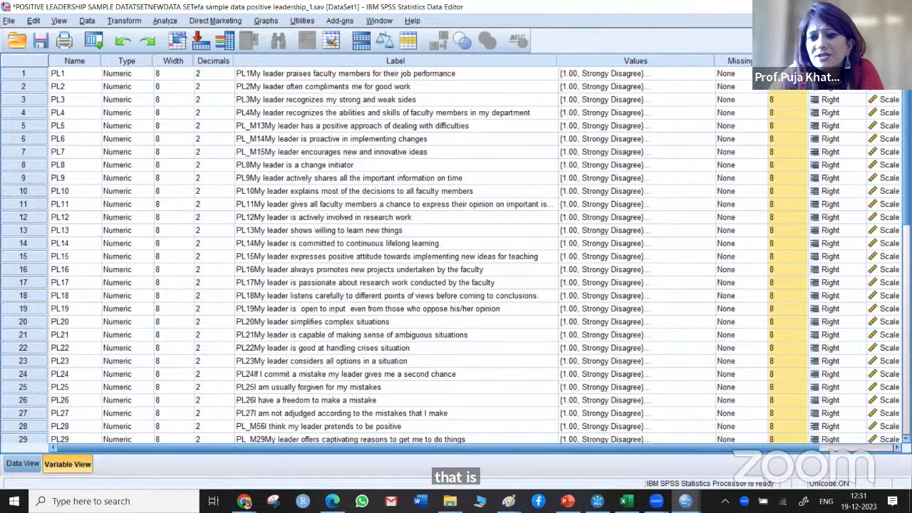
scroll(456, 256, "right", 2)
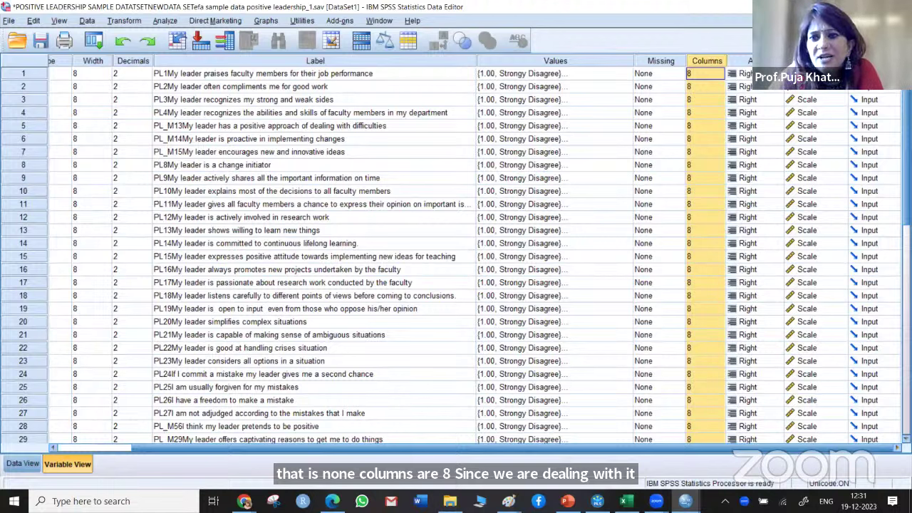
left_click(813, 74)
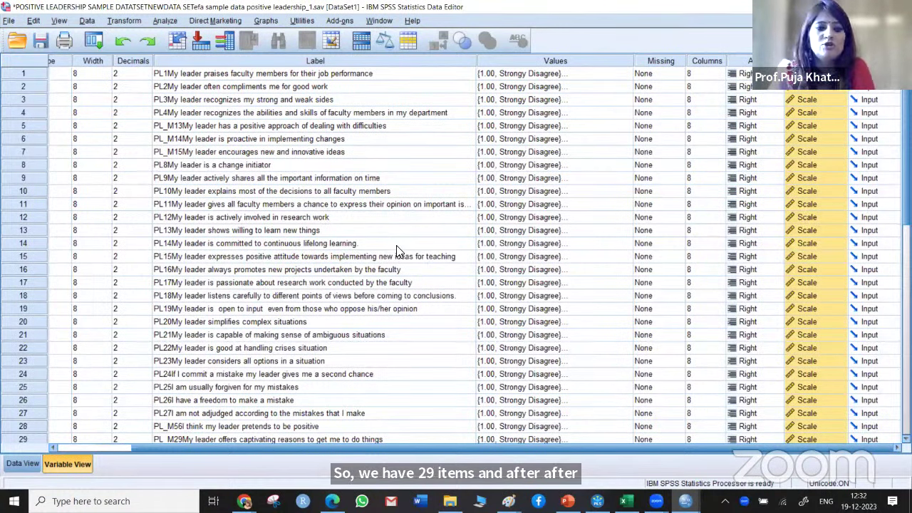
Examine the recorded responses in the data sheet across to PL29 and down to the last case.
left_click(24, 464)
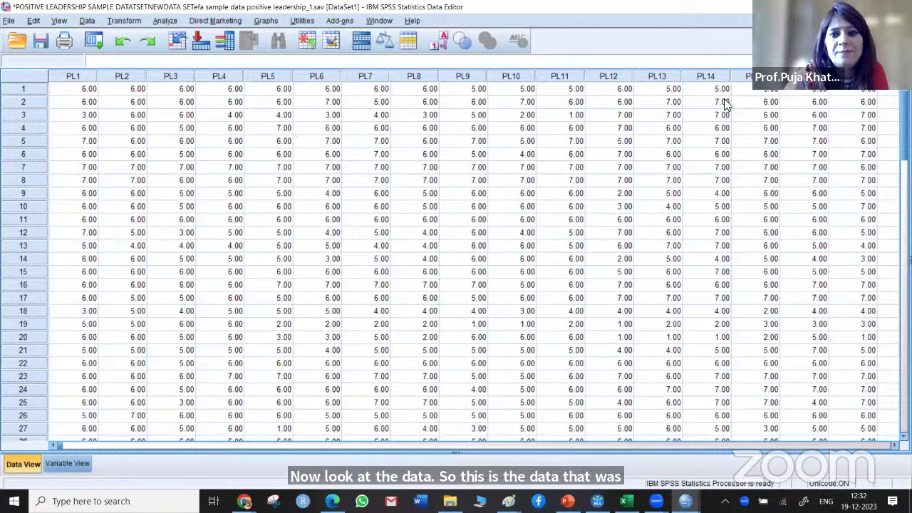
left_click(589, 147)
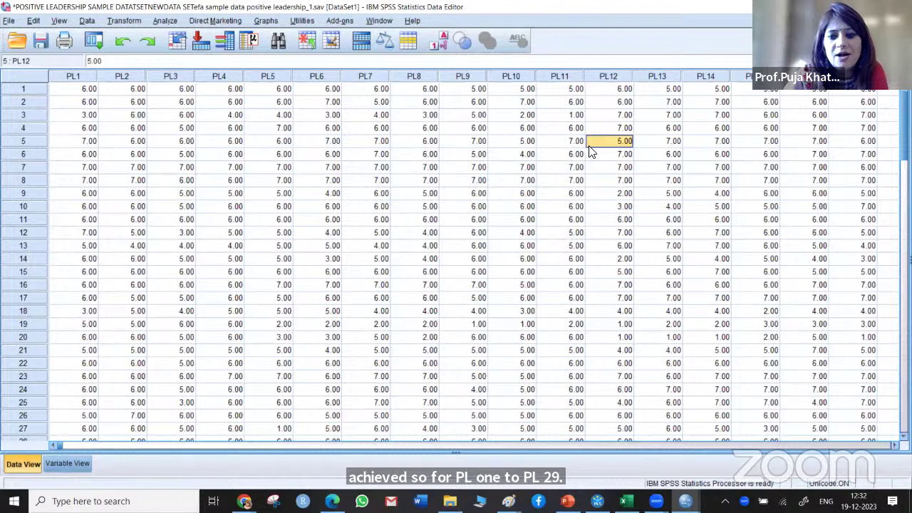
scroll(590, 152, "right", 5)
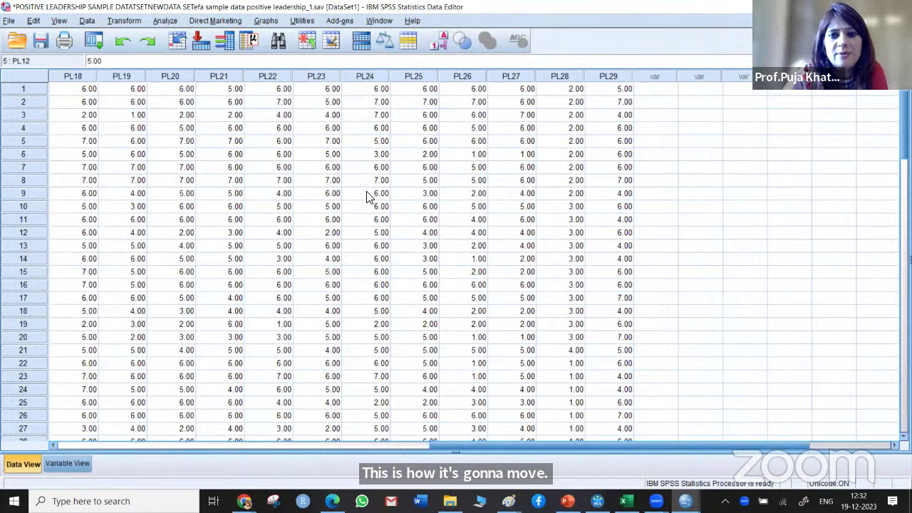
scroll(368, 197, "down", 2)
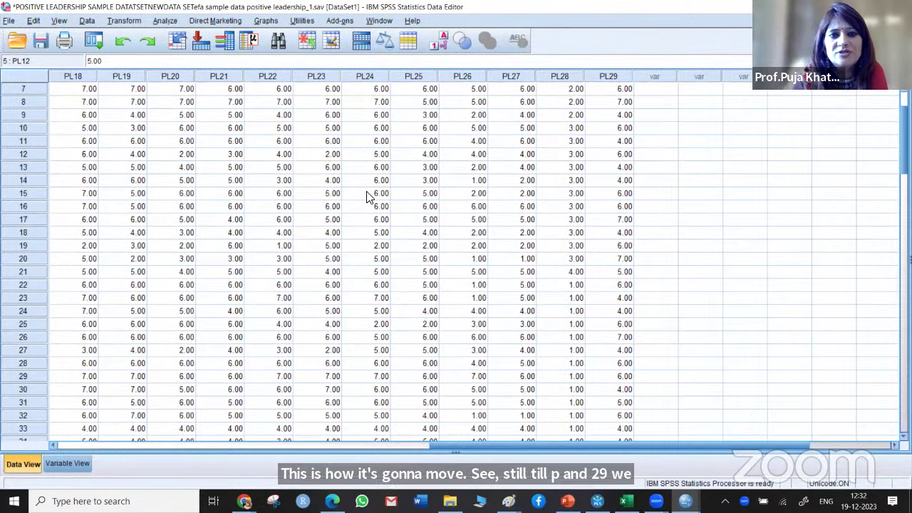
scroll(369, 197, "down", 16)
scroll(368, 197, "down", 8)
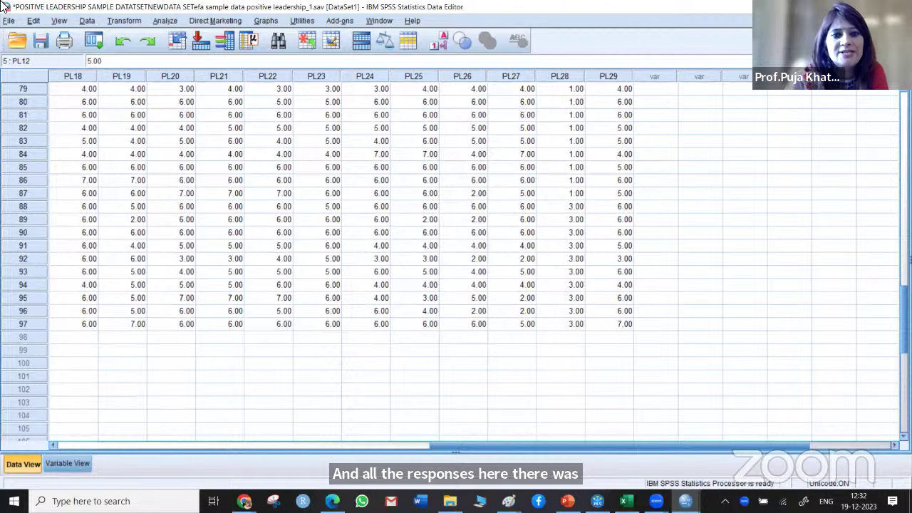
Set up a dimension-reduction factor analysis with all items PL1 to PL29 as the analysis variables.
left_click(165, 21)
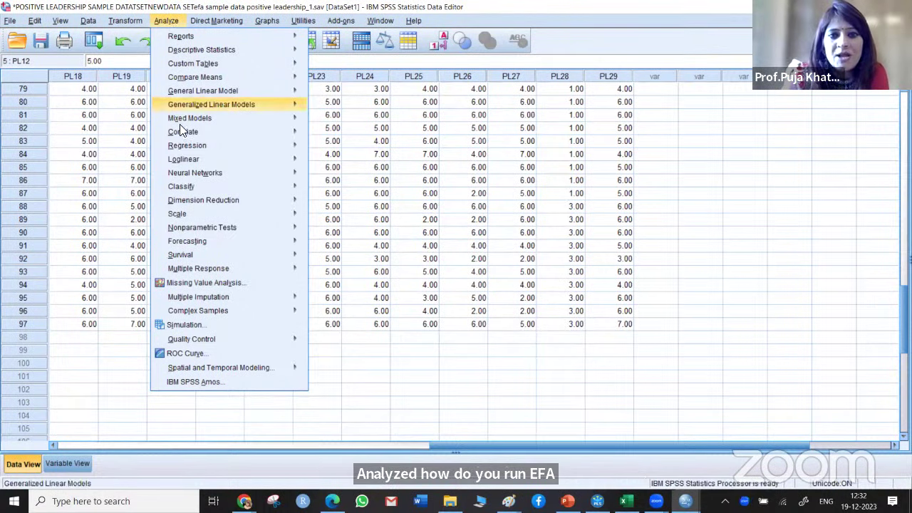
mouse_move(188, 202)
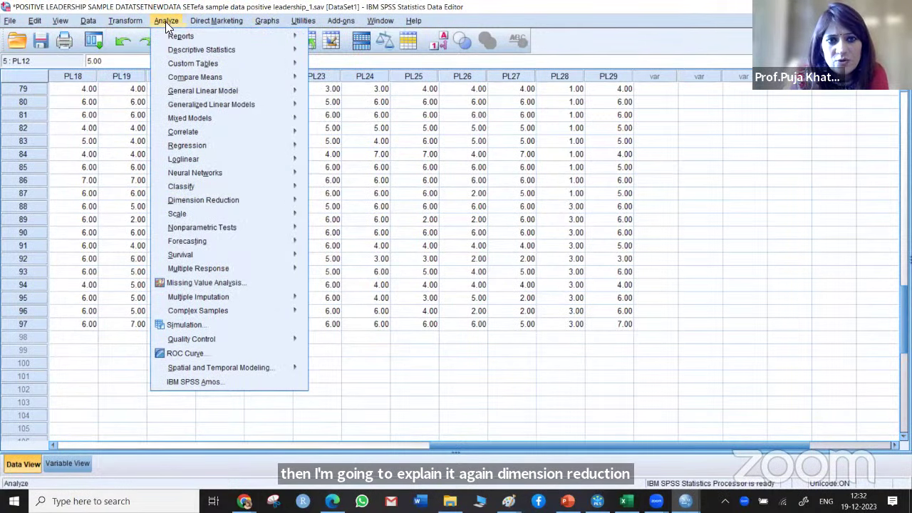
mouse_move(201, 199)
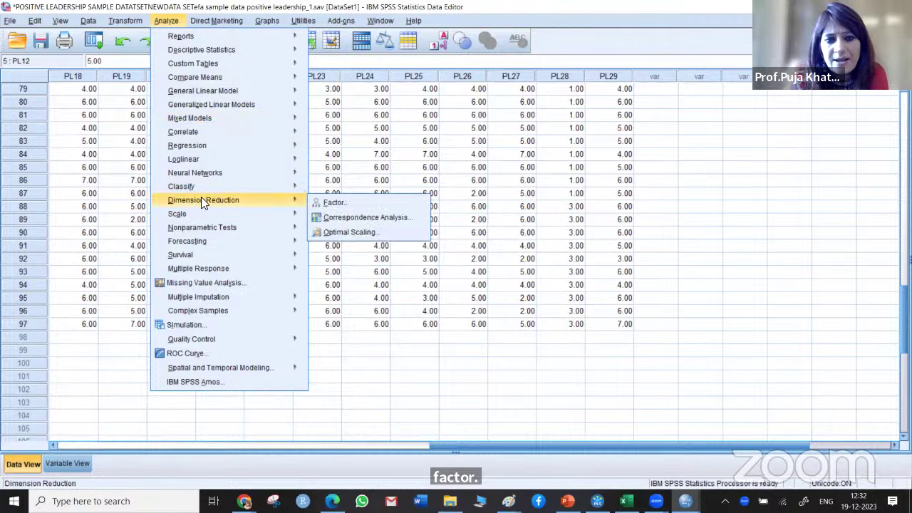
left_click(347, 203)
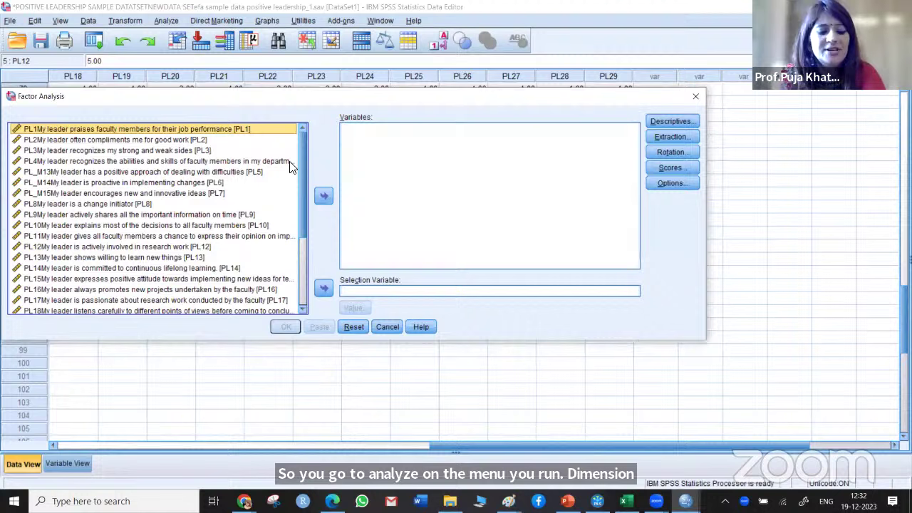
key("shift+Down")
key("shift+Down")
key("shift+Down")
key("shift+Down")
key("shift+Down")
key("shift+Down")
key("shift+Down")
key("shift+Down")
key("shift+Down")
key("shift+Down")
key("shift+Down")
key("shift+Down")
key("shift+Down")
key("shift+Down")
key("shift+Down")
key("shift+Down")
key("shift+Down")
key("shift+Down")
key("shift+Down")
key("shift+Down")
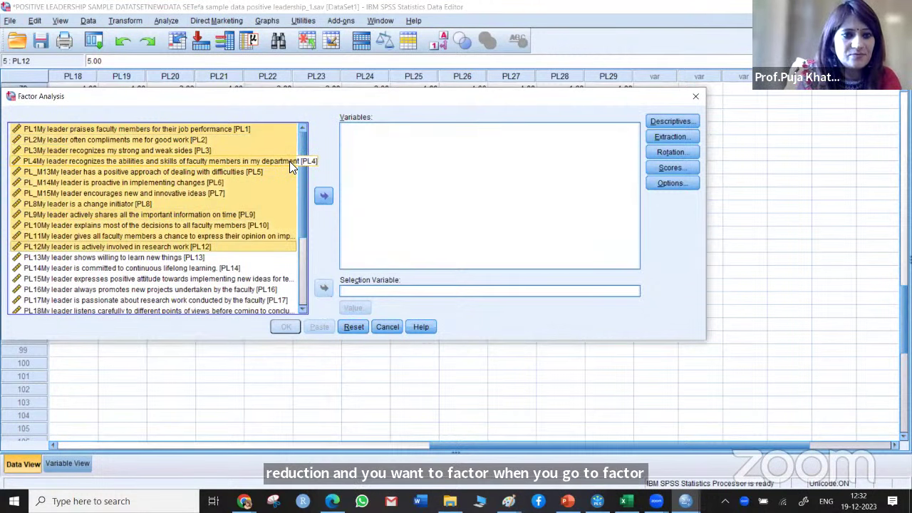
left_click(323, 197)
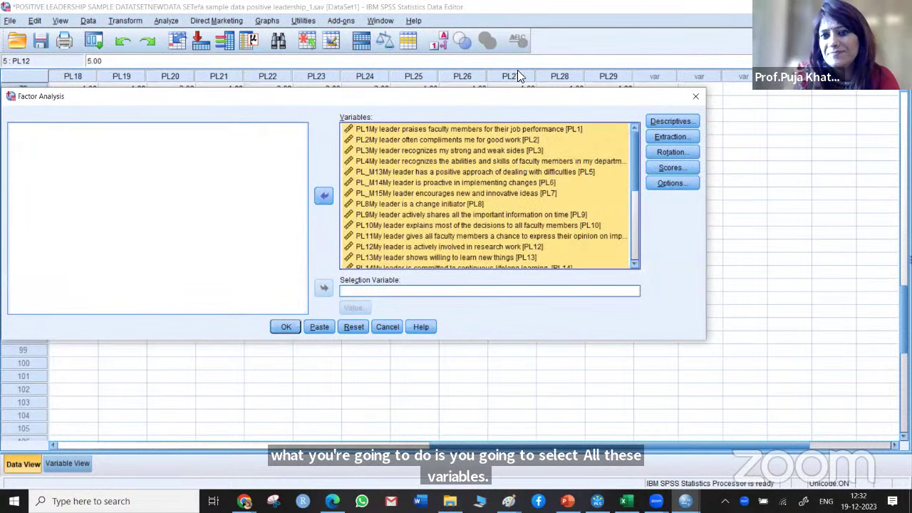
Include the KMO and Bartlett's test of sphericity in the factor analysis descriptives.
left_click(657, 119)
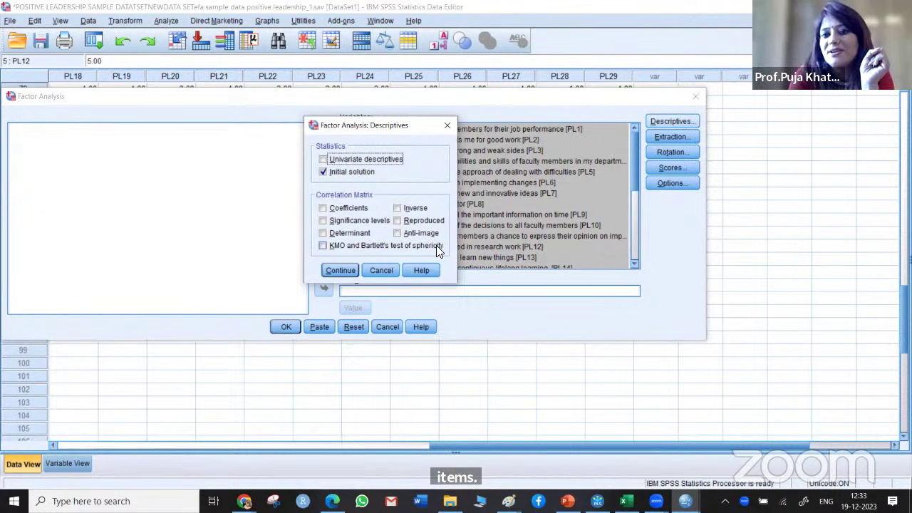
left_click(325, 247)
left_click(340, 271)
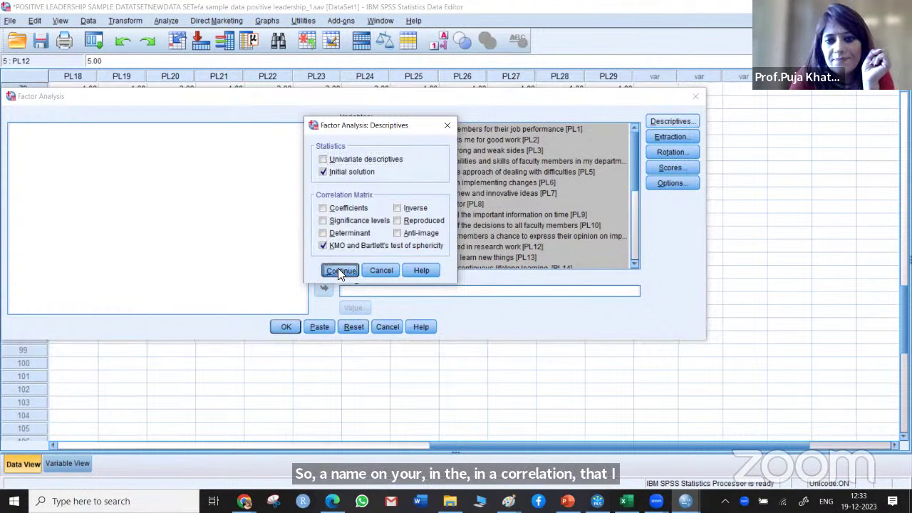
Keep principal components extraction with eigenvalues greater than 1 and set its maximum iterations for convergence to 100.
left_click(674, 137)
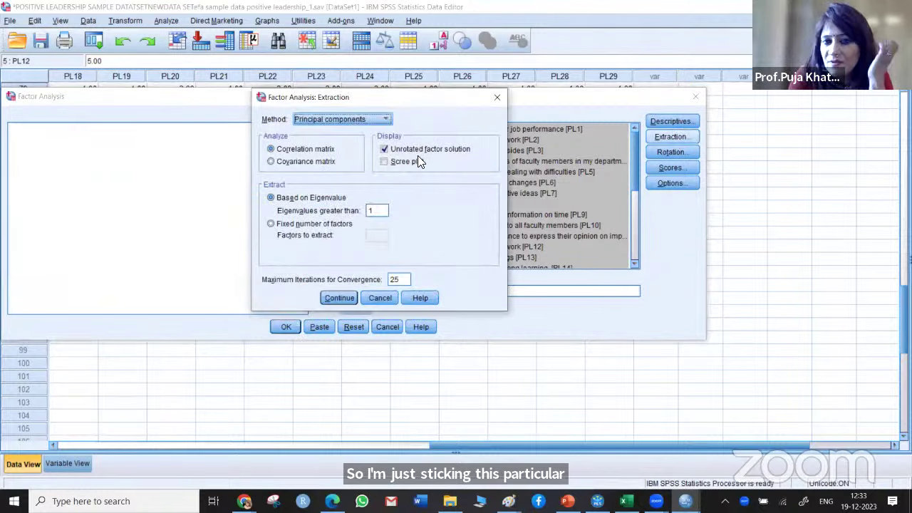
left_click(387, 119)
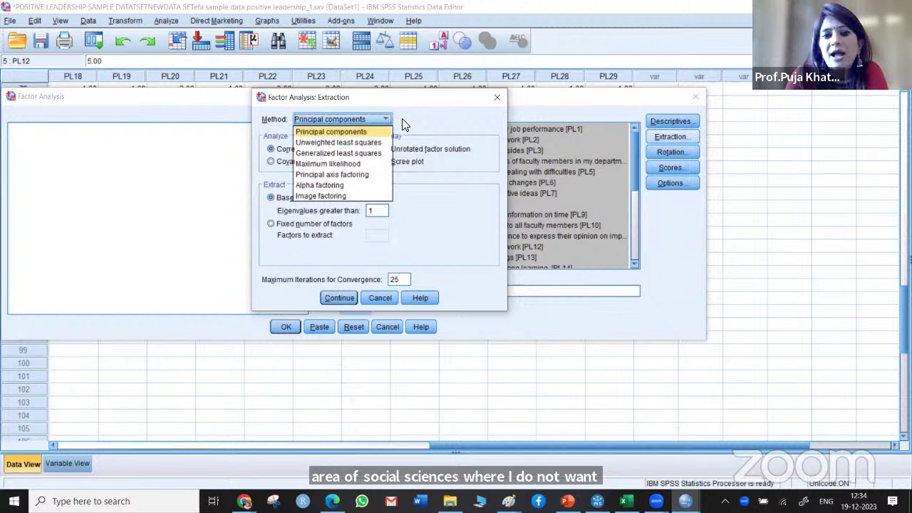
left_click(402, 121)
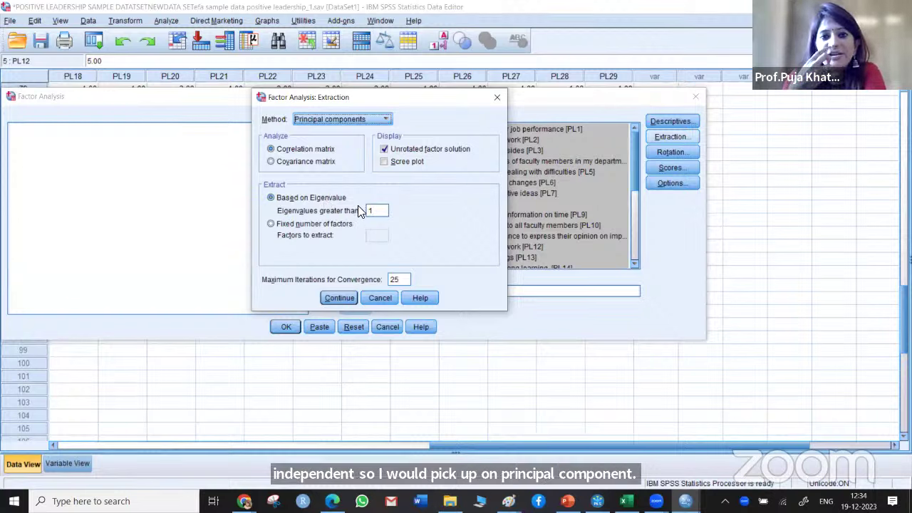
double_click(407, 279)
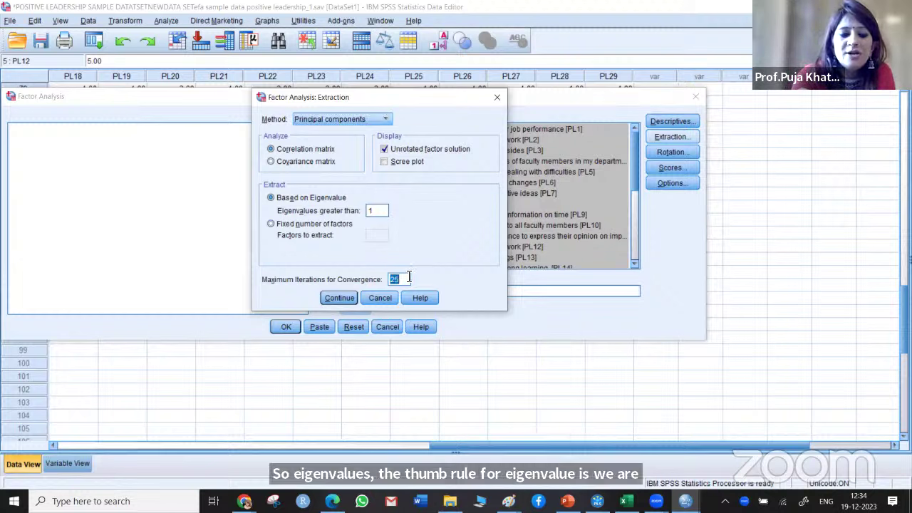
type("100")
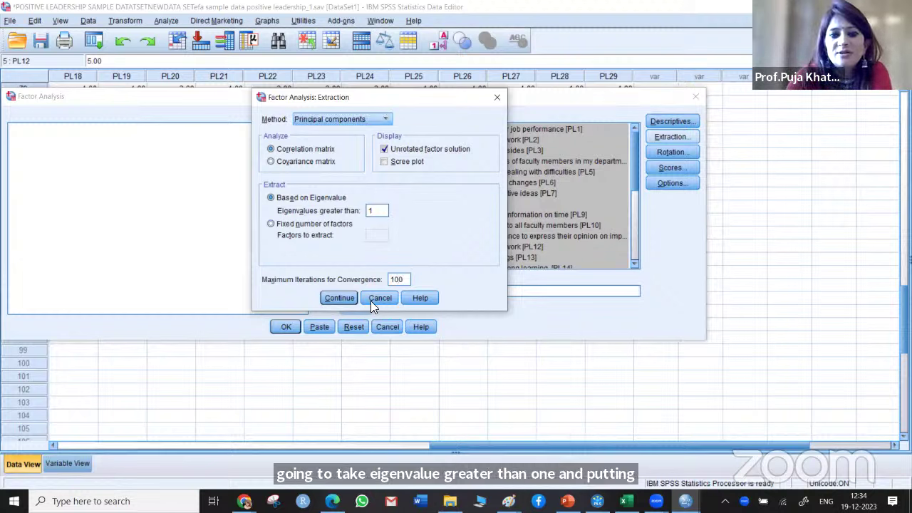
left_click(344, 298)
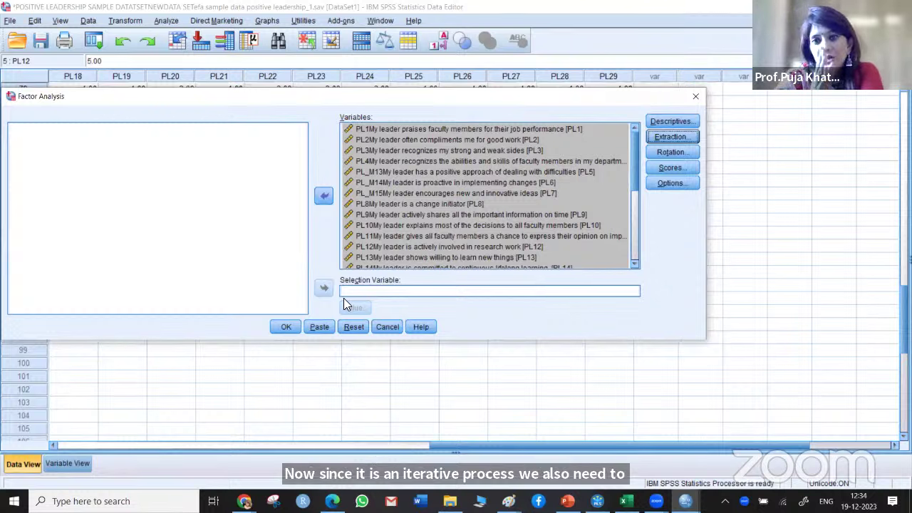
Choose Varimax rotation and set its maximum iterations for convergence to 100.
left_click(680, 156)
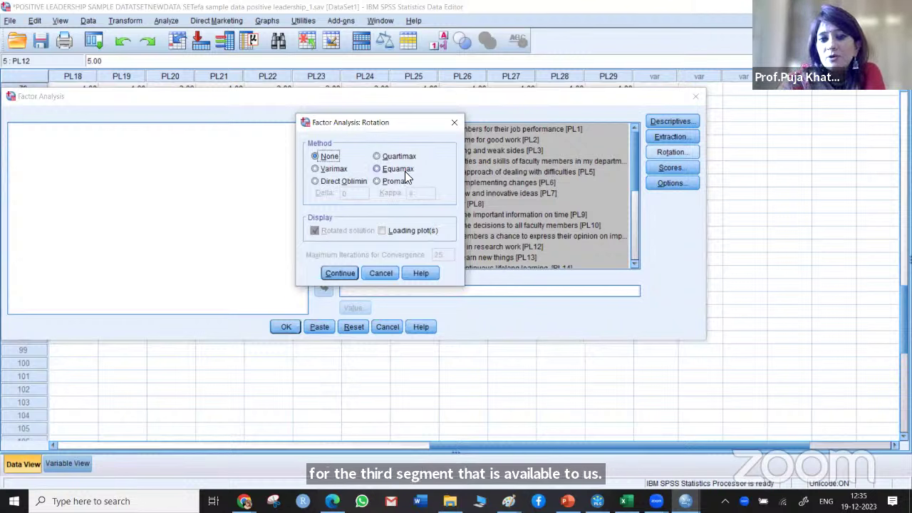
left_click(320, 170)
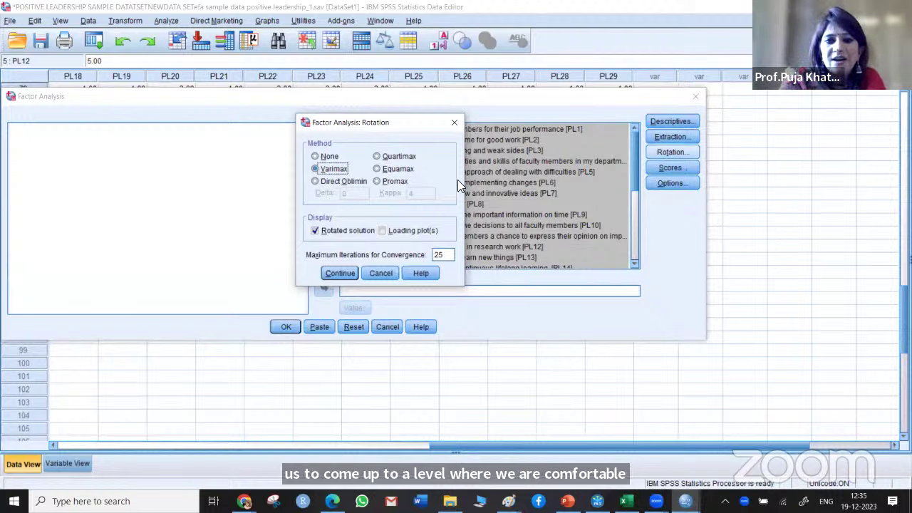
double_click(440, 255)
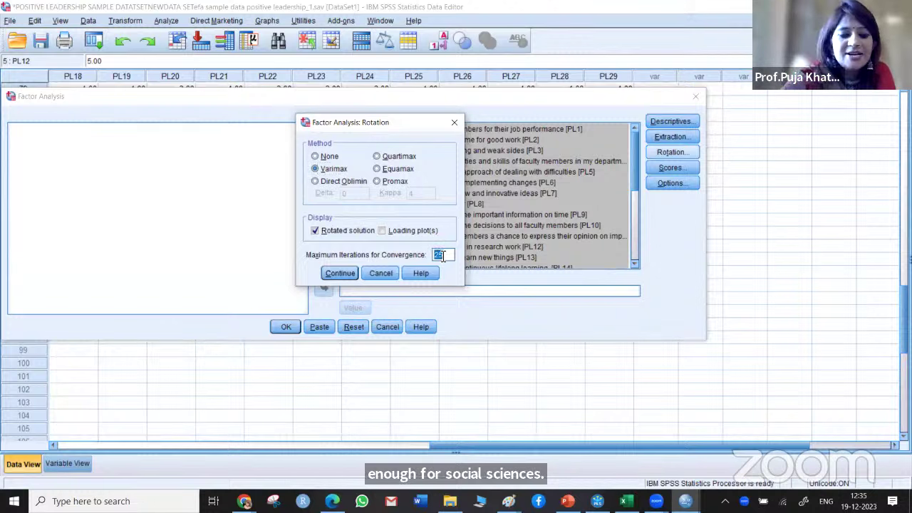
type("100")
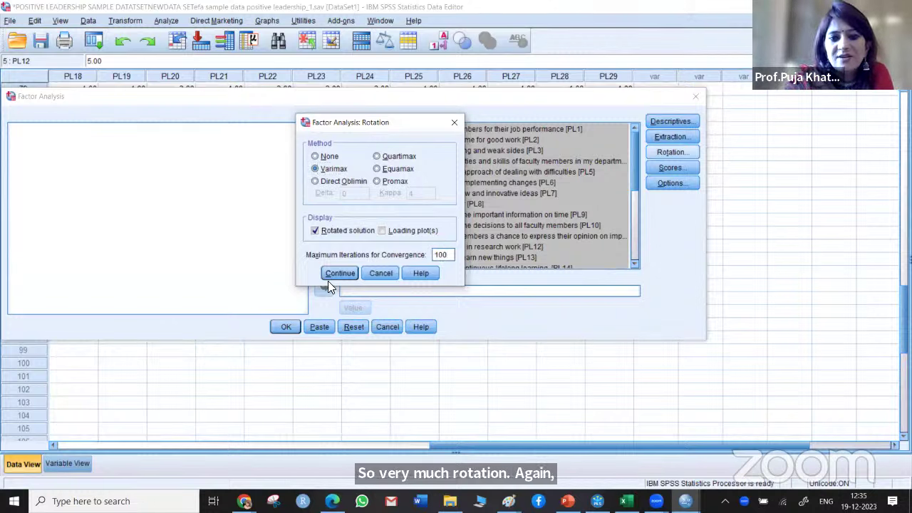
left_click(337, 274)
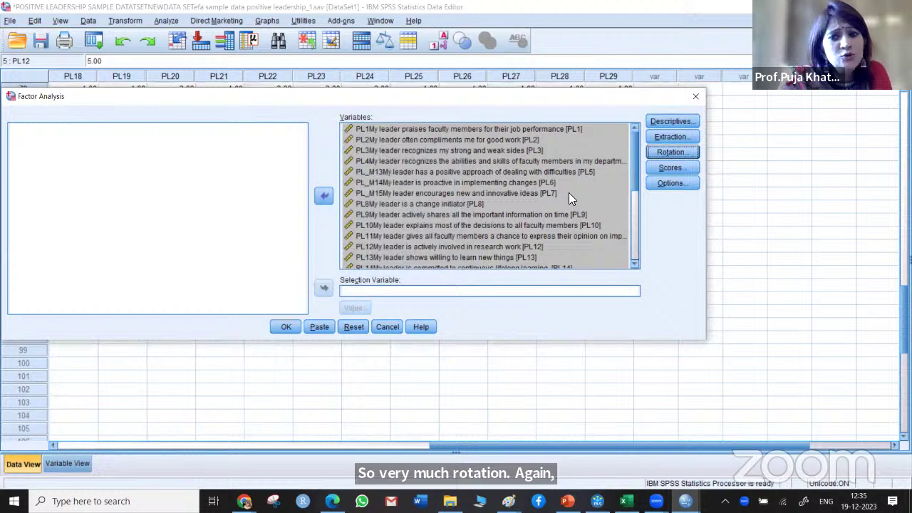
Leave factor scores unsaved, and have coefficients sorted by size with absolute values below .45 suppressed.
left_click(679, 167)
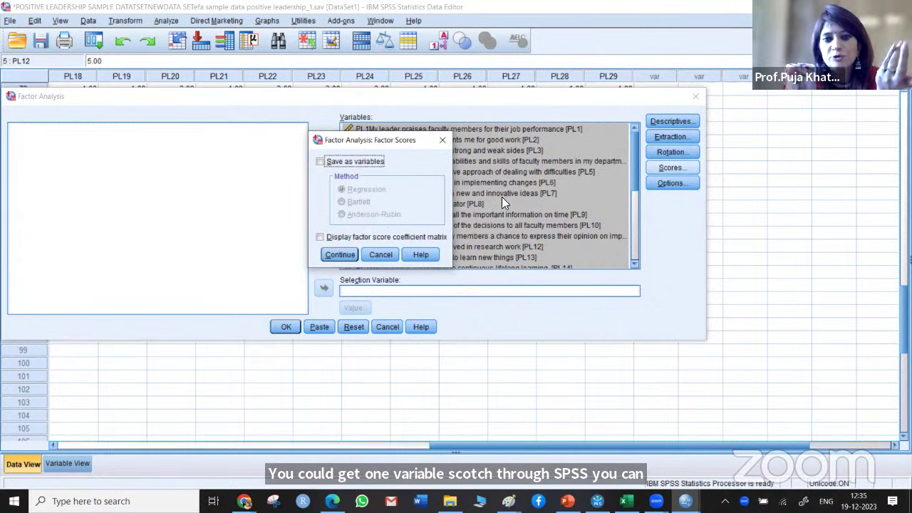
left_click(383, 255)
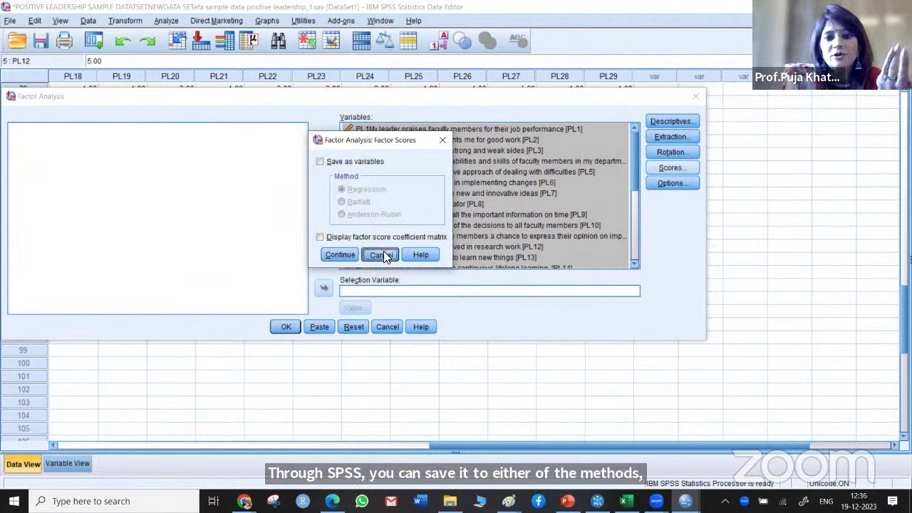
left_click(657, 184)
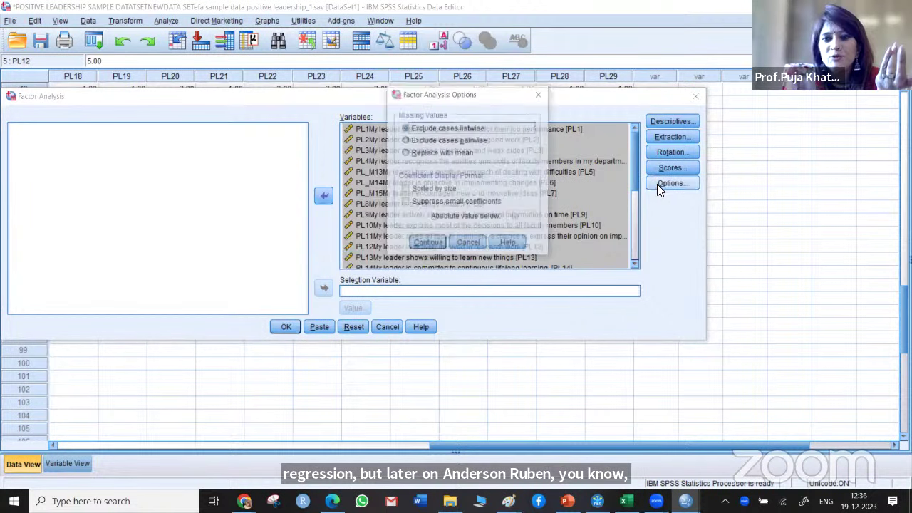
left_click(442, 190)
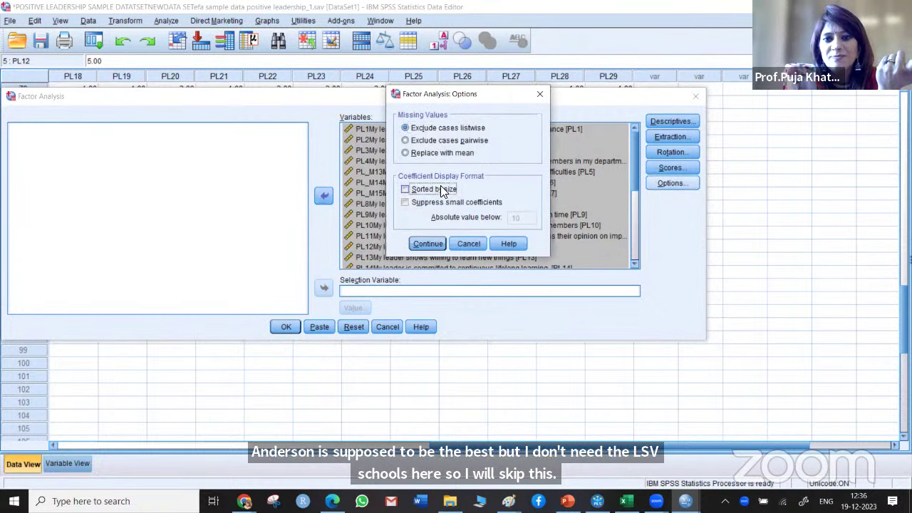
left_click(405, 202)
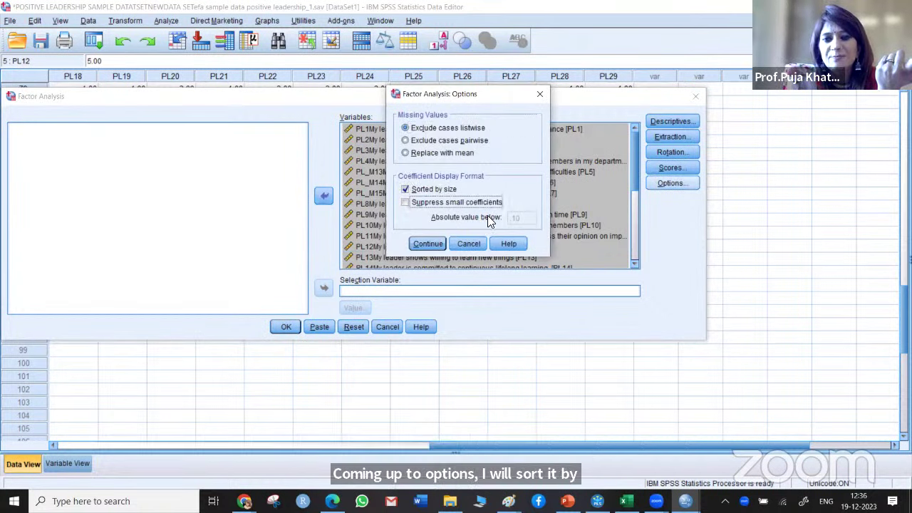
left_click(417, 204)
double_click(525, 217)
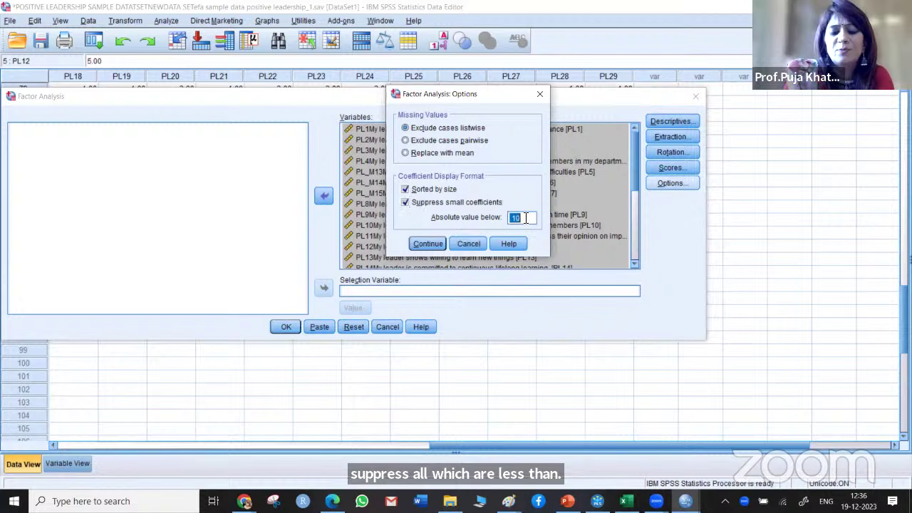
key("BackSpace")
type(".45")
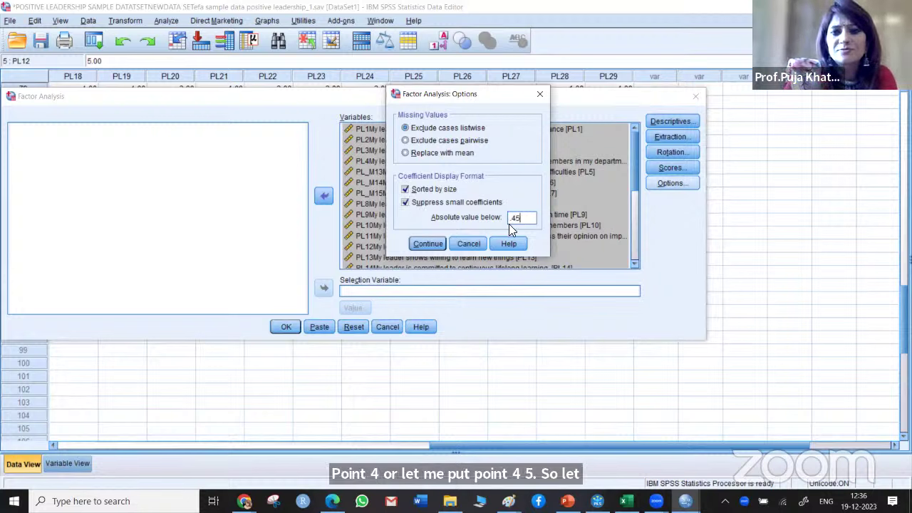
Change the coefficient suppression threshold to .50 and accept the display options.
key("BackSpace")
key("BackSpace")
key("BackSpace")
type(".5")
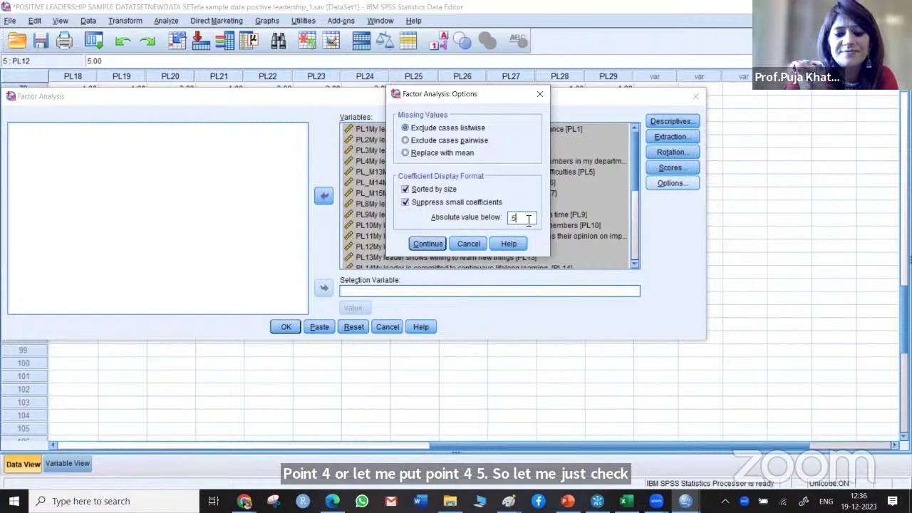
type("0")
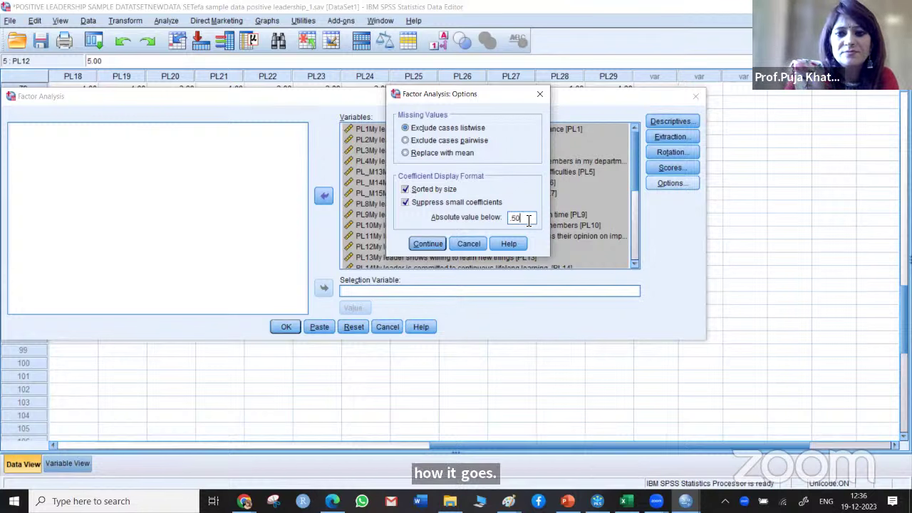
left_click(426, 245)
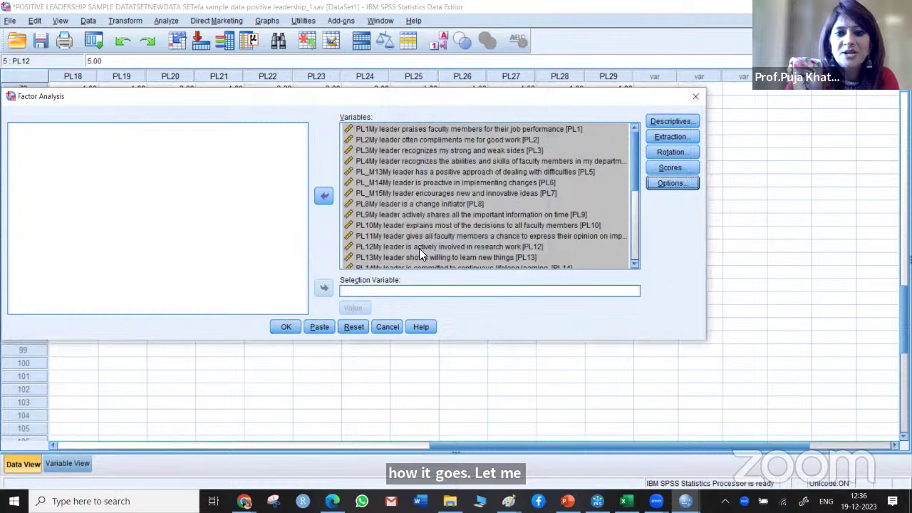
Run the factor analysis and check the logged syntax and the KMO and Bartlett's Test table.
left_click(288, 327)
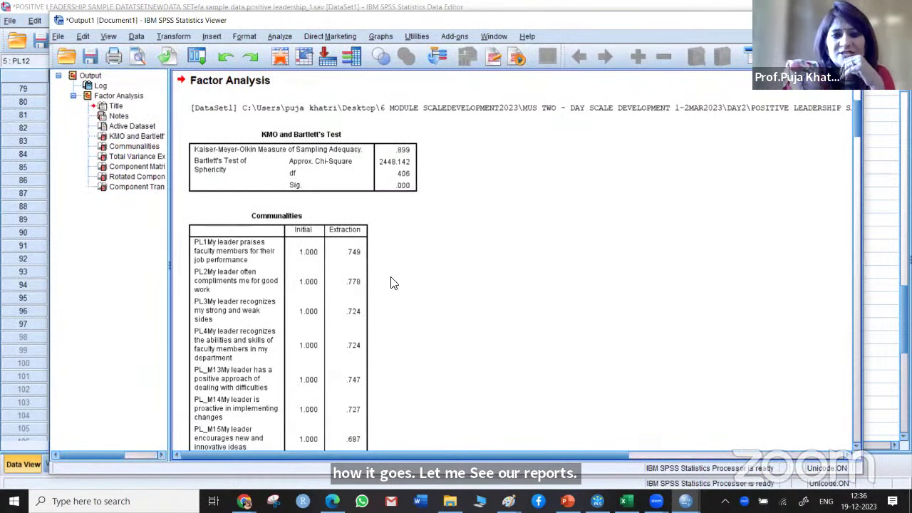
scroll(283, 149, "up", 3)
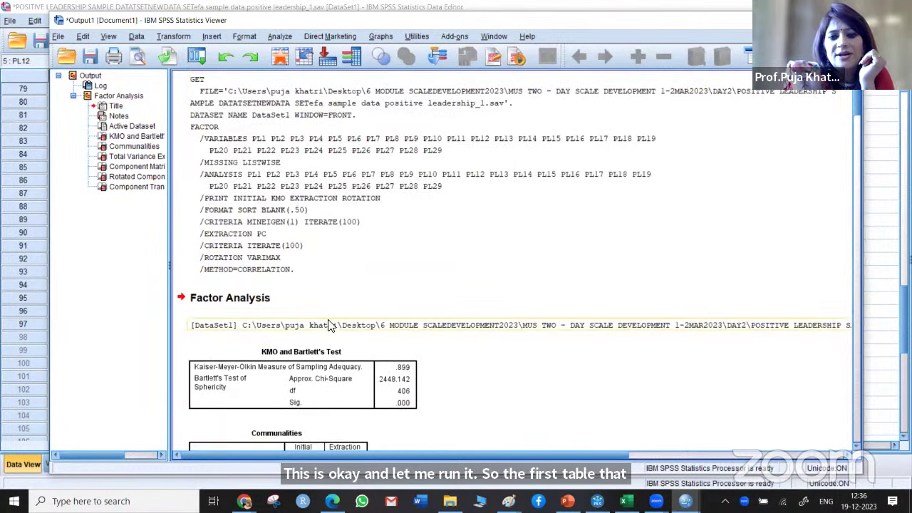
scroll(329, 325, "down", 3)
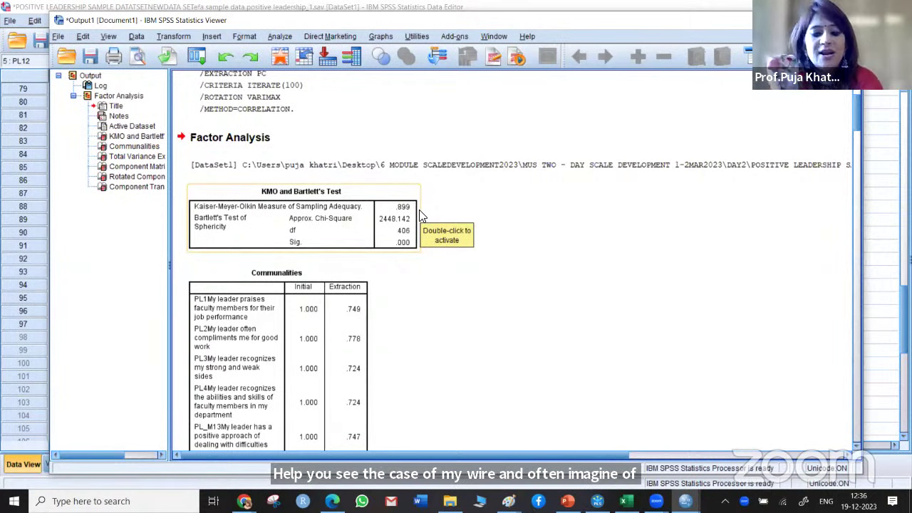
Switch to the PowerPoint presentation and look through the slides from Key Terms to EFA Protocol for the sampling adequacy guideline.
key("alt+Tab")
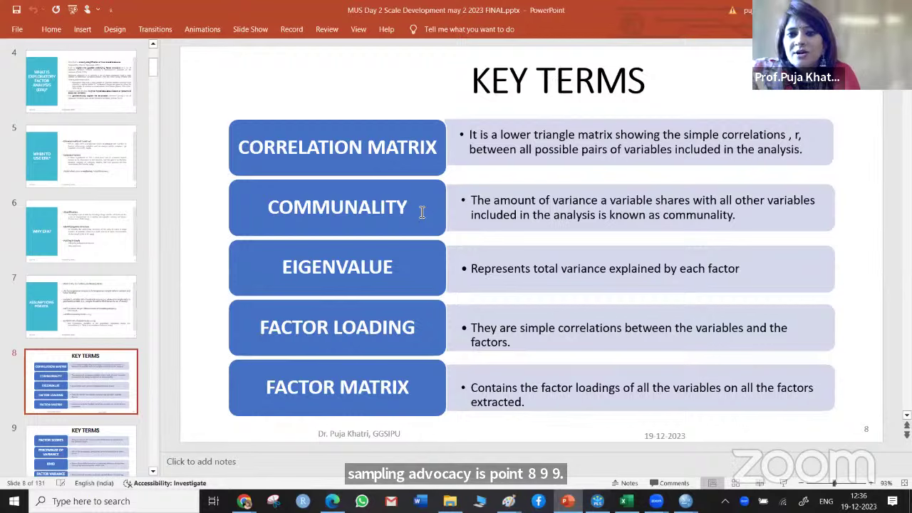
key("Page_Down")
key("Page_Down")
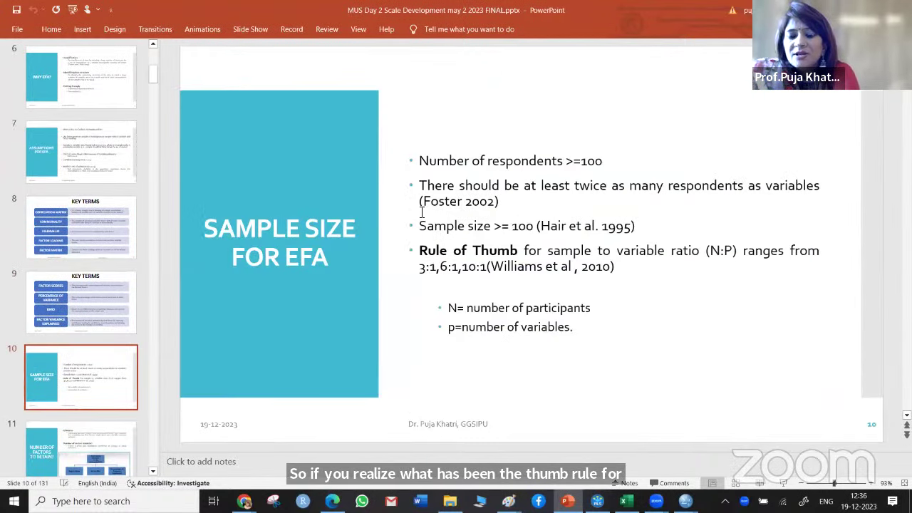
key("Page_Down")
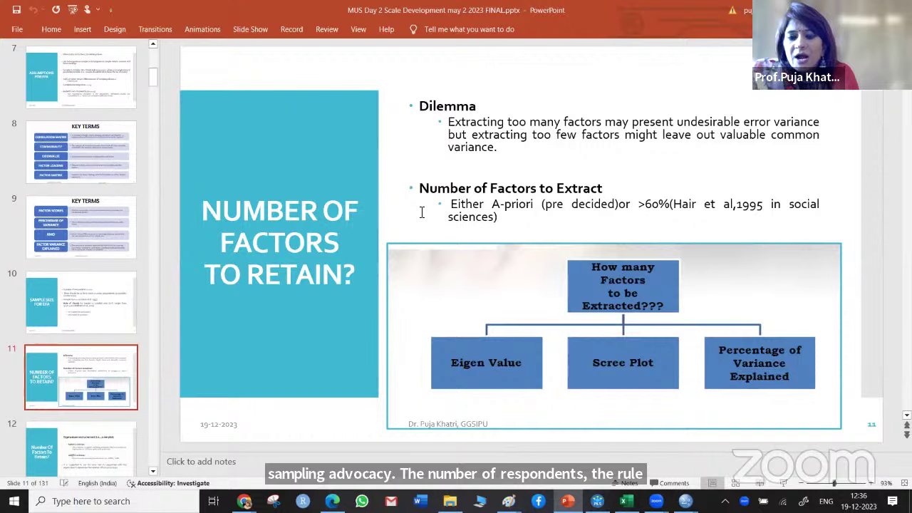
key("Page_Down")
key("Page_Down")
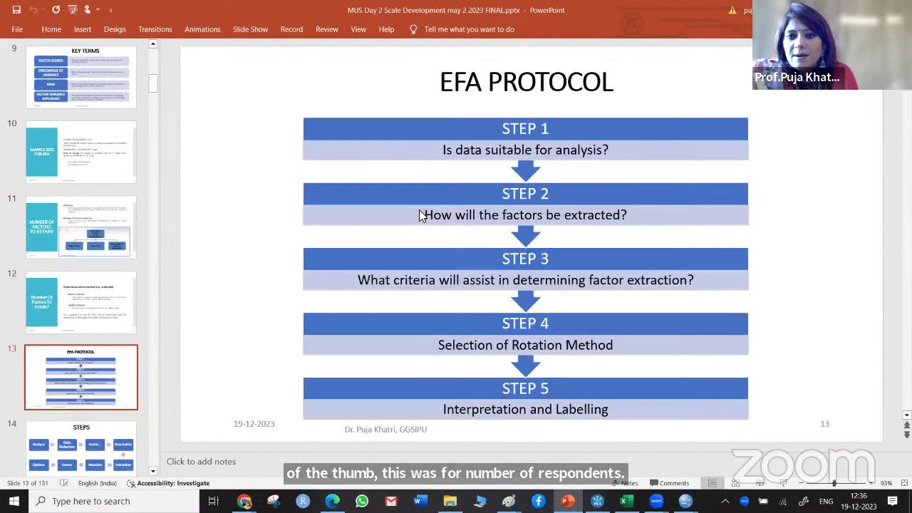
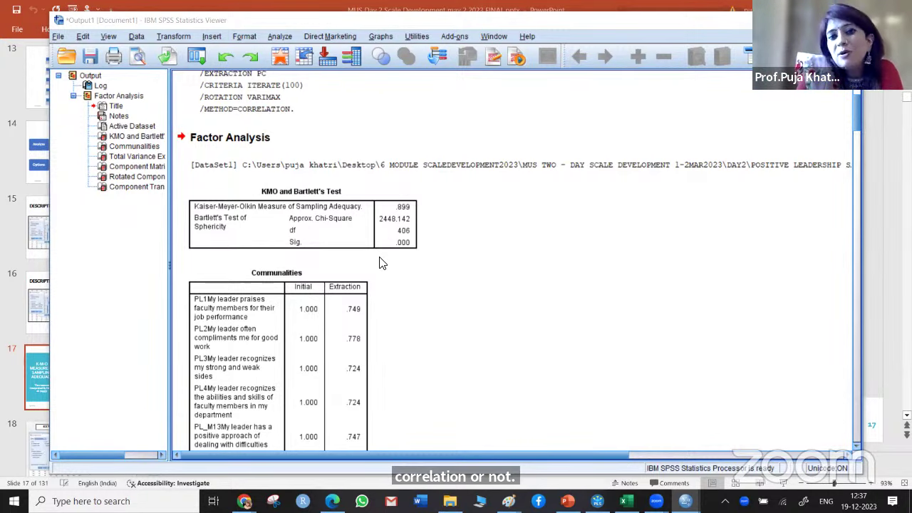
Examine the KMO and Bartlett's Test results in the SPSS output and the extraction communalities down to PL14.
left_click(366, 244)
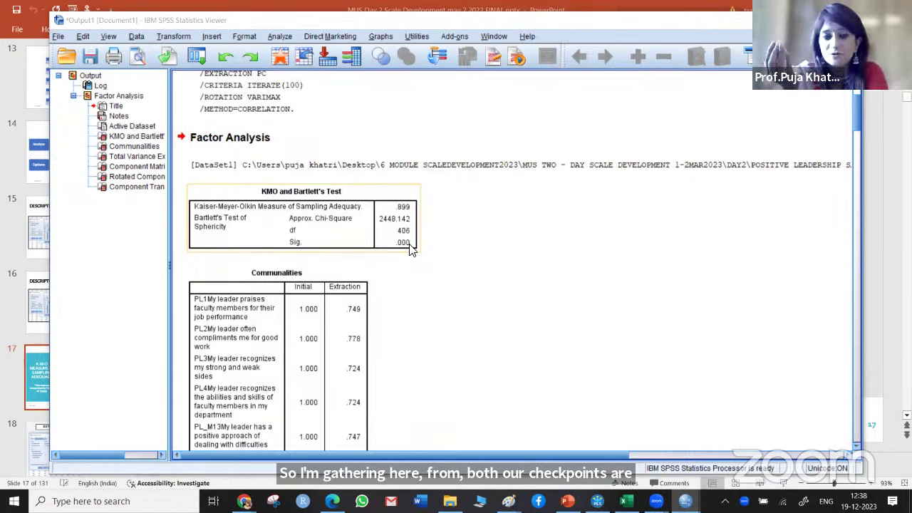
left_click(121, 267)
left_click(214, 306)
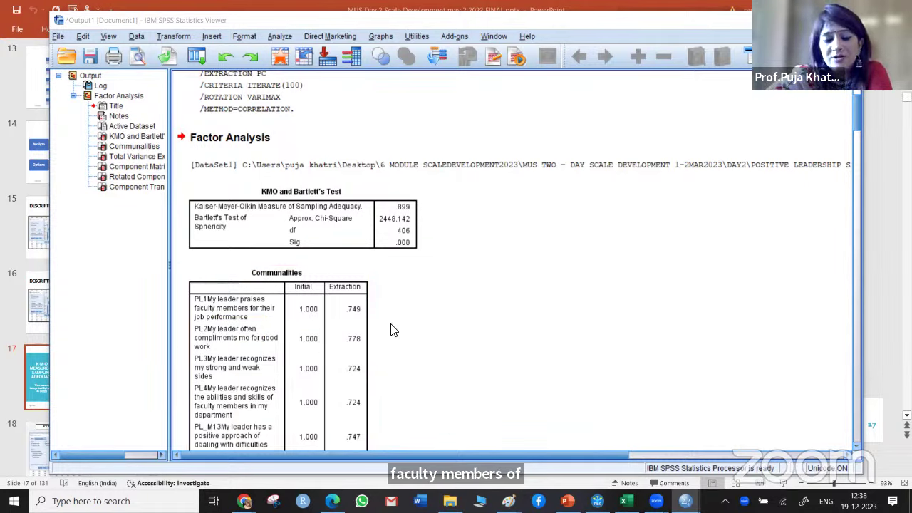
scroll(371, 333, "down", 5)
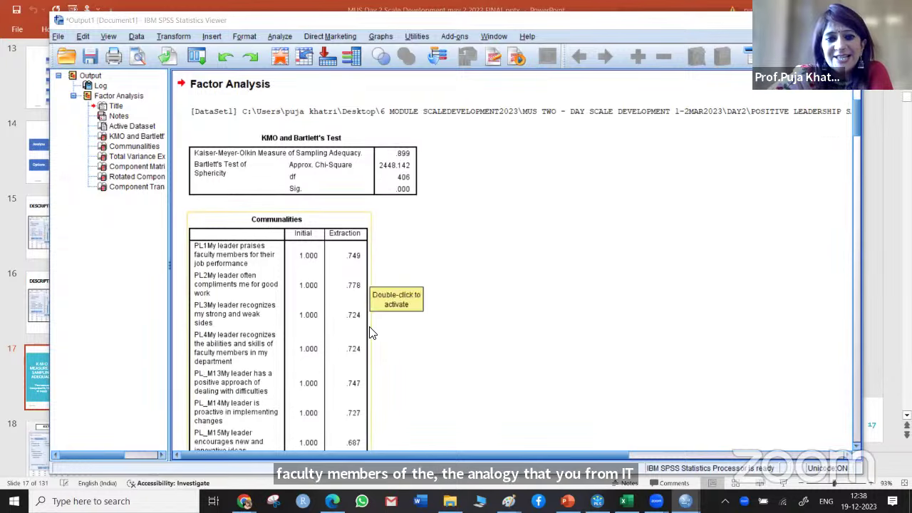
scroll(371, 333, "down", 3)
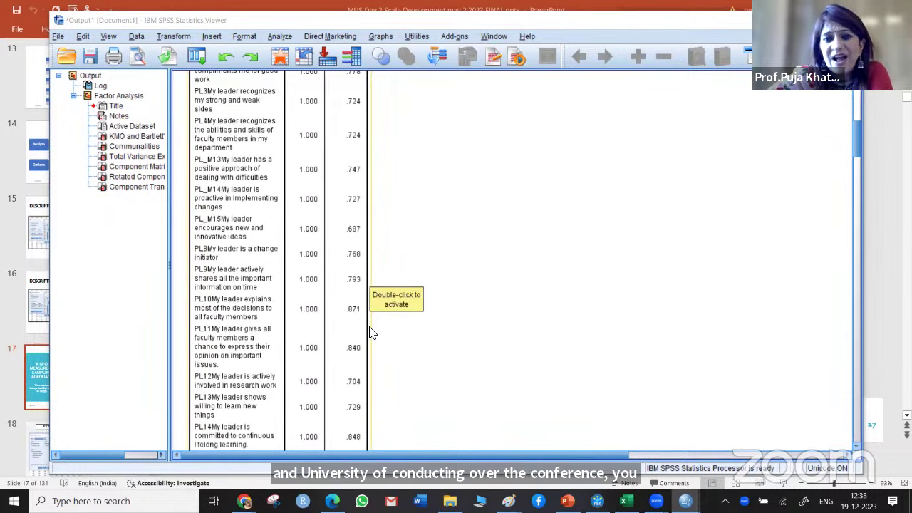
Examine the extraction communalities of all leadership items from PL1 to PL29 for weak values.
scroll(371, 333, "down", 15)
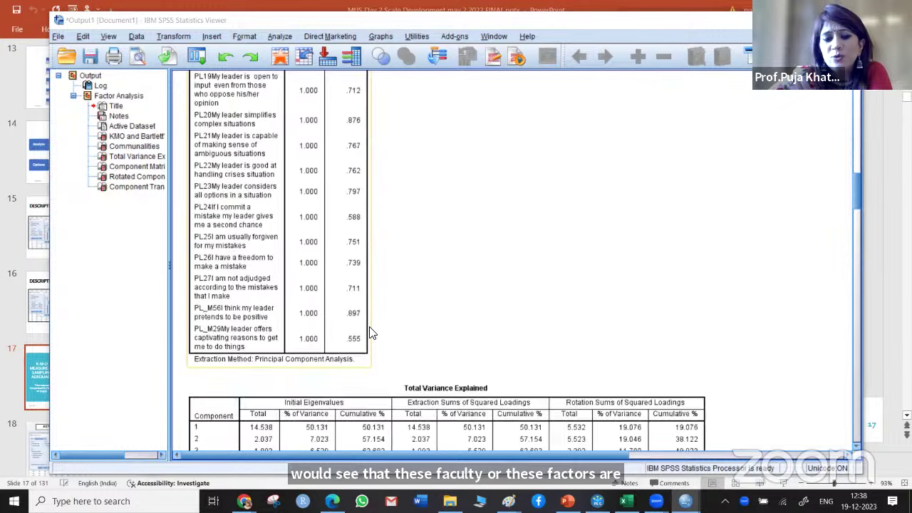
scroll(371, 333, "down", 5)
scroll(371, 333, "up", 5)
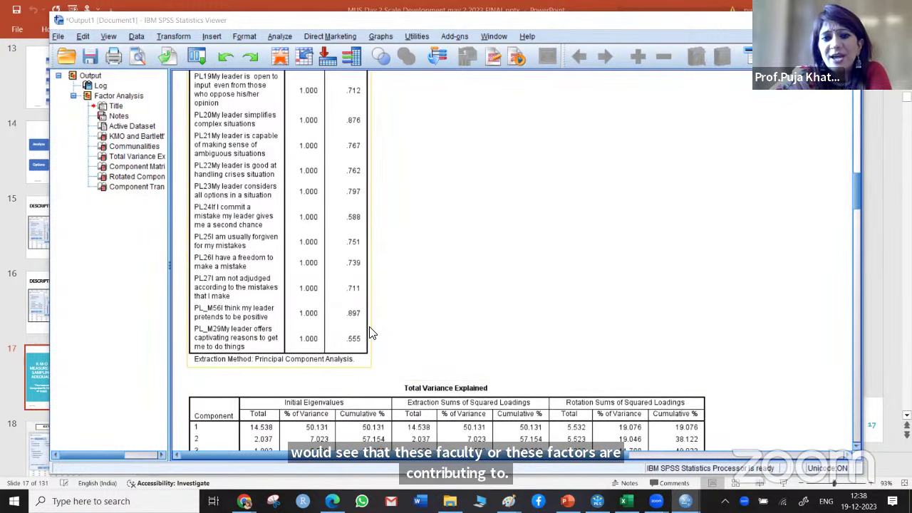
scroll(371, 333, "up", 8)
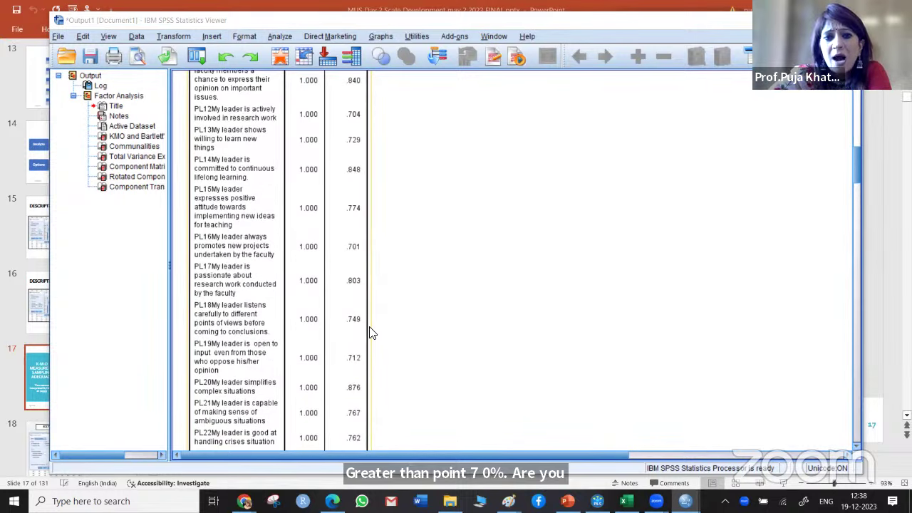
scroll(371, 333, "up", 8)
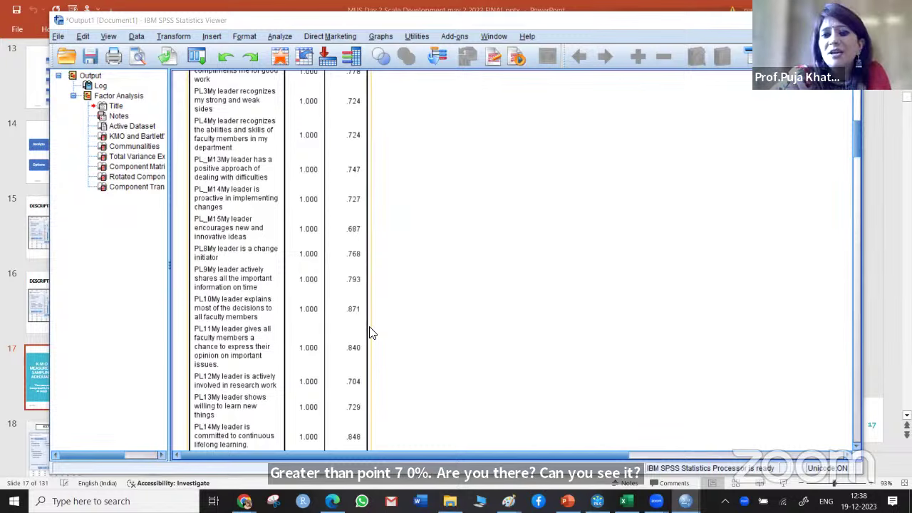
scroll(371, 333, "down", 3)
scroll(370, 333, "down", 3)
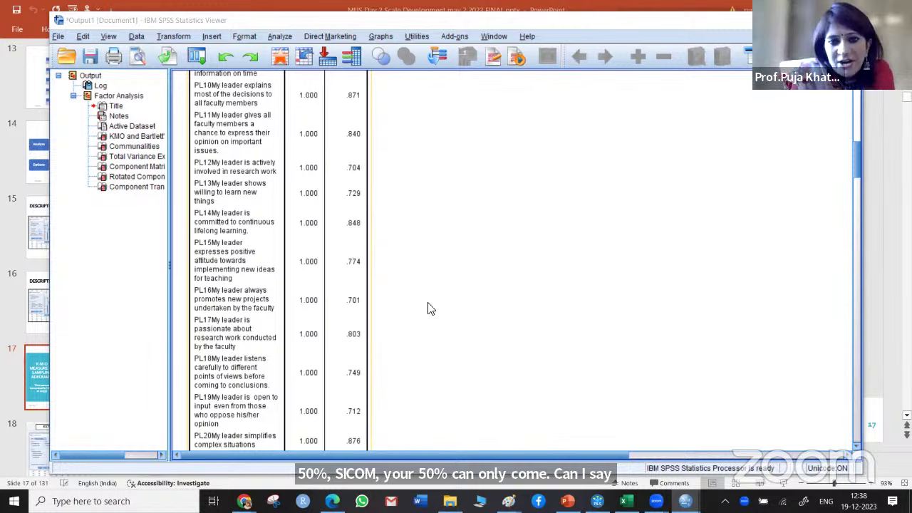
scroll(397, 247, "up", 5)
scroll(399, 247, "up", 1)
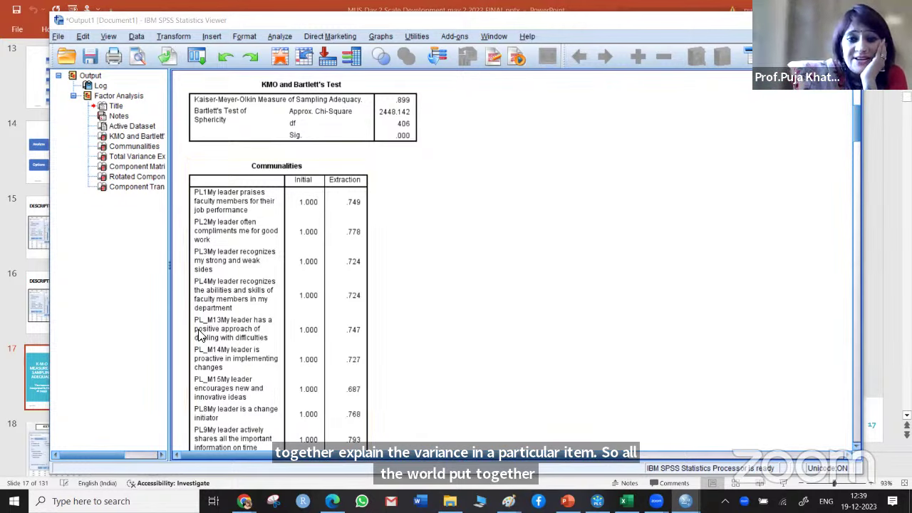
Check the Total Variance Explained table for the extracted components and their cumulative variance.
scroll(245, 338, "down", 5)
scroll(244, 338, "down", 13)
scroll(245, 335, "up", 5)
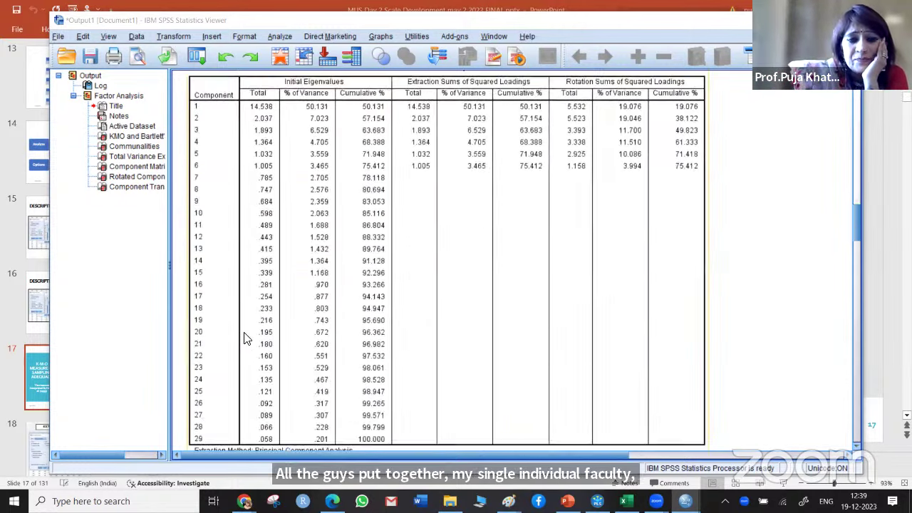
left_click(235, 115)
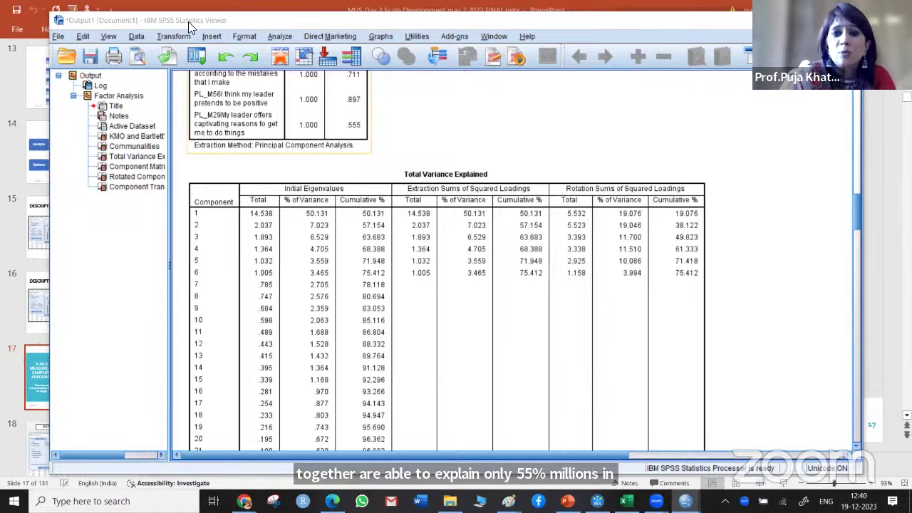
Remove item PL29 (captivating reasons to get me to do things) from the factor analysis variables and rerun the analysis.
left_click(279, 37)
key("Right")
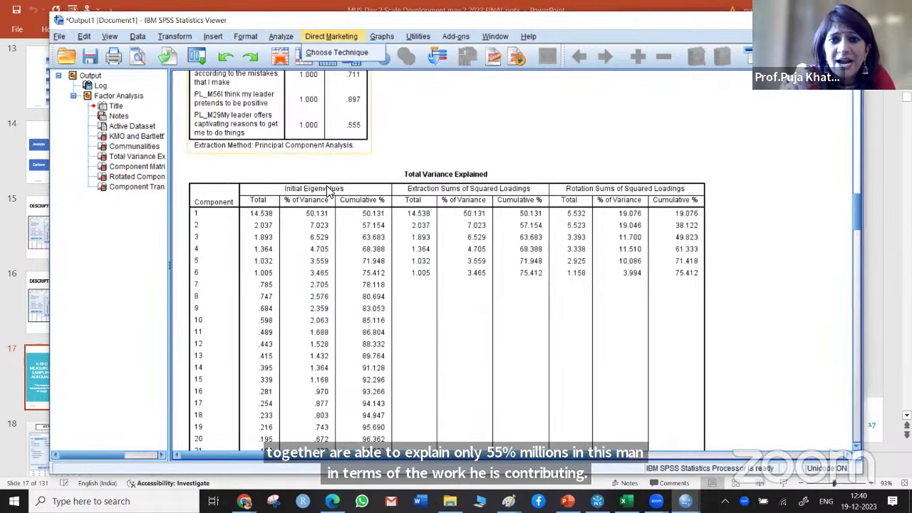
left_click(284, 37)
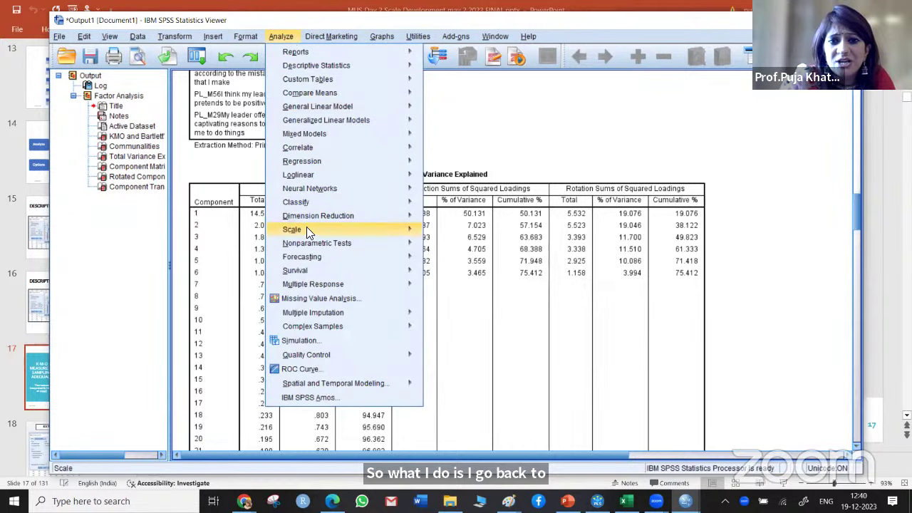
mouse_move(331, 215)
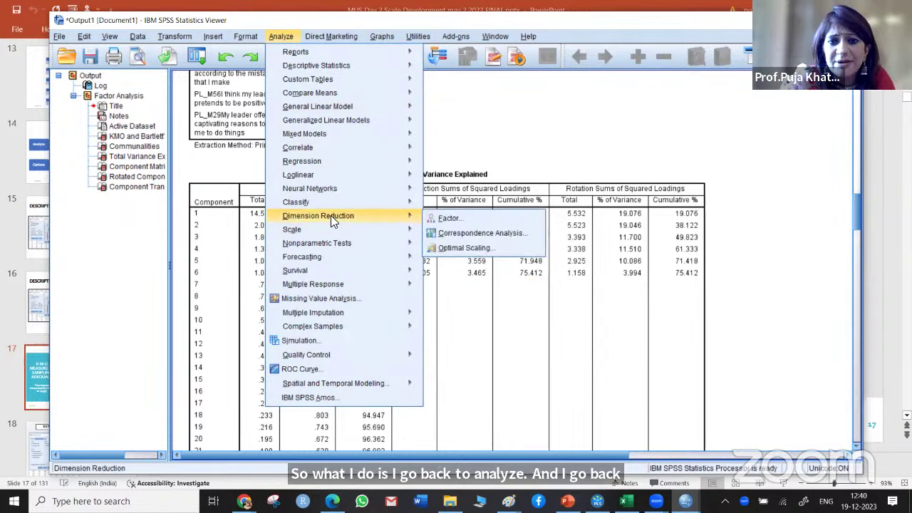
left_click(457, 218)
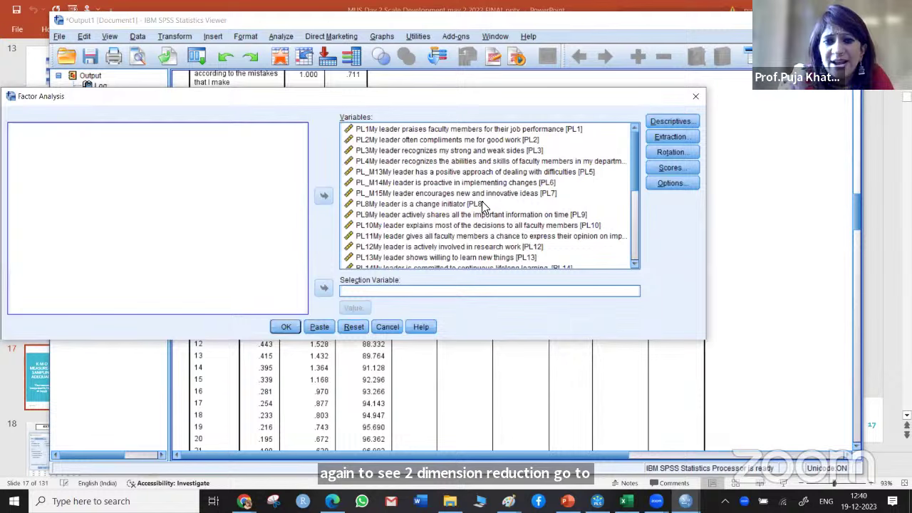
scroll(475, 204, "down", 5)
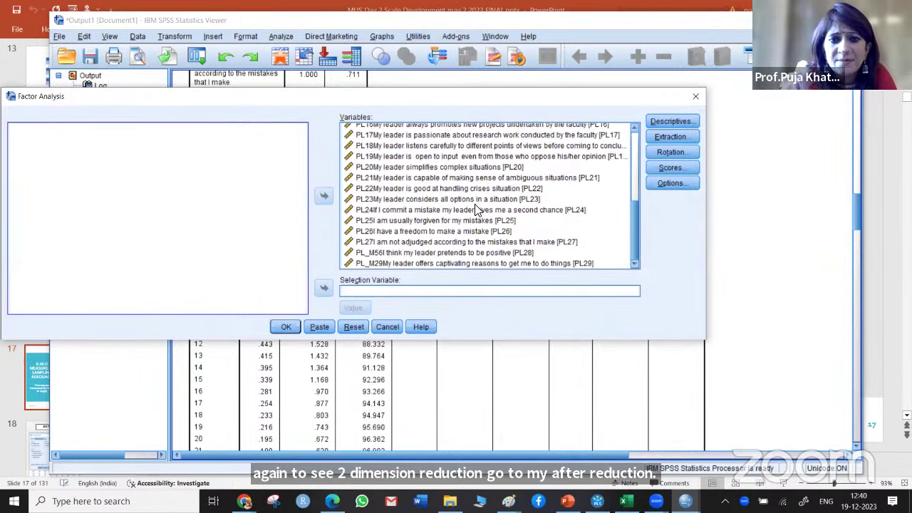
left_click(389, 261)
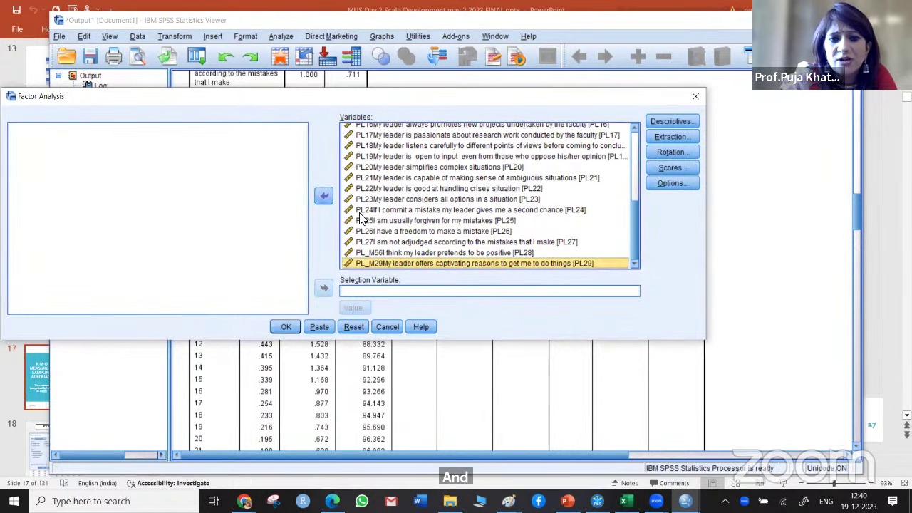
left_click(325, 196)
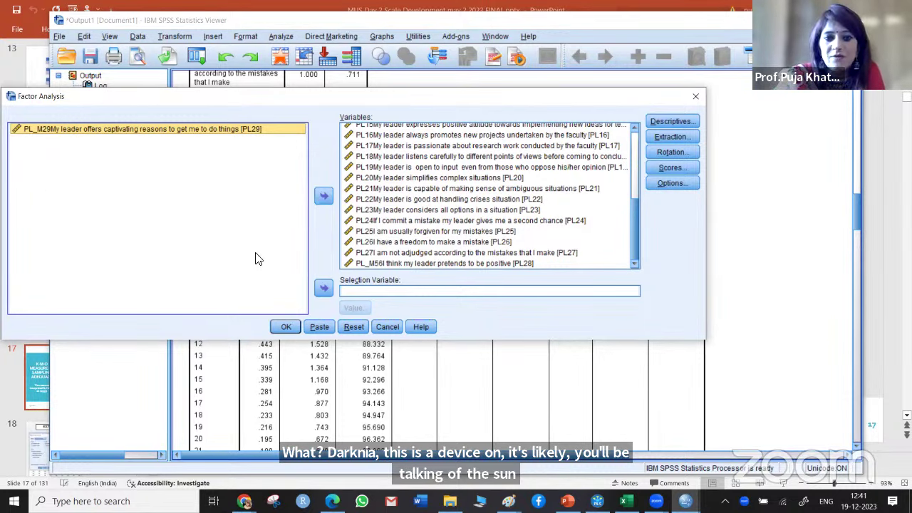
left_click(283, 326)
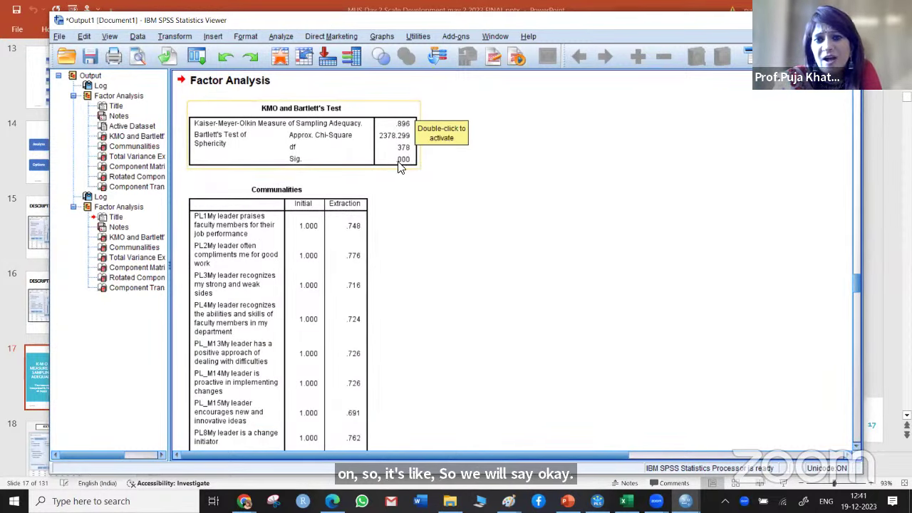
Examine the communalities and Total Variance Explained tables of the rerun without PL29.
scroll(441, 230, "down", 15)
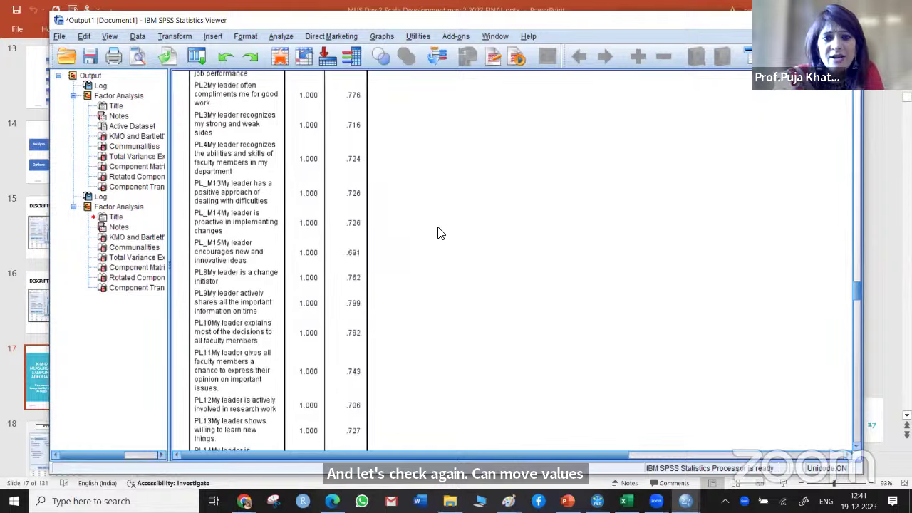
scroll(440, 234, "down", 10)
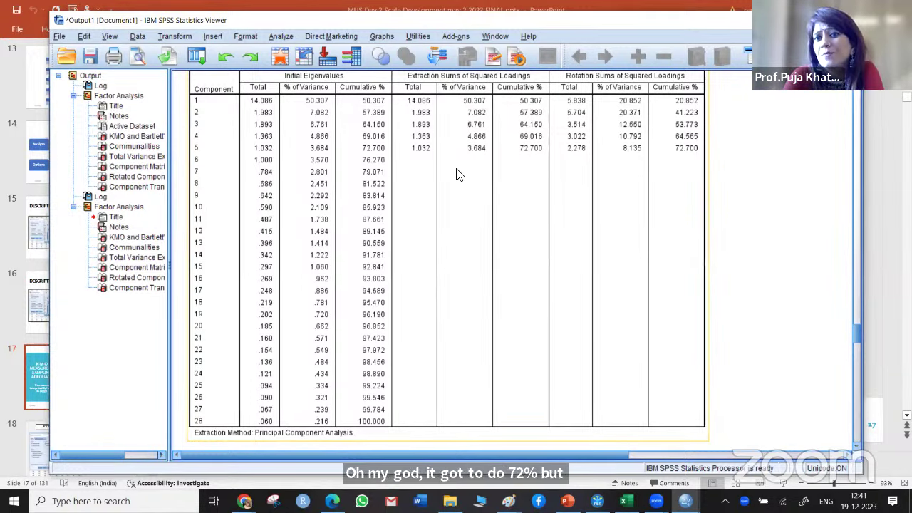
scroll(487, 140, "up", 2)
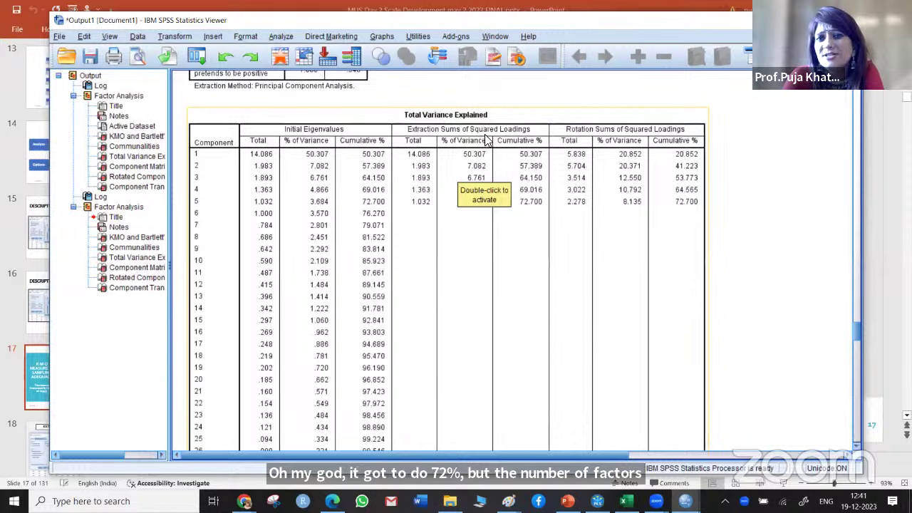
scroll(486, 140, "up", 10)
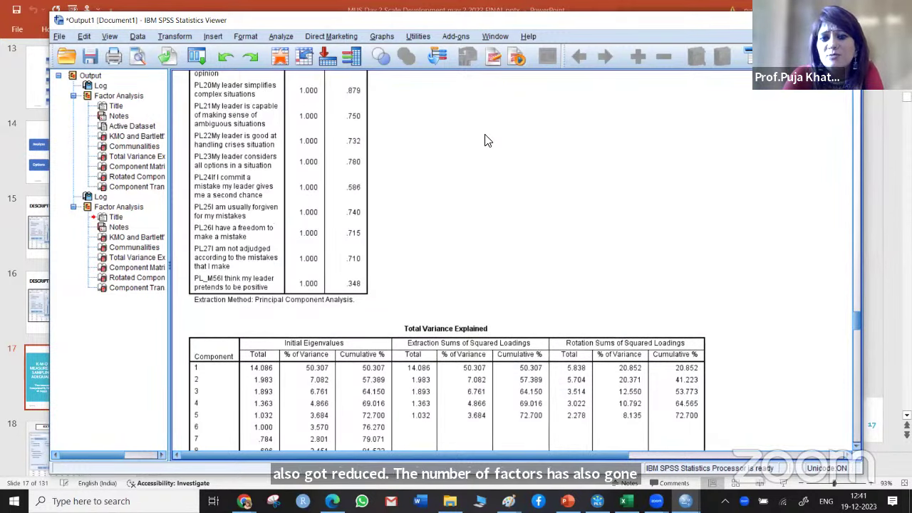
scroll(486, 140, "down", 2)
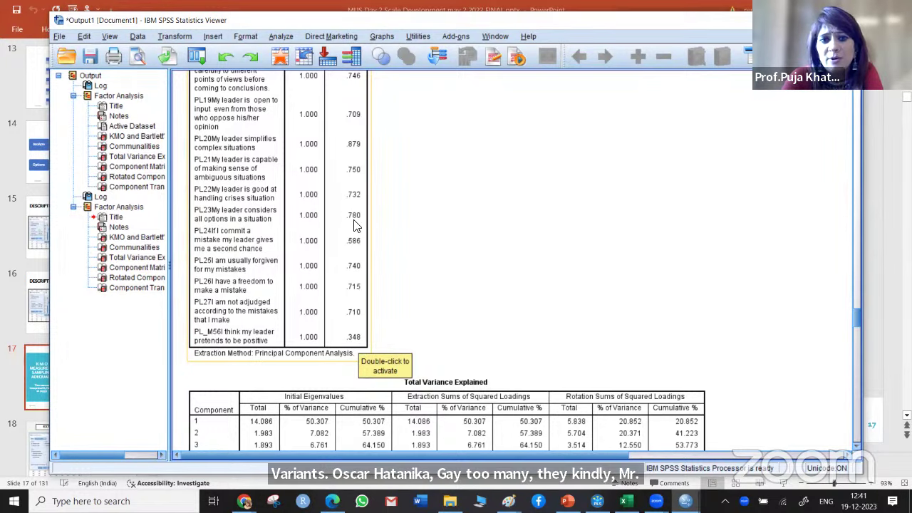
scroll(638, 351, "down", 5)
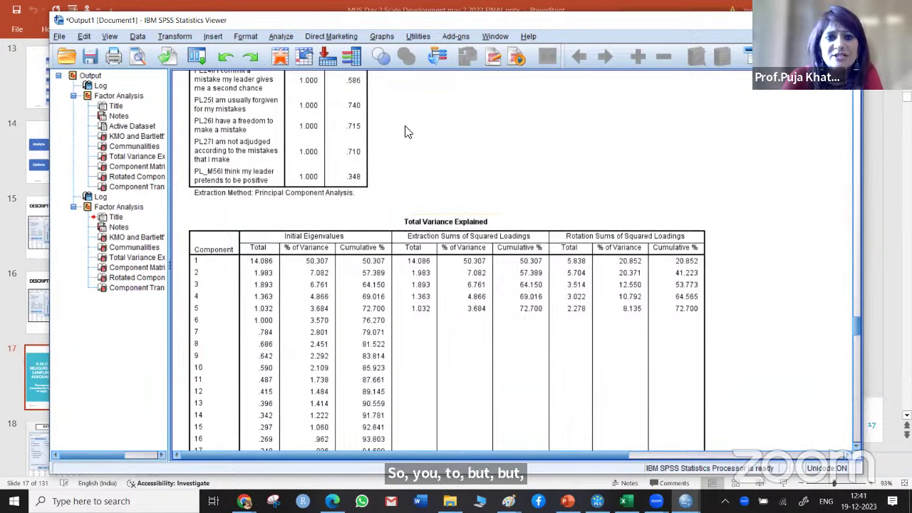
Reopen the factor analysis setup and return item PL29 to the analysed variables.
left_click(285, 33)
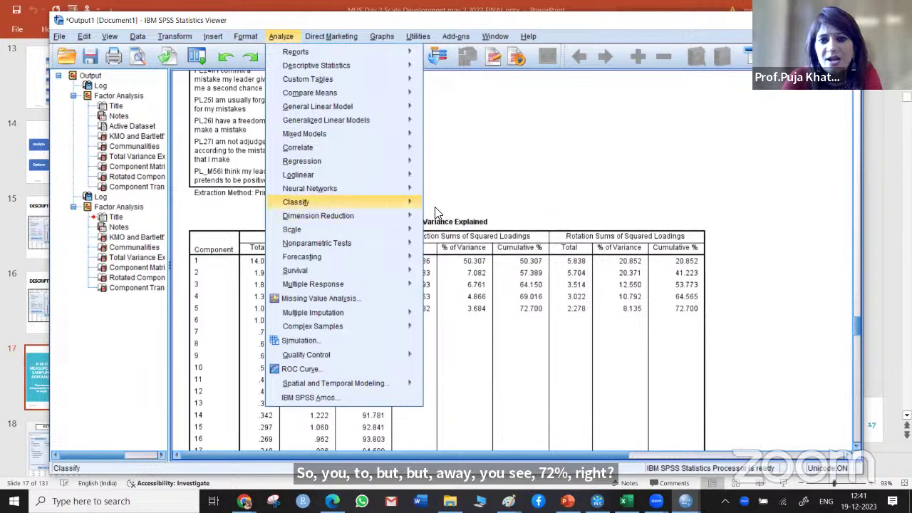
mouse_move(402, 215)
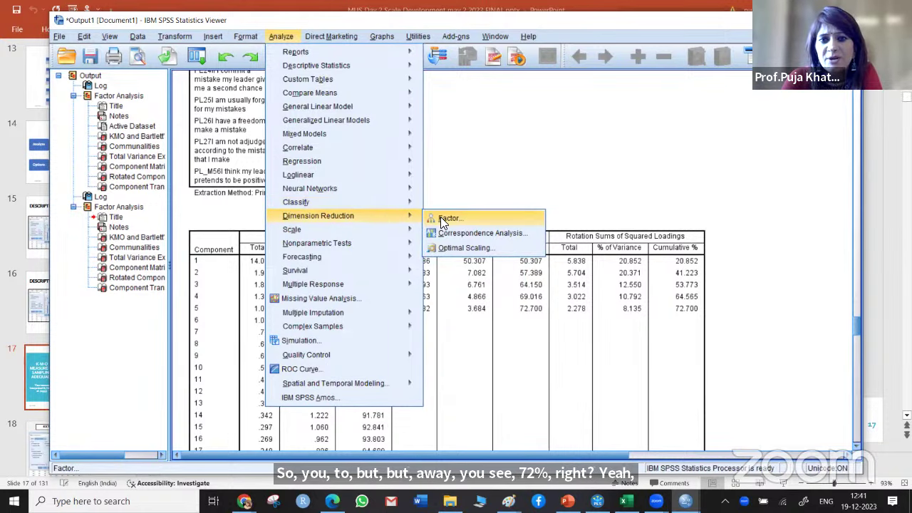
left_click(439, 218)
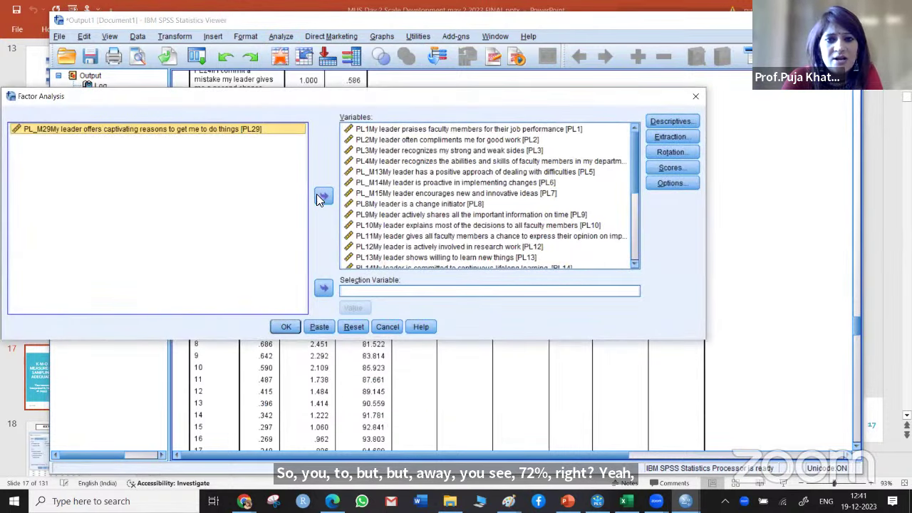
left_click(323, 197)
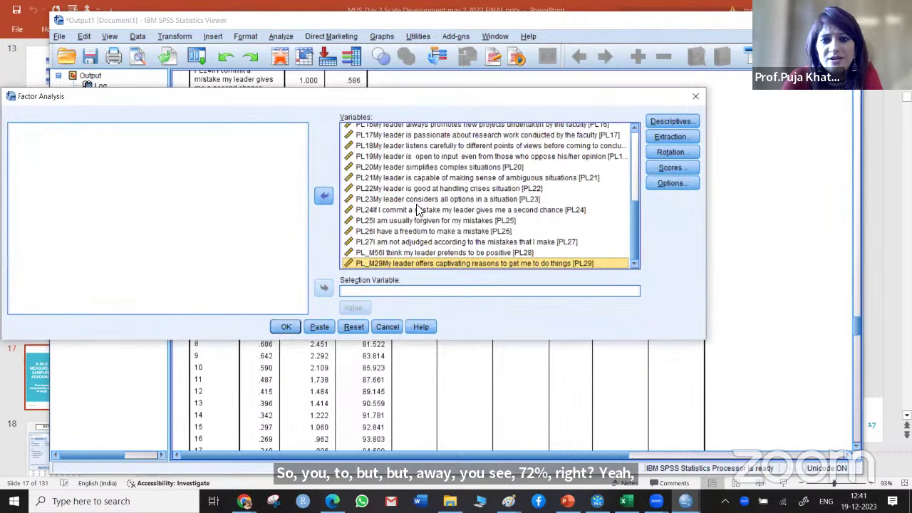
Remove item PL28 (I think my leader pretends to be positive) from the variables and rerun the factor analysis.
scroll(411, 223, "up", 1)
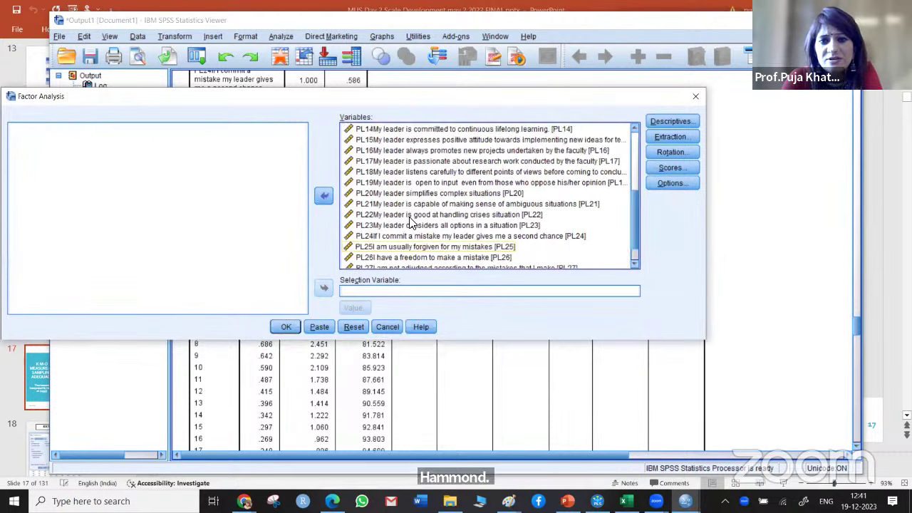
scroll(411, 224, "up", 1)
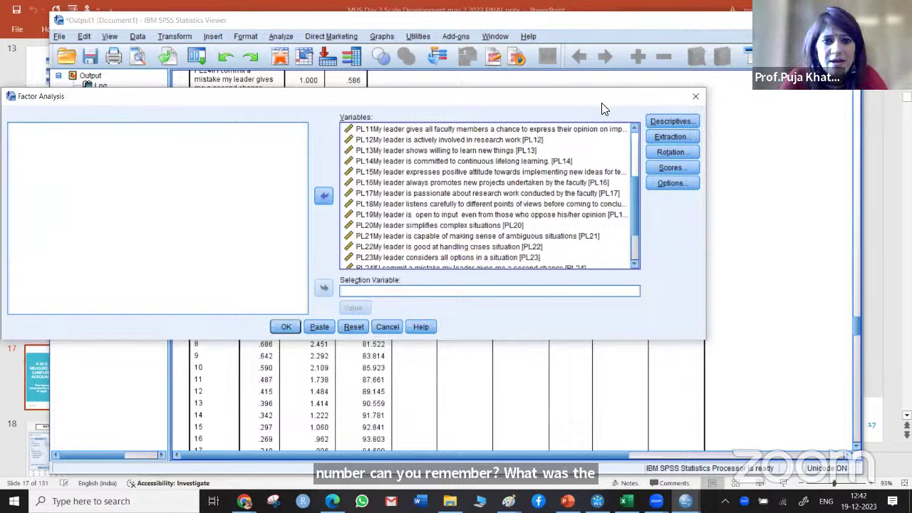
left_click_drag(602, 109, 634, 141)
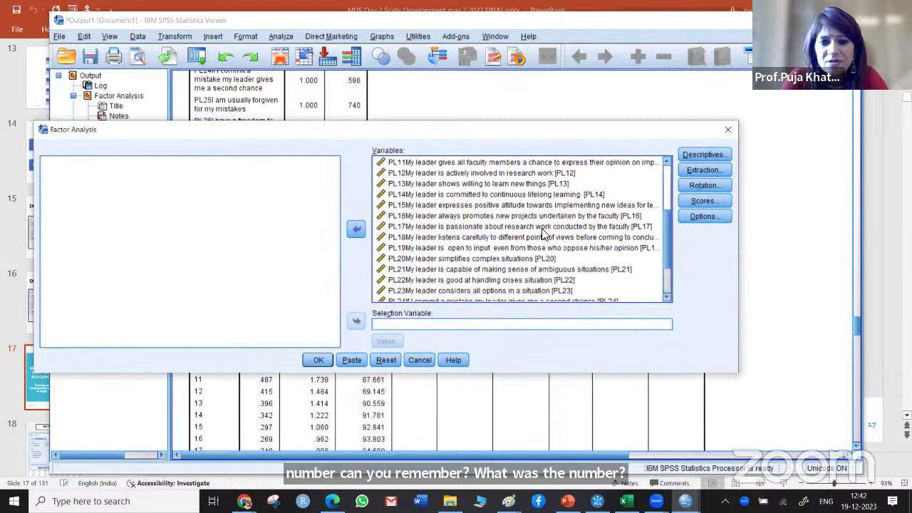
scroll(543, 234, "down", 3)
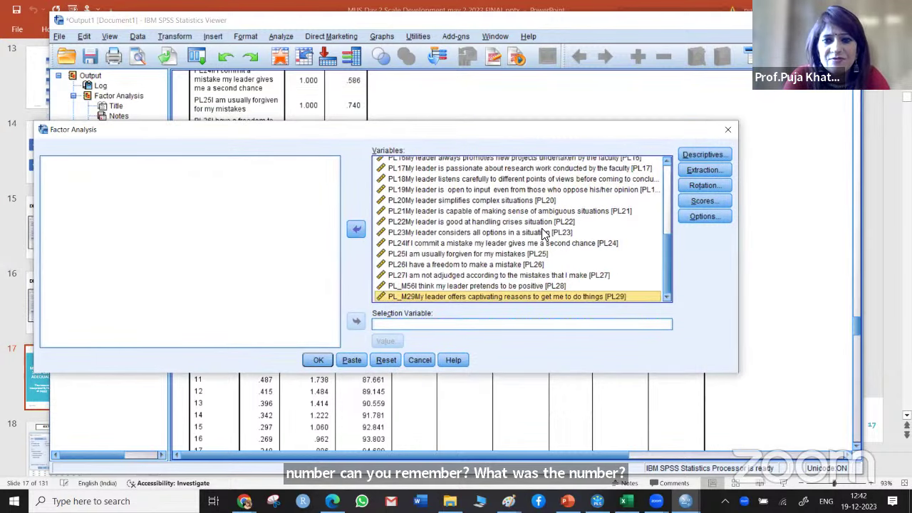
left_click(422, 286)
left_click(356, 230)
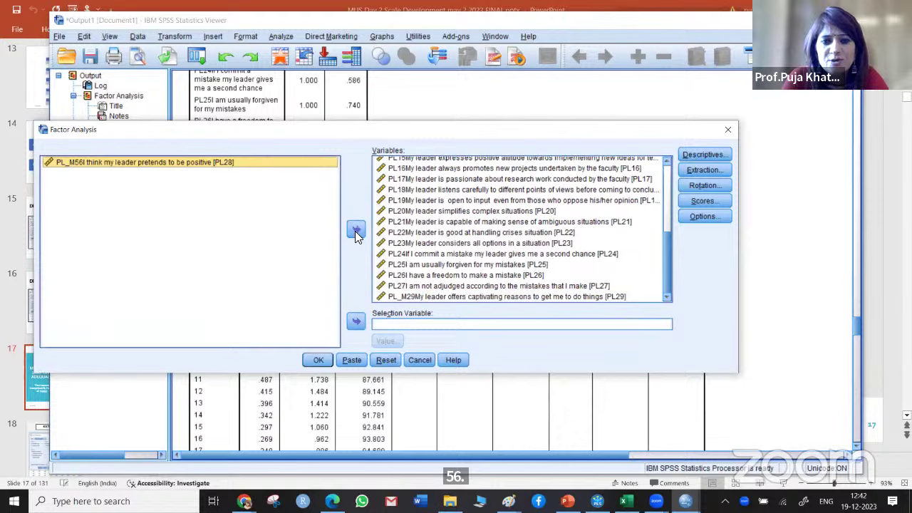
left_click(323, 359)
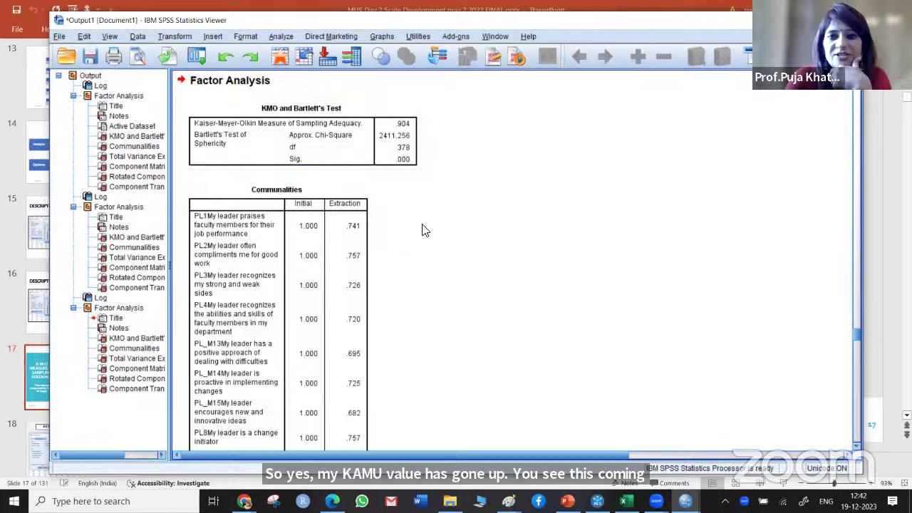
Examine the communalities and Total Variance Explained tables of the rerun without PL28.
scroll(422, 230, "down", 3)
scroll(422, 230, "down", 3)
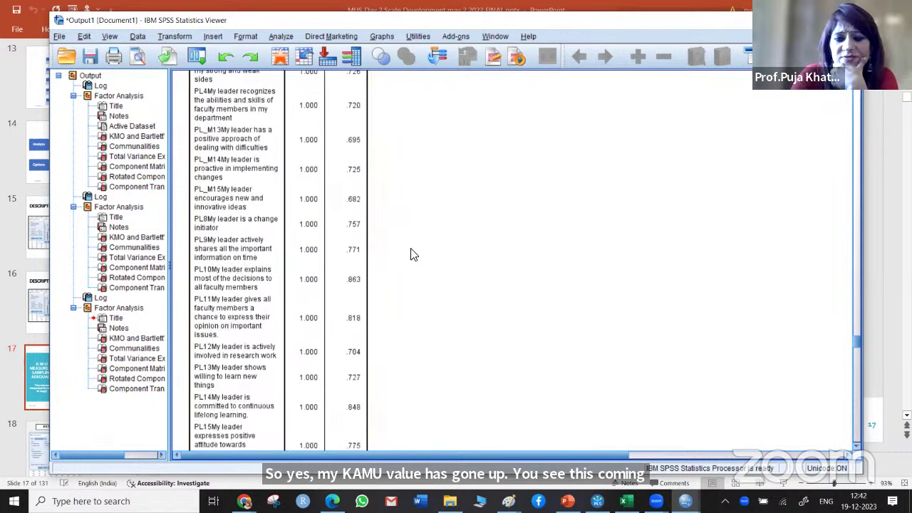
scroll(412, 255, "down", 9)
scroll(412, 254, "down", 6)
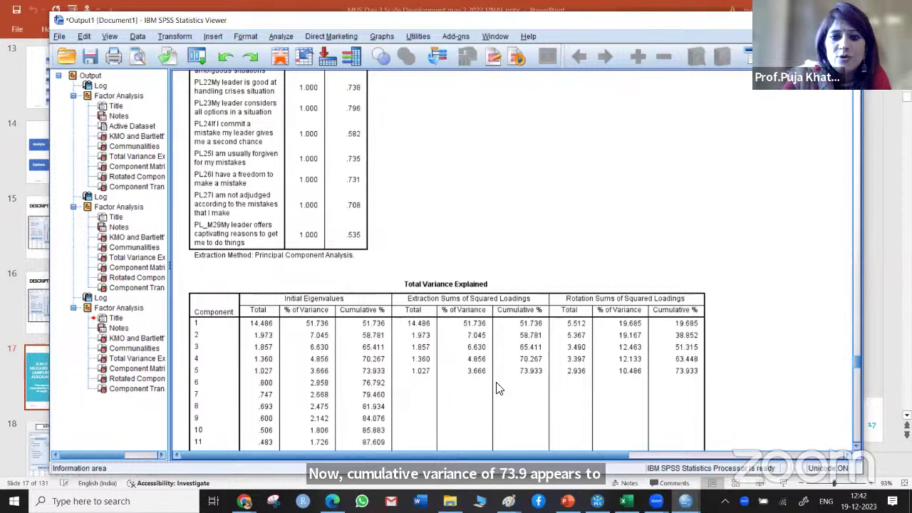
scroll(499, 389, "down", 5)
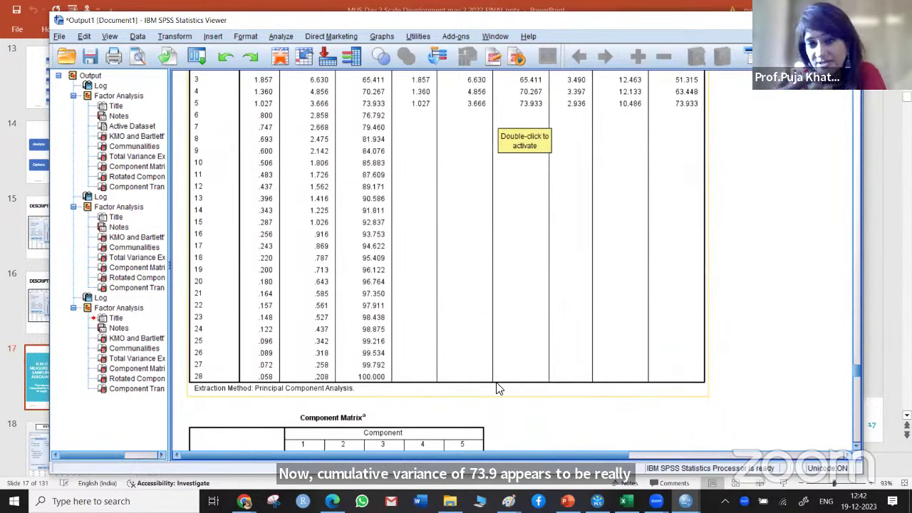
Examine the Component Matrix and Rotated Component Matrix of the rerun without PL28 for item loadings on each component.
scroll(420, 412, "down", 18)
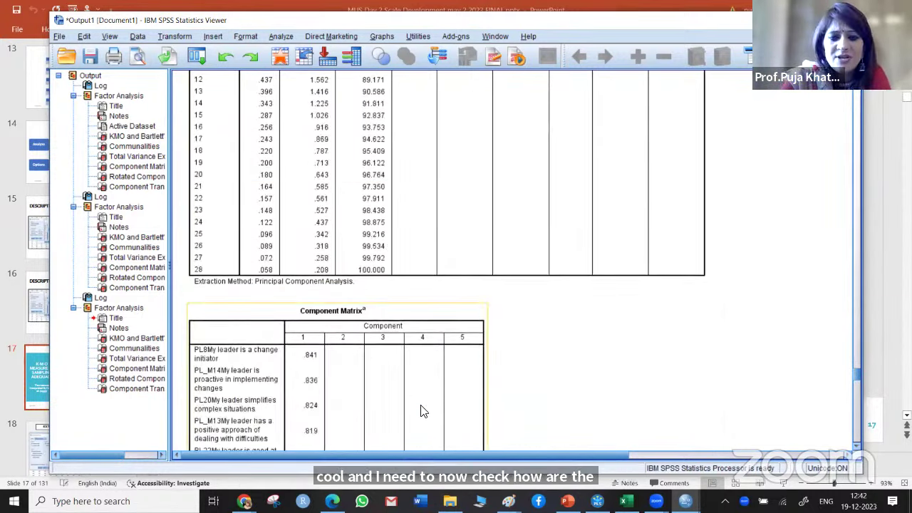
scroll(421, 411, "down", 3)
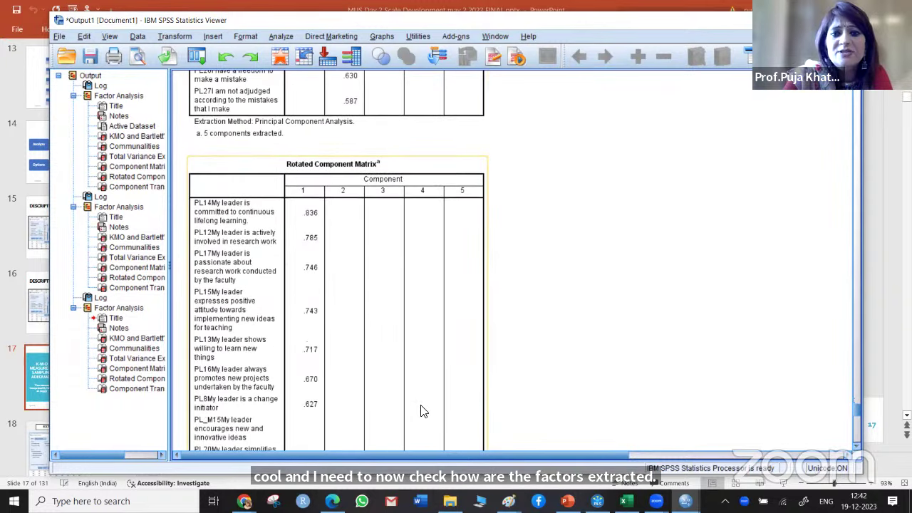
scroll(421, 412, "down", 3)
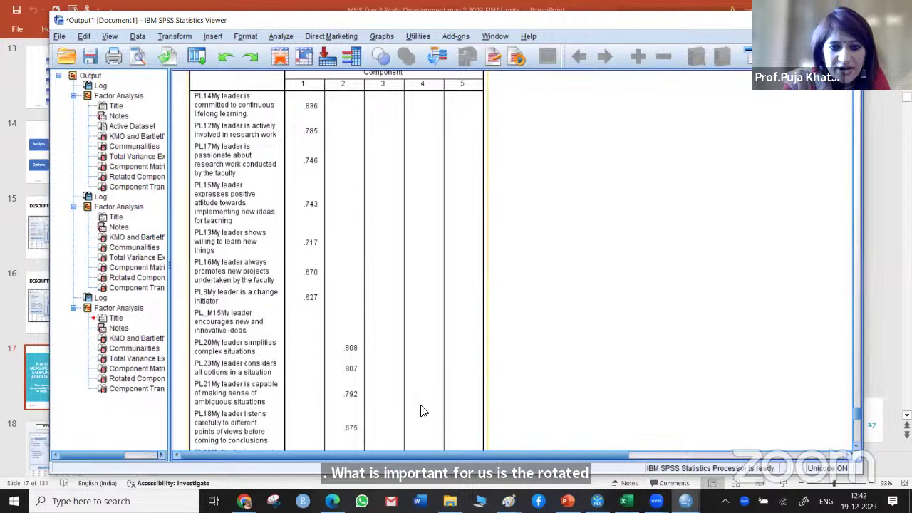
scroll(421, 411, "down", 3)
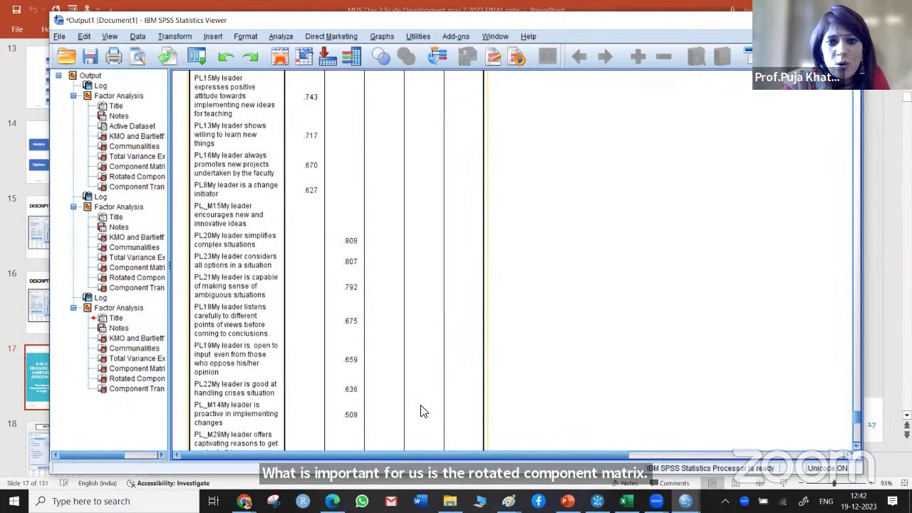
scroll(421, 411, "up", 3)
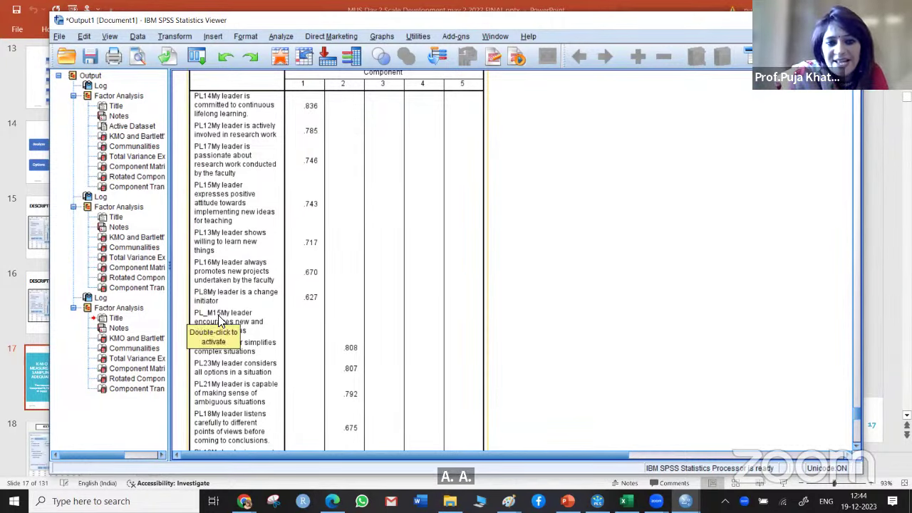
left_click(220, 322)
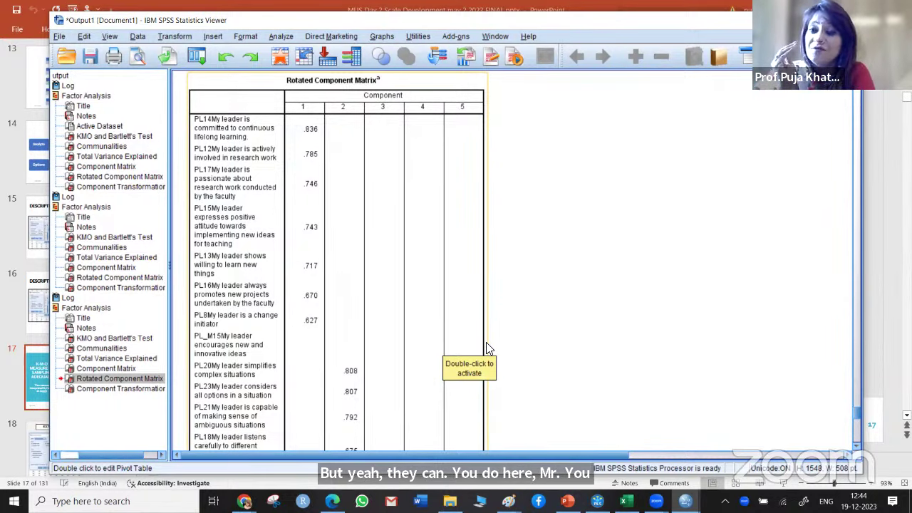
Set the factor analysis to suppress coefficients with an absolute value below .40 and rerun it.
left_click(284, 38)
mouse_move(359, 216)
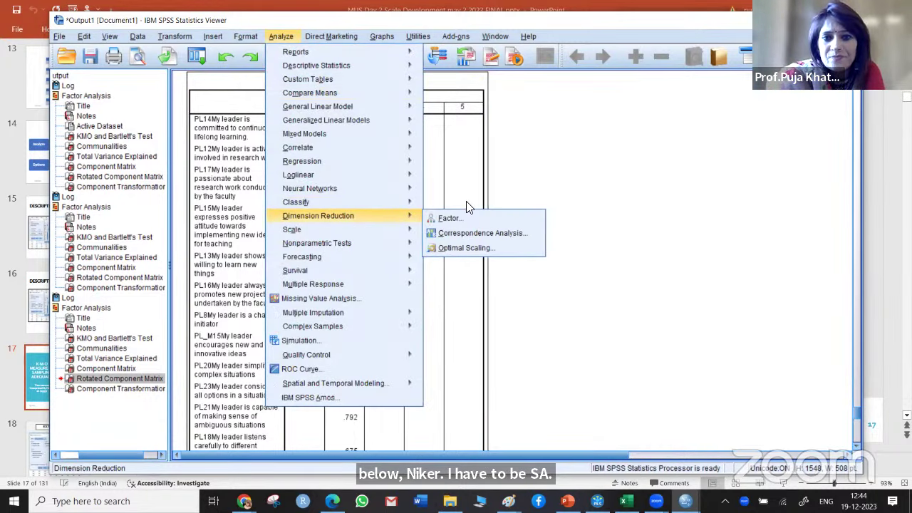
left_click(470, 216)
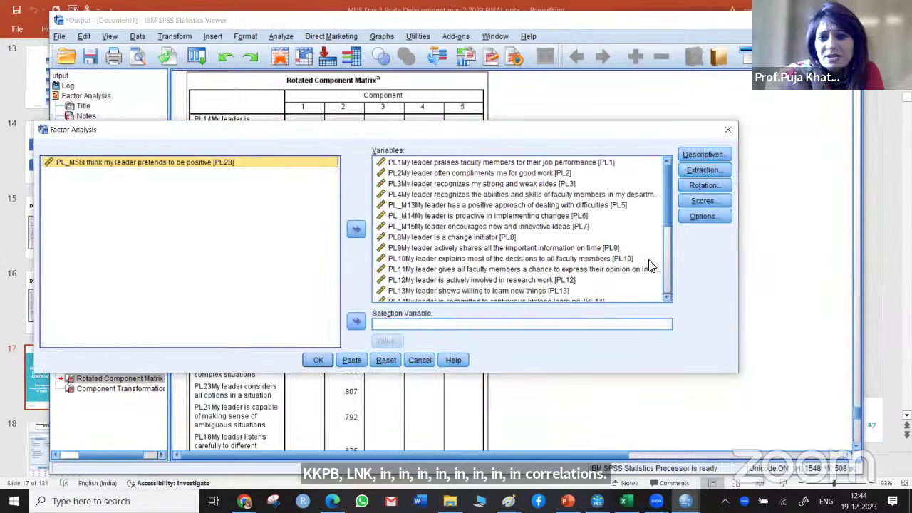
left_click(703, 214)
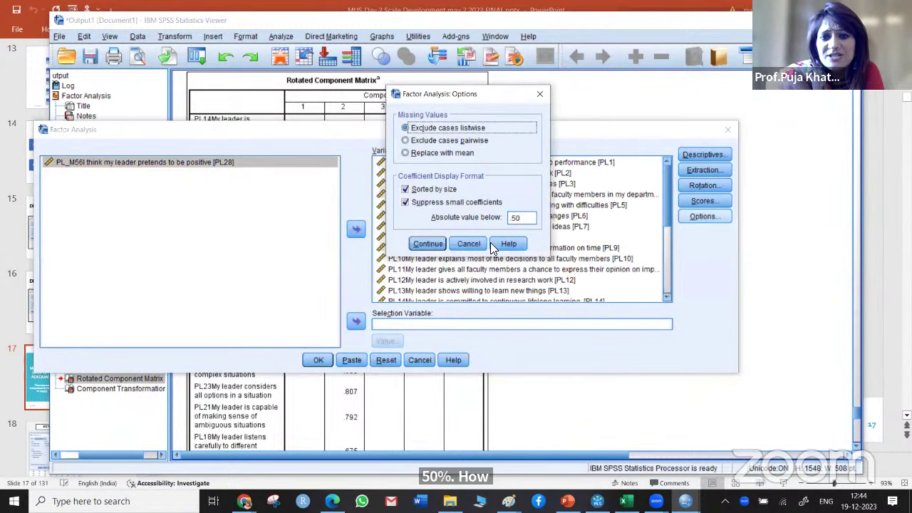
double_click(522, 220)
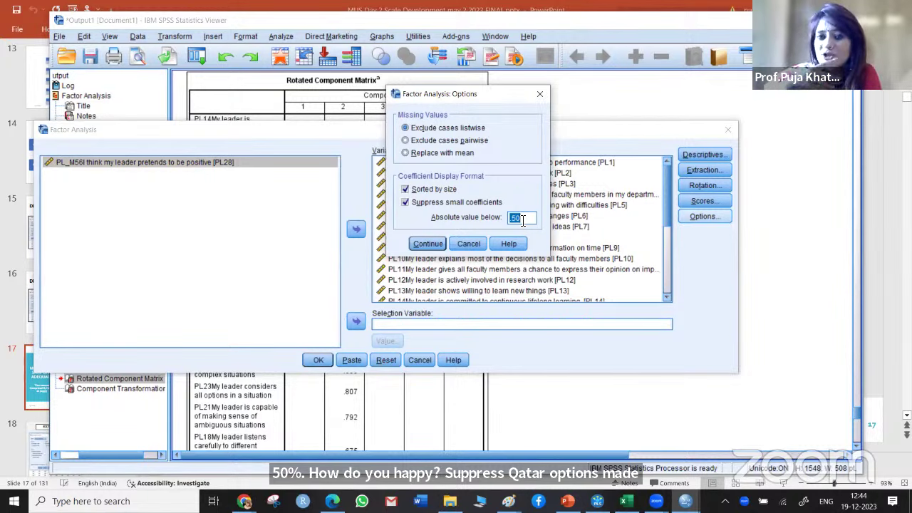
key("BackSpace")
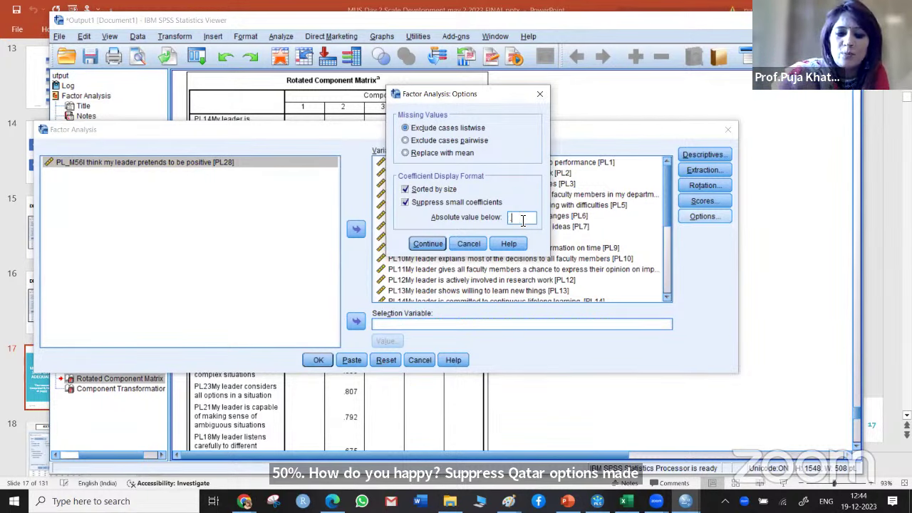
type(".40")
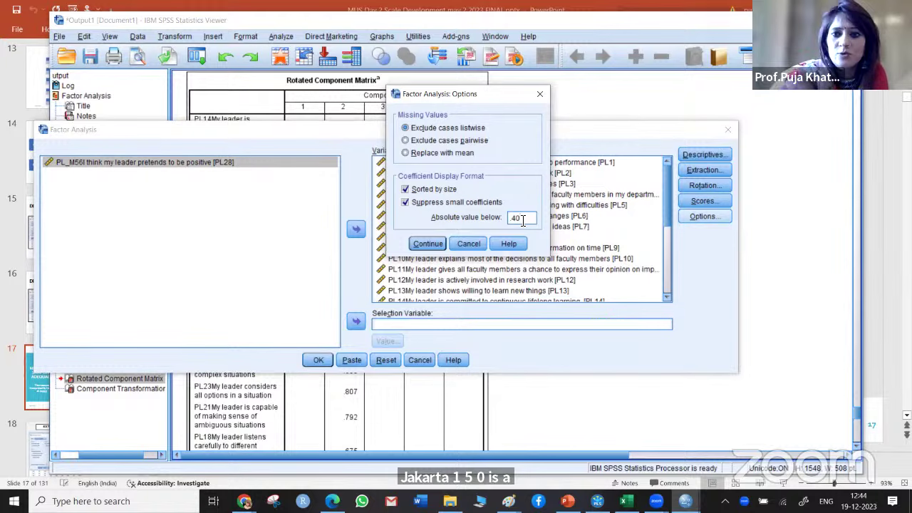
left_click(431, 244)
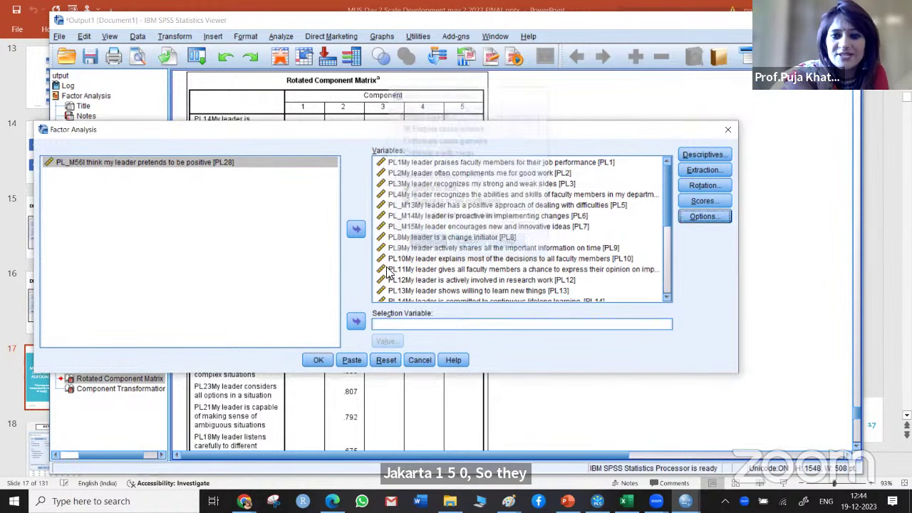
left_click(318, 361)
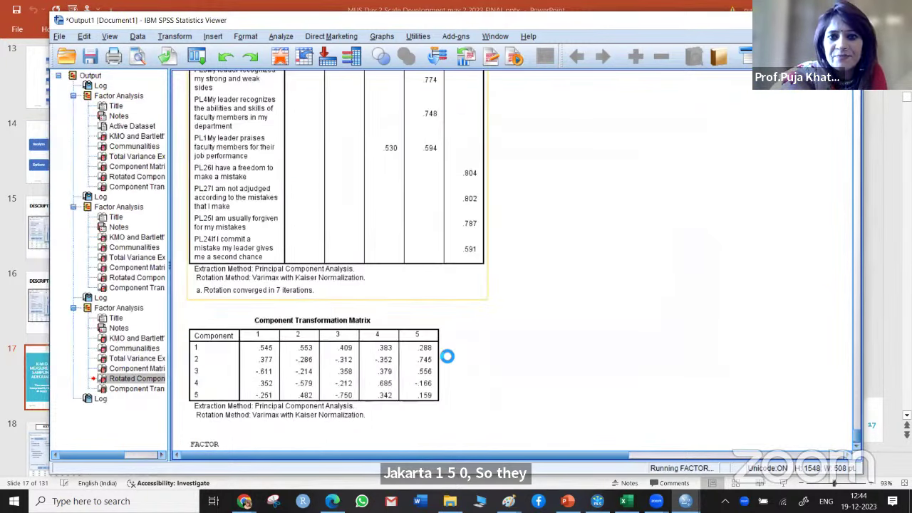
Review the new output down to the Rotated Component Matrix and examine the loadings of the items on the first component.
scroll(430, 352, "down", 5)
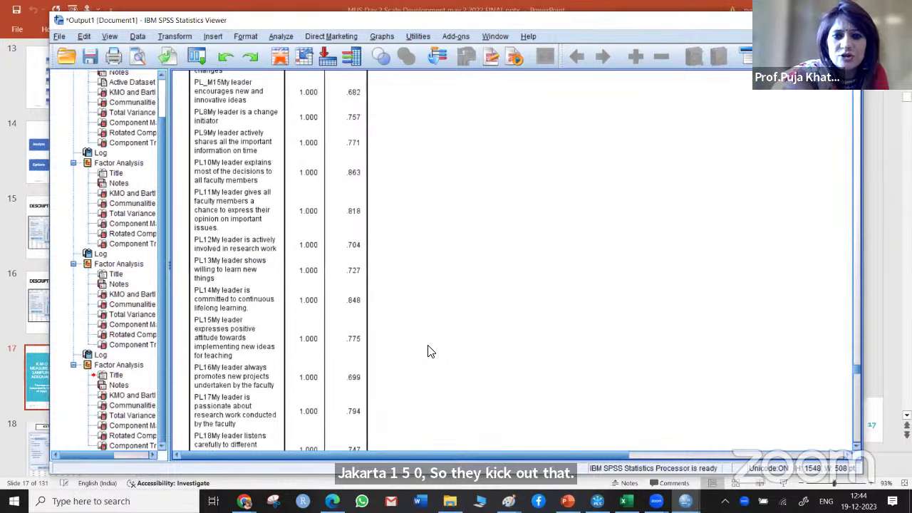
scroll(430, 351, "down", 15)
scroll(429, 351, "down", 12)
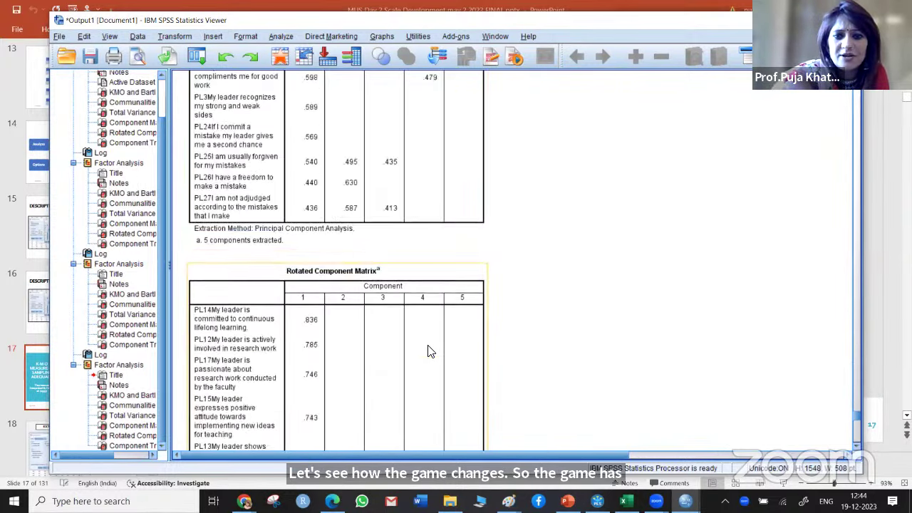
scroll(430, 351, "down", 2)
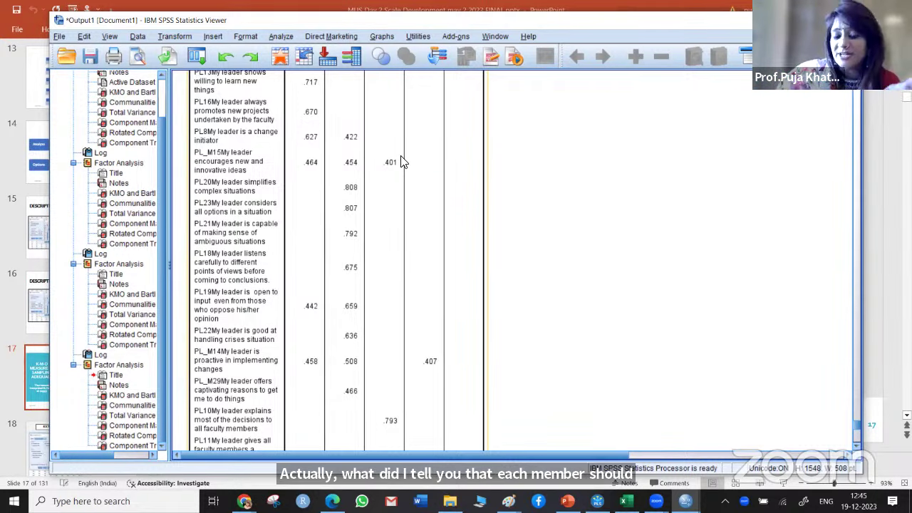
scroll(401, 162, "up", 10)
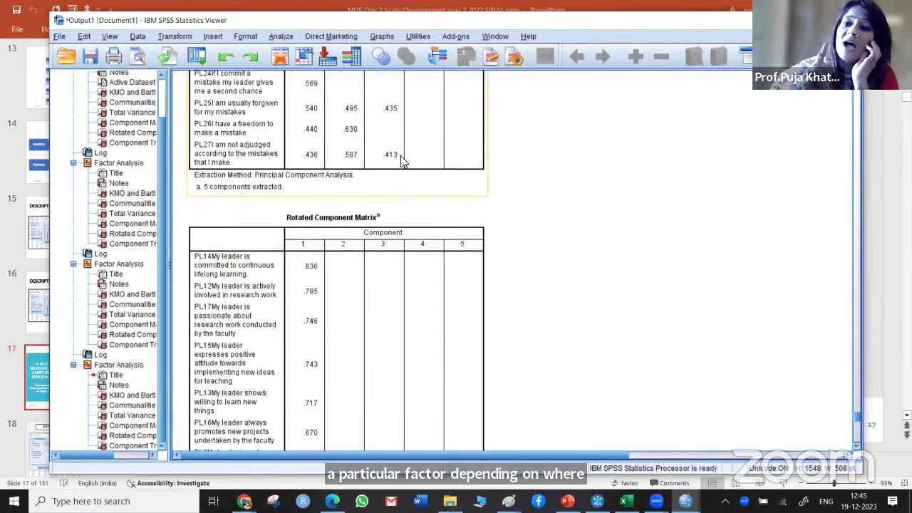
left_click(329, 266)
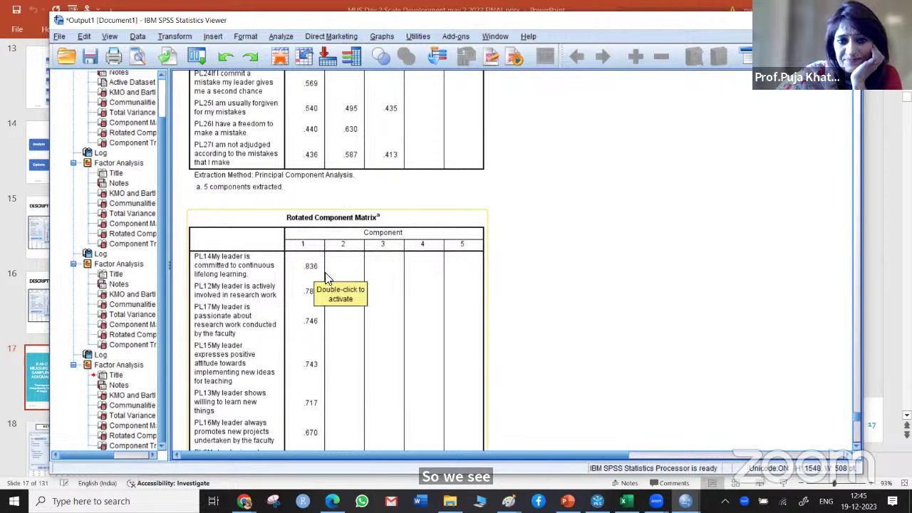
scroll(326, 278, "down", 2)
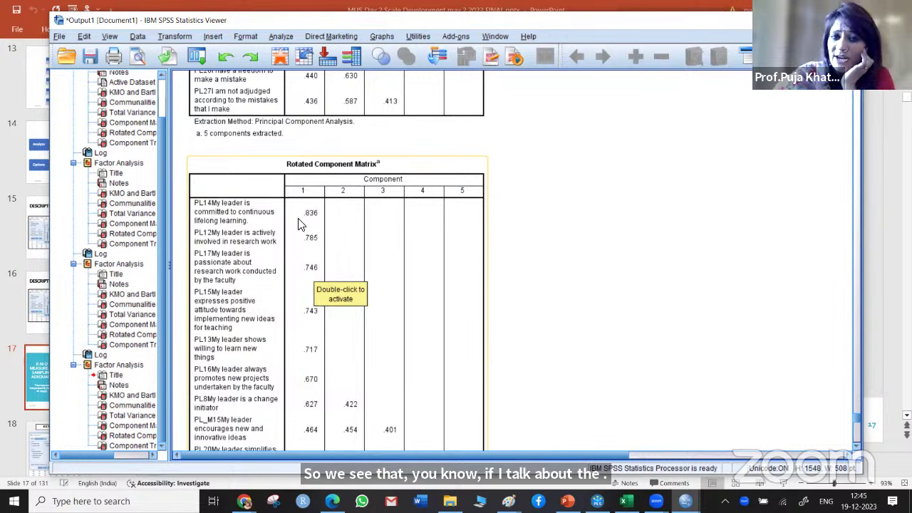
left_click(505, 212)
left_click(434, 213)
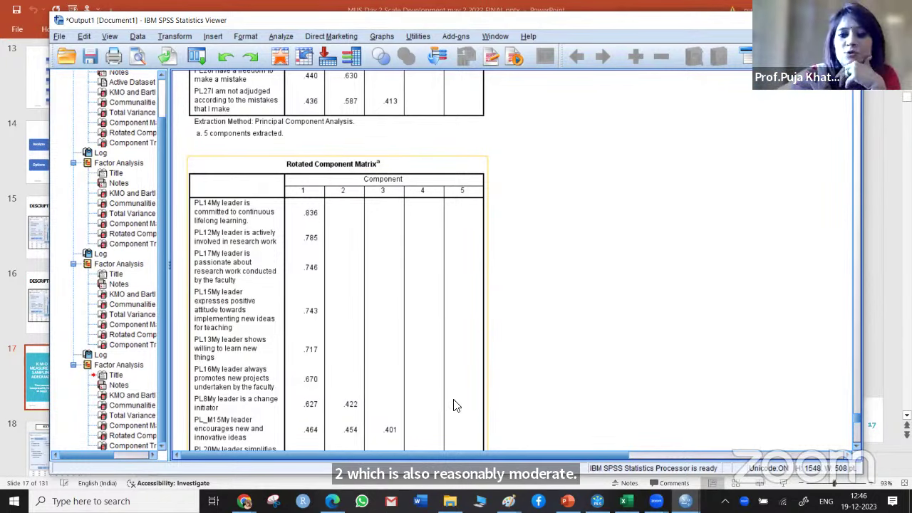
Check the remaining rows of the Rotated Component Matrix for items cross-loading on several components.
scroll(391, 426, "down", 8)
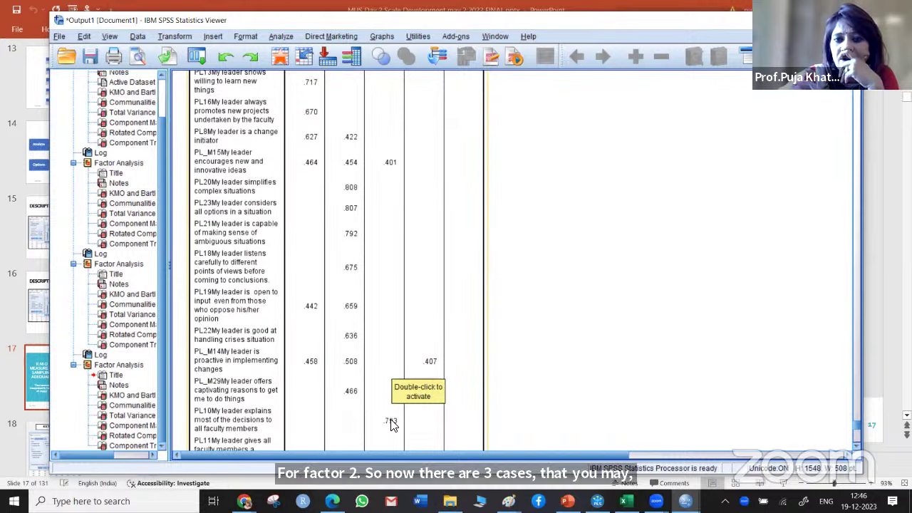
scroll(391, 424, "down", 3)
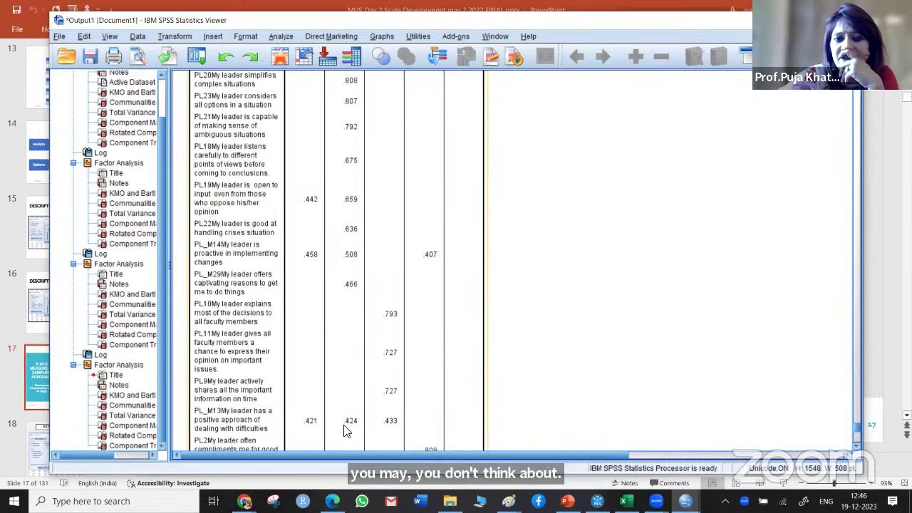
scroll(423, 436, "down", 5)
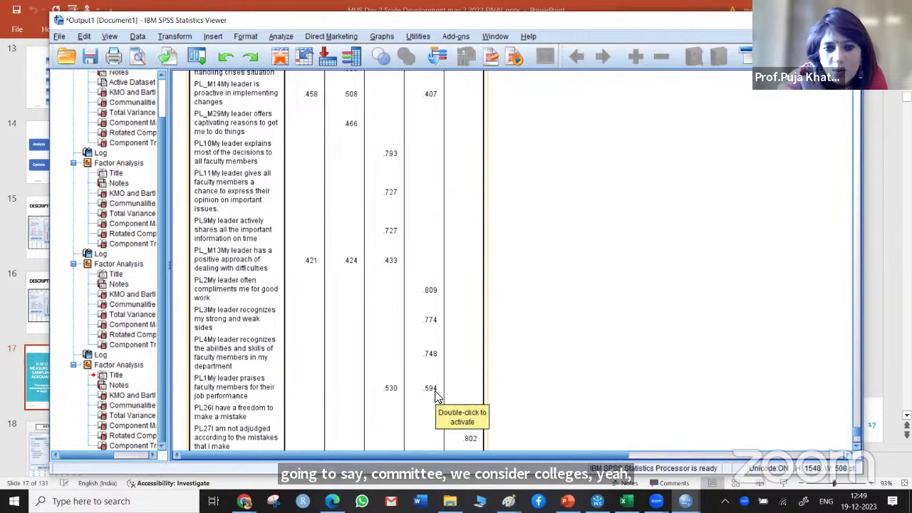
scroll(437, 396, "up", 6)
scroll(437, 396, "down", 8)
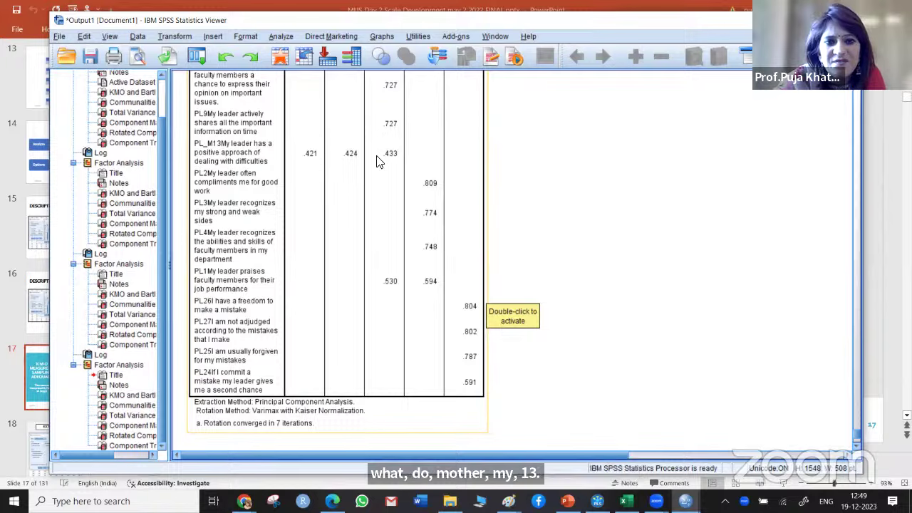
Remove item PL5 (PL_M13, My leader has a positive approach of dealing with difficulties) from the variables and rerun the factor analysis.
left_click(281, 37)
mouse_move(310, 213)
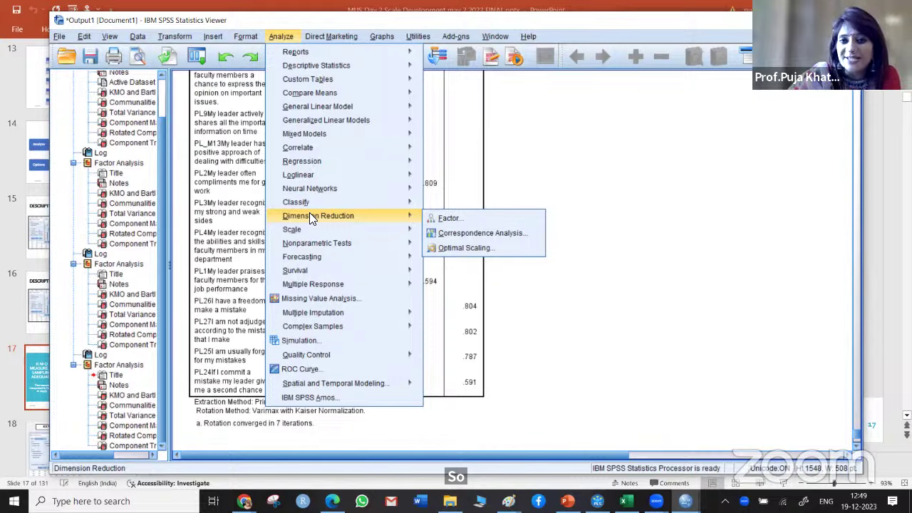
left_click(448, 219)
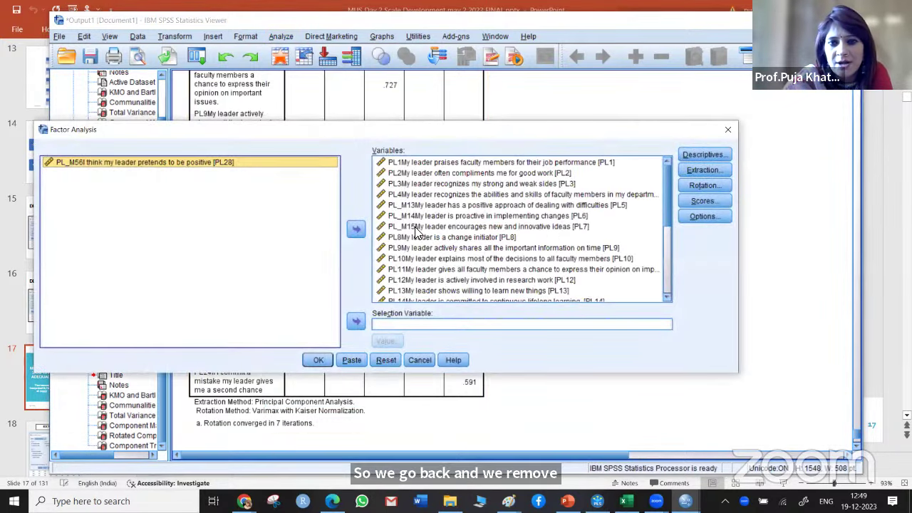
left_click(412, 206)
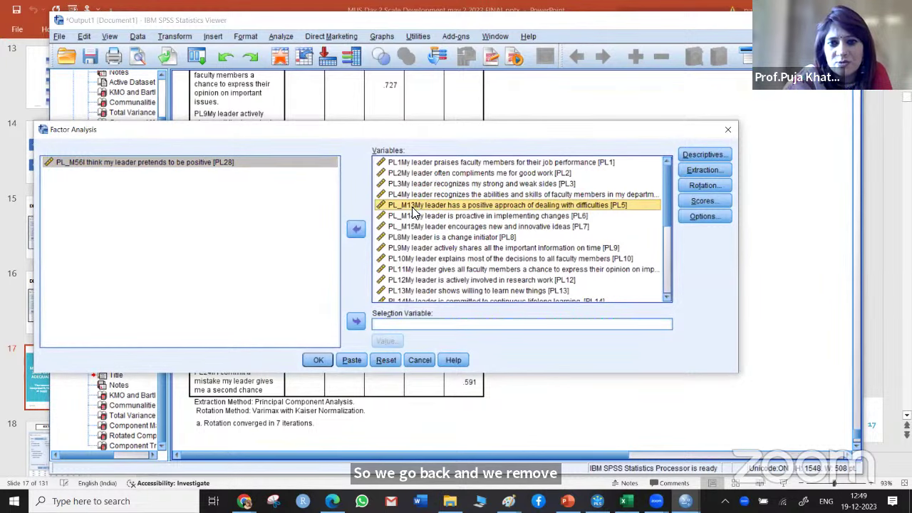
left_click(358, 230)
left_click(318, 360)
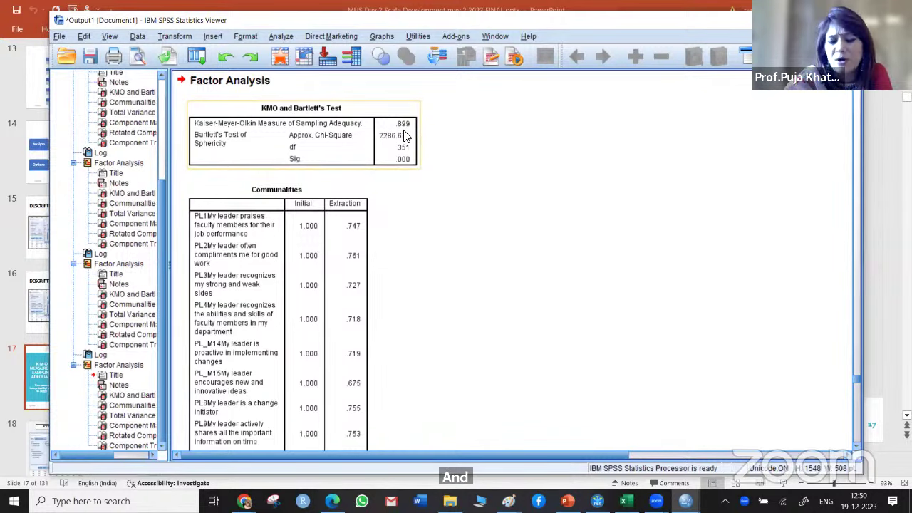
Examine the communalities, Total Variance Explained and Rotated Component Matrix of the rerun without PL5.
scroll(452, 252, "down", 5)
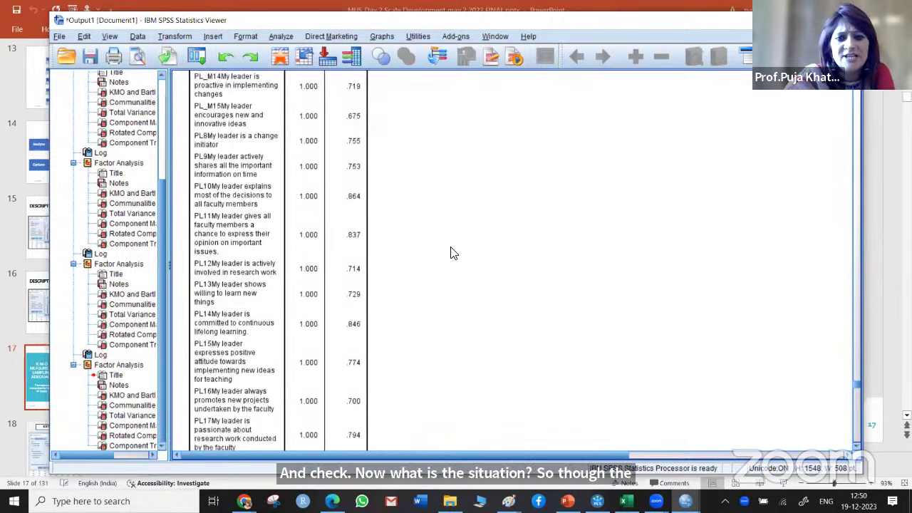
scroll(452, 252, "down", 5)
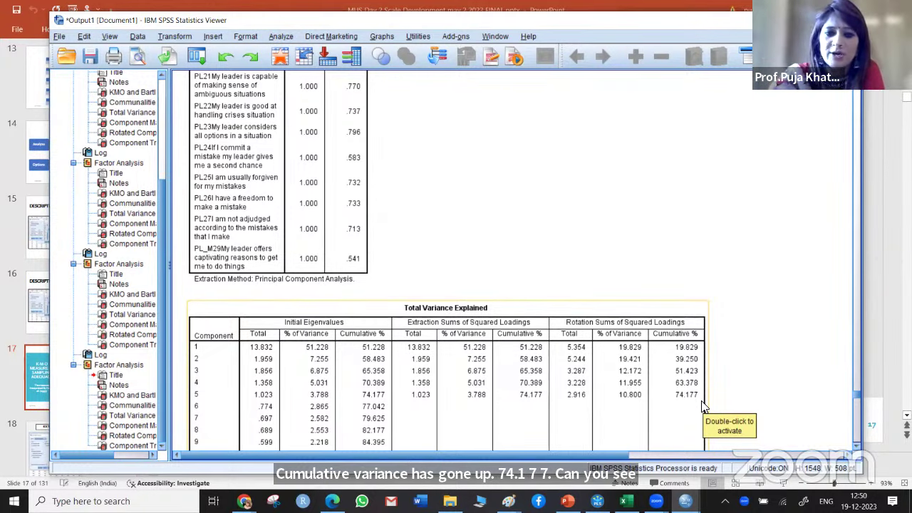
scroll(644, 397, "down", 5)
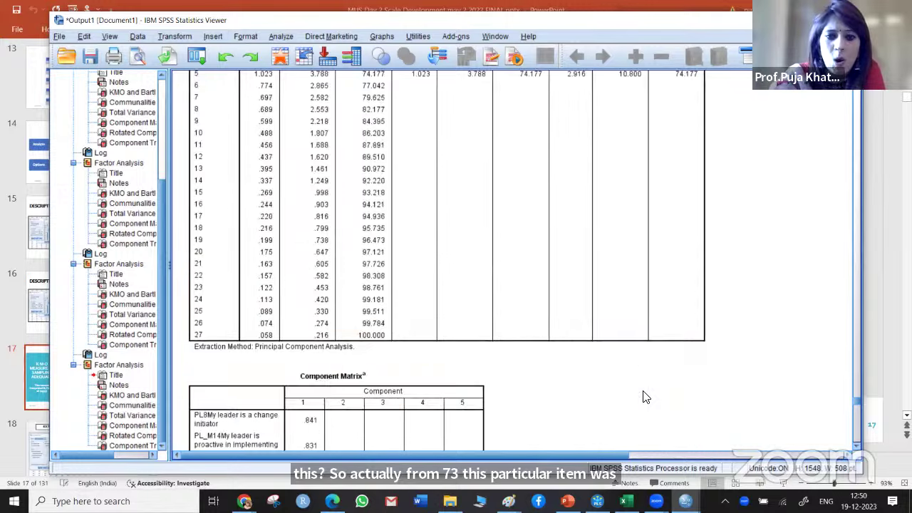
scroll(644, 397, "down", 15)
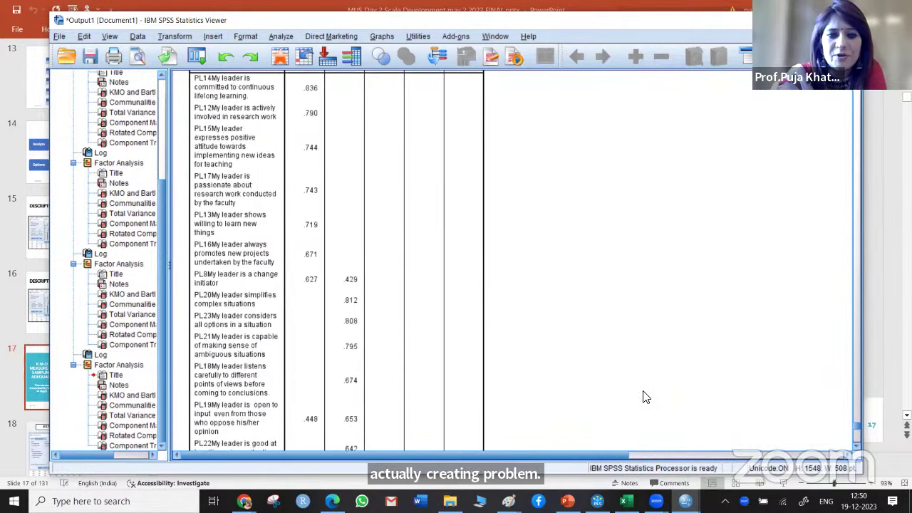
scroll(644, 397, "up", 4)
scroll(644, 397, "down", 4)
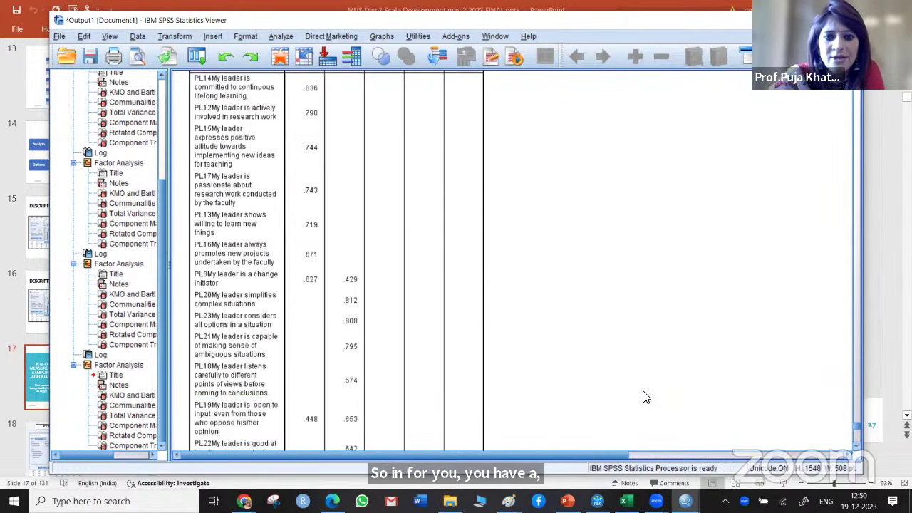
left_click(426, 385)
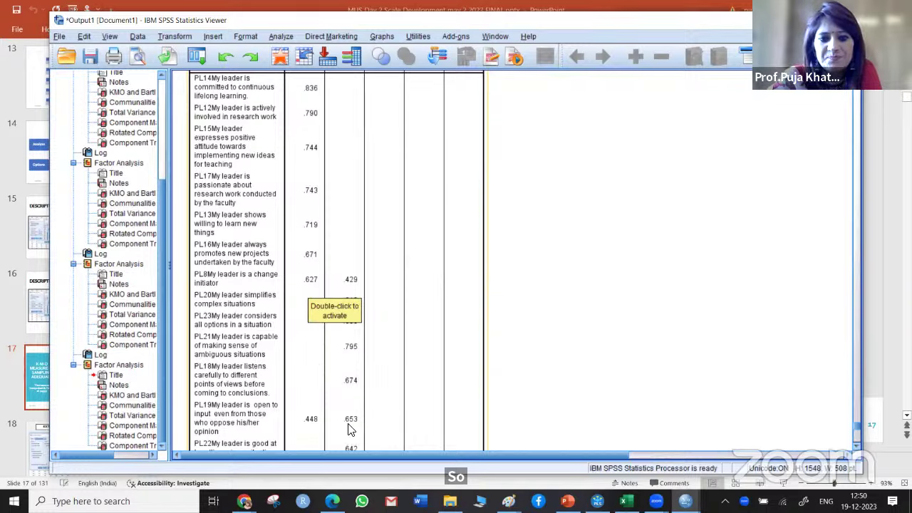
Remove the cross-loading item PL6 (PL_M14, My leader is proactive in implementing changes) from the variables and rerun the factor analysis.
scroll(360, 396, "down", 2)
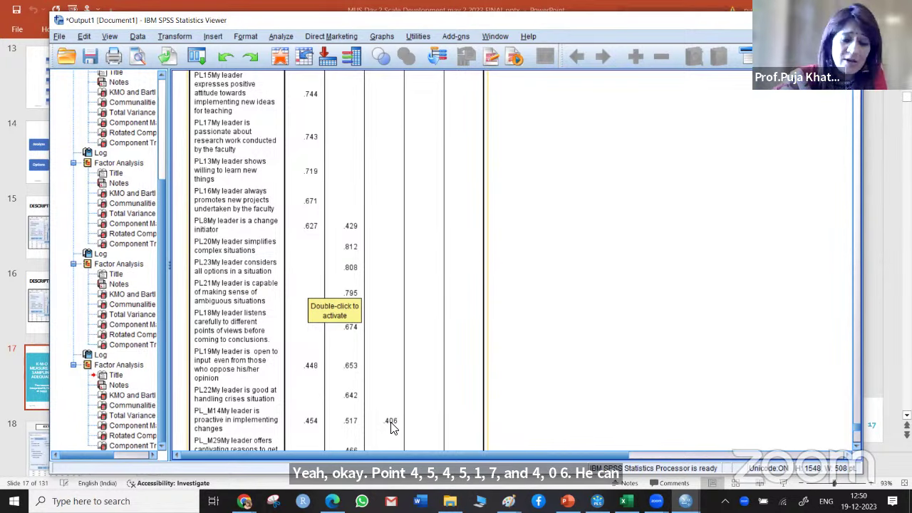
scroll(432, 423, "down", 3)
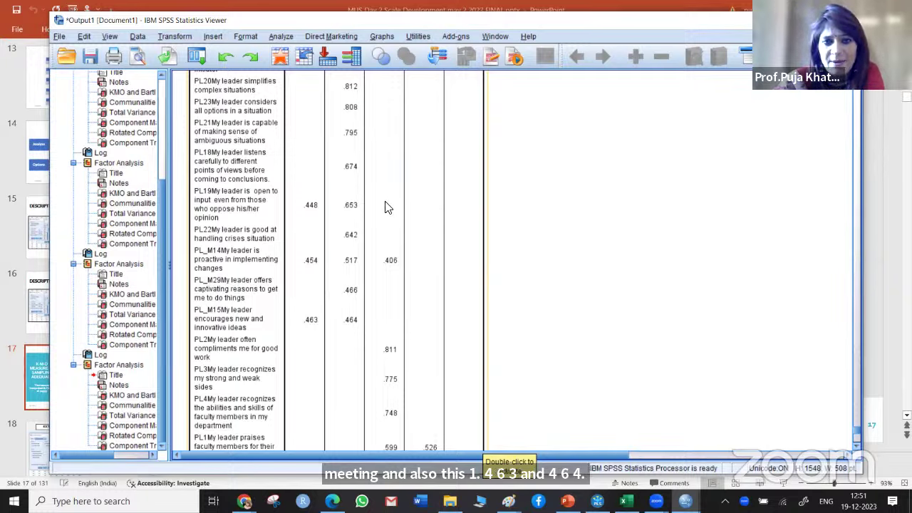
left_click(280, 41)
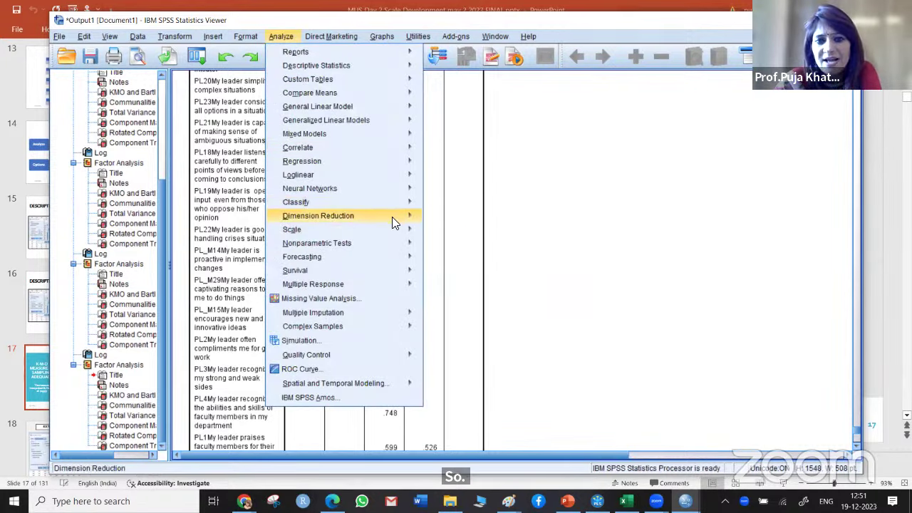
mouse_move(392, 215)
left_click(449, 219)
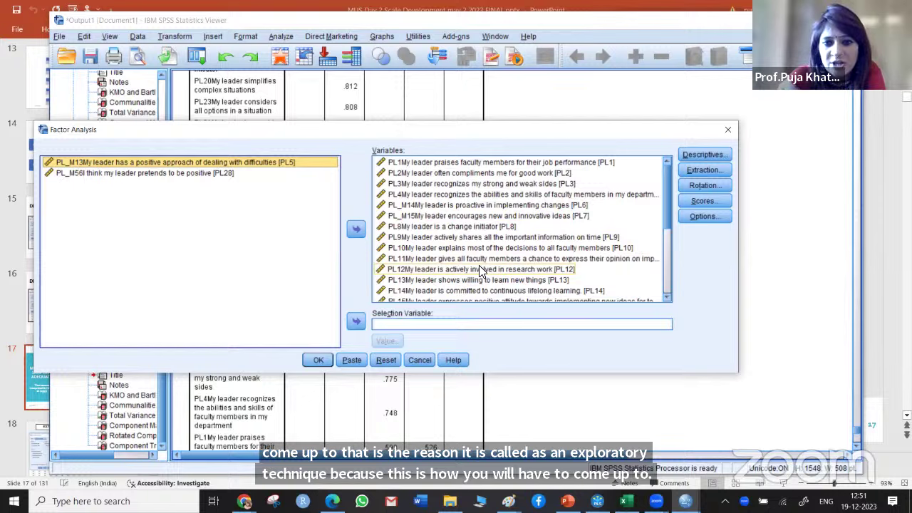
scroll(436, 278, "down", 3)
left_click(436, 280)
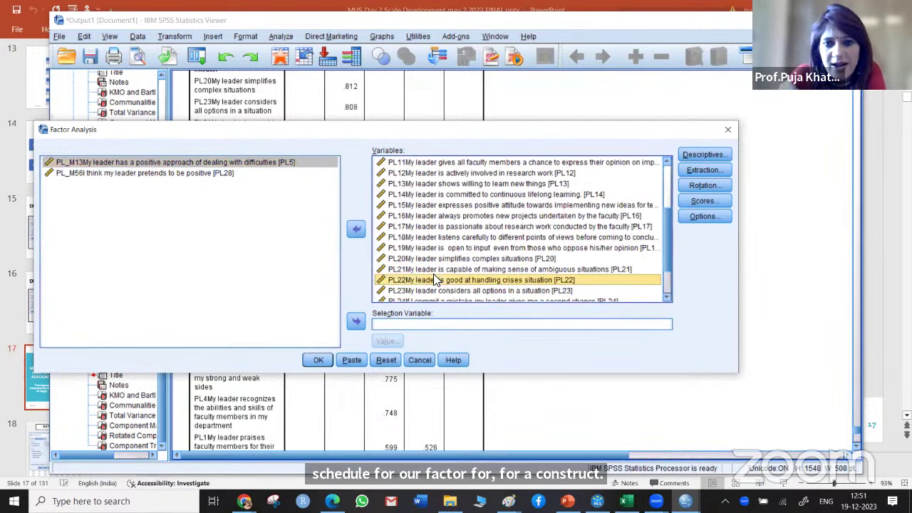
scroll(460, 296, "down", 2)
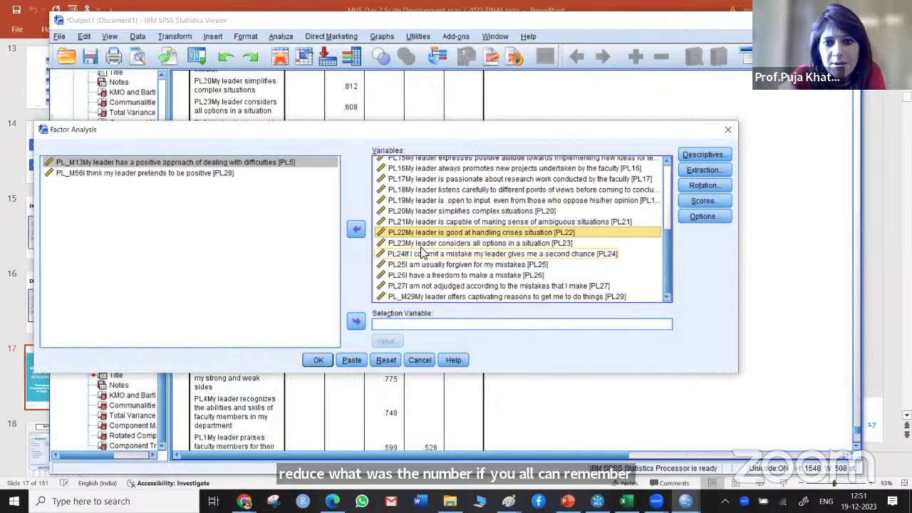
scroll(422, 253, "up", 1)
scroll(423, 253, "up", 1)
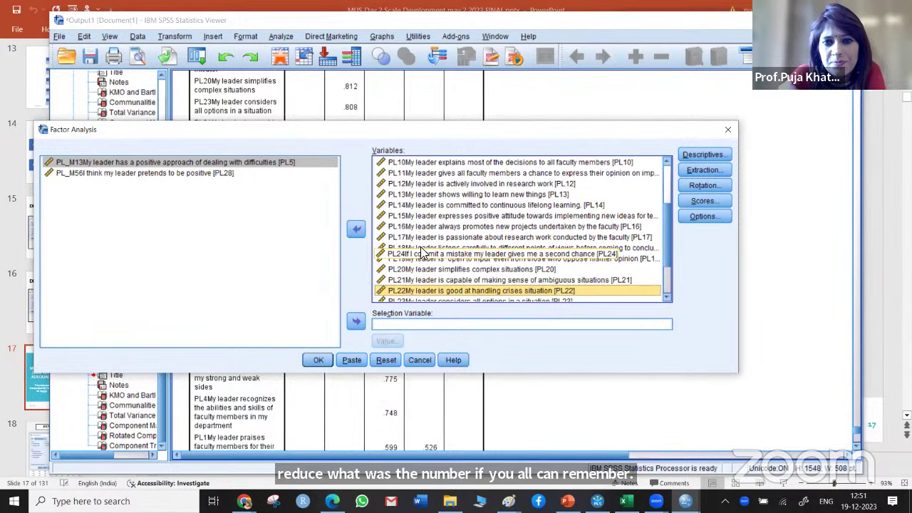
scroll(423, 253, "up", 2)
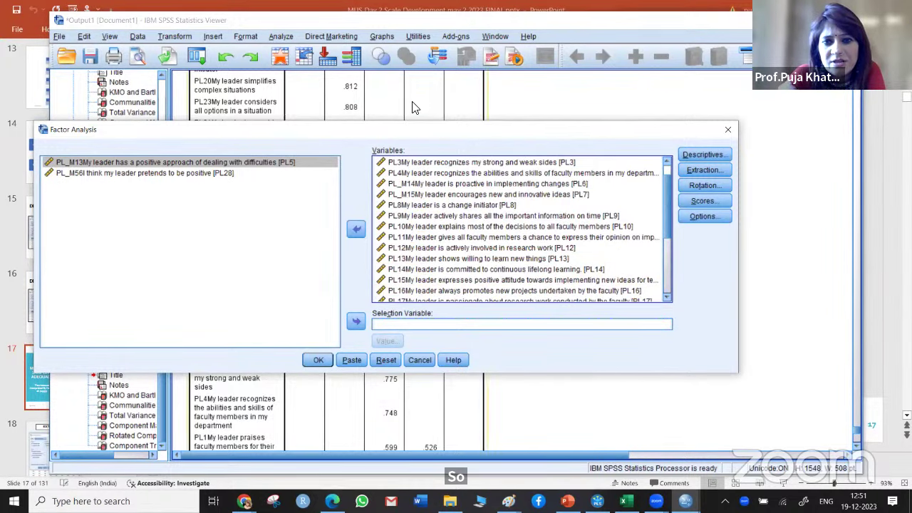
left_click(421, 184)
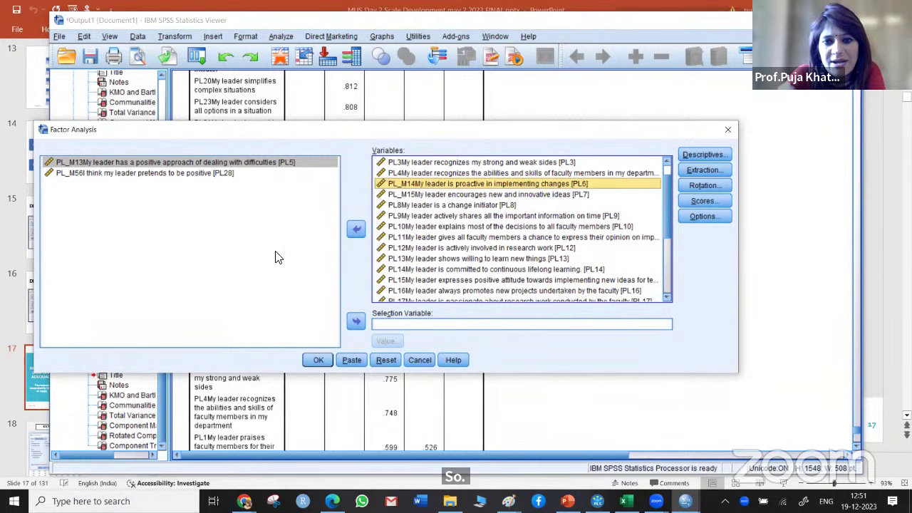
left_click(357, 229)
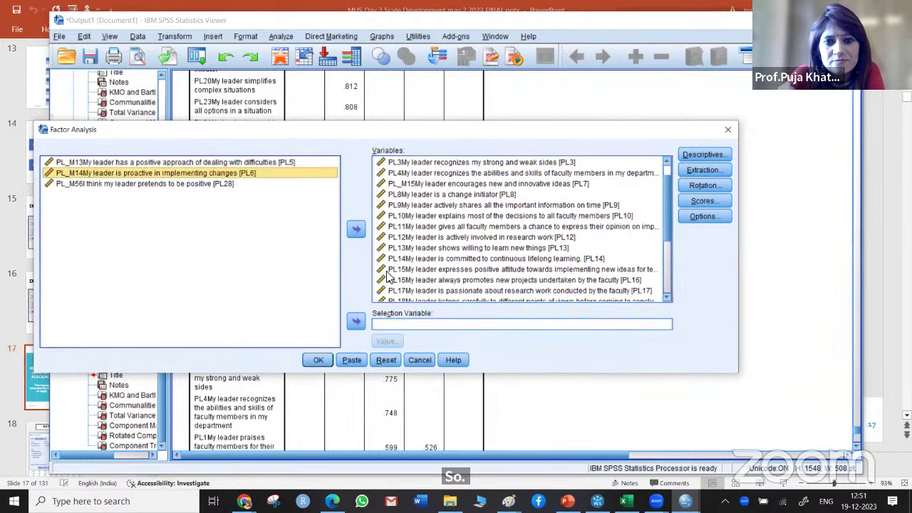
left_click(317, 360)
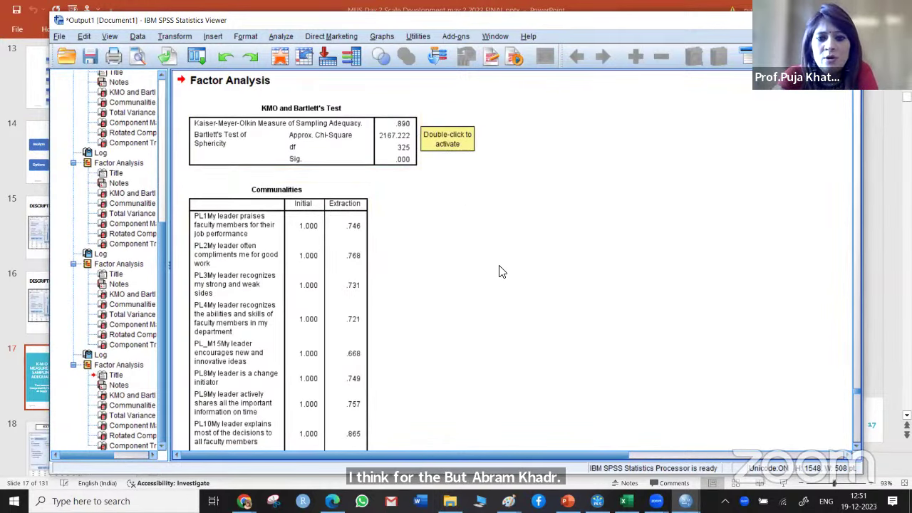
Examine the communalities, Total Variance Explained and Rotated Component Matrix of the rerun without PL6, looking for cross-loading items.
scroll(501, 271, "down", 10)
scroll(501, 271, "down", 5)
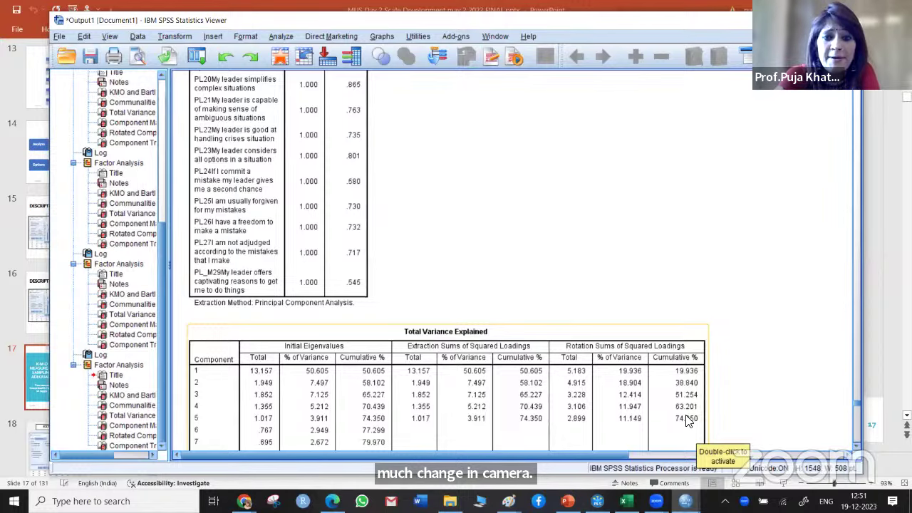
scroll(686, 421, "down", 15)
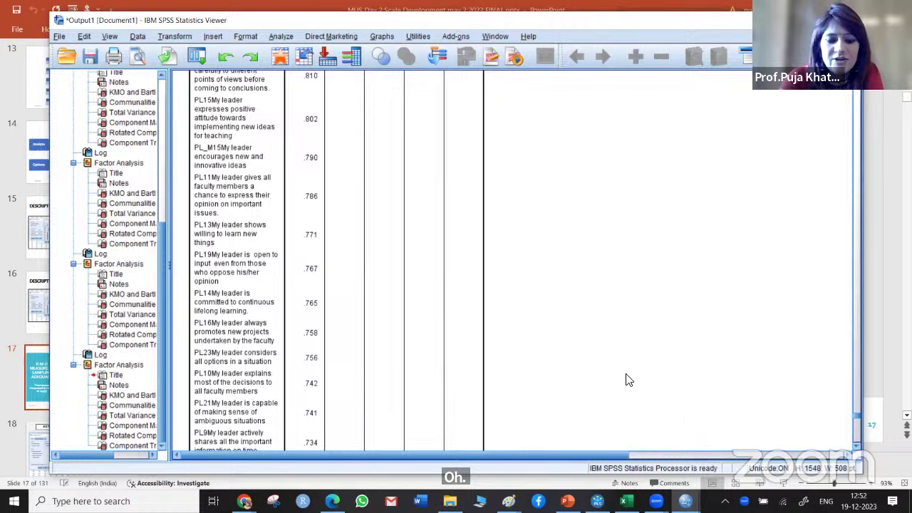
left_click(483, 350)
left_click(581, 419)
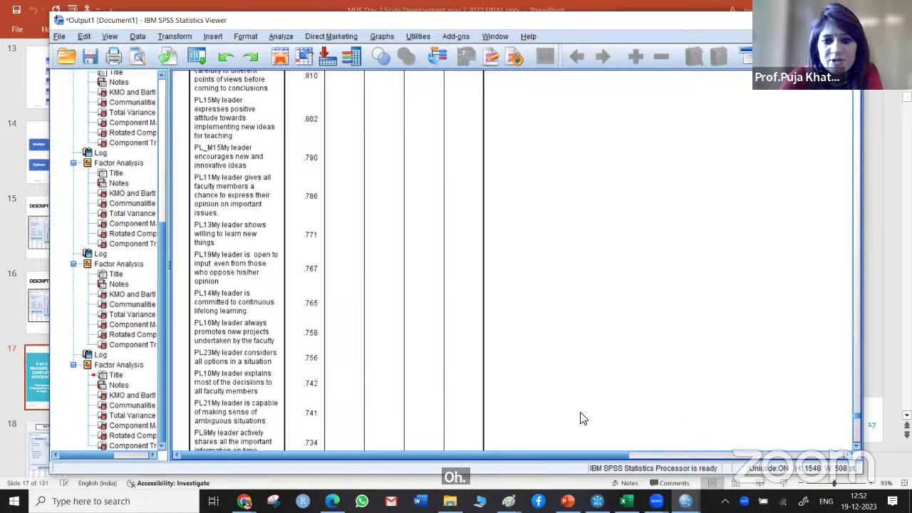
scroll(595, 310, "down", 5)
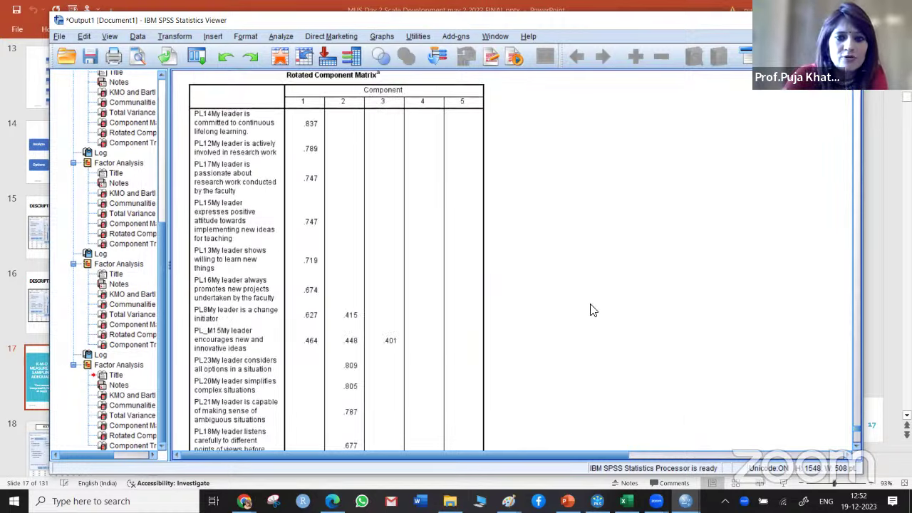
scroll(591, 310, "down", 3)
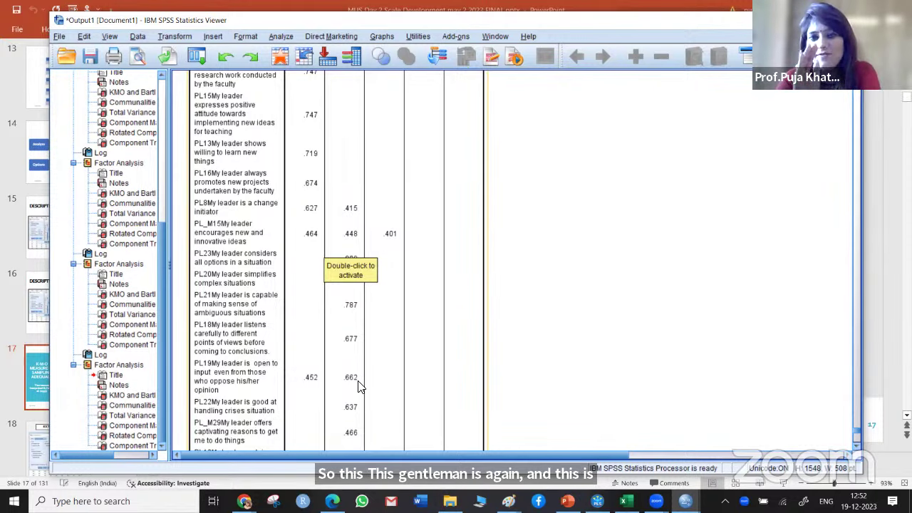
scroll(369, 391, "down", 5)
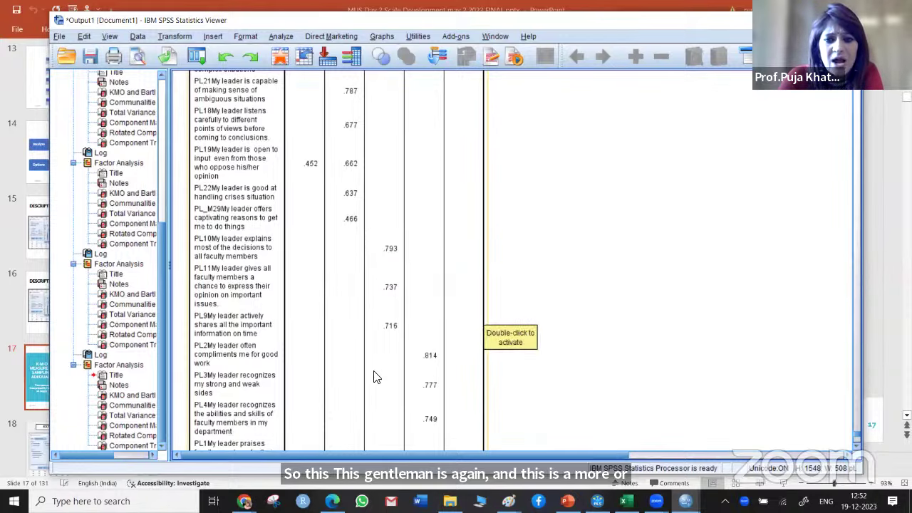
scroll(377, 378, "down", 5)
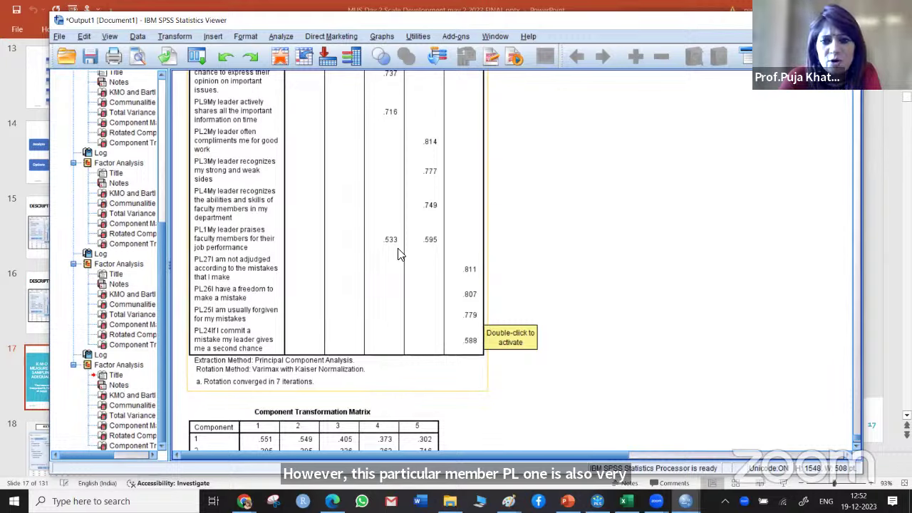
scroll(355, 200, "up", 1)
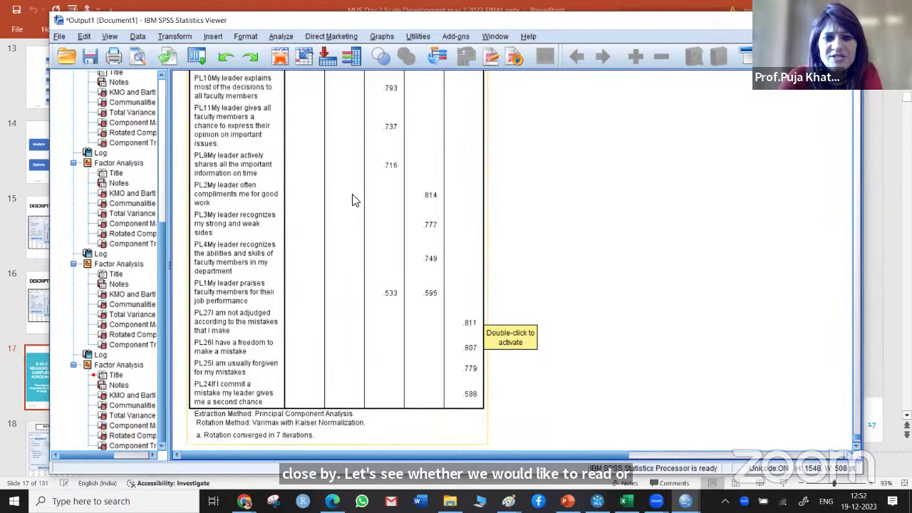
scroll(355, 200, "up", 6)
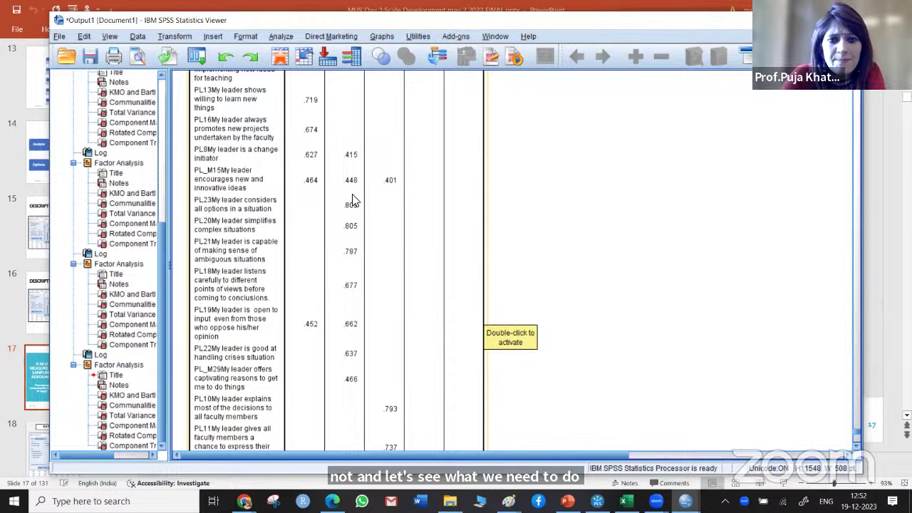
Remove item PL7 (PL_M15, My leader encourages new and innovative ideas) from the variables and rerun the factor analysis.
left_click(274, 36)
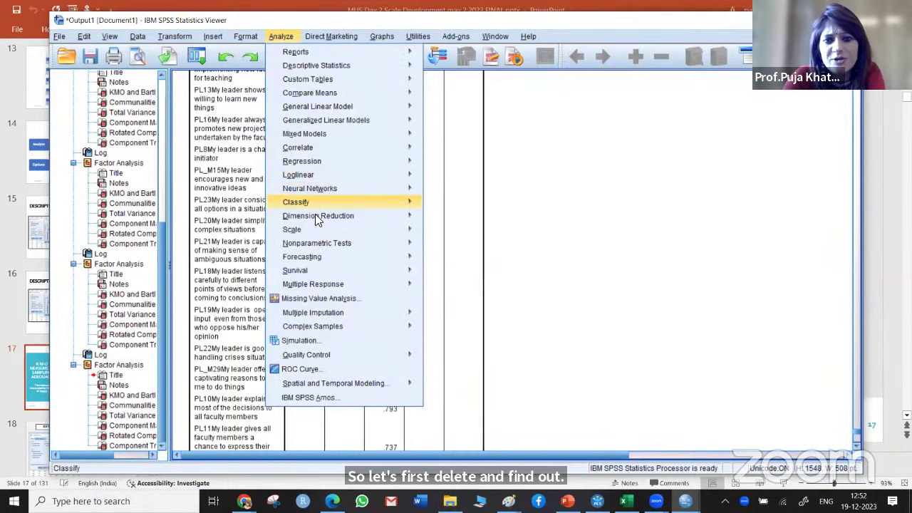
mouse_move(385, 221)
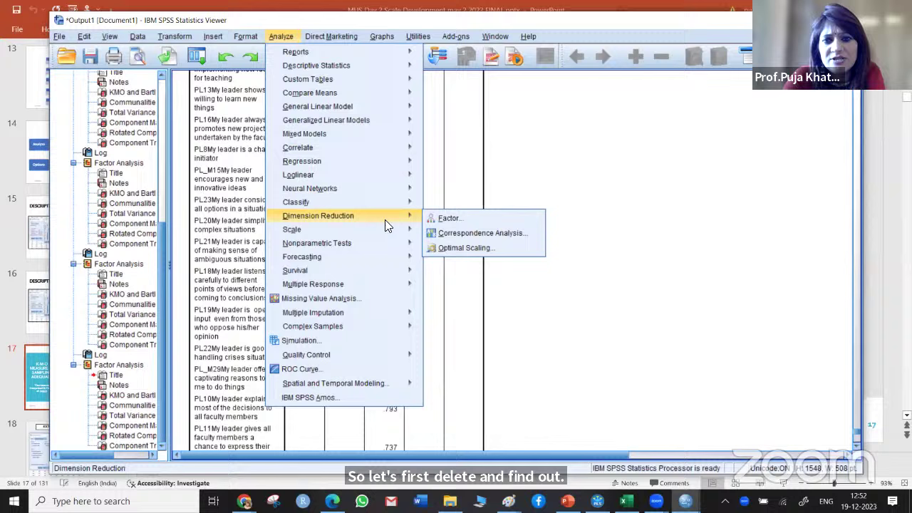
left_click(435, 217)
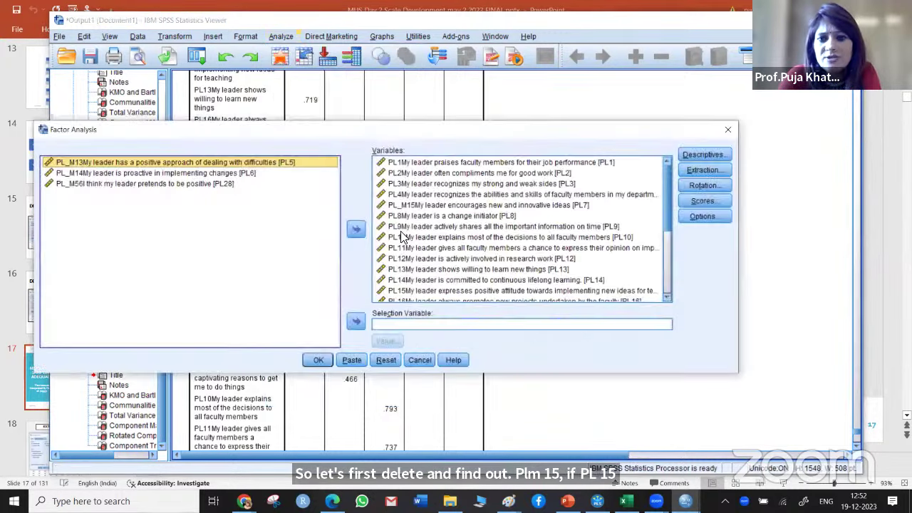
left_click(436, 205)
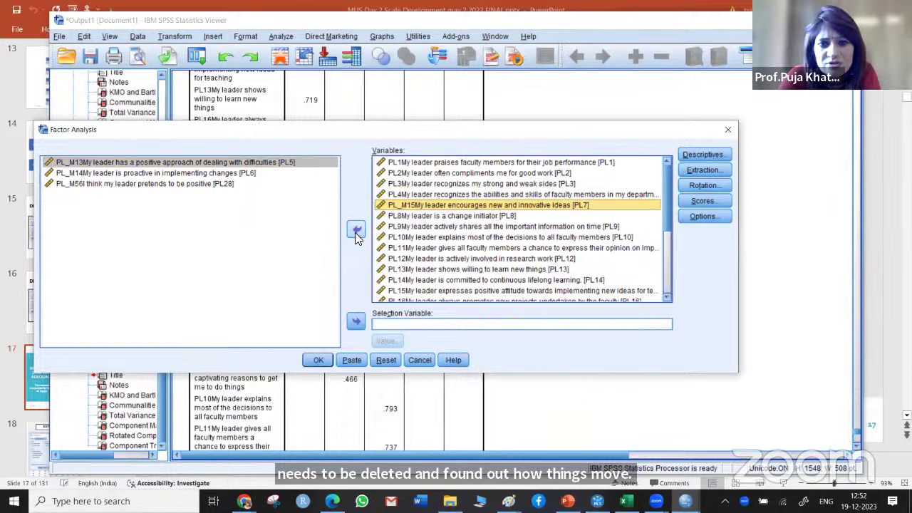
left_click(355, 232)
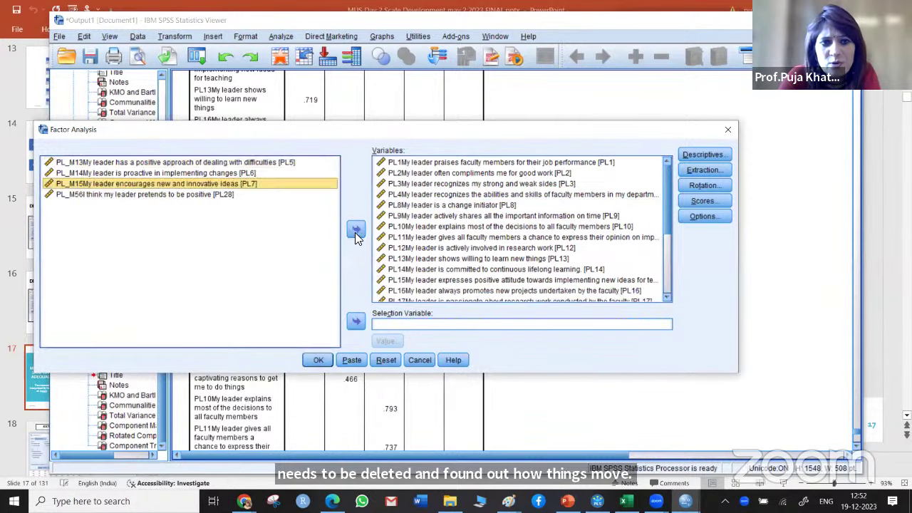
left_click(318, 360)
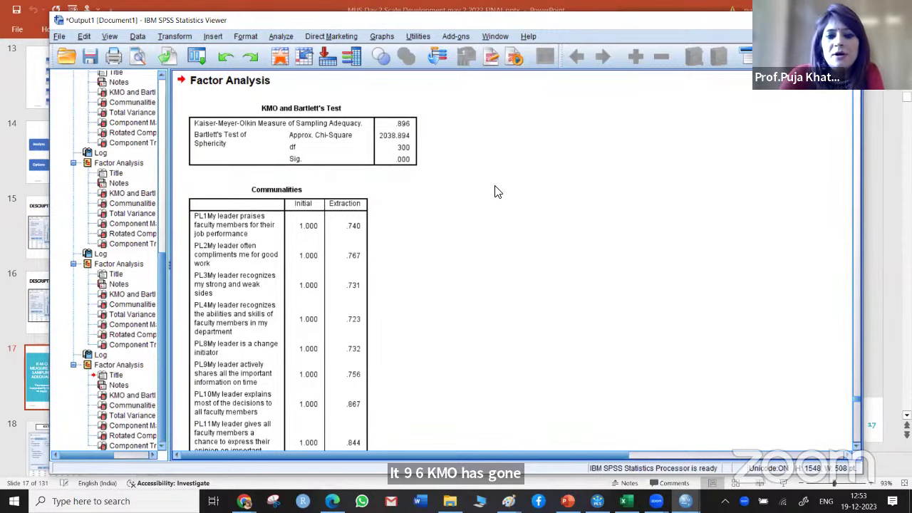
Examine the communalities, Total Variance Explained and Rotated Component Matrix of the rerun without PL7.
scroll(497, 191, "down", 5)
scroll(497, 191, "down", 3)
scroll(497, 191, "down", 3)
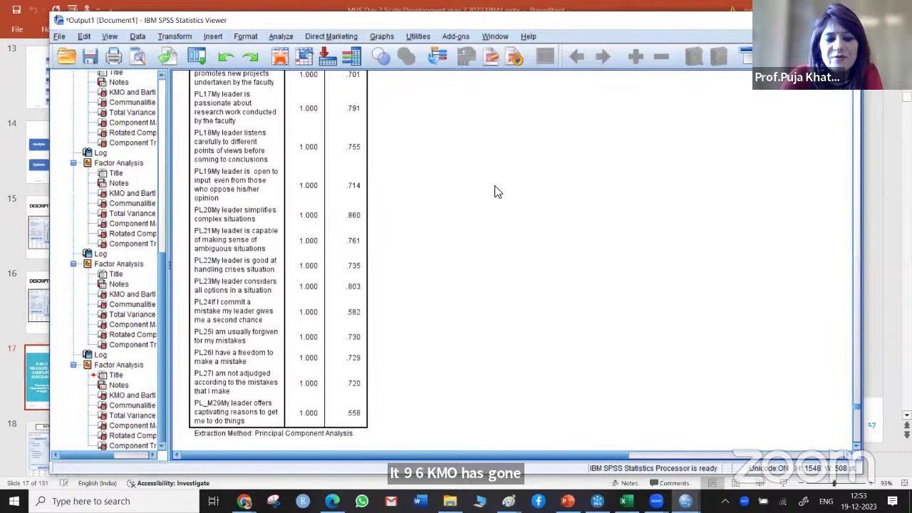
left_click(358, 127)
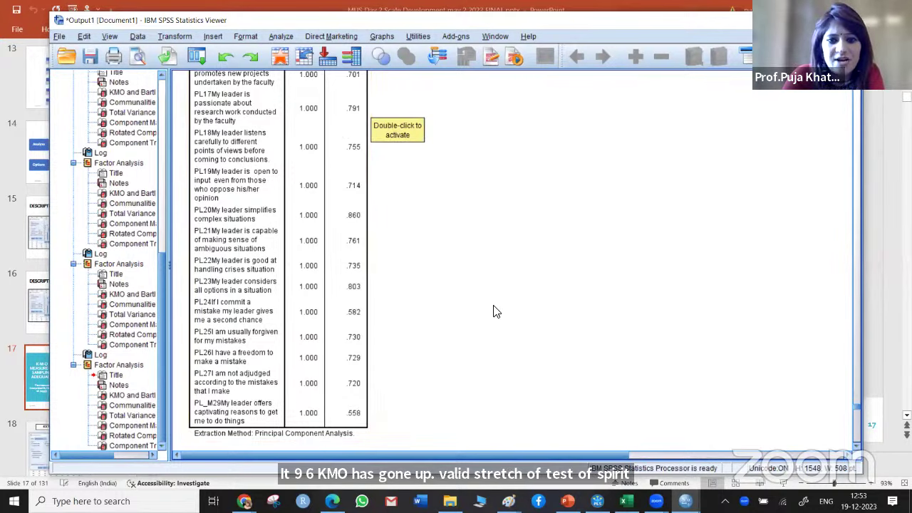
scroll(502, 325, "down", 5)
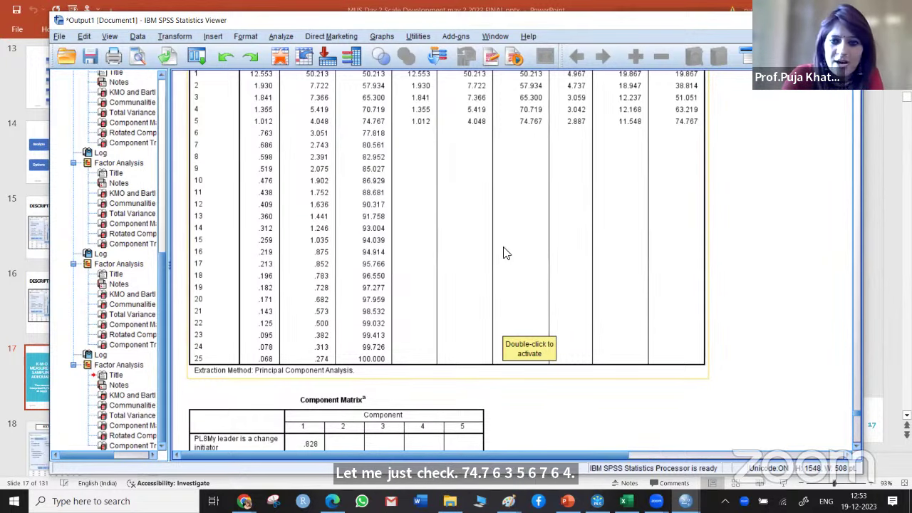
scroll(462, 307, "down", 5)
scroll(462, 307, "down", 15)
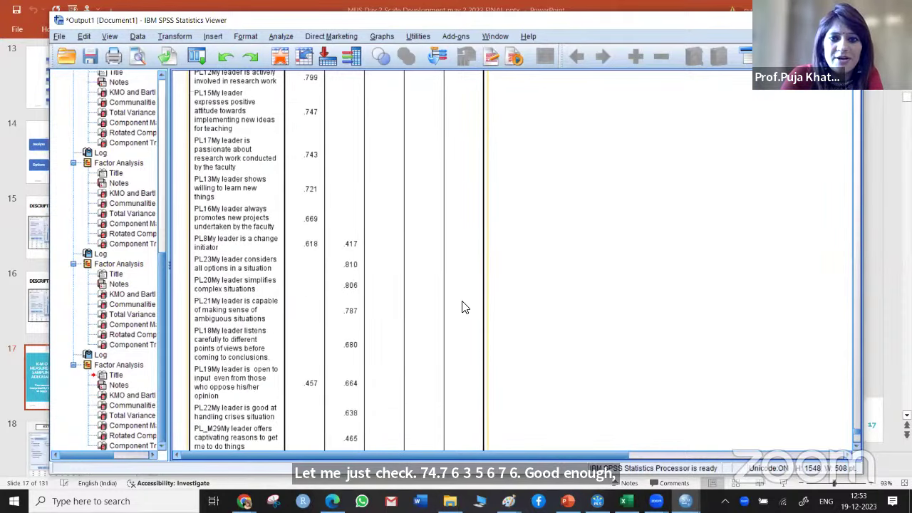
scroll(463, 307, "down", 7)
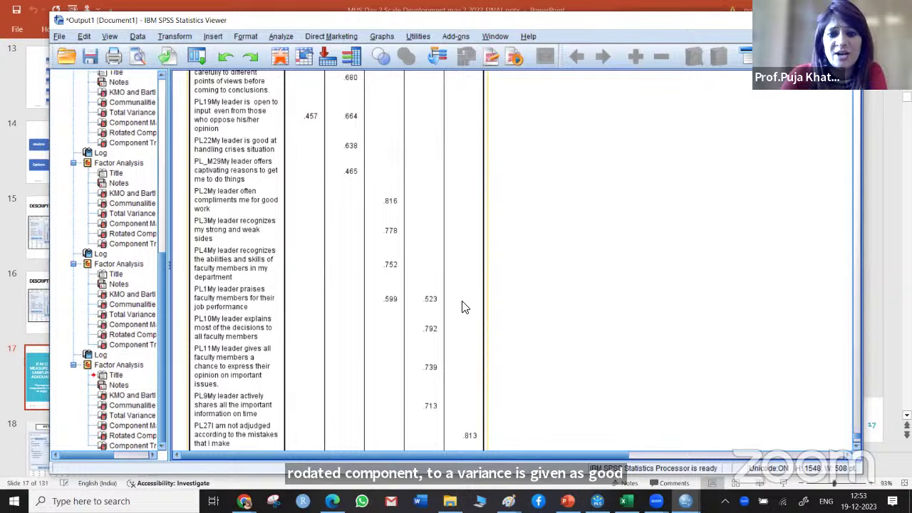
scroll(432, 365, "down", 6)
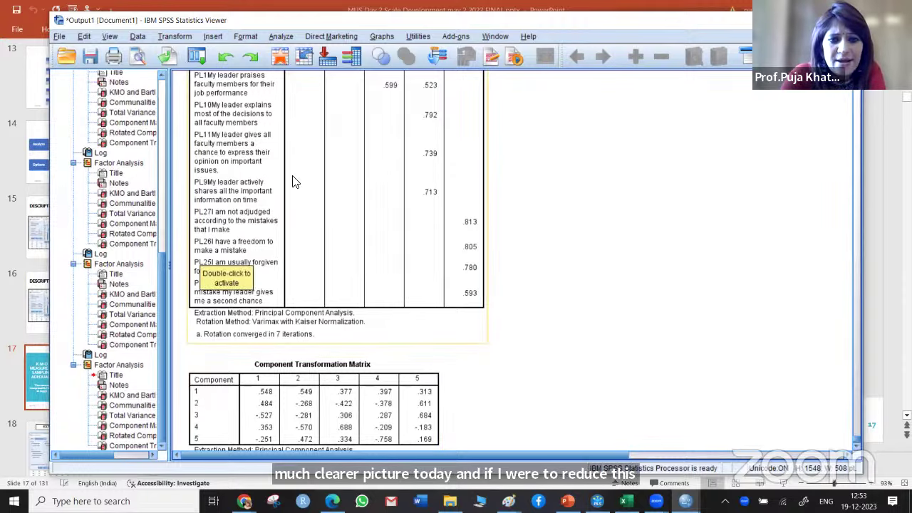
Go back over the Rotated Component Matrix and compare the loadings of items on the first two components for remaining cross-loadings.
scroll(292, 182, "up", 3)
scroll(292, 182, "up", 3)
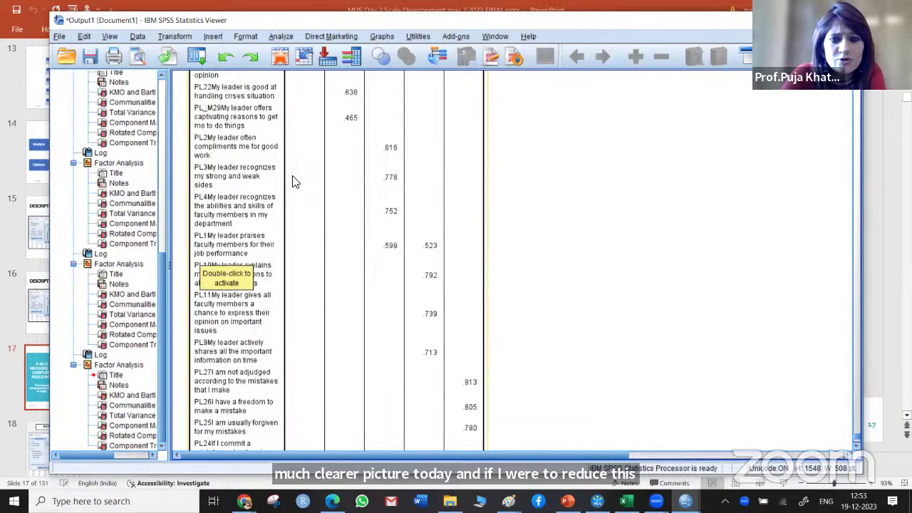
scroll(292, 181, "up", 10)
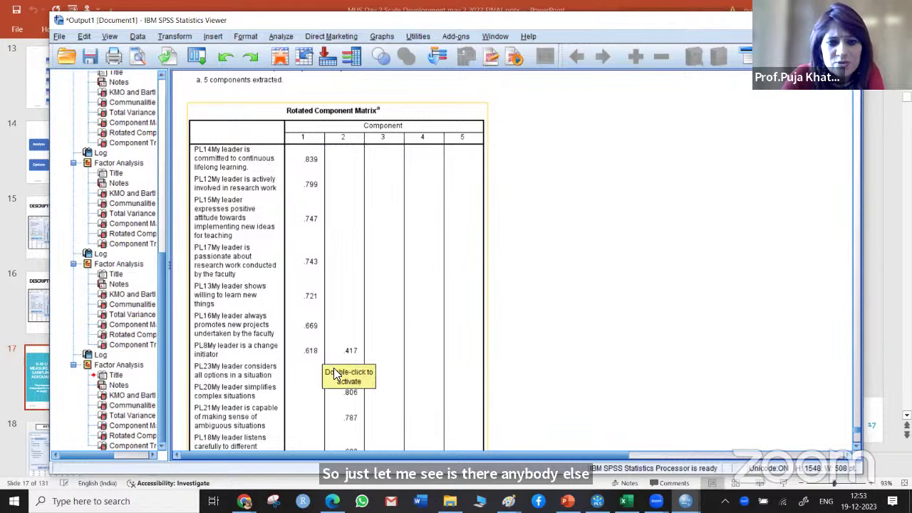
scroll(399, 353, "down", 4)
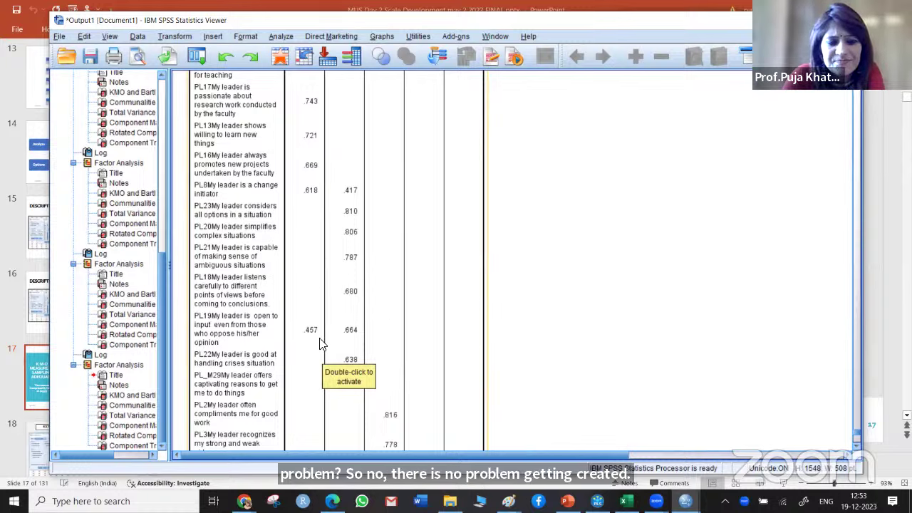
Examine the remaining loadings in the Rotated Component Matrix, and recheck the communality of PL29 and the Total Variance Explained table.
scroll(320, 342, "down", 4)
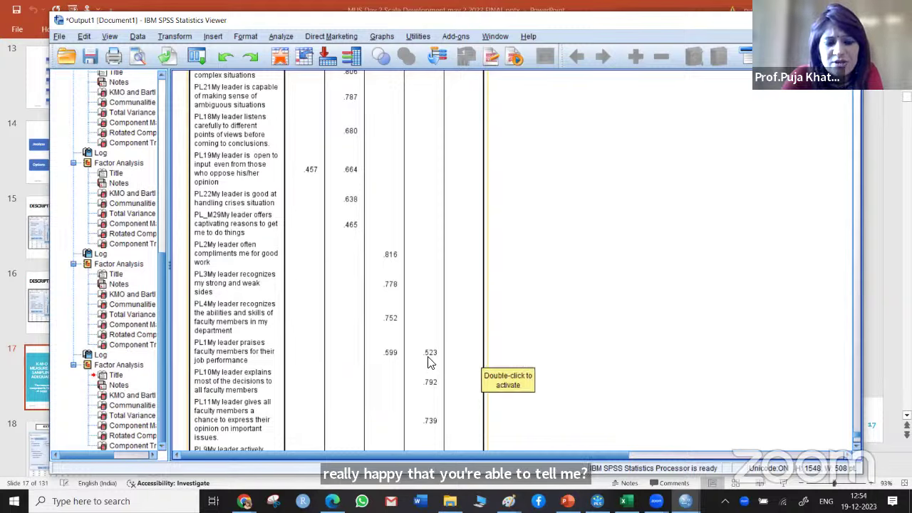
scroll(429, 363, "down", 5)
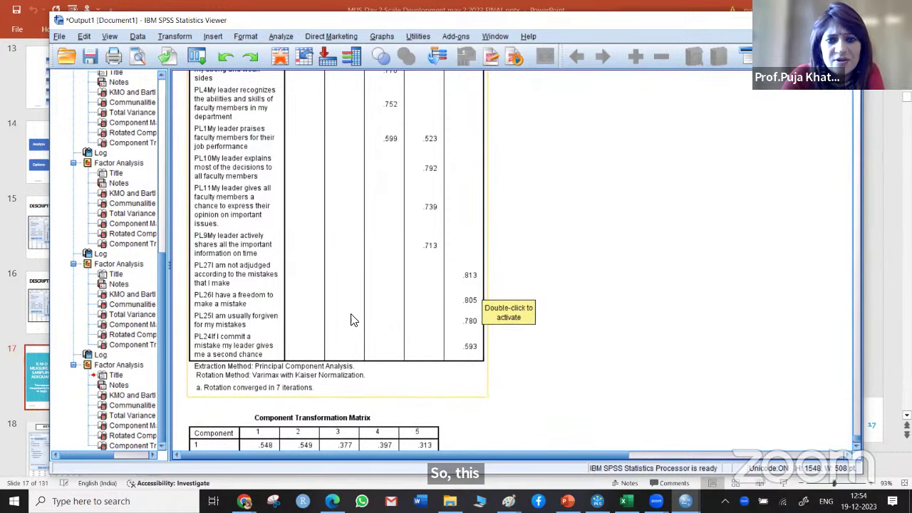
scroll(375, 223, "up", 7)
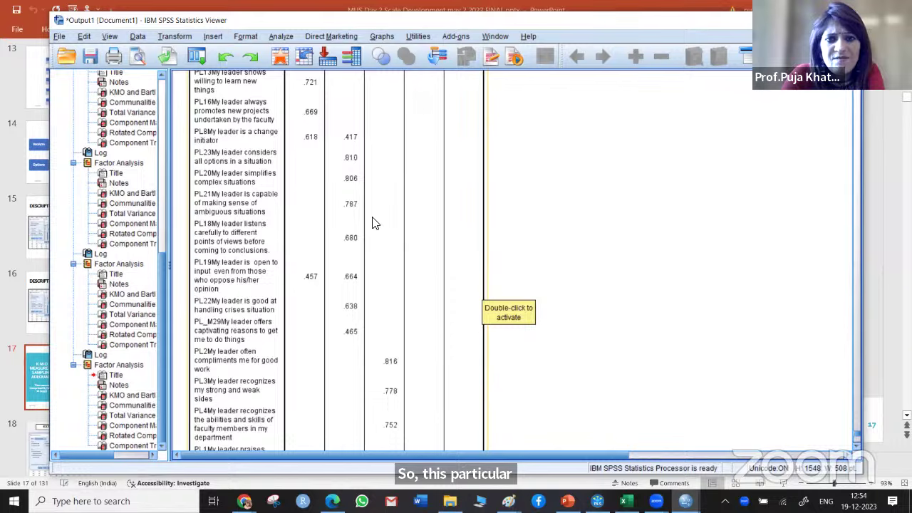
scroll(375, 224, "up", 2)
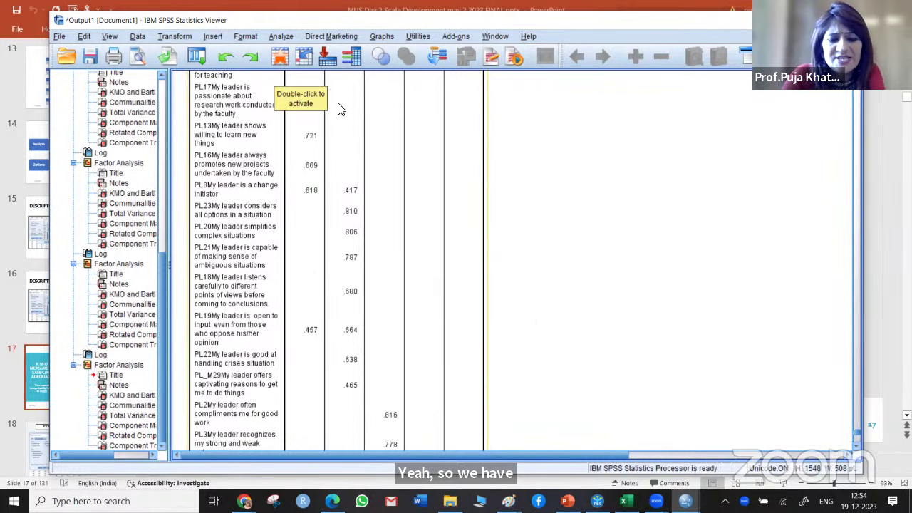
scroll(339, 108, "up", 20)
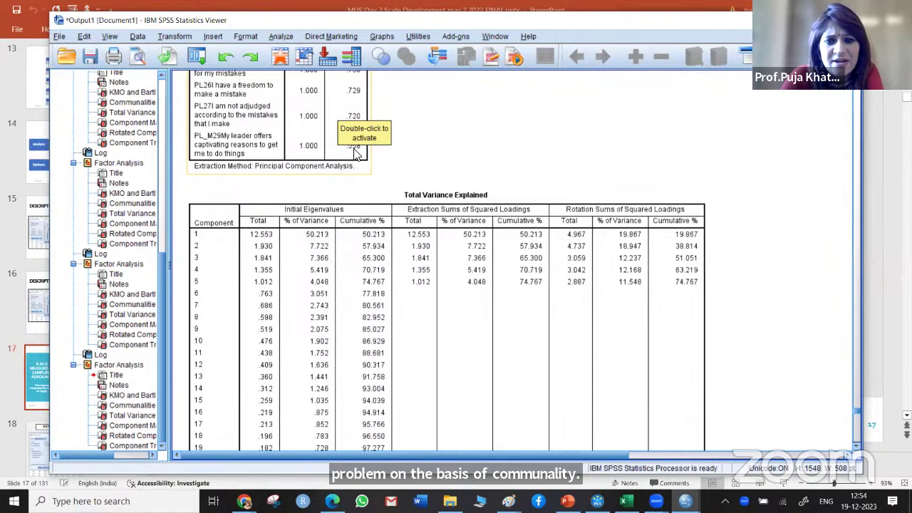
scroll(354, 155, "up", 5)
scroll(355, 156, "up", 10)
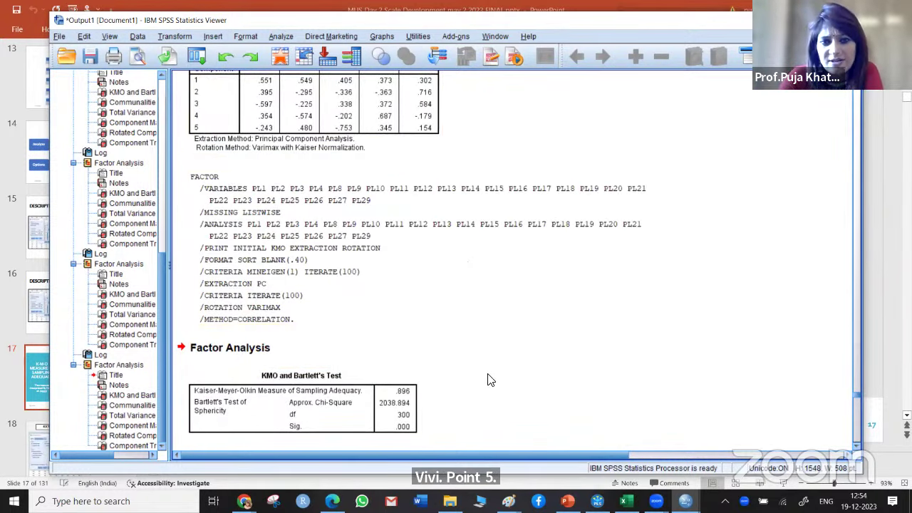
scroll(497, 313, "down", 5)
scroll(496, 314, "down", 10)
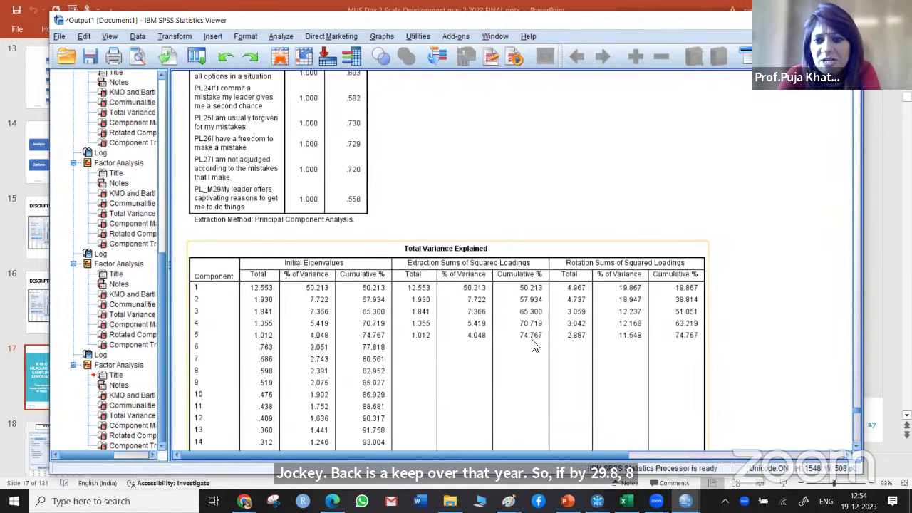
Remove item PL29 (PL_M29, My leader offers captivating reasons to get me to do things) from the variables and rerun the factor analysis.
left_click(285, 39)
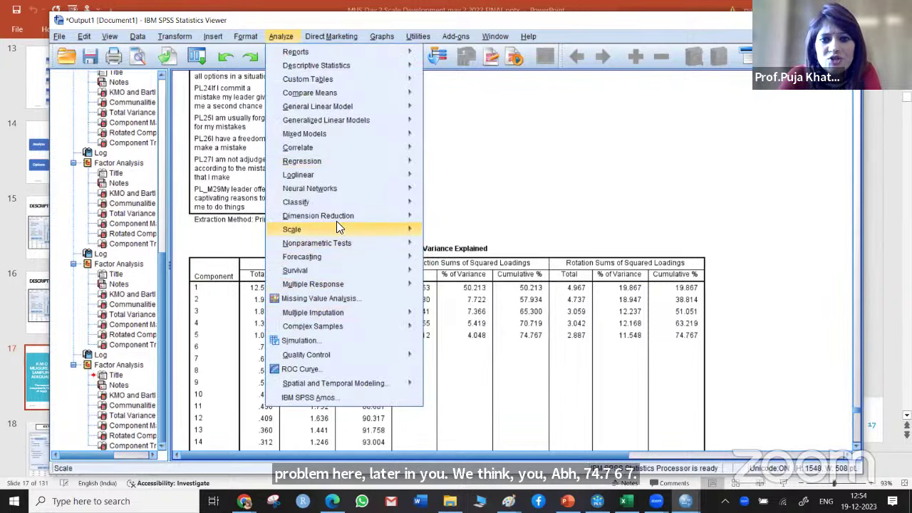
mouse_move(363, 217)
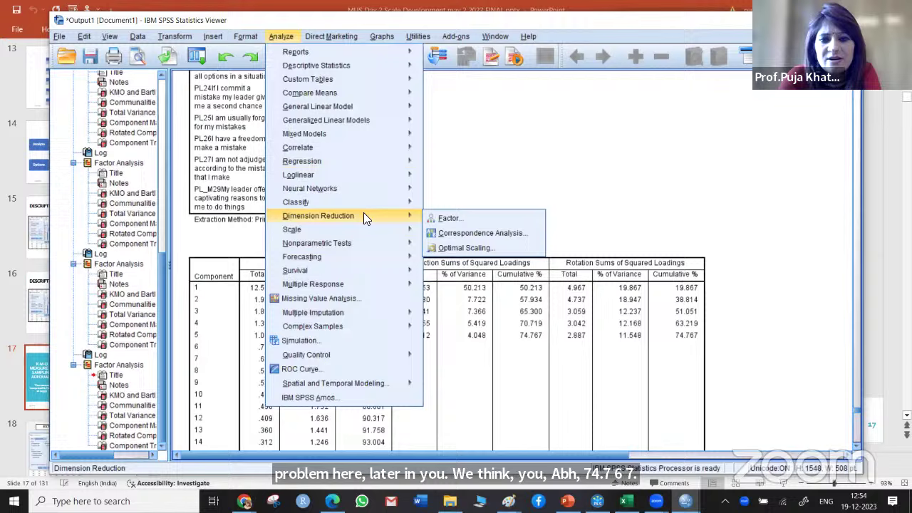
left_click(449, 218)
scroll(479, 227, "down", 1)
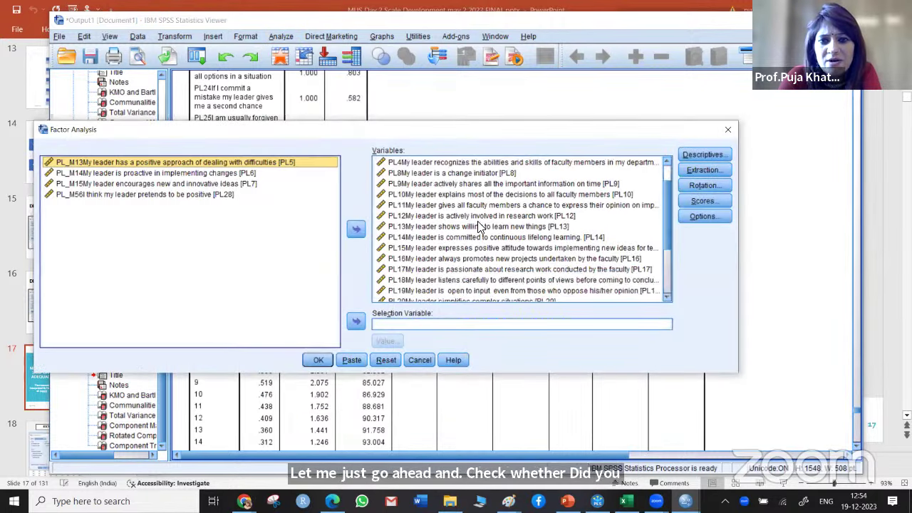
scroll(477, 222, "down", 3)
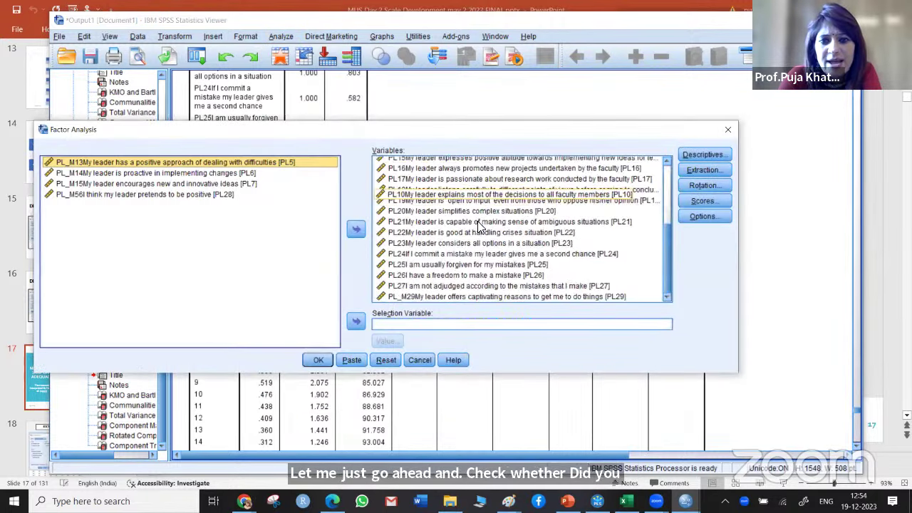
left_click(436, 297)
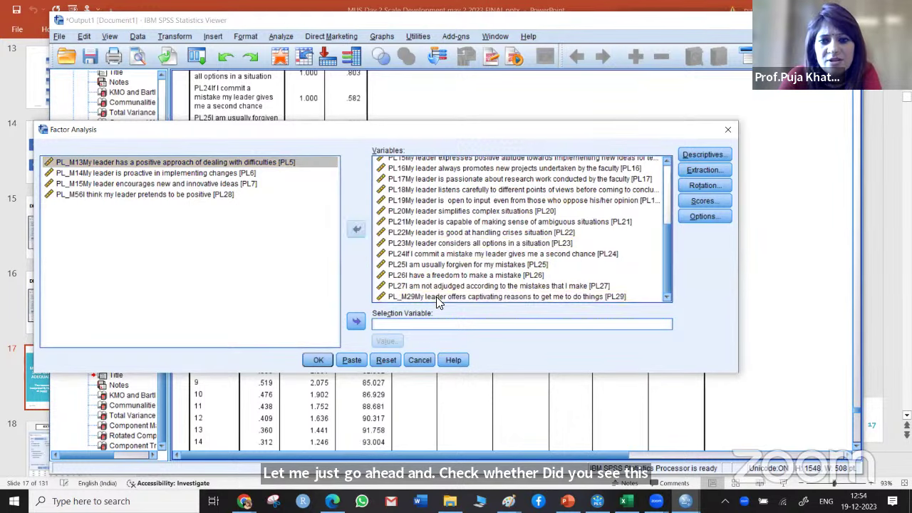
left_click(356, 230)
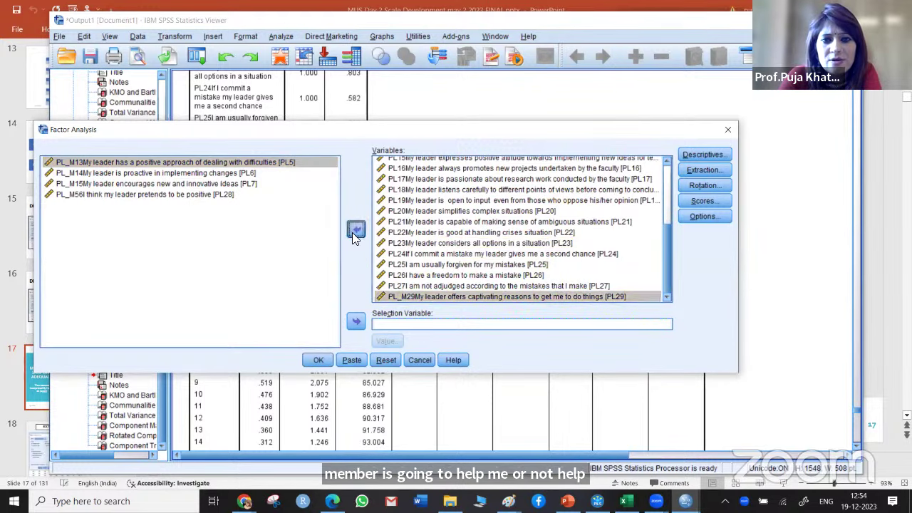
left_click(319, 361)
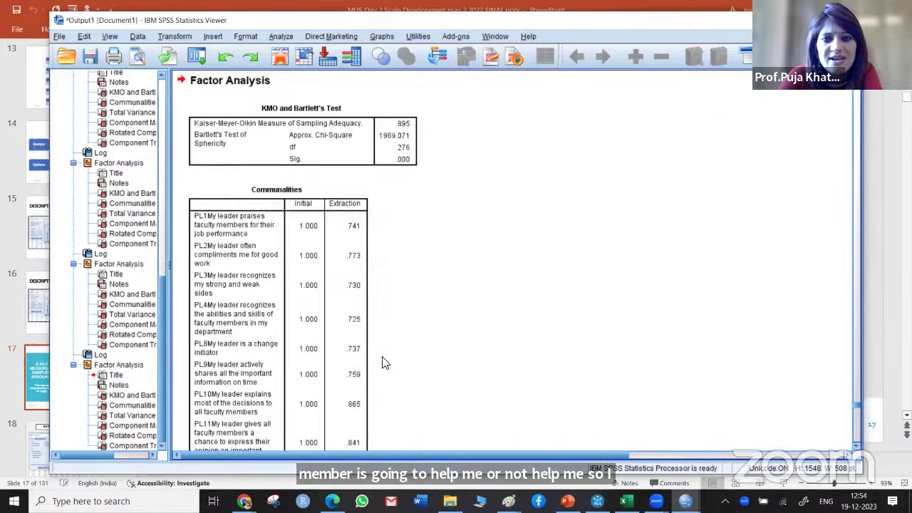
Examine the KMO and Bartlett's Test, communalities, Total Variance Explained and Rotated Component Matrix of the rerun without PL29.
left_click(389, 139)
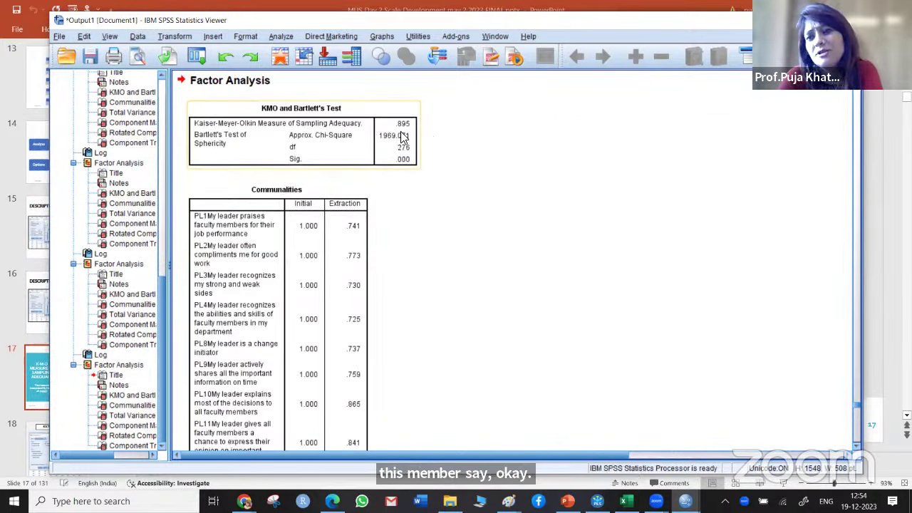
scroll(442, 225, "down", 5)
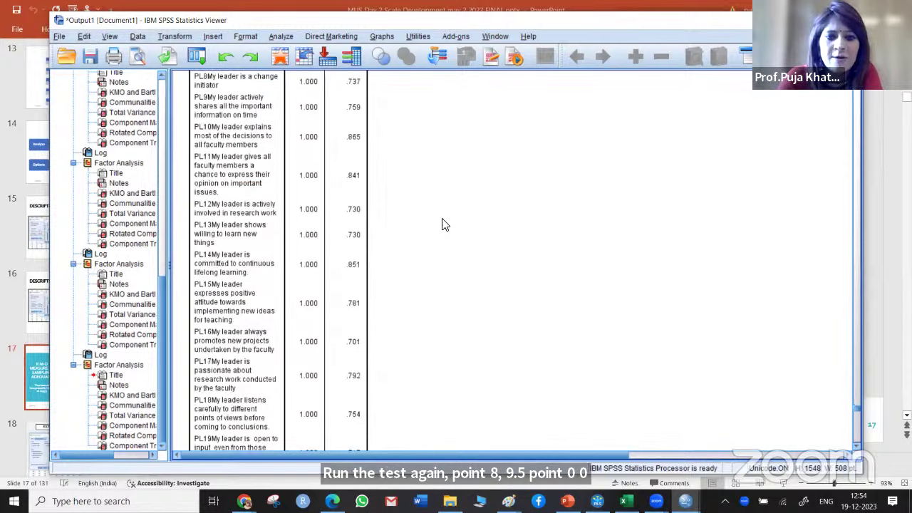
scroll(442, 225, "down", 8)
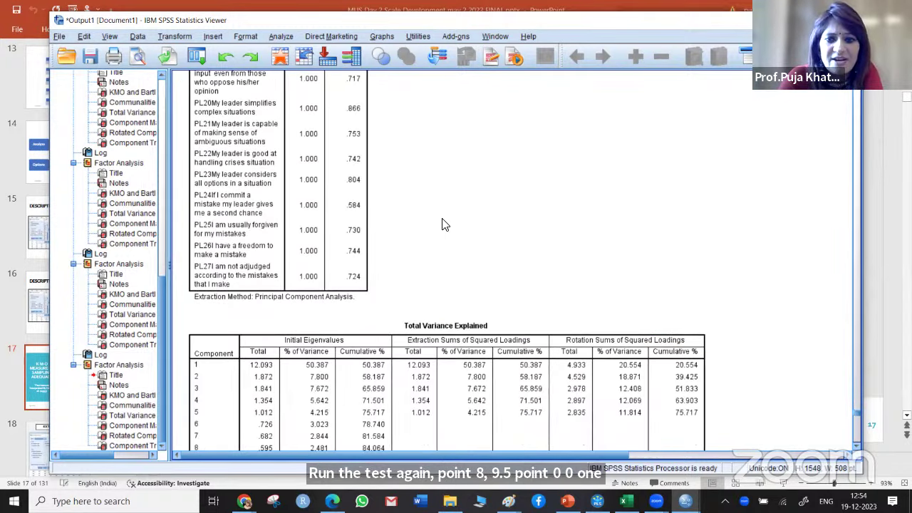
left_click(526, 370)
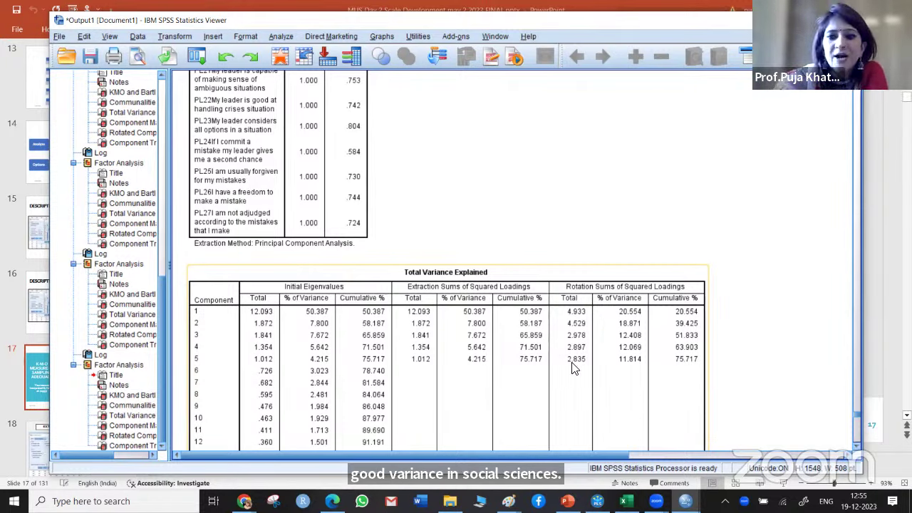
scroll(574, 367, "down", 10)
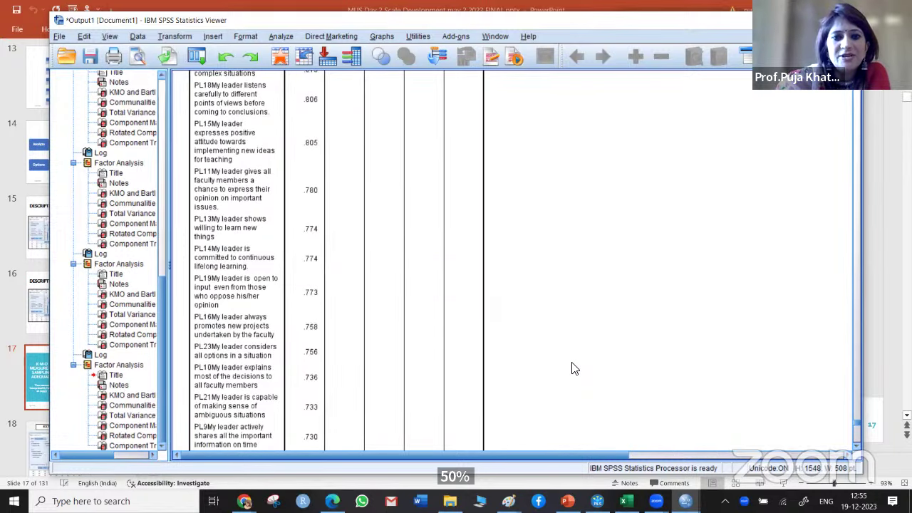
scroll(573, 368, "down", 15)
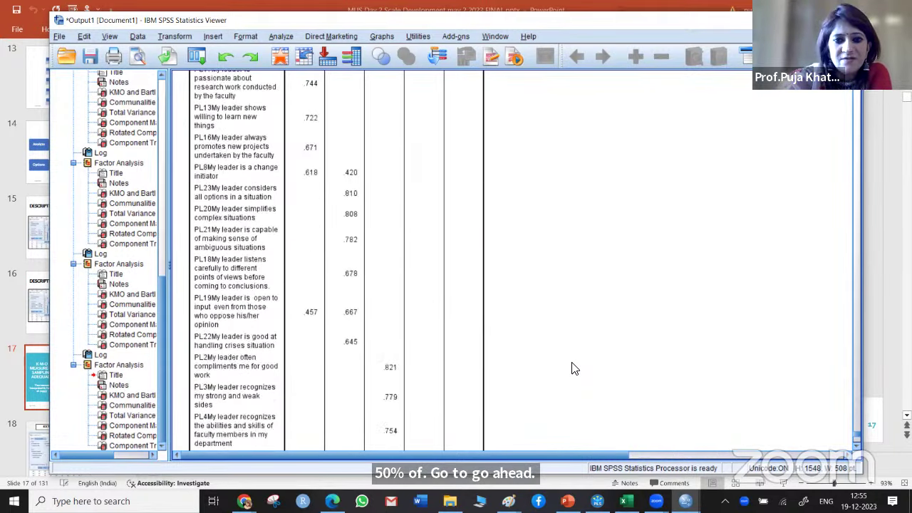
scroll(574, 367, "down", 6)
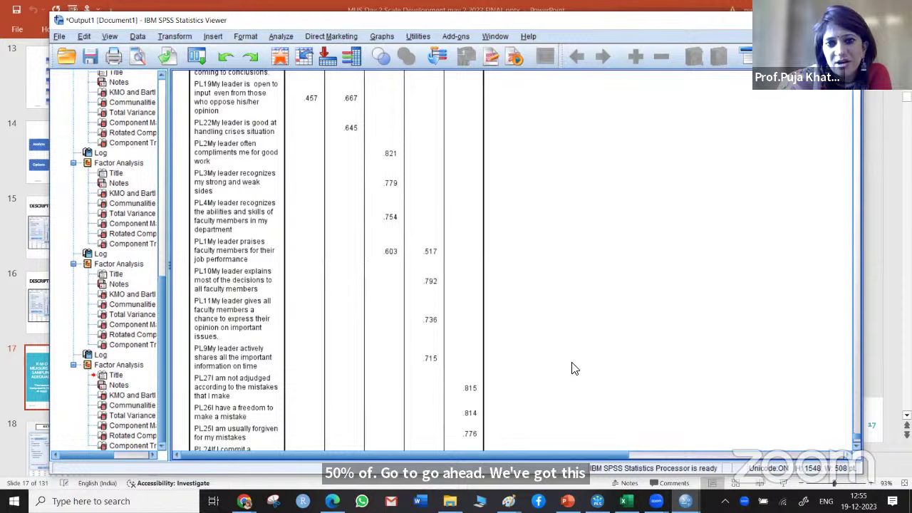
Set the factor analysis to suppress coefficients with an absolute value below .5 and rerun it on the same items.
left_click(282, 36)
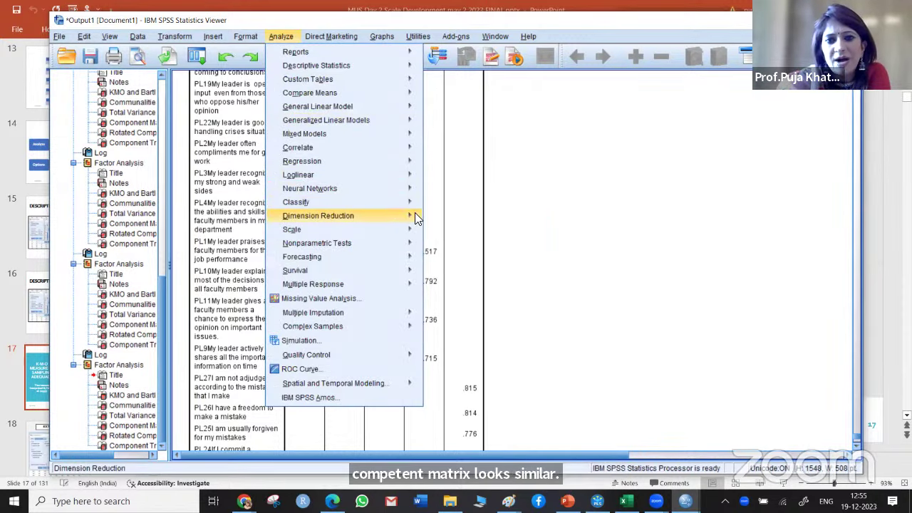
mouse_move(396, 215)
left_click(446, 219)
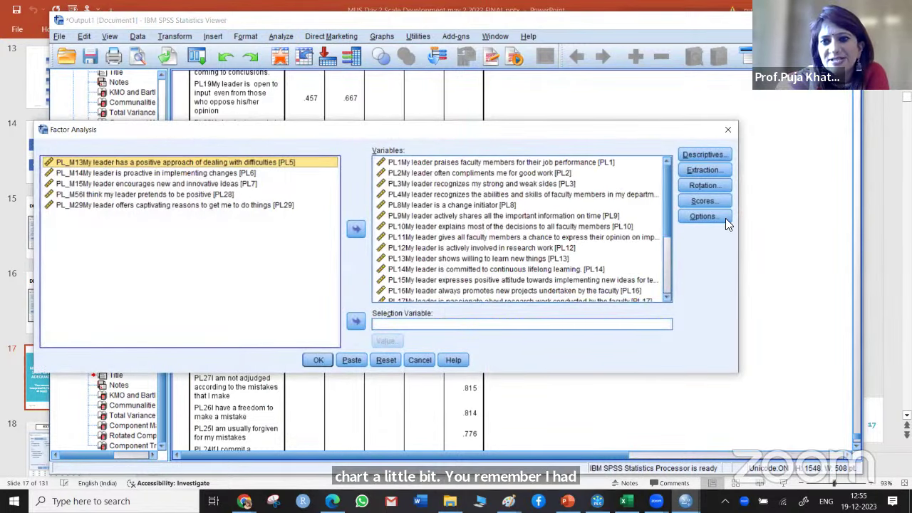
left_click(726, 218)
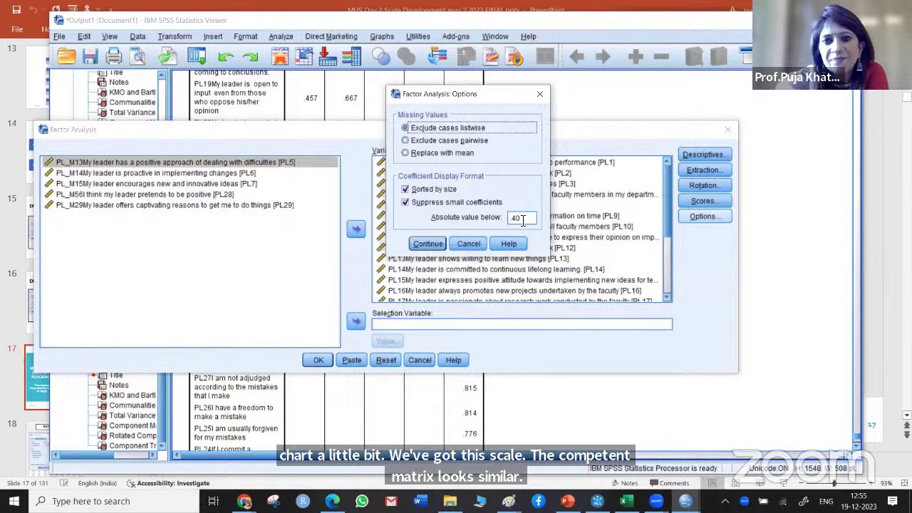
double_click(522, 221)
key("BackSpace")
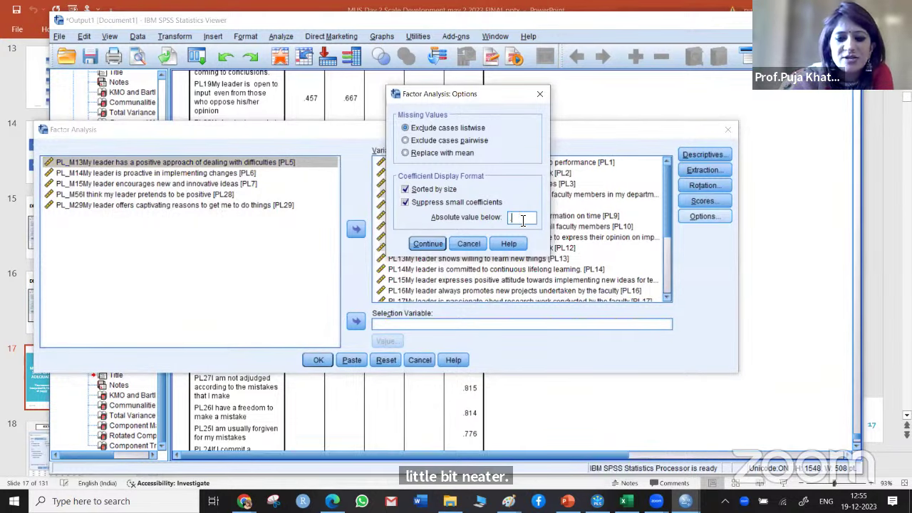
type(".5")
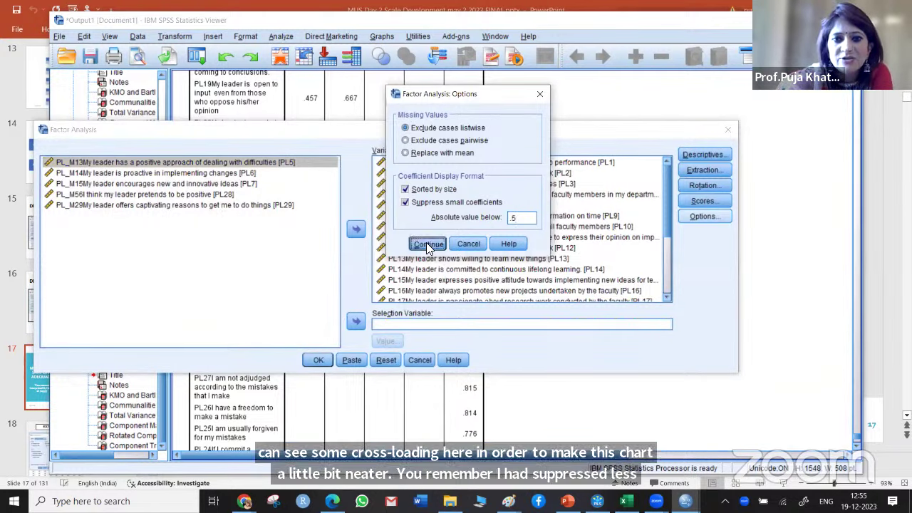
left_click(426, 243)
left_click(320, 360)
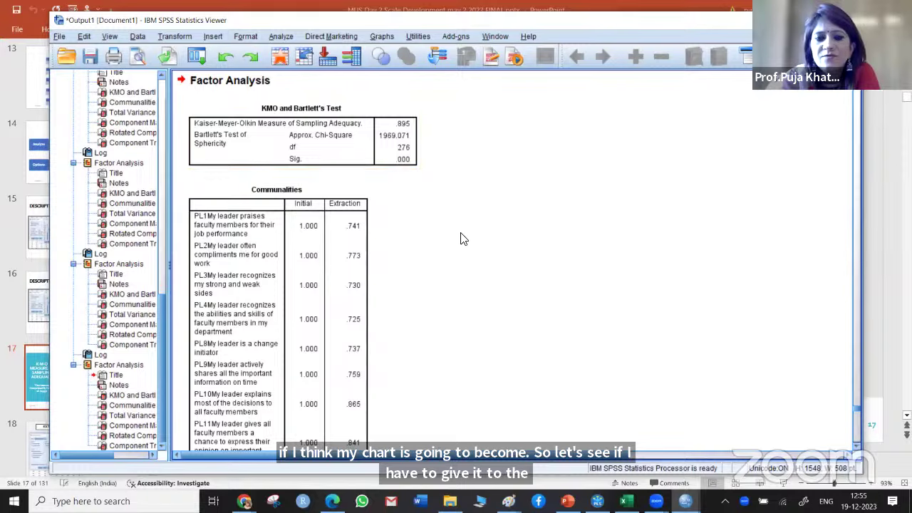
Examine the Rotated Component Matrix of the rerun with the .5 cutoff for remaining cross-loadings, including item PL1.
scroll(450, 267, "down", 5)
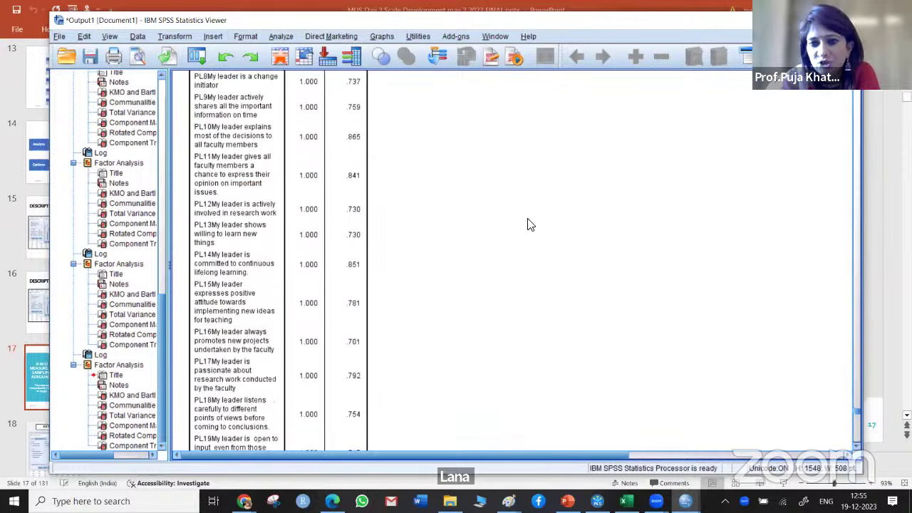
scroll(528, 225, "down", 5)
scroll(529, 225, "down", 20)
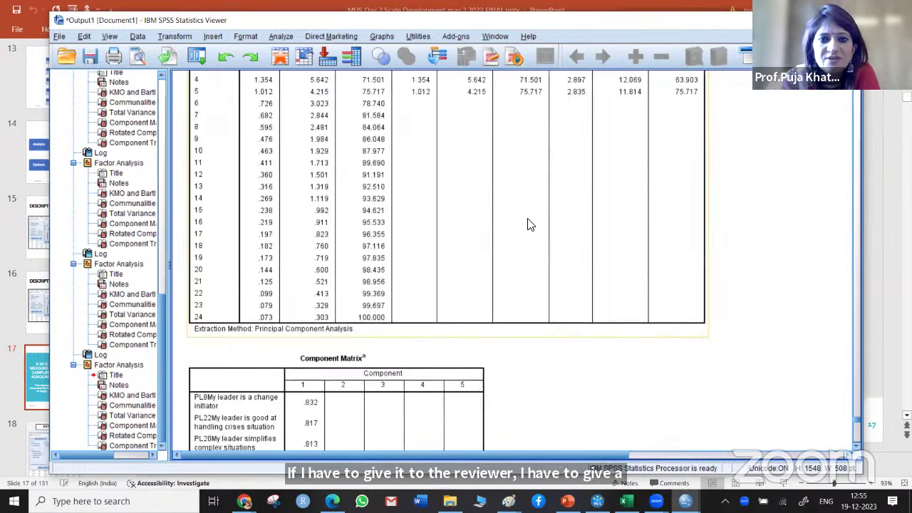
scroll(528, 225, "down", 12)
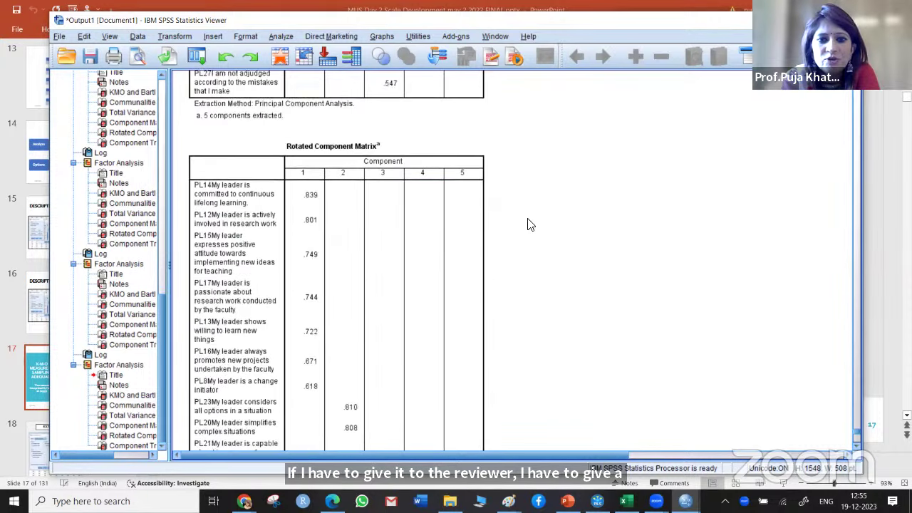
scroll(528, 224, "down", 1)
scroll(529, 224, "down", 6)
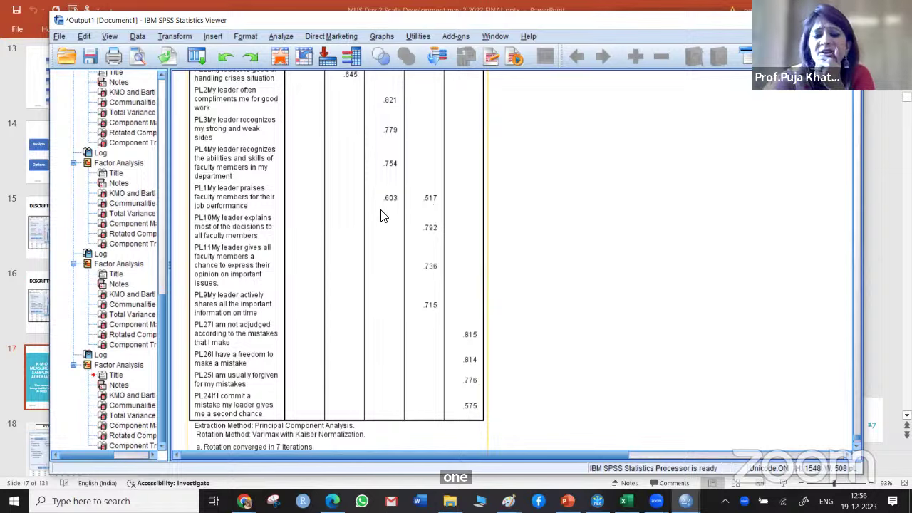
scroll(389, 207, "up", 3)
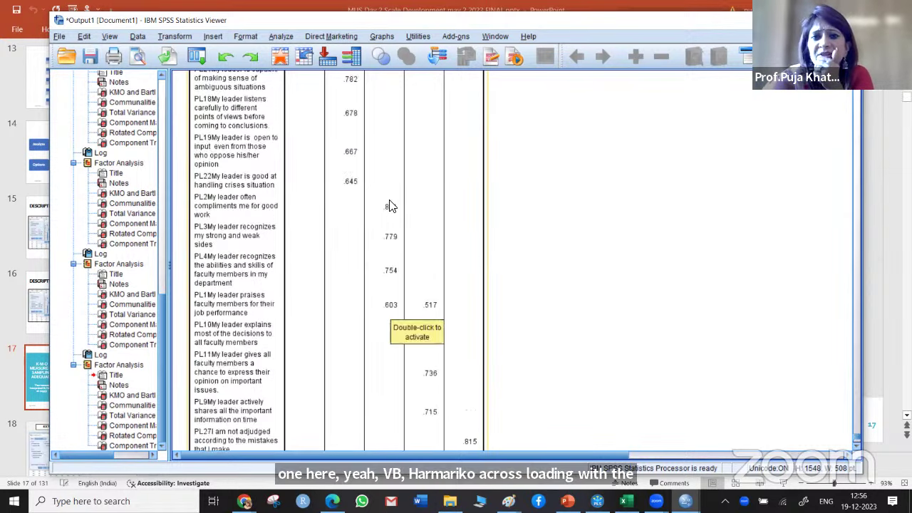
scroll(389, 207, "up", 20)
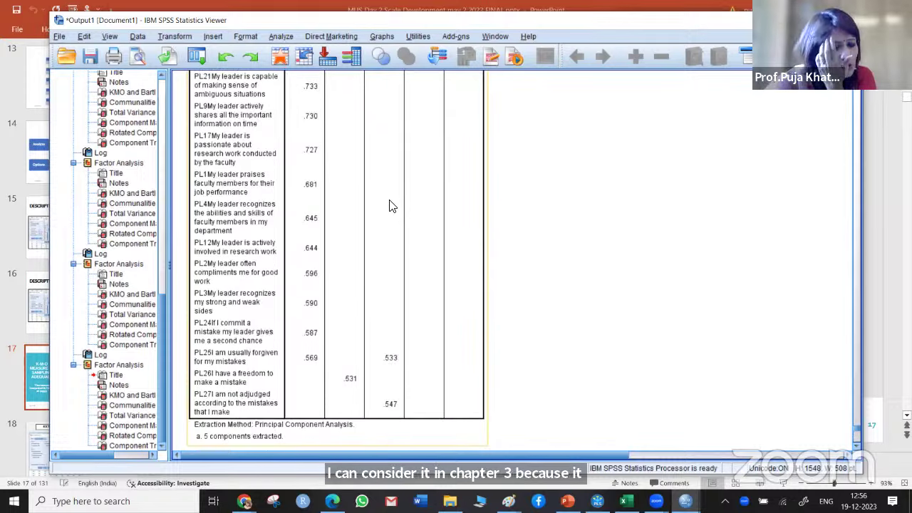
Set the factor analysis to suppress coefficients with an absolute value below .52 and rerun it on the same items.
right_click(389, 207)
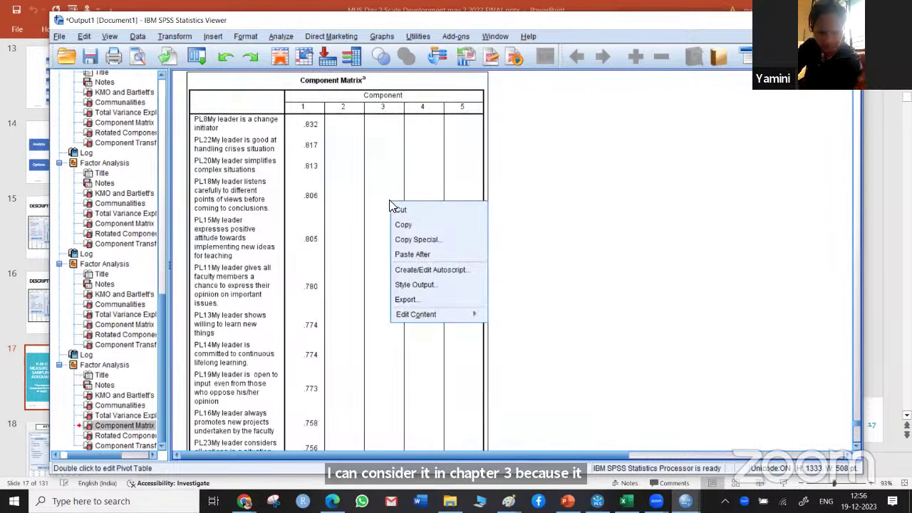
left_click(274, 37)
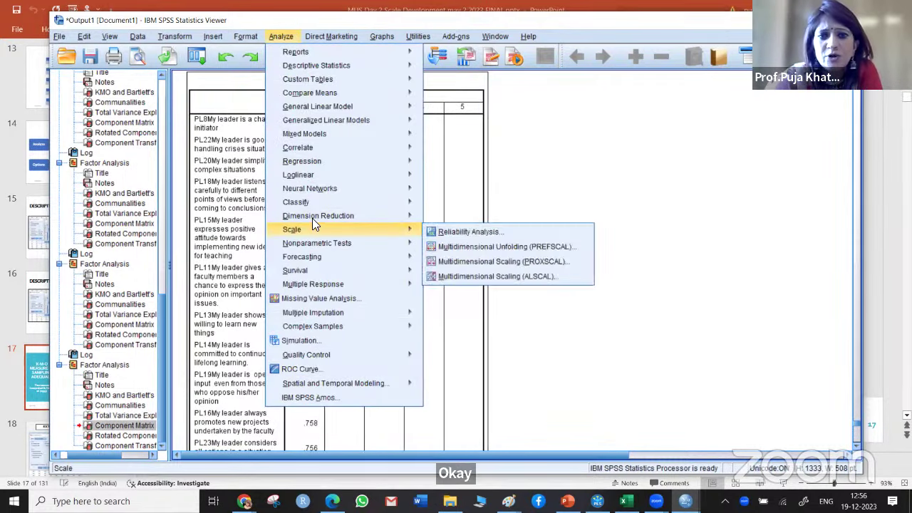
mouse_move(312, 217)
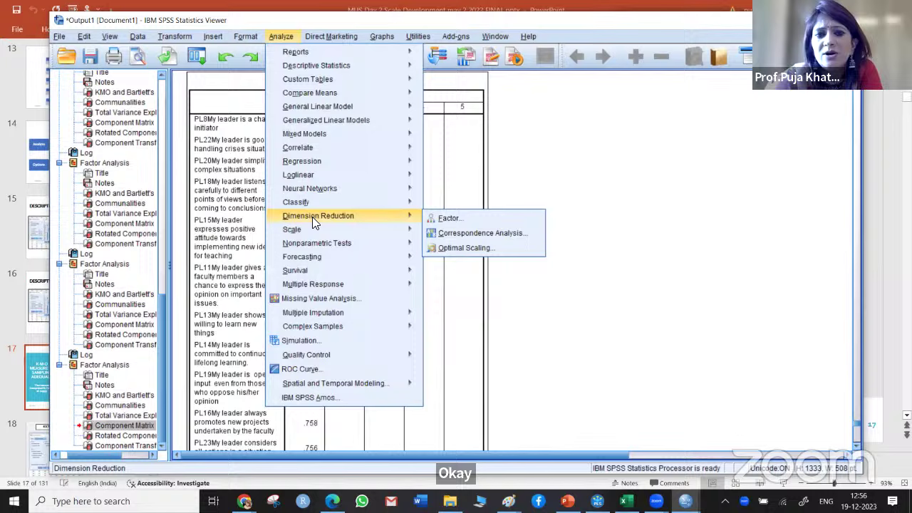
left_click(464, 218)
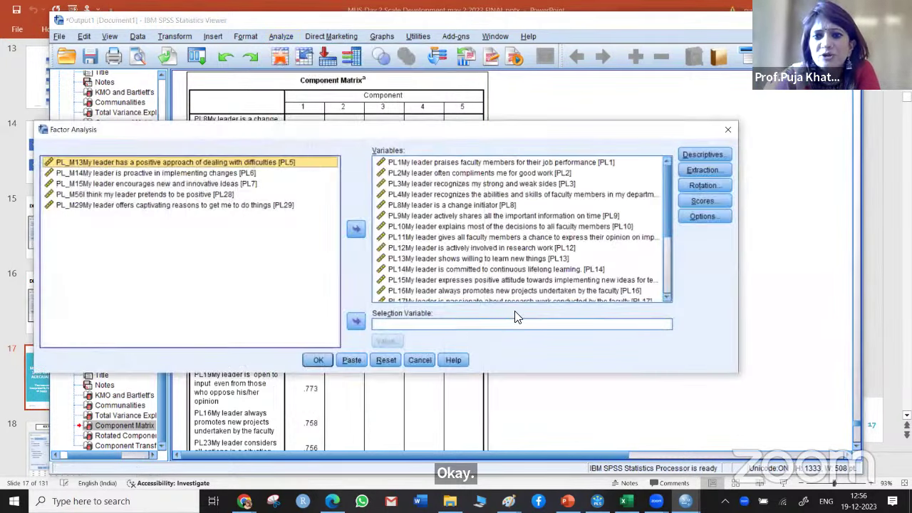
left_click(703, 216)
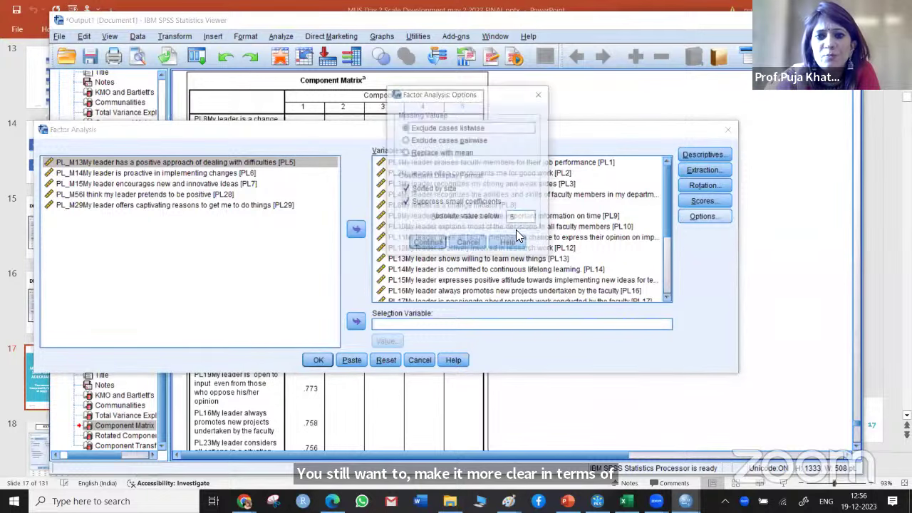
double_click(522, 219)
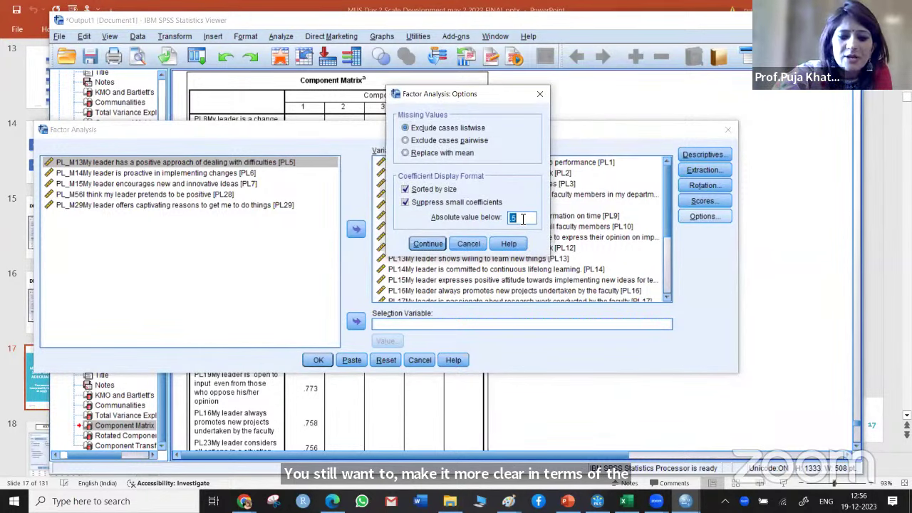
type("52")
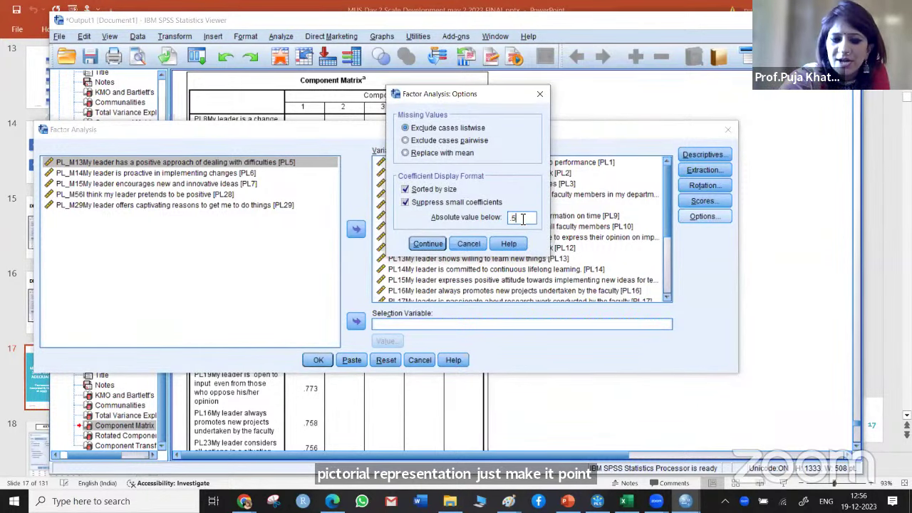
left_click(429, 245)
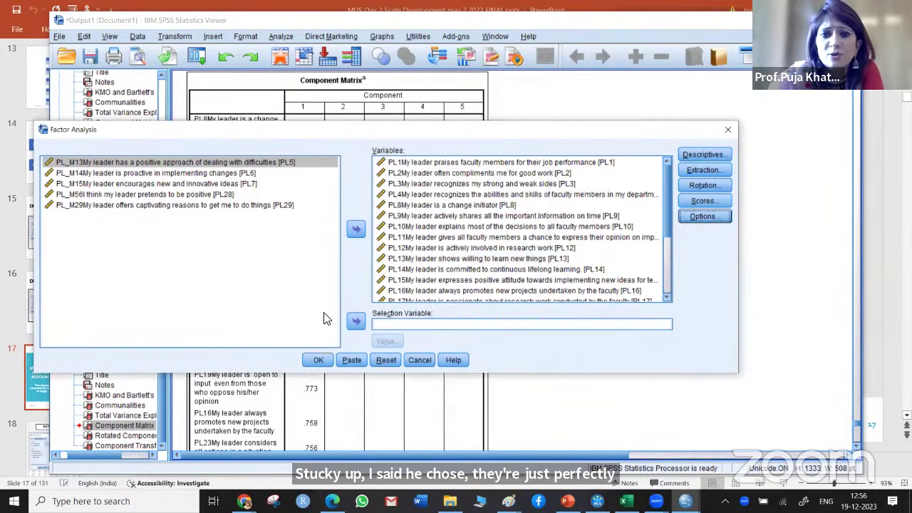
left_click(325, 365)
Examine the communalities, Total Variance Explained, Component Matrix and Rotated Component Matrix of the rerun for eigenvalues above 1 and remaining cross-loadings.
scroll(525, 305, "down", 15)
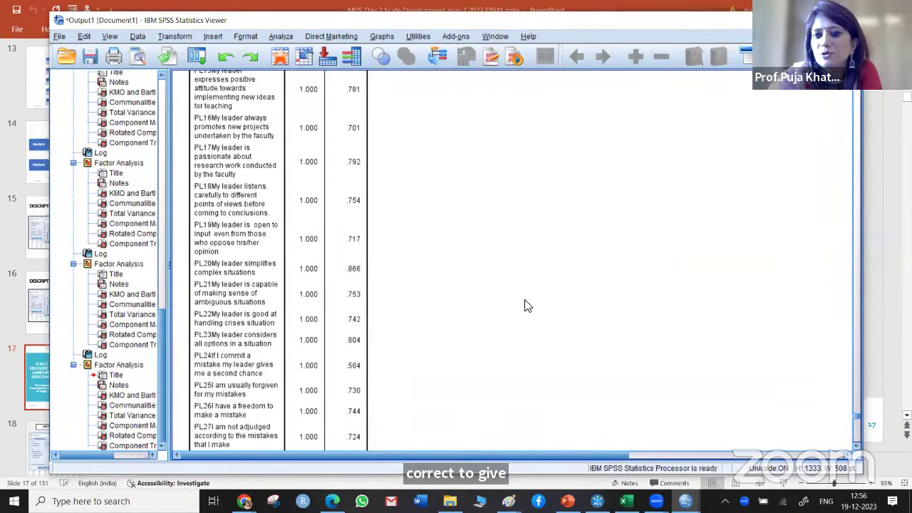
scroll(525, 301, "down", 10)
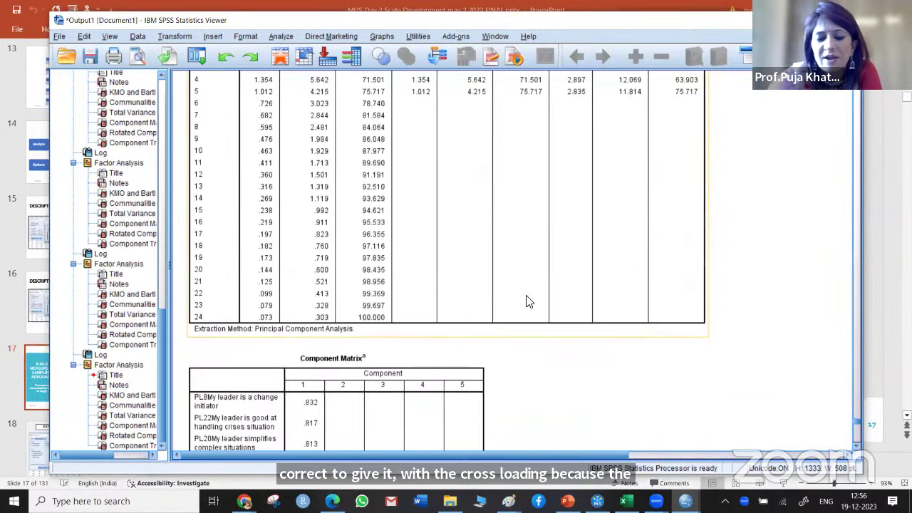
scroll(525, 302, "up", 10)
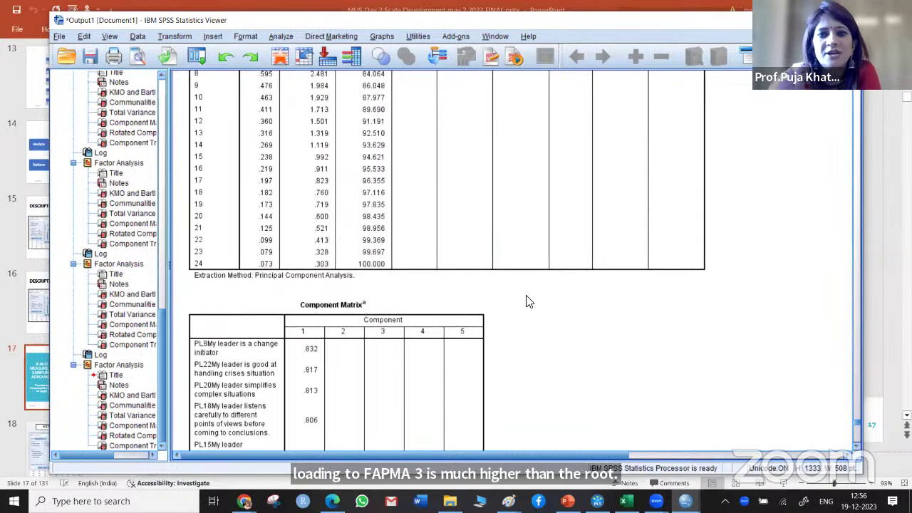
scroll(526, 302, "down", 5)
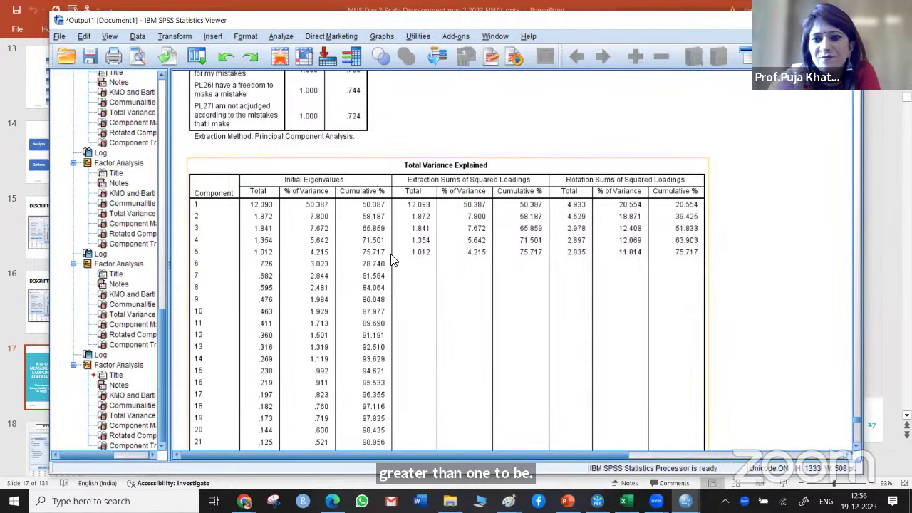
scroll(523, 305, "down", 3)
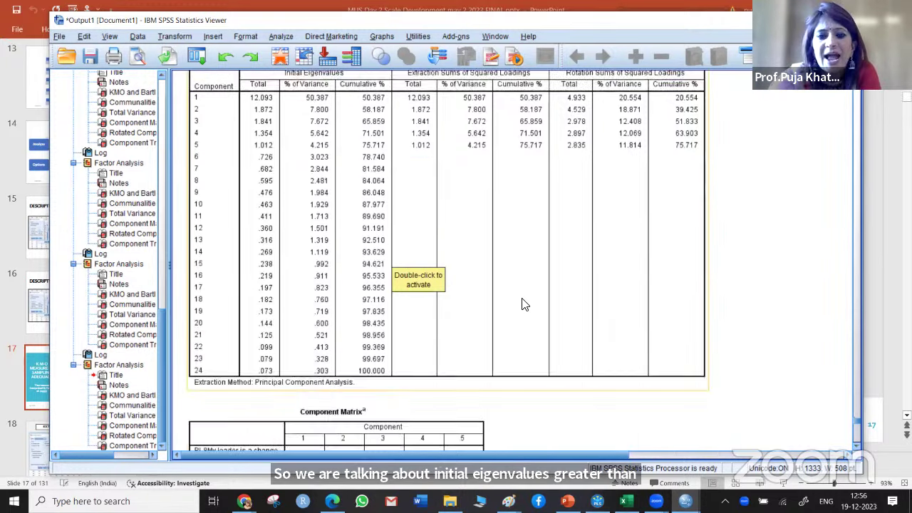
scroll(523, 305, "down", 15)
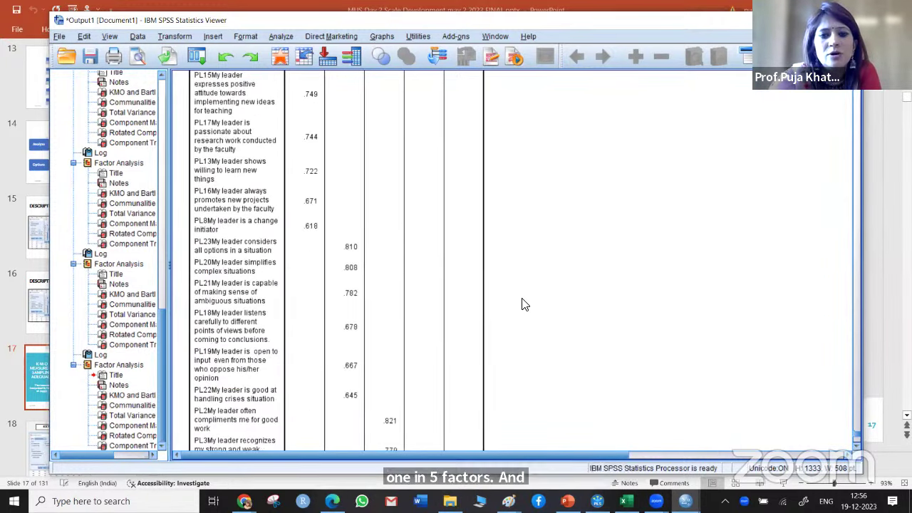
scroll(523, 305, "down", 10)
scroll(523, 305, "up", 8)
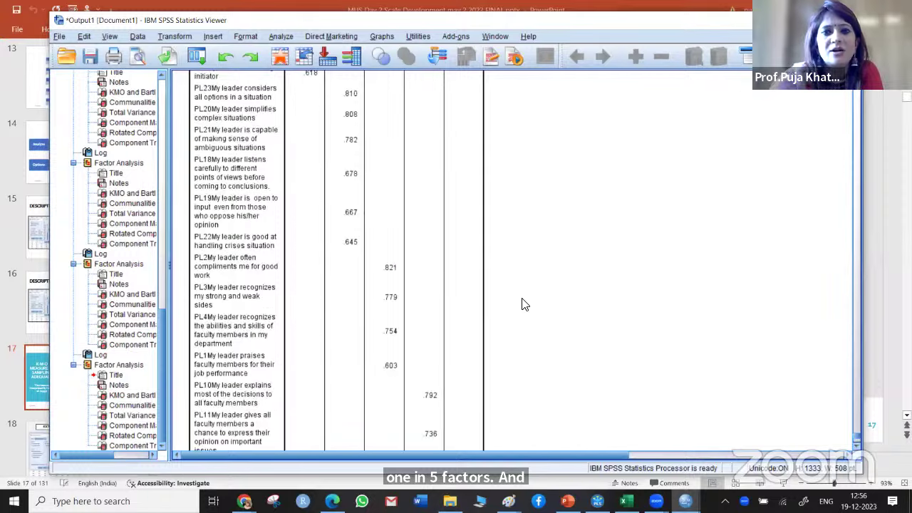
scroll(523, 305, "up", 9)
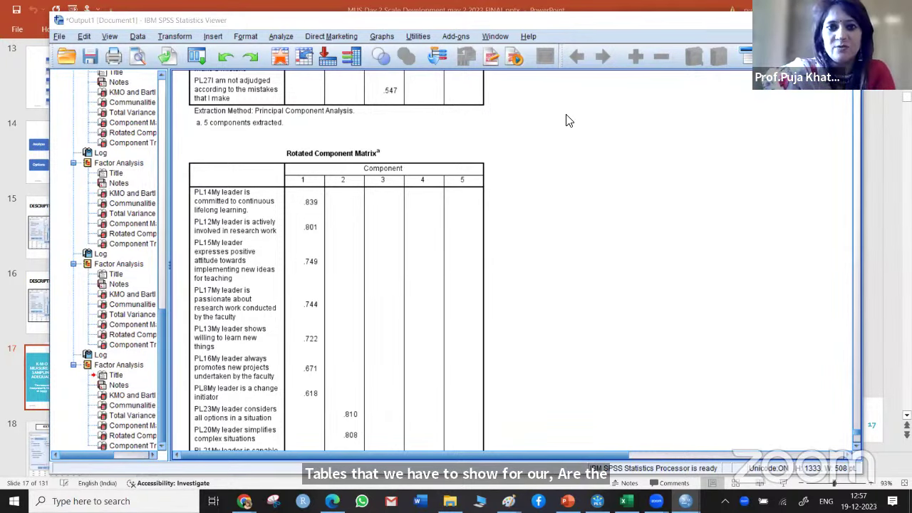
scroll(576, 141, "up", 3)
scroll(576, 141, "up", 1)
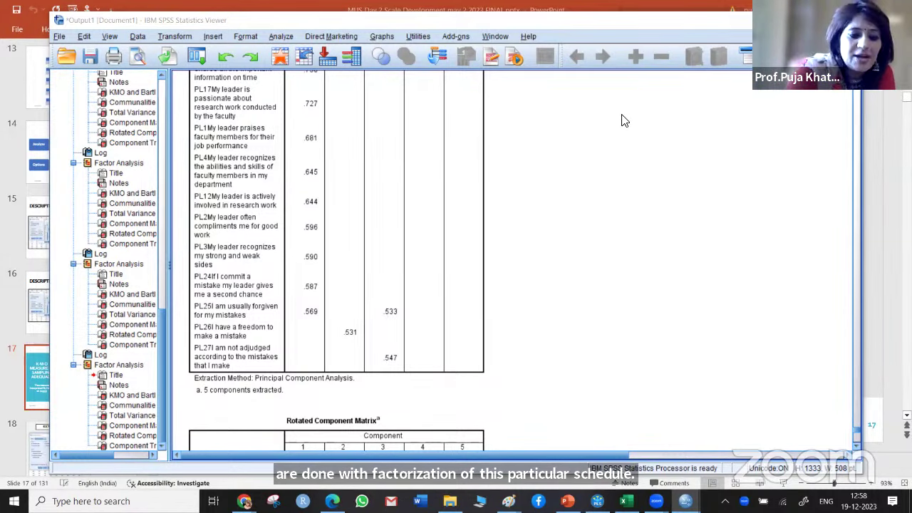
Switch to the PowerPoint deck and review the Extraction, Extraction Methods and Criteria for Extraction slides.
key("alt+Tab")
key("alt+Tab")
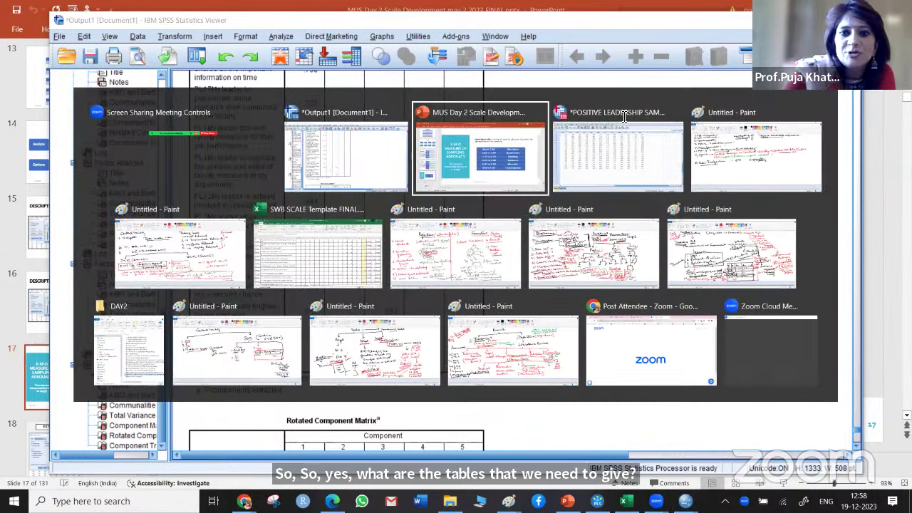
key("Page_Down")
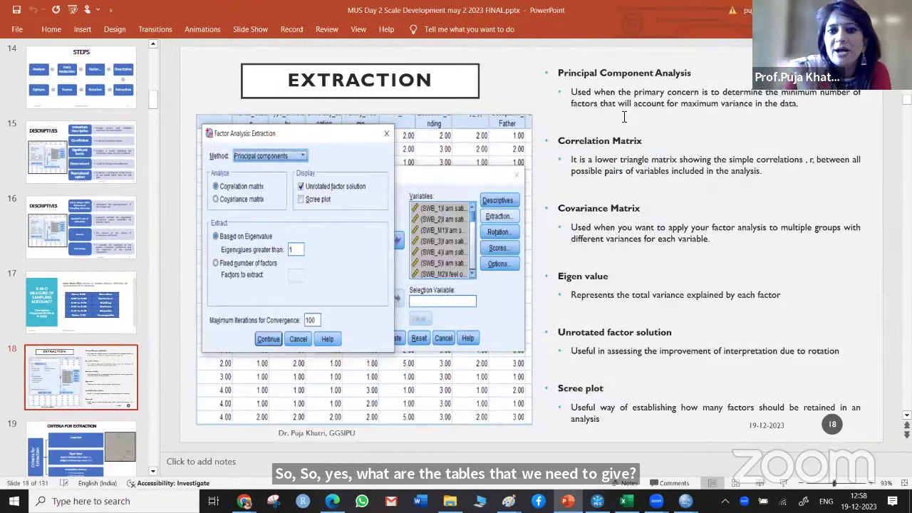
key("Page_Down")
key("Page_Down")
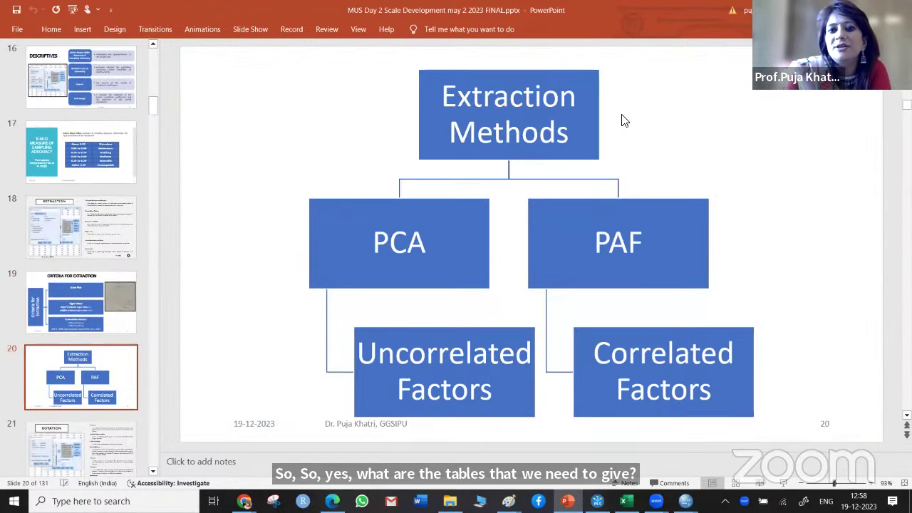
key("Page_Up")
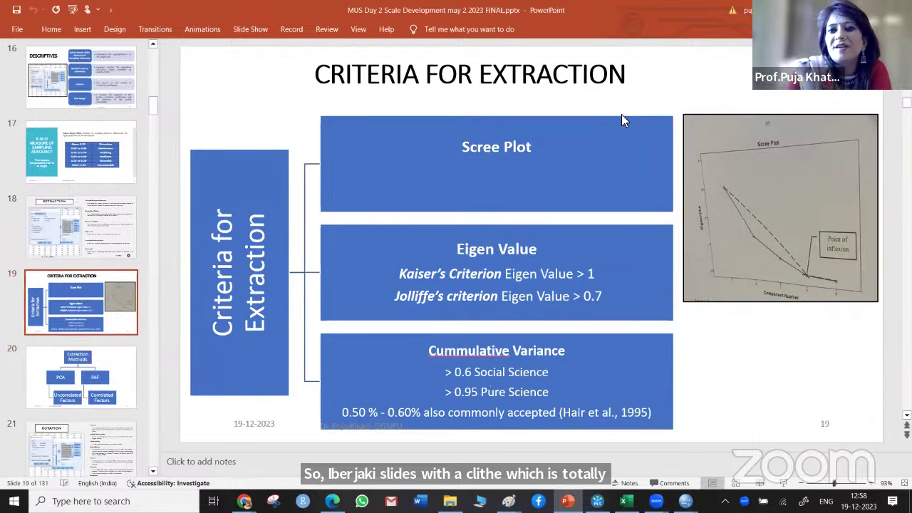
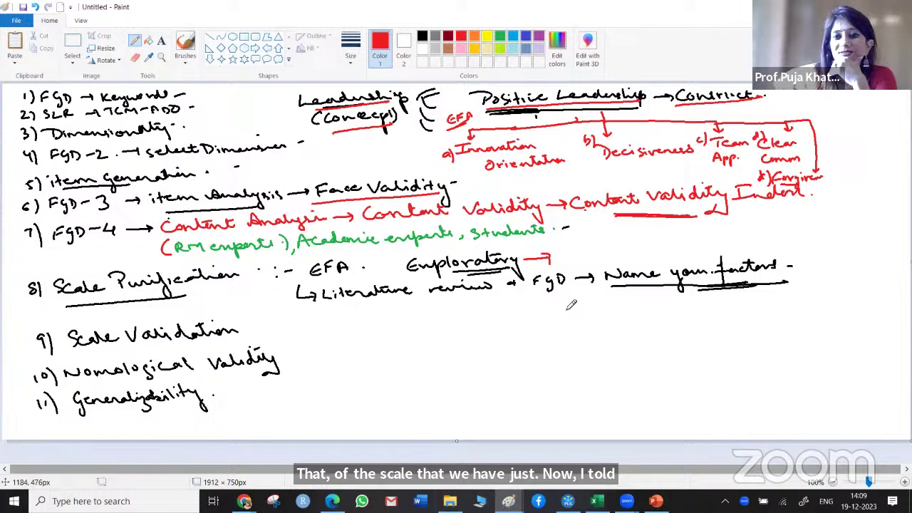
Draw a red tree headed Scales with branches adopt, adapt and Construct, and note EFA + CFA under Construct.
mouse_move(575, 299)
left_mouse_down()
mouse_move(566, 310)
mouse_move(620, 305)
mouse_move(505, 337)
mouse_move(496, 356)
mouse_move(545, 349)
left_mouse_up()
mouse_move(590, 324)
left_mouse_down()
mouse_move(646, 345)
mouse_move(622, 356)
mouse_move(638, 348)
mouse_move(661, 359)
mouse_move(671, 348)
left_mouse_up()
mouse_move(633, 325)
left_mouse_down()
mouse_move(751, 320)
mouse_move(753, 348)
mouse_move(827, 340)
left_mouse_up()
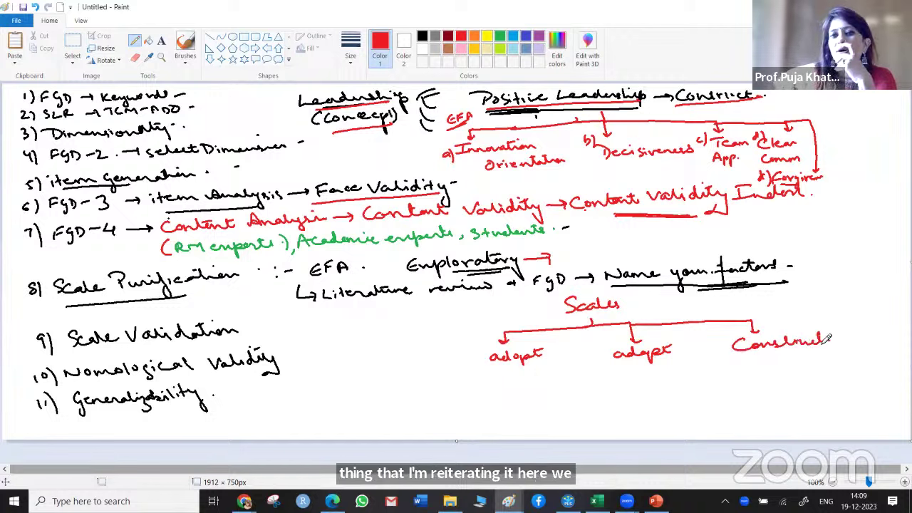
mouse_move(754, 363)
left_mouse_down()
mouse_move(748, 376)
mouse_move(792, 371)
mouse_move(760, 390)
mouse_move(796, 391)
left_mouse_up()
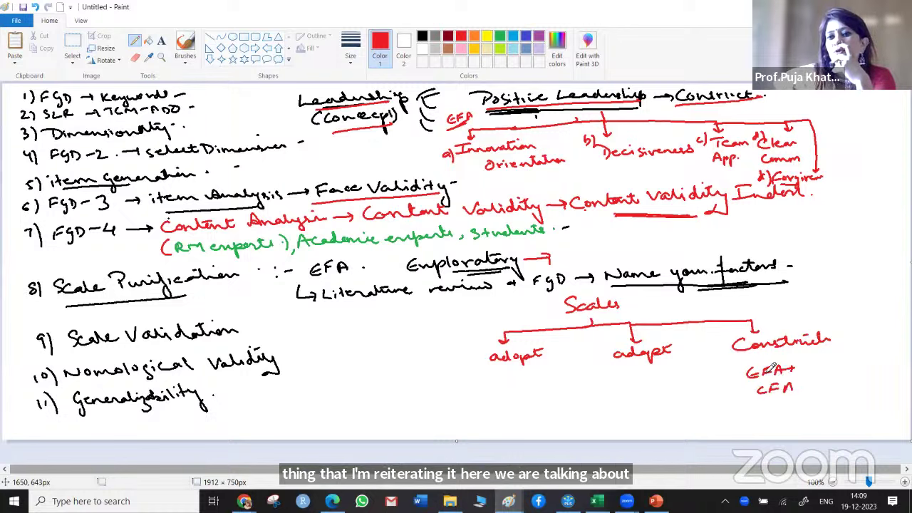
left_click_drag(745, 360, 789, 356)
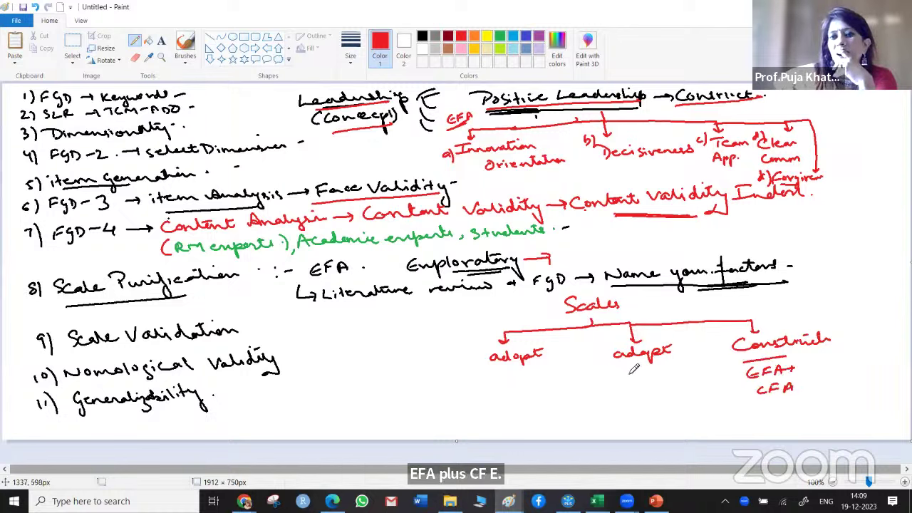
Add an arrow to CFA under adapt, and an arrow to a ticked CFA and a crossed EFA under adopt.
mouse_move(630, 368)
left_mouse_down()
mouse_move(641, 389)
mouse_move(659, 388)
left_mouse_up()
mouse_move(507, 359)
left_mouse_down()
mouse_move(501, 393)
mouse_move(530, 385)
mouse_move(535, 394)
left_mouse_up()
left_click_drag(528, 391, 533, 391)
mouse_move(514, 399)
left_mouse_down()
mouse_move(505, 405)
mouse_move(515, 412)
left_mouse_up()
left_click_drag(519, 399, 540, 412)
left_click_drag(531, 409, 552, 410)
left_click_drag(551, 400, 543, 410)
left_click_drag(542, 385, 555, 380)
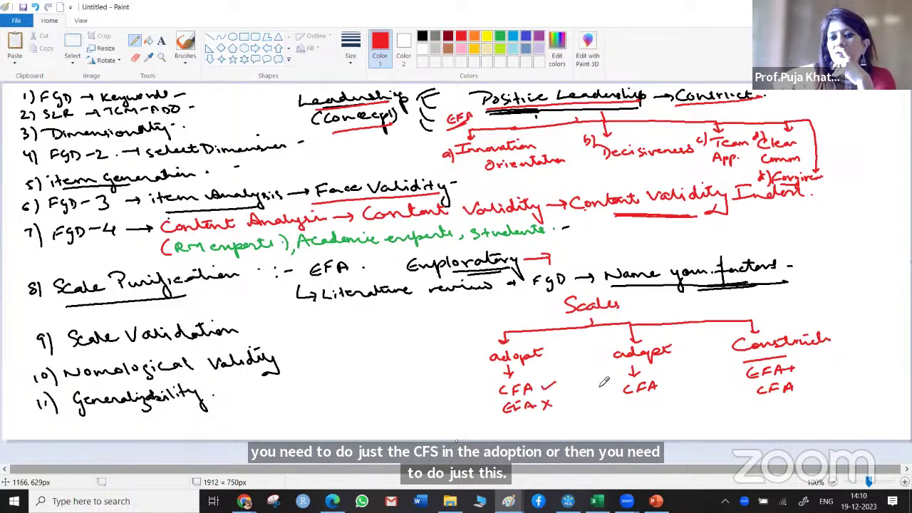
Write EFA under adapt, tick both analyses under adapt and Construct, and underline the branch names.
mouse_move(662, 383)
left_mouse_down()
mouse_move(677, 378)
mouse_move(637, 411)
mouse_move(658, 398)
mouse_move(666, 410)
left_mouse_up()
left_click_drag(668, 403, 680, 394)
mouse_move(801, 365)
left_mouse_down()
mouse_move(817, 360)
mouse_move(820, 377)
left_mouse_up()
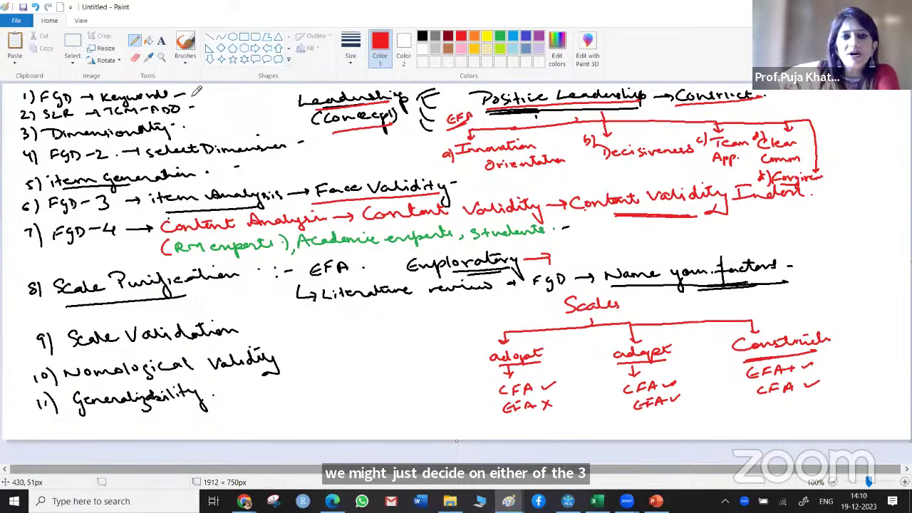
Write and underline Scale Construction in red beside the step list, and number the adopt, adapt and Construct branches 1, 2 and 3.
mouse_move(214, 88)
left_mouse_down()
mouse_move(213, 98)
mouse_move(352, 86)
left_mouse_up()
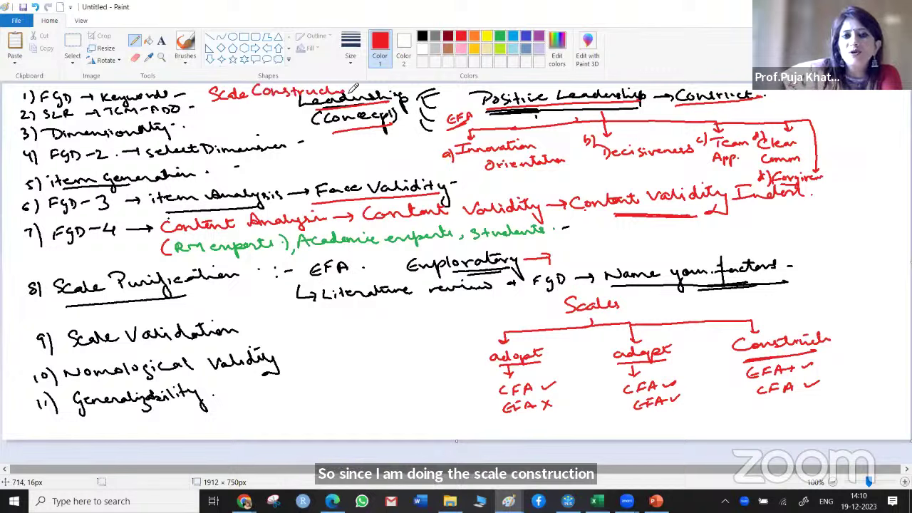
left_click_drag(217, 104, 301, 104)
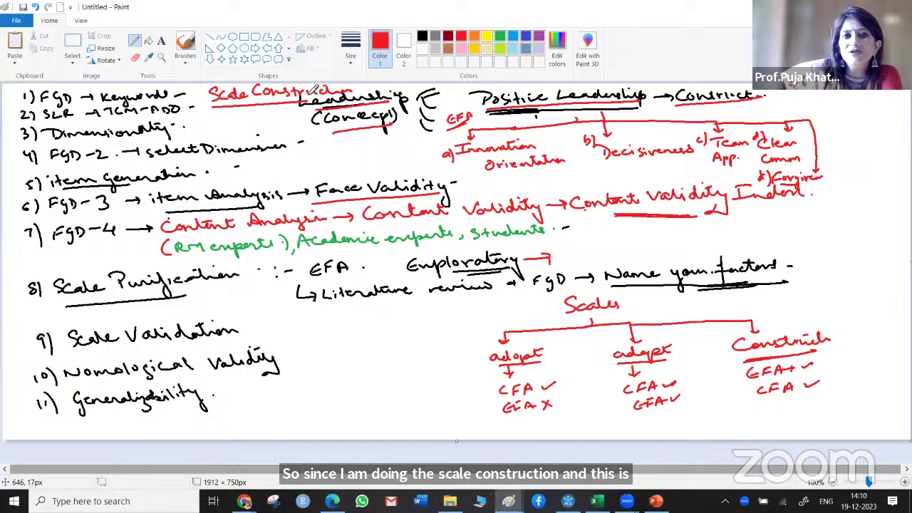
left_click_drag(760, 317, 766, 326)
left_click(772, 325)
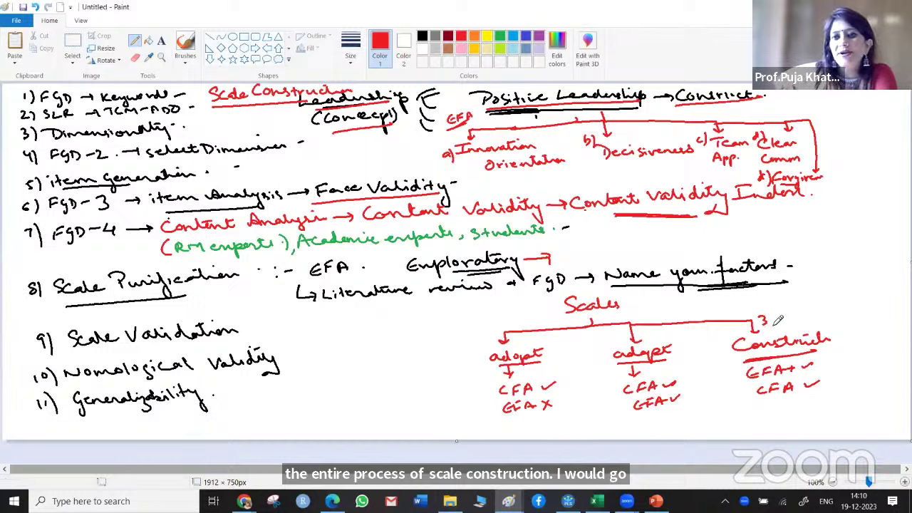
left_click_drag(646, 328, 655, 332)
left_click(659, 332)
left_click_drag(518, 337, 519, 343)
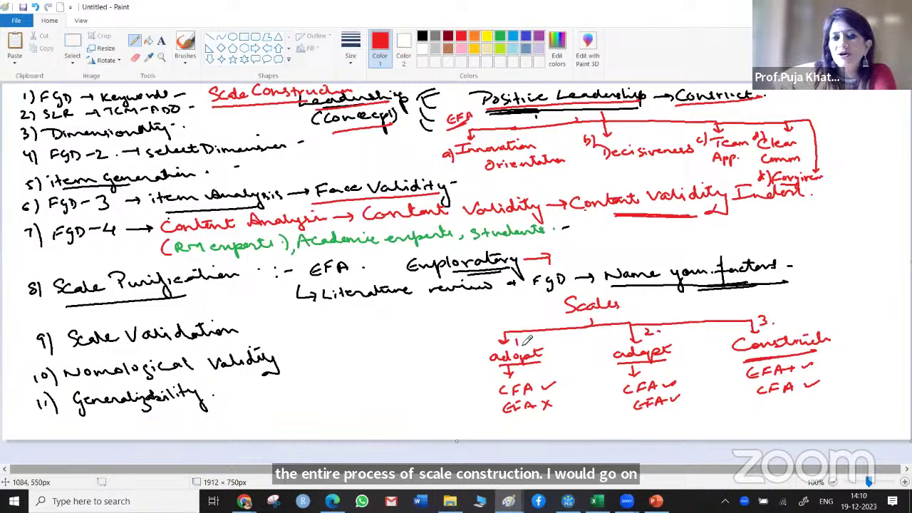
left_click(523, 342)
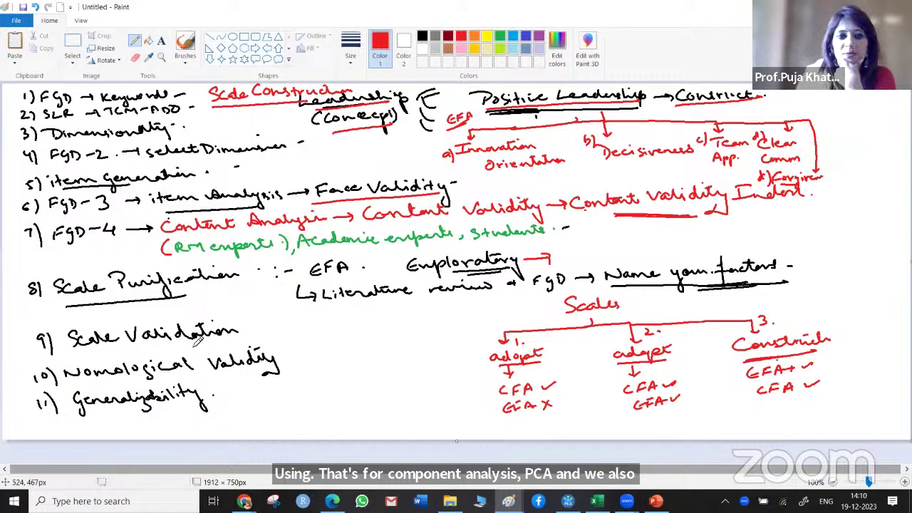
Underline the numbered scale construction steps in red, from the first FGD step through Scale Purification, Scale Validation and Nomological Validity to Generalizability.
left_click_drag(74, 352, 238, 336)
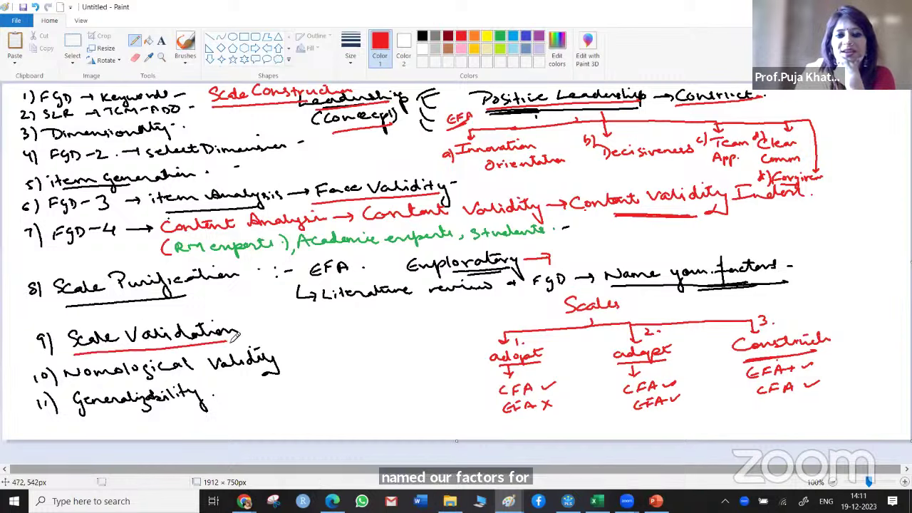
left_click_drag(63, 306, 237, 291)
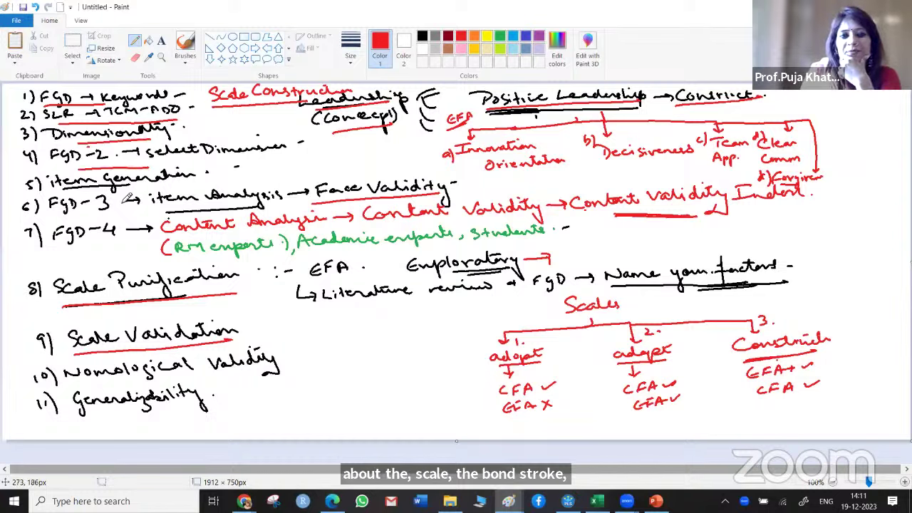
left_click_drag(57, 187, 189, 180)
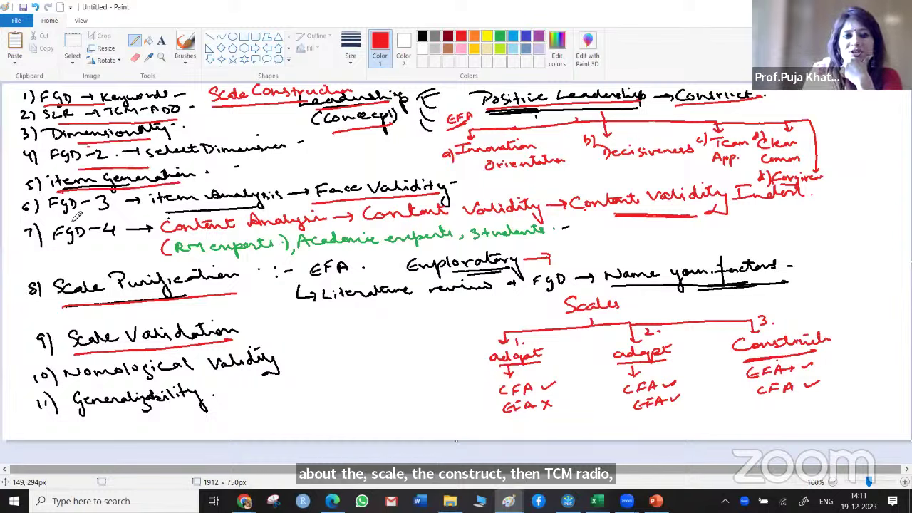
left_click_drag(166, 211, 265, 206)
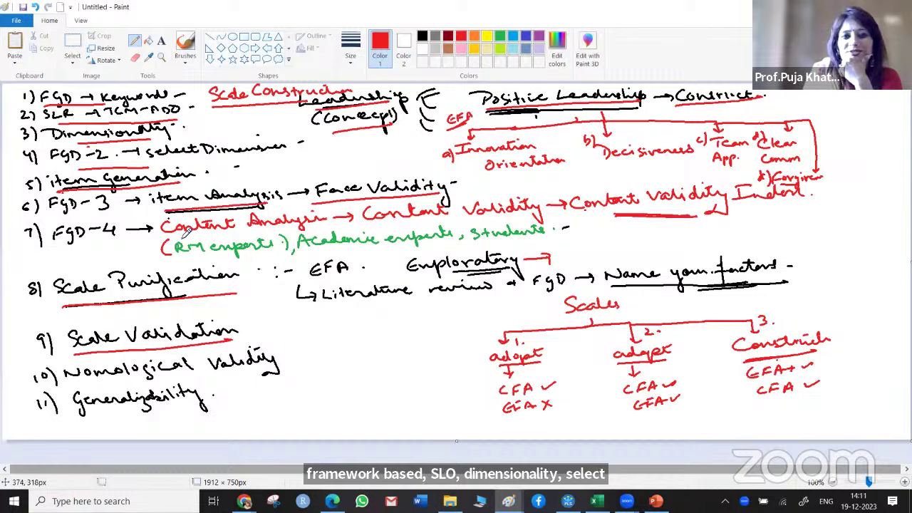
left_click_drag(183, 233, 305, 229)
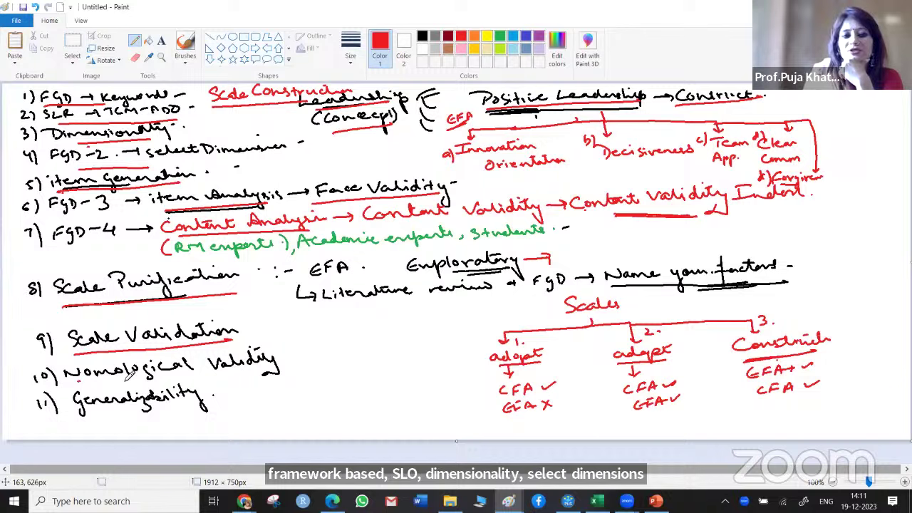
left_click_drag(65, 377, 237, 371)
left_click_drag(76, 418, 190, 407)
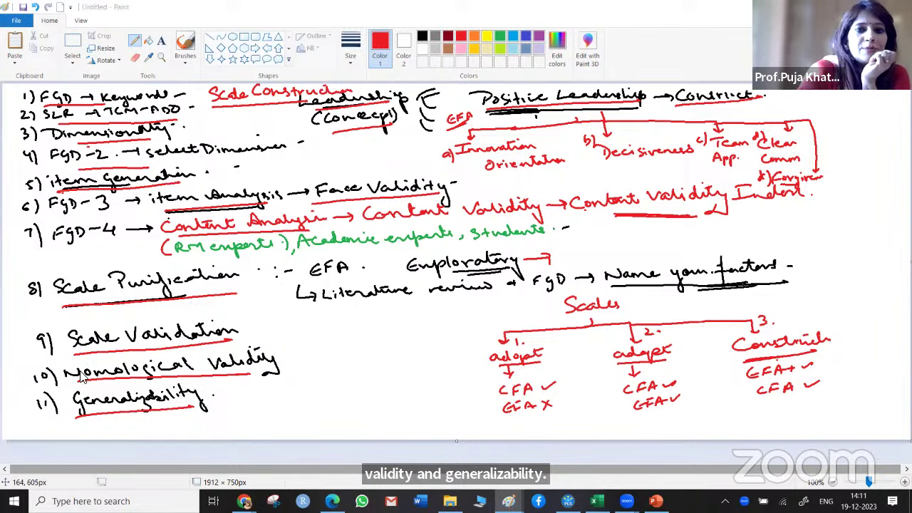
Switch to the PowerPoint deck, show the Scale Development Process slide, and return to the Paint notes.
key("alt+Tab")
key("alt+Tab")
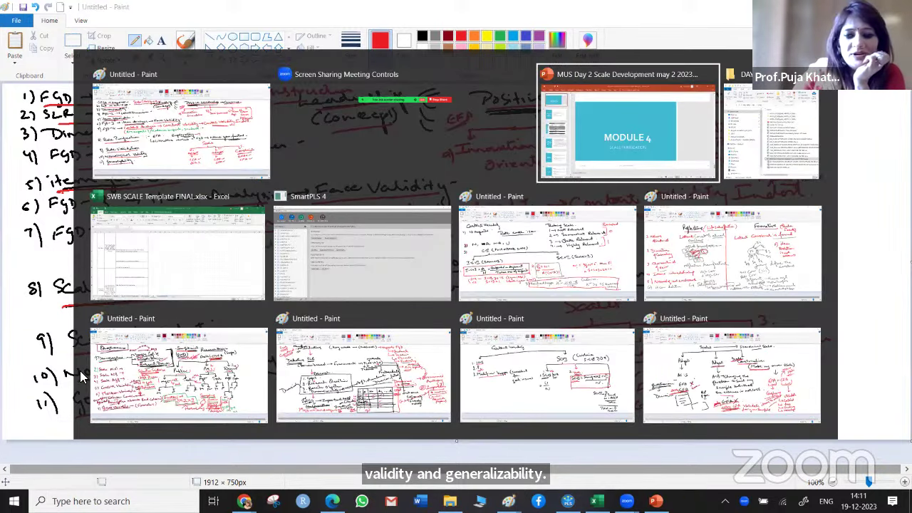
key("Down")
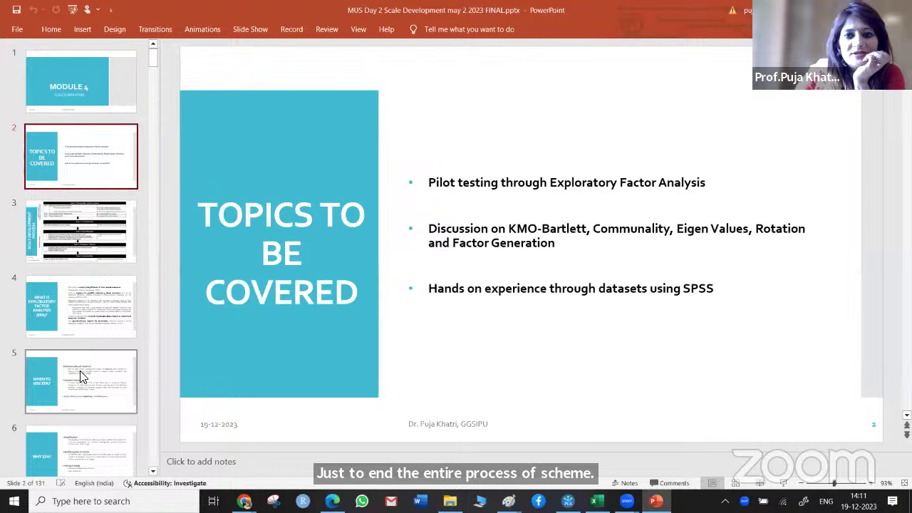
key("Down")
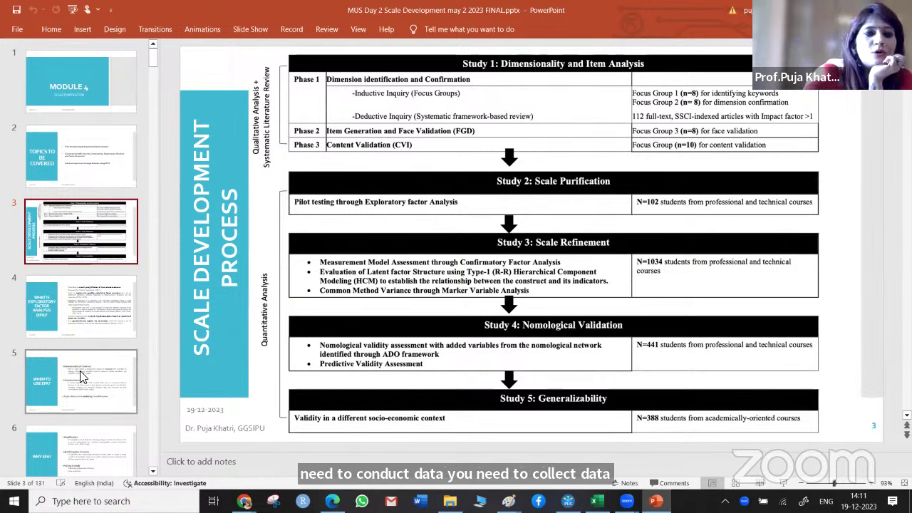
key("alt+Tab")
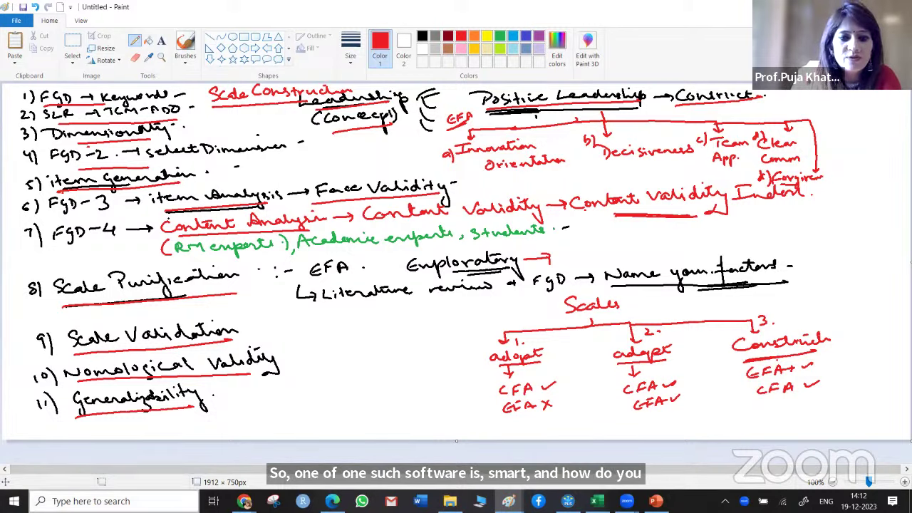
Switch to Chrome, find SmartPLS 4 through Google in a new tab, and review the Windows, Mac and Linux installers on its downloads page.
left_click(244, 501)
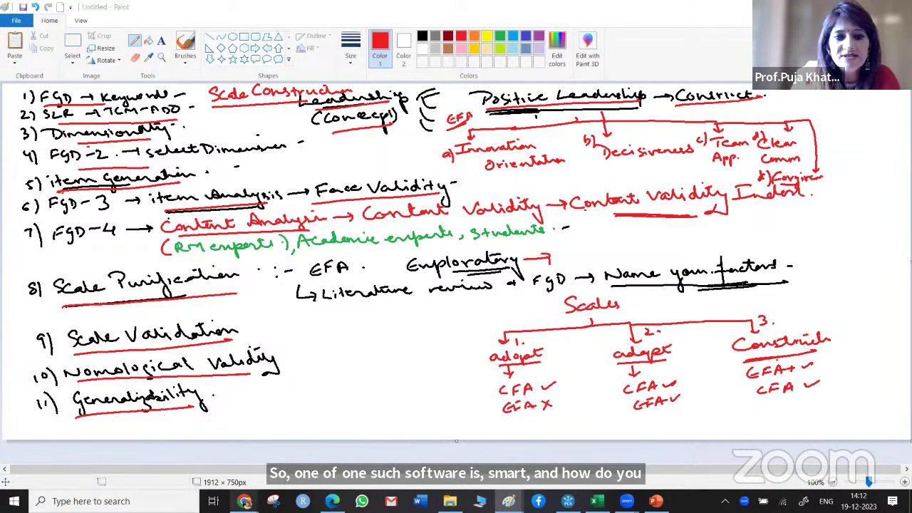
left_click(289, 445)
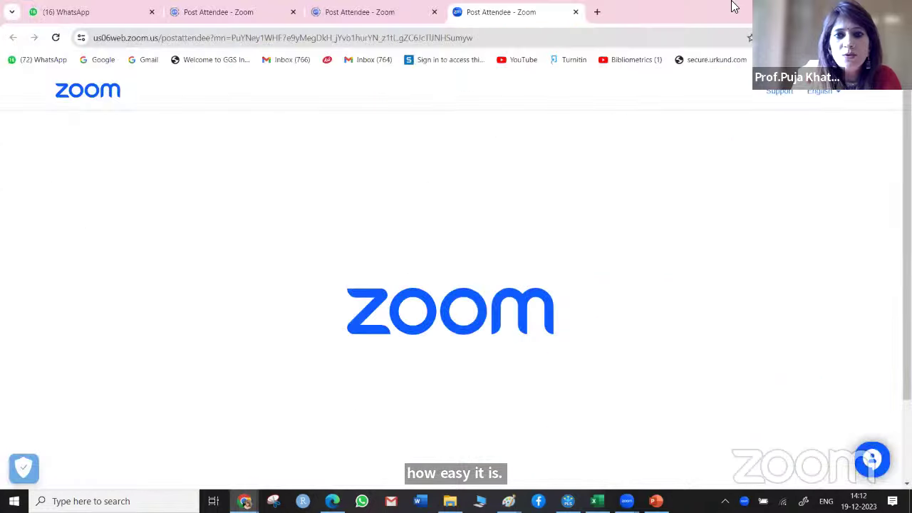
left_click(597, 13)
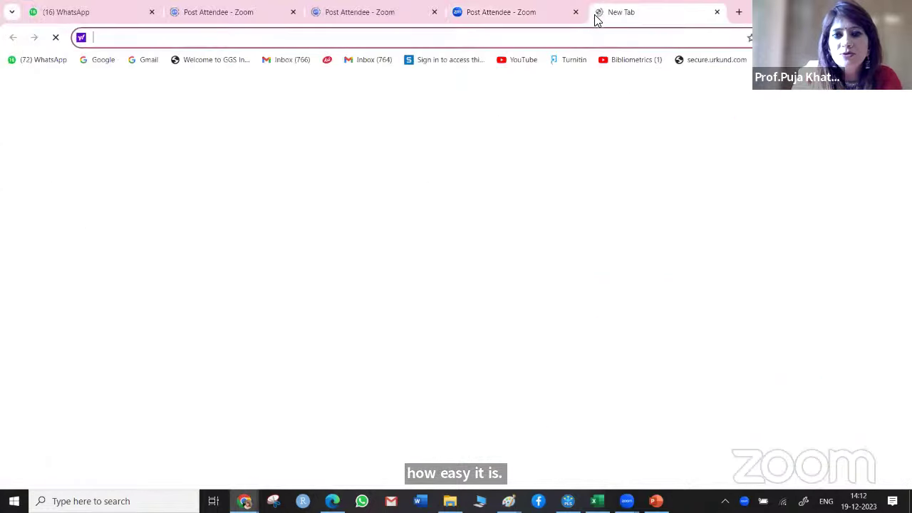
left_click(427, 291)
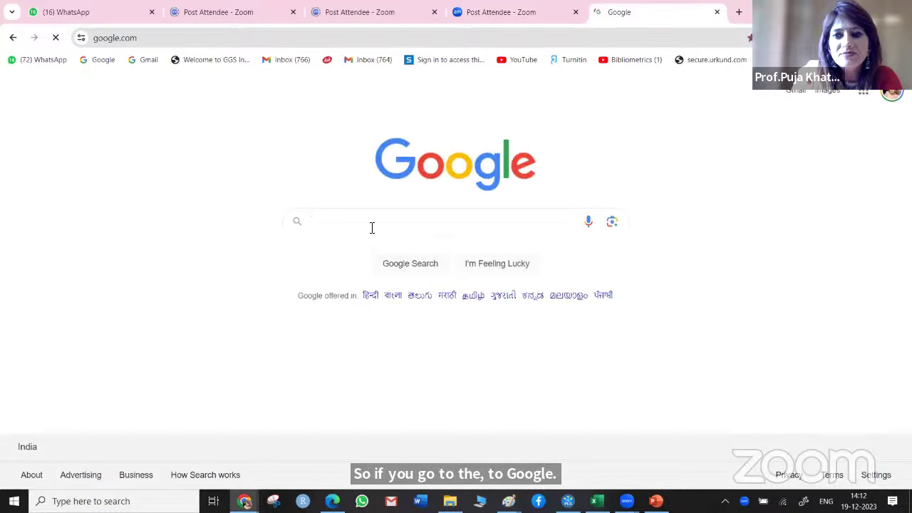
type("smart")
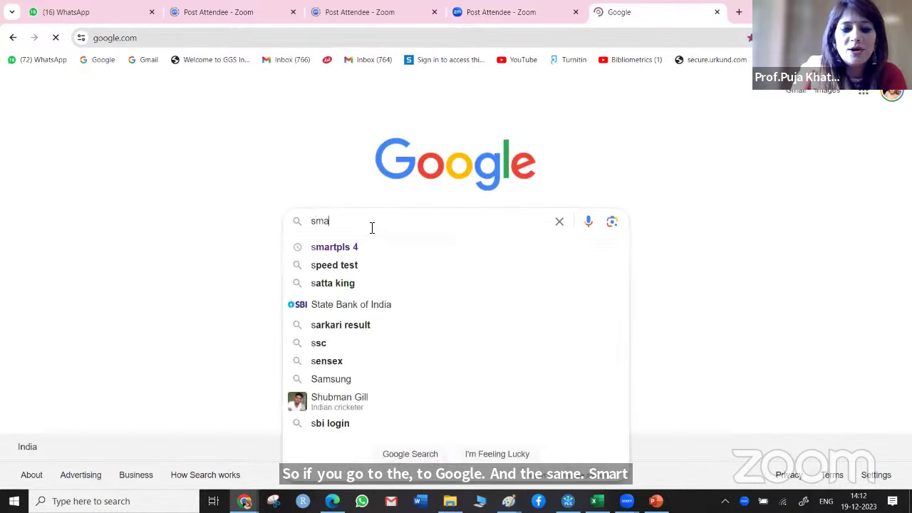
left_click(341, 251)
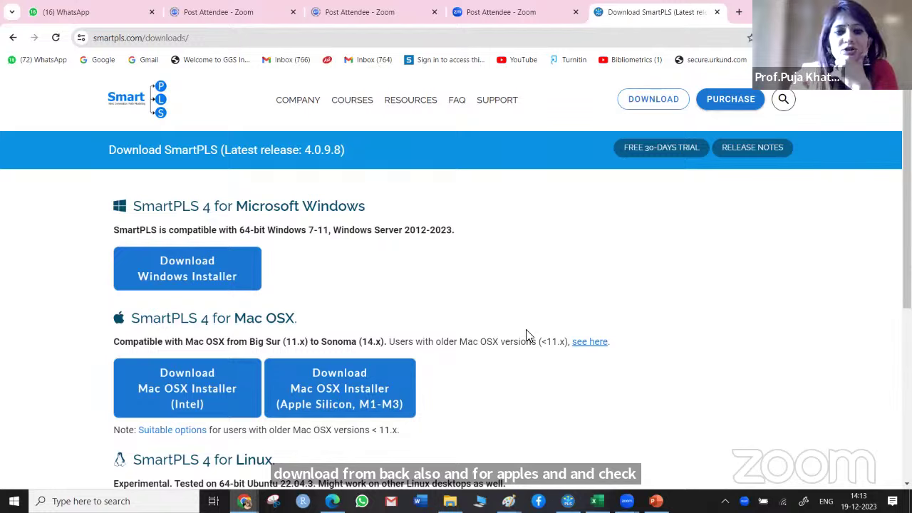
scroll(644, 358, "down", 1)
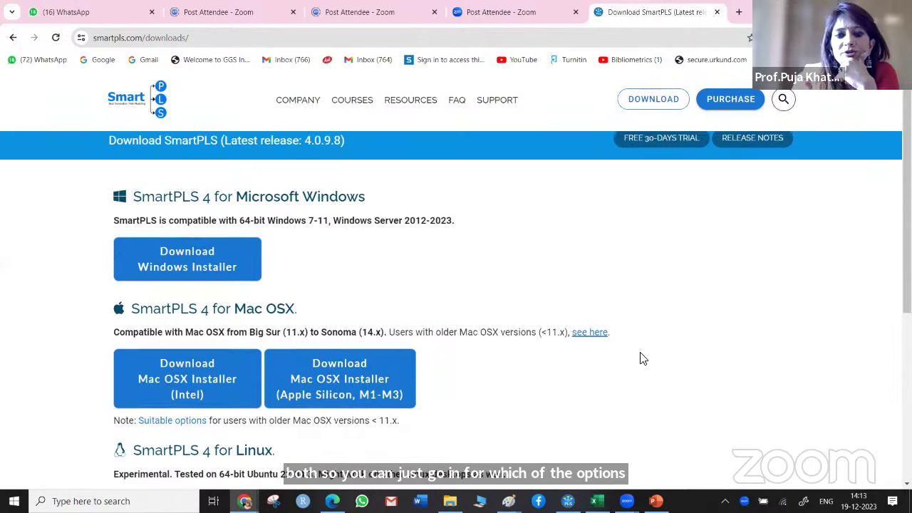
scroll(643, 358, "down", 2)
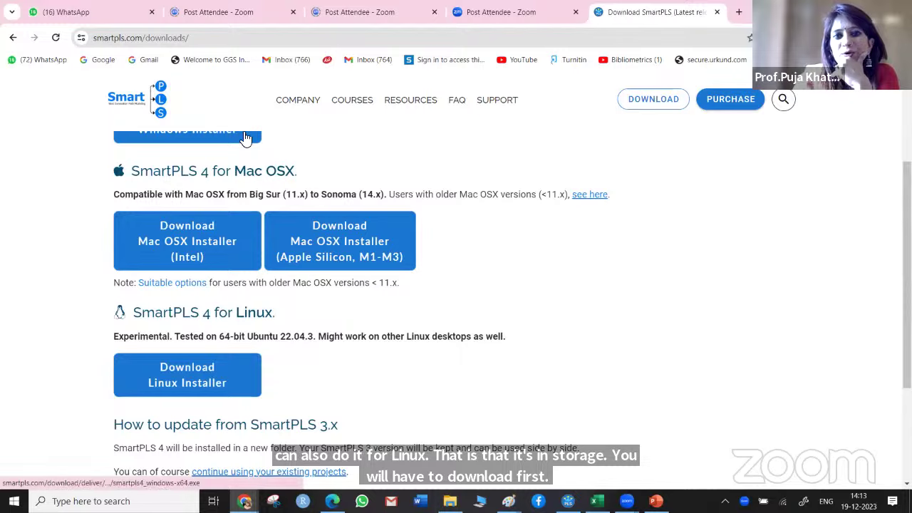
scroll(245, 138, "up", 2)
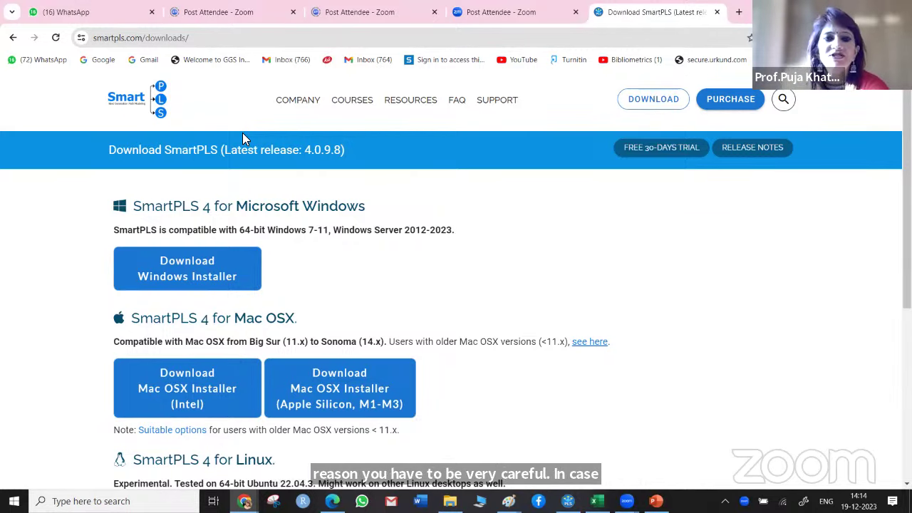
Switch back to Paint with a blank canvas for a new diagram.
key("alt+Tab")
key("Tab")
key("Tab")
key("Tab")
key("Tab")
key("Tab")
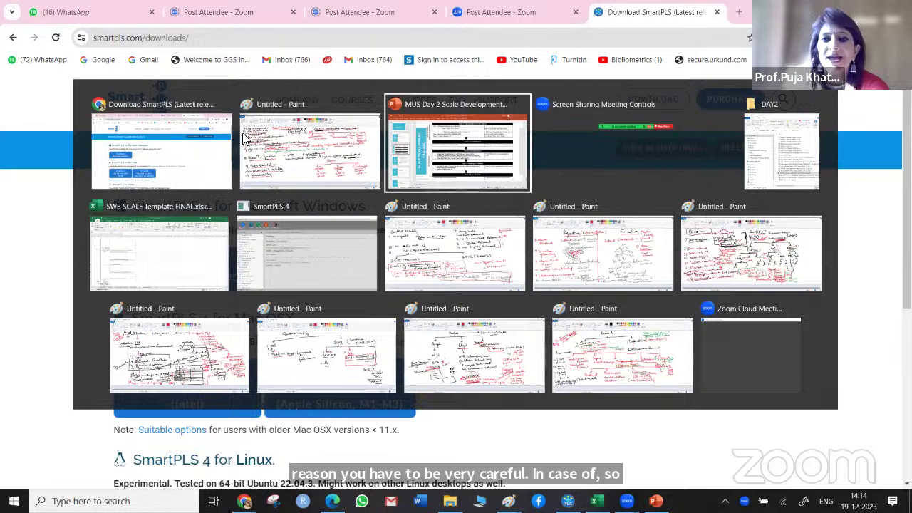
key("Tab")
key("Tab")
key("Tab")
key("Tab")
key("Tab")
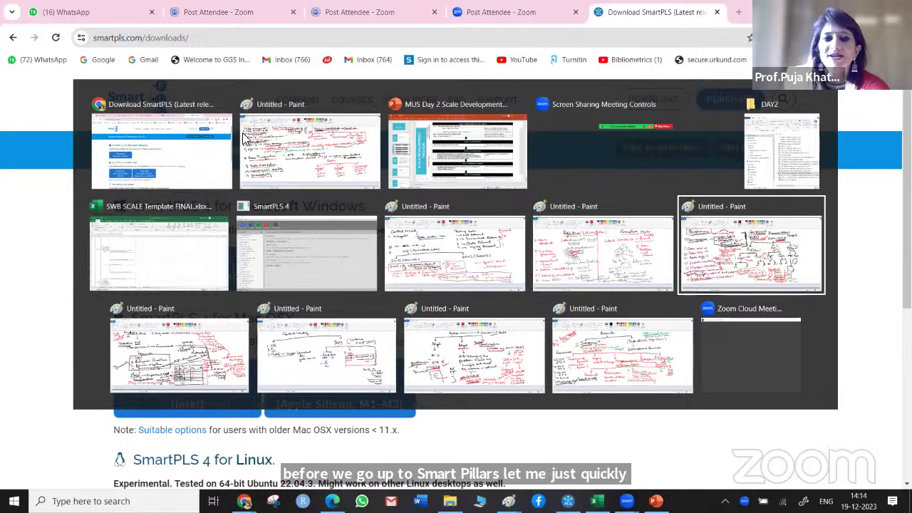
key("Tab")
key("Tab")
key("Tab")
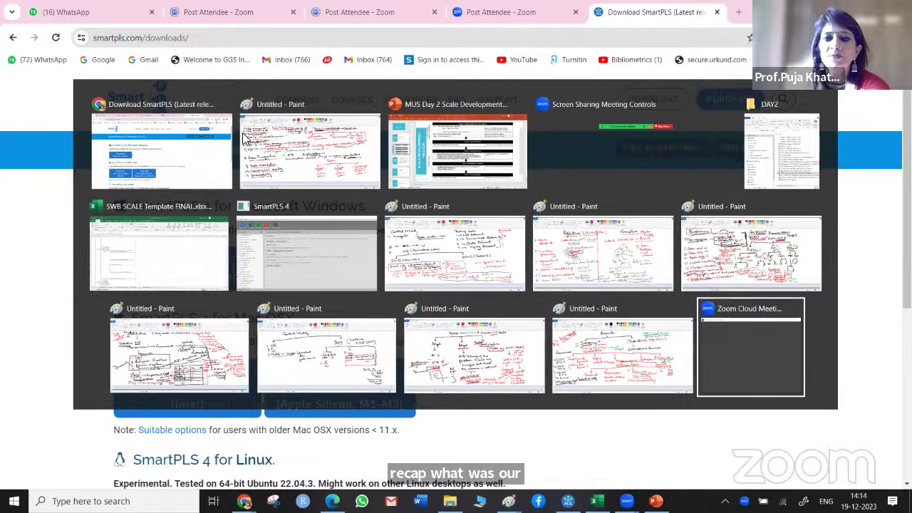
key("Tab")
key("Tab")
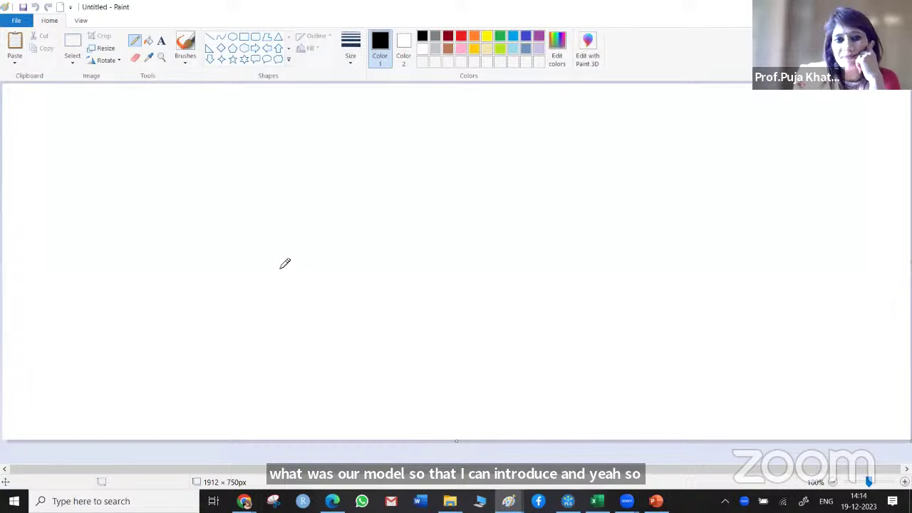
Draw a circled ASAT in black with arrows to two circled factors, AE above and CA below.
mouse_move(277, 278)
left_mouse_down()
mouse_move(307, 277)
mouse_move(314, 265)
mouse_move(274, 259)
mouse_move(297, 298)
mouse_move(308, 251)
mouse_move(254, 251)
mouse_move(213, 230)
mouse_move(212, 240)
mouse_move(161, 234)
mouse_move(193, 242)
left_mouse_up()
mouse_move(194, 316)
left_mouse_down()
mouse_move(215, 322)
mouse_move(198, 341)
left_mouse_up()
left_click_drag(202, 334, 208, 331)
mouse_move(275, 286)
left_mouse_down()
mouse_move(222, 329)
mouse_move(229, 330)
left_mouse_up()
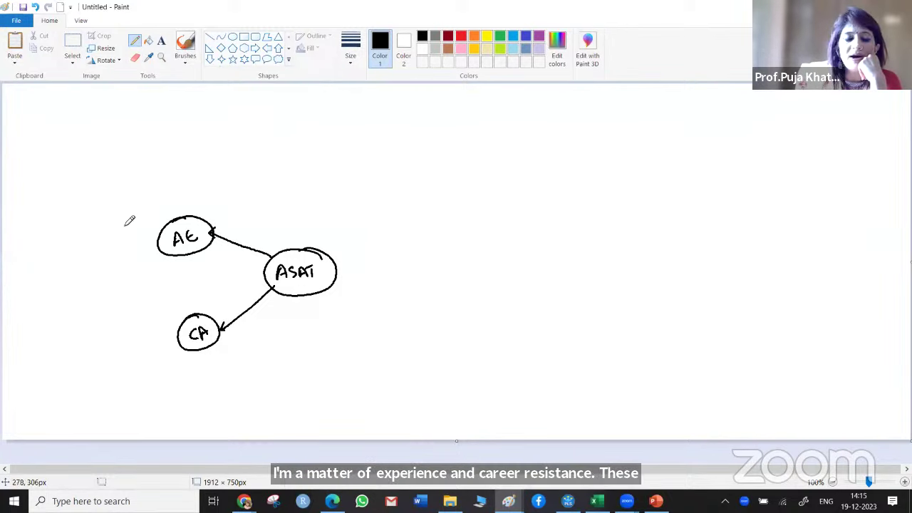
Add three outward item arrows to each of AE and CA, labelling them q1 to q3 and q4 to q6.
mouse_move(165, 224)
left_mouse_down()
mouse_move(131, 222)
mouse_move(138, 228)
mouse_move(131, 251)
left_mouse_up()
mouse_move(163, 247)
left_mouse_down()
mouse_move(146, 267)
mouse_move(156, 266)
left_mouse_up()
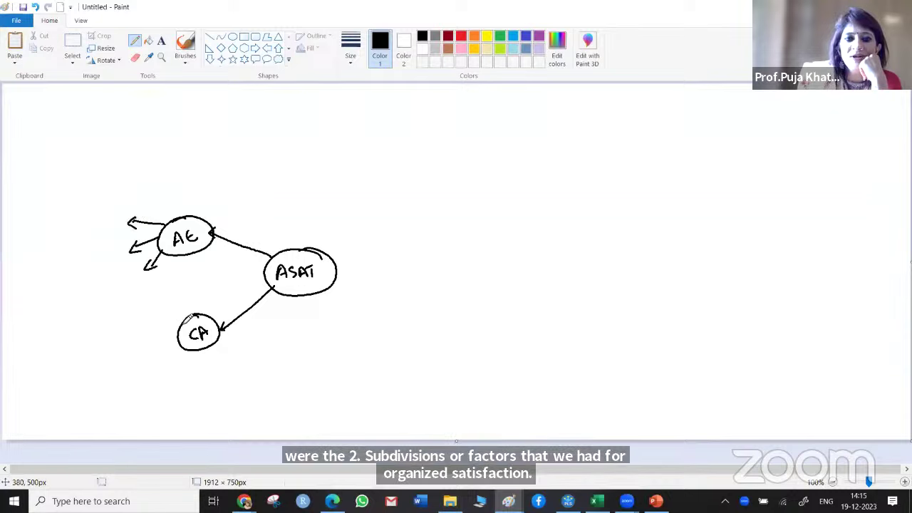
left_click_drag(182, 319, 154, 318)
mouse_move(182, 333)
left_mouse_down()
mouse_move(151, 349)
mouse_move(161, 354)
left_mouse_up()
left_click_drag(187, 348, 169, 369)
mouse_move(110, 221)
left_mouse_down()
mouse_move(109, 250)
mouse_move(128, 279)
left_mouse_up()
mouse_move(134, 272)
left_mouse_down()
mouse_move(143, 291)
mouse_move(137, 323)
left_mouse_up()
mouse_move(141, 317)
left_mouse_down()
mouse_move(139, 350)
mouse_move(153, 362)
mouse_move(155, 354)
mouse_move(179, 383)
left_mouse_up()
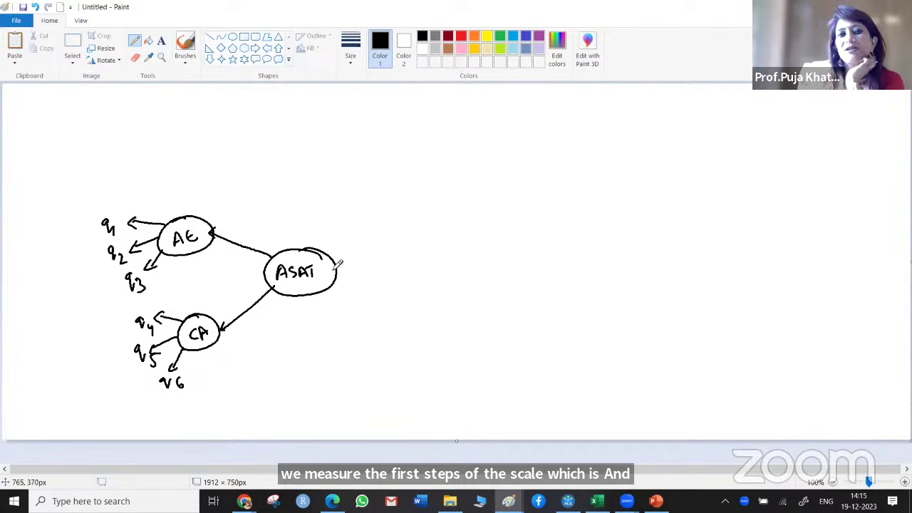
Draw a long arrow from ASAT to a circled AGB on its right.
left_click_drag(338, 272, 456, 266)
mouse_move(448, 260)
left_mouse_down()
mouse_move(449, 273)
mouse_move(478, 270)
left_mouse_up()
left_click_drag(467, 266, 475, 266)
mouse_move(490, 257)
left_mouse_down()
mouse_move(505, 265)
mouse_move(499, 274)
left_mouse_up()
mouse_move(501, 245)
left_mouse_down()
mouse_move(461, 260)
mouse_move(525, 246)
left_mouse_up()
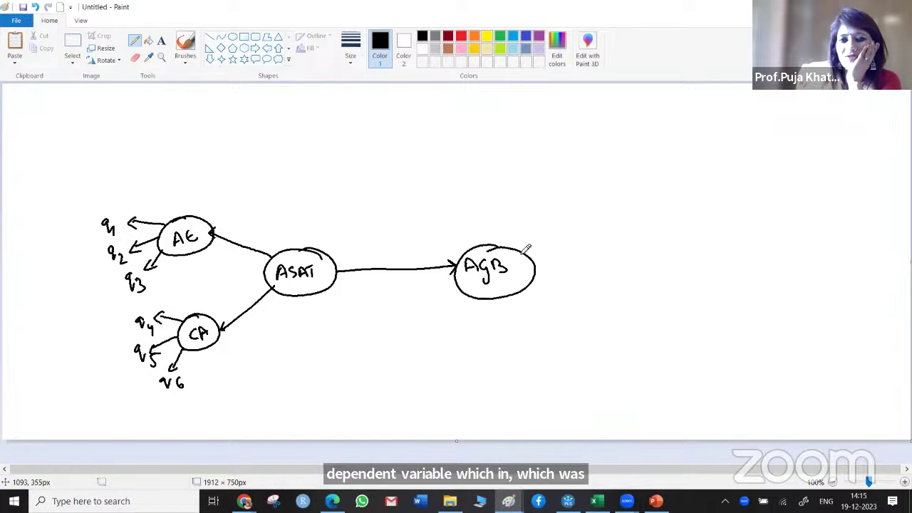
Draw four arrows pointing into AGB from its upper right, right and lower right.
mouse_move(576, 207)
left_mouse_down()
mouse_move(520, 253)
mouse_move(590, 273)
mouse_move(535, 272)
left_mouse_up()
left_click_drag(536, 272, 546, 279)
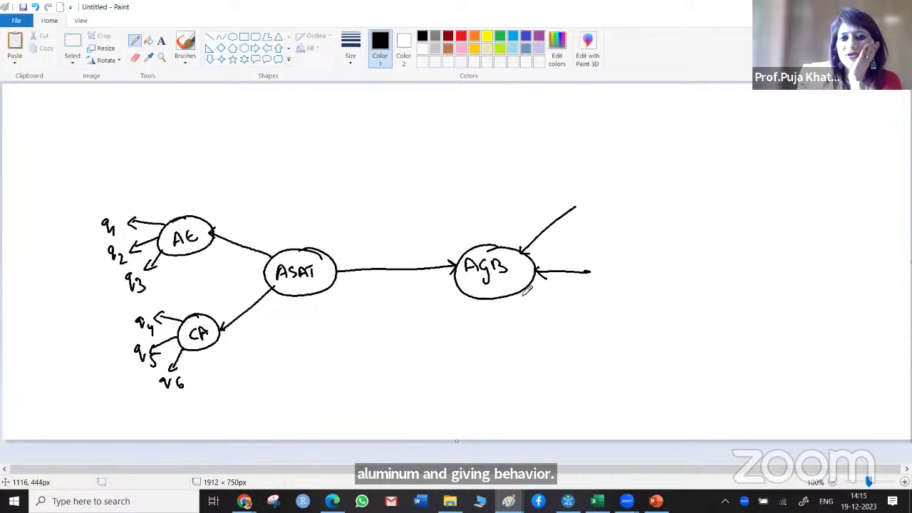
left_click_drag(562, 328, 523, 290)
left_click_drag(523, 291, 526, 305)
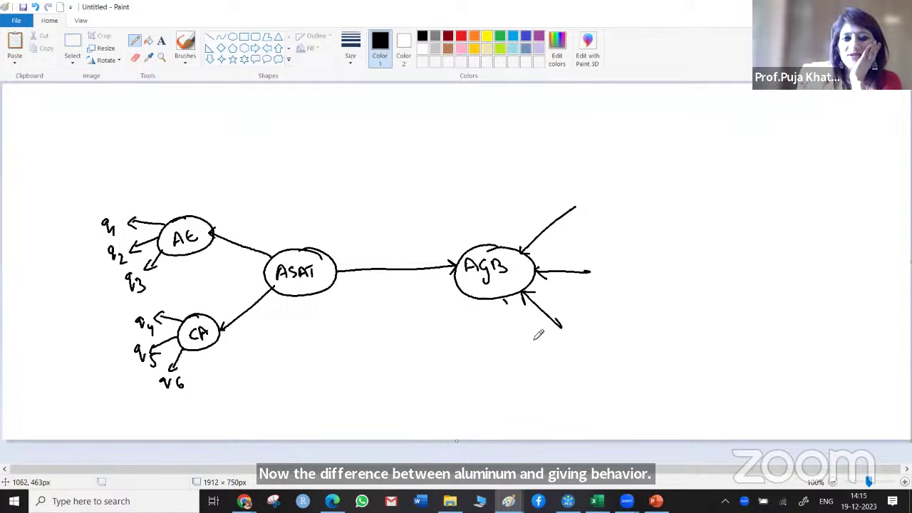
left_click_drag(535, 337, 513, 300)
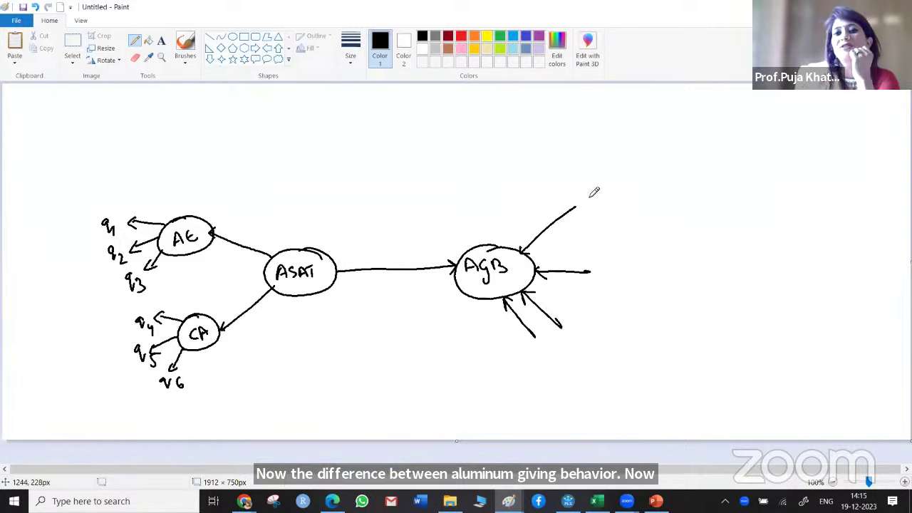
Draw circled dimensions CGB, PGB, FGB and SGB at the outer ends of the four arrows pointing into AGB.
mouse_move(587, 212)
left_mouse_down()
mouse_move(636, 179)
mouse_move(590, 197)
left_mouse_up()
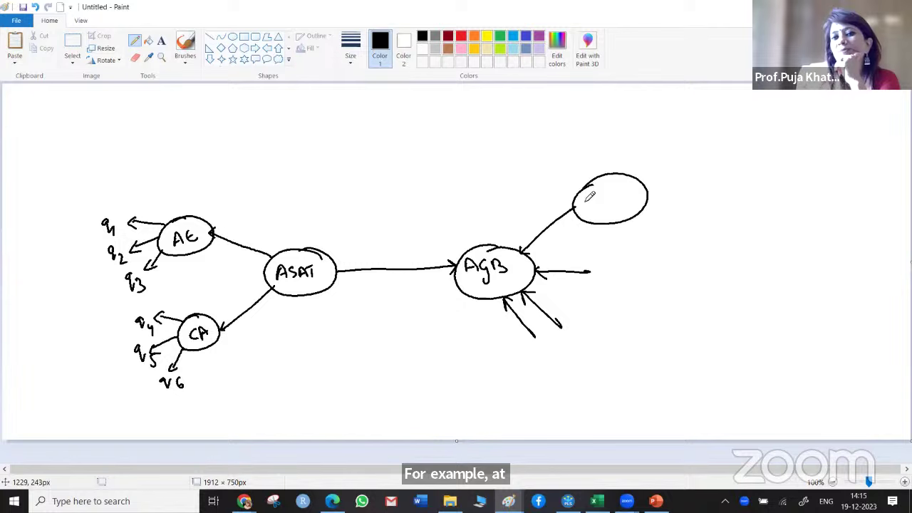
mouse_move(589, 197)
left_mouse_down()
mouse_move(622, 193)
mouse_move(618, 202)
left_mouse_up()
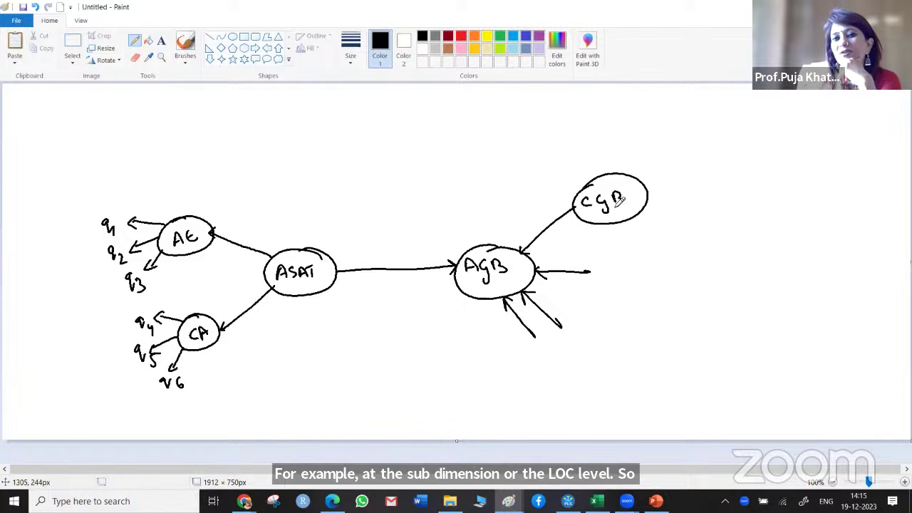
mouse_move(616, 251)
left_mouse_down()
mouse_move(631, 287)
mouse_move(614, 251)
mouse_move(622, 271)
mouse_move(641, 276)
left_mouse_up()
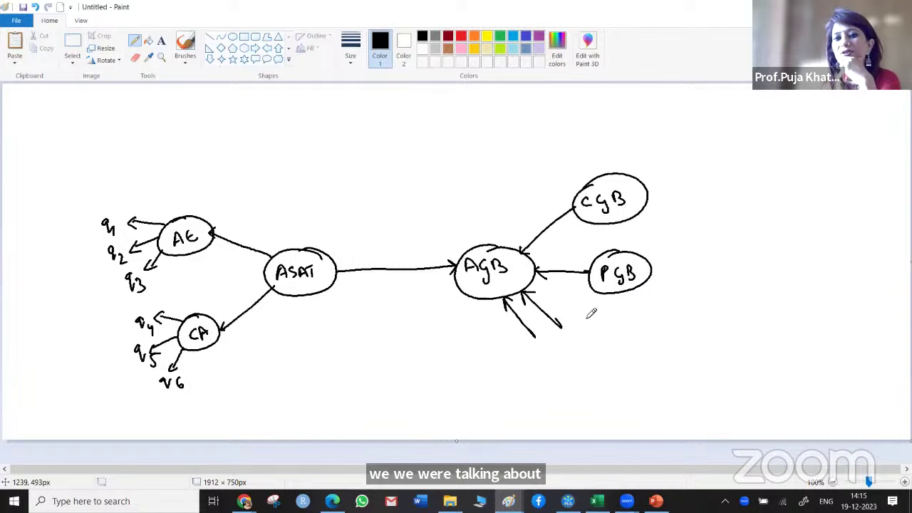
mouse_move(589, 318)
left_mouse_down()
mouse_move(567, 344)
mouse_move(587, 330)
mouse_move(596, 342)
left_mouse_up()
mouse_move(529, 335)
left_mouse_down()
mouse_move(507, 391)
mouse_move(521, 335)
mouse_move(500, 366)
mouse_move(514, 360)
mouse_move(515, 374)
mouse_move(529, 372)
left_mouse_up()
Draw outward item arrows: four each on CGB and PGB, and three each on FGB and SGB.
mouse_move(641, 174)
left_mouse_down()
mouse_move(663, 164)
mouse_move(664, 174)
left_mouse_up()
mouse_move(647, 187)
left_mouse_down()
mouse_move(671, 183)
mouse_move(667, 216)
left_mouse_up()
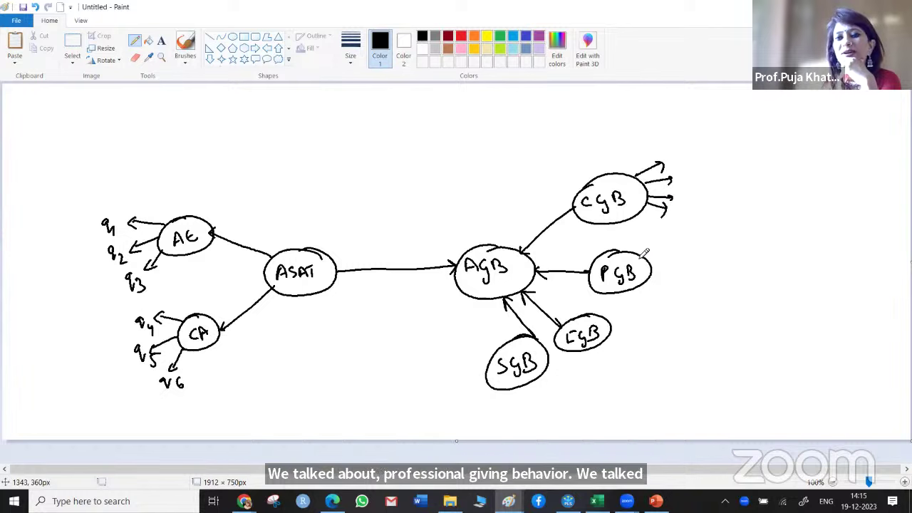
mouse_move(643, 252)
left_mouse_down()
mouse_move(661, 243)
mouse_move(671, 259)
left_mouse_up()
left_click_drag(664, 257, 670, 279)
left_click_drag(663, 271, 664, 298)
mouse_move(611, 327)
left_mouse_down()
mouse_move(605, 344)
mouse_move(630, 358)
left_mouse_up()
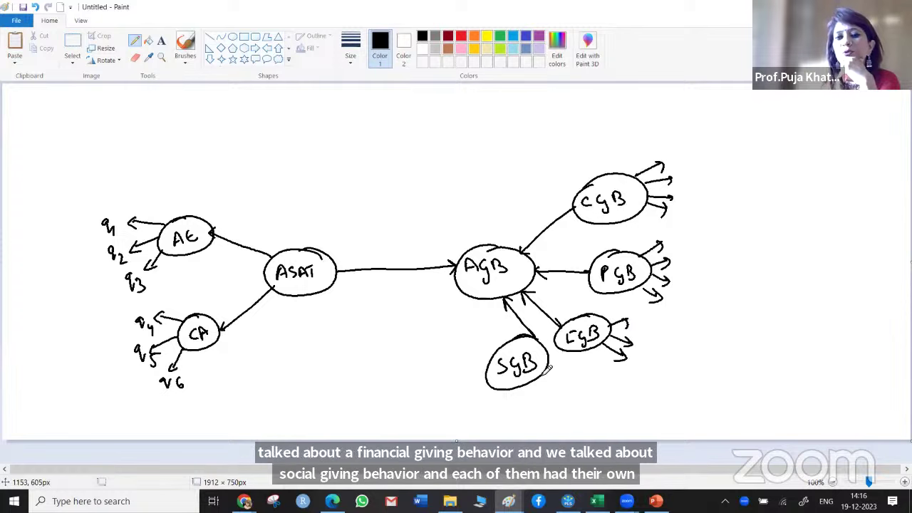
left_click_drag(545, 372, 569, 385)
mouse_move(560, 390)
left_mouse_down()
mouse_move(568, 385)
mouse_move(523, 408)
left_mouse_up()
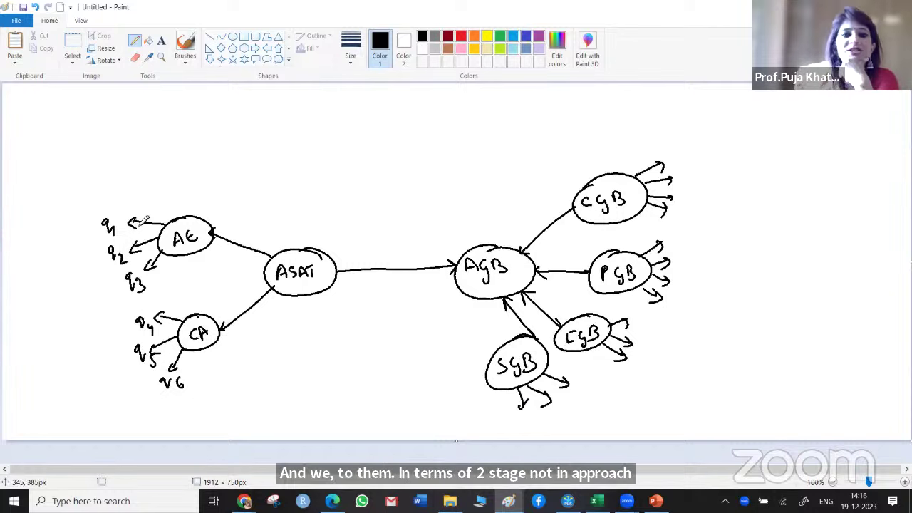
Draw red brackets above the AE item arrows, the ASAT–AE link, the AGB–CGB link and the CGB item arrows.
left_click(461, 36)
mouse_move(117, 211)
left_mouse_down()
mouse_move(176, 196)
mouse_move(179, 212)
mouse_move(266, 208)
mouse_move(279, 242)
left_mouse_up()
mouse_move(677, 158)
left_mouse_down()
mouse_move(614, 143)
mouse_move(614, 165)
left_mouse_up()
mouse_move(563, 197)
left_mouse_down()
mouse_move(484, 196)
mouse_move(484, 225)
left_mouse_up()
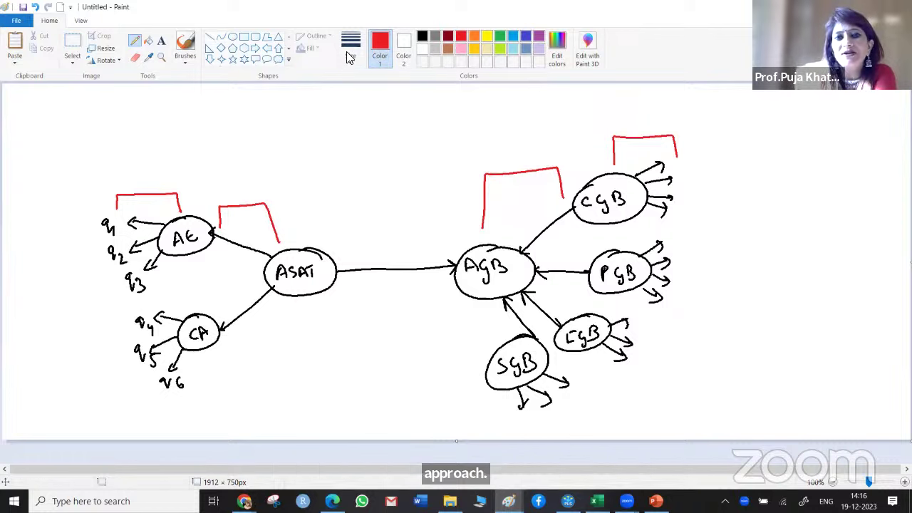
Draw a black circled ACB above the ASAT–AGB path, with arrows from ASAT and to AGB and five item arrows on top.
left_click(422, 37)
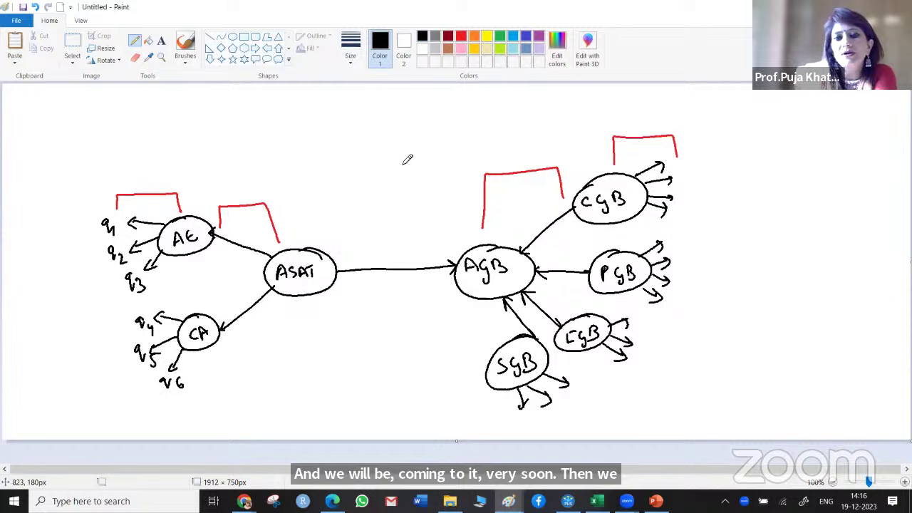
mouse_move(377, 158)
left_mouse_down()
mouse_move(438, 167)
mouse_move(381, 157)
mouse_move(378, 191)
mouse_move(399, 186)
left_mouse_up()
left_click_drag(410, 171, 410, 188)
mouse_move(325, 254)
left_mouse_down()
mouse_move(379, 203)
mouse_move(483, 248)
left_mouse_up()
left_click_drag(485, 237, 483, 248)
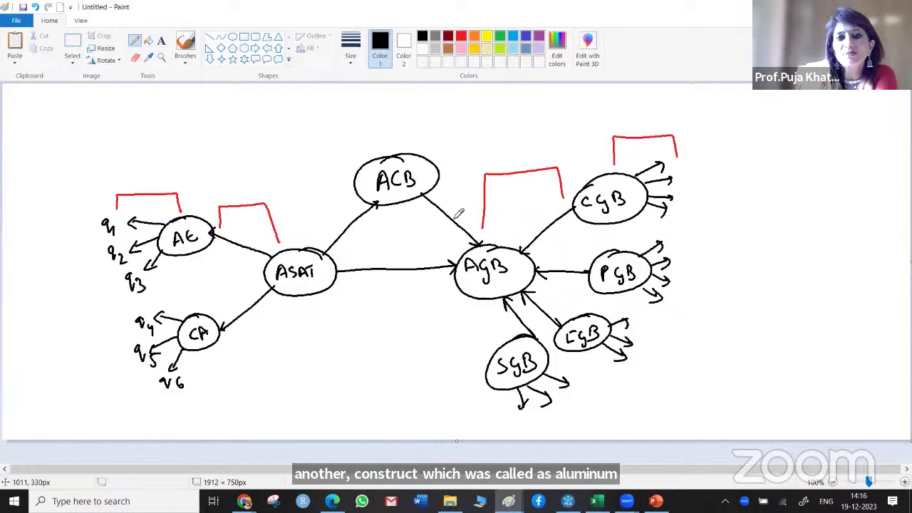
left_click_drag(379, 157, 365, 134)
mouse_move(360, 147)
left_mouse_down()
mouse_move(377, 136)
mouse_move(395, 155)
mouse_move(400, 137)
mouse_move(405, 154)
mouse_move(431, 131)
left_mouse_up()
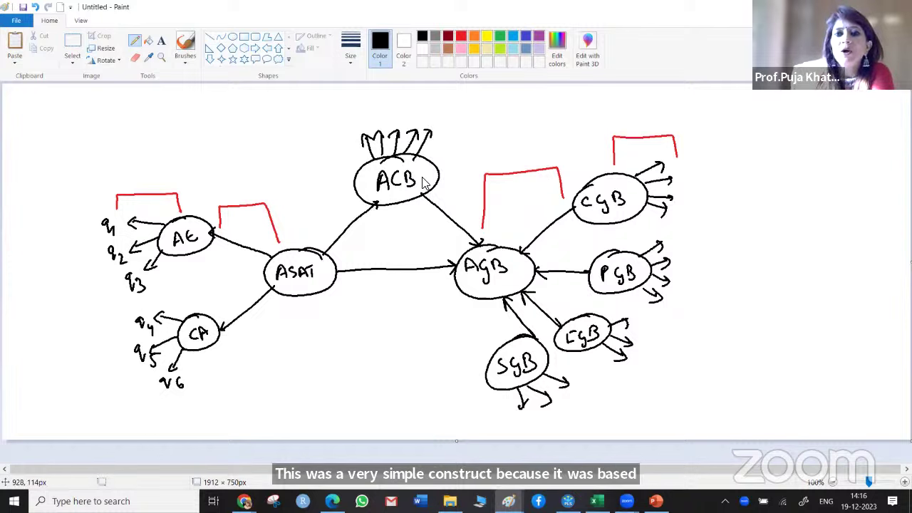
Label the constructs in green inside their circles: LOC for ACB, and HOC for both ASAT and AGB.
left_click(500, 35)
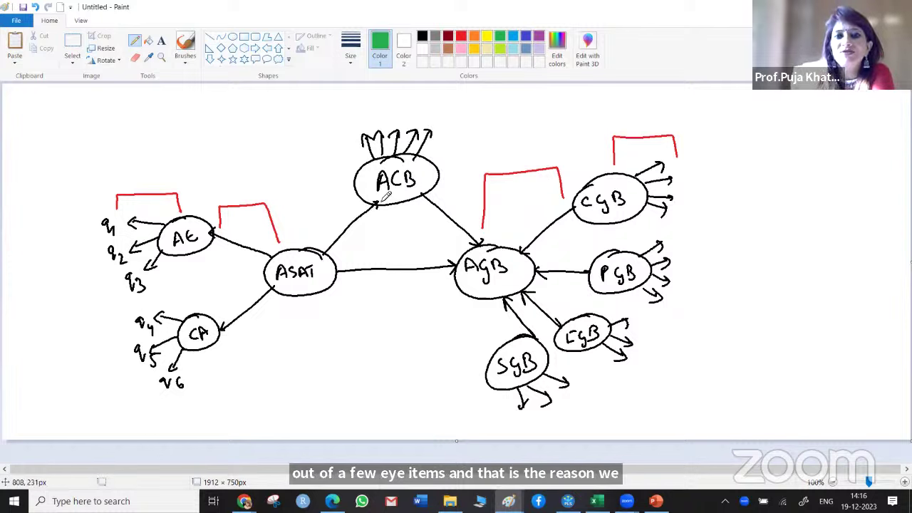
left_click_drag(384, 193, 389, 201)
left_click_drag(394, 194, 394, 196)
left_click_drag(405, 194, 400, 200)
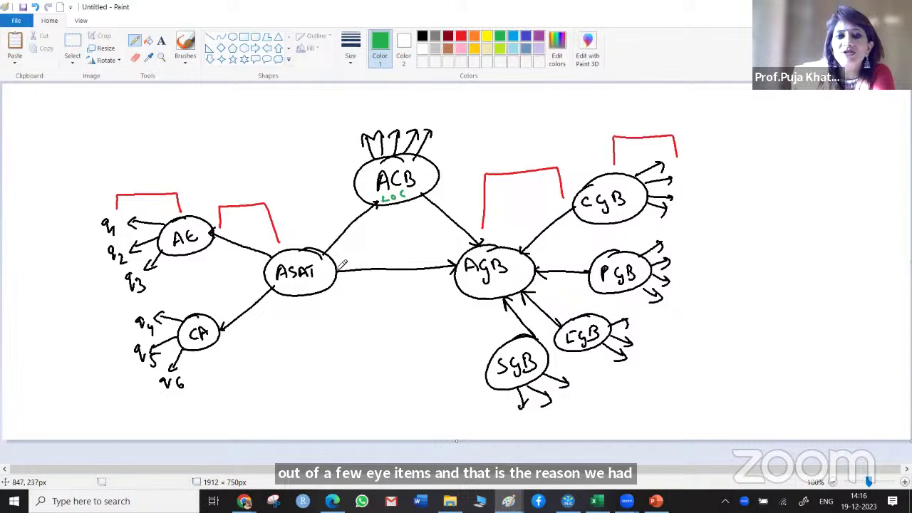
left_click_drag(292, 289, 302, 287)
left_click_drag(315, 285, 314, 292)
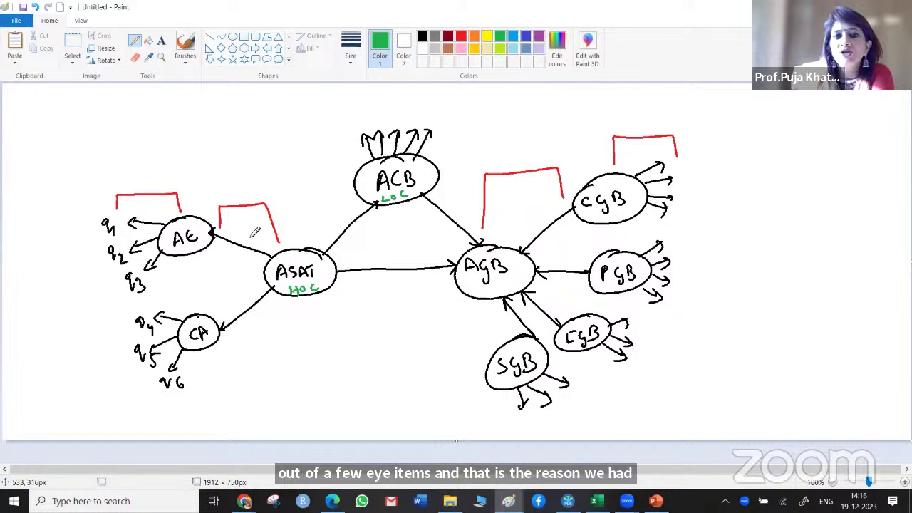
left_click_drag(481, 286, 490, 290)
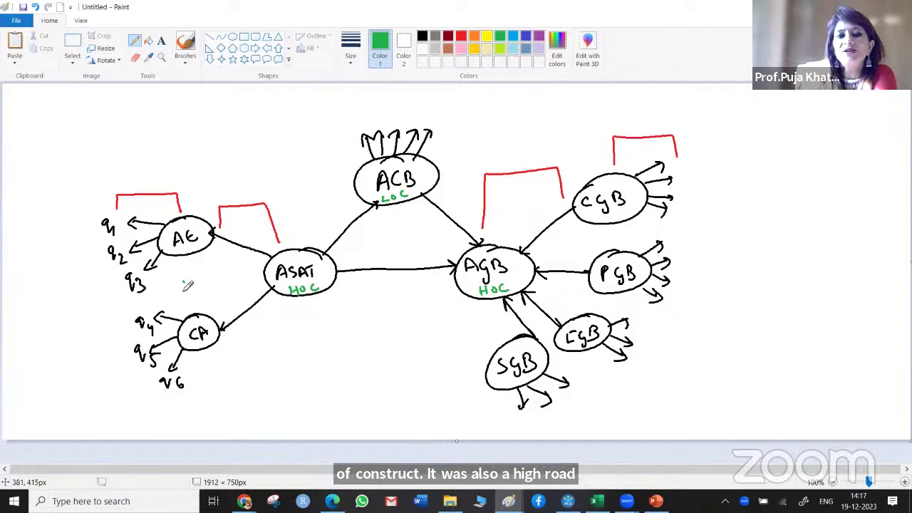
Write R-R in green between AE and CA, and R-F between AGB and its dimensions.
left_click_drag(187, 285, 231, 279)
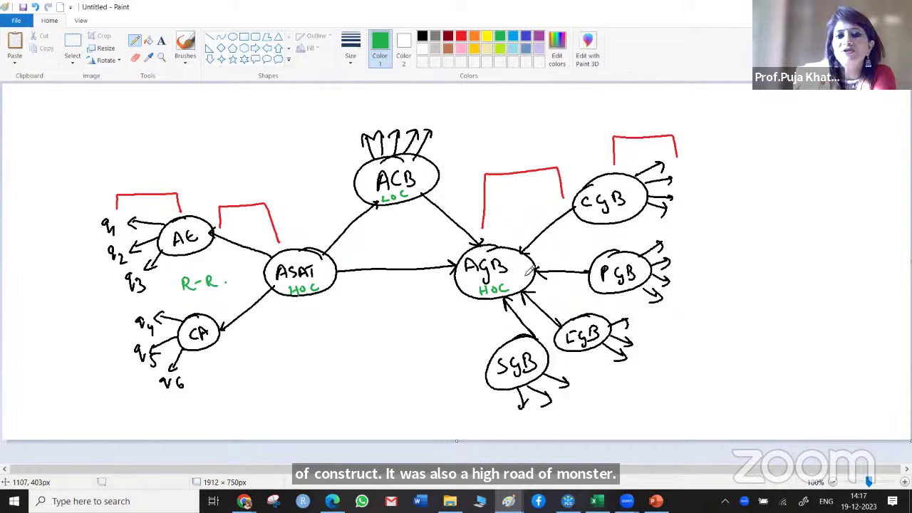
left_click_drag(560, 255, 575, 258)
left_click_drag(574, 251, 581, 250)
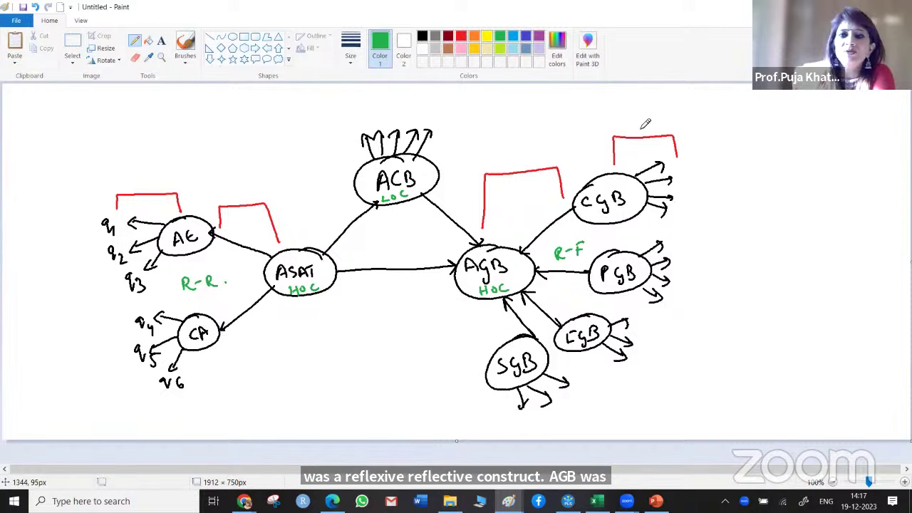
Mark the red brackets in green: R above the CGB items, F above the AGB–CGB link and R above the AE items.
left_click_drag(640, 126, 649, 135)
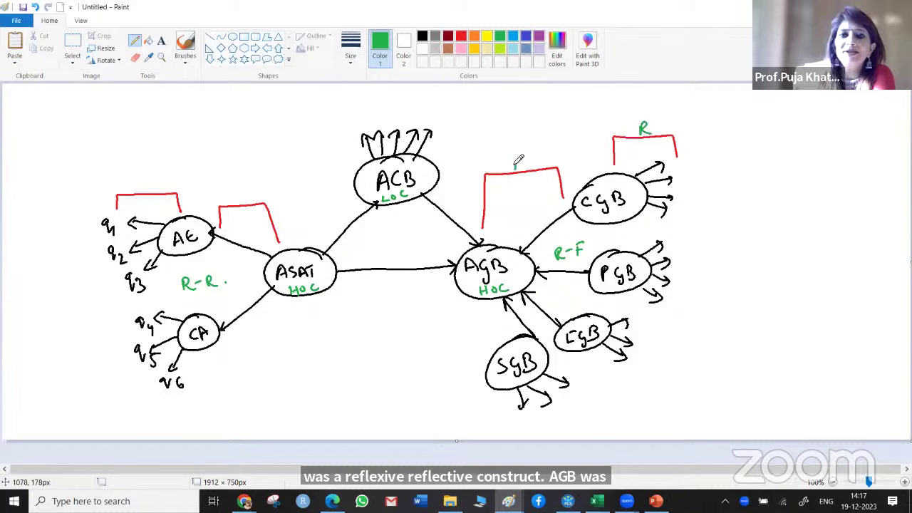
left_click_drag(515, 160, 522, 159)
left_click_drag(515, 164, 520, 165)
mouse_move(134, 191)
left_mouse_down()
mouse_move(133, 180)
mouse_move(143, 191)
left_mouse_up()
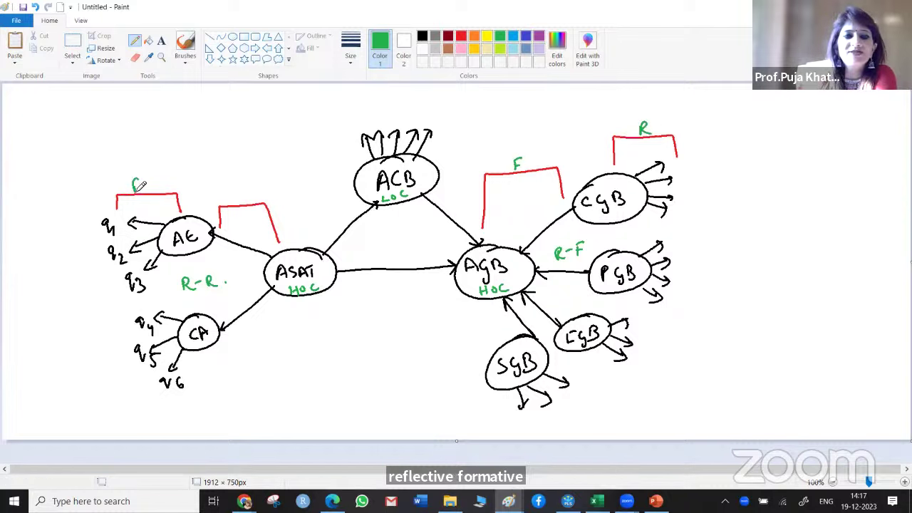
Write a green R above the AE bracket, above the ASAT–AE bracket and beside the ACB construct.
left_click_drag(239, 203, 239, 190)
left_click_drag(240, 191, 251, 204)
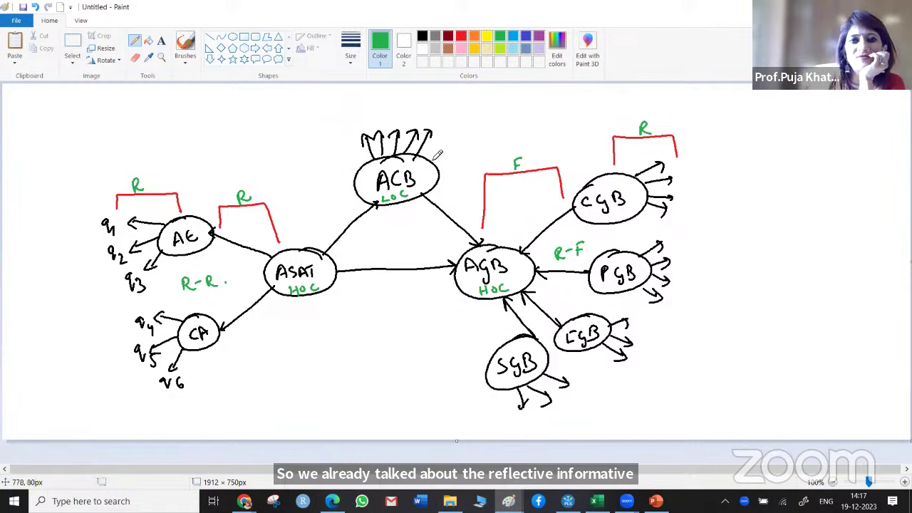
left_click_drag(436, 158, 444, 159)
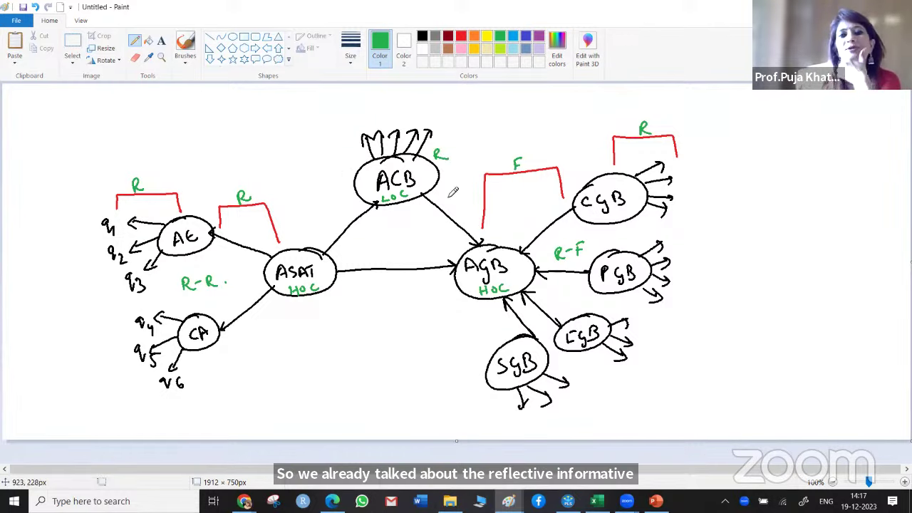
Draw a red dashed box around the ACB construct and its indicator arrows.
left_click(460, 37)
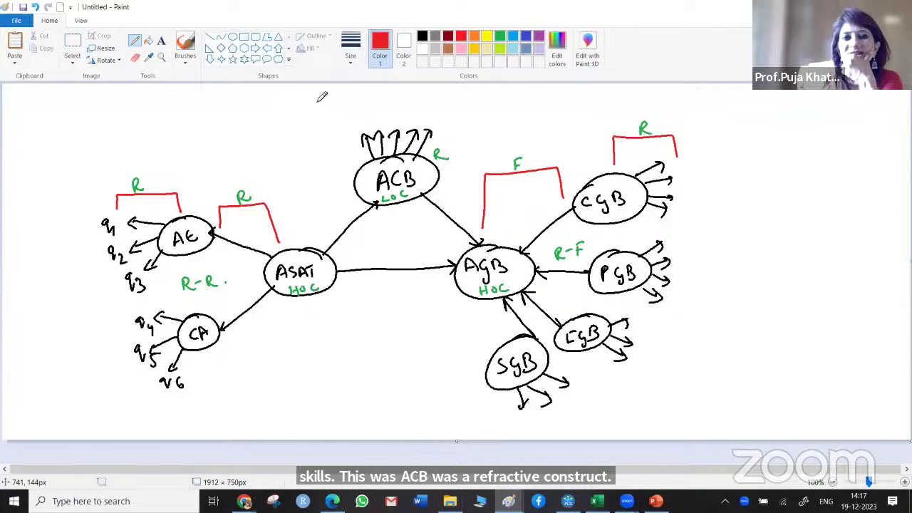
mouse_move(324, 92)
left_mouse_down()
mouse_move(324, 211)
mouse_move(362, 221)
left_mouse_up()
mouse_move(425, 213)
left_mouse_down()
mouse_move(471, 206)
mouse_move(473, 105)
left_mouse_up()
mouse_move(327, 93)
left_mouse_down()
mouse_move(472, 89)
mouse_move(474, 108)
left_mouse_up()
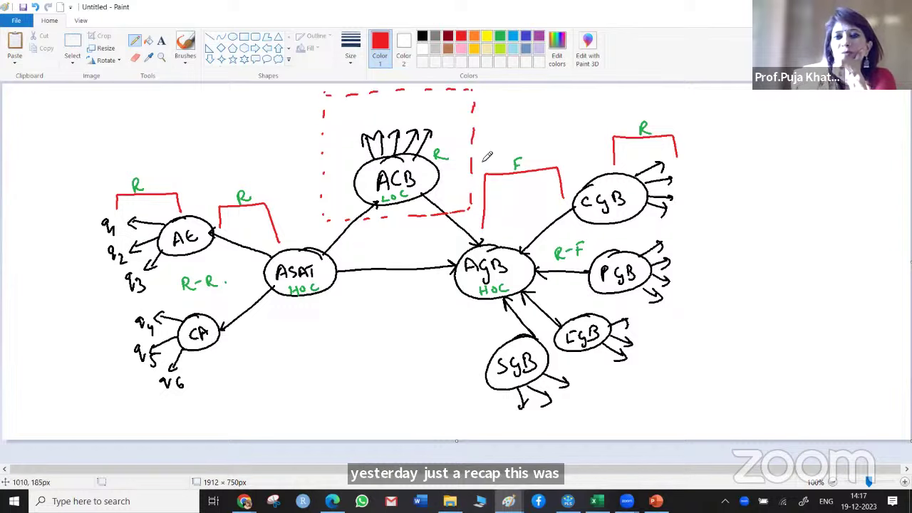
Outline the AGB construct with its CGB, PGB, EGB and SGB dimensions in a red box.
mouse_move(473, 143)
left_mouse_down()
mouse_move(721, 134)
mouse_move(724, 385)
left_mouse_up()
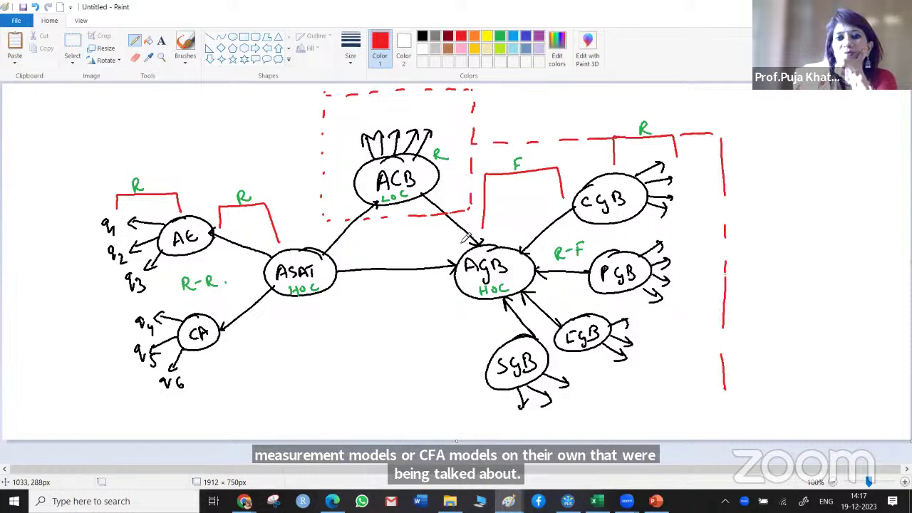
mouse_move(470, 330)
left_mouse_down()
mouse_move(470, 376)
mouse_move(483, 406)
left_mouse_up()
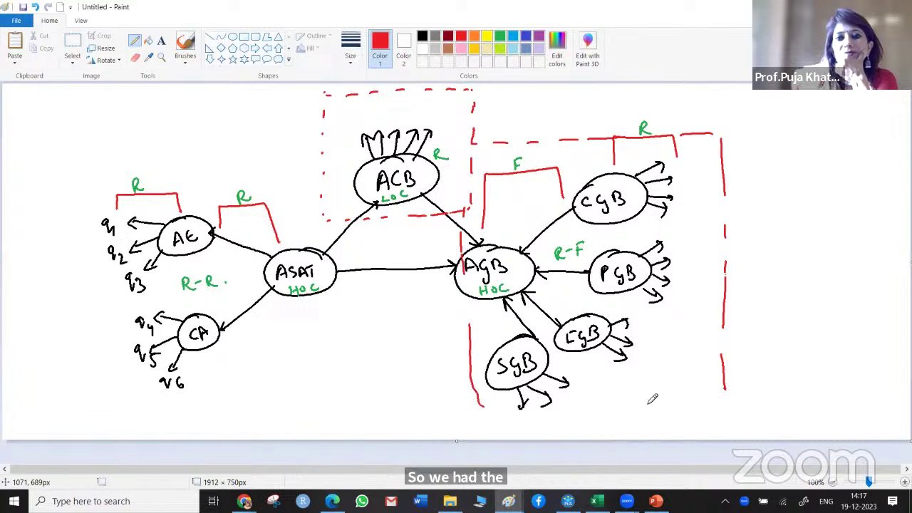
left_click_drag(734, 391, 536, 410)
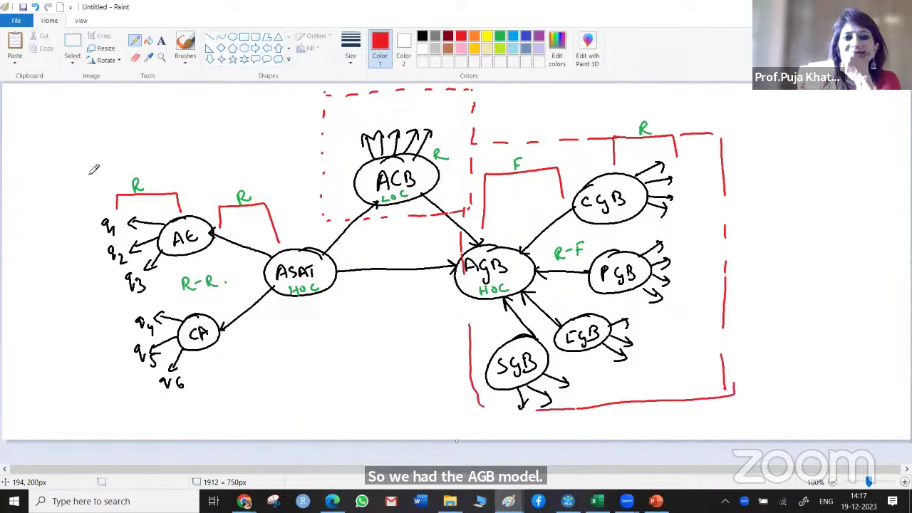
Outline the ASAT construct with its AE and CA dimensions in a red dashed box.
left_click_drag(122, 175, 180, 174)
left_click_drag(258, 169, 313, 166)
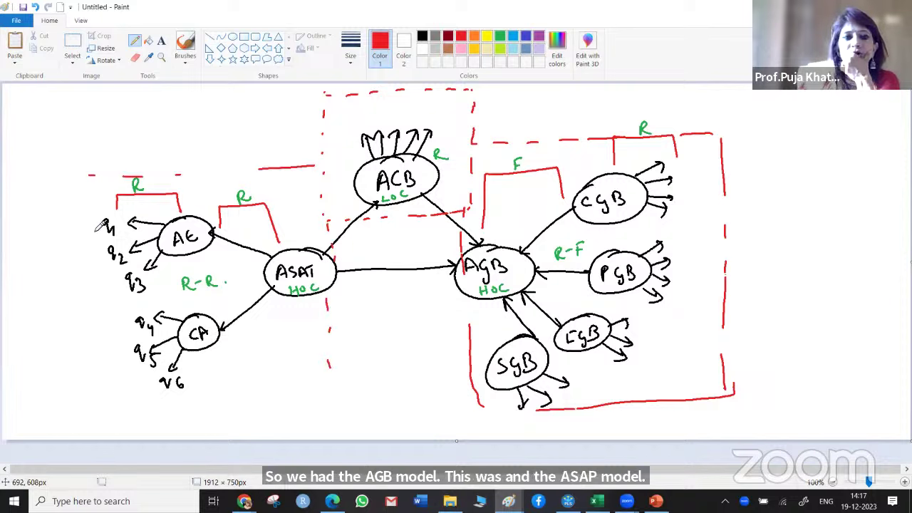
mouse_move(84, 268)
left_mouse_down()
mouse_move(86, 375)
mouse_move(109, 403)
mouse_move(350, 388)
left_mouse_up()
Label the ASAT box MM1, the ACB box MM2 and the AGB box MM3 in red.
mouse_move(227, 172)
left_mouse_down()
mouse_move(260, 166)
mouse_move(230, 163)
mouse_move(248, 155)
mouse_move(260, 164)
left_mouse_up()
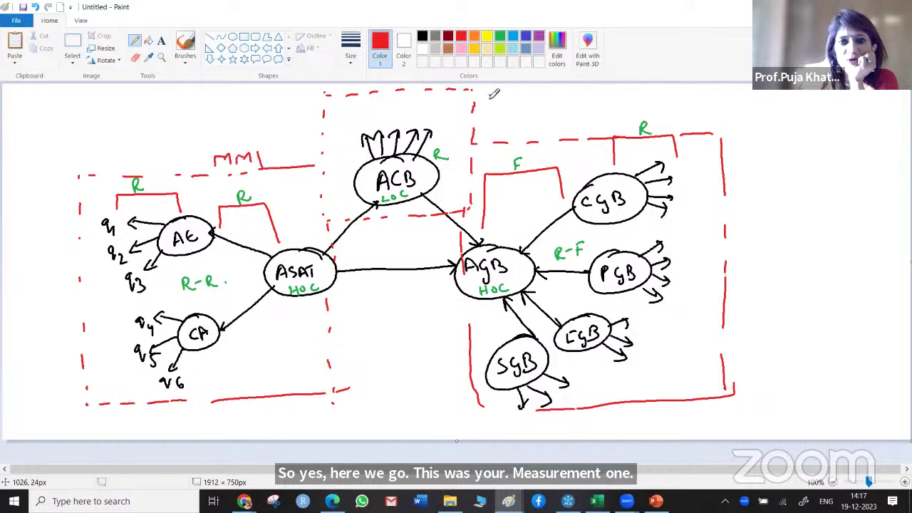
left_click_drag(491, 100, 546, 104)
mouse_move(739, 146)
left_mouse_down()
mouse_move(754, 135)
mouse_move(784, 139)
mouse_move(779, 147)
left_mouse_up()
left_click(799, 145)
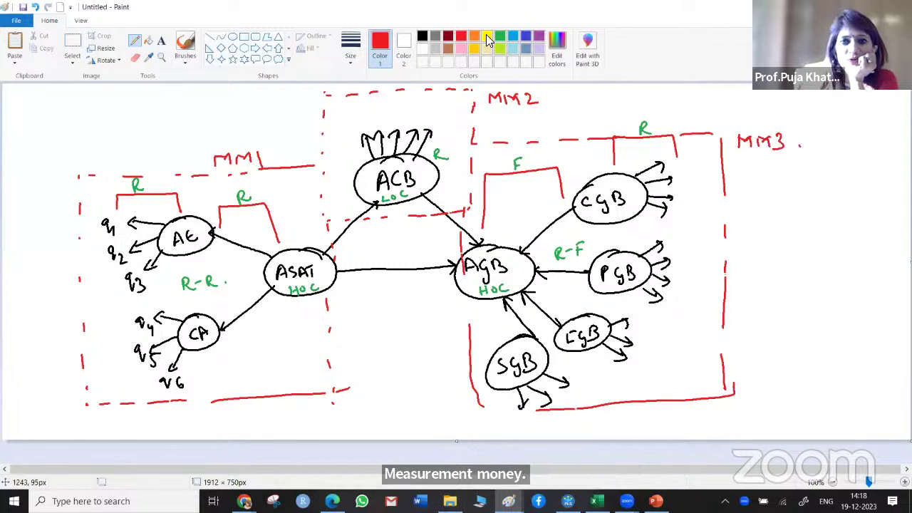
Add "/outer" in red after the MM1, MM3 and MM2 labels.
left_click(487, 36)
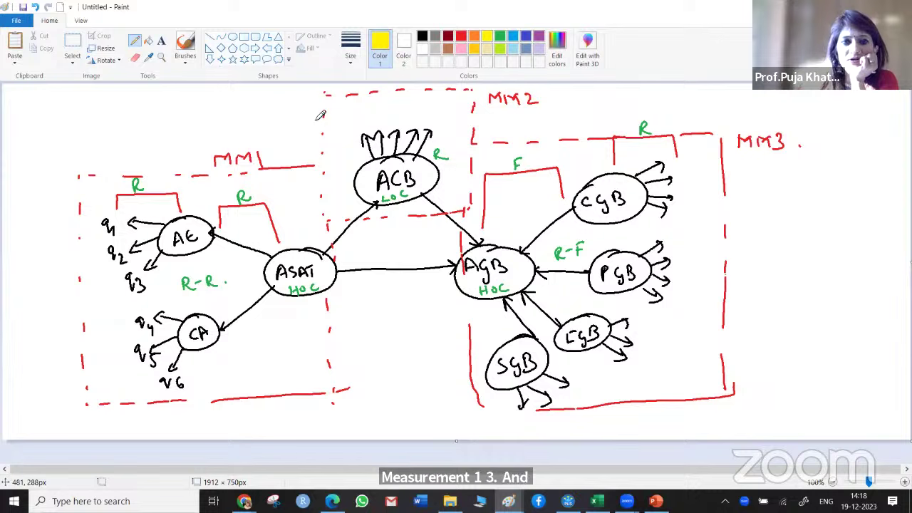
left_click(283, 154)
left_click_drag(292, 155, 311, 151)
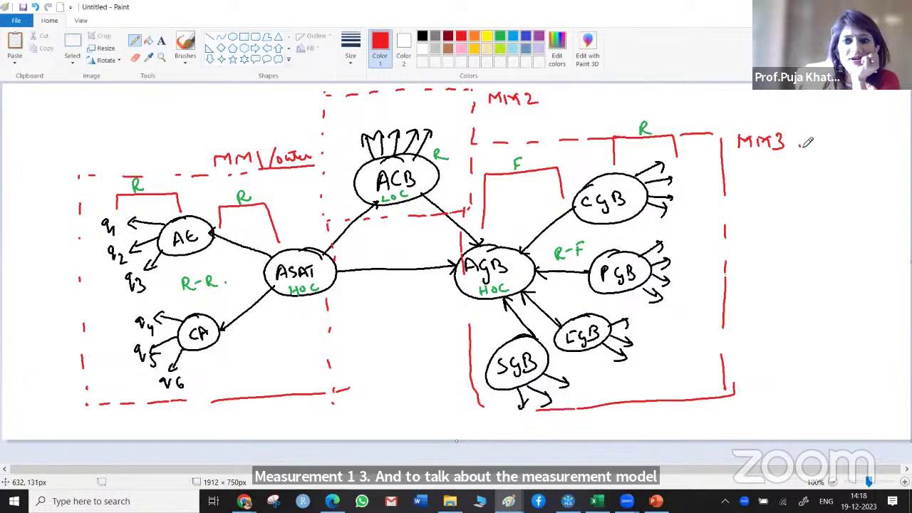
left_click_drag(809, 141, 817, 139)
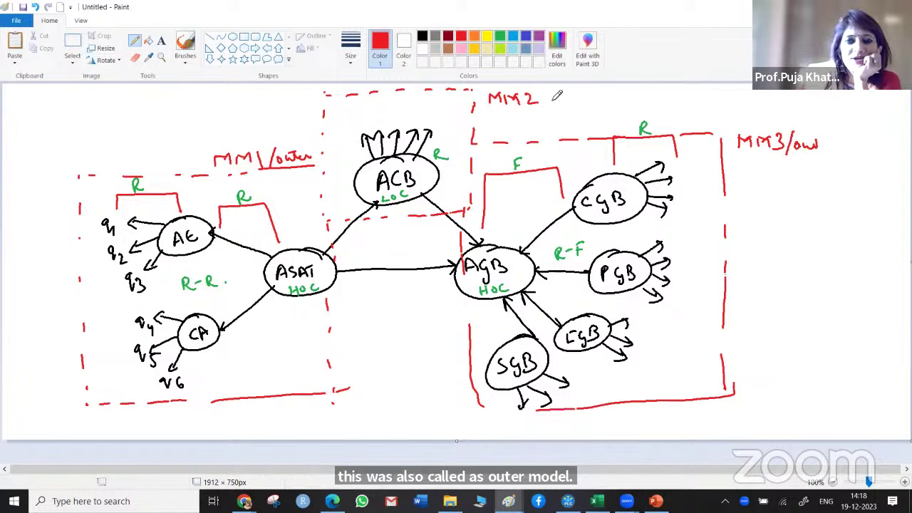
left_click_drag(542, 91, 596, 100)
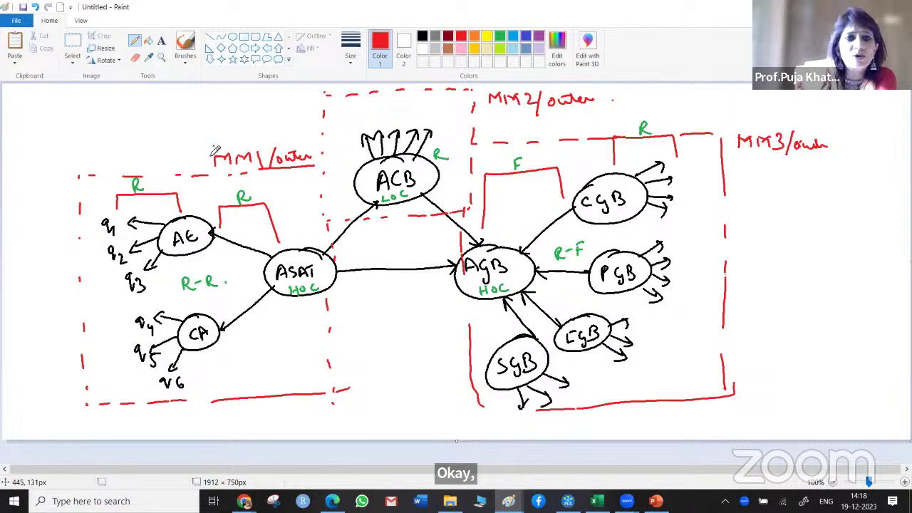
Add "CFA" in red to each of the MM1, MM3 and MM2 labels.
left_click_drag(215, 147, 203, 169)
mouse_move(168, 155)
left_mouse_down()
mouse_move(160, 169)
mouse_move(198, 156)
left_mouse_up()
mouse_move(769, 160)
left_mouse_down()
mouse_move(760, 172)
mouse_move(793, 166)
left_mouse_up()
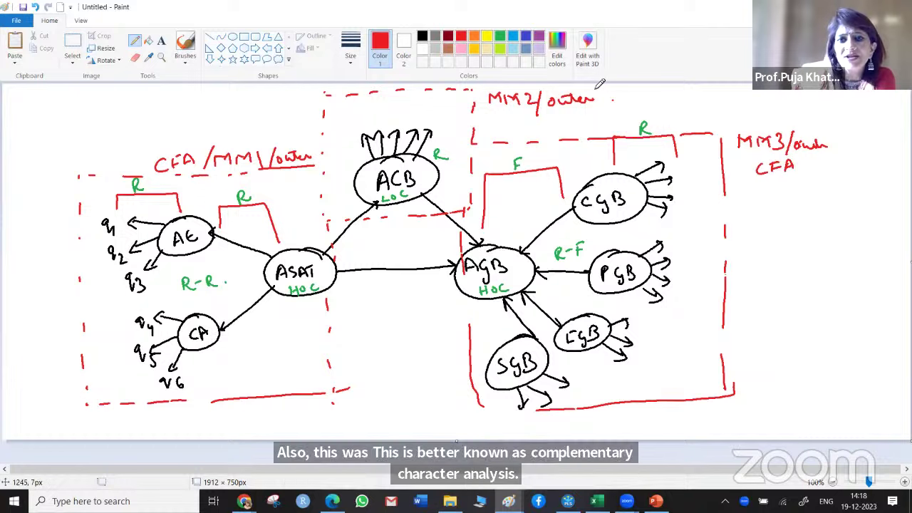
mouse_move(604, 92)
left_mouse_down()
mouse_move(596, 107)
mouse_move(617, 106)
left_mouse_up()
mouse_move(618, 91)
left_mouse_down()
mouse_move(628, 90)
mouse_move(634, 104)
mouse_move(632, 97)
left_mouse_up()
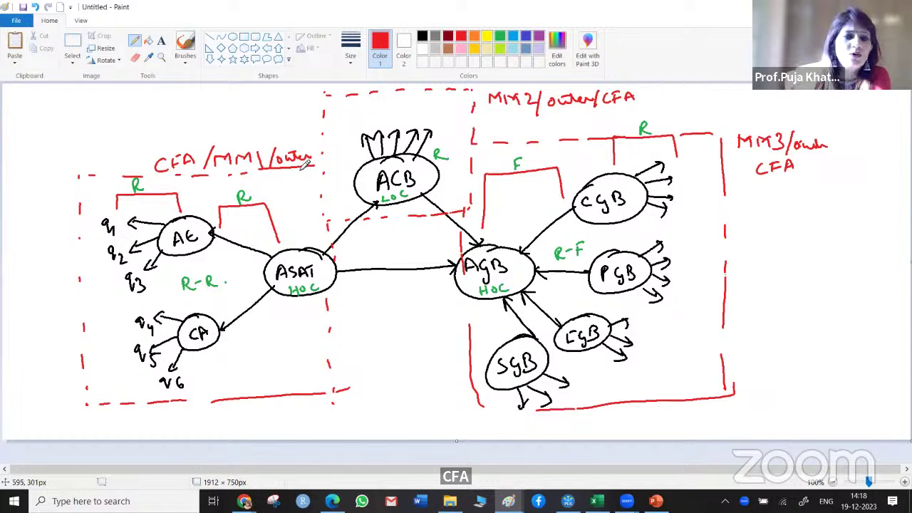
Trace the three arrows linking ASAT, ACB and AGB in yellow and label them H1, H2 and H3.
left_click(487, 37)
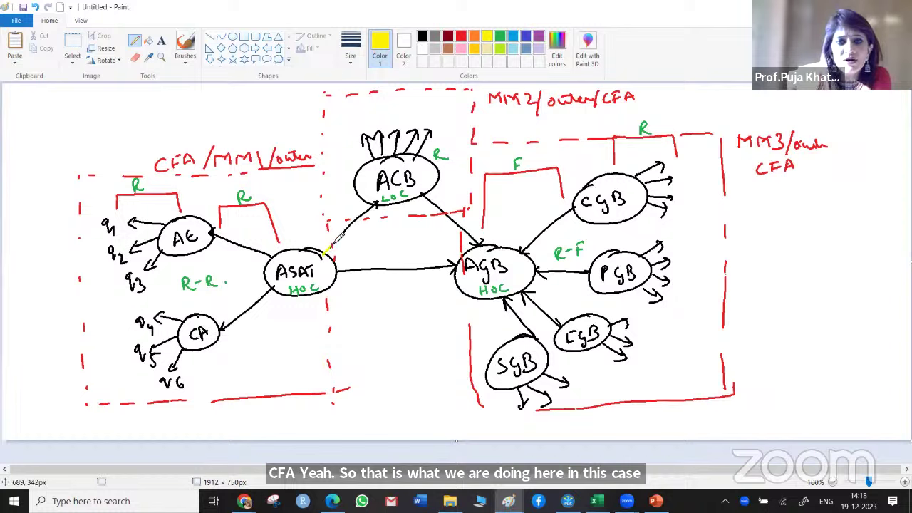
mouse_move(359, 213)
left_mouse_down()
mouse_move(378, 202)
mouse_move(372, 208)
left_mouse_up()
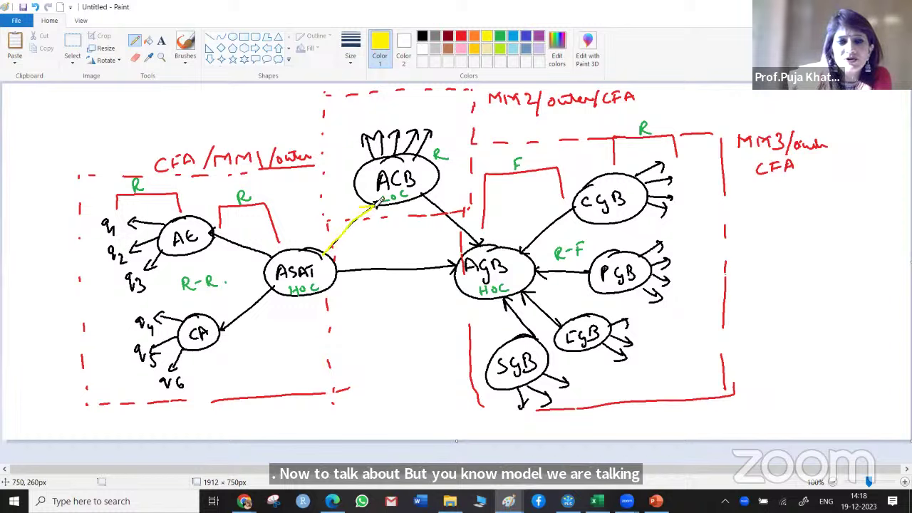
left_click_drag(425, 195, 487, 245)
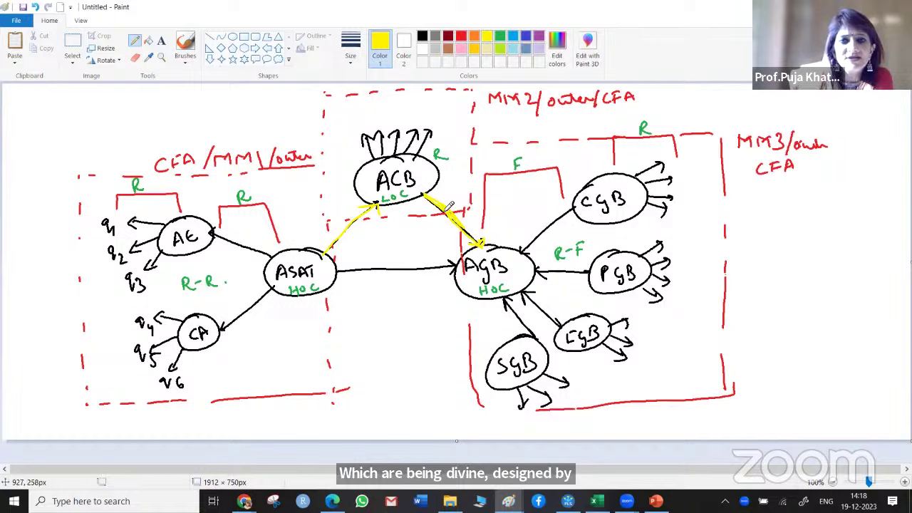
left_click_drag(336, 271, 457, 265)
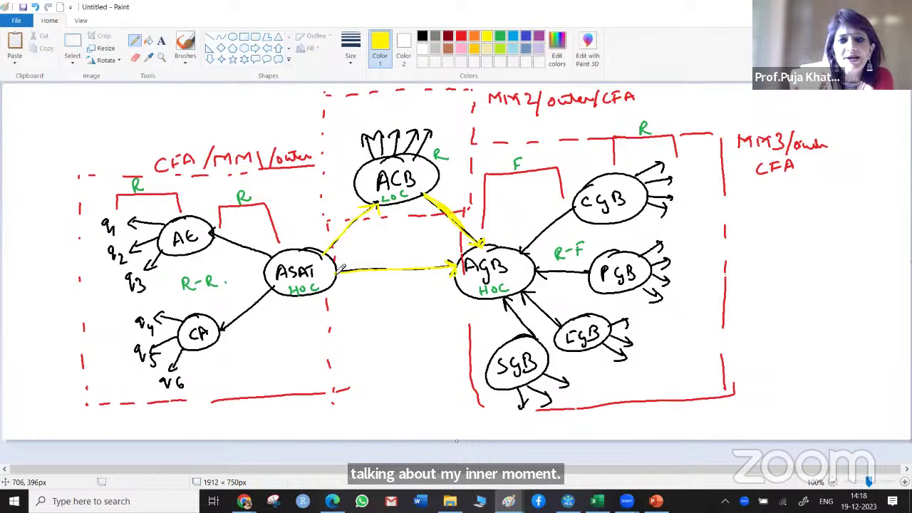
left_click_drag(342, 268, 456, 266)
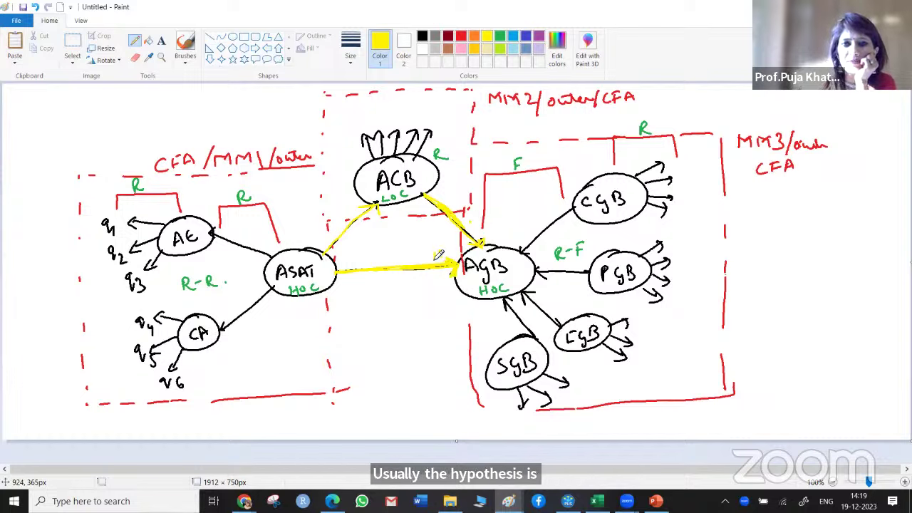
left_click_drag(434, 256, 446, 253)
mouse_move(472, 218)
left_mouse_down()
mouse_move(475, 227)
mouse_move(499, 224)
left_mouse_up()
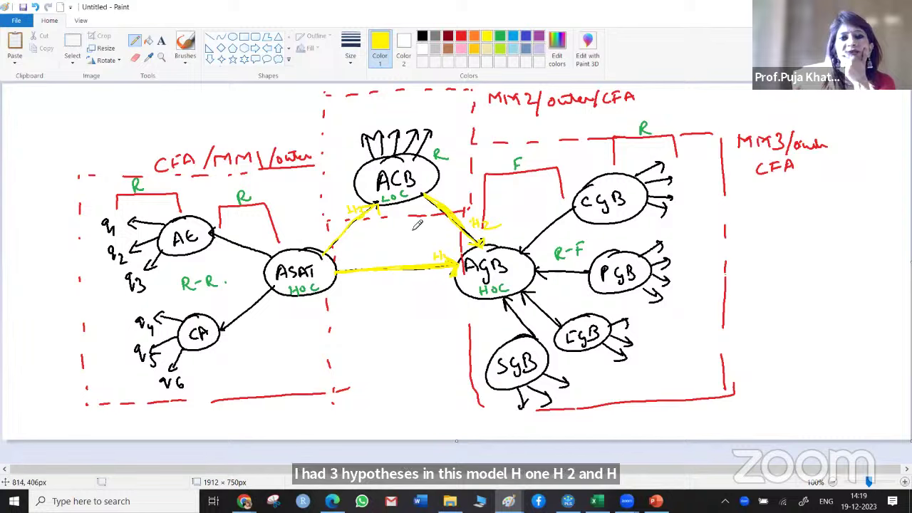
Draw a light blue dashed box enclosing the hypothesis paths between ASAT, ACB and AGB.
left_click(513, 37)
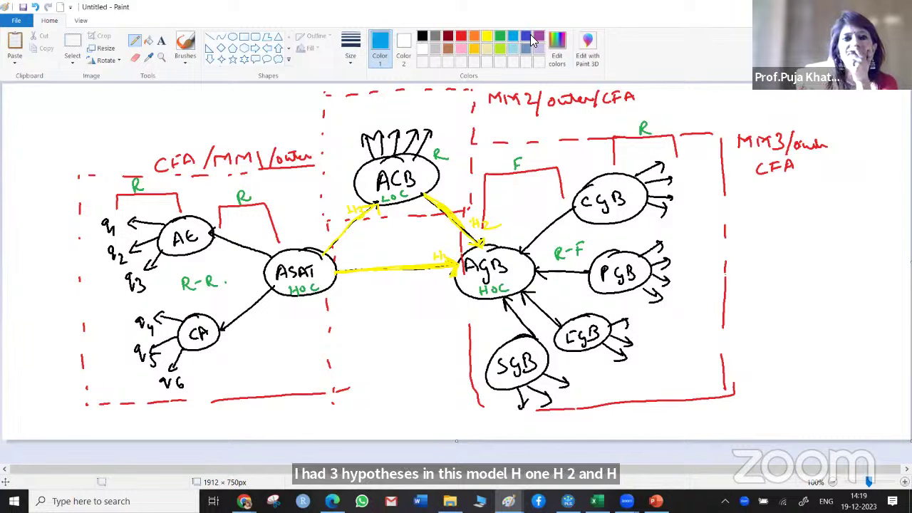
left_click_drag(304, 196, 354, 194)
mouse_move(442, 181)
left_mouse_down()
mouse_move(500, 182)
mouse_move(504, 244)
left_mouse_up()
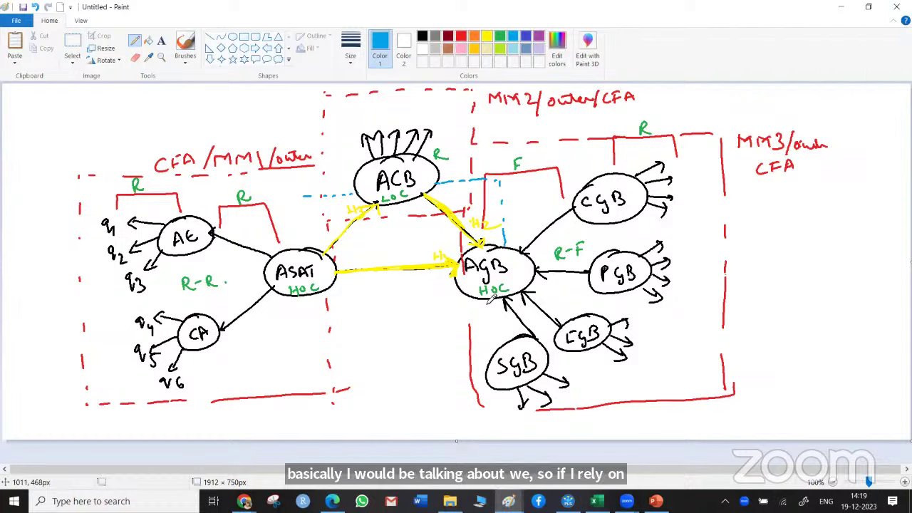
left_click_drag(491, 307, 348, 318)
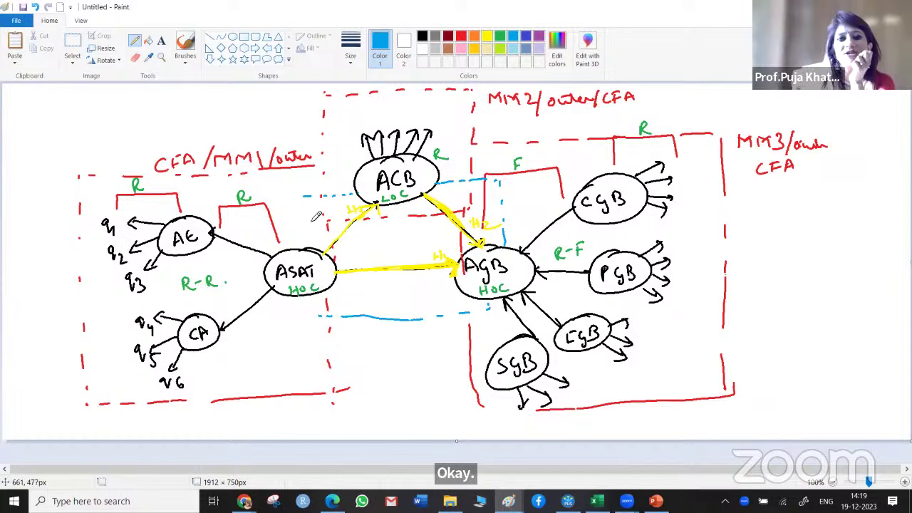
left_click_drag(305, 199, 307, 249)
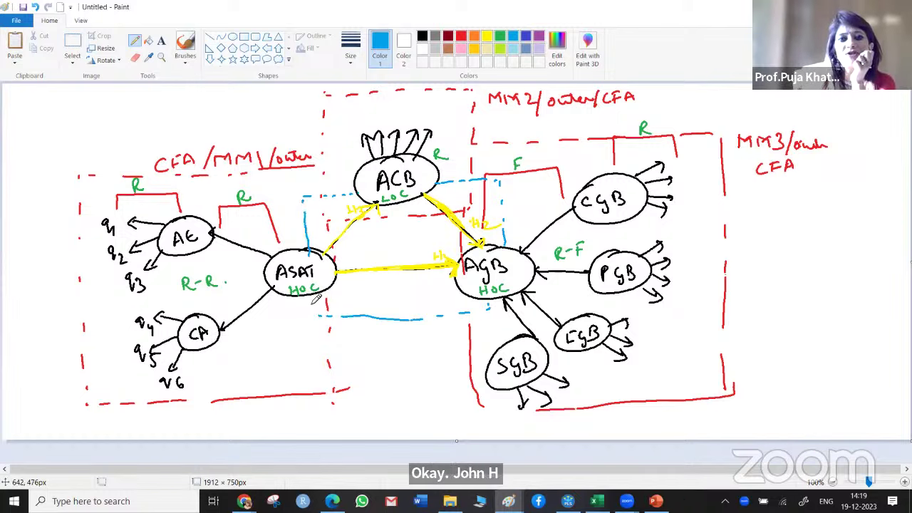
left_click_drag(312, 303, 317, 318)
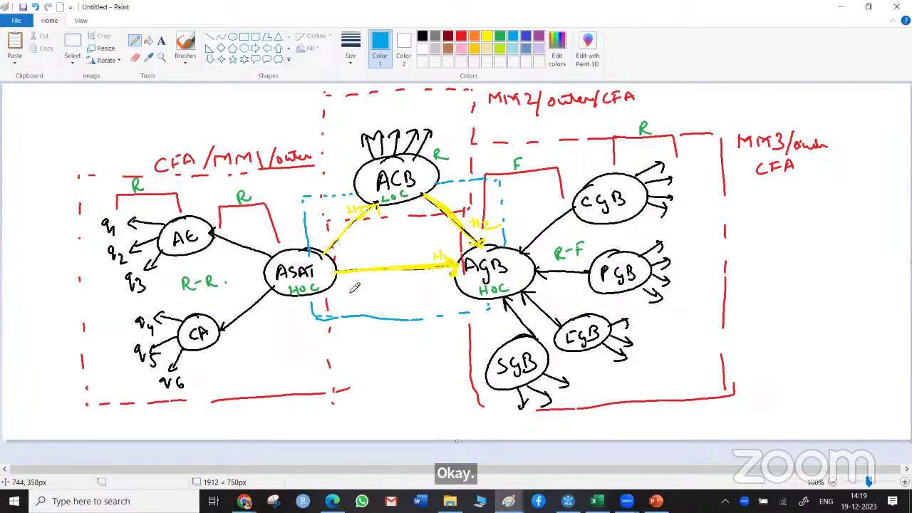
Write "Inner Model" in blue below the ASAT–AGB arrow and underline the R-R and R-F labels.
mouse_move(344, 284)
left_mouse_down()
mouse_move(432, 288)
mouse_move(398, 309)
left_mouse_up()
left_click_drag(417, 303, 412, 310)
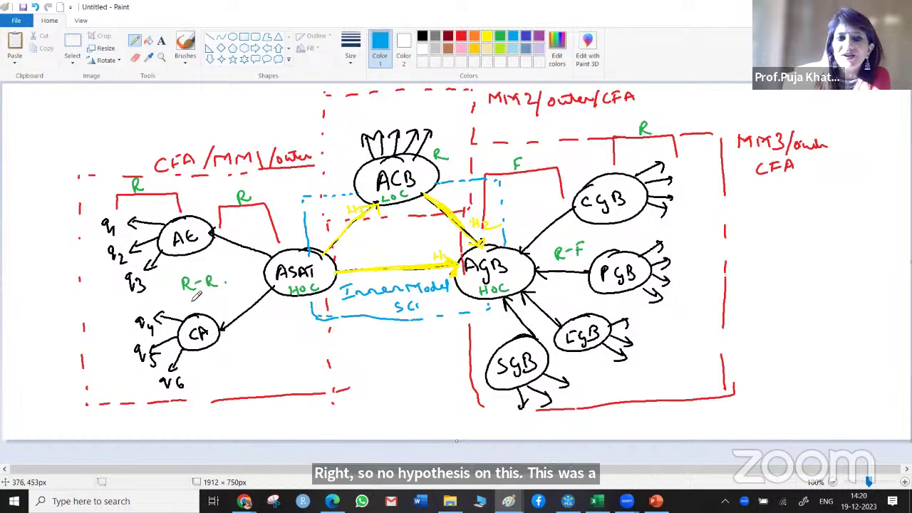
left_click_drag(185, 300, 218, 297)
left_click_drag(556, 262, 588, 266)
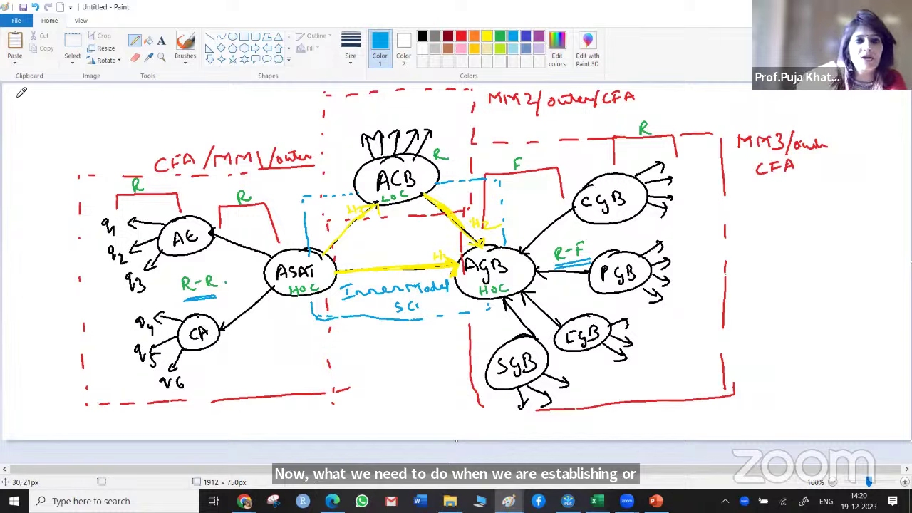
Write the blue list "1) Reliability" and "2) Validity" above the diagram and bracket both items together.
mouse_move(16, 91)
left_mouse_down()
mouse_move(18, 103)
mouse_move(33, 104)
mouse_move(38, 93)
mouse_move(90, 100)
mouse_move(118, 88)
mouse_move(129, 94)
mouse_move(122, 108)
left_mouse_up()
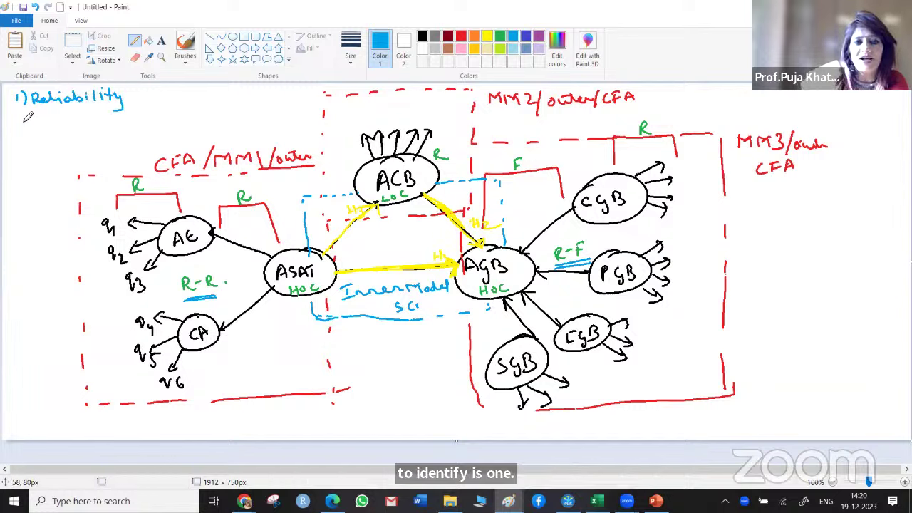
left_click_drag(27, 121, 106, 128)
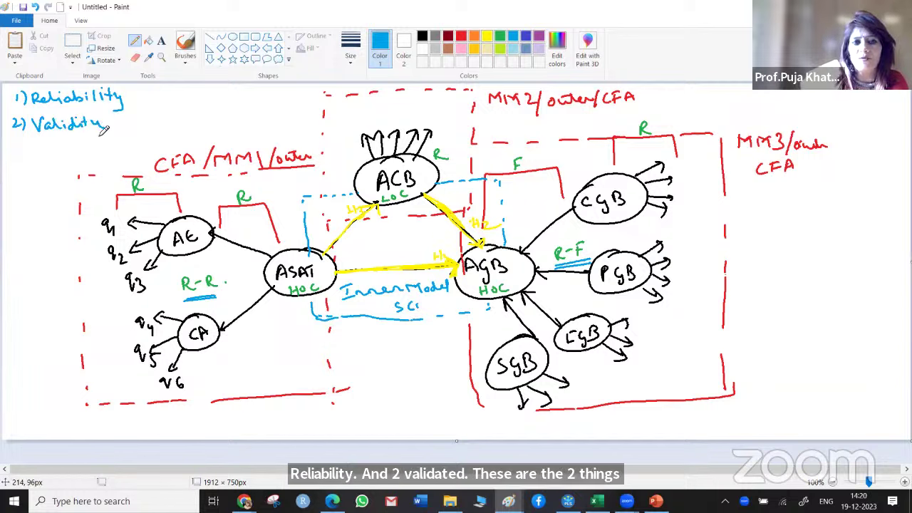
mouse_move(131, 86)
left_mouse_down()
mouse_move(141, 118)
mouse_move(121, 129)
left_mouse_up()
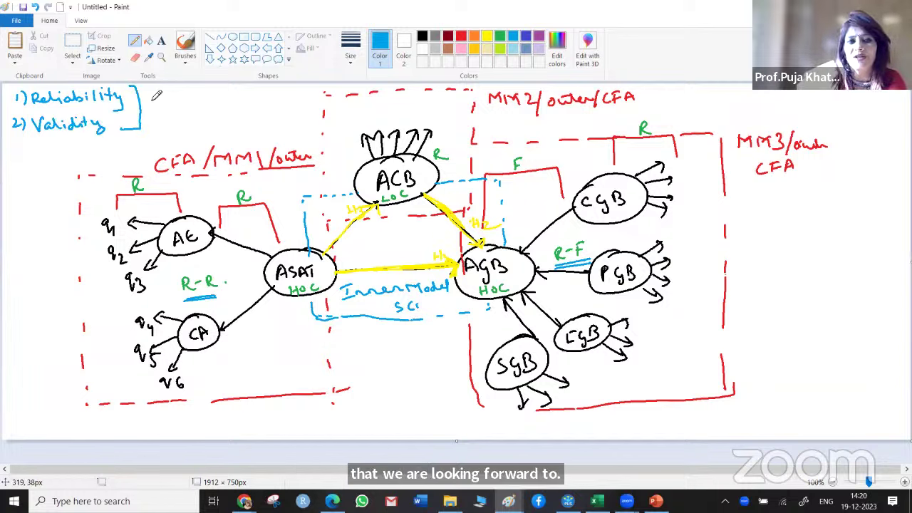
Write "CFA → Validation" beside the bracket with an underlined "MM" below, and draw arrows back to Reliability and Validity.
mouse_move(156, 94)
left_mouse_down()
mouse_move(204, 96)
mouse_move(229, 107)
mouse_move(322, 101)
left_mouse_up()
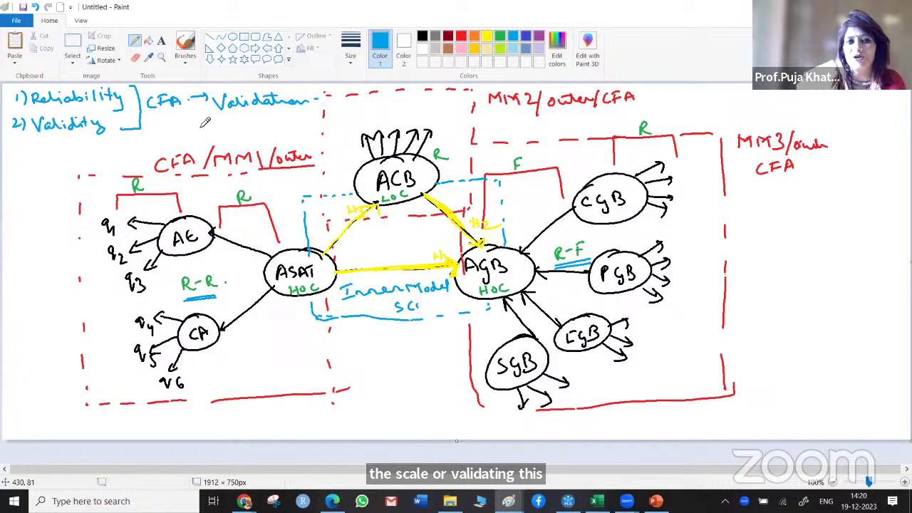
mouse_move(205, 123)
left_mouse_down()
mouse_move(249, 124)
mouse_move(170, 111)
mouse_move(191, 113)
mouse_move(191, 124)
left_mouse_up()
mouse_move(157, 141)
left_mouse_down()
mouse_move(196, 129)
mouse_move(121, 129)
mouse_move(128, 136)
left_mouse_up()
mouse_move(132, 87)
left_mouse_down()
mouse_move(127, 102)
mouse_move(148, 88)
left_mouse_up()
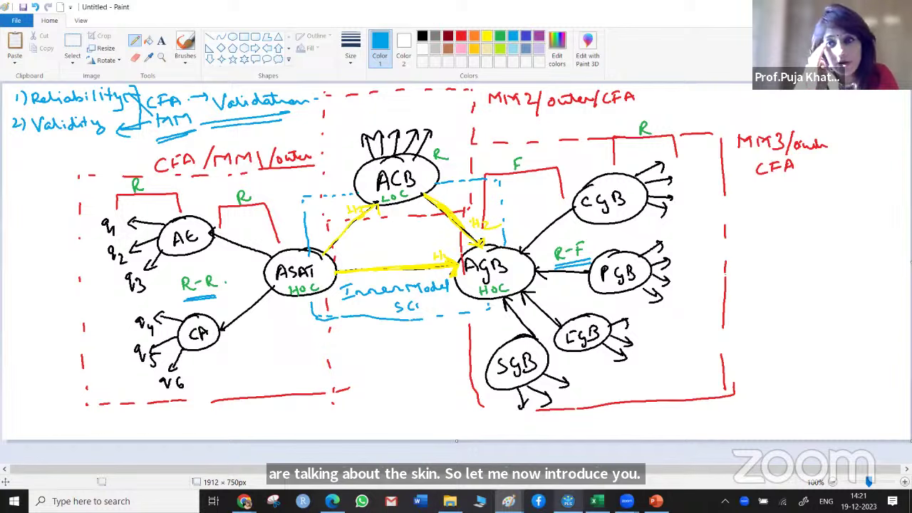
Switch to SmartPLS 4 and look through its licence, preference, workspace, model-creation and import commands.
mouse_move(568, 501)
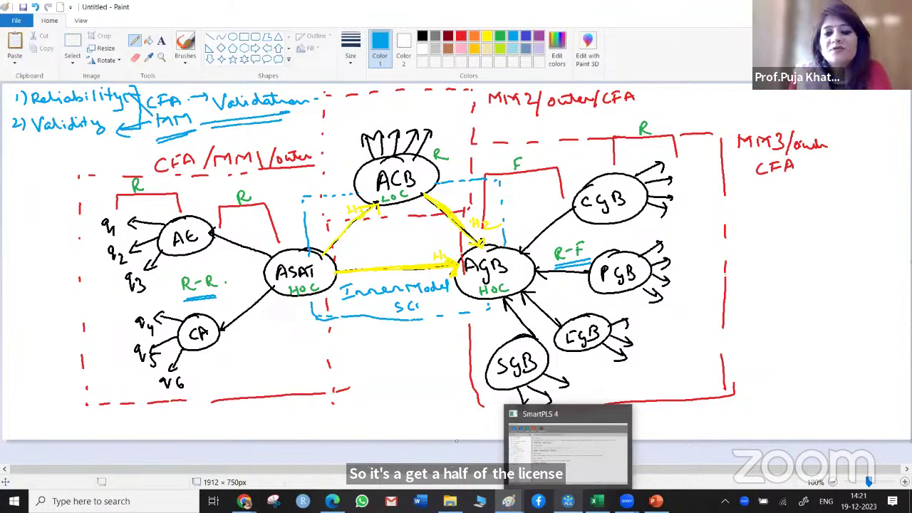
left_click(585, 456)
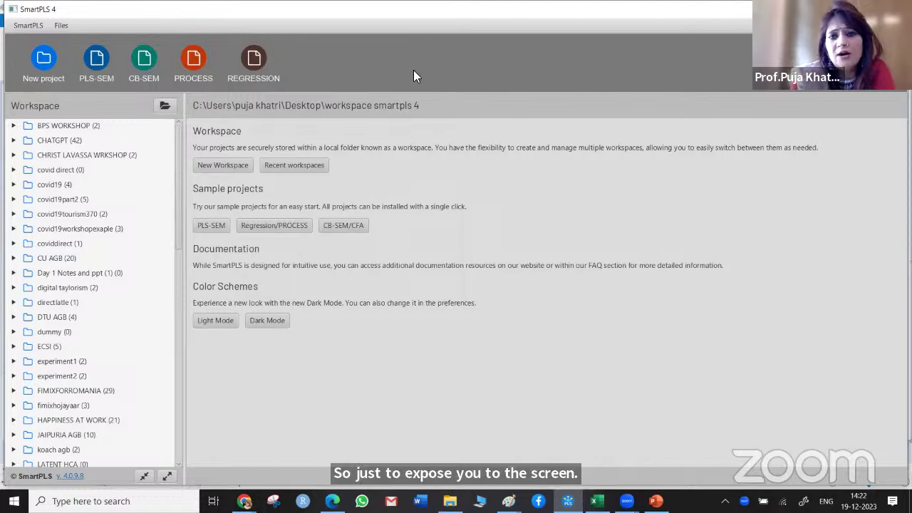
left_click(37, 29)
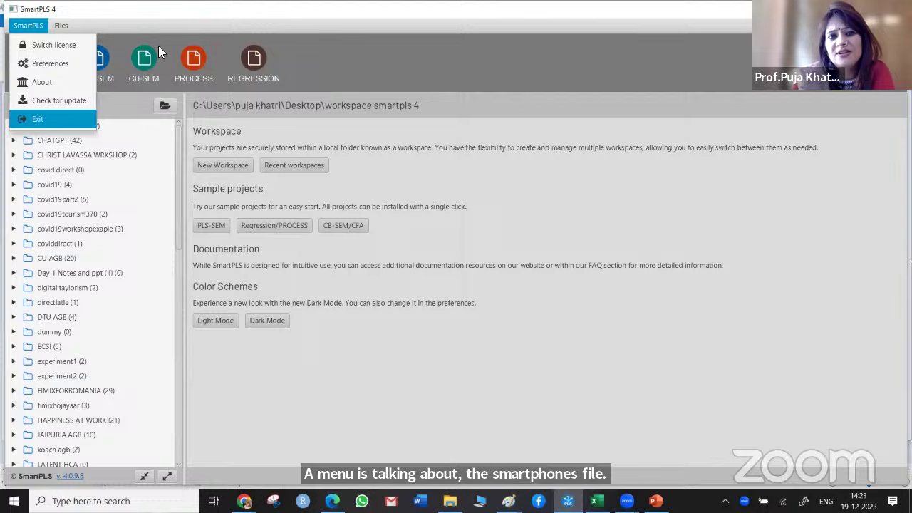
left_click(30, 30)
left_click(30, 30)
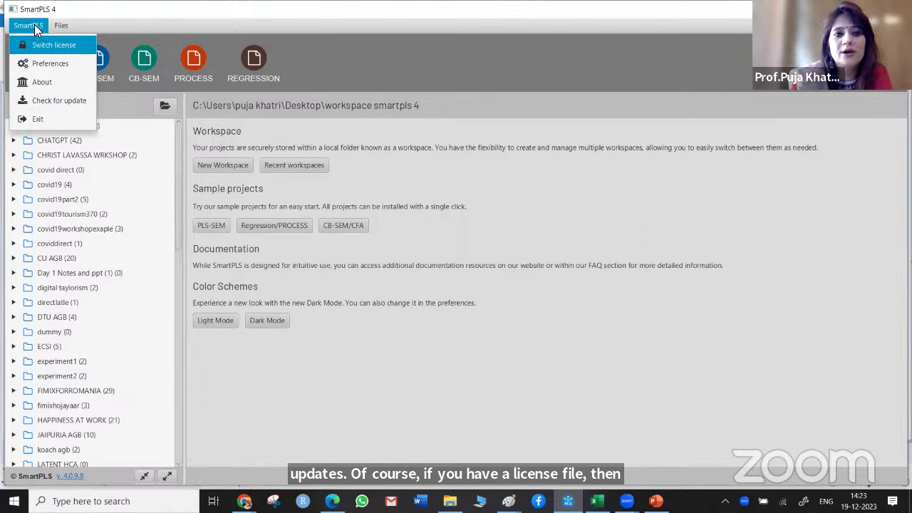
left_click(34, 27)
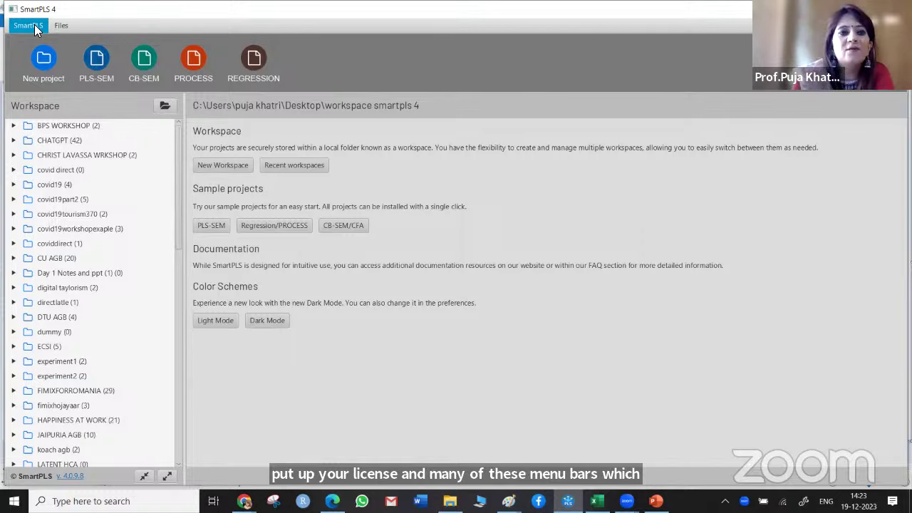
left_click(69, 27)
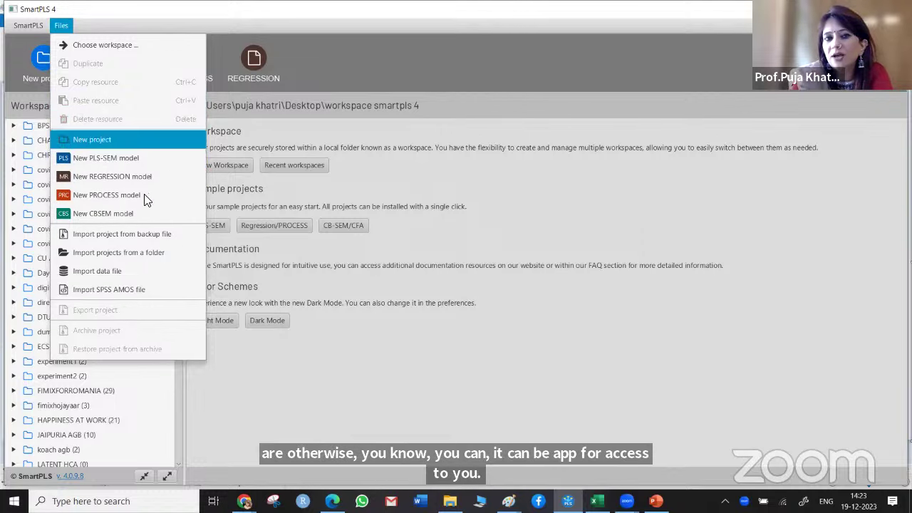
left_click(332, 53)
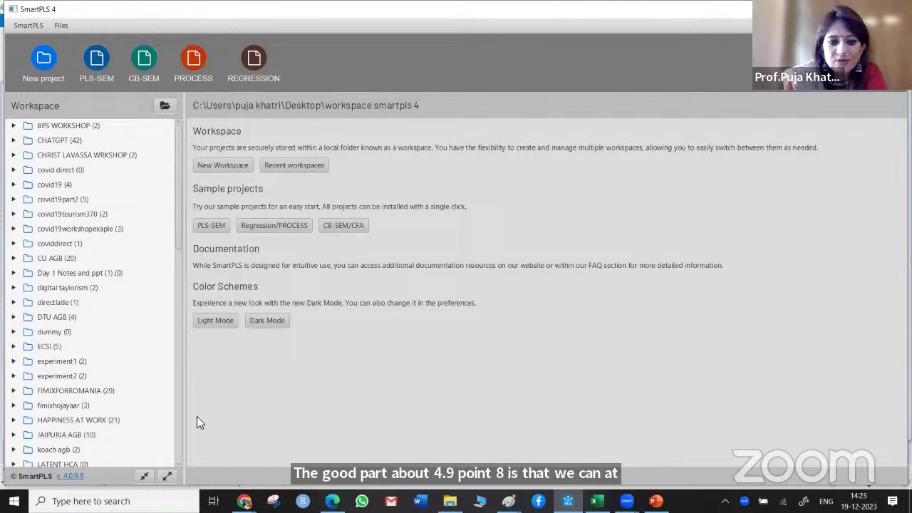
View the SmartPLS download page in Chrome and return to SmartPLS 4.
mouse_move(244, 501)
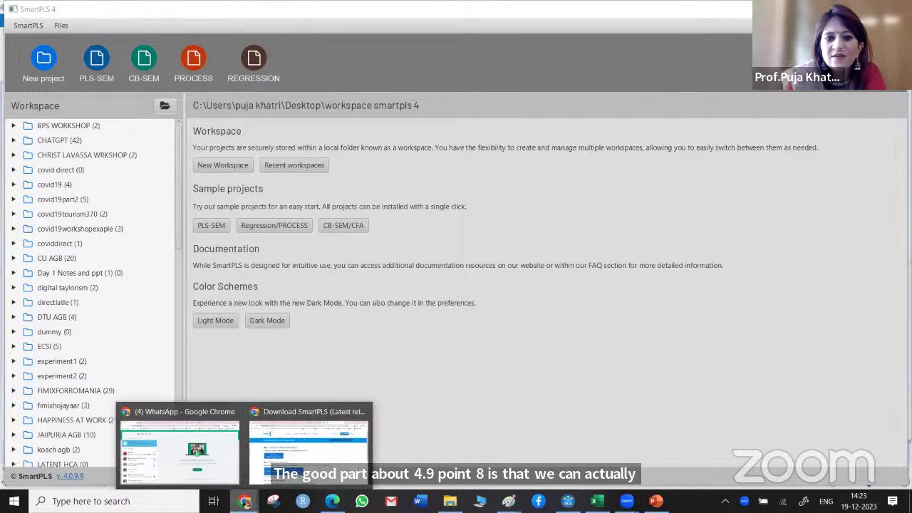
left_click(288, 452)
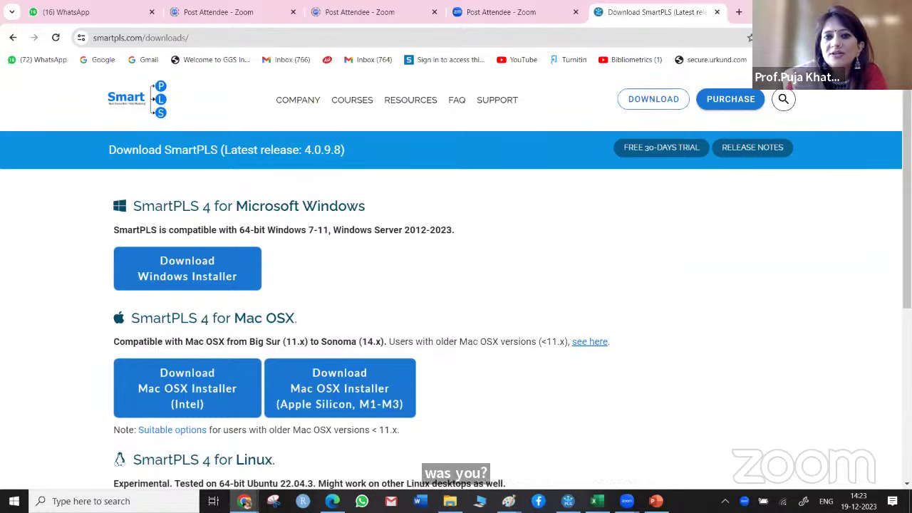
key("alt+Tab")
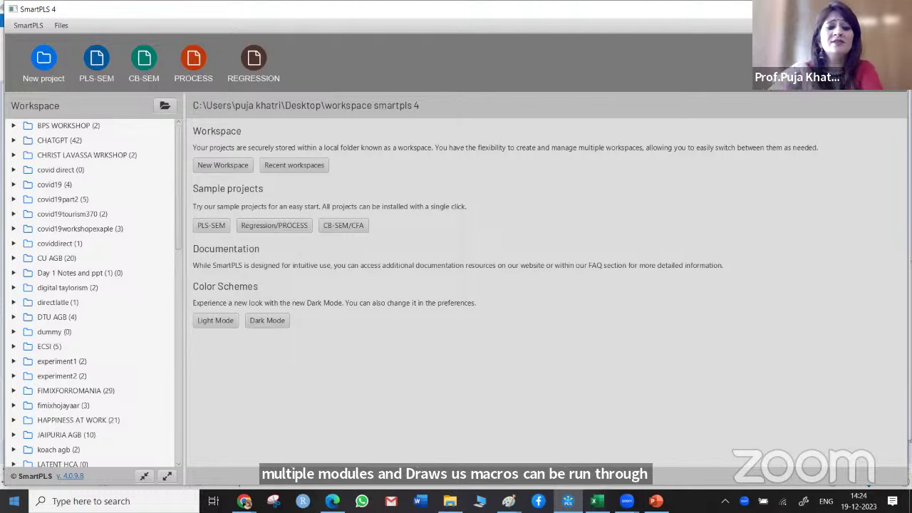
Inspect the model types offered when creating a new regression model and cancel without creating one.
left_click(260, 67)
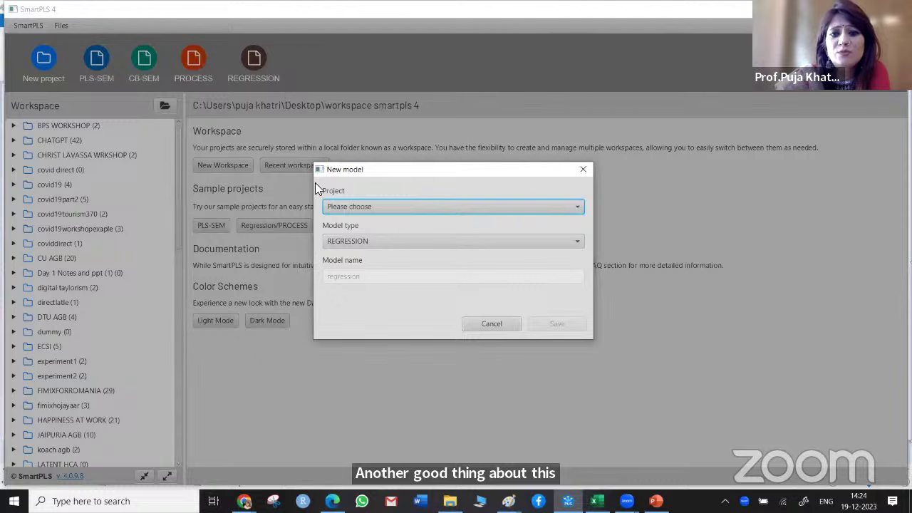
left_click(577, 246)
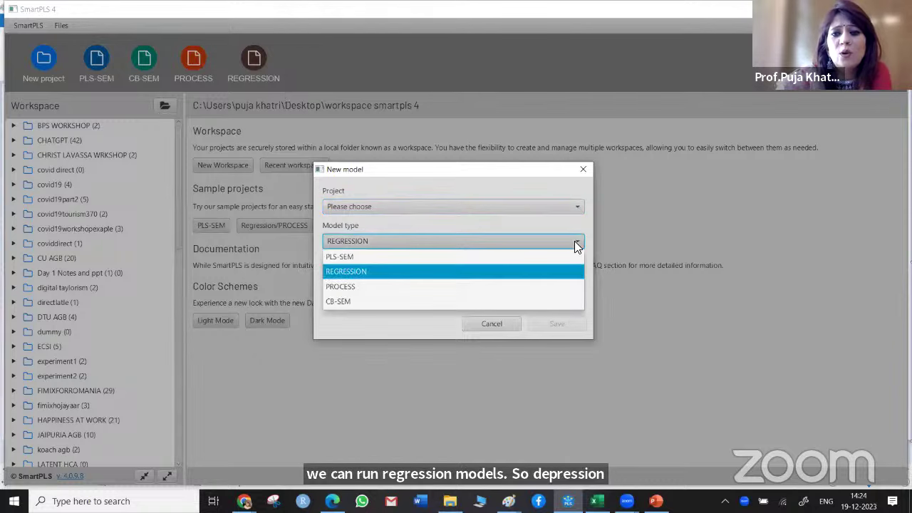
left_click(515, 325)
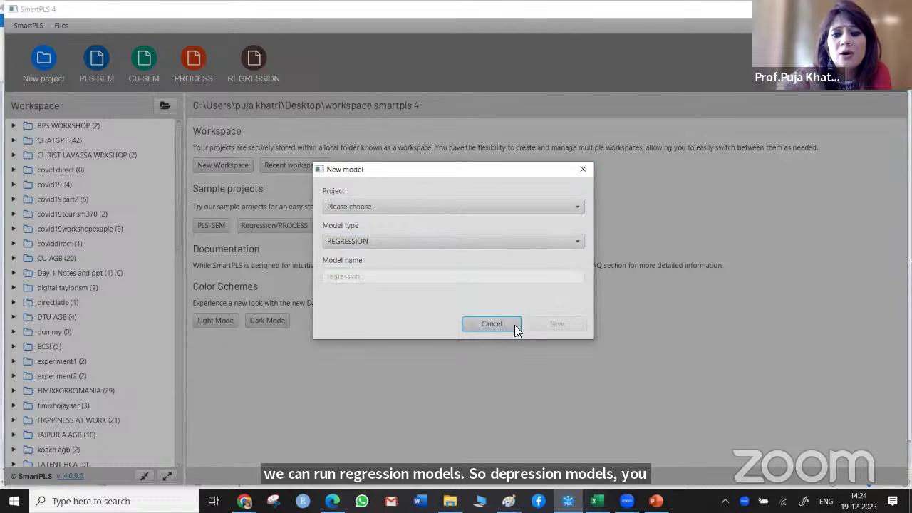
left_click(515, 325)
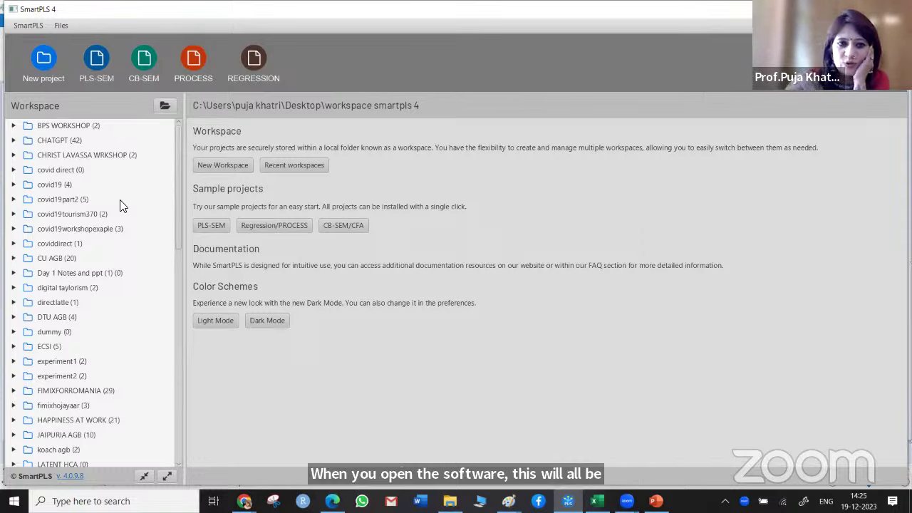
Create a new project named "ramanujan AGB" in the workspace.
scroll(119, 206, "down", 4)
scroll(120, 206, "down", 8)
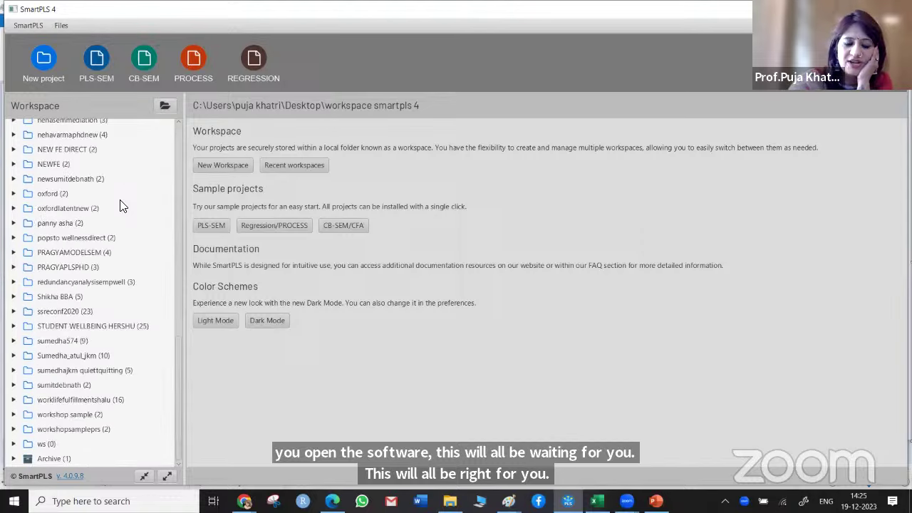
left_click(53, 62)
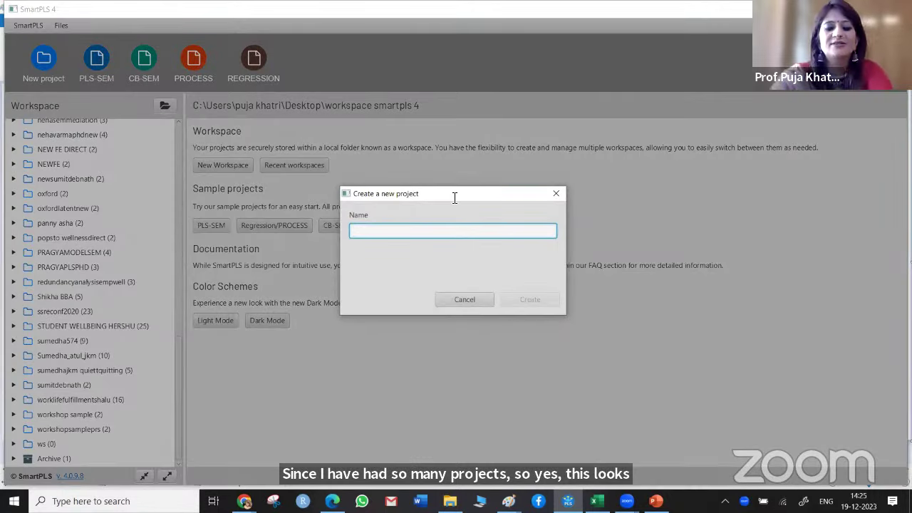
type("raman")
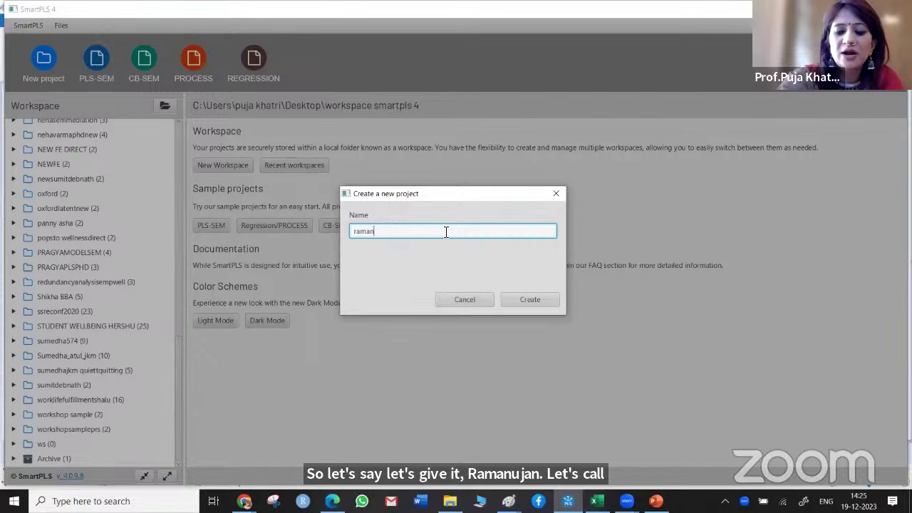
type("ujan")
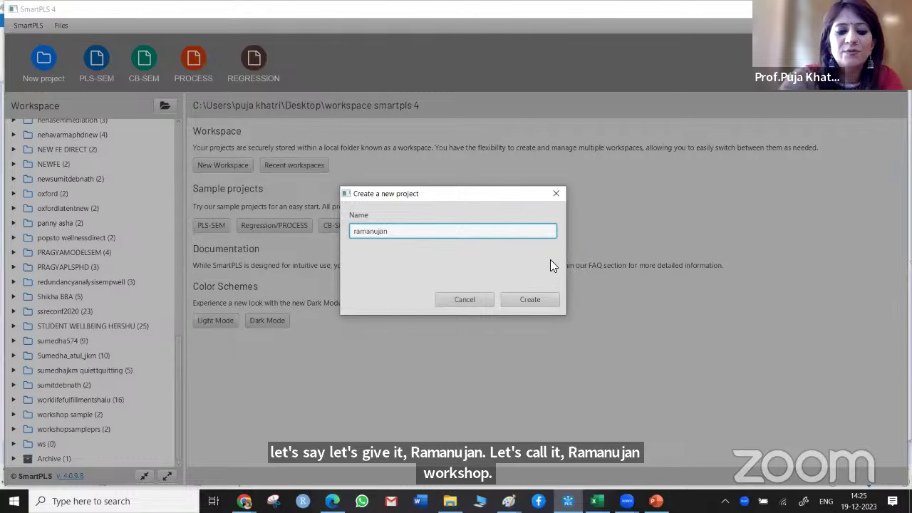
key("Caps_Lock")
type("AGB")
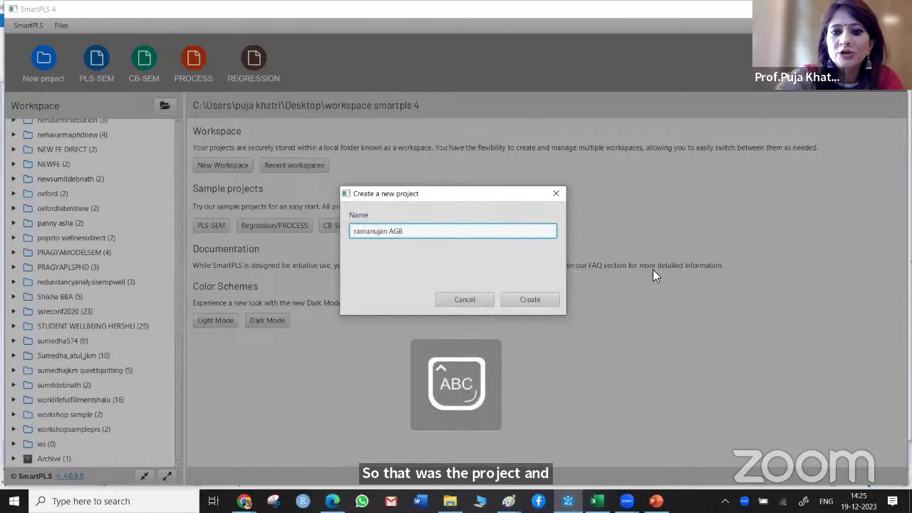
left_click(529, 300)
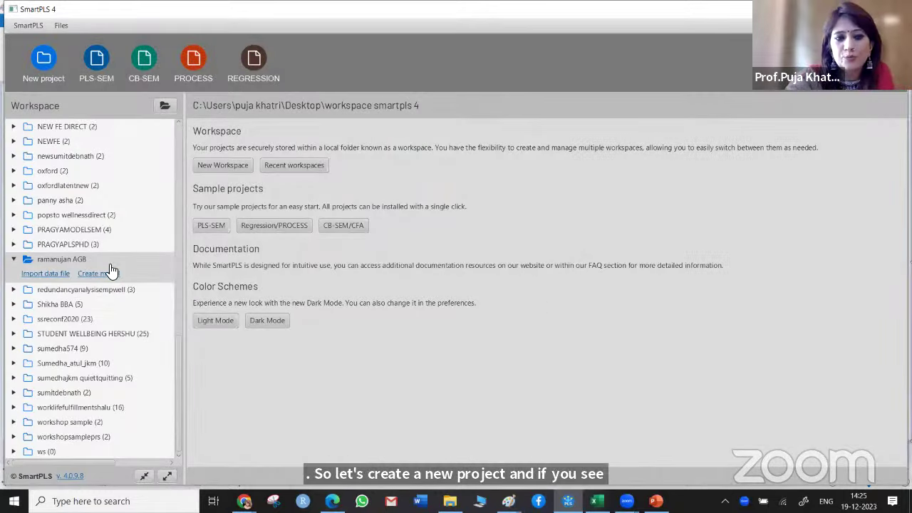
Choose "DATA SET FOR ALUM GIVING 584.csv" from the DAY2 folder as the data file to import into the ramanujan AGB project.
left_click(59, 280)
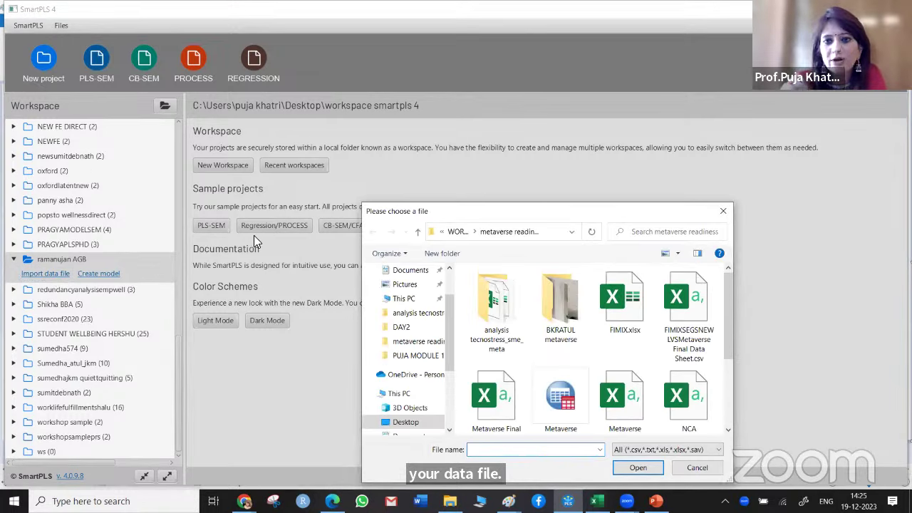
left_click(411, 327)
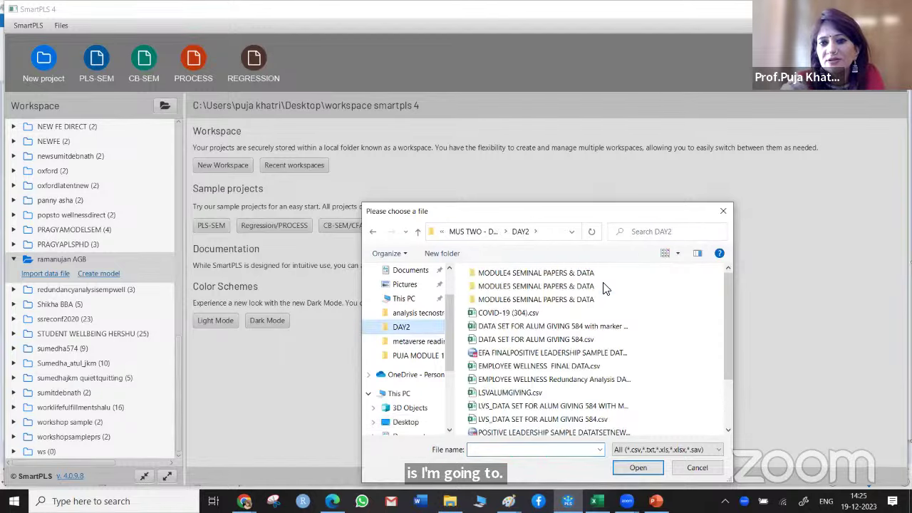
left_click(597, 327)
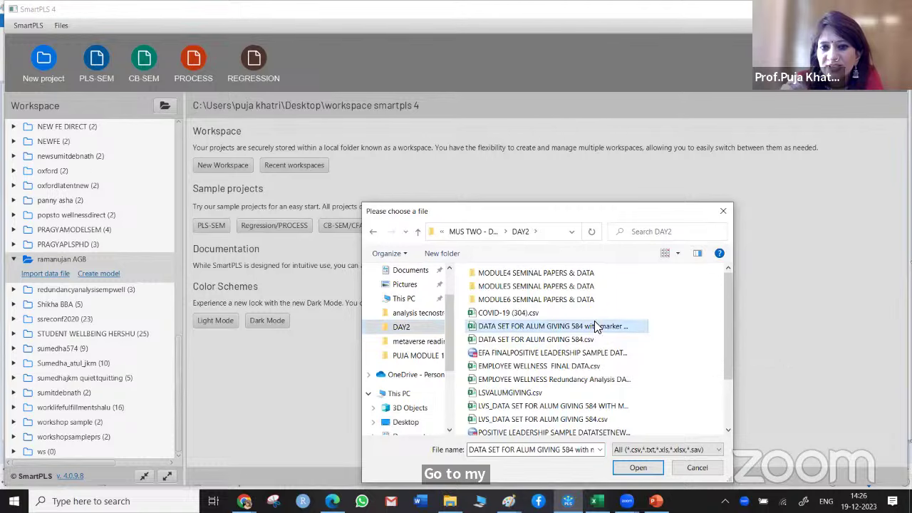
left_click(575, 341)
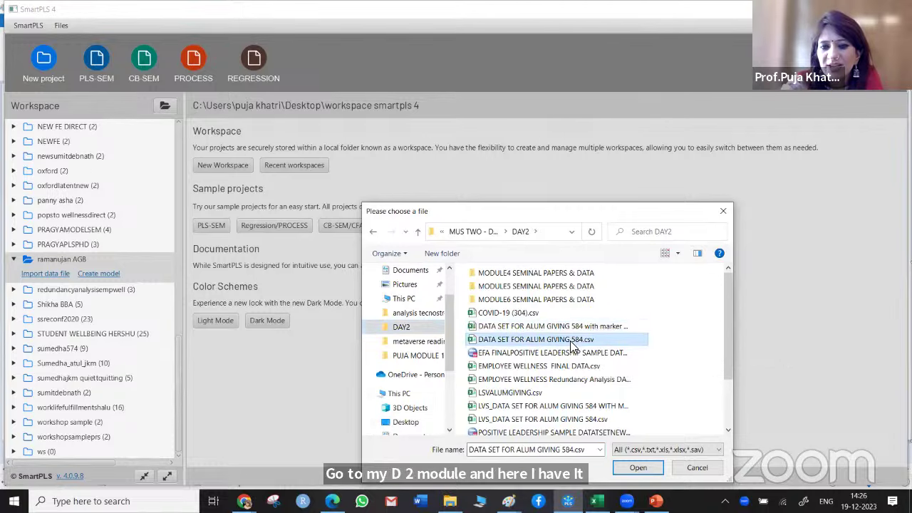
key("Return")
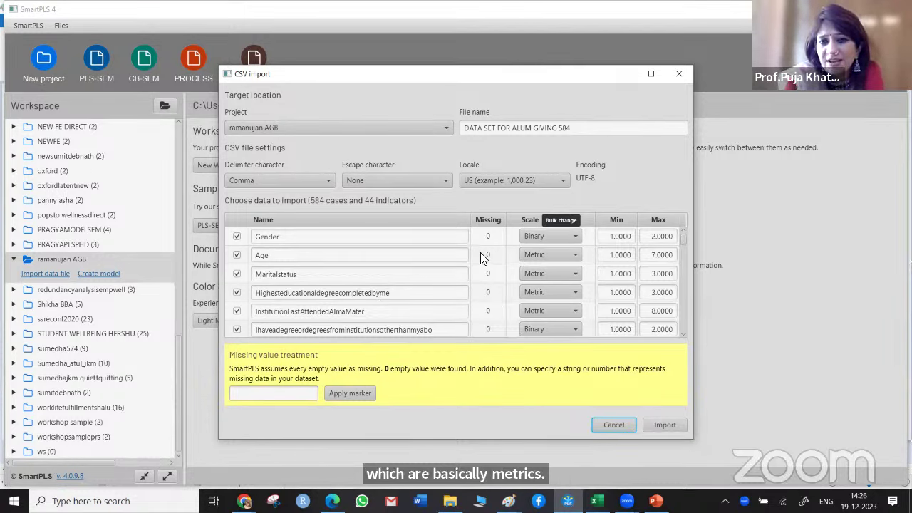
Try giving indicator ASAT_CA_3 the duplicate name ASAT_CA_2 in the CSV import list, and restore the name ASAT_CA_3.
scroll(485, 274, "down", 2)
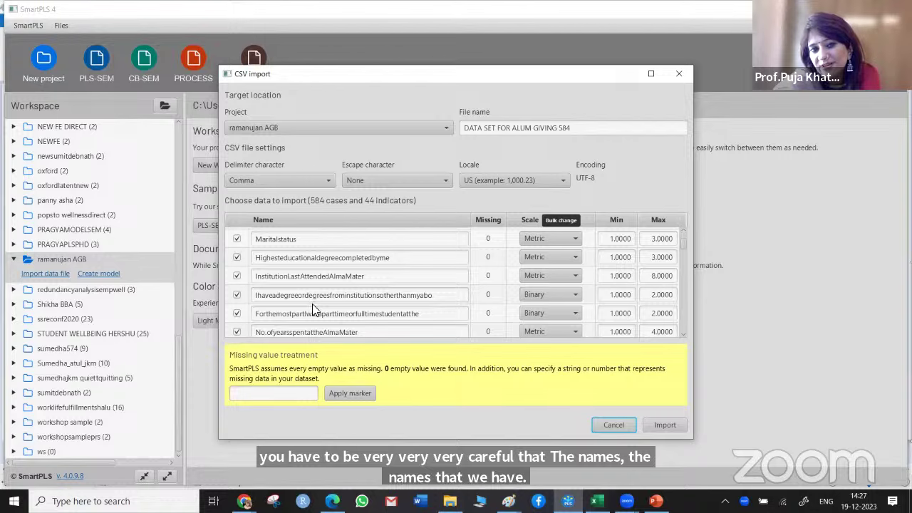
scroll(314, 309, "down", 3)
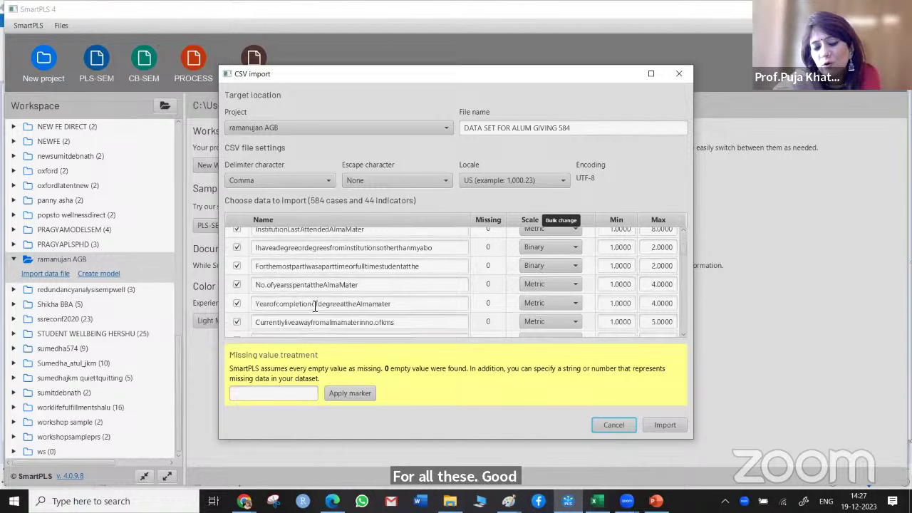
scroll(314, 306, "down", 3)
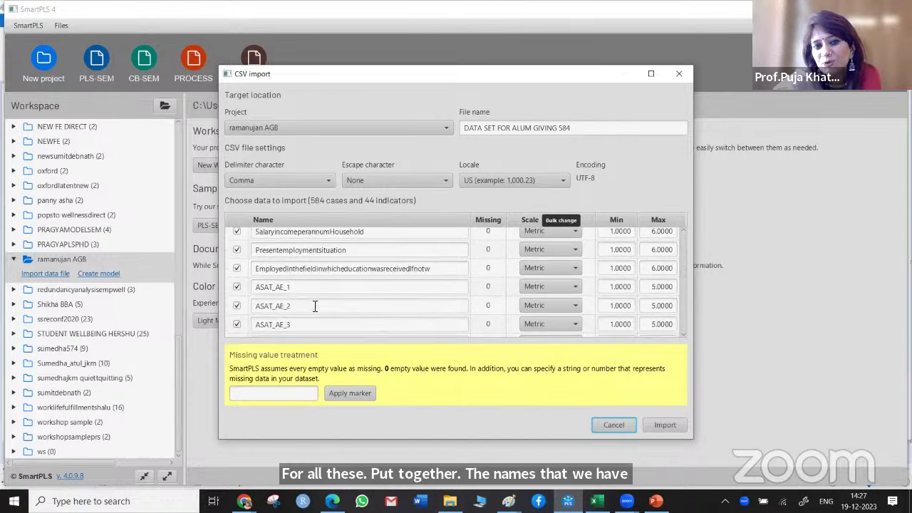
scroll(315, 305, "down", 3)
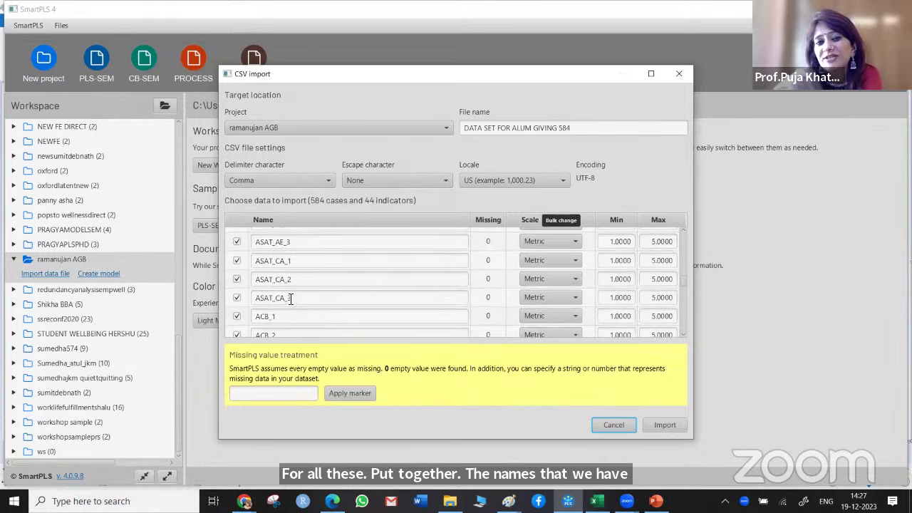
left_click(292, 299)
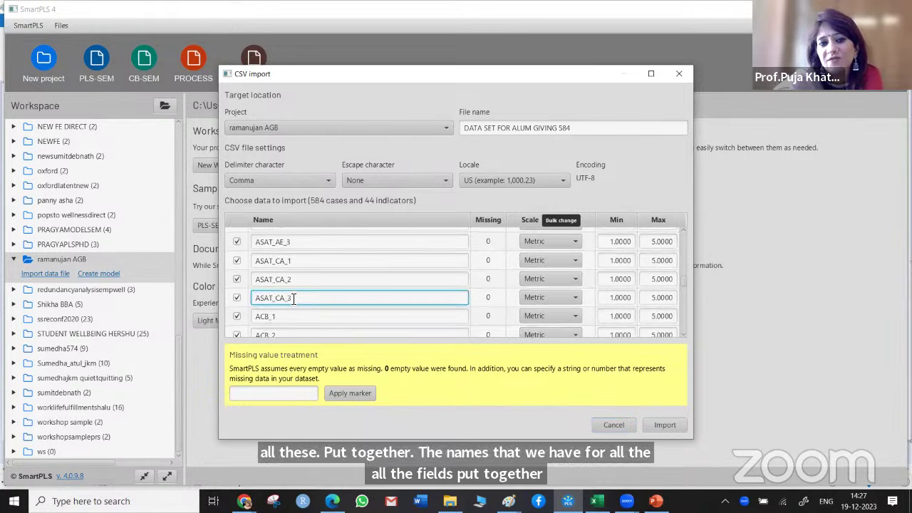
key("BackSpace")
type("2")
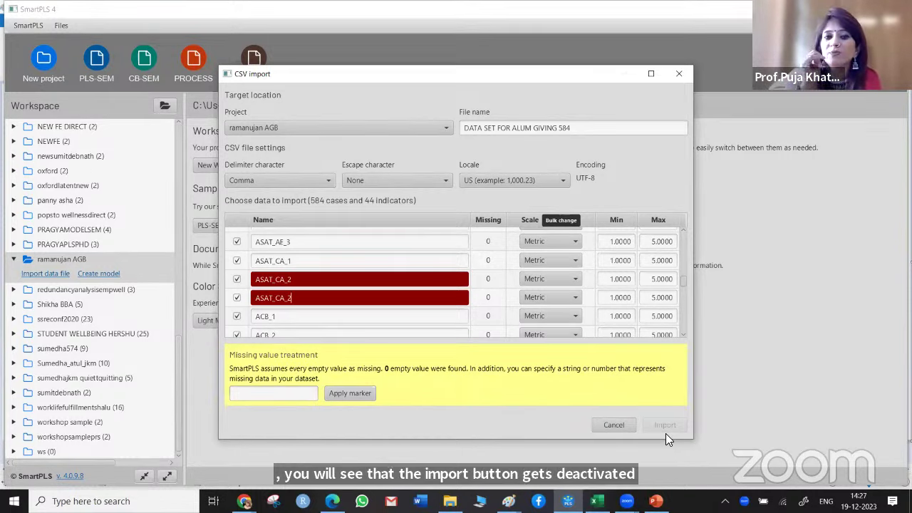
key("BackSpace")
type("3")
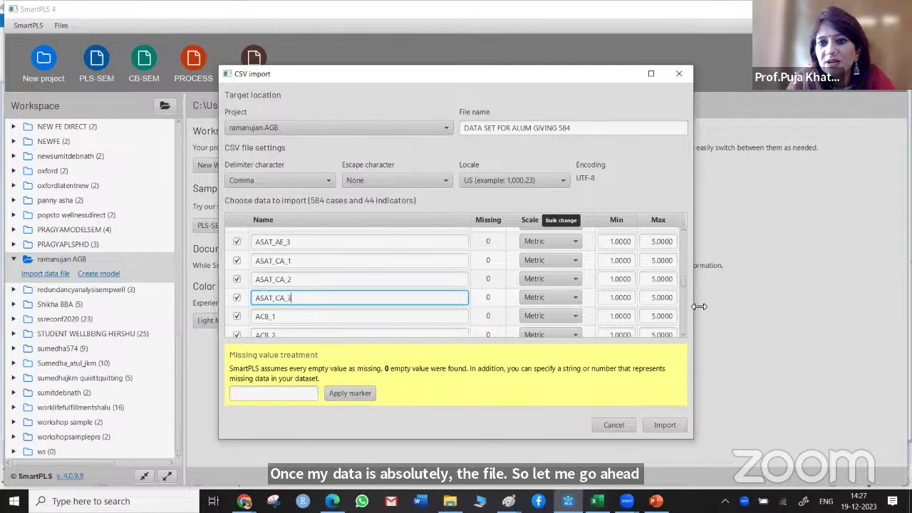
Import the alum giving data set into the project and view its indicator statistics through to excess kurtosis.
left_click(685, 329)
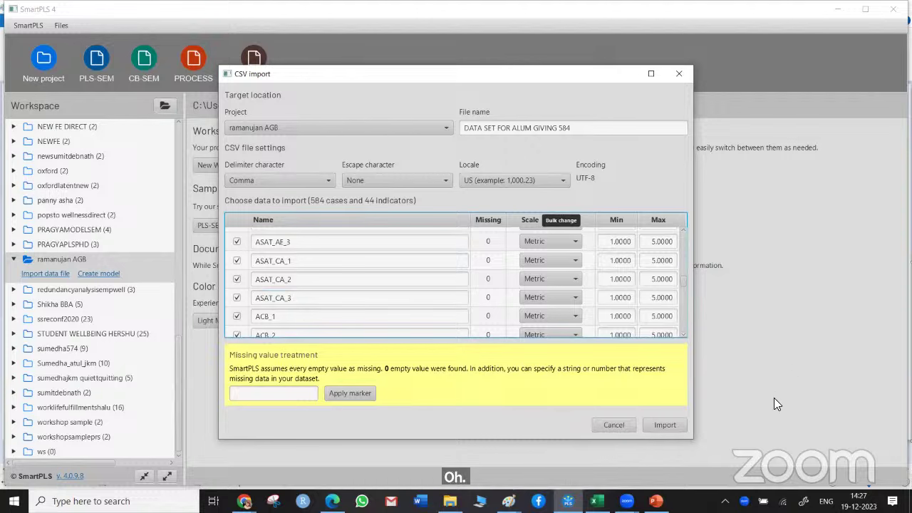
left_click(665, 425)
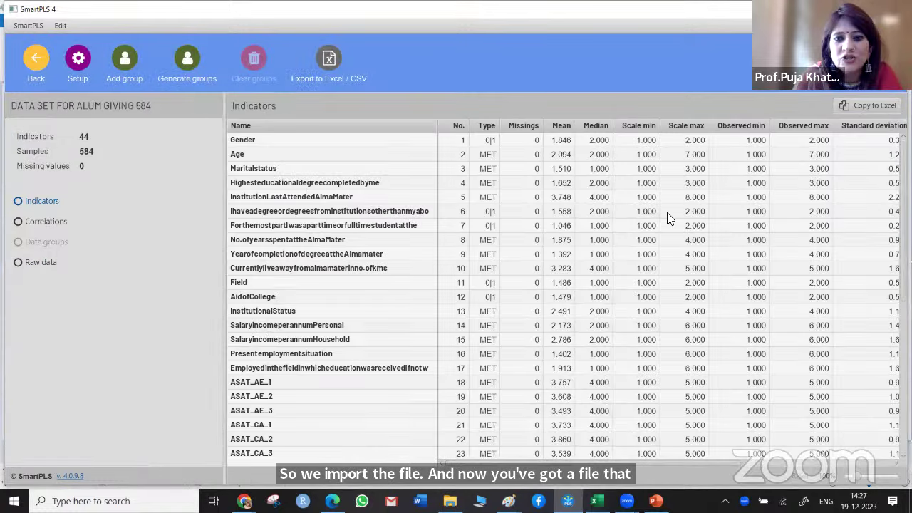
scroll(599, 233, "right", 3)
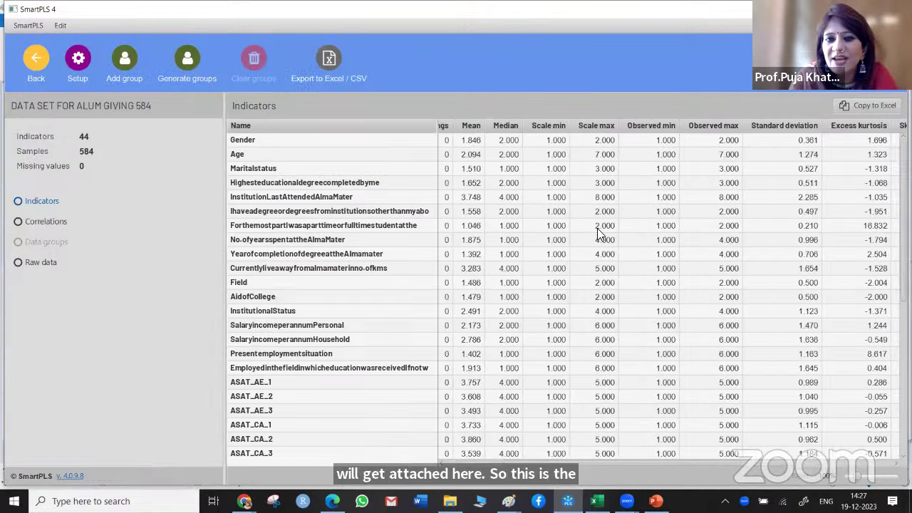
Examine the indicator statistics of the alum giving data set, from type through skewness and Cramér-von Mises p value, for all indicators.
scroll(599, 233, "left", 3)
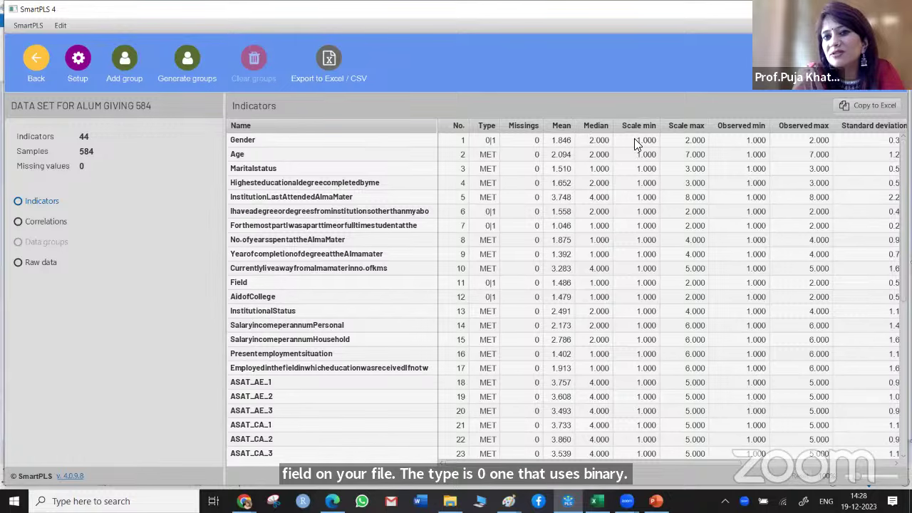
scroll(652, 140, "right", 5)
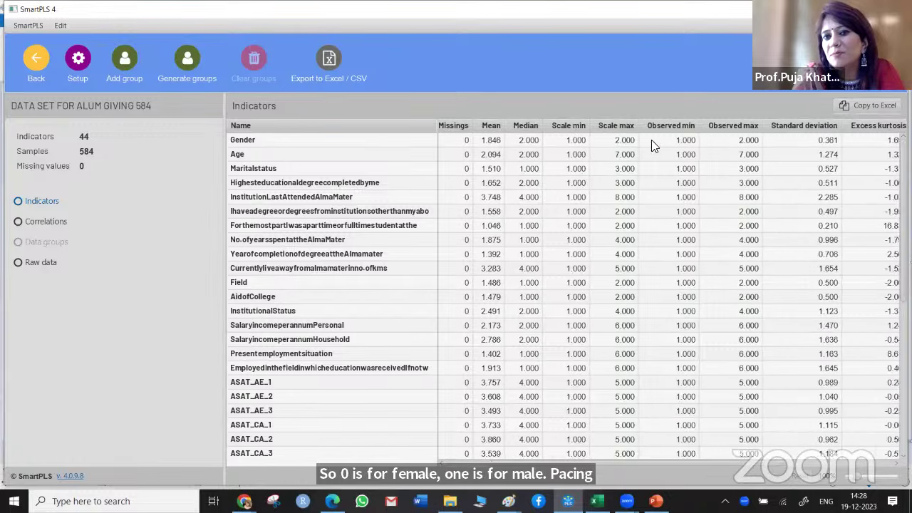
scroll(652, 143, "right", 3)
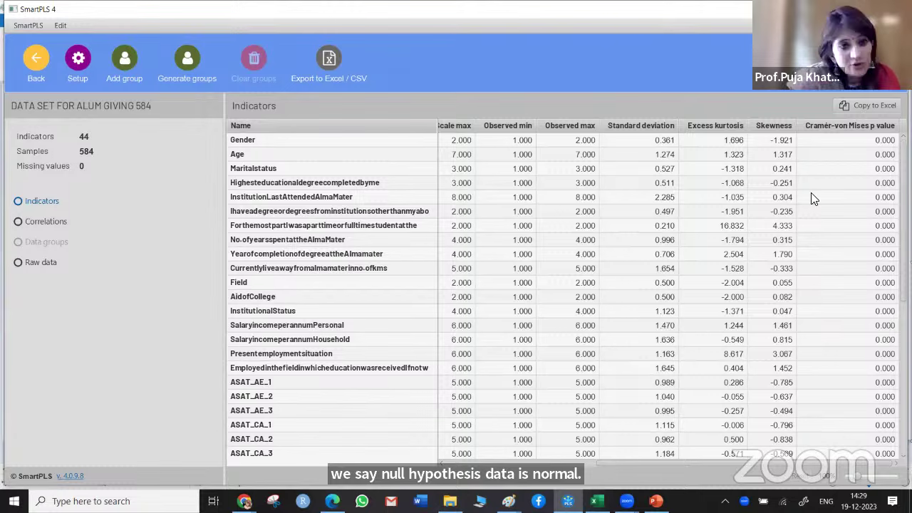
scroll(814, 200, "down", 3)
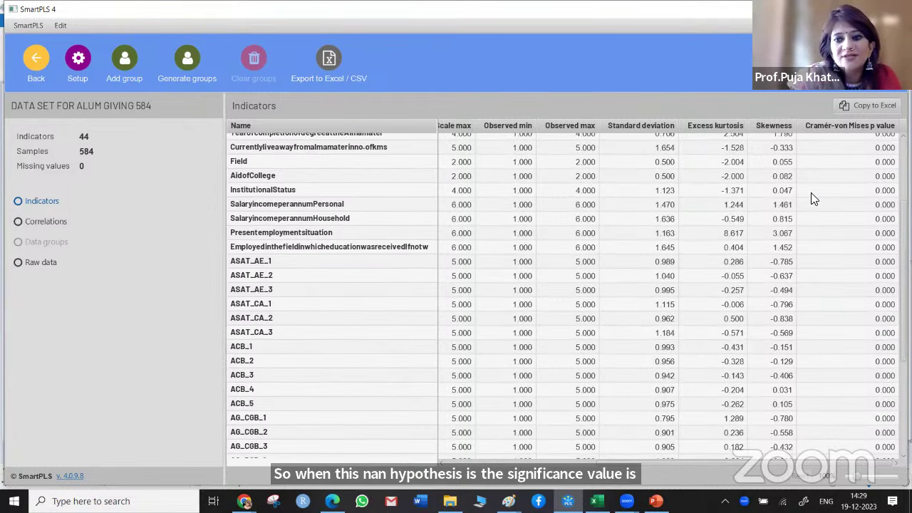
scroll(815, 199, "down", 5)
scroll(814, 199, "up", 8)
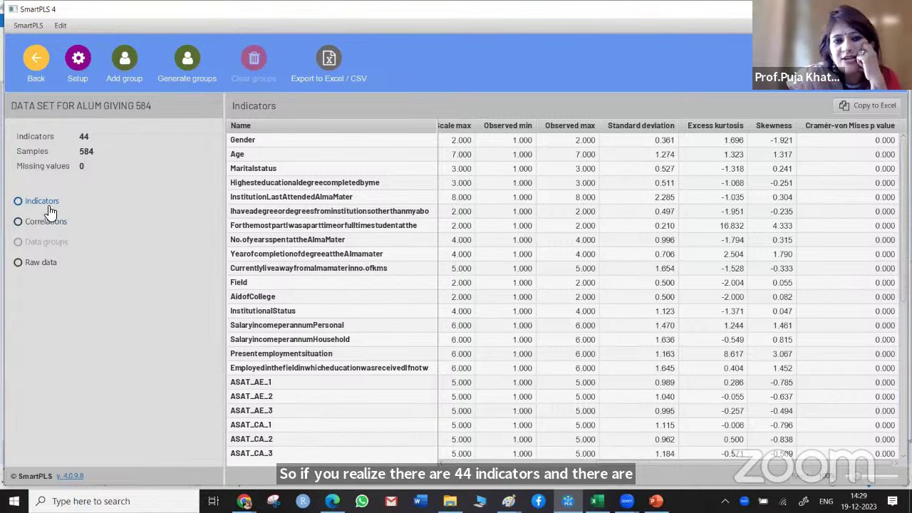
View the raw data of the alum giving data set across to the ASAT, ACB and AG_CGB item columns.
left_click(38, 264)
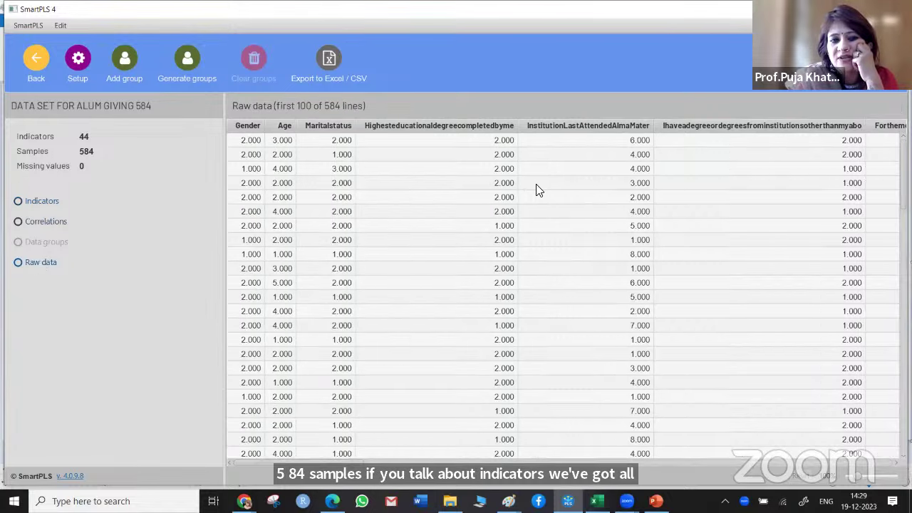
scroll(538, 189, "right", 10)
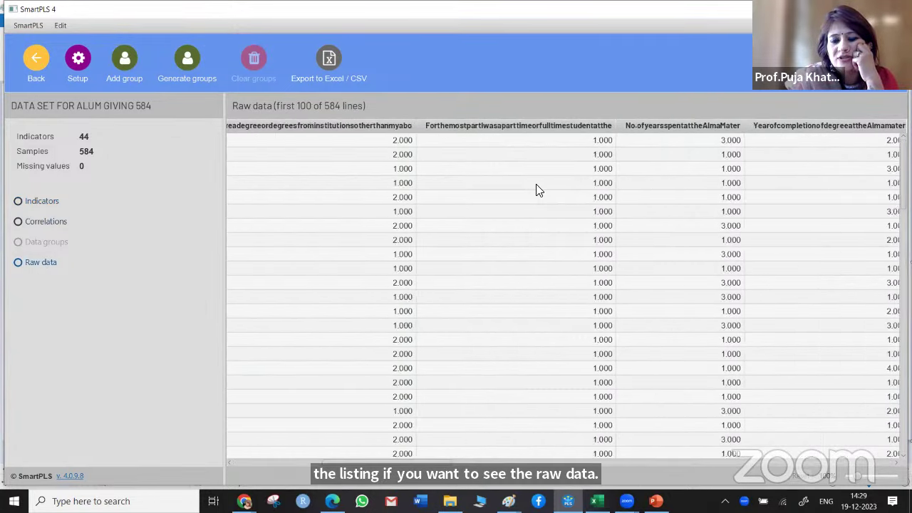
scroll(536, 188, "right", 6)
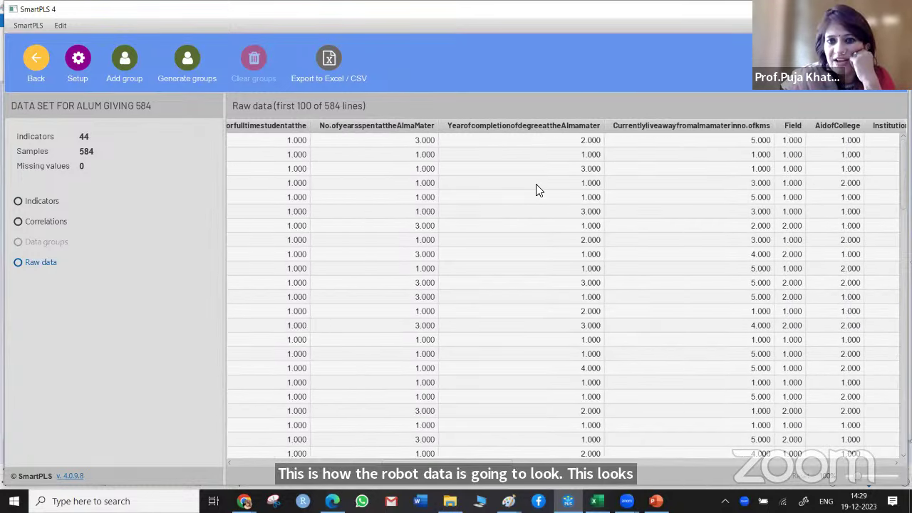
scroll(536, 188, "right", 12)
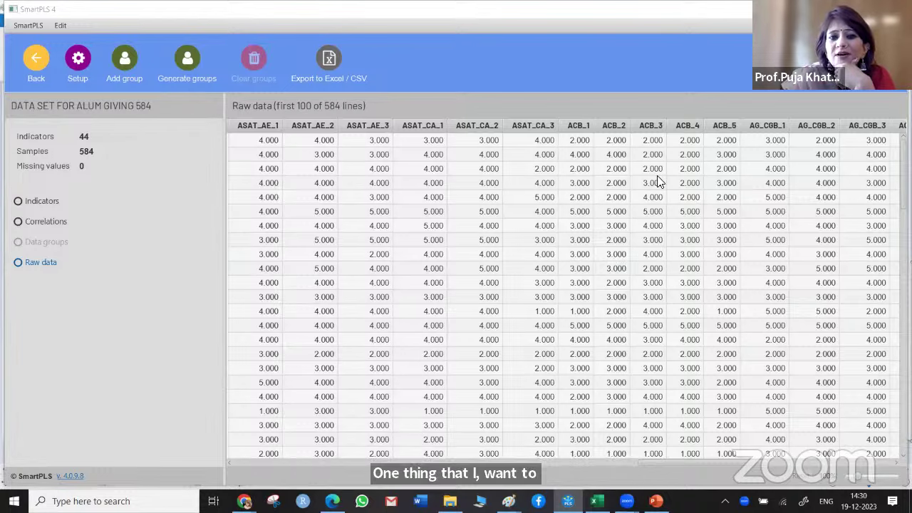
scroll(438, 189, "left", 3)
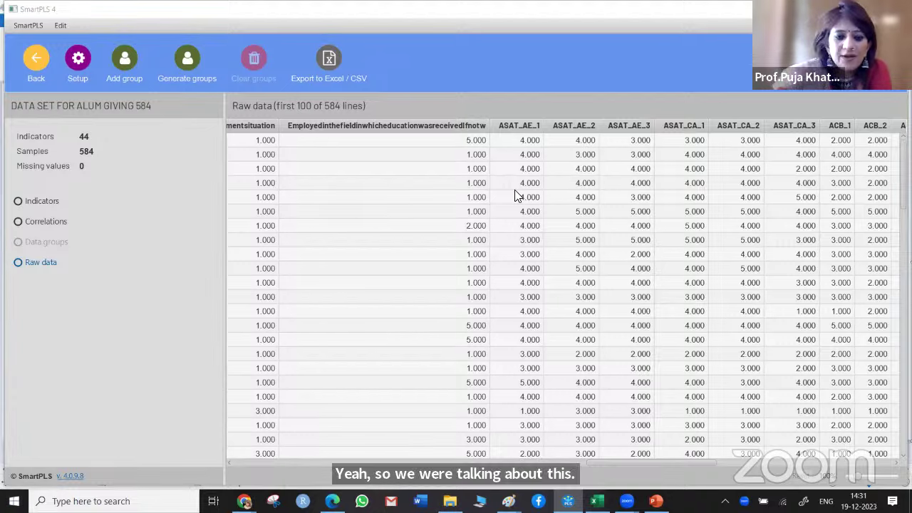
Switch to the Paint model diagram and handwrite the AE item codes in blue: q1 ASAT_AE_1, q2 ASAT_AE_2 and q3 ASAT_AE_3.
key("alt+Tab")
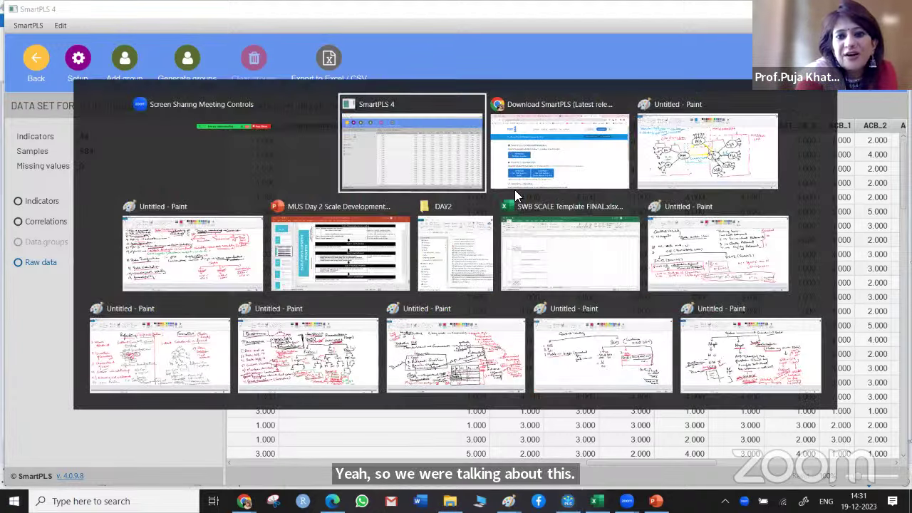
key("alt+Tab")
key("alt+Tab")
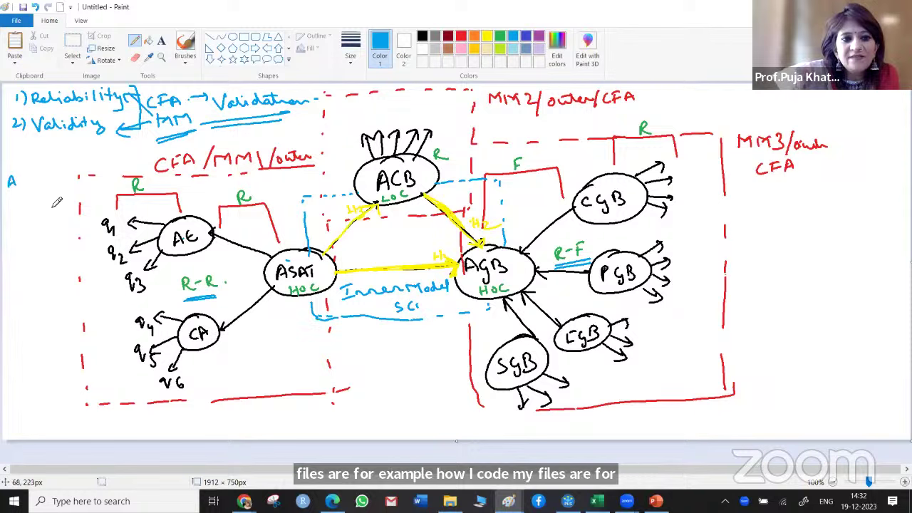
left_click_drag(114, 232, 98, 236)
left_click_drag(4, 151, 103, 143)
left_click_drag(105, 142, 107, 136)
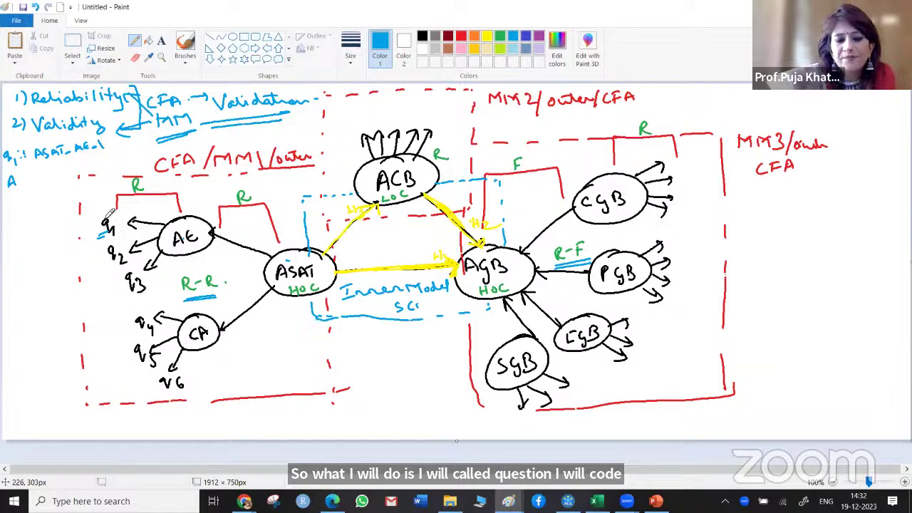
mouse_move(9, 176)
left_mouse_down()
mouse_move(27, 186)
mouse_move(30, 178)
mouse_move(105, 163)
left_mouse_up()
left_click_drag(107, 159, 113, 163)
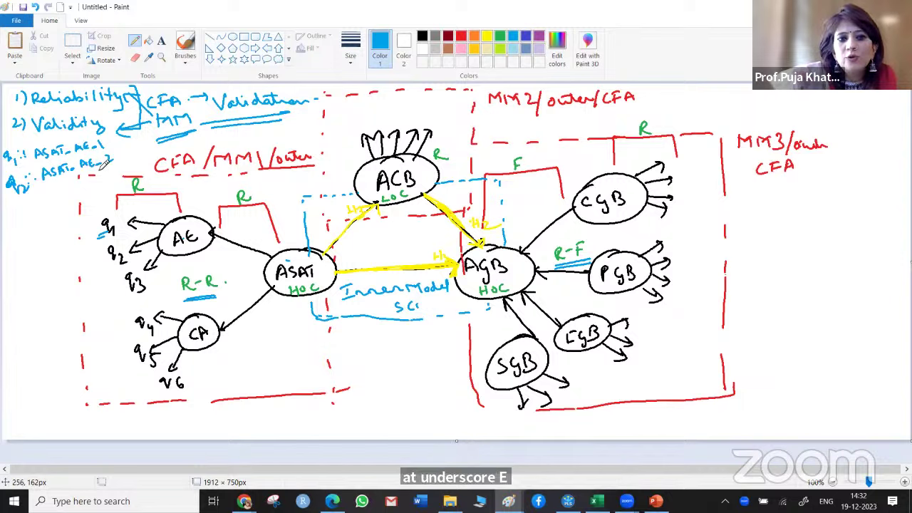
mouse_move(14, 205)
left_mouse_down()
mouse_move(44, 208)
mouse_move(48, 195)
mouse_move(126, 170)
left_mouse_up()
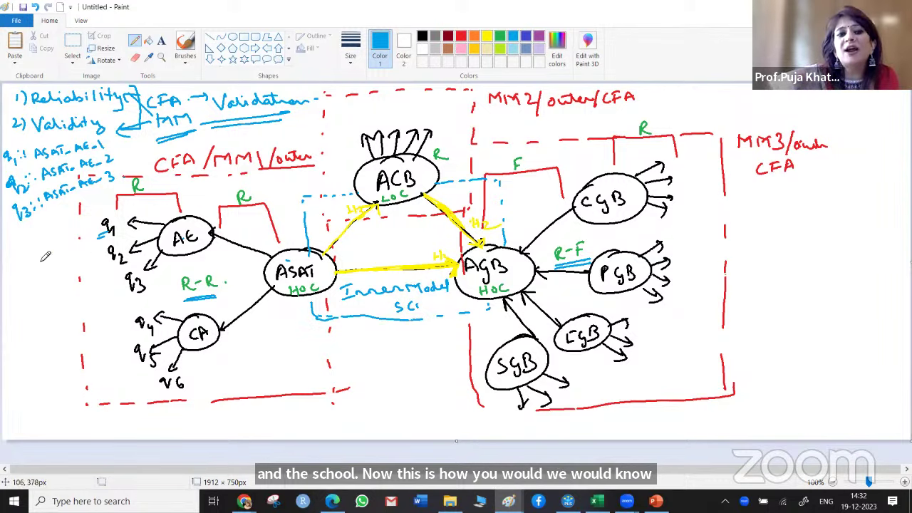
Handwrite the CA item codes below the AE codes: q4 ASAT_CA_1, q5 ASAT_CA_2 and q6 ASAT_CA_3.
left_click(12, 262)
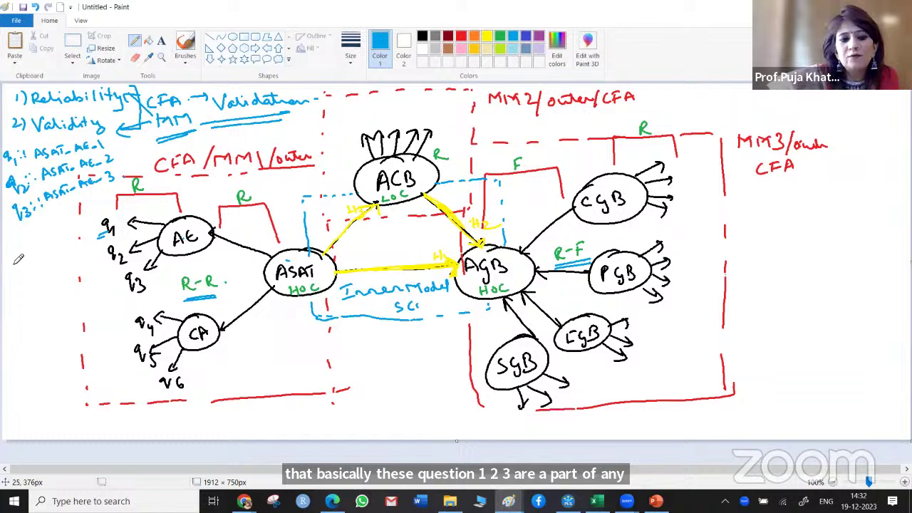
mouse_move(15, 262)
left_mouse_down()
mouse_move(31, 270)
mouse_move(32, 256)
mouse_move(94, 222)
left_mouse_up()
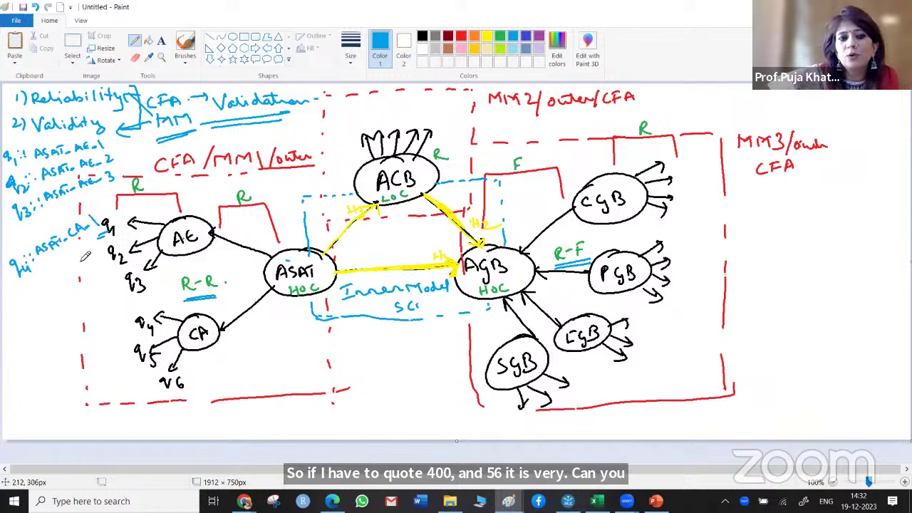
mouse_move(23, 288)
left_mouse_down()
mouse_move(49, 267)
mouse_move(115, 234)
left_mouse_up()
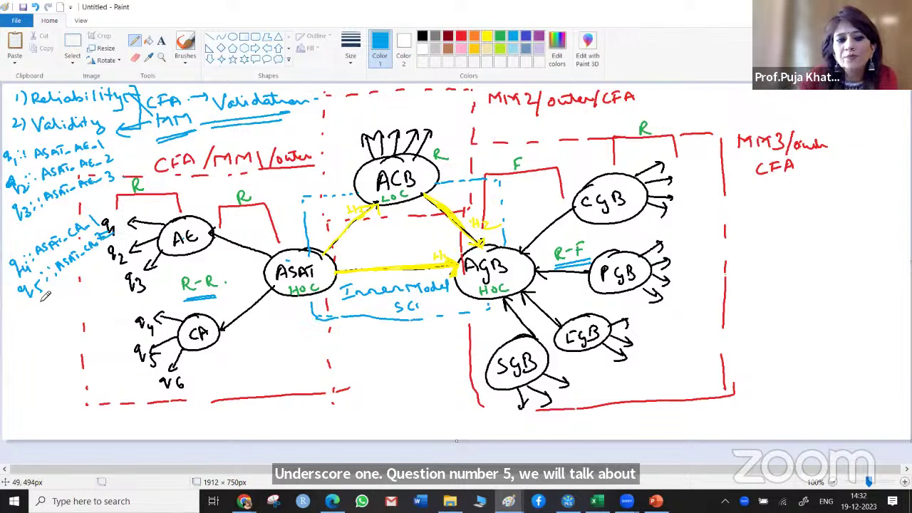
mouse_move(45, 298)
left_mouse_down()
mouse_move(20, 321)
mouse_move(34, 325)
mouse_move(33, 308)
mouse_move(45, 313)
mouse_move(63, 293)
mouse_move(49, 295)
mouse_move(62, 298)
mouse_move(108, 265)
left_mouse_up()
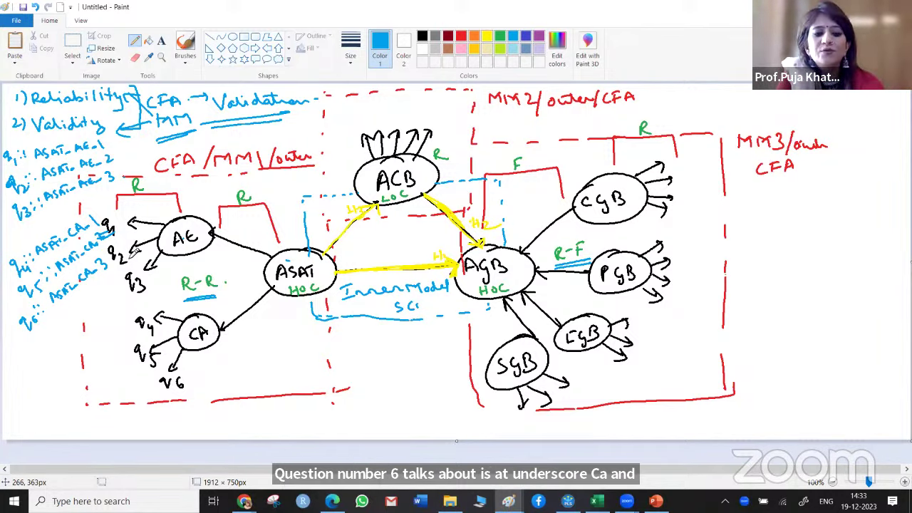
Switch back to SmartPLS and review the coded item names in the data set's indicator list, from ASAT_AE_1 to the AG_FGB items.
key("alt+Tab")
key("alt+Tab")
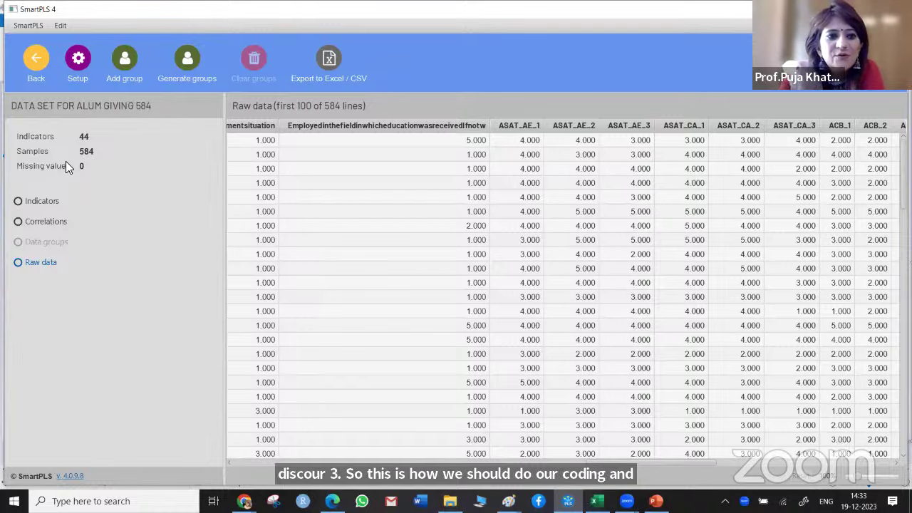
left_click(19, 201)
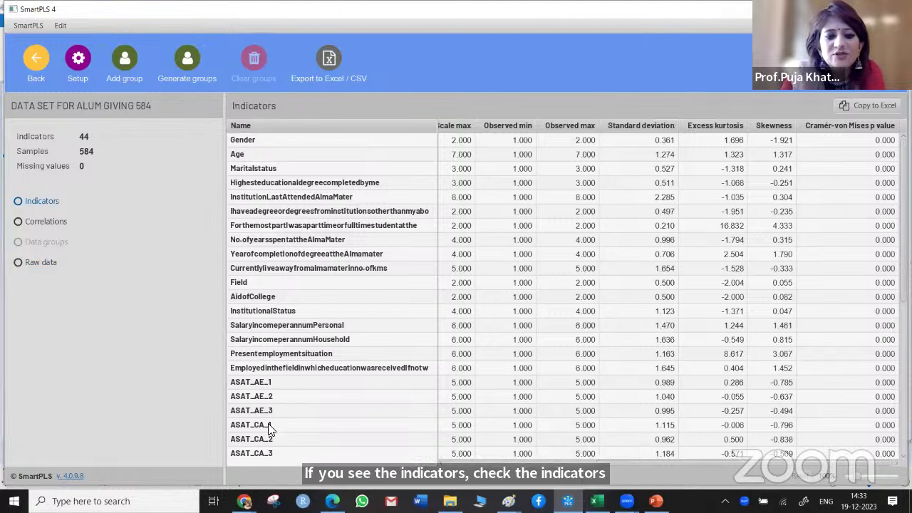
left_click(505, 399)
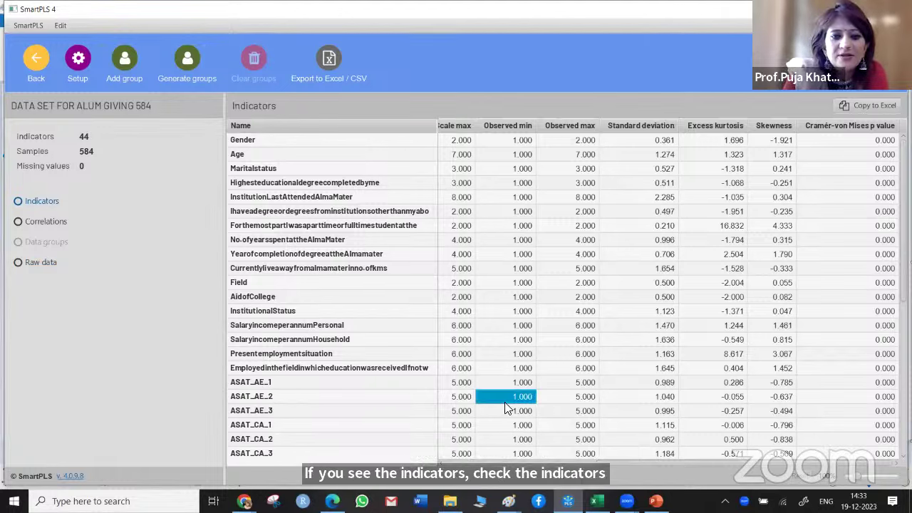
scroll(472, 345, "down", 6)
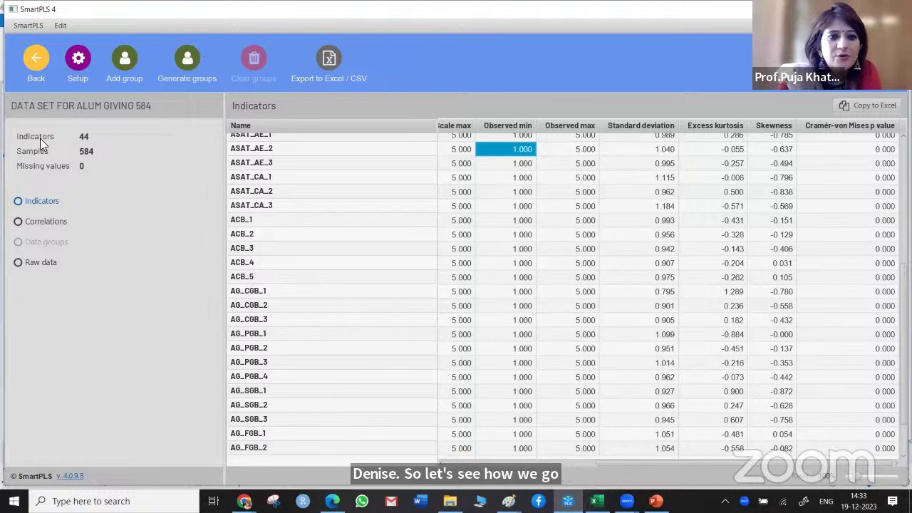
Examine the indicator correlation matrix across all columns, from Gender through the ASAT, ACB and AG items to AG_GLO1.
left_click(47, 221)
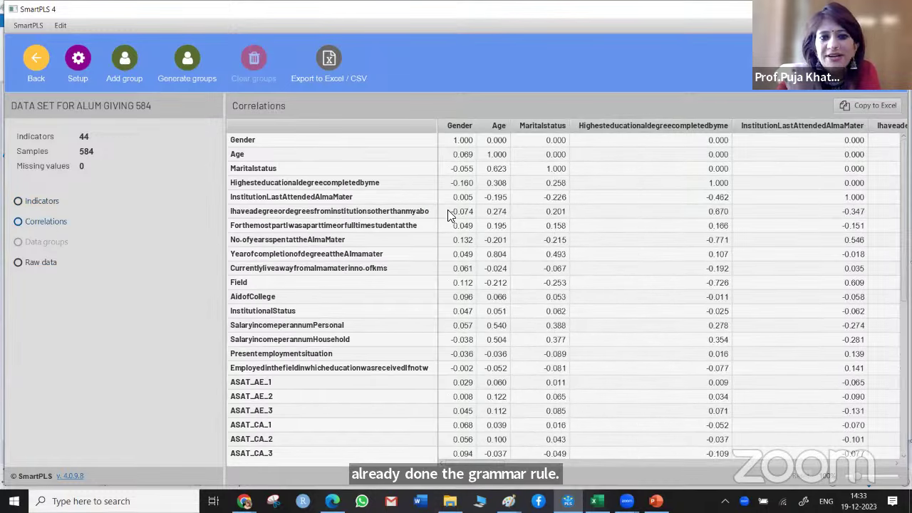
scroll(618, 278, "down", 7)
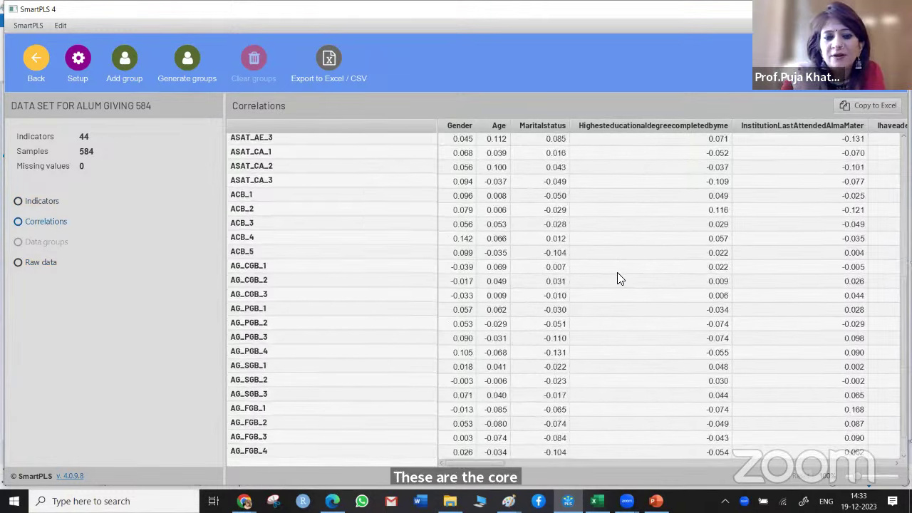
scroll(617, 279, "right", 6)
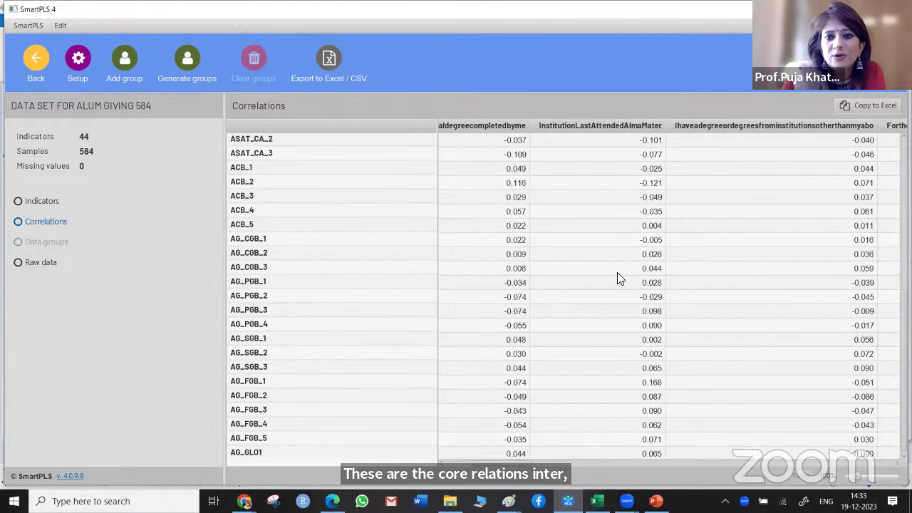
scroll(617, 279, "right", 6)
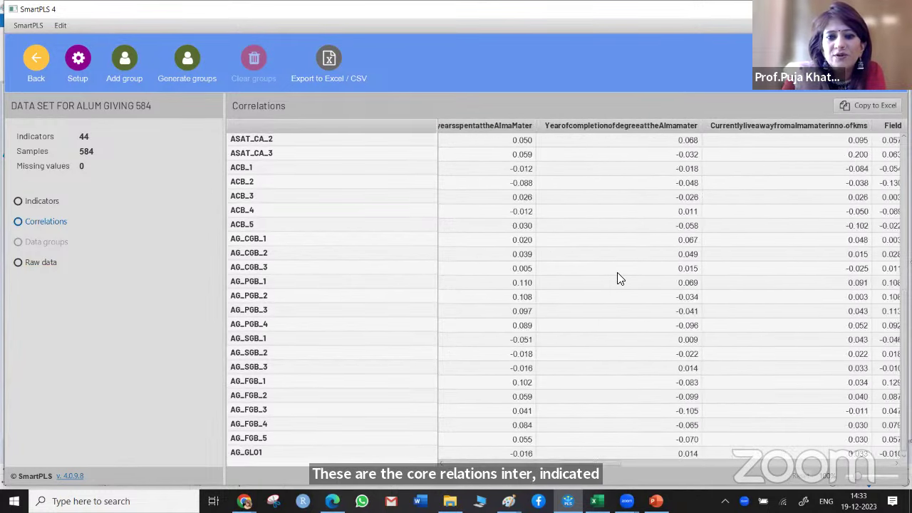
scroll(619, 278, "right", 8)
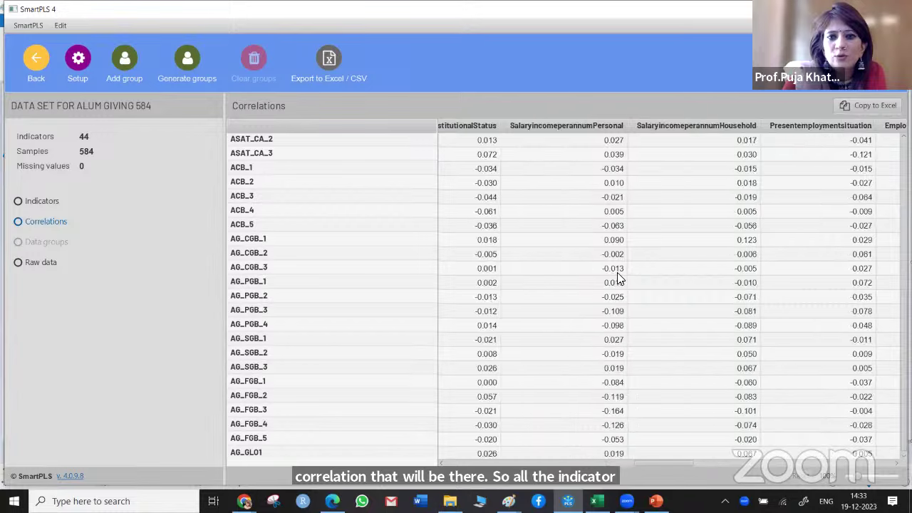
scroll(617, 278, "right", 6)
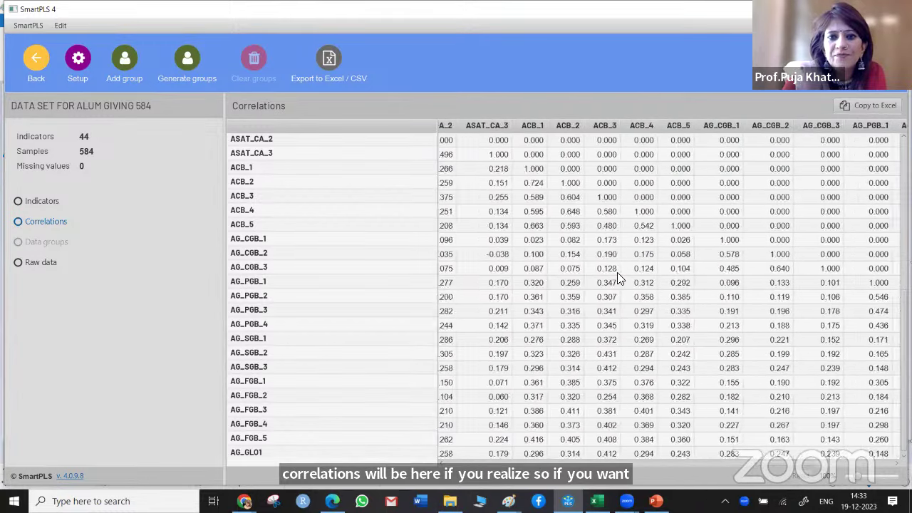
scroll(617, 279, "left", 4)
scroll(617, 278, "left", 3)
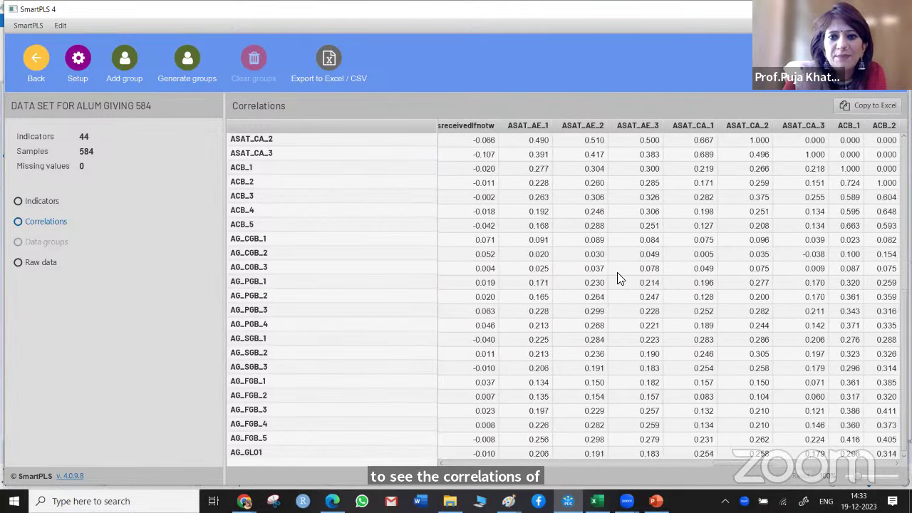
scroll(617, 279, "right", 2)
scroll(618, 278, "right", 2)
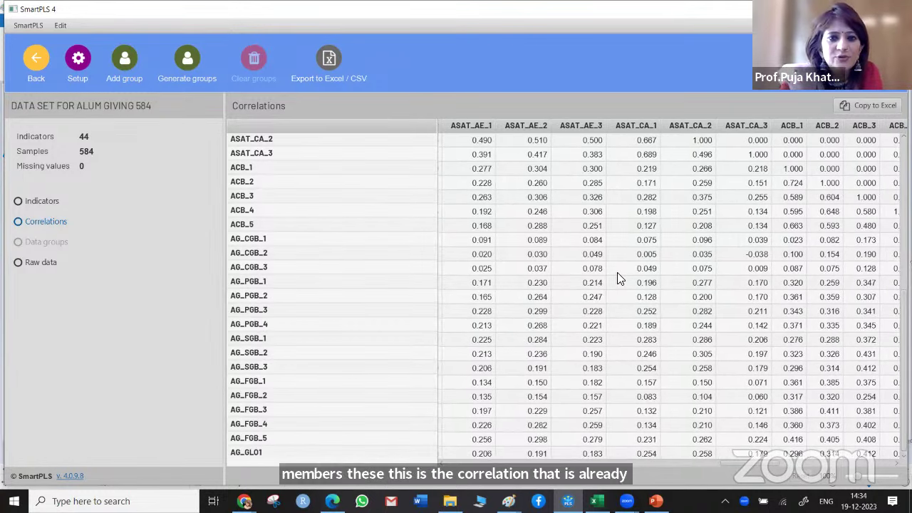
scroll(524, 269, "right", 5)
scroll(523, 268, "right", 5)
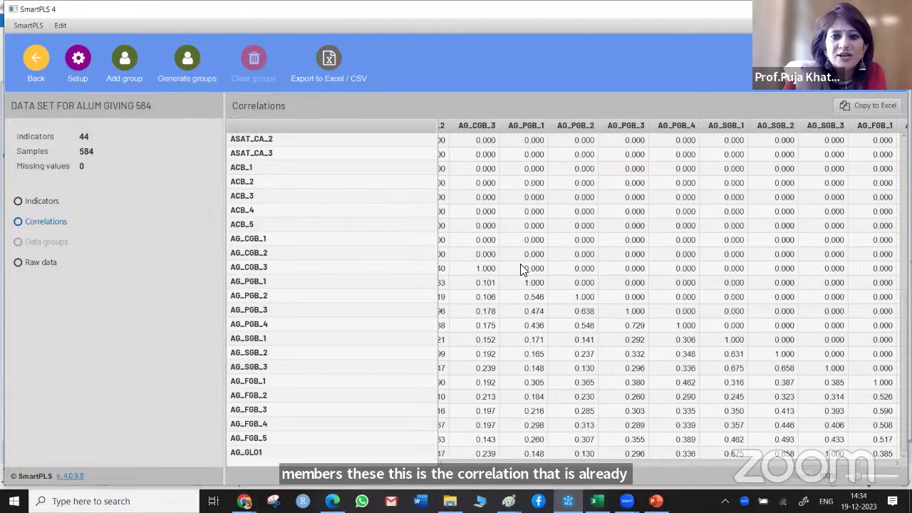
scroll(523, 269, "right", 2)
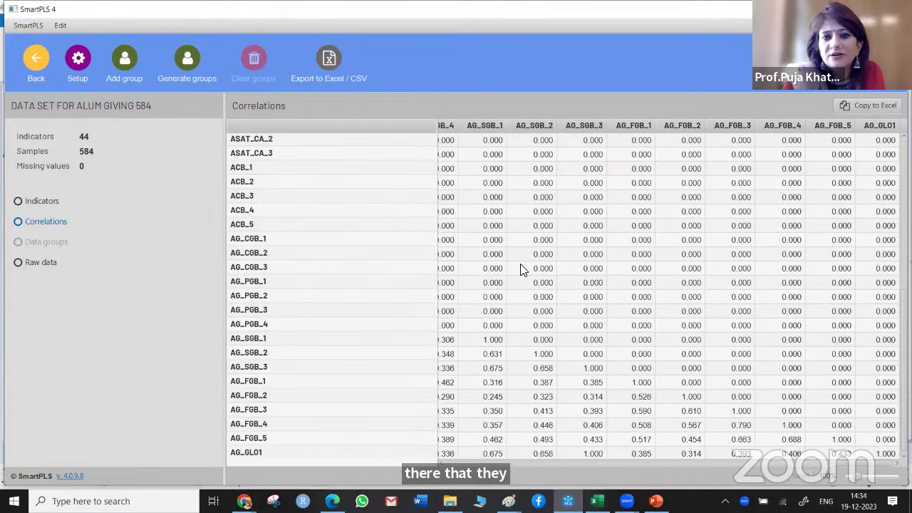
Leave the data view, create a PLS-SEM model named AGB in the ramanujan AGB project, and widen its drawing canvas.
left_click(29, 61)
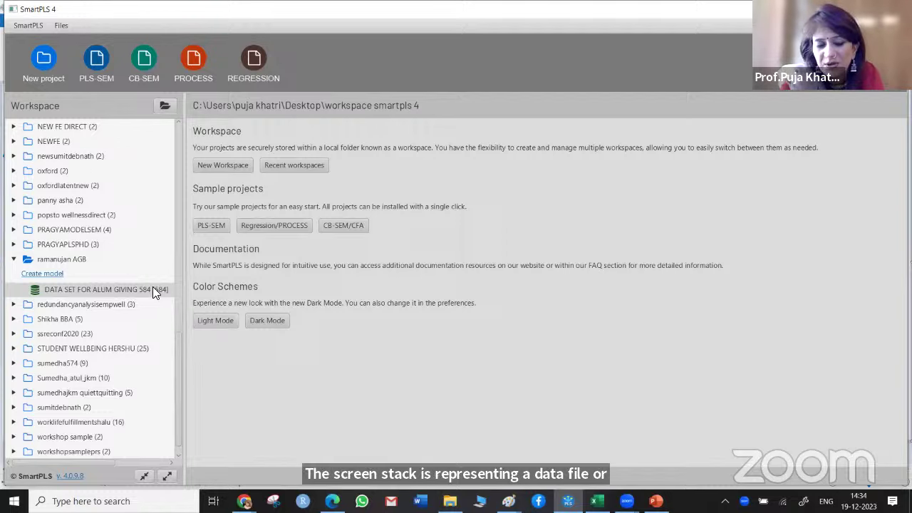
left_click(45, 277)
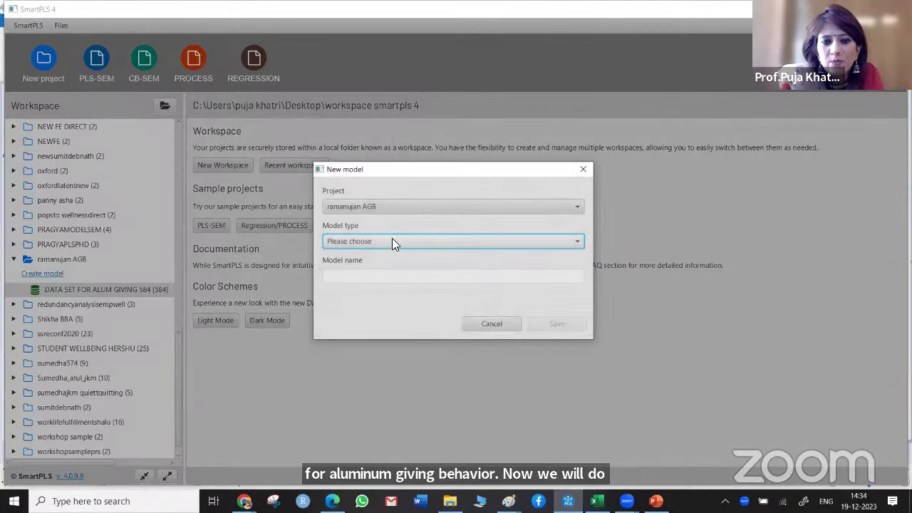
left_click(392, 241)
left_click(361, 257)
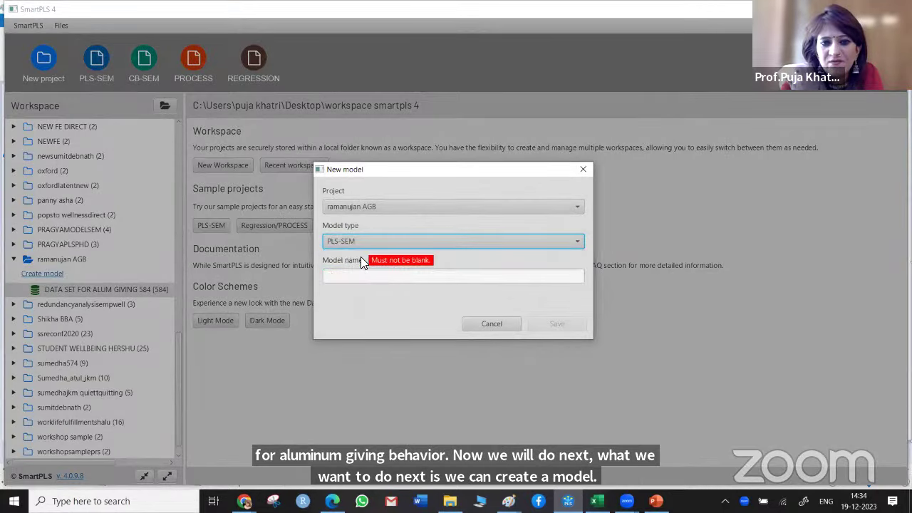
left_click(348, 280)
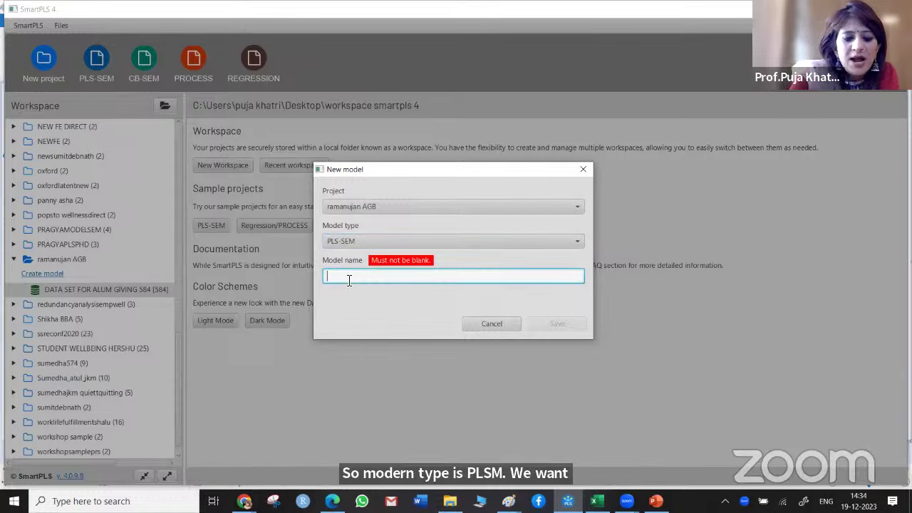
type("AGB")
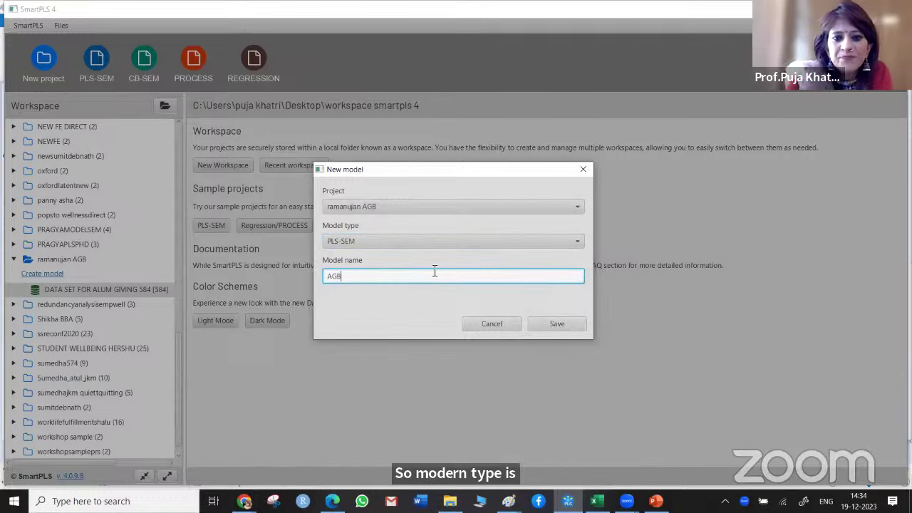
left_click(558, 326)
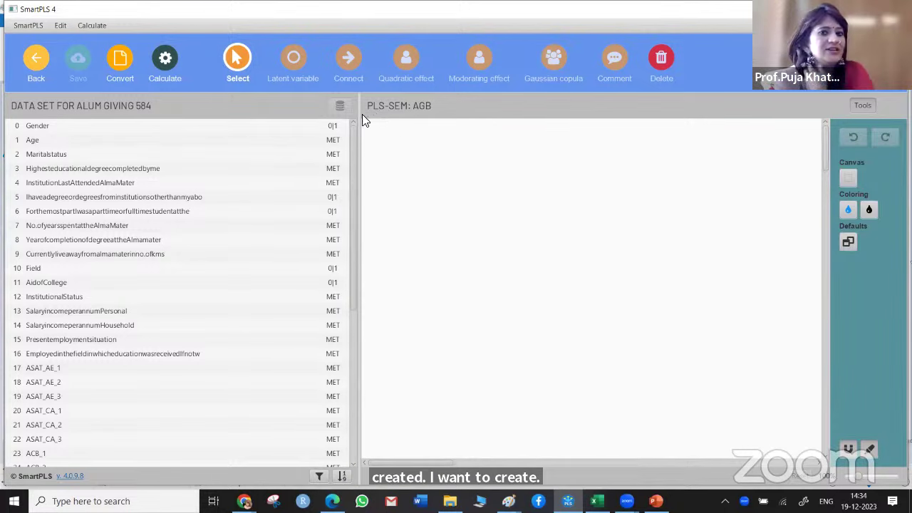
left_click_drag(363, 120, 187, 168)
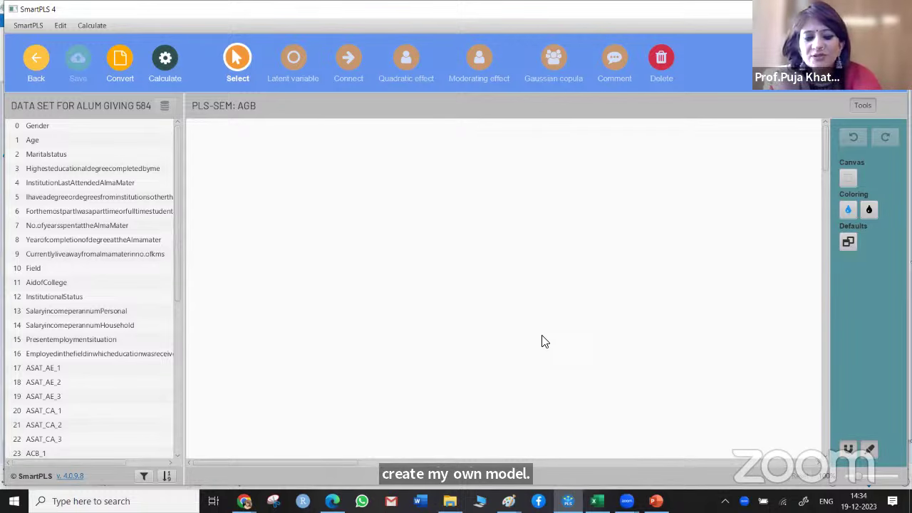
Switch to Paint to review the hand-drawn ASAT, ACB and AGB model, and return to the empty SmartPLS canvas.
key("alt+Tab")
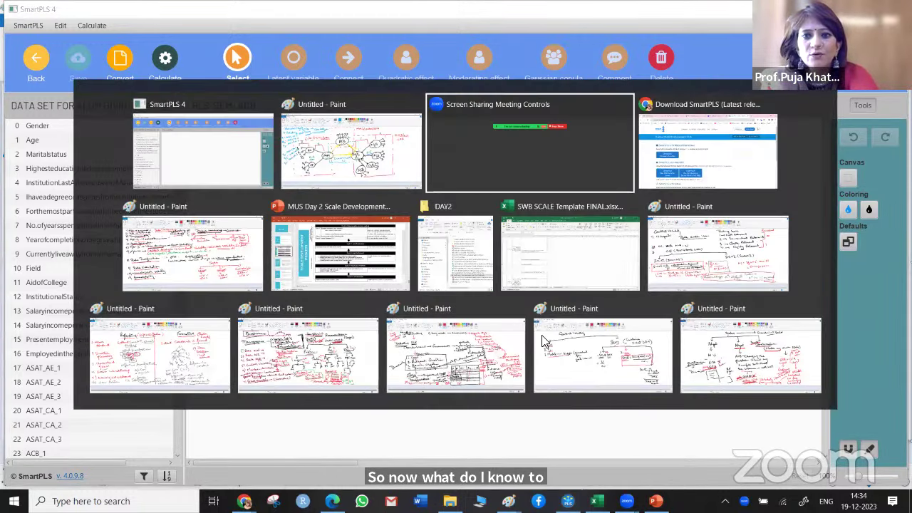
key("alt+shift+Tab")
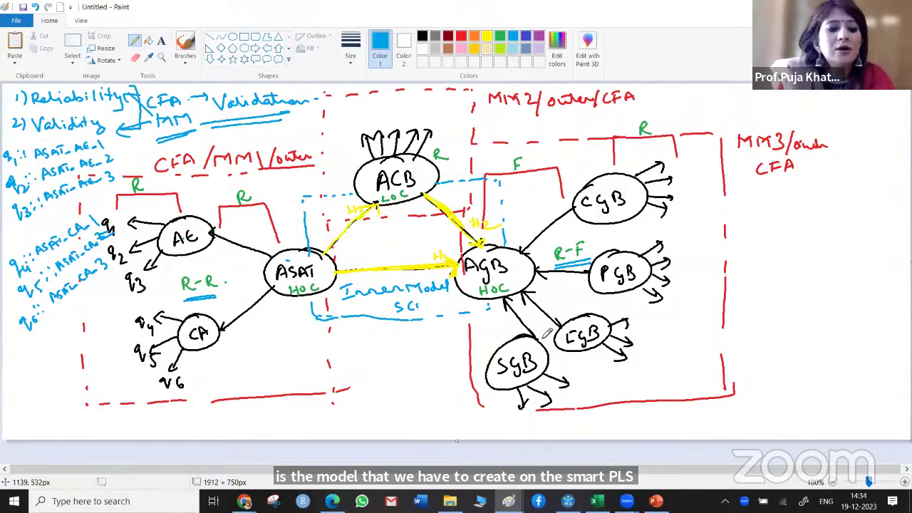
key("alt+Tab")
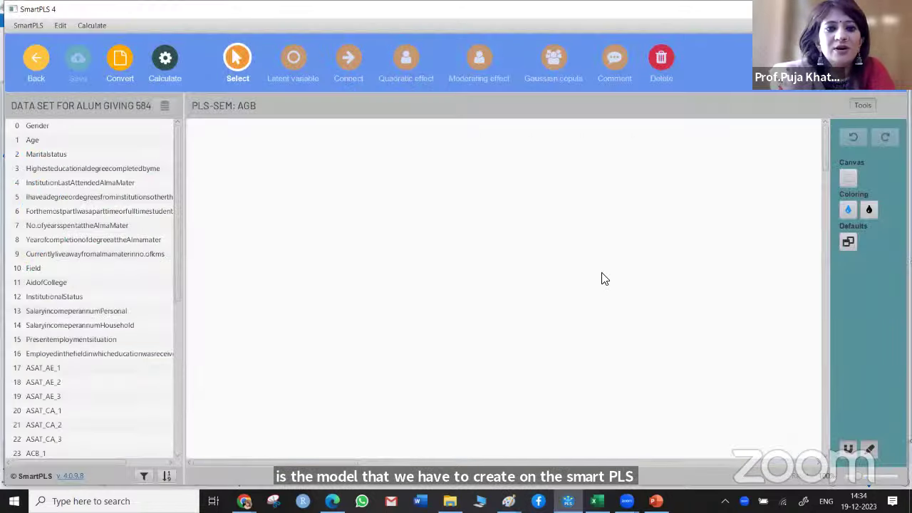
Add a latent variable to the canvas from indicators ASAT_AE_1, ASAT_AE_2 and ASAT_AE_3, keeping the suggested name.
left_click(45, 370)
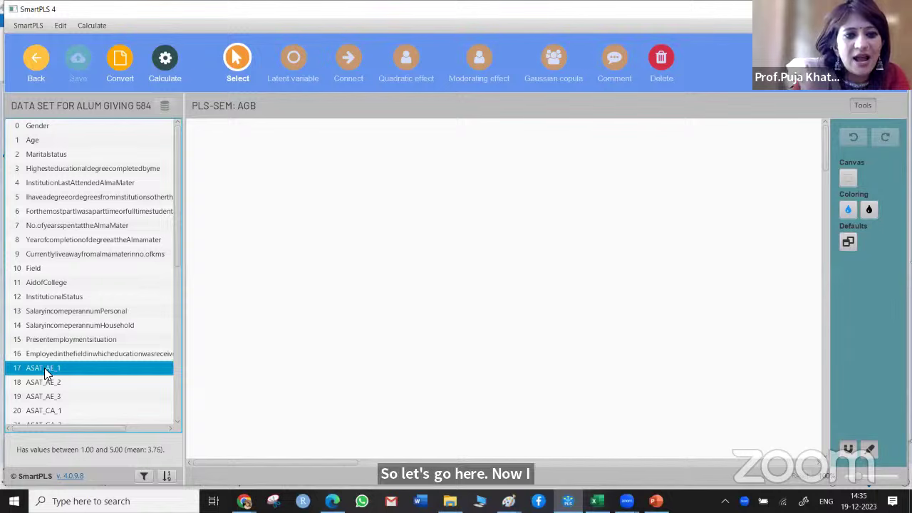
key("shift+Down")
key("shift+Down")
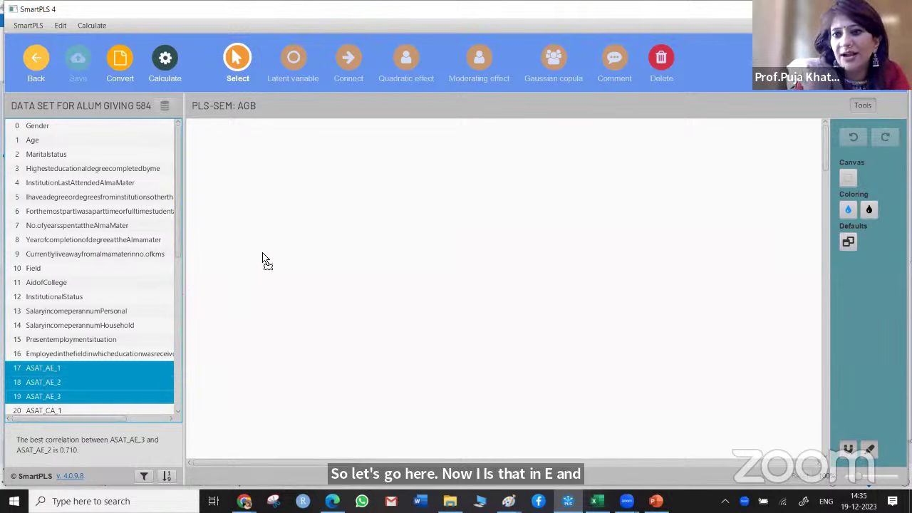
left_click_drag(263, 258, 262, 254)
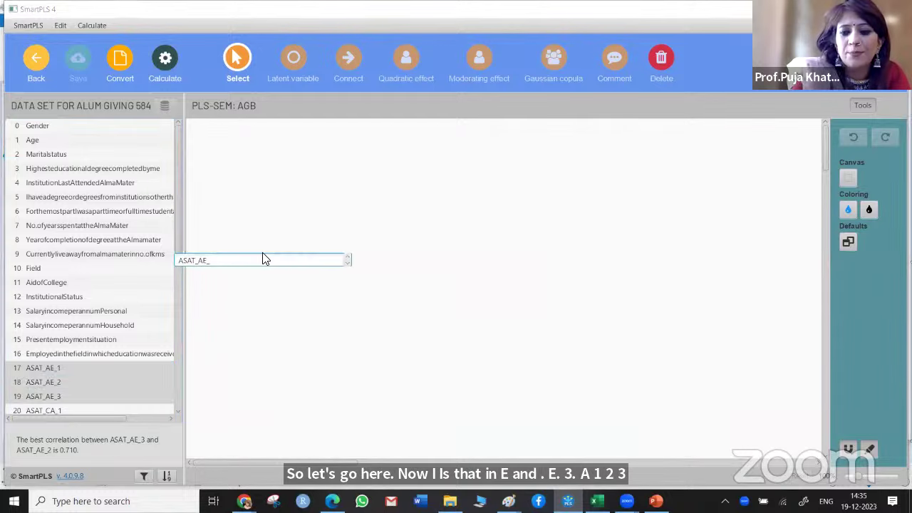
key("Escape")
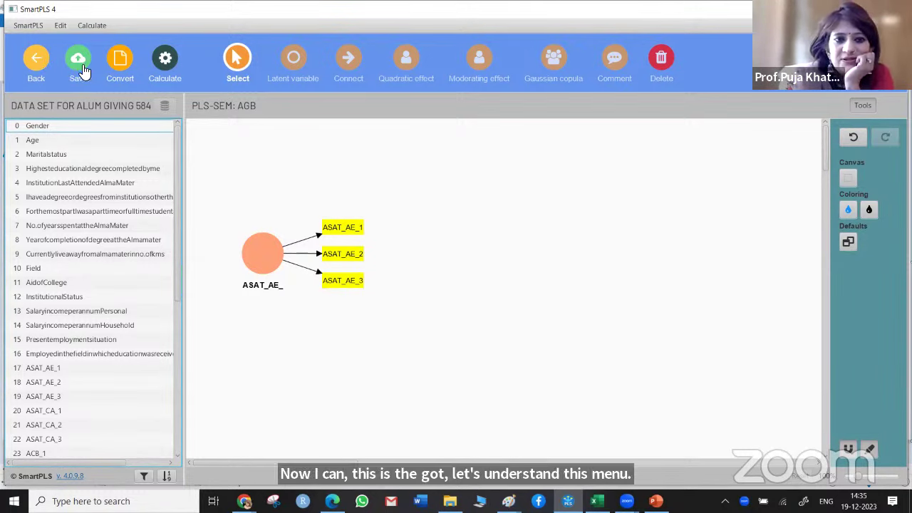
Examine the available calculation algorithms and the selection and latent variable drawing tools.
left_click(163, 64)
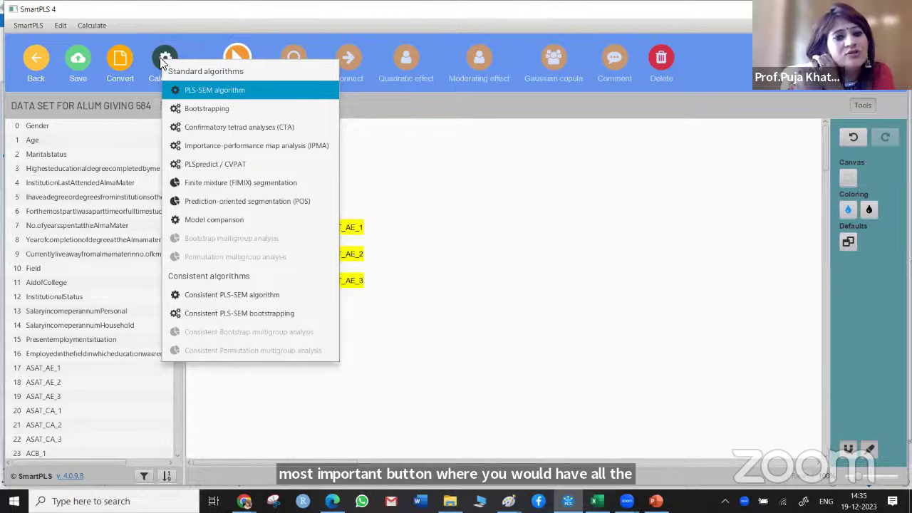
left_click(246, 60)
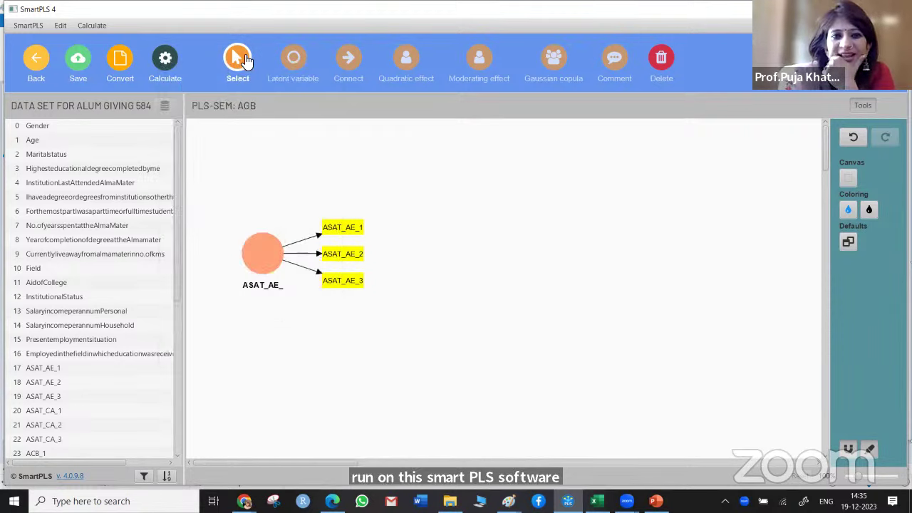
left_click(259, 265)
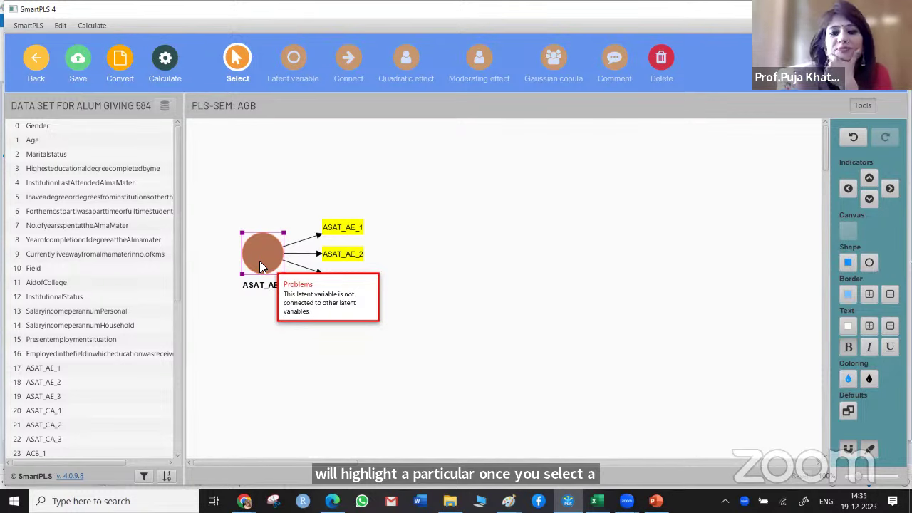
left_click(297, 60)
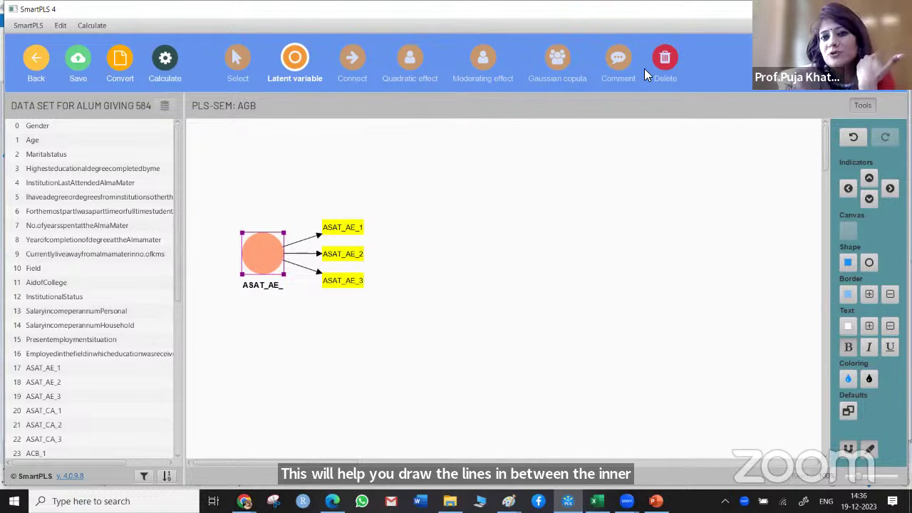
Align the indicators of the ASAT_AE_ latent variable to its left side.
left_click(236, 58)
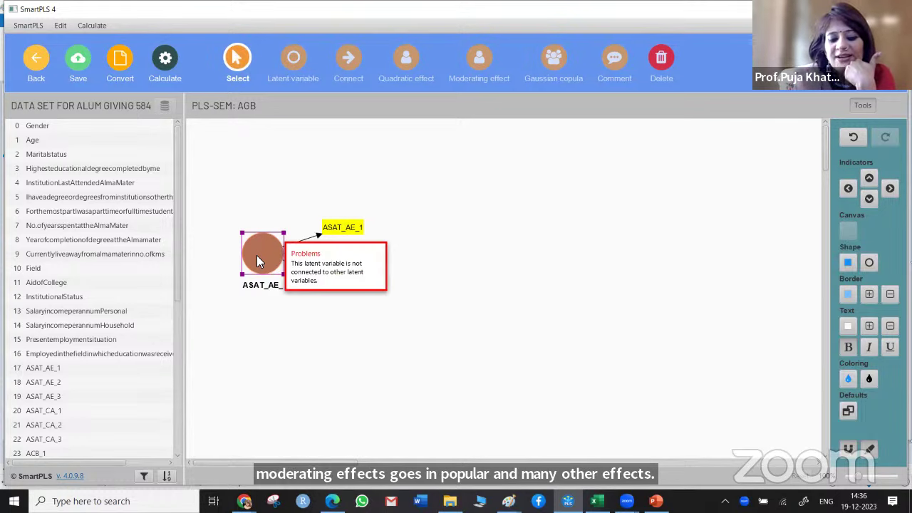
right_click(257, 259)
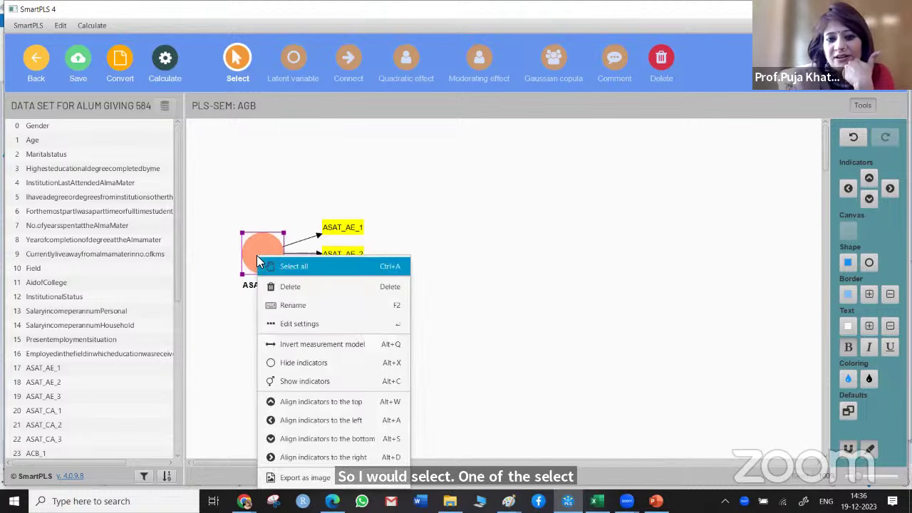
left_click(319, 420)
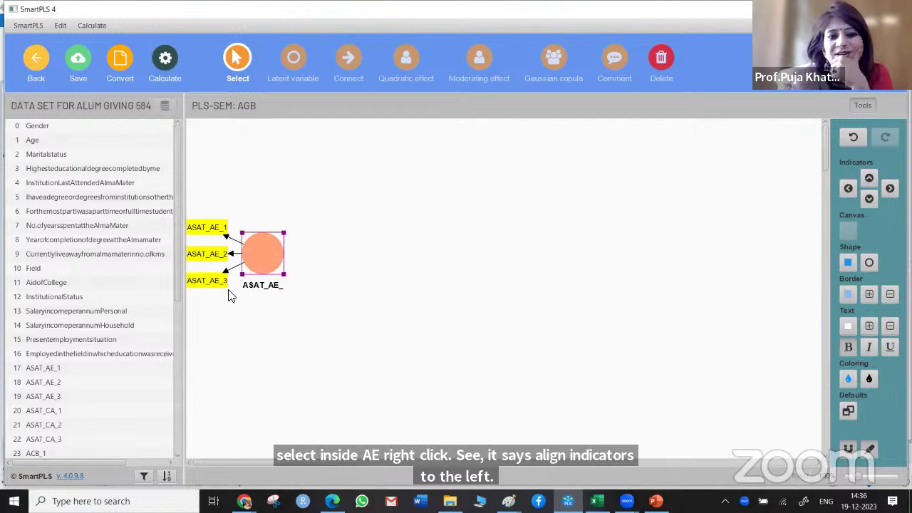
left_click(39, 412)
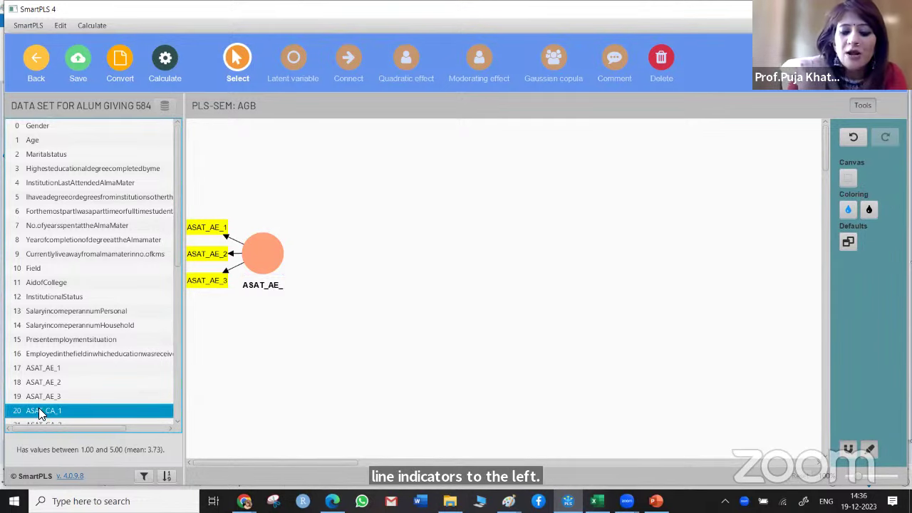
left_click_drag(38, 412, 40, 414)
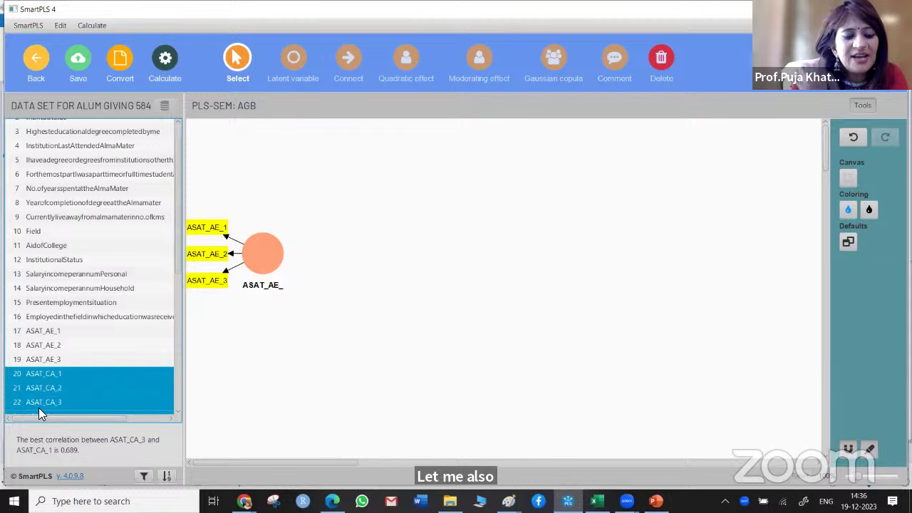
left_click_drag(85, 396, 336, 350)
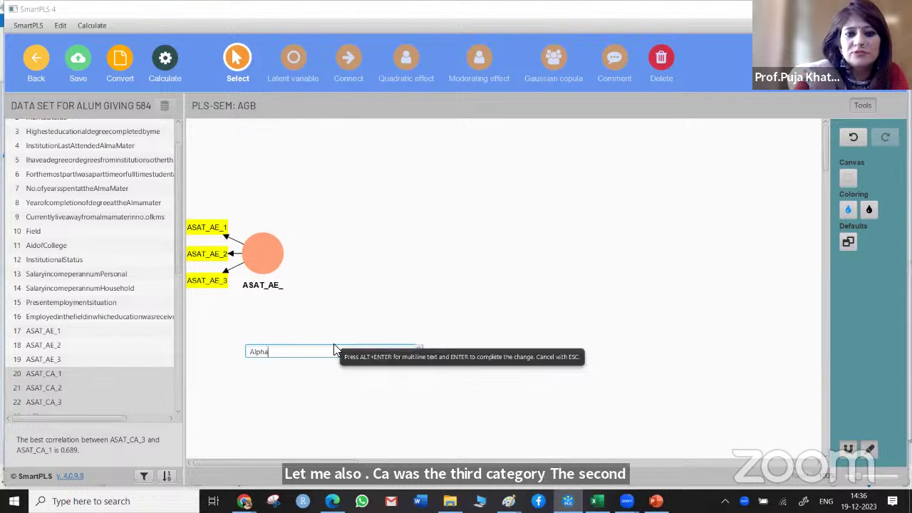
key("BackSpace")
key("BackSpace")
key("BackSpace")
key("BackSpace")
key("BackSpace")
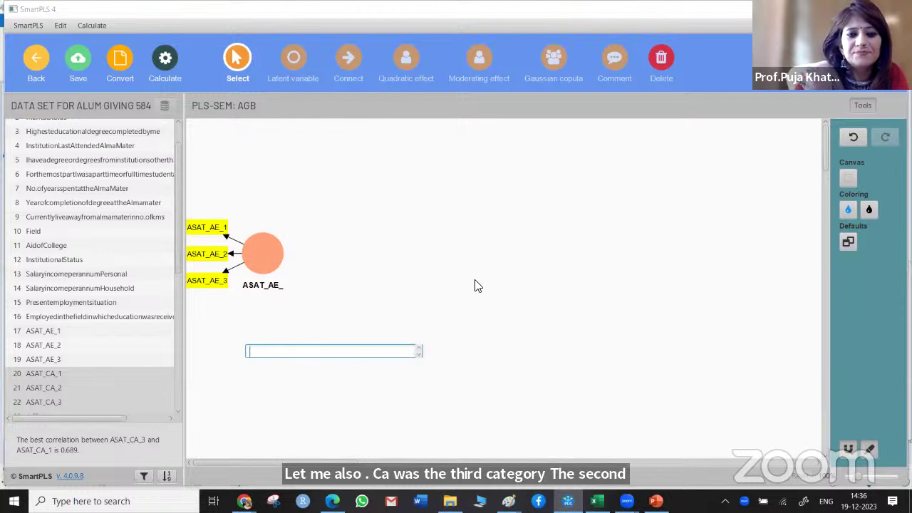
key("Escape")
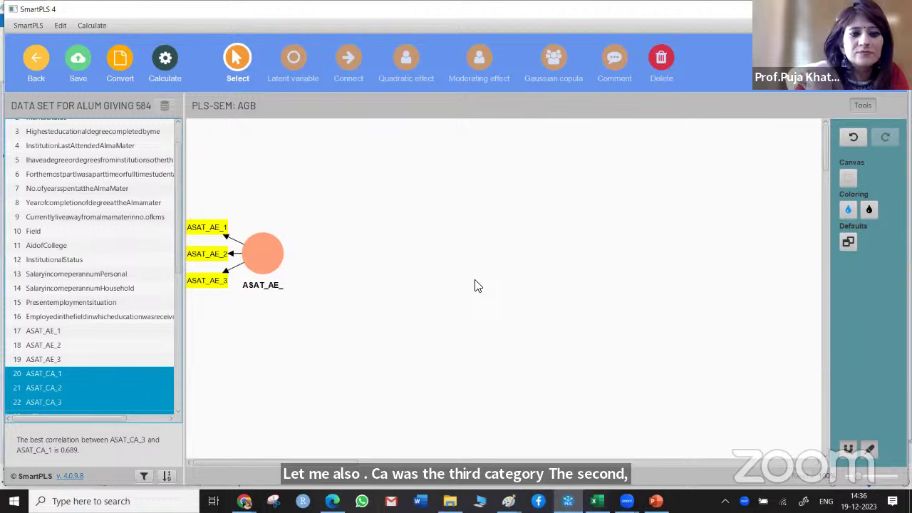
scroll(76, 370, "down", 3)
key("shift+Down")
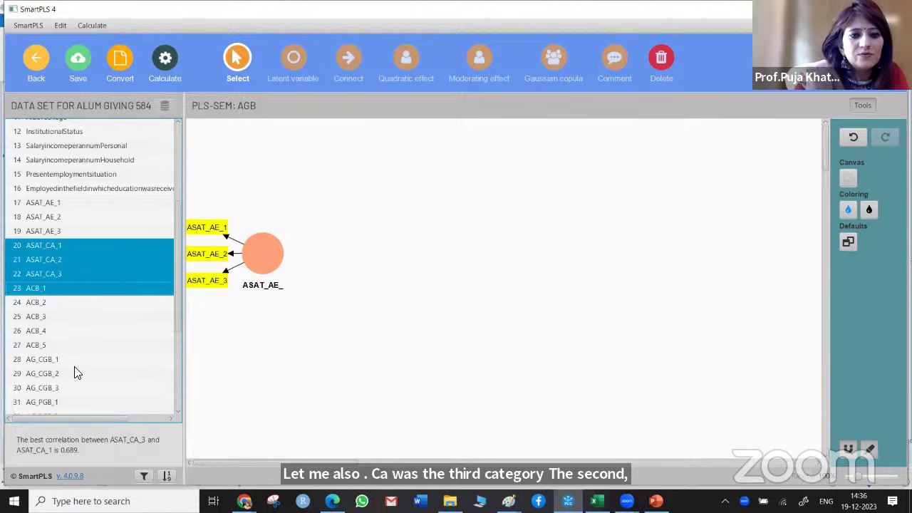
left_click(96, 256)
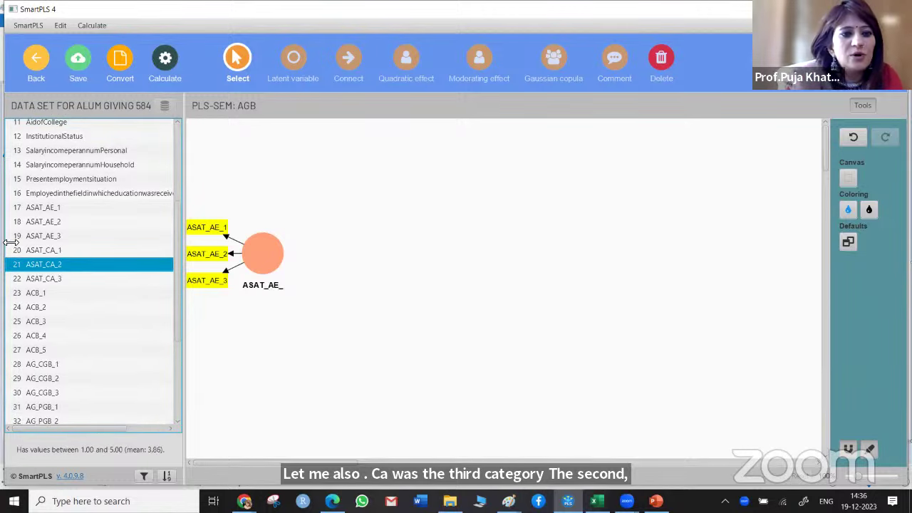
Add a latent variable below ASAT_AE_ from indicators ASAT_CA_1, ASAT_CA_2 and ASAT_CA_3, keeping the suggested name.
left_click(40, 255)
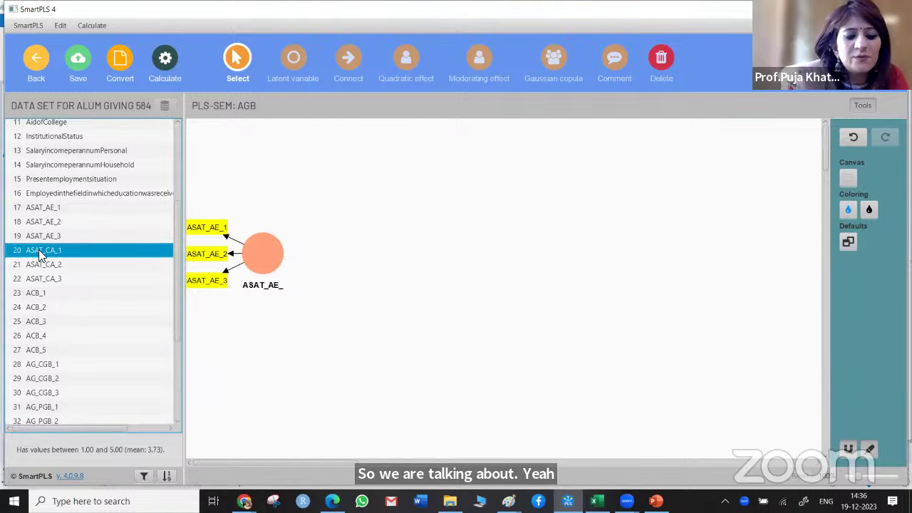
key("shift+Down")
key("shift+Down")
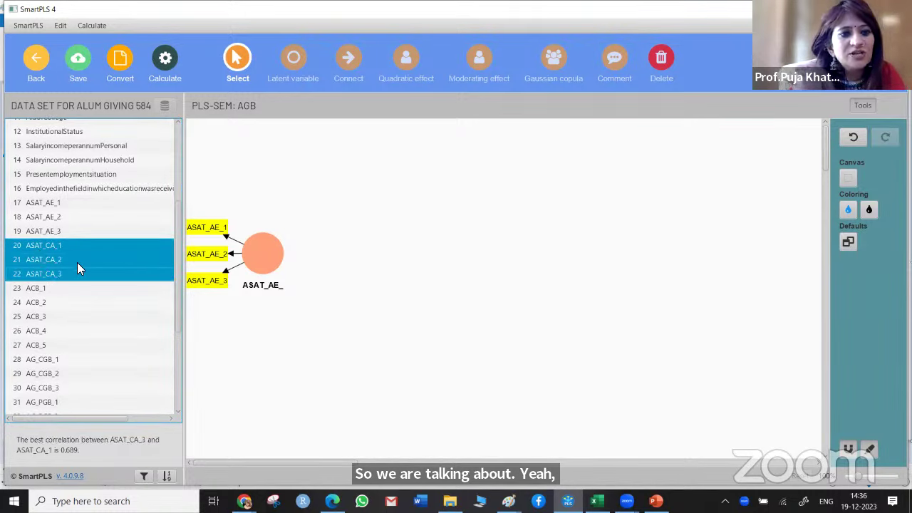
left_click_drag(80, 271, 309, 336)
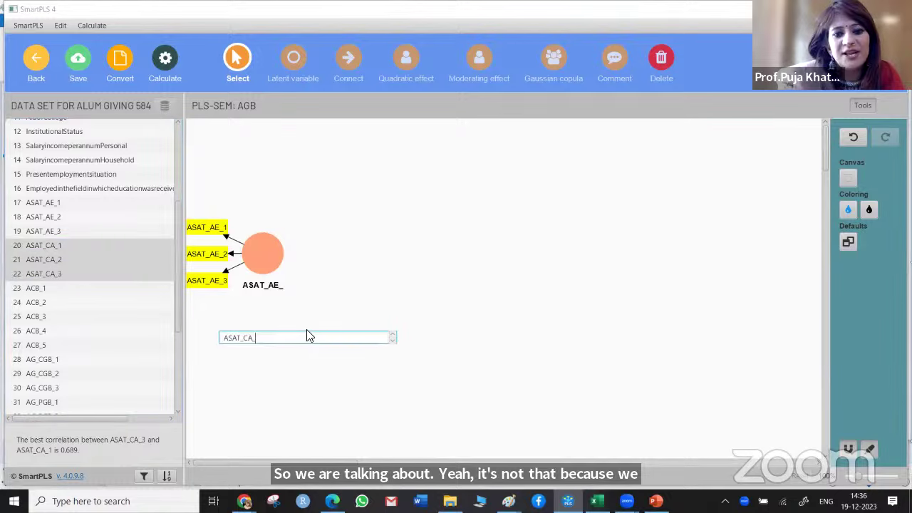
key("Return")
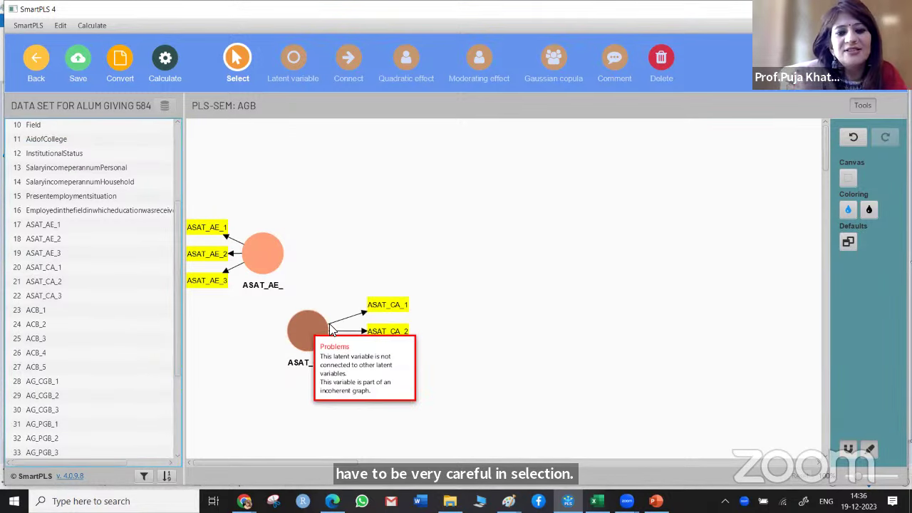
Align the indicators of the ASAT_CA_ latent variable to its left side.
left_click(312, 345)
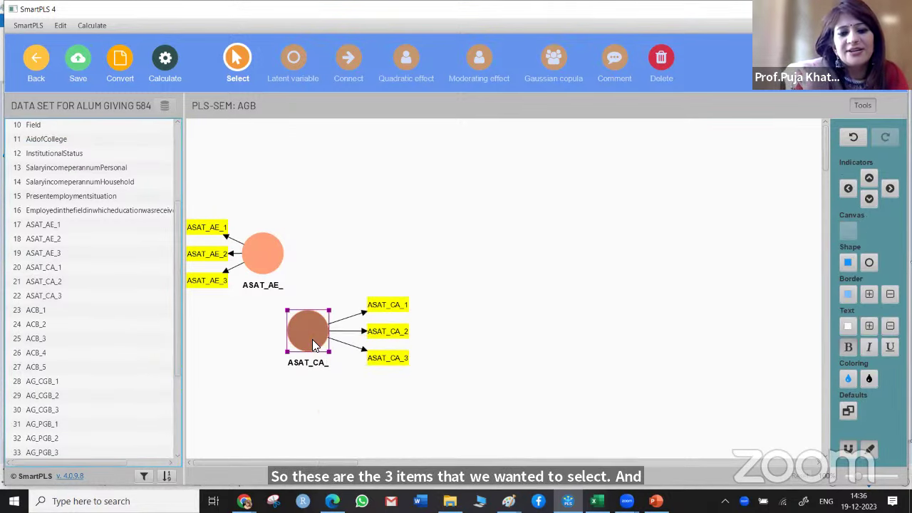
right_click(314, 345)
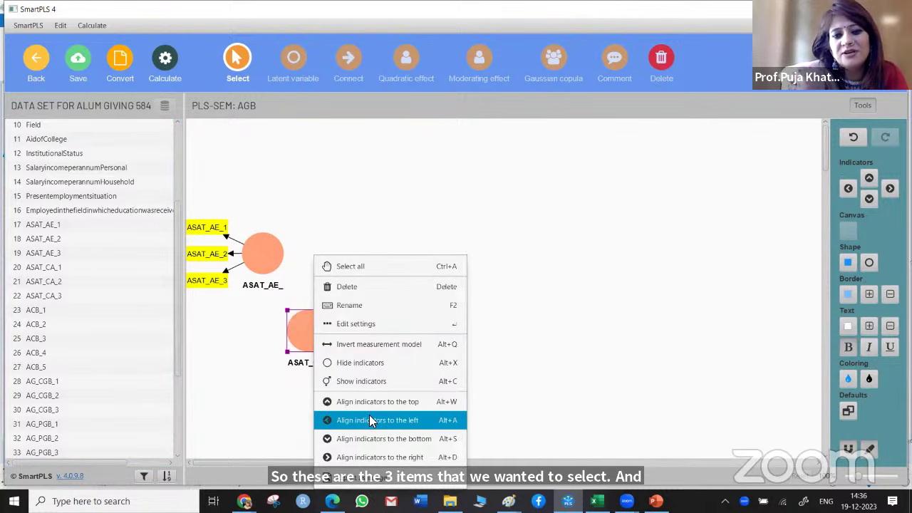
left_click(371, 421)
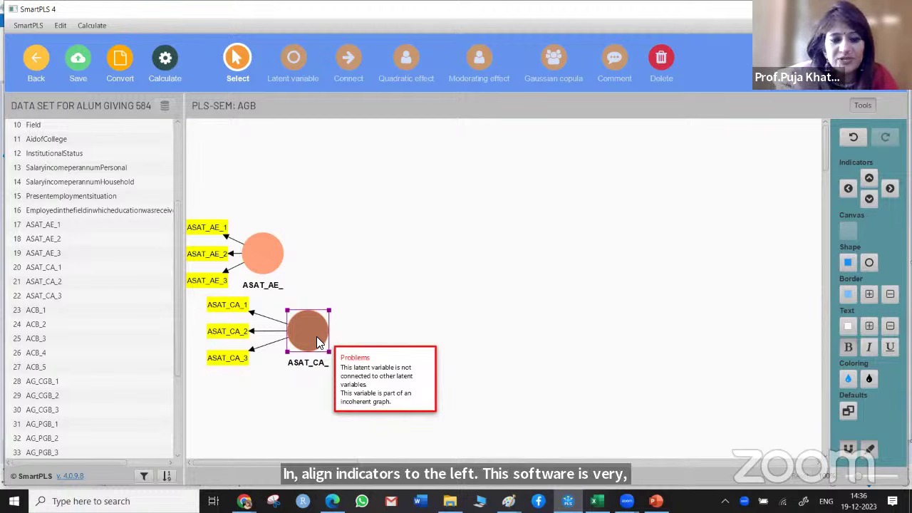
Move the ASAT_CA_ latent variable directly below ASAT_AE_ and shift ASAT_AE_ slightly so their indicator columns line up.
left_click_drag(316, 336, 274, 340)
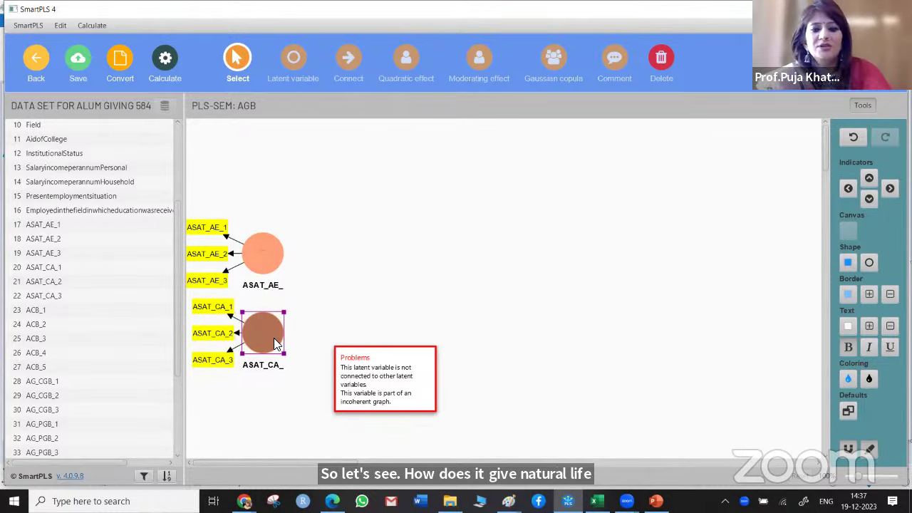
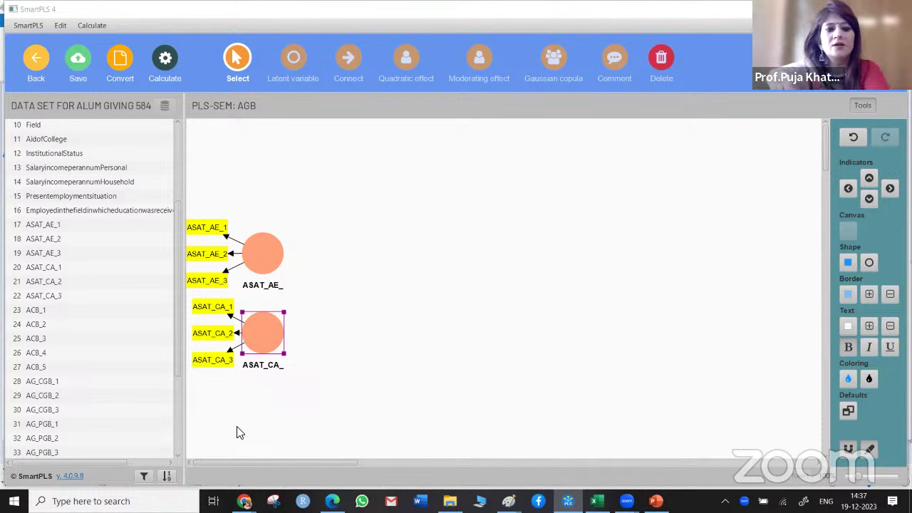
left_click_drag(264, 248, 269, 247)
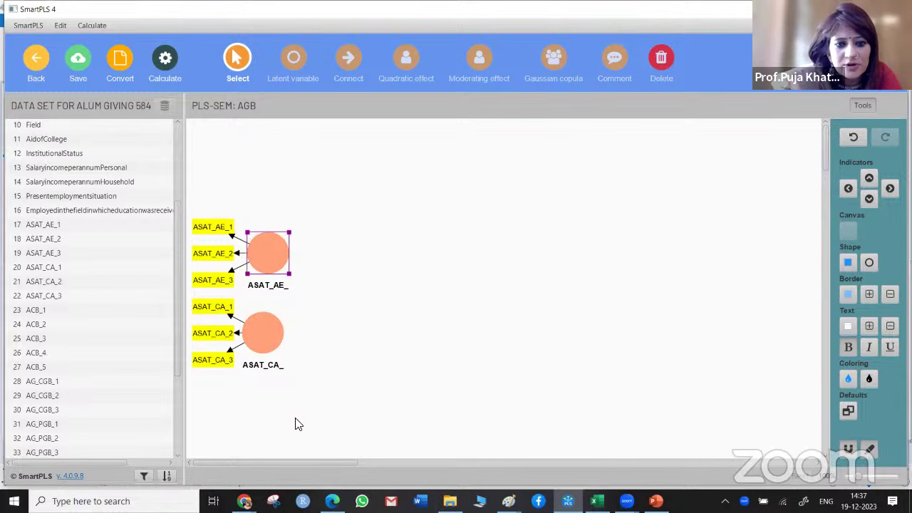
Try aligning the indicators of ASAT_CA_ to its right side and return them to its left side.
left_click(262, 328)
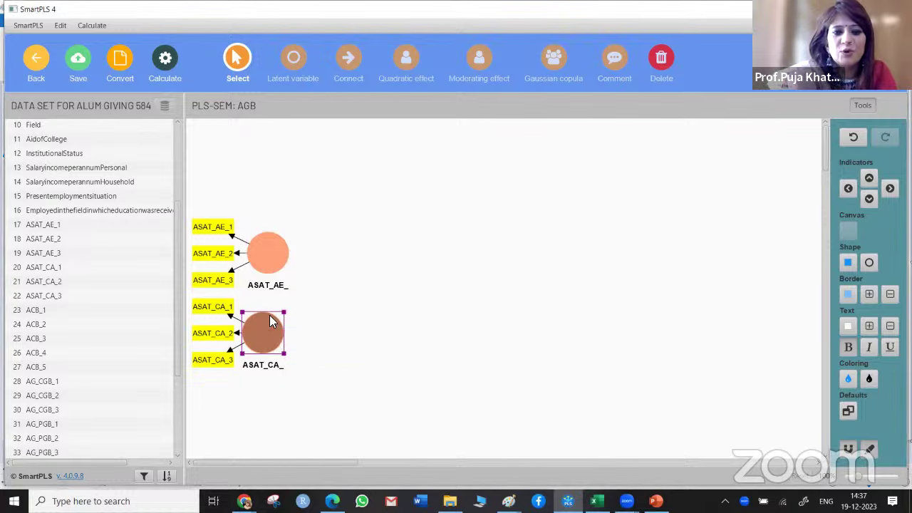
right_click(270, 315)
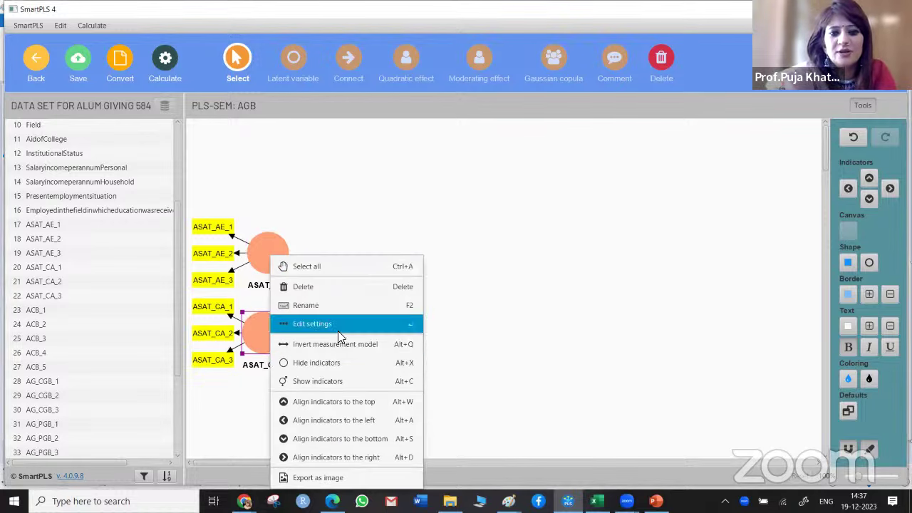
left_click(349, 457)
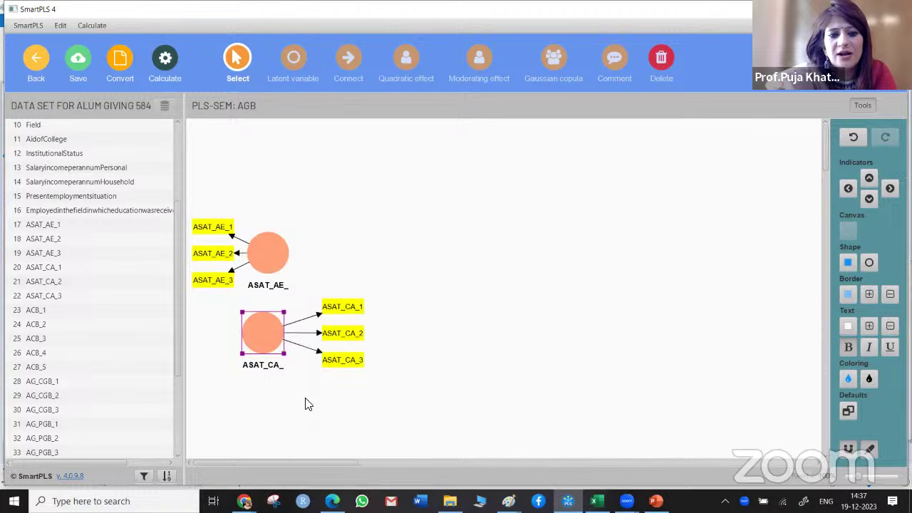
right_click(263, 355)
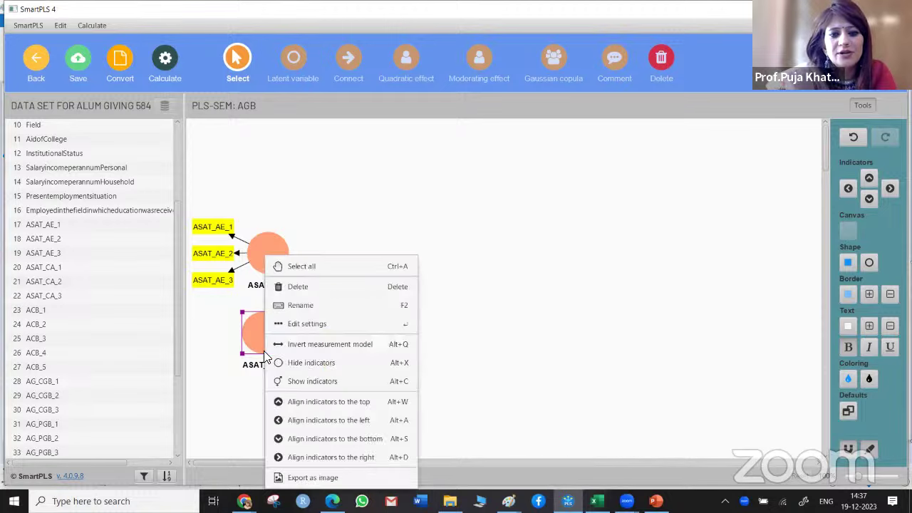
left_click(322, 420)
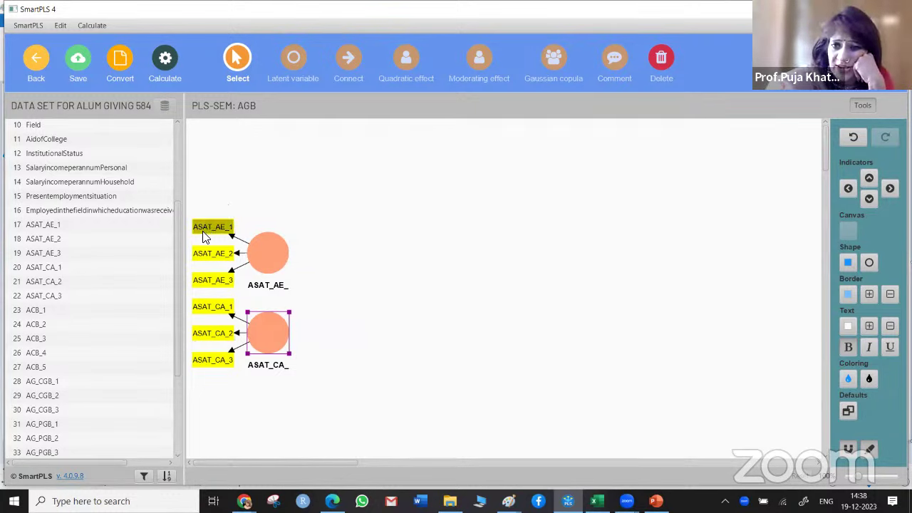
Add an empty latent variable named ASAT beside ASAT_AE_ and ASAT_CA_, at a height between the two.
left_click(295, 60)
left_click(330, 285)
type("Alpha")
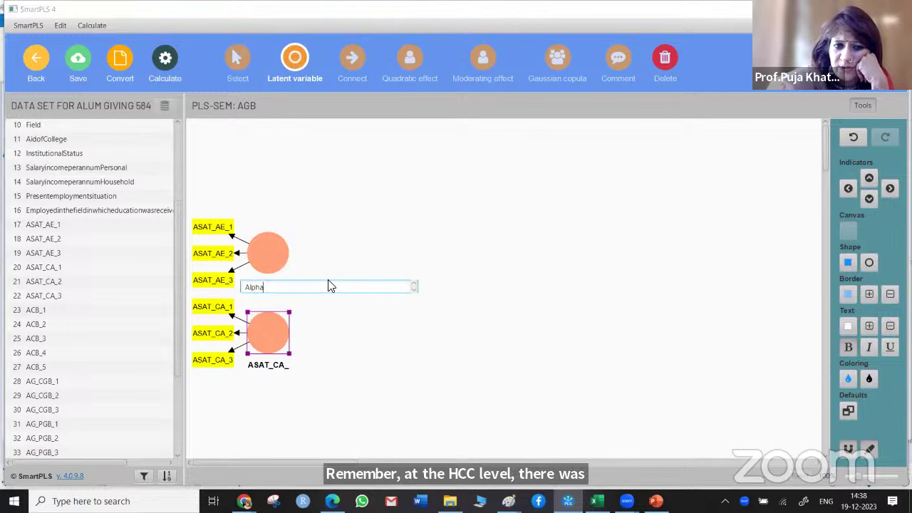
key("BackSpace")
key("BackSpace")
key("BackSpace")
key("BackSpace")
key("BackSpace")
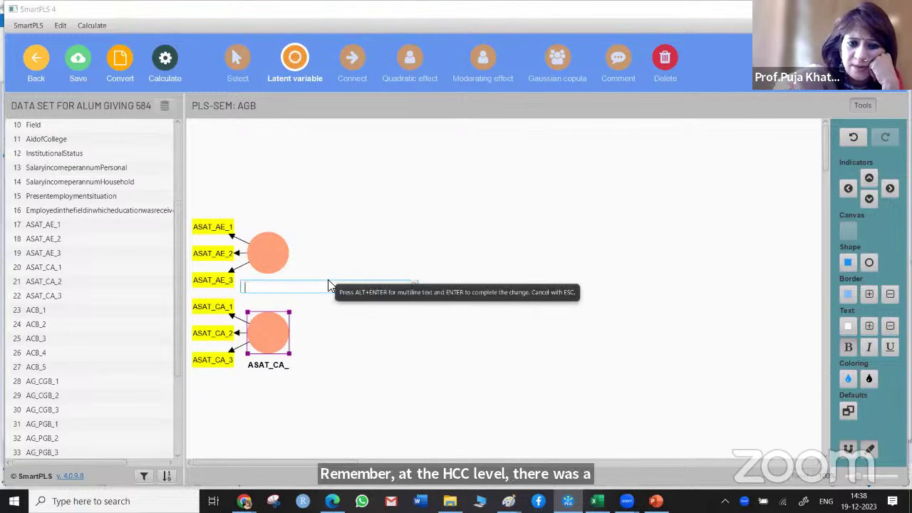
type("ASA")
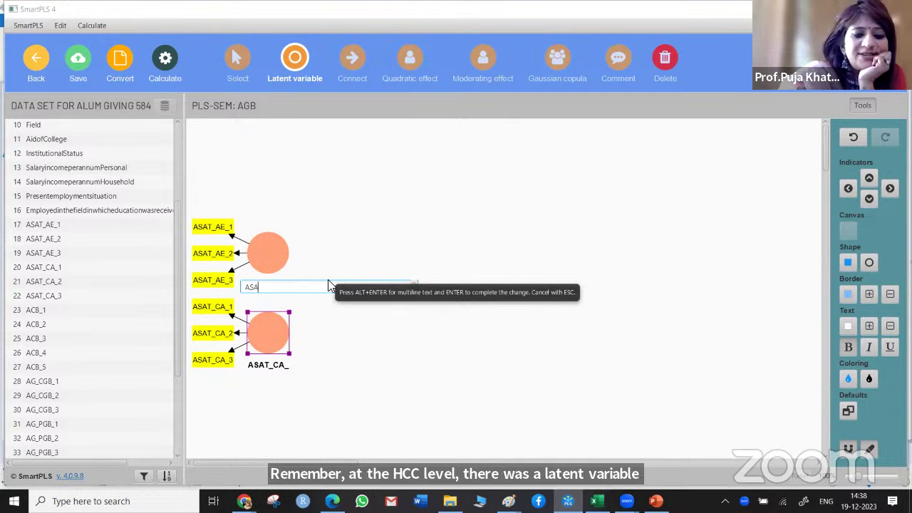
type("T")
key("Return")
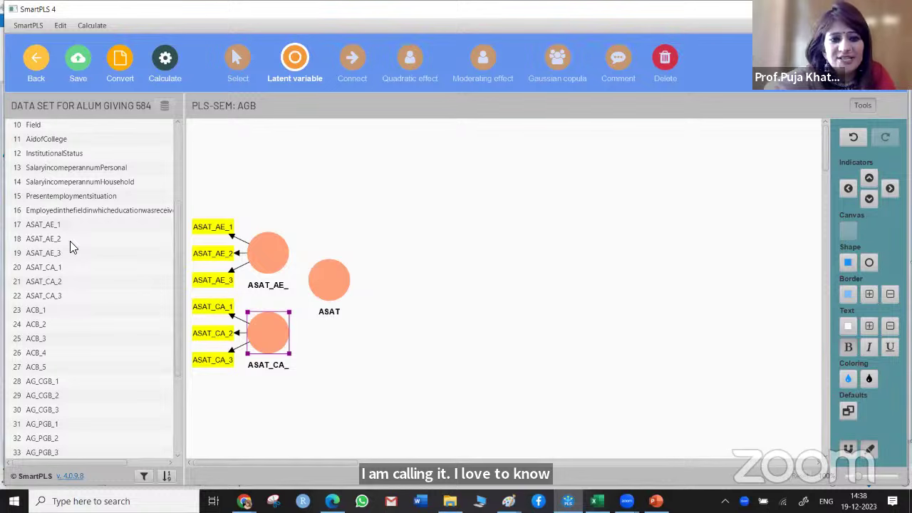
Assign the six indicators ASAT_AE_1 to ASAT_AE_3 and ASAT_CA_1 to ASAT_CA_3 to the ASAT latent variable.
left_click(47, 226)
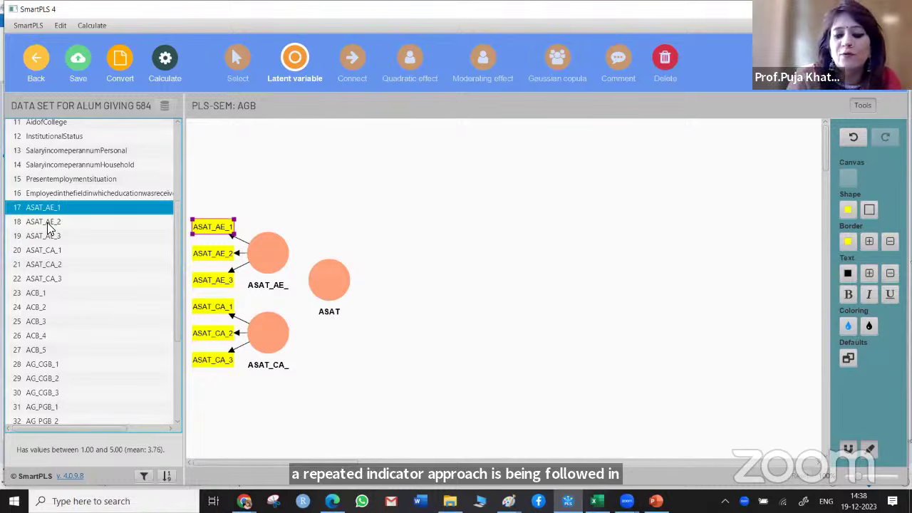
left_click(50, 224, "ctrl")
key("shift+Down")
key("shift+Down")
key("shift+Down")
key("shift+Down")
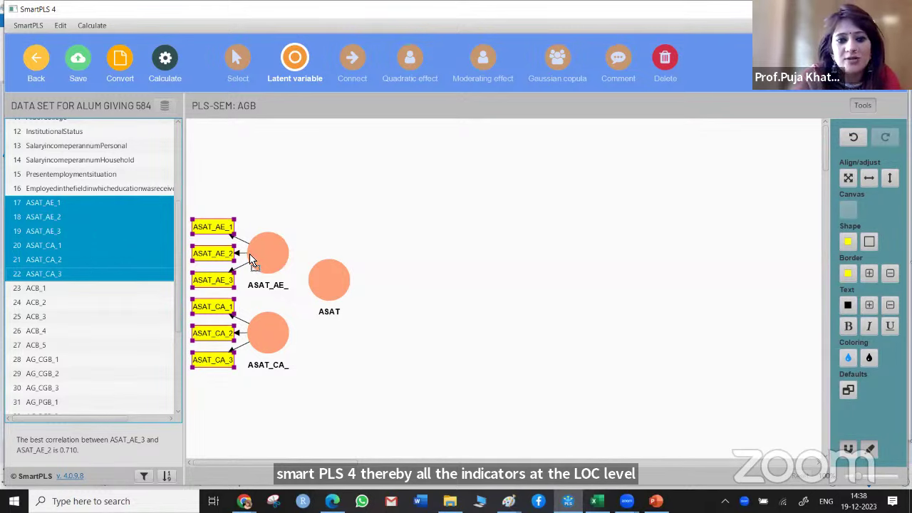
left_click_drag(329, 284, 330, 284)
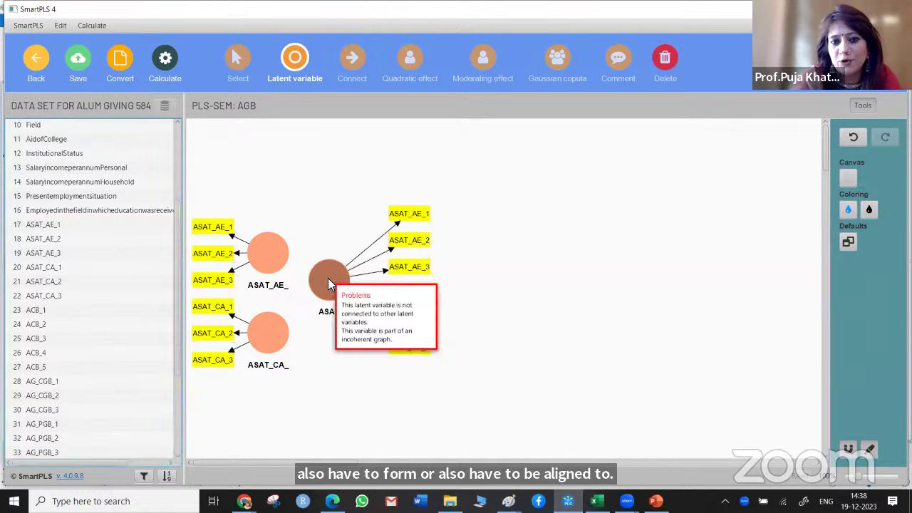
Hide the indicators of the ASAT latent variable and connect ASAT to ASAT_AE_ and to ASAT_CA_.
right_click(329, 283)
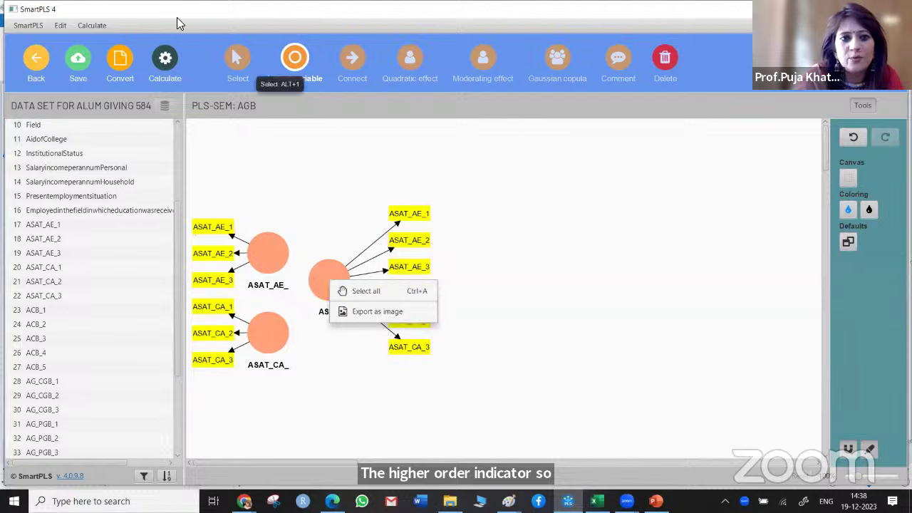
left_click(237, 62)
left_click(327, 278)
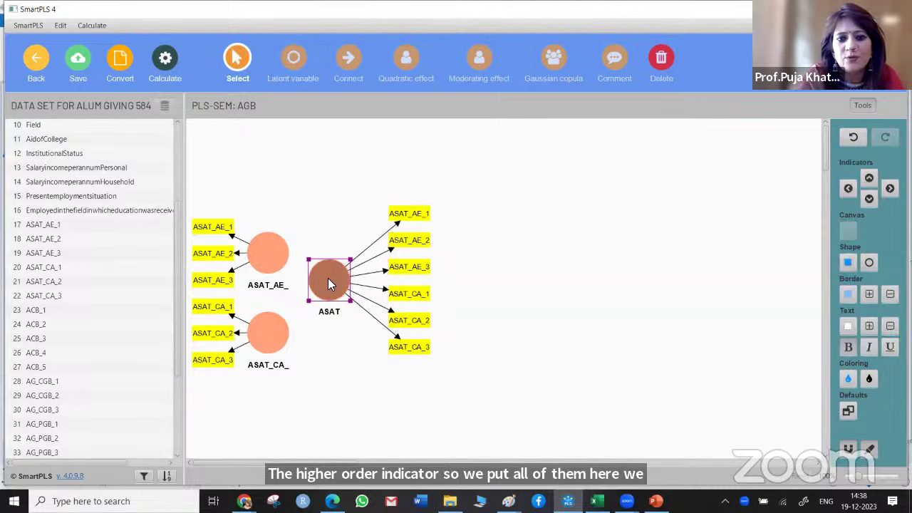
right_click(327, 278)
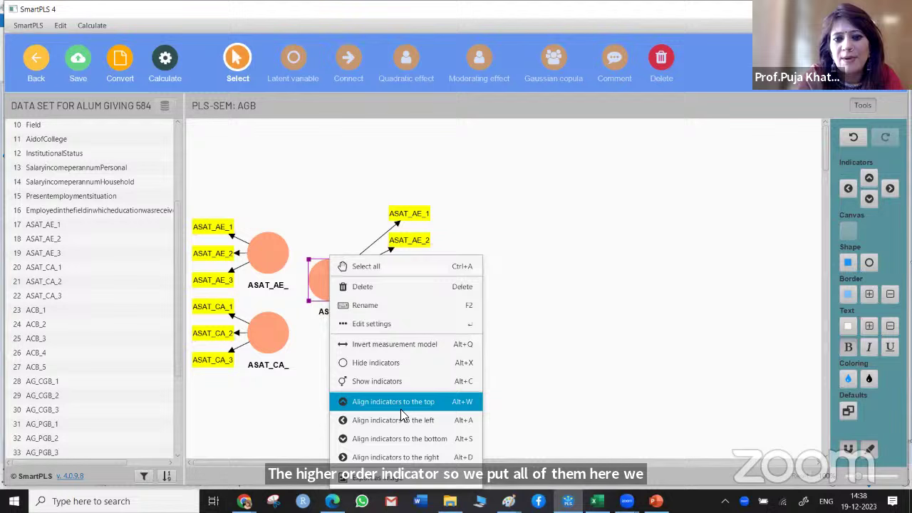
left_click(421, 365)
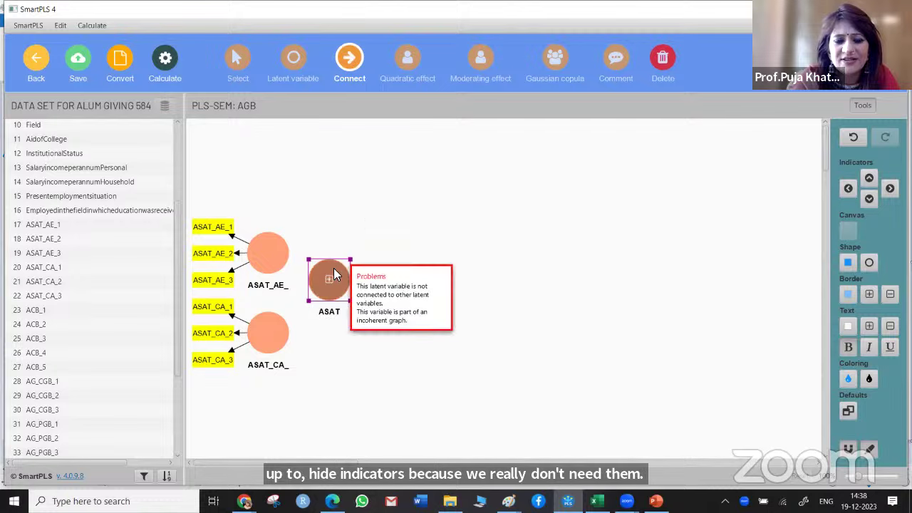
left_click_drag(329, 272, 278, 256)
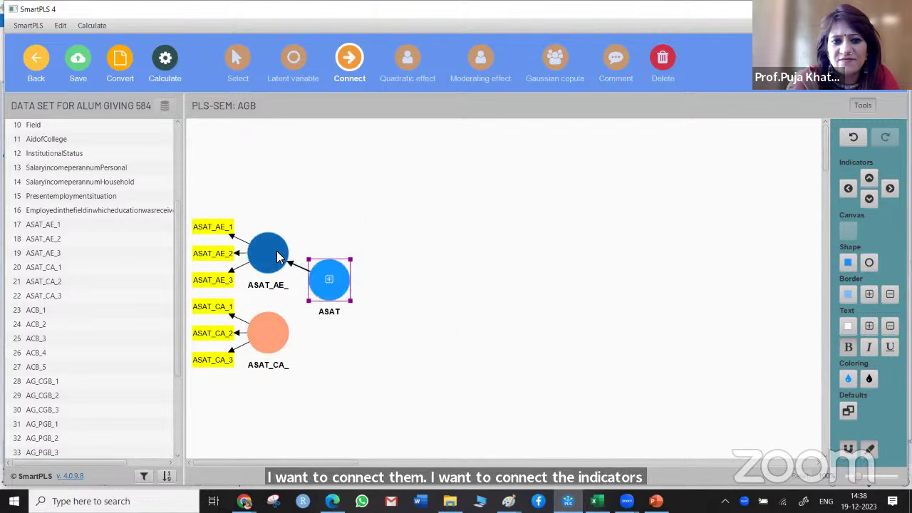
left_click_drag(330, 294, 278, 335)
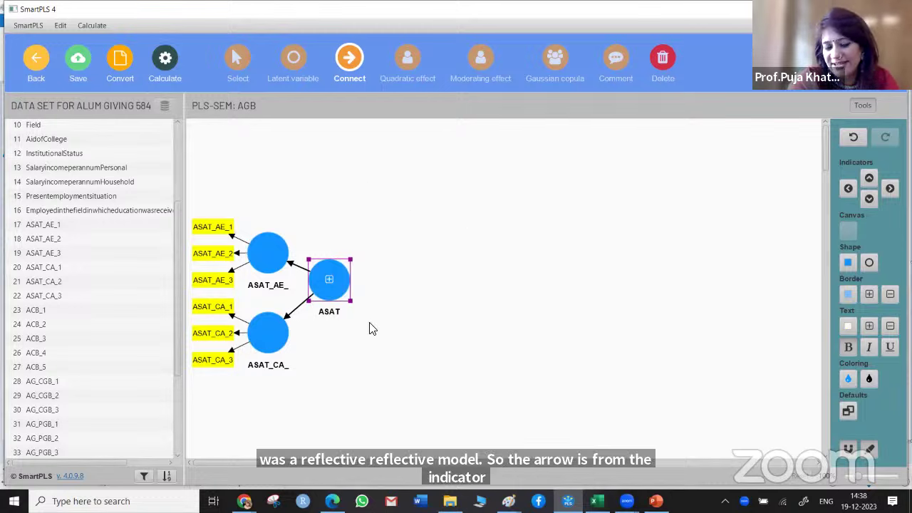
Add a latent variable above and to the right of ASAT from indicators ACB_1 to ACB_5, keeping the suggested name.
left_click(32, 311)
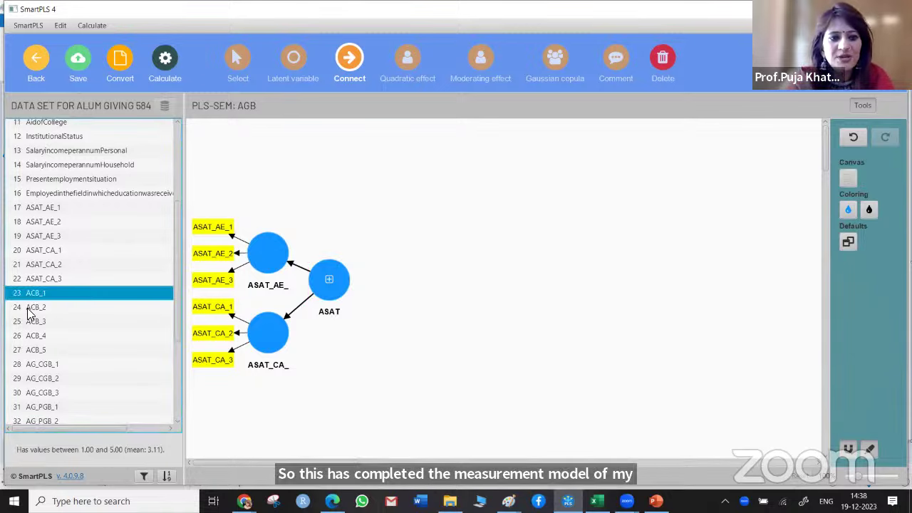
key("shift+Down")
key("shift+Down")
key("shift+Down")
key("shift+Down")
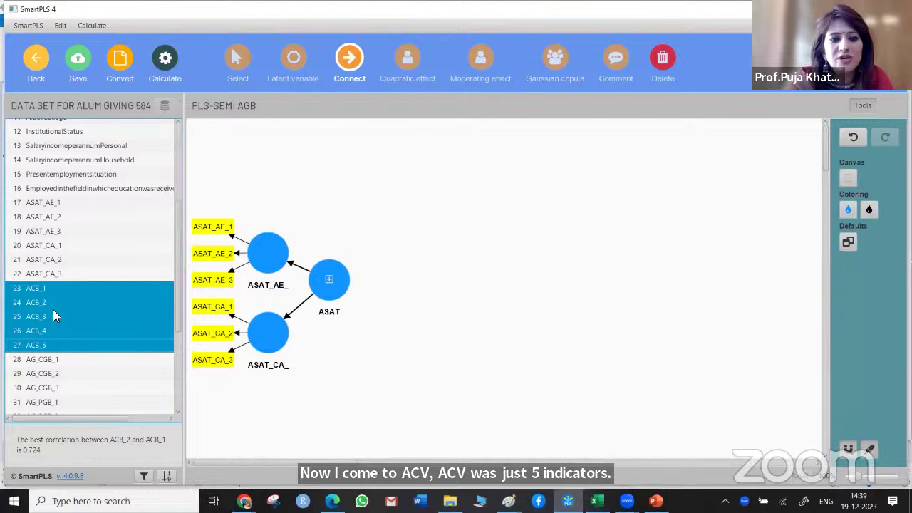
left_click_drag(349, 241, 462, 200)
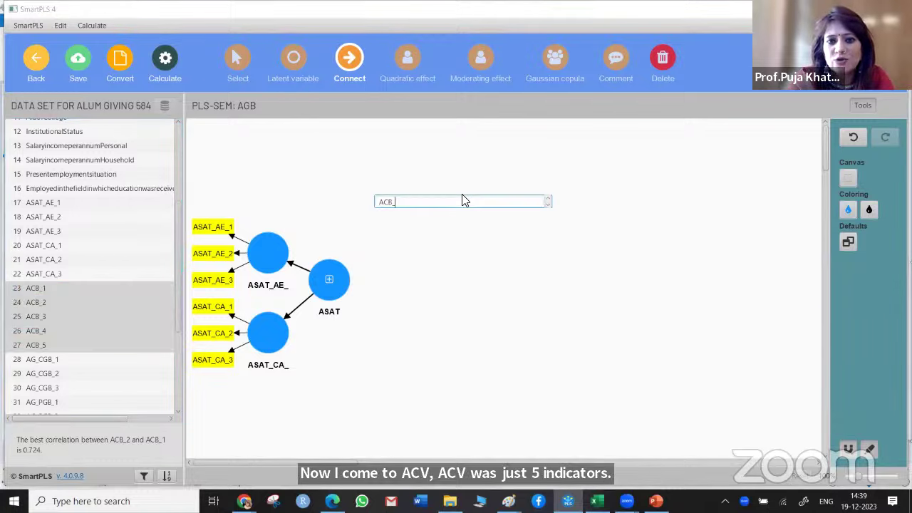
key("Return")
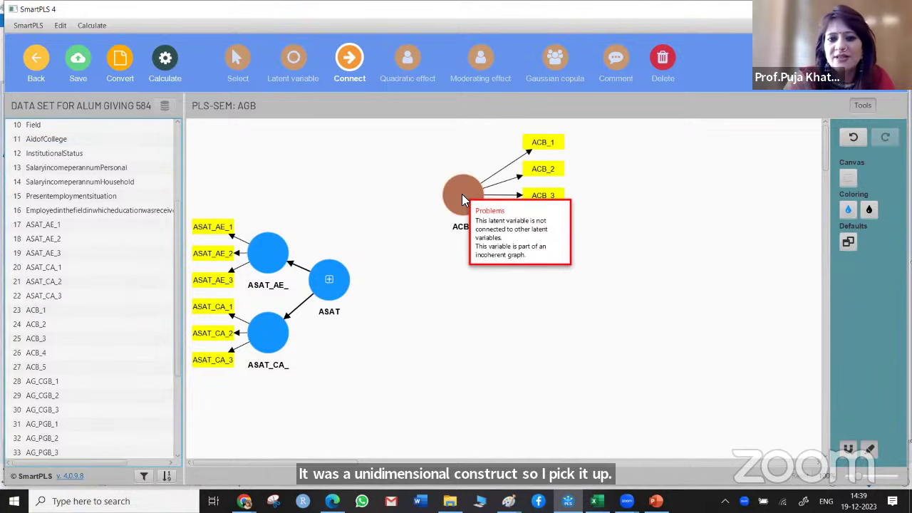
Align the indicators of the ACB_ latent variable to its top.
right_click(460, 210)
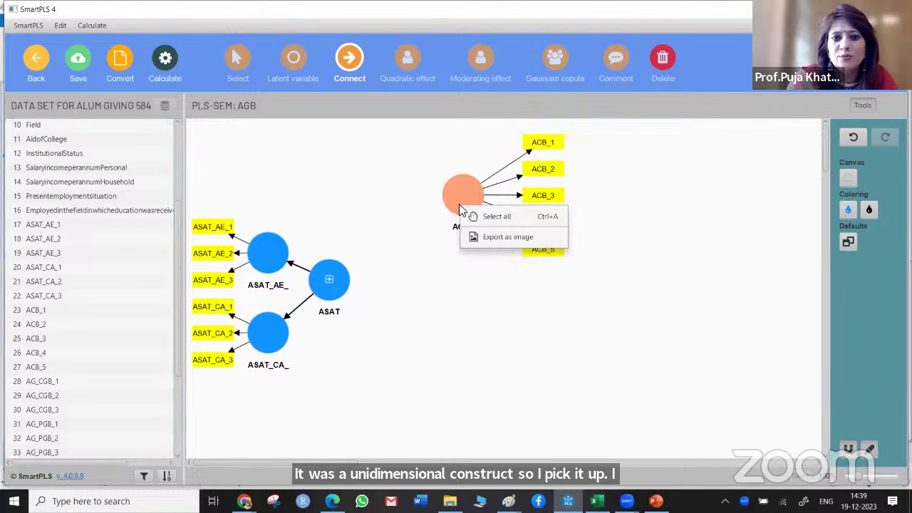
left_click(237, 61)
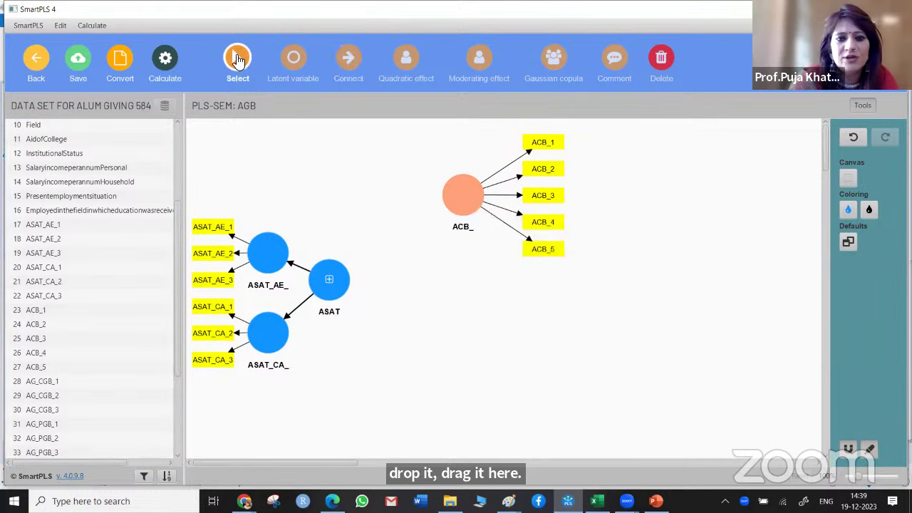
left_click(456, 195)
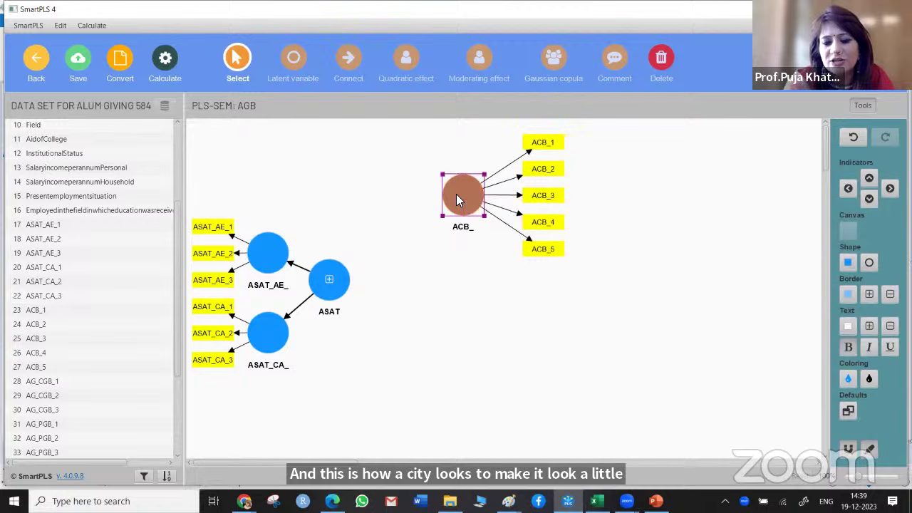
right_click(457, 195)
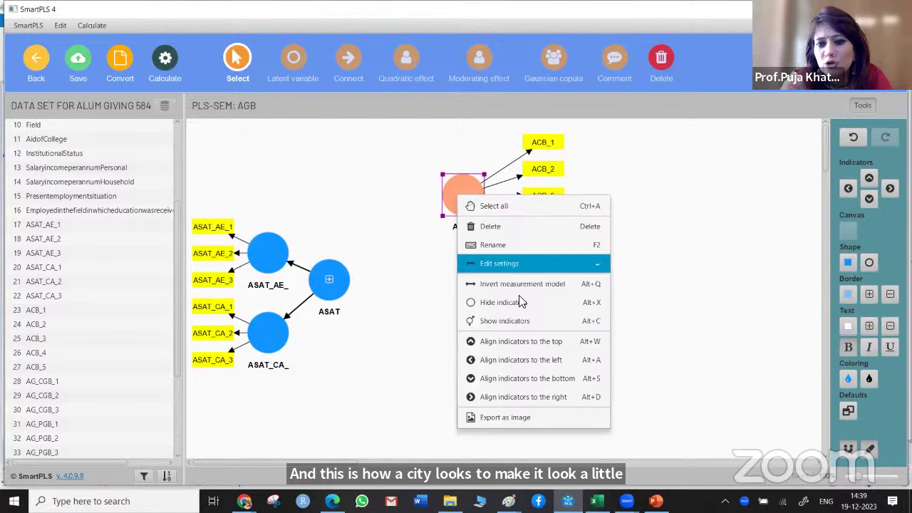
left_click(523, 344)
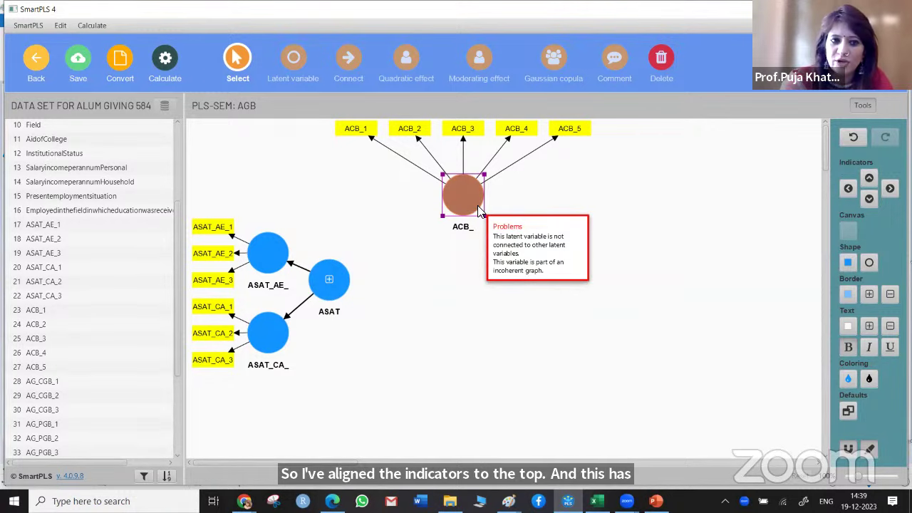
Add a latent variable below and to the right of ACB_ from indicators AG_CGB_1 to AG_CGB_3, keeping the suggested name.
left_click(52, 386)
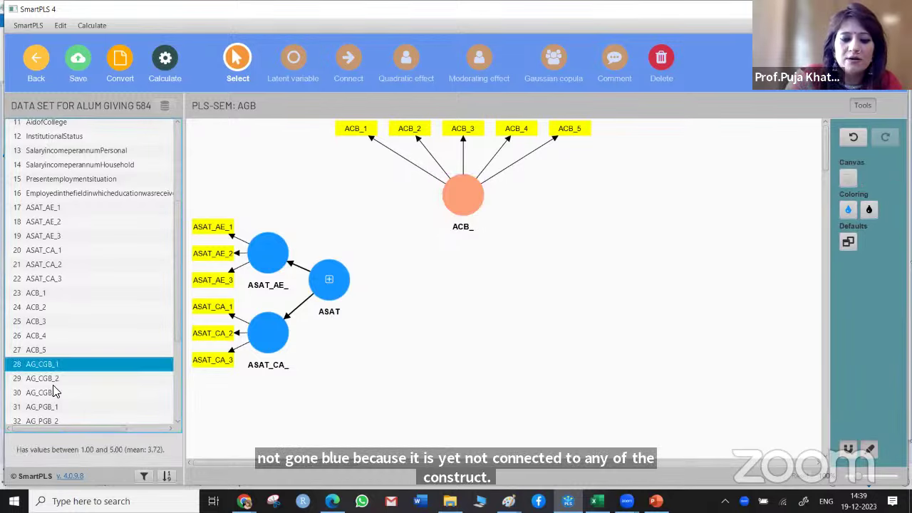
left_click(52, 385, "shift")
left_click(52, 385, "shift")
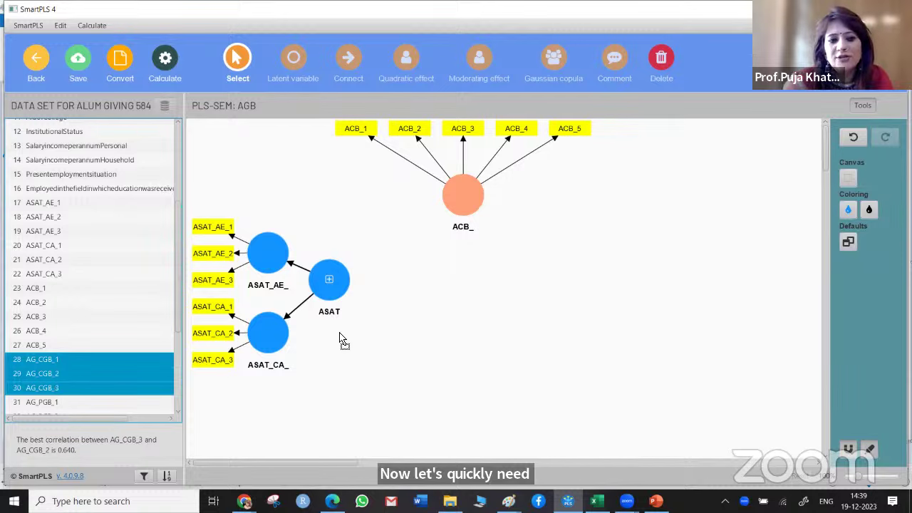
left_click_drag(340, 340, 660, 256)
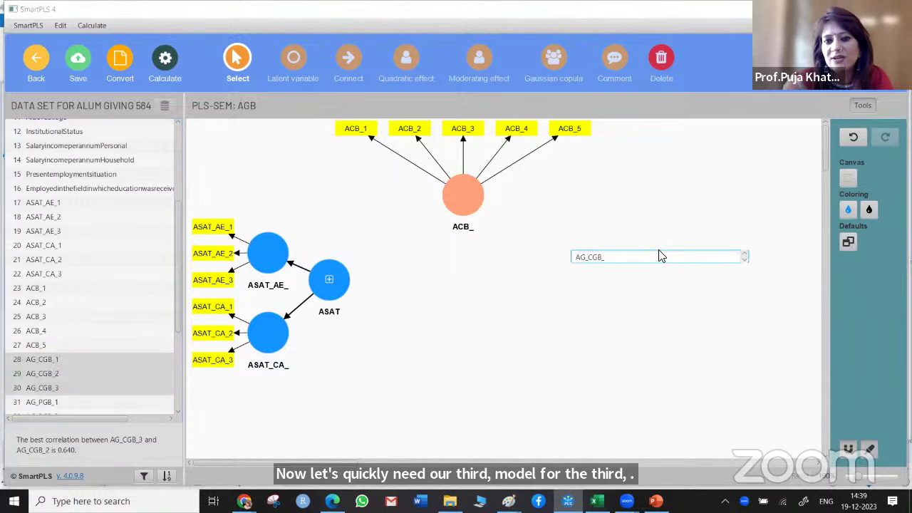
key("Return")
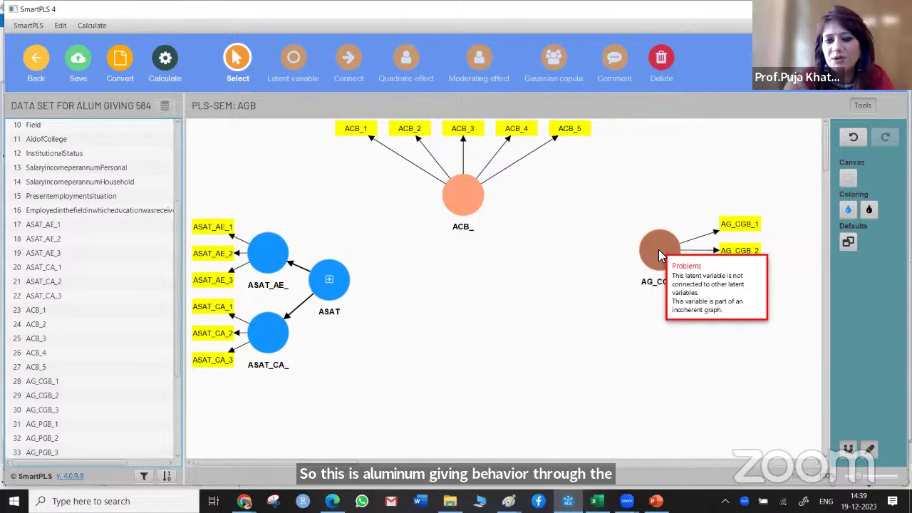
Add a latent variable below AG_CGB_ from indicators AG_PGB_1 to AG_PGB_4, keeping the suggested name.
left_click(35, 425)
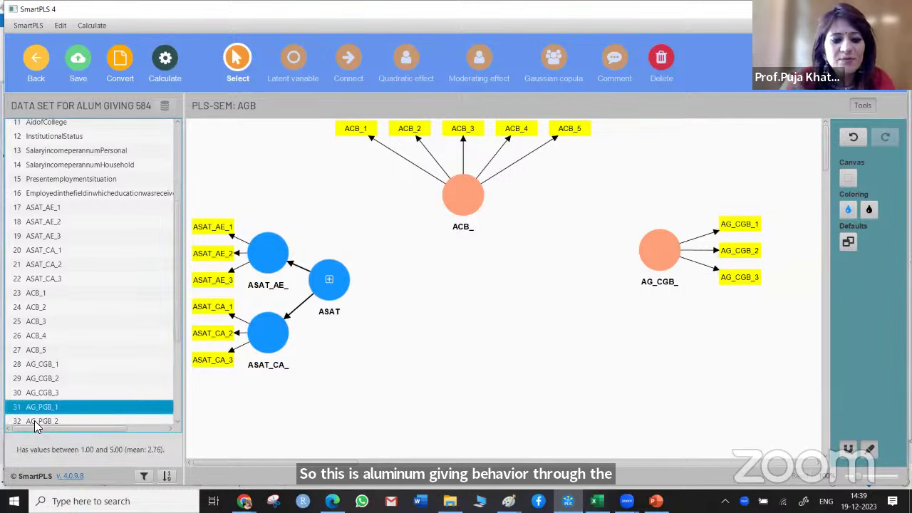
key("shift+Down")
key("shift+Down")
key("shift+Down")
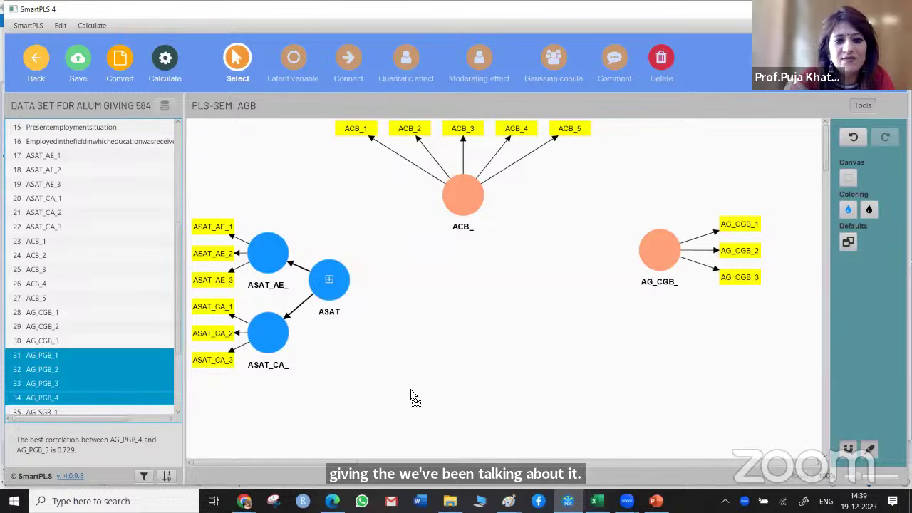
left_click_drag(413, 397, 728, 360)
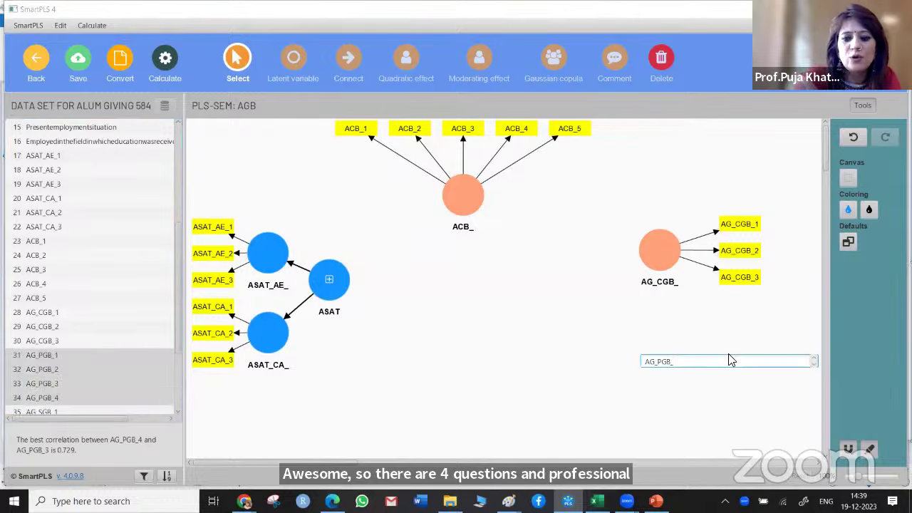
key("Return")
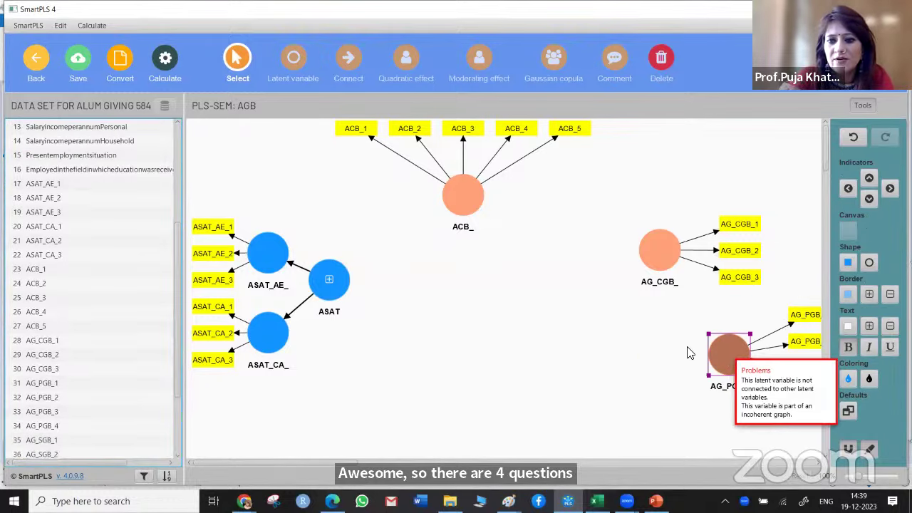
Arrange AG_CGB_ and AG_PGB_ in a vertical column to the right of ACB_, with AG_CGB_ above AG_PGB_.
left_click_drag(713, 350, 645, 329)
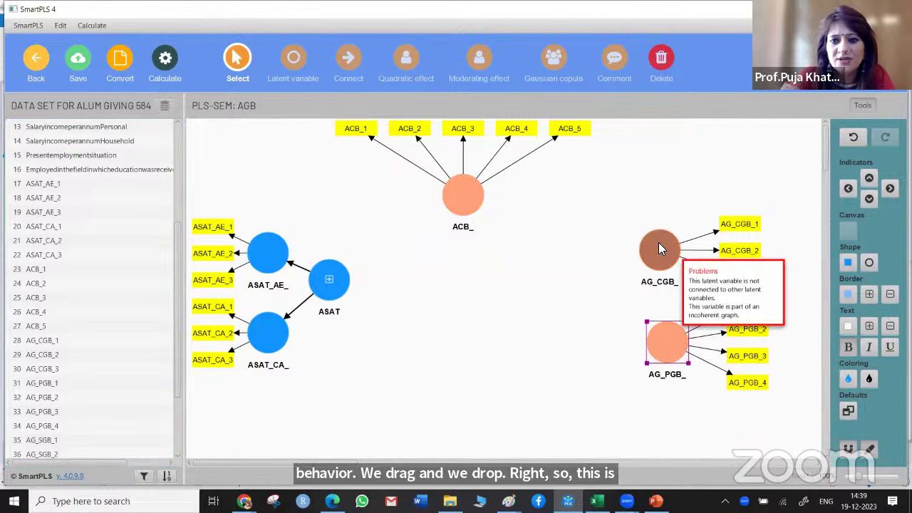
left_click_drag(659, 242, 651, 150)
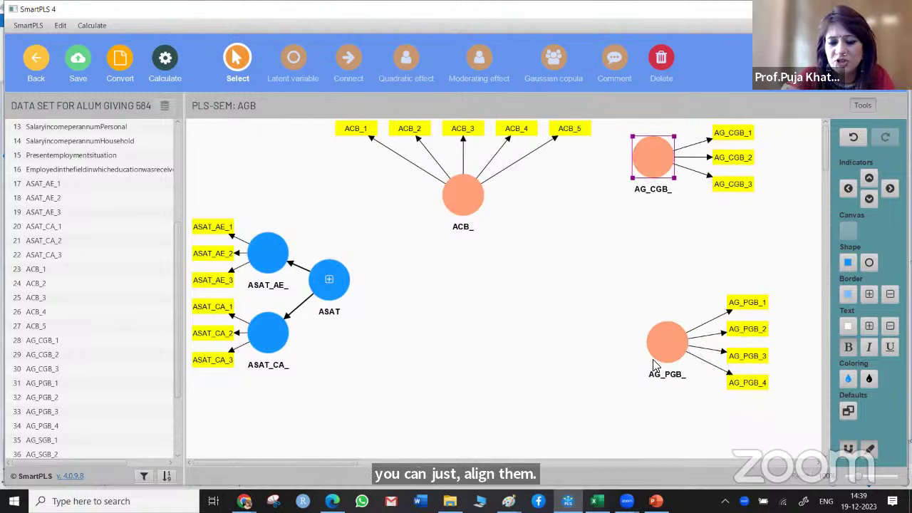
left_click_drag(663, 341, 654, 261)
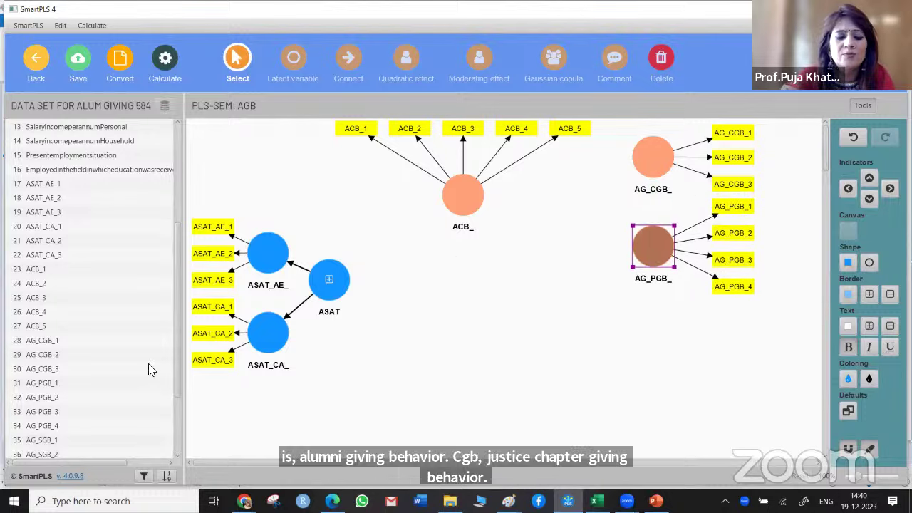
Add a latent variable below AG_PGB_ from indicators AG_SGB_1 to AG_SGB_3, keeping the suggested name.
scroll(54, 392, "down", 3)
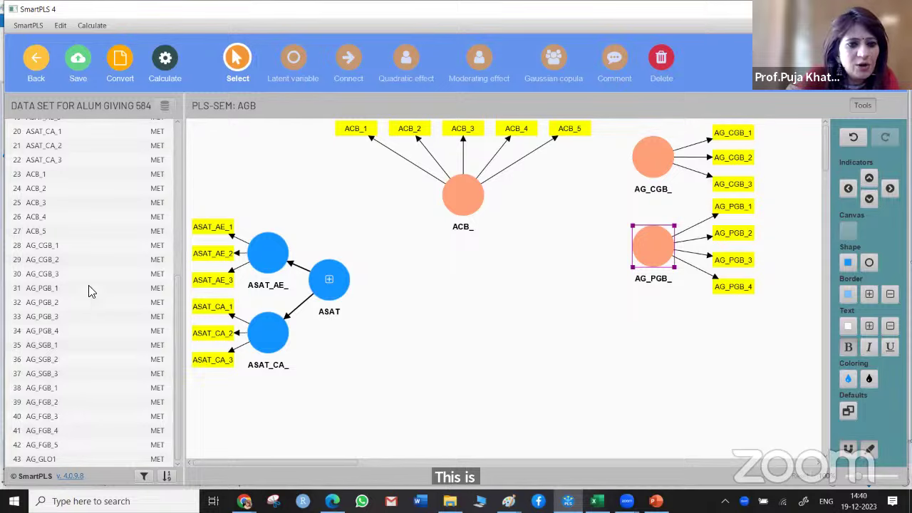
left_click(44, 347)
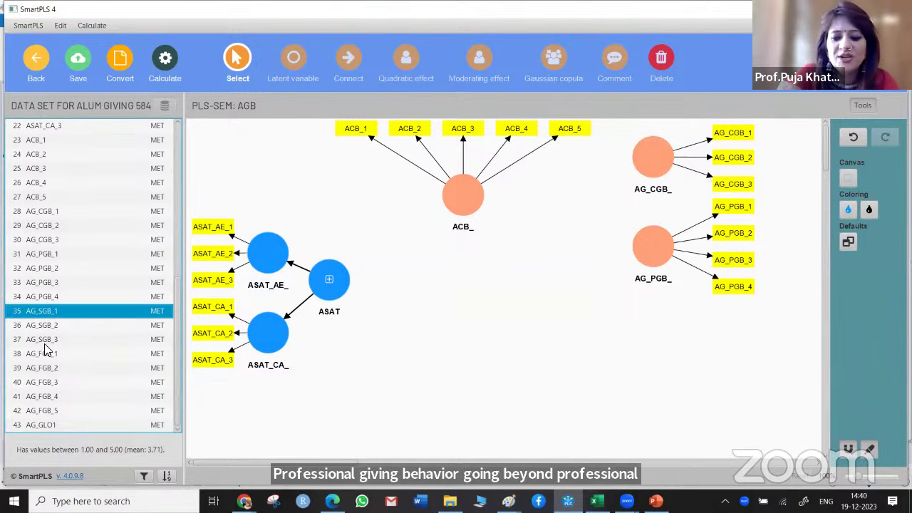
left_click(44, 345, "shift")
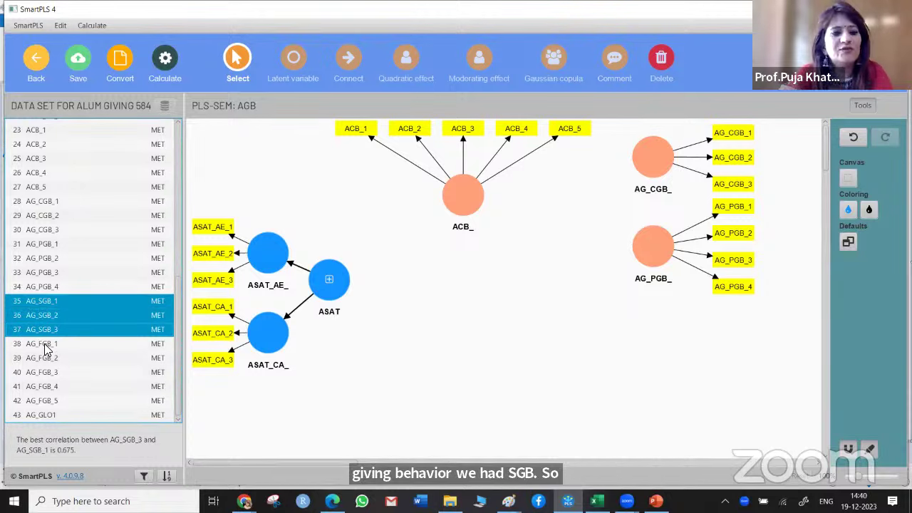
left_click_drag(80, 324, 656, 339)
key("Return")
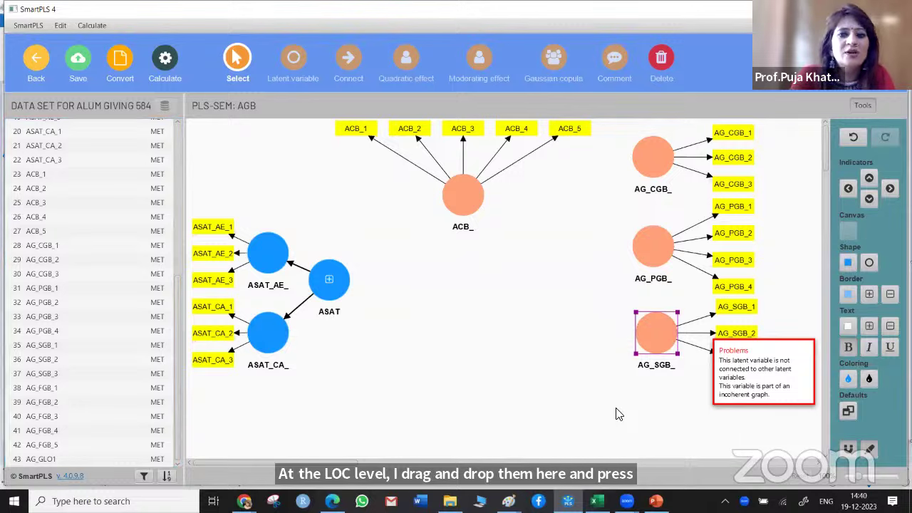
Add a latent variable from indicators AG_FGB_1 to AG_FGB_5 with the suggested name and align it directly below AG_SGB_.
left_click(43, 404)
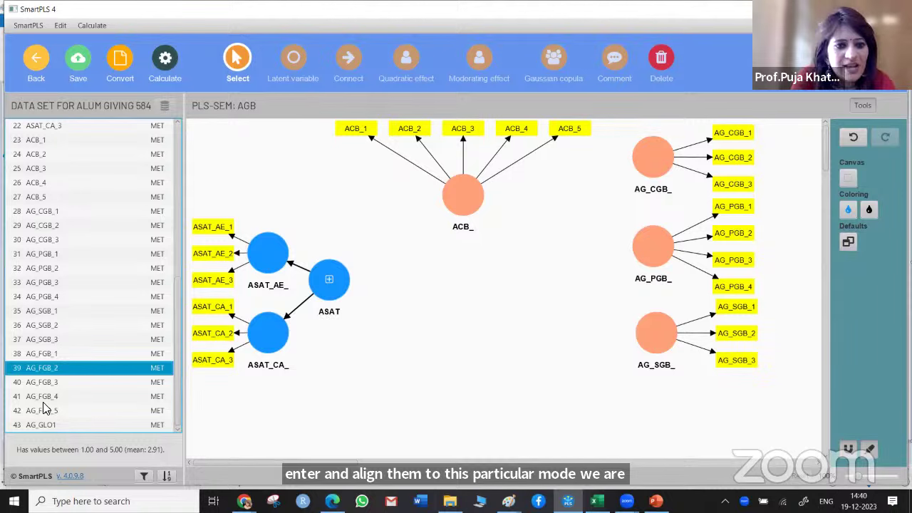
left_click(52, 353)
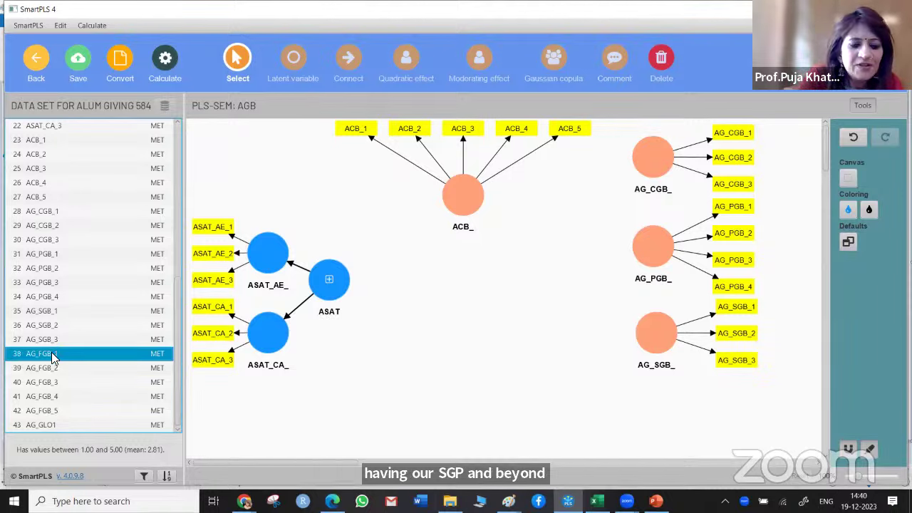
key("shift+Down")
key("shift+Down")
key("shift+Down")
key("shift+Down")
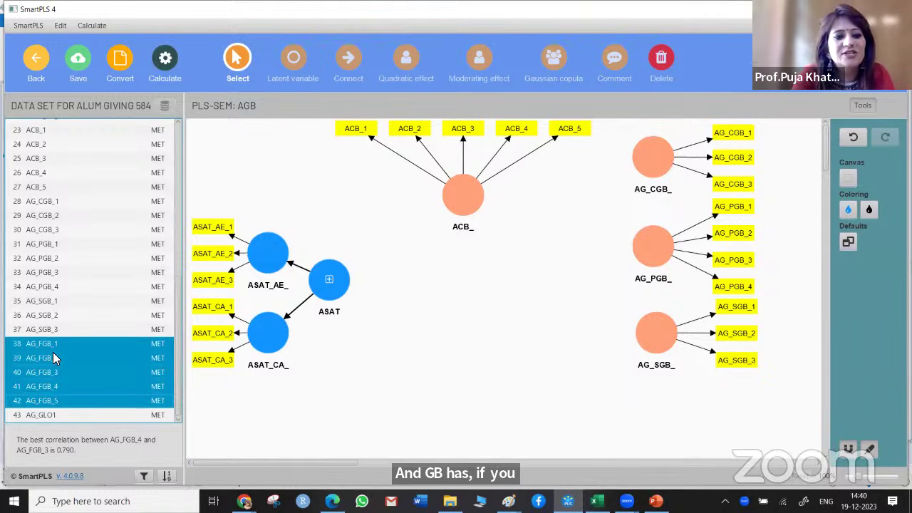
left_click_drag(677, 416, 677, 416)
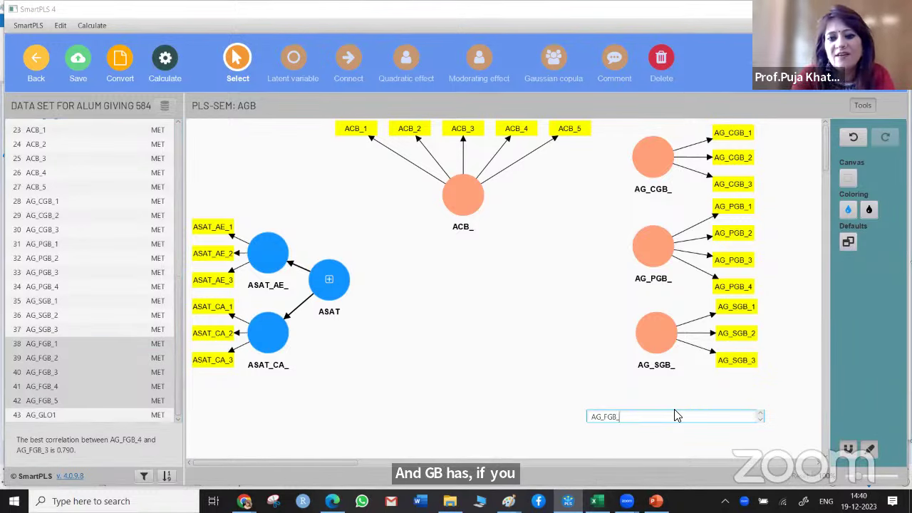
key("Return")
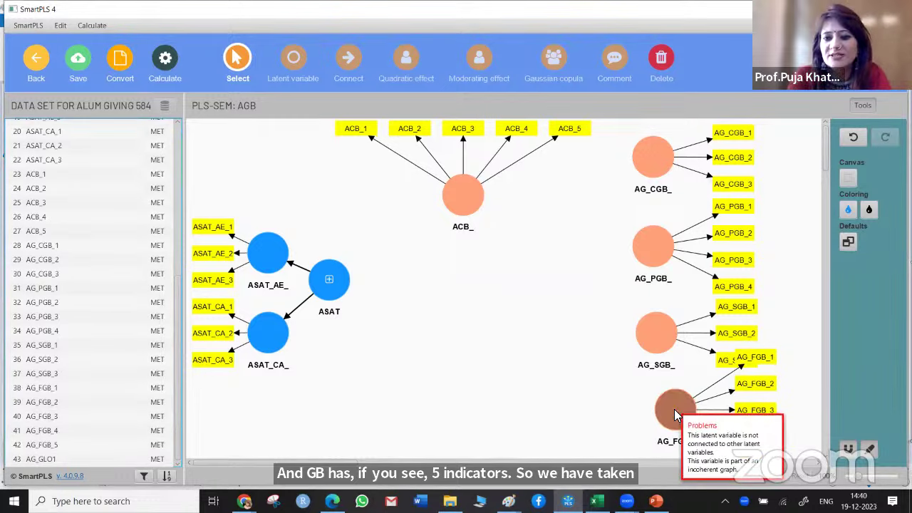
left_click_drag(686, 421, 675, 441)
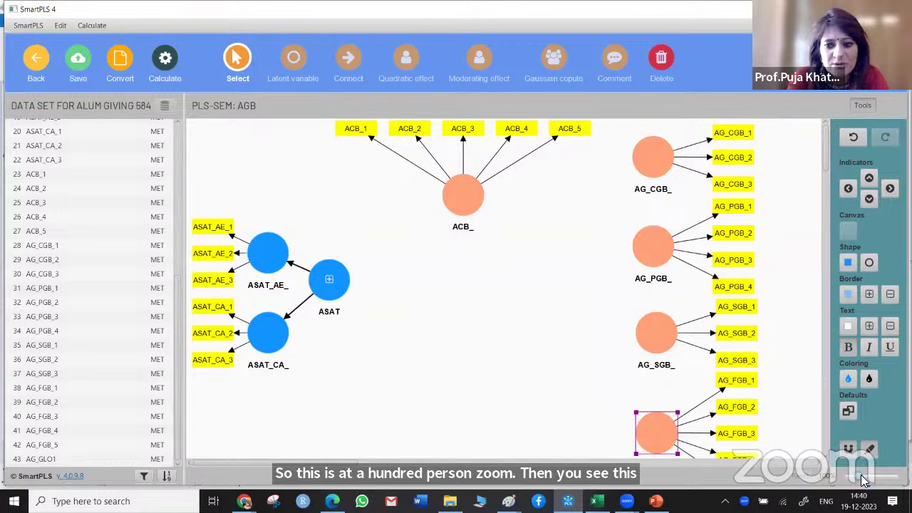
Add a latent variable named AGB without indicators between ASAT and the column of AG_ latent variables.
scroll(862, 482, "down", 4)
scroll(862, 481, "up", 2)
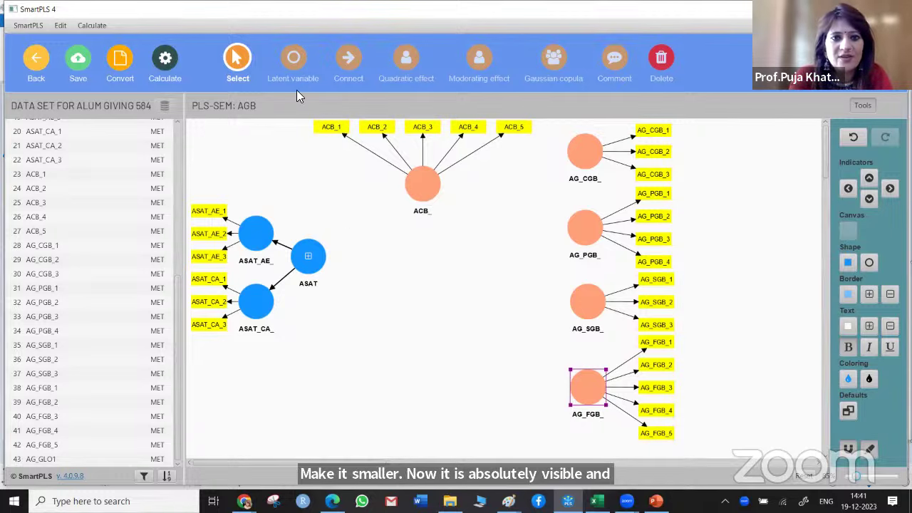
left_click(294, 65)
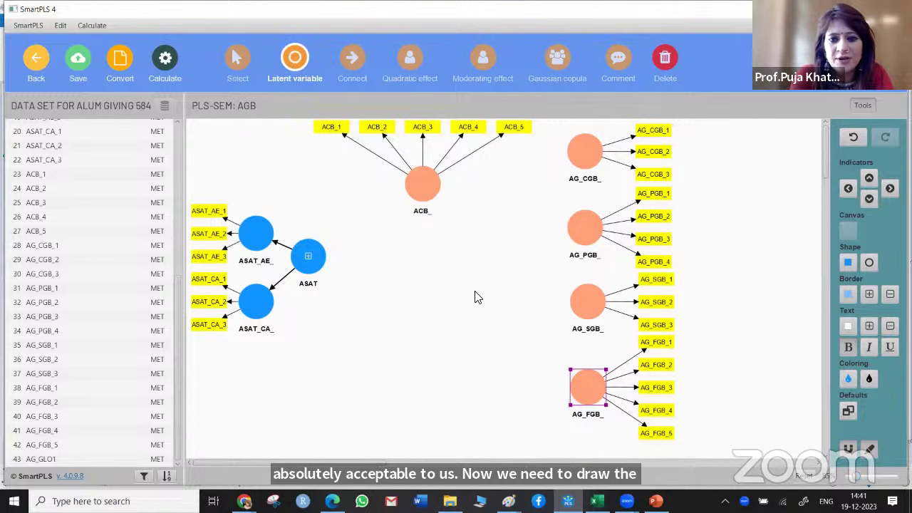
left_click(498, 266)
type("A")
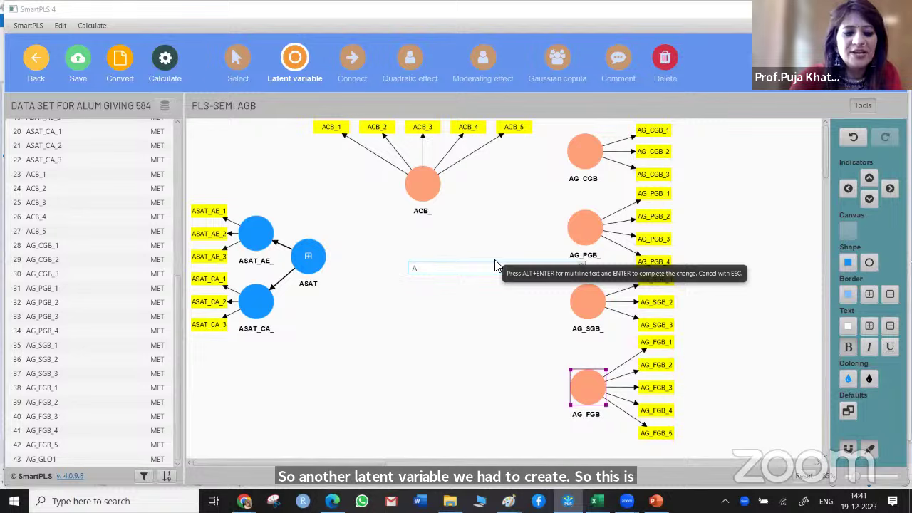
type("lphaGB")
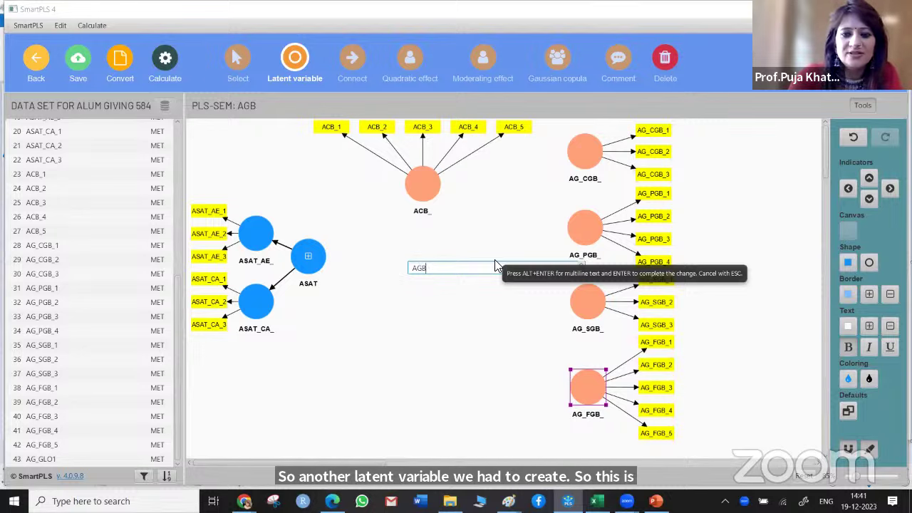
key("Return")
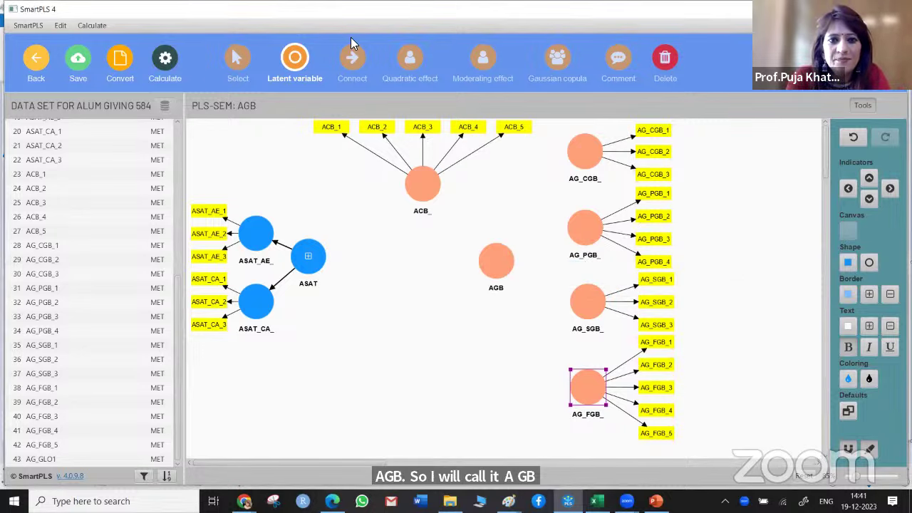
Connect AG_CGB_, AG_PGB_, AG_SGB_ and AG_FGB_ to AGB, with each arrow pointing to AGB.
left_click(352, 61)
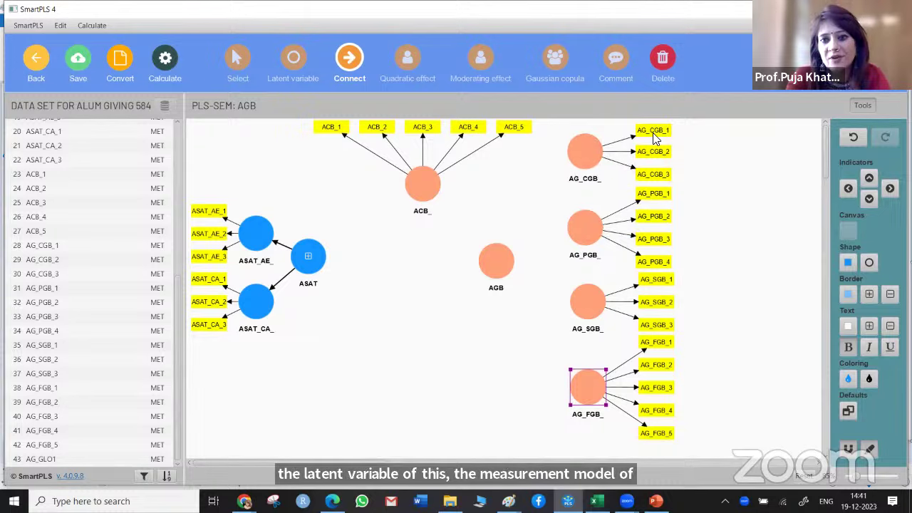
left_click(576, 158)
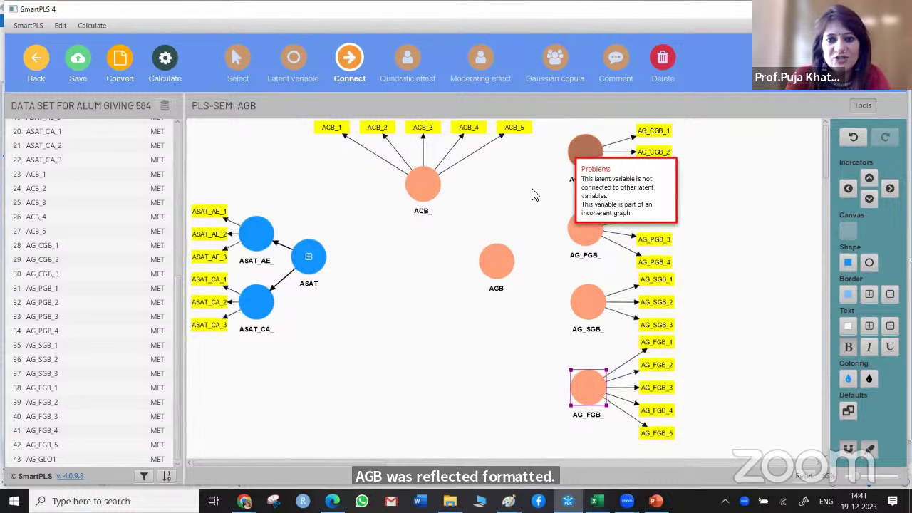
left_click(496, 259)
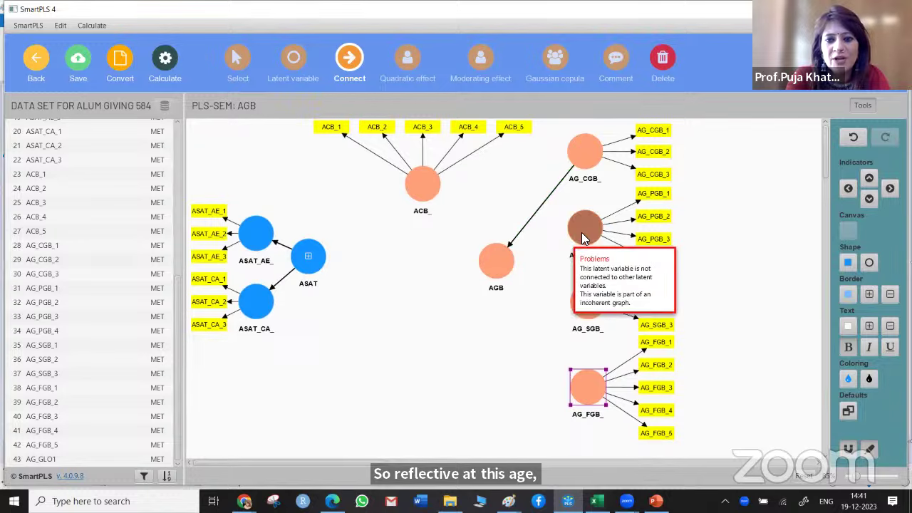
left_click(565, 242)
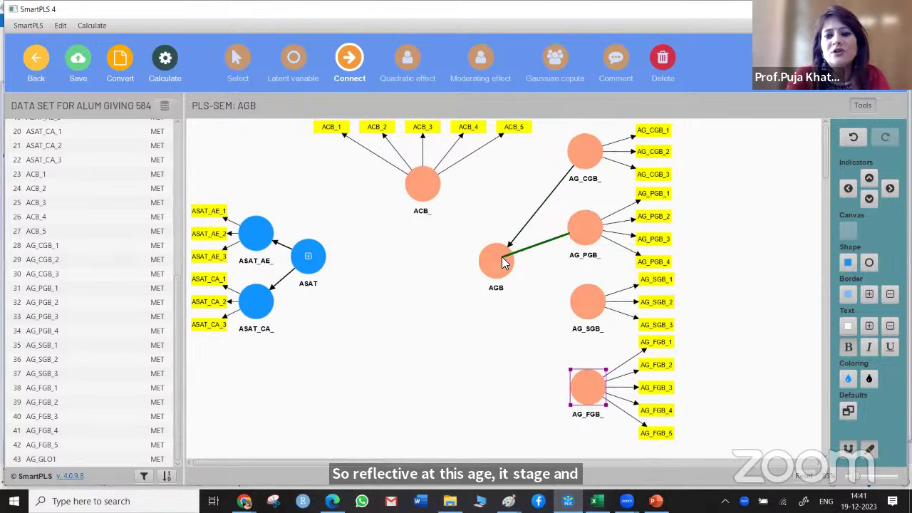
left_click(502, 256)
left_click(588, 301)
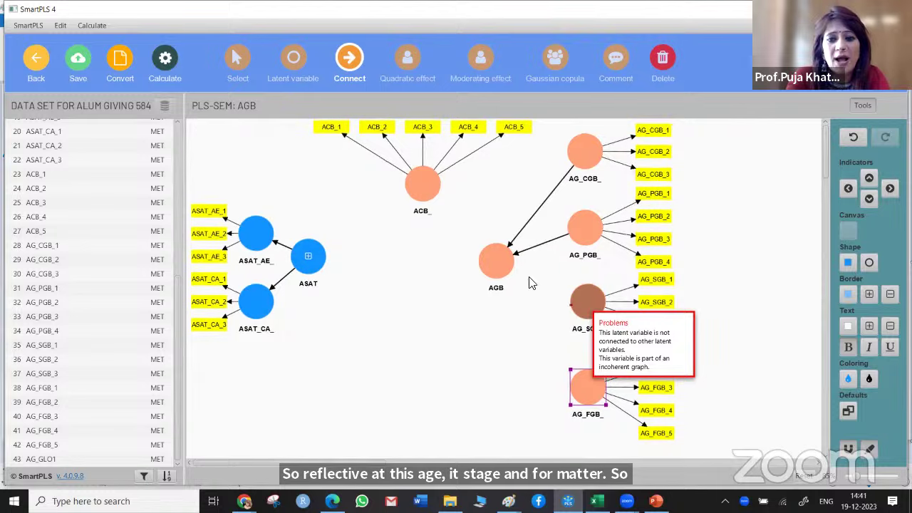
left_click(511, 270)
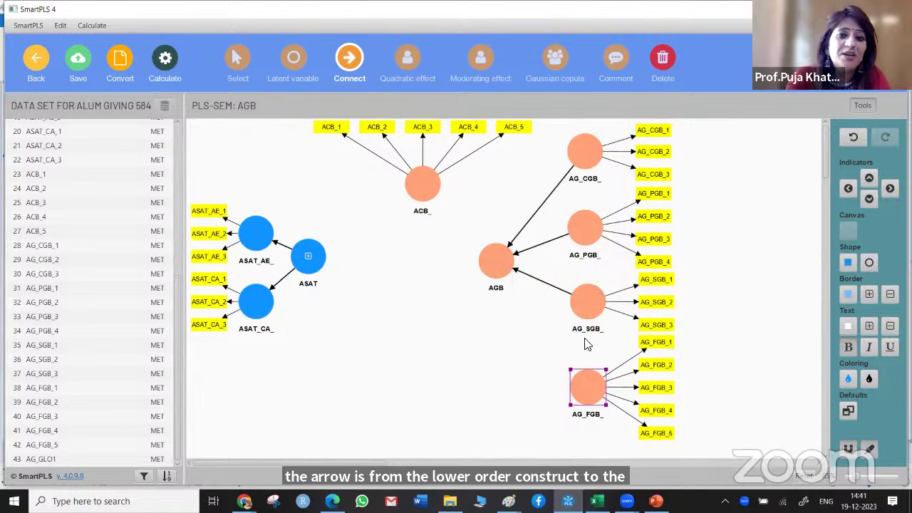
left_click(583, 384)
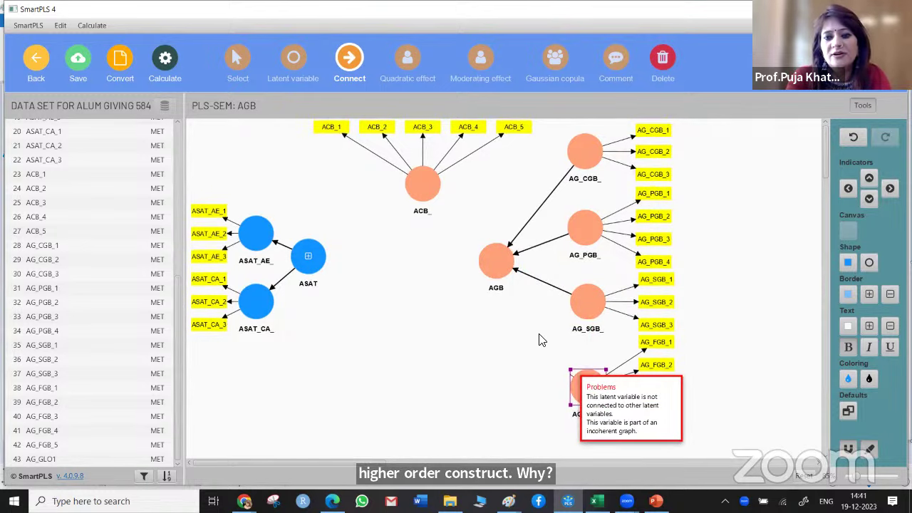
left_click(505, 277)
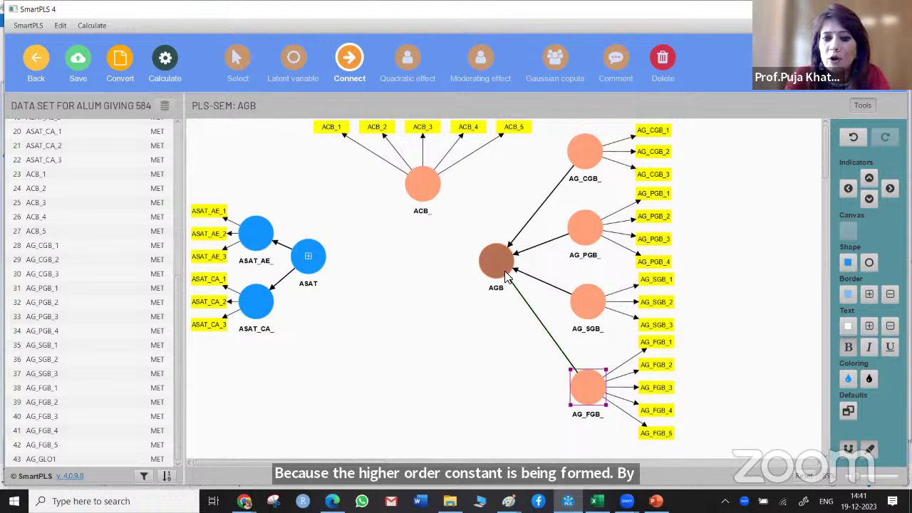
Assign all indicators from AG_CGB_1 to AG_FGB_5 to the AGB latent variable.
left_click(47, 247)
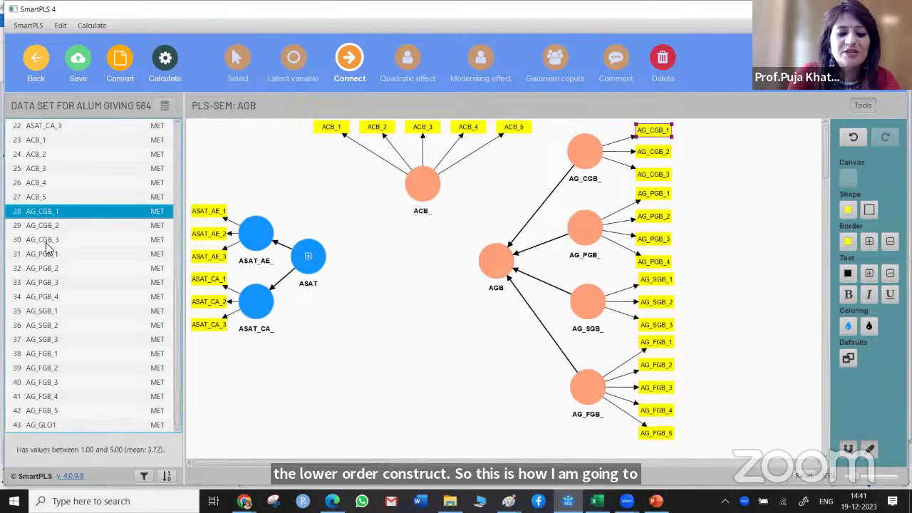
left_click(47, 240, "shift")
key("shift+Down")
key("shift+Down")
key("shift+Down")
key("shift+Down")
key("shift+Down")
key("shift+Down")
key("shift+Down")
key("shift+Down")
key("shift+Down")
key("shift+Down")
key("shift+Down")
key("shift+Down")
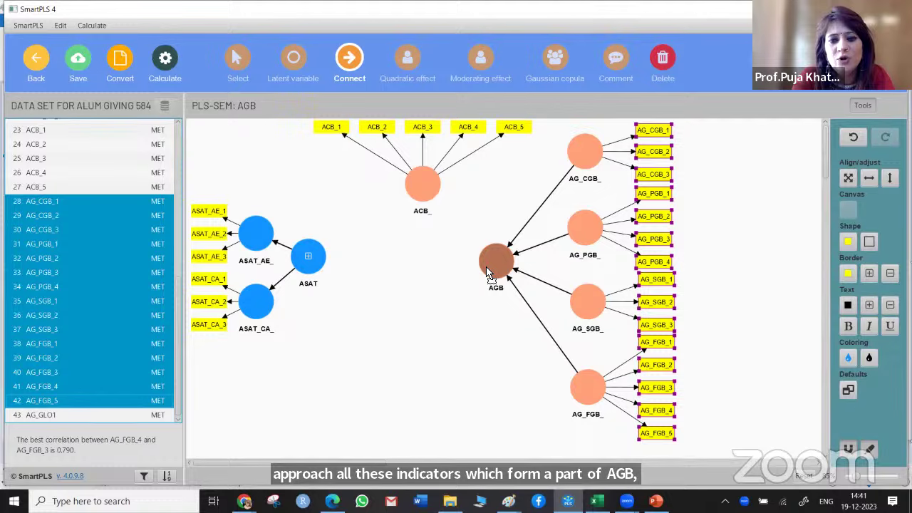
left_click_drag(486, 267, 486, 267)
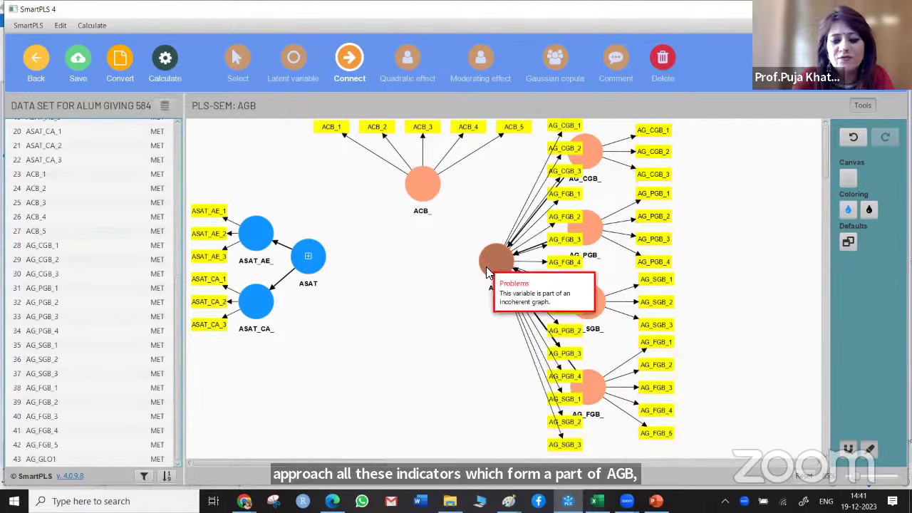
Hide the indicators of the AGB latent variable.
right_click(486, 261)
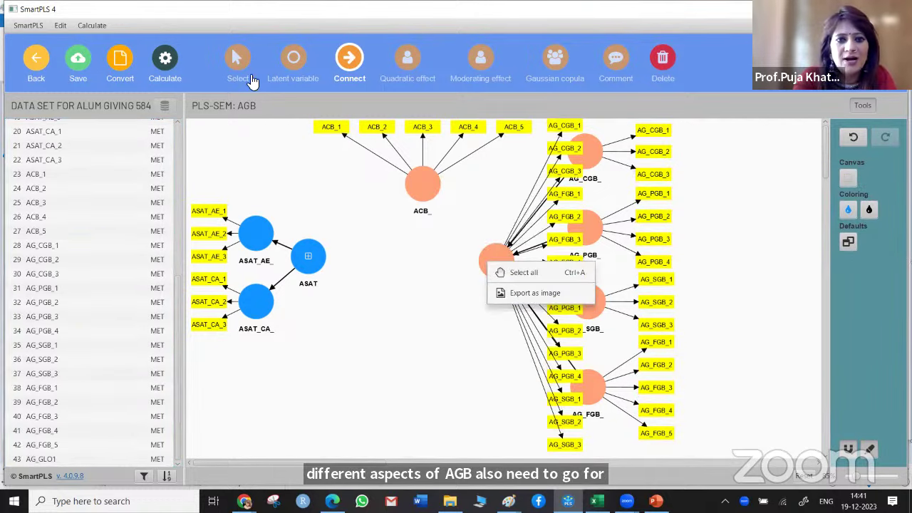
left_click(239, 65)
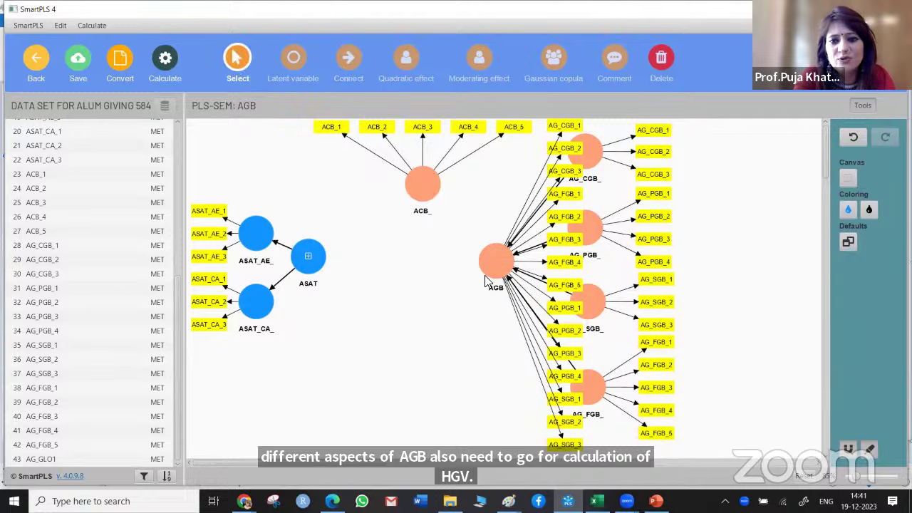
left_click(507, 261)
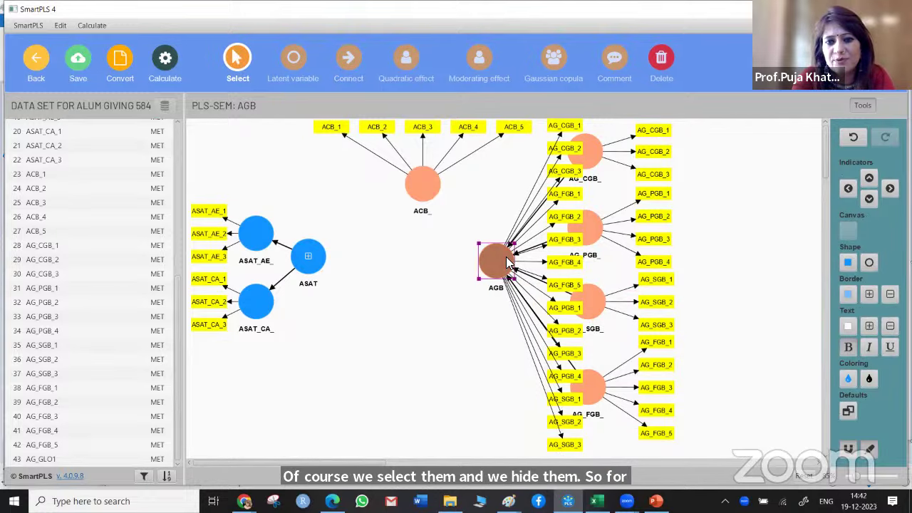
right_click(506, 257)
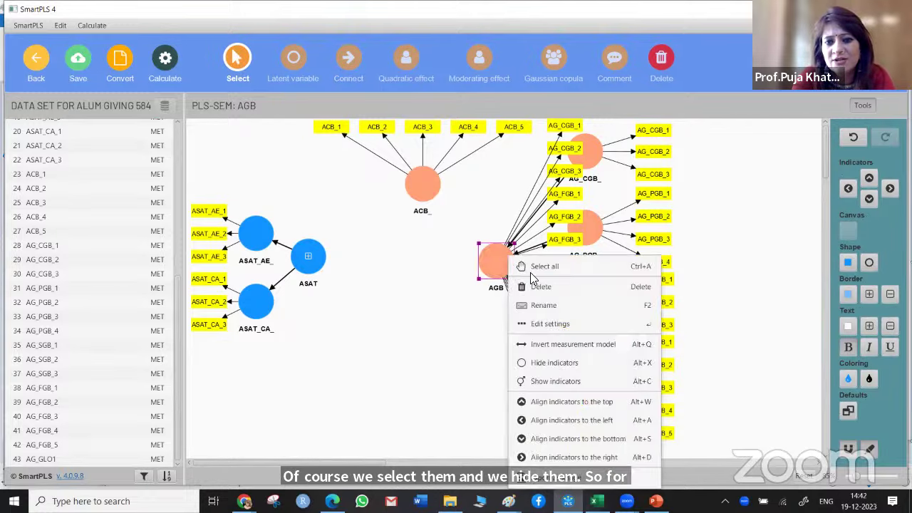
left_click(547, 363)
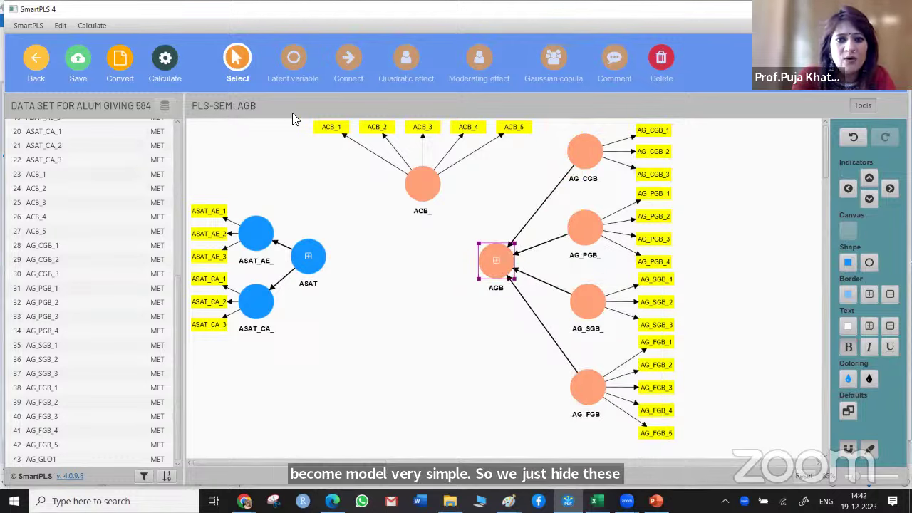
Draw paths from ASAT to AGB, ASAT to ACB_ and ACB_ to AGB, and align AGB level with ASAT.
left_click(348, 63)
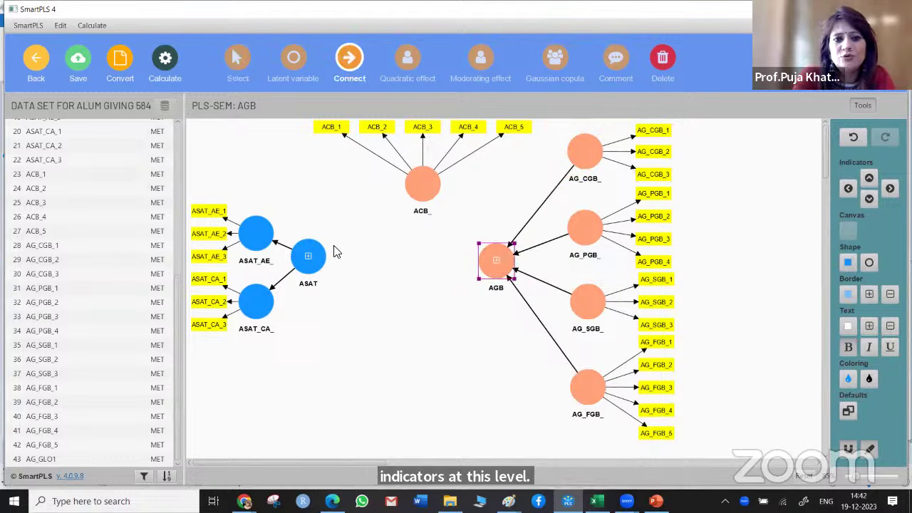
left_click(313, 263)
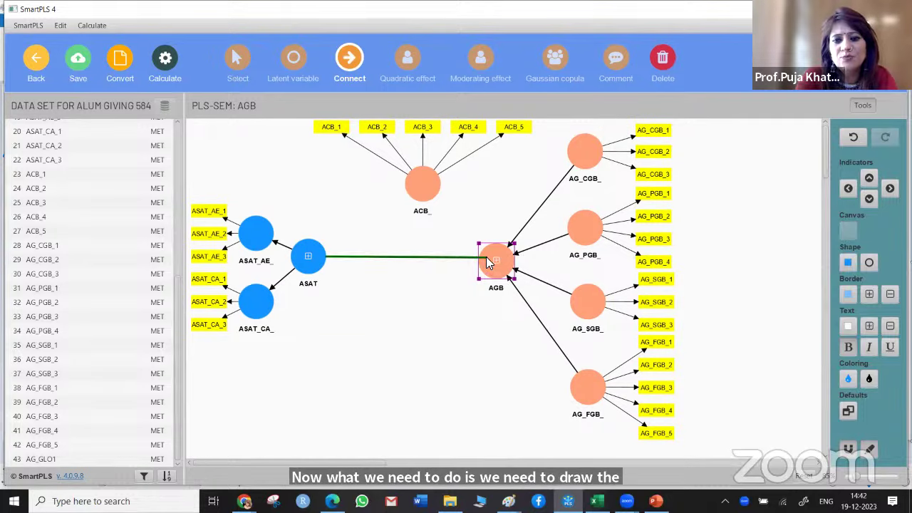
left_click(493, 264)
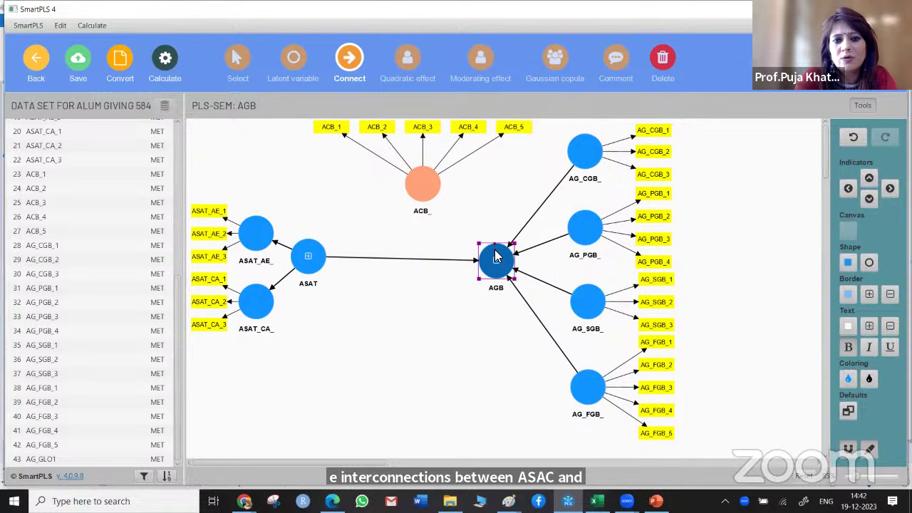
left_click(308, 257)
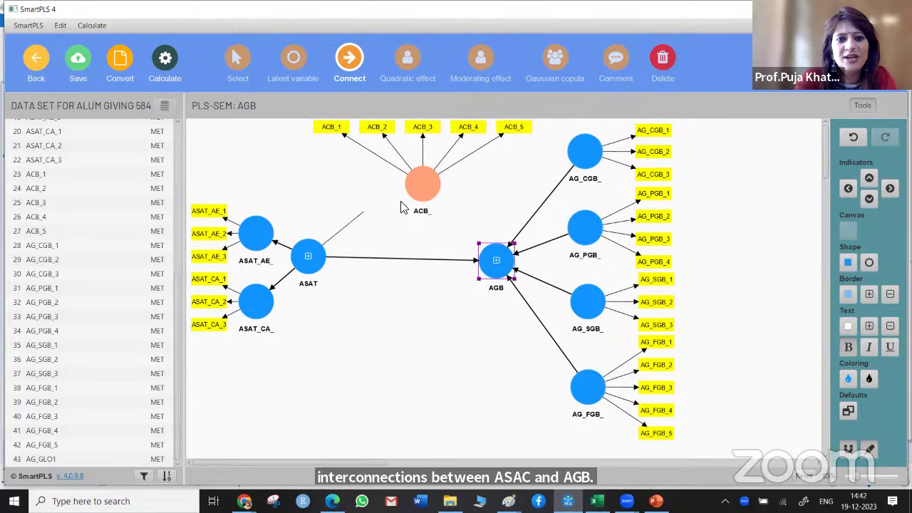
left_click(430, 187)
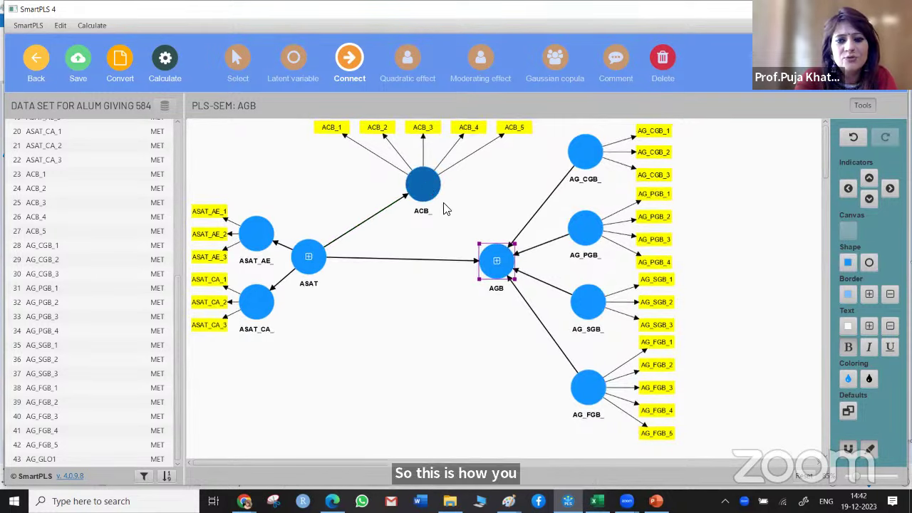
left_click(490, 258)
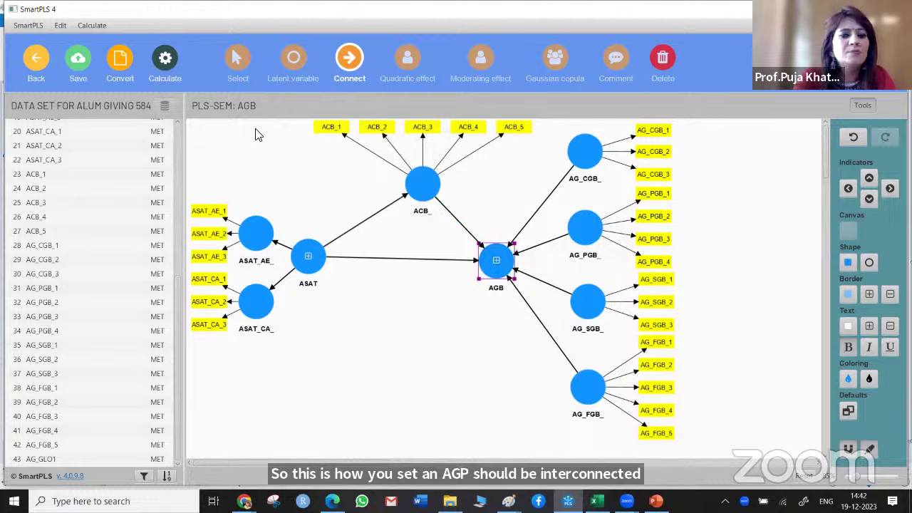
left_click(240, 60)
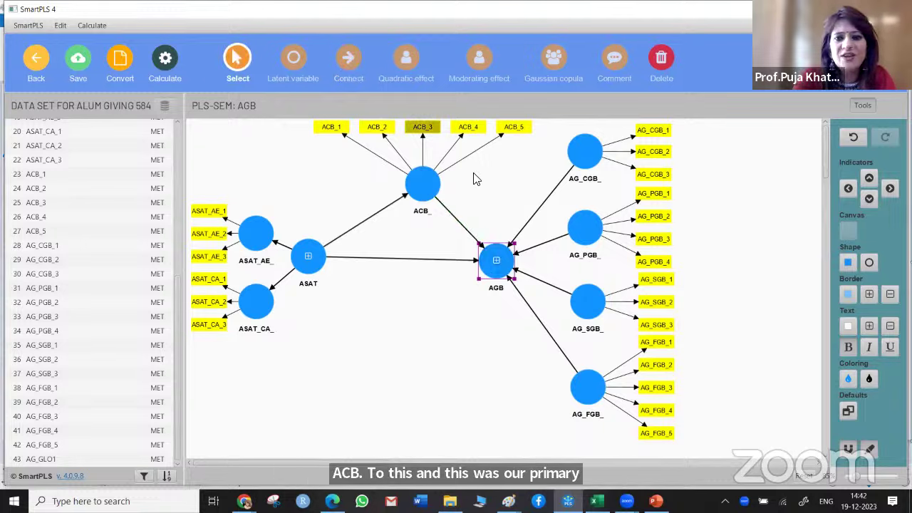
left_click_drag(500, 261, 506, 263)
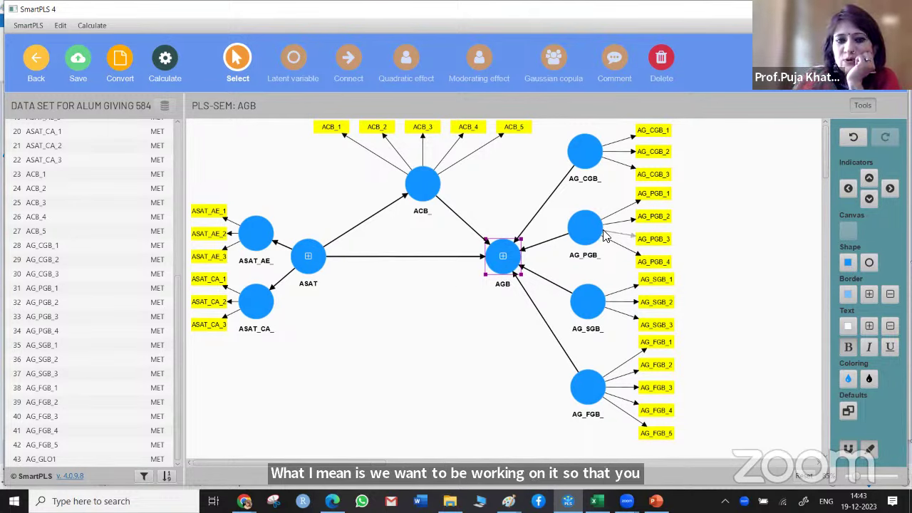
Run the PLS-SEM algorithm with the Path weighting scheme, Standardized results, Default initial weight and no weighting vector, opening the report.
left_click(167, 59)
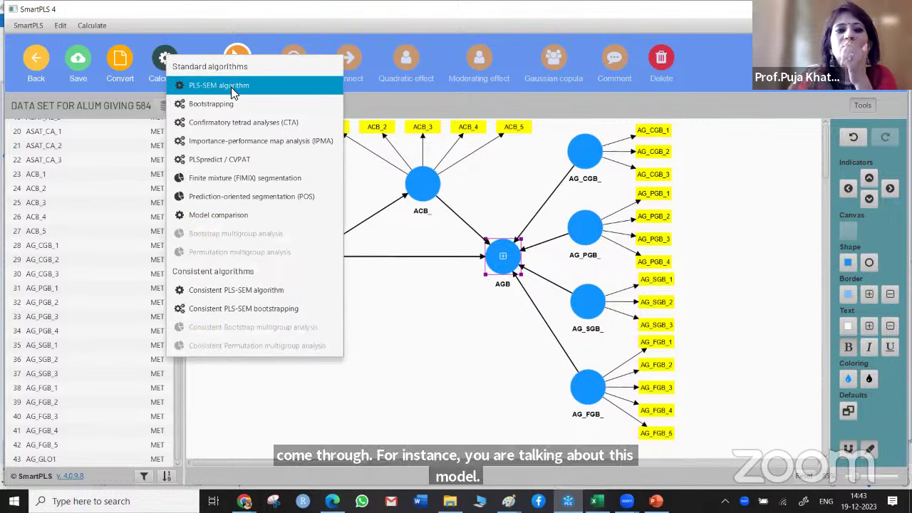
left_click(231, 85)
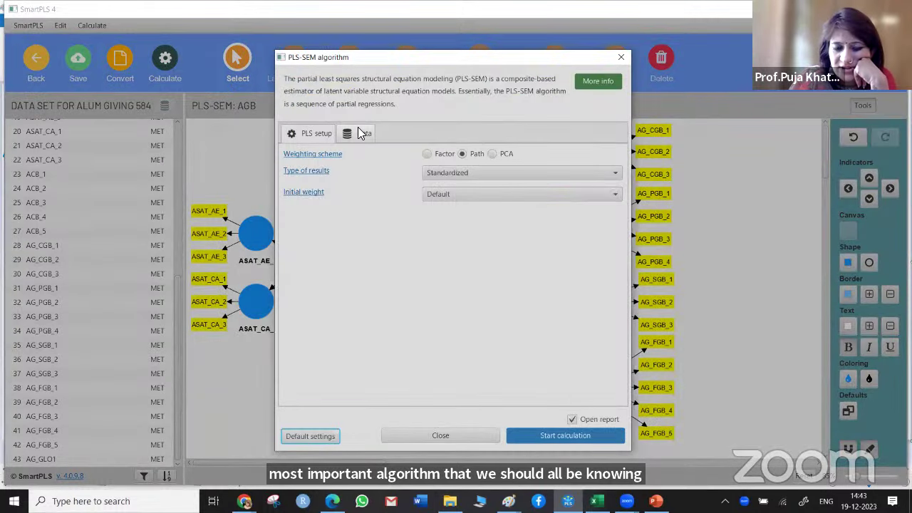
left_click(362, 134)
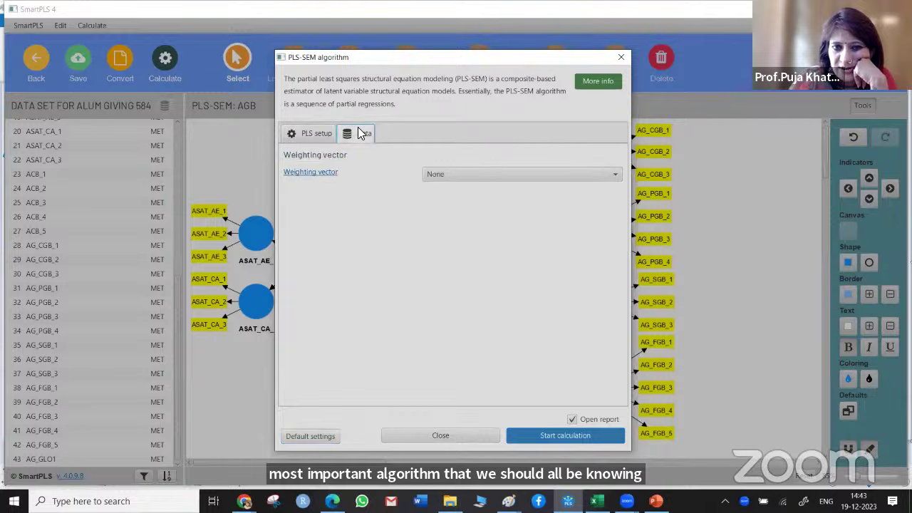
left_click(322, 132)
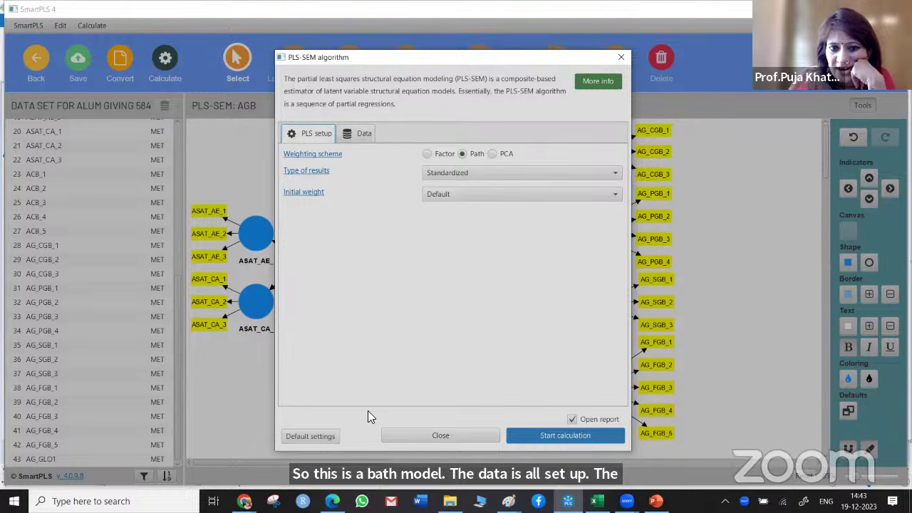
left_click(563, 435)
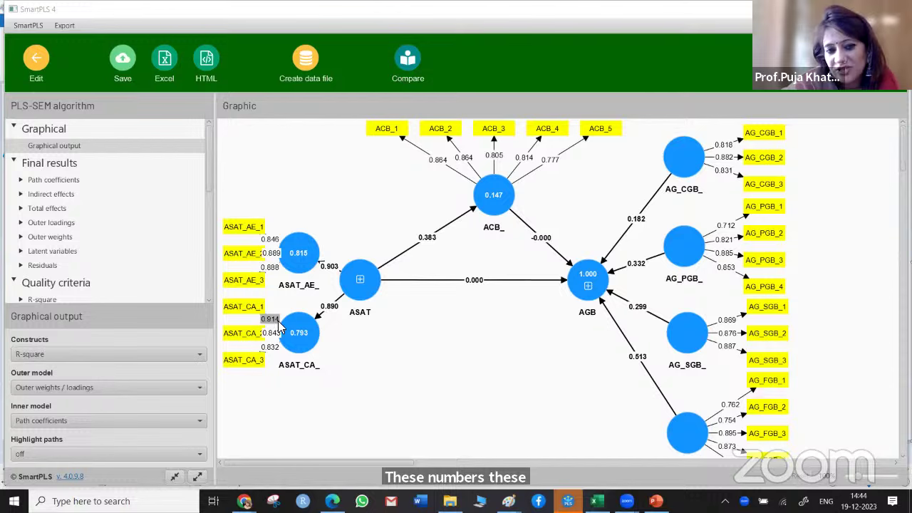
Open the latent variable scores in the final results and copy them in Excel format.
mouse_move(293, 339)
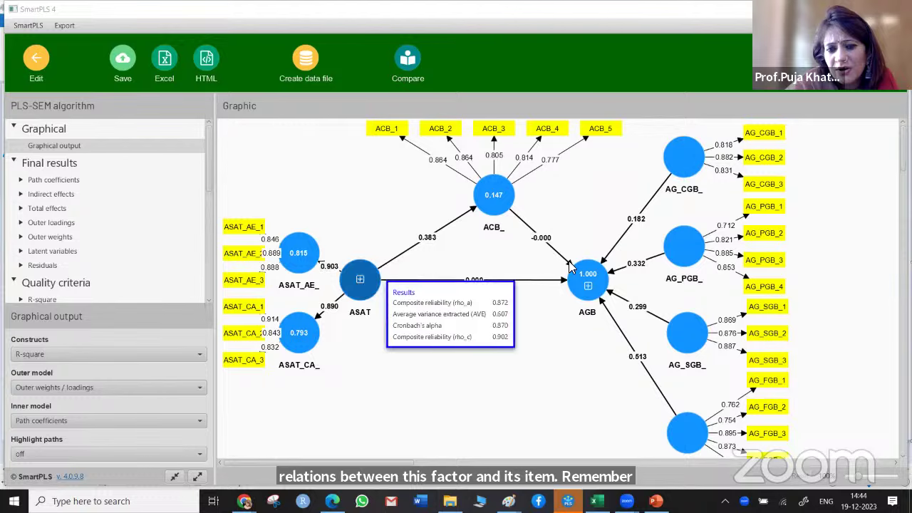
mouse_move(584, 270)
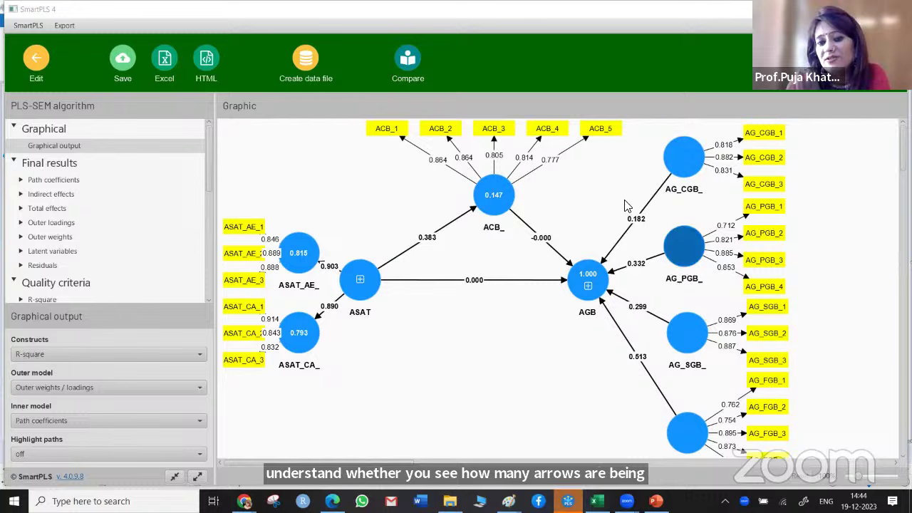
mouse_move(588, 285)
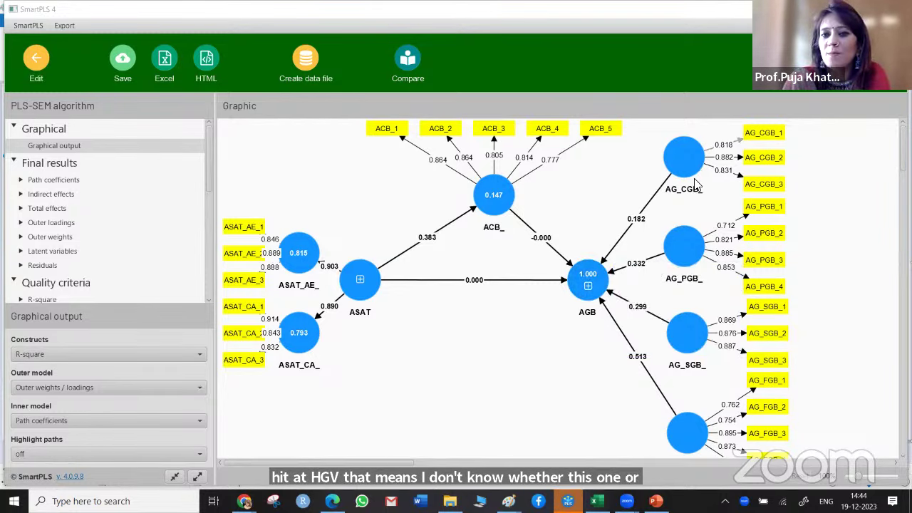
mouse_move(682, 432)
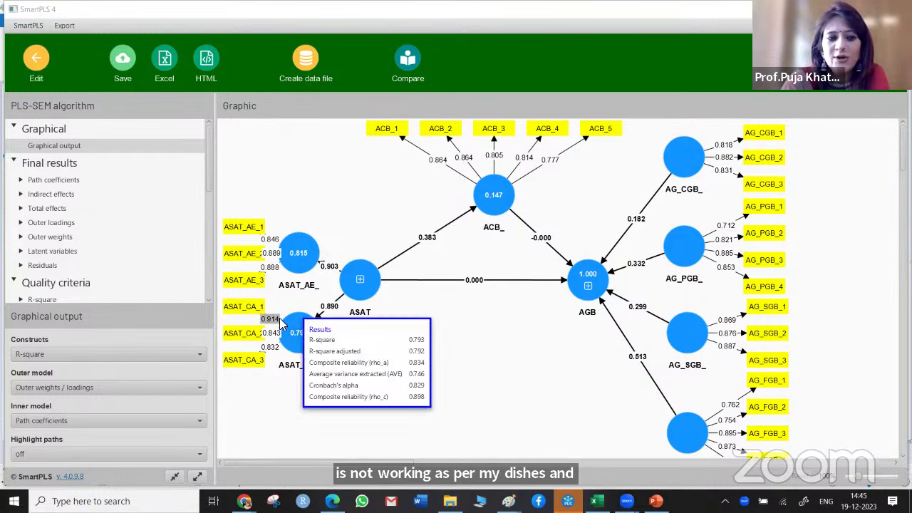
left_click(48, 253)
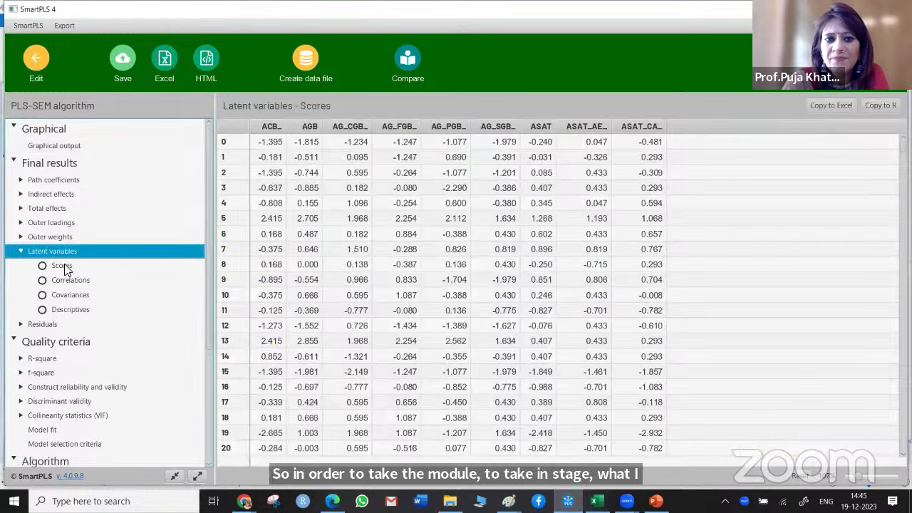
left_click(65, 266)
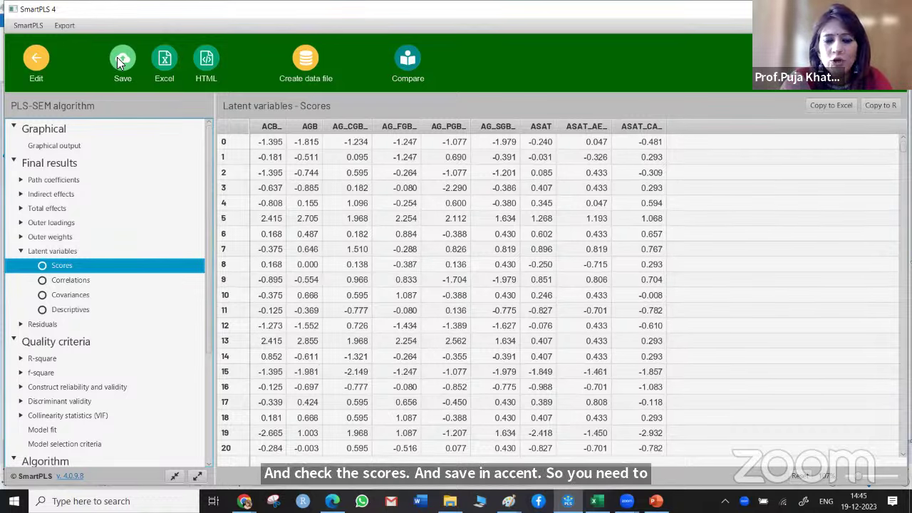
left_click(834, 104)
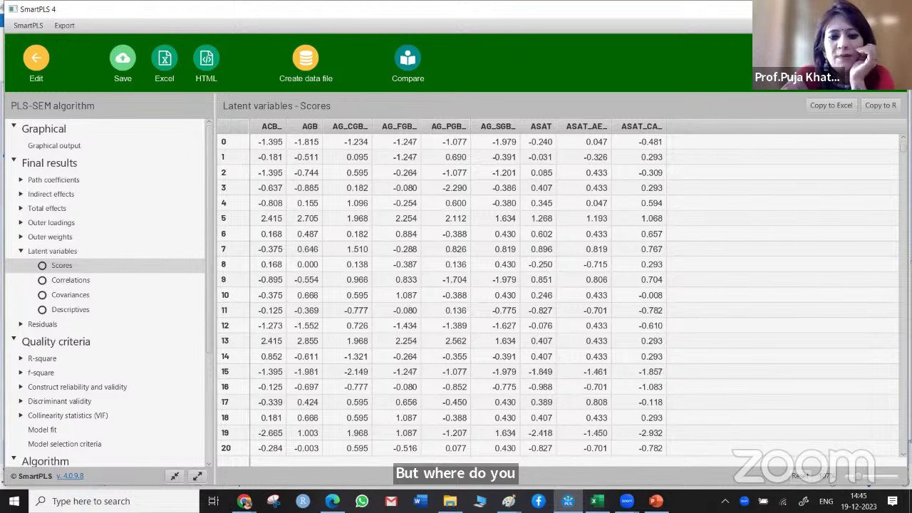
Switch to File Explorer and open DATA SET FOR ALUM GIVING 584.csv from the DAY2 folder in Excel.
key("alt+Tab")
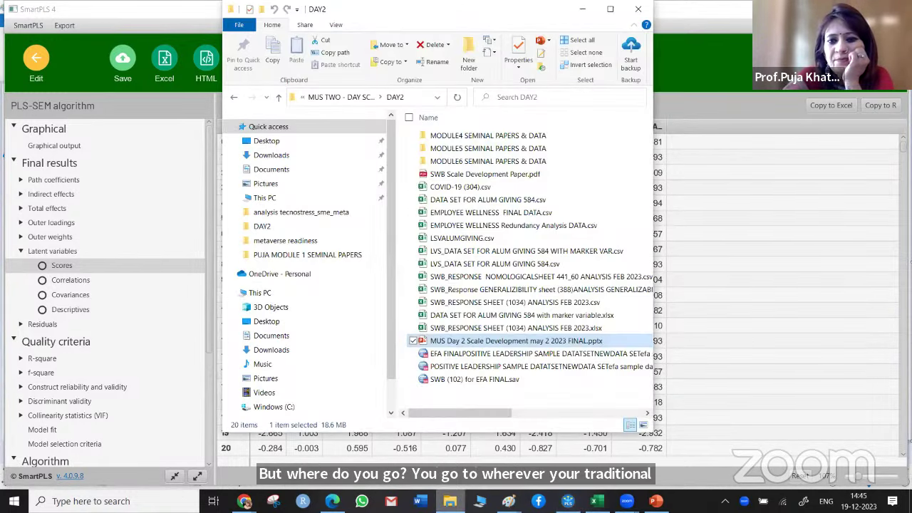
left_click(519, 202)
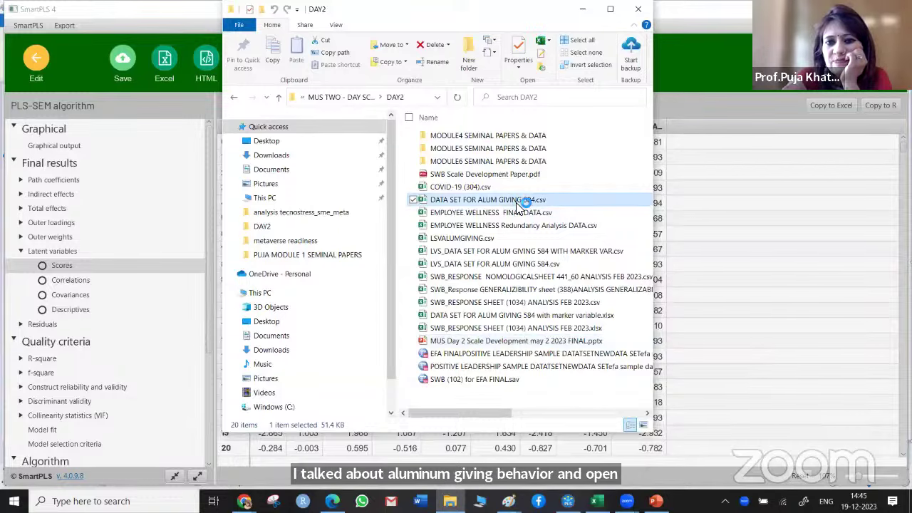
key("alt+Tab")
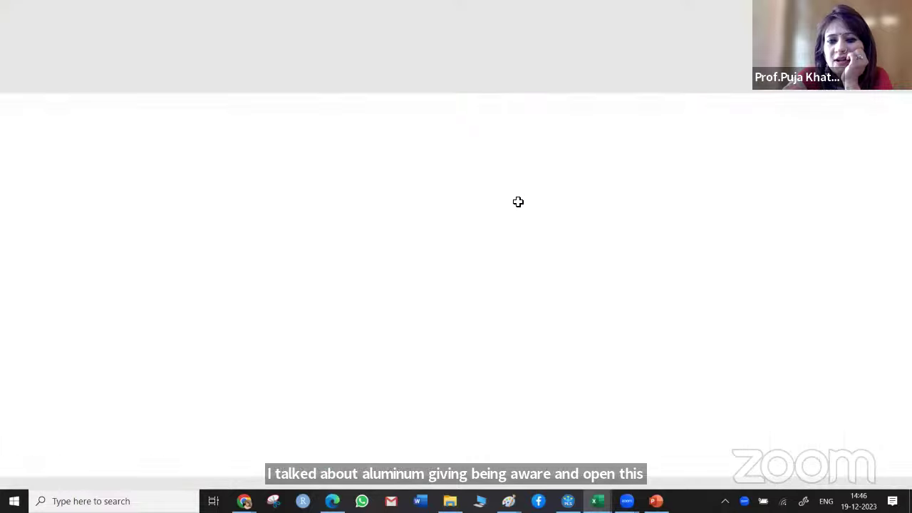
Paste the copied latent variable scores at cell AS1, directly after the AG_GLO1 column.
scroll(437, 221, "right", 6)
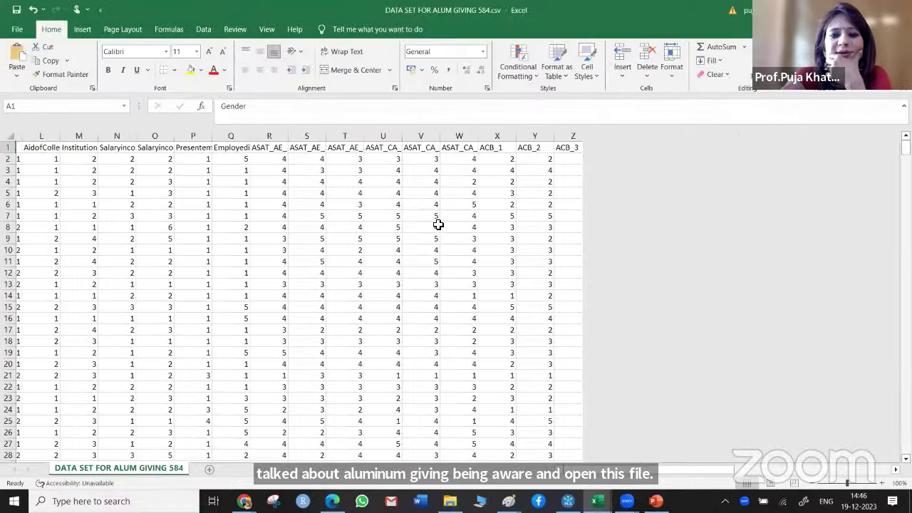
scroll(438, 224, "right", 10)
scroll(438, 225, "left", 4)
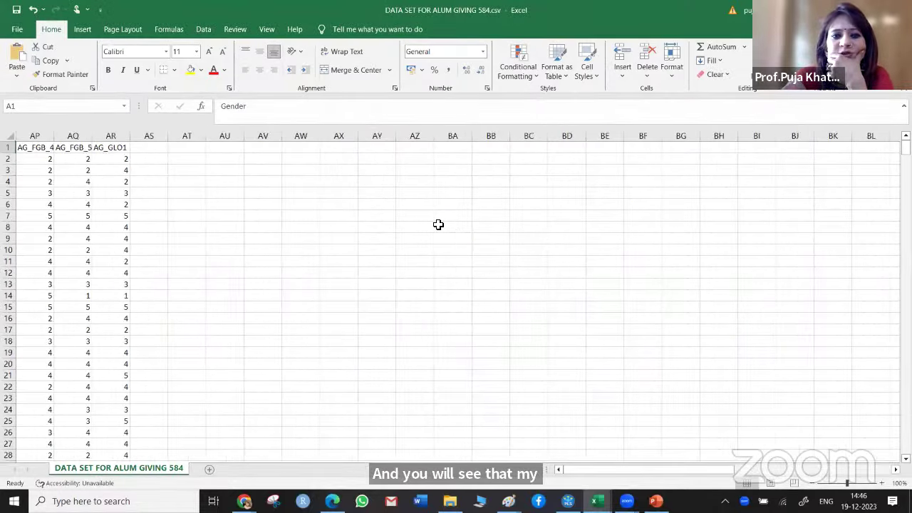
scroll(438, 224, "right", 1)
left_click(303, 148)
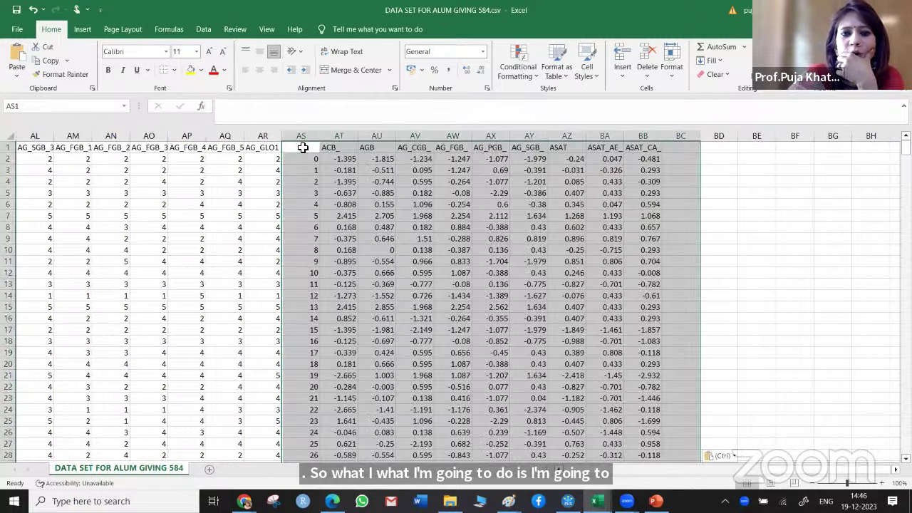
key("ctrl+v")
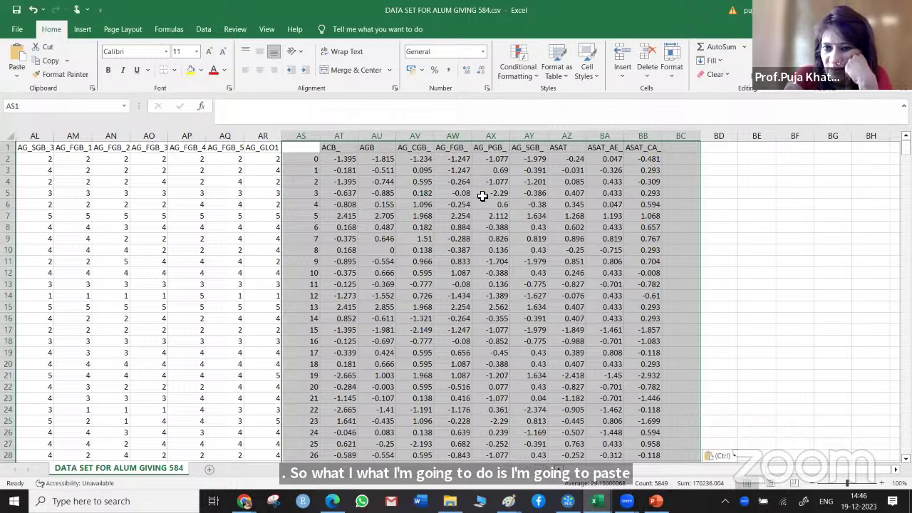
Delete column AS, which holds the redundant serial numbers of the pasted scores.
left_click(301, 136)
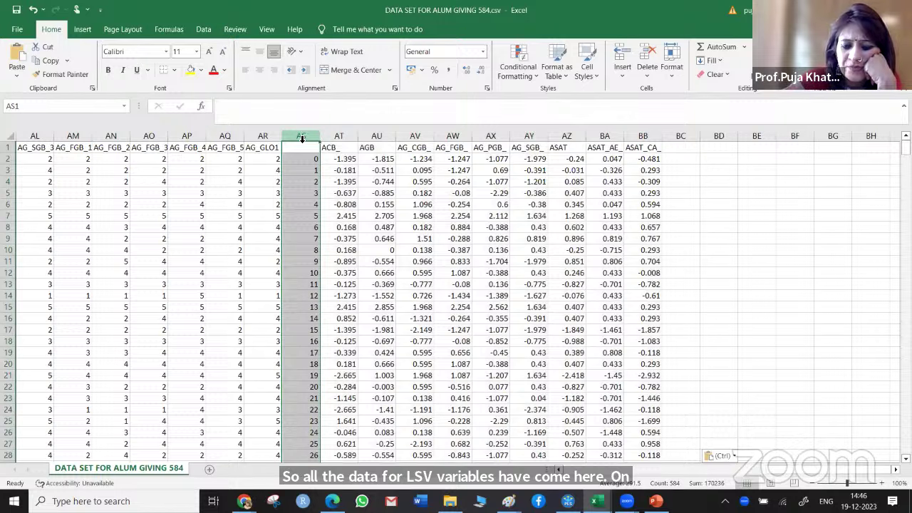
right_click(301, 139)
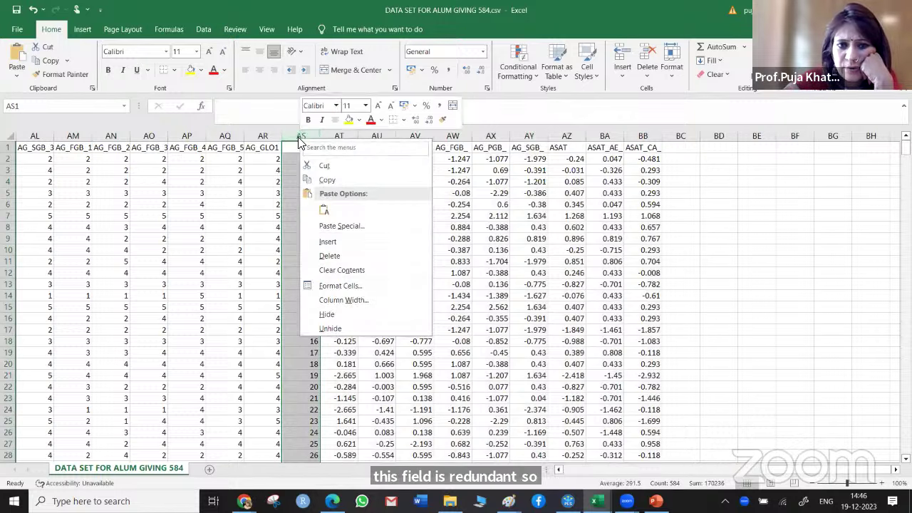
left_click(337, 256)
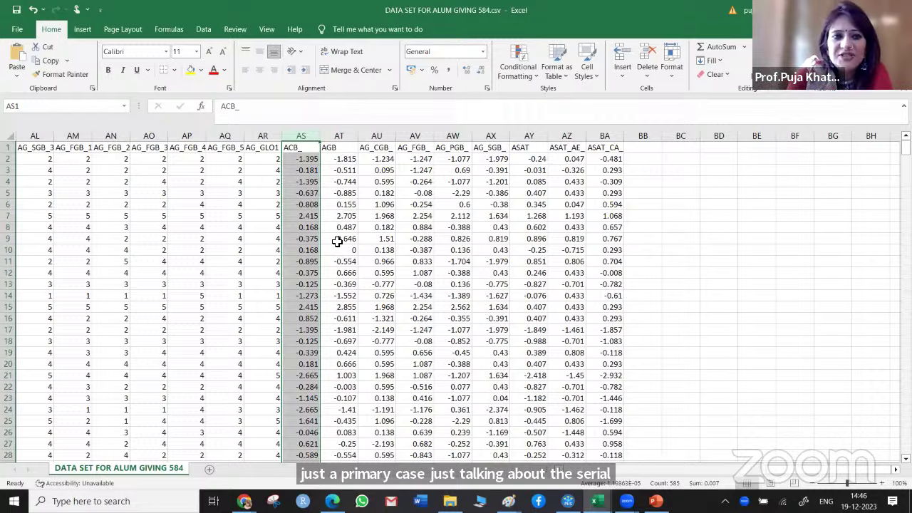
Close DATA SET FOR ALUM GIVING 584.csv without saving and locate LSVALUMGIVING.csv in the DAY2 folder in File Explorer.
left_click(15, 30)
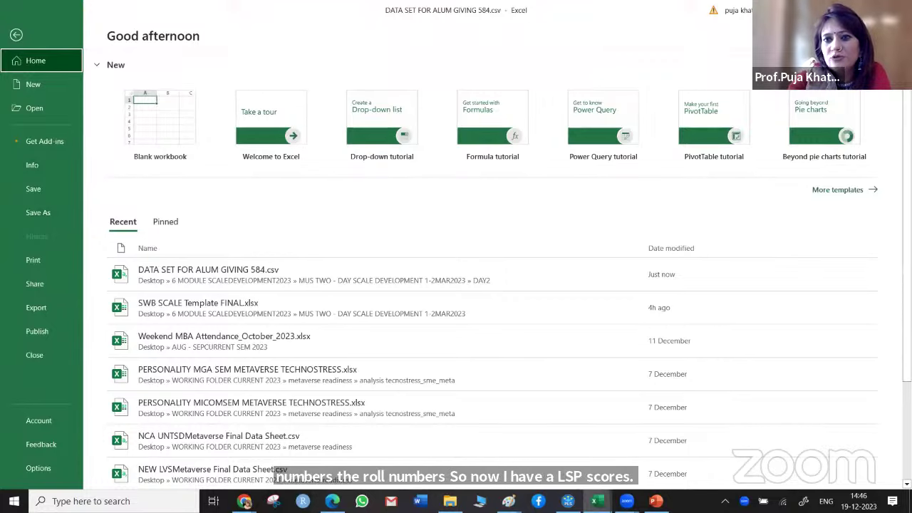
key("ctrl+w")
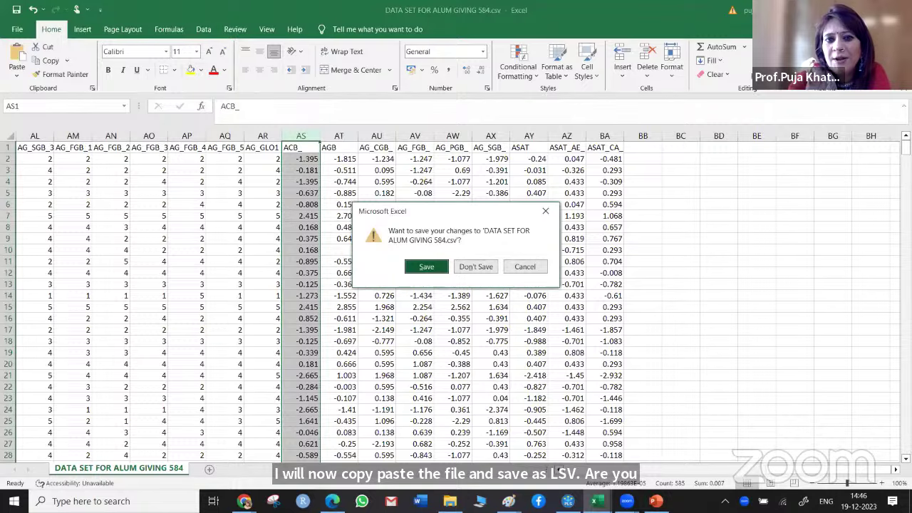
left_click(475, 267)
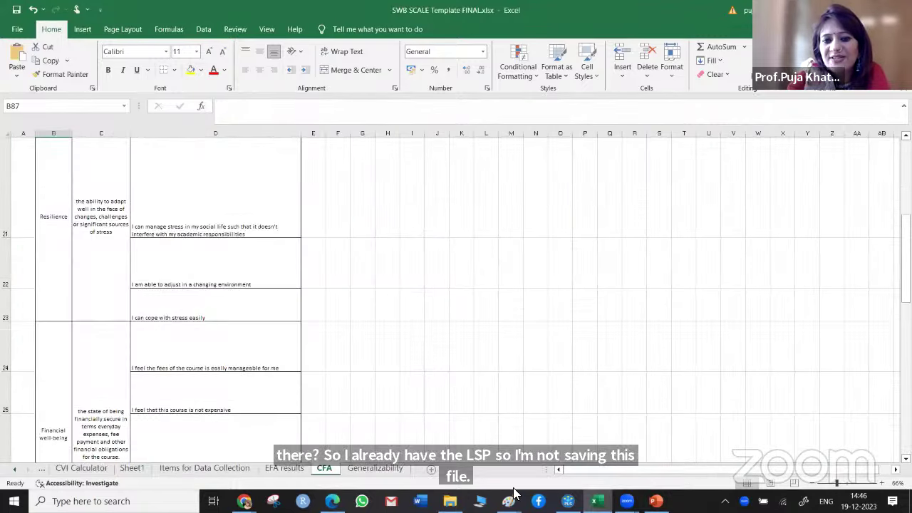
left_click(450, 501)
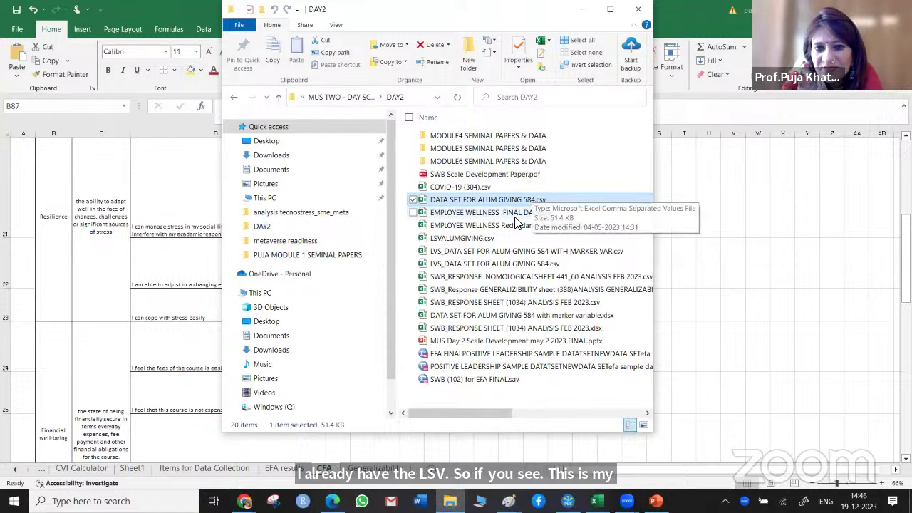
left_click(464, 239)
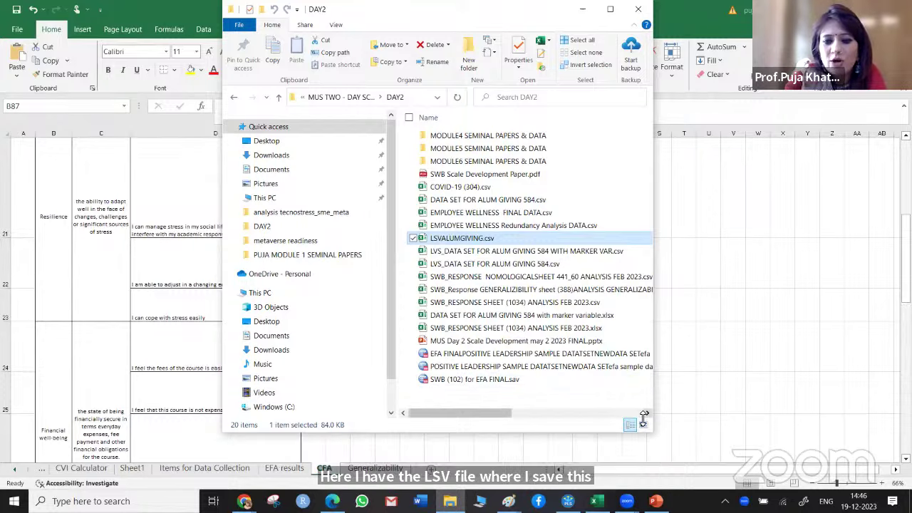
Switch back to SmartPLS 4 and leave the results report and the AGB model for the project workspace.
key("alt+Tab")
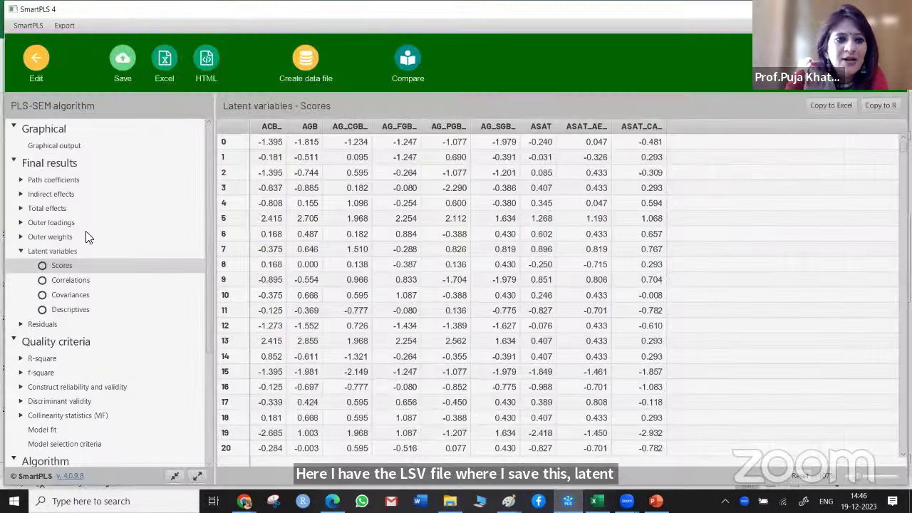
left_click(35, 68)
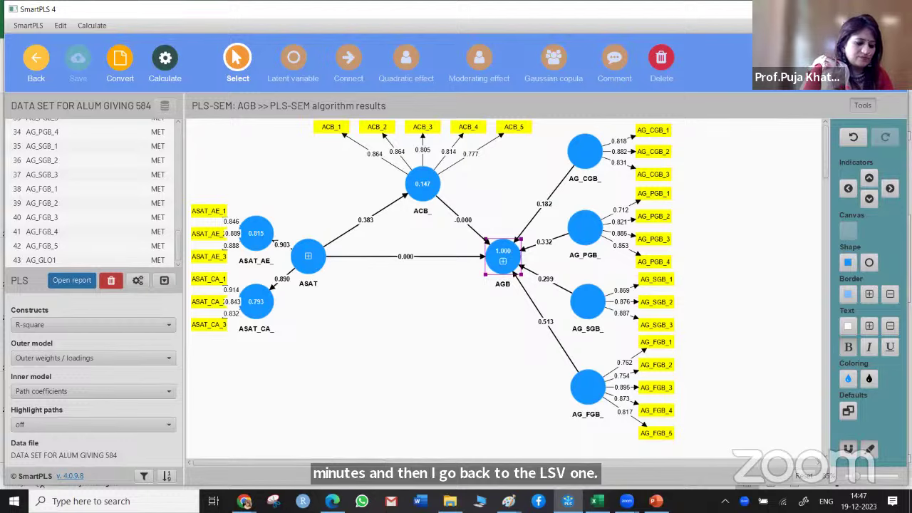
mouse_move(250, 308)
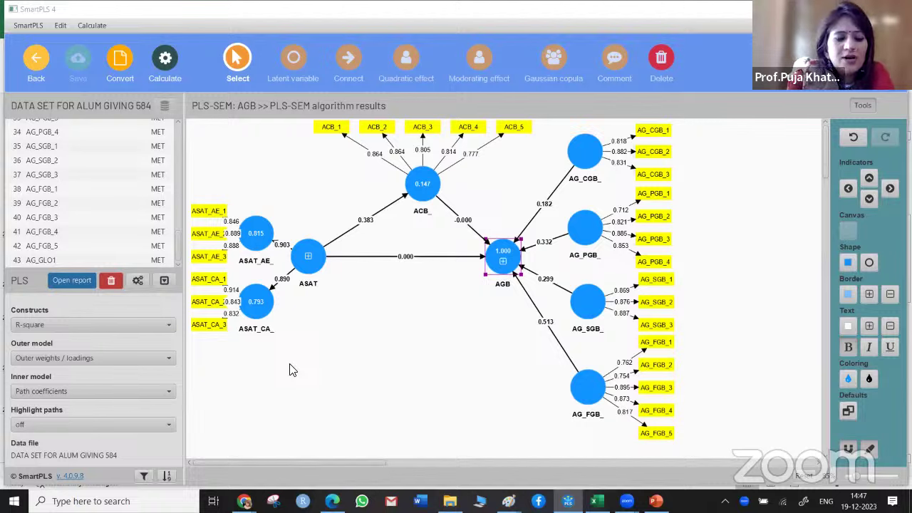
left_click(36, 58)
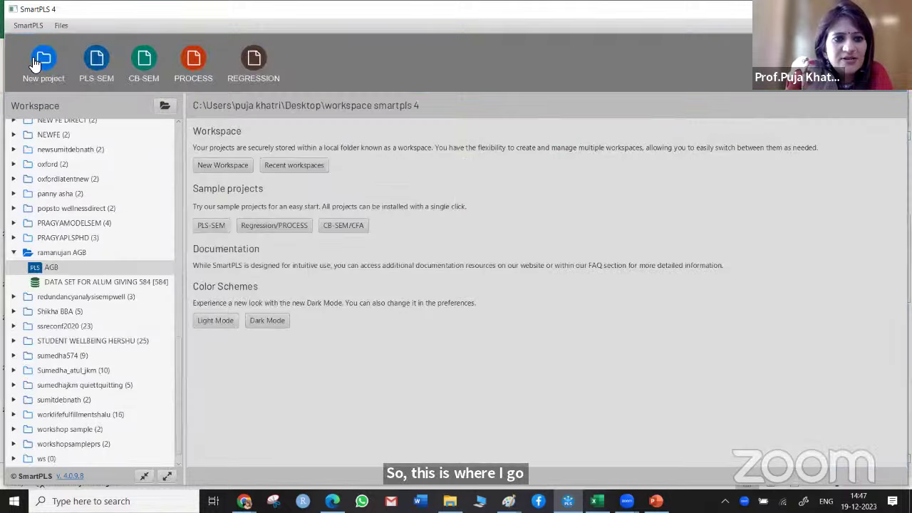
Import the data file LSVALUMGIVING.csv into the ramanujan AGB project and return to the workspace.
left_click(59, 270)
right_click(59, 269)
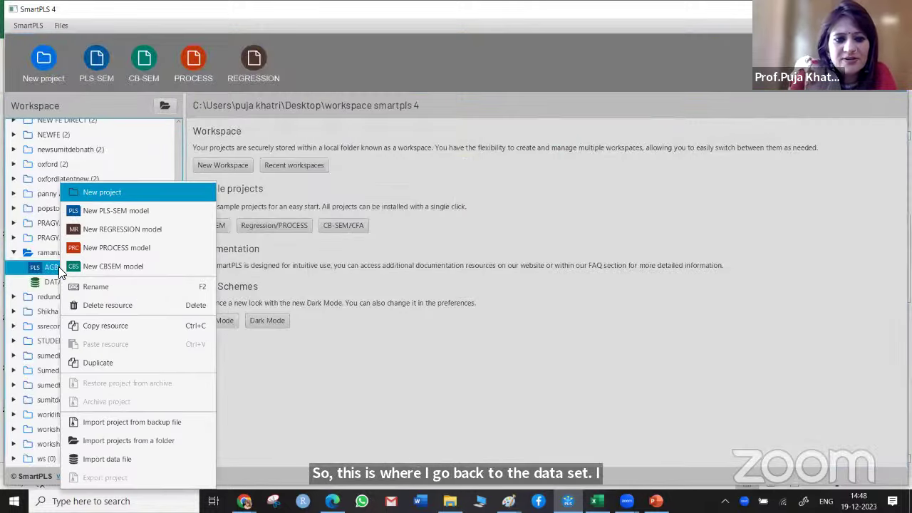
left_click(120, 458)
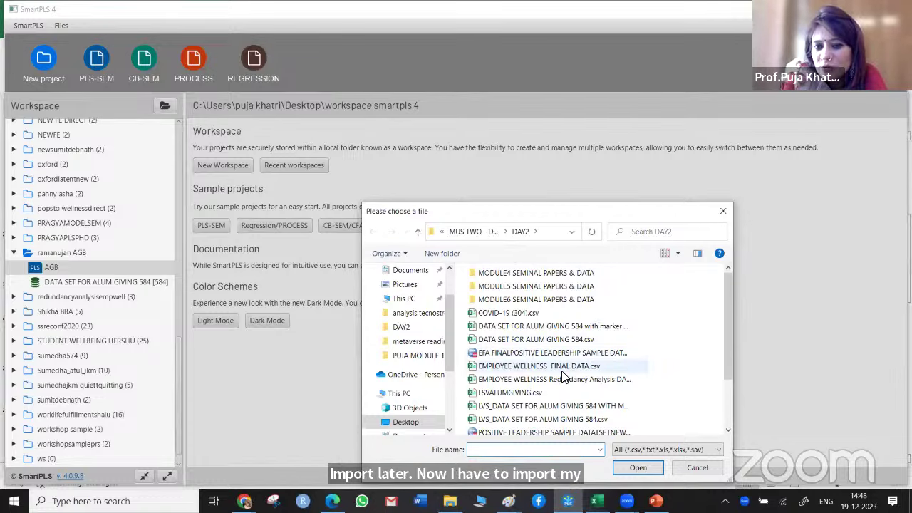
left_click(530, 401)
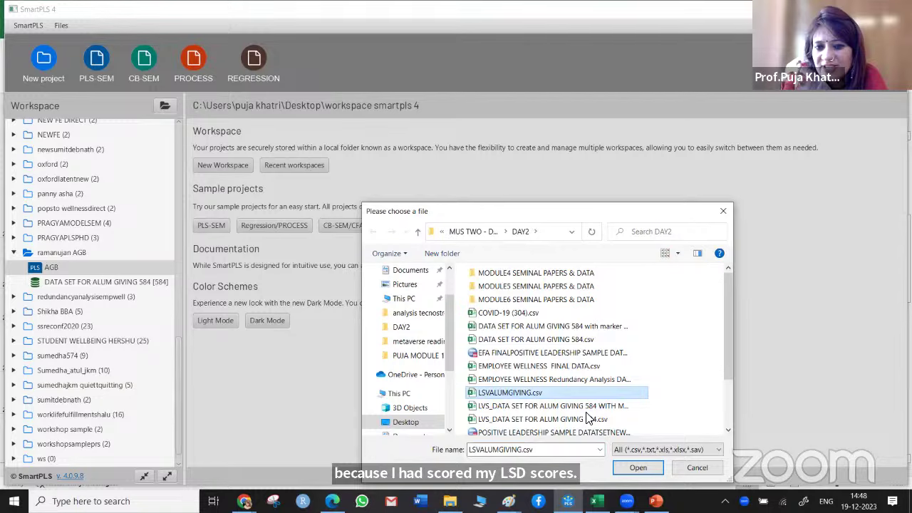
key("Return")
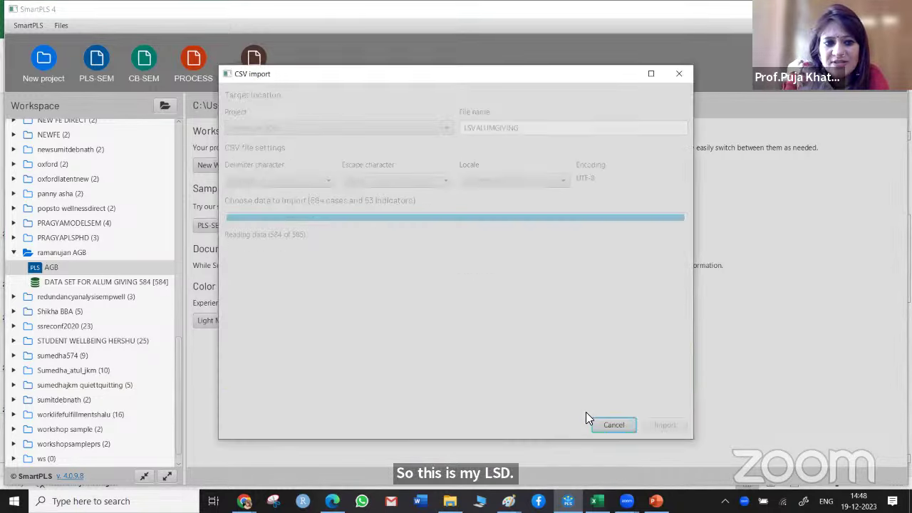
left_click(661, 426)
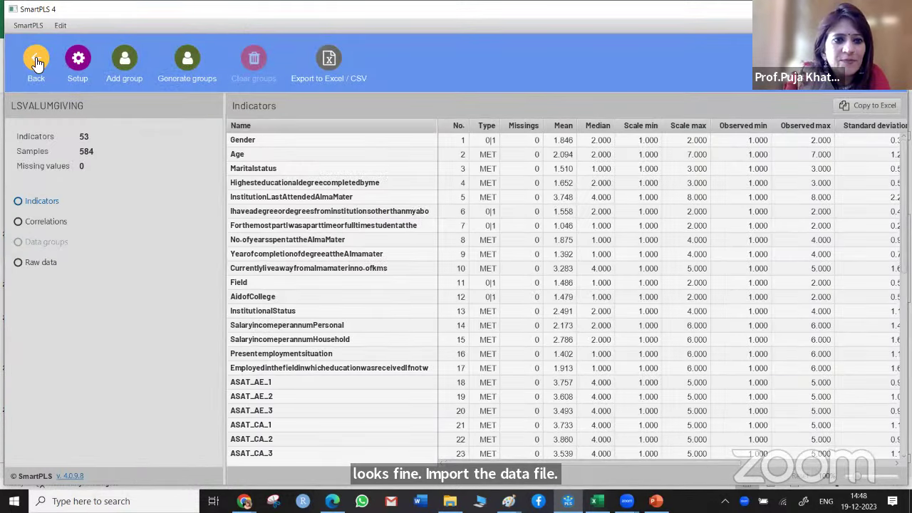
left_click(37, 63)
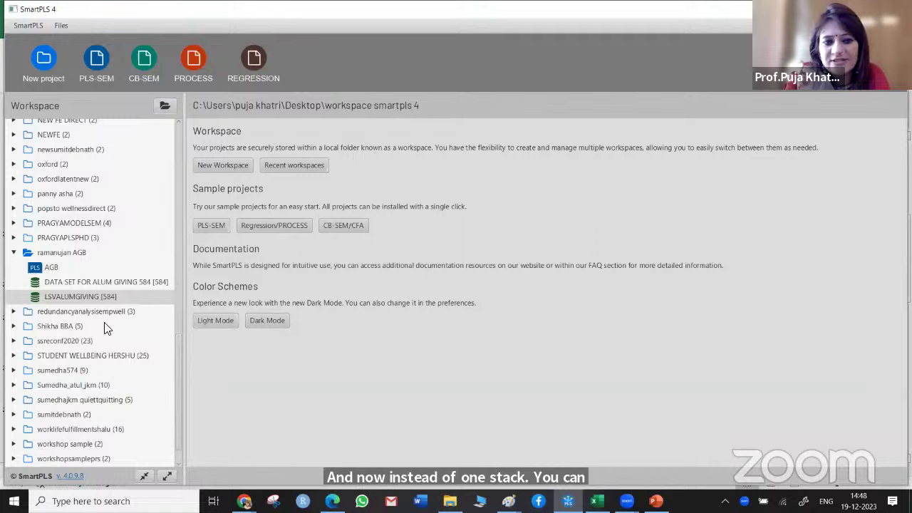
View the existing AGB model in the ramanujan AGB project and go back to the workspace.
left_click(51, 271)
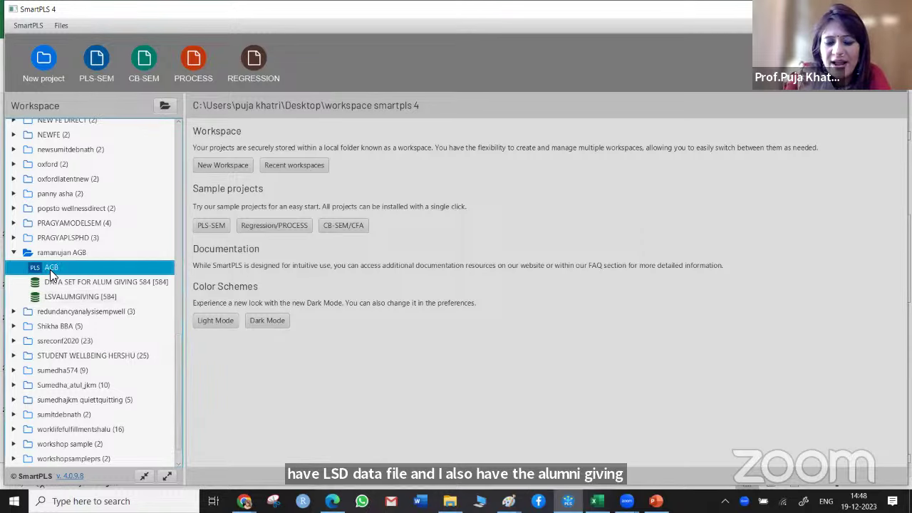
double_click(64, 271)
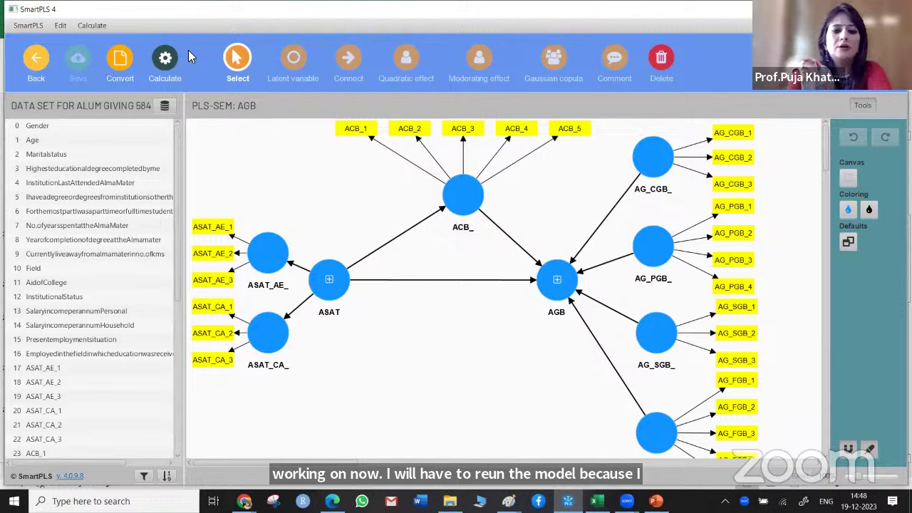
left_click(37, 65)
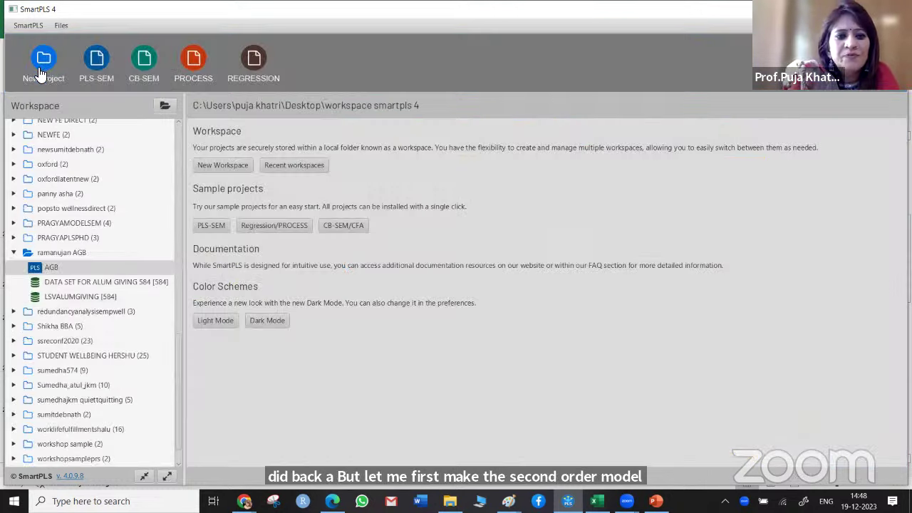
right_click(71, 252)
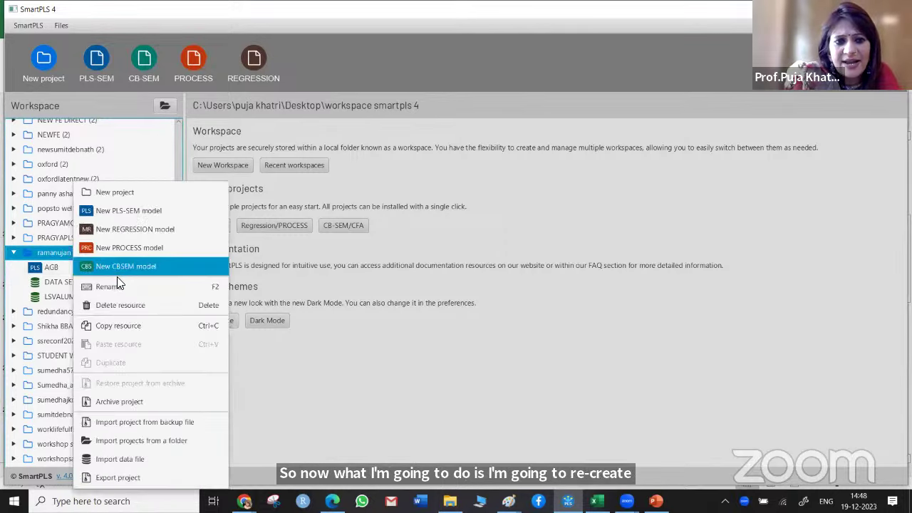
left_click(172, 210)
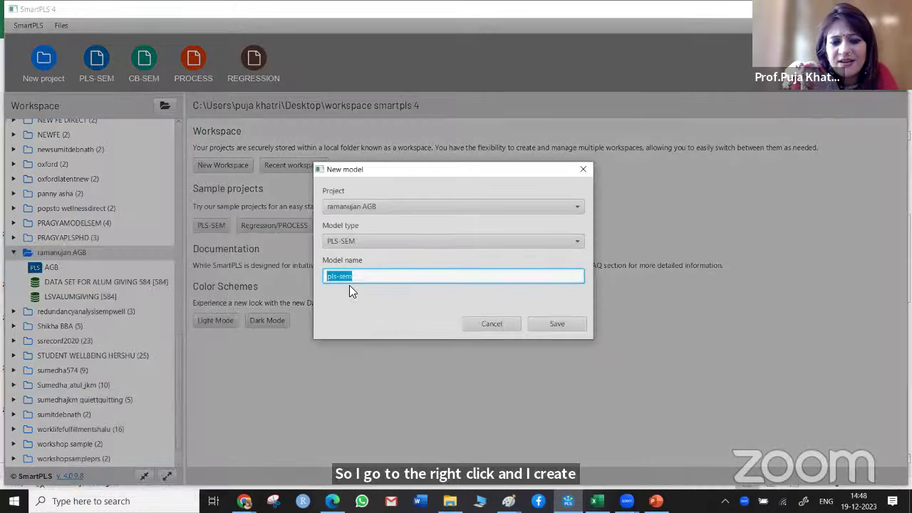
type("A")
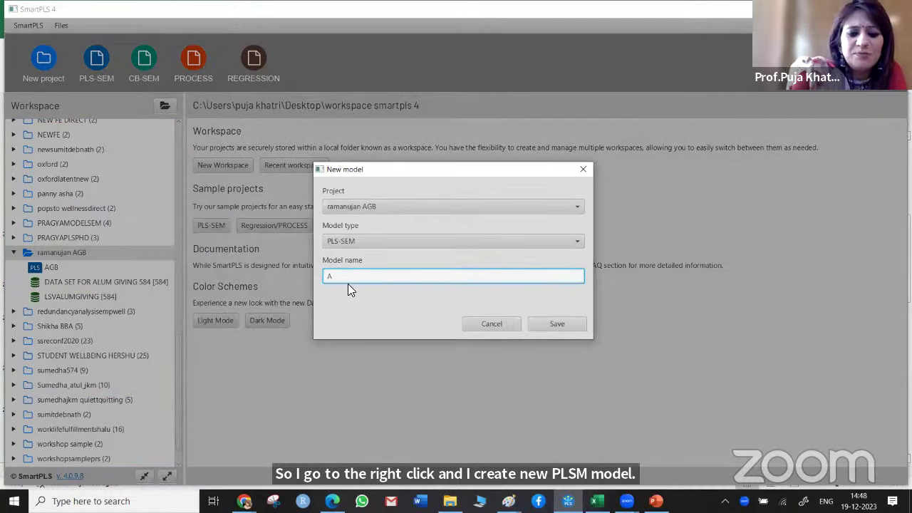
type("GB SEM")
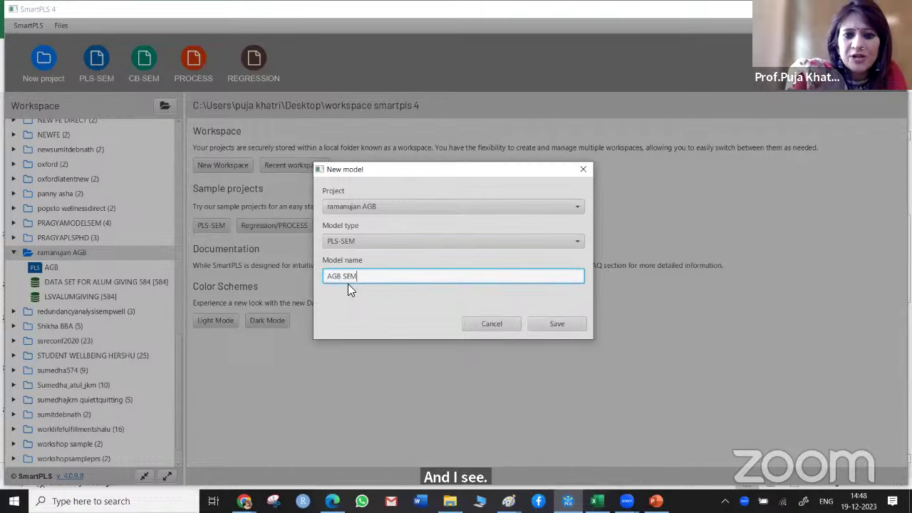
left_click(491, 324)
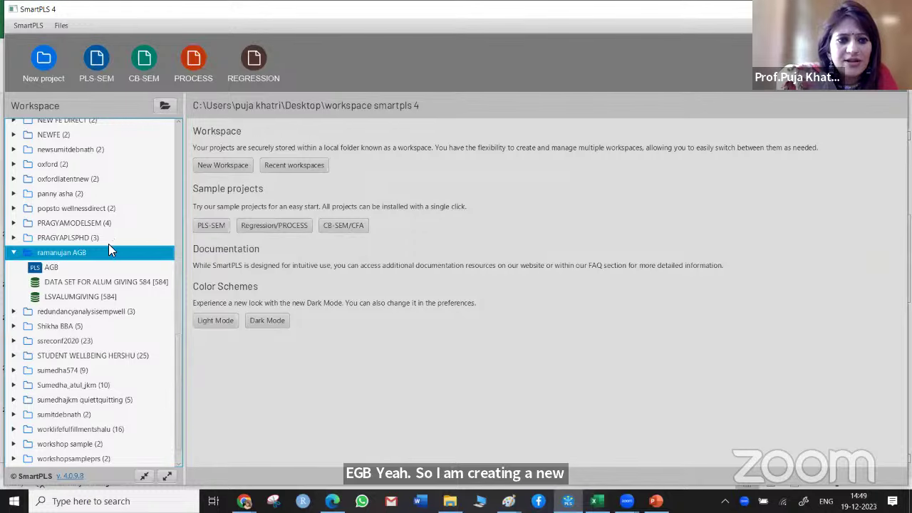
Create a new PLS-SEM model named AGBSEM in the ramanujan AGB project and return to the workspace.
right_click(105, 255)
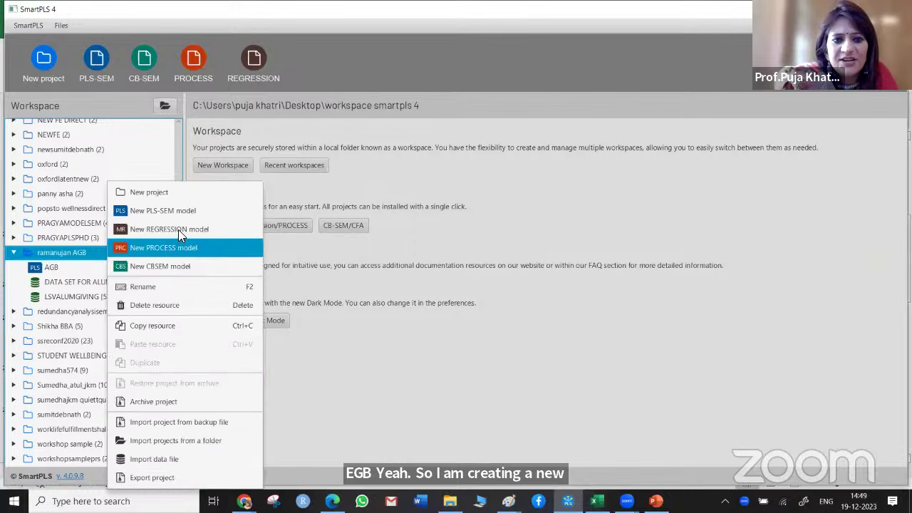
left_click(209, 211)
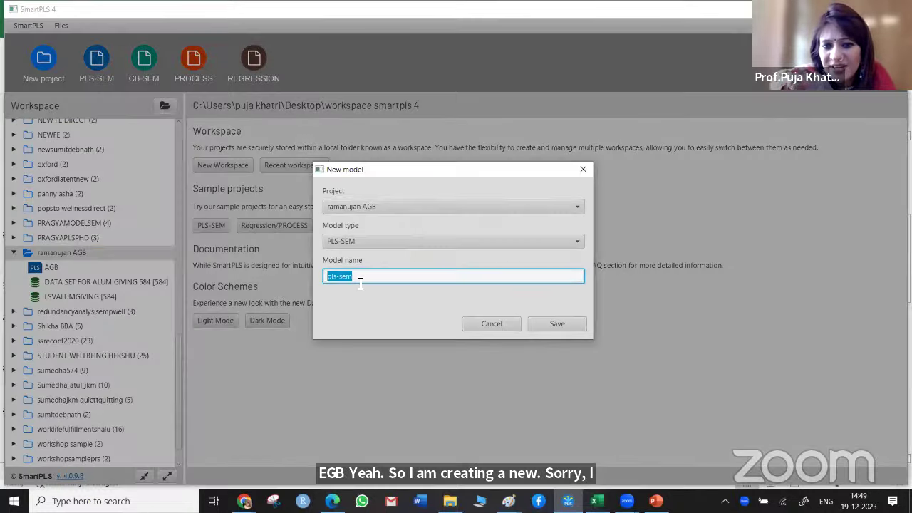
type("A")
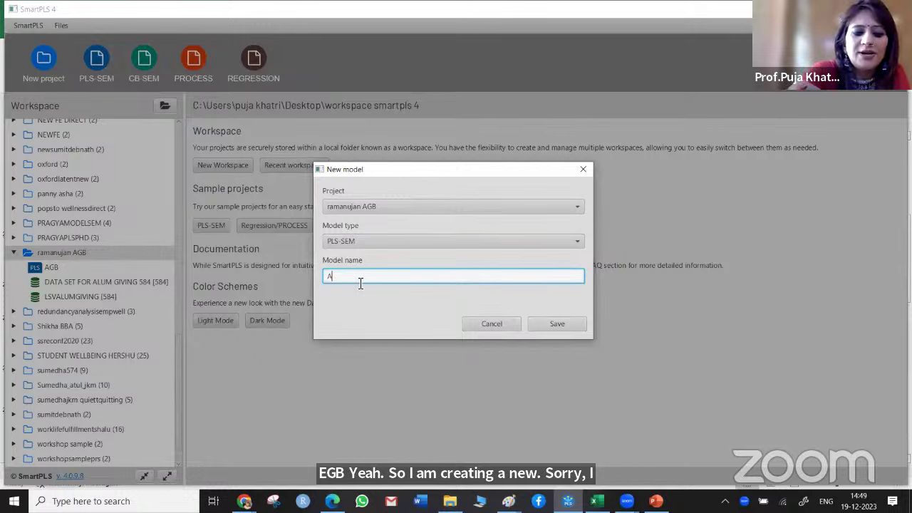
type("GBSEM")
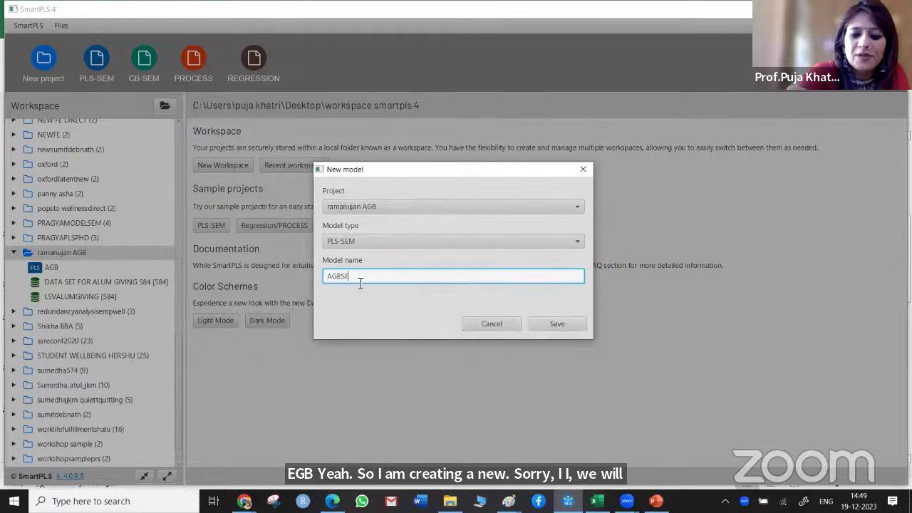
left_click(558, 324)
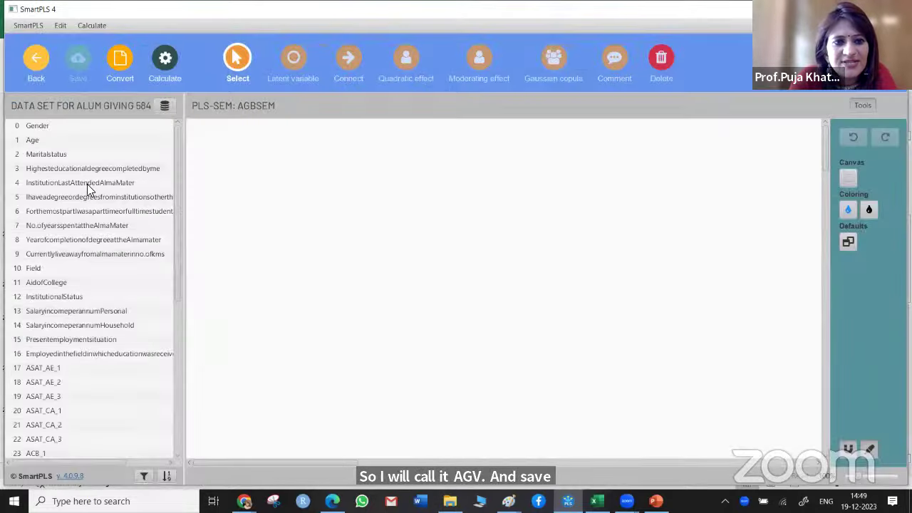
left_click(35, 63)
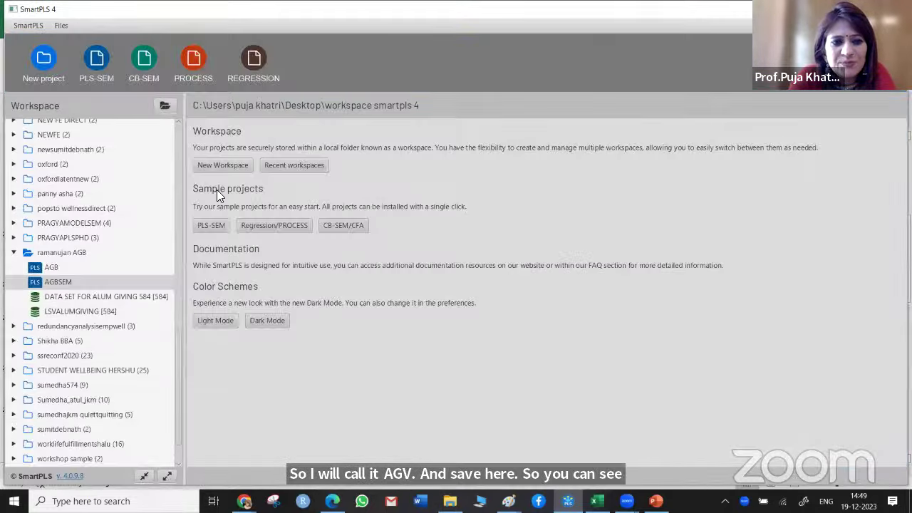
Open the AGBSEM model and attach LSVALUMGIVING as its data file so the latent variable scores can be used.
left_click(61, 282)
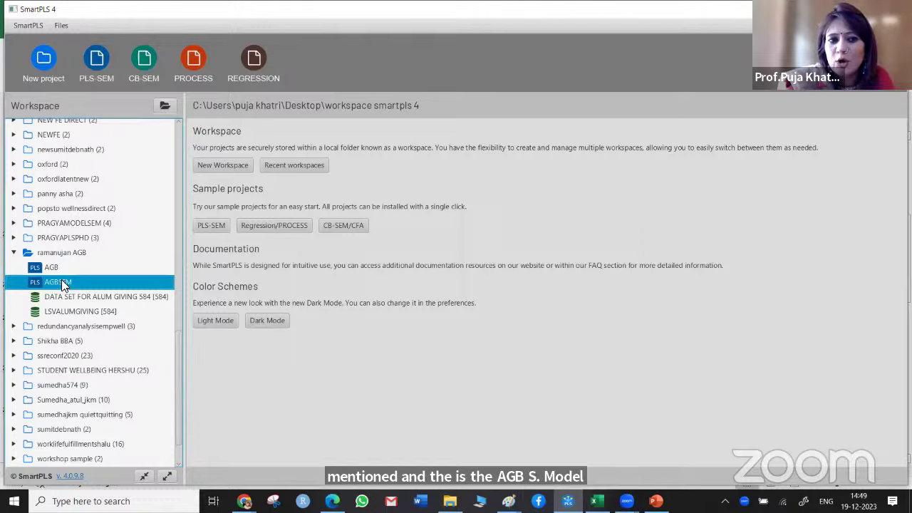
double_click(61, 282)
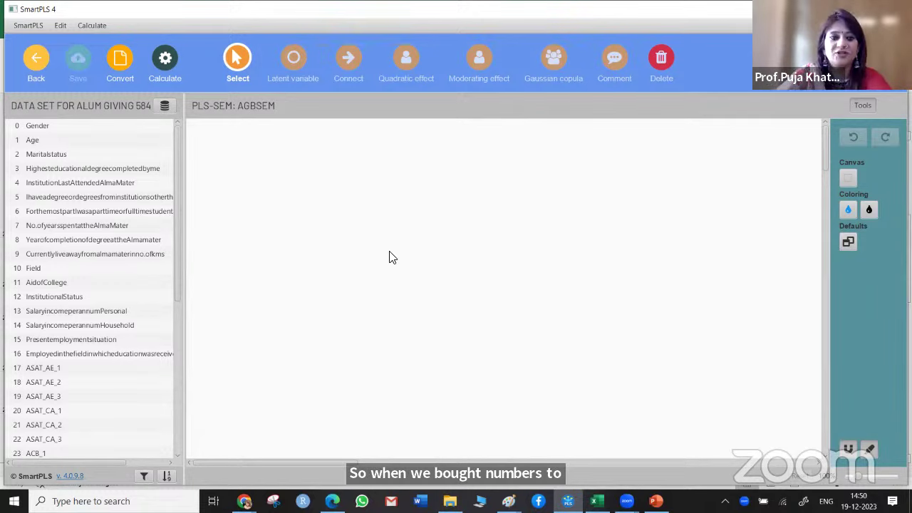
scroll(123, 332, "down", 5)
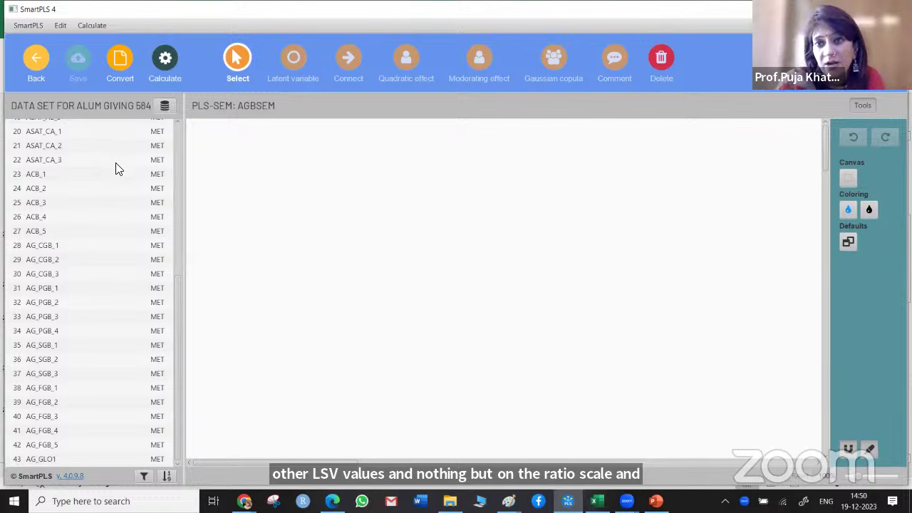
left_click(163, 106)
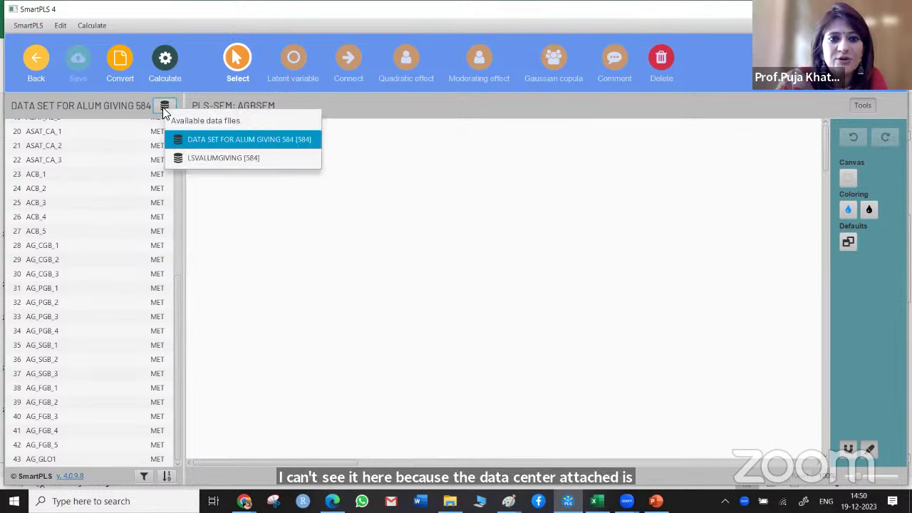
left_click(217, 158)
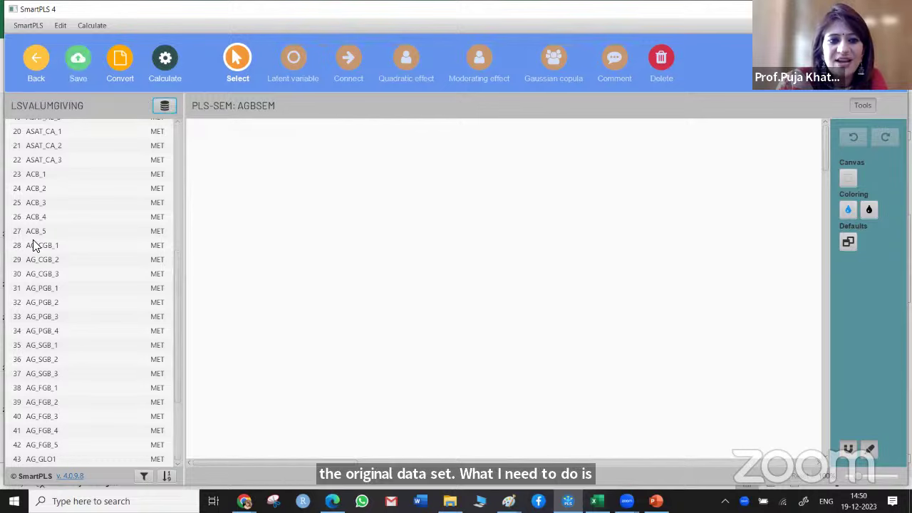
scroll(75, 274, "down", 3)
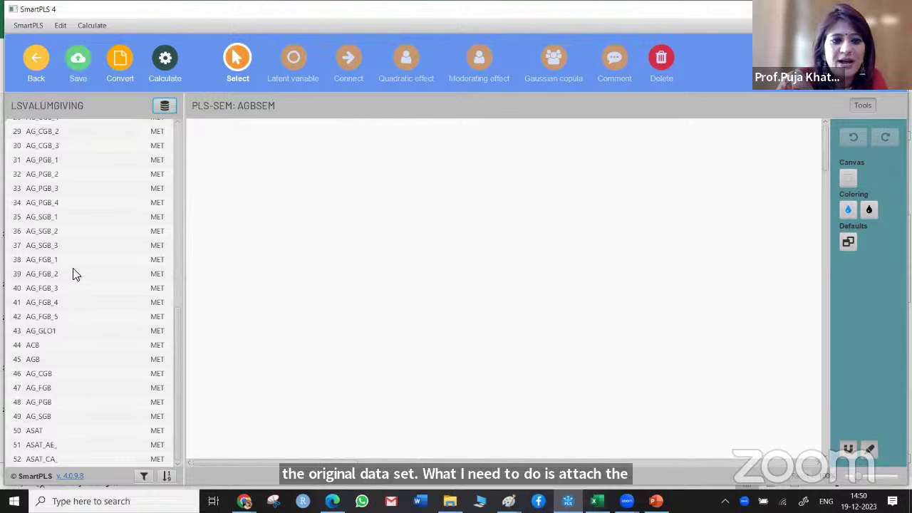
Add a latent variable for ASAT to the canvas with the ASAT_AE_ and ASAT_CA_ scores as its indicators.
left_click(55, 445)
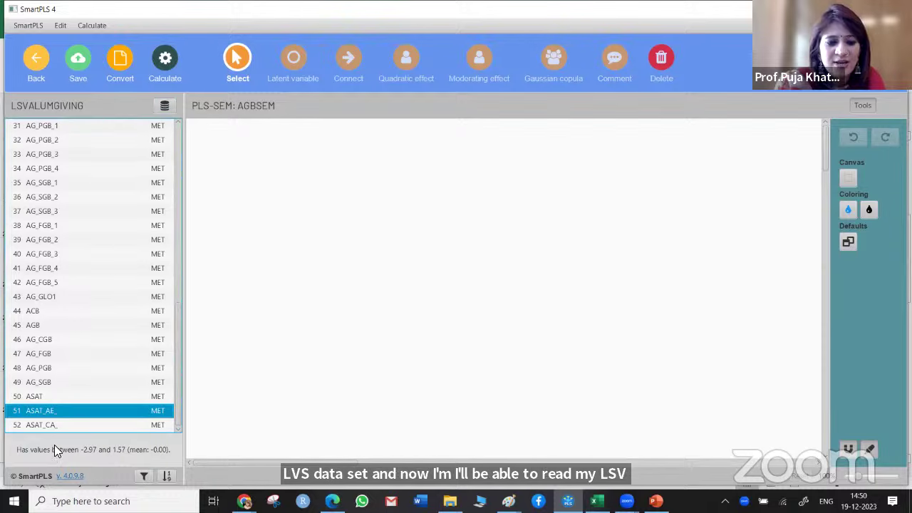
key("shift+Down")
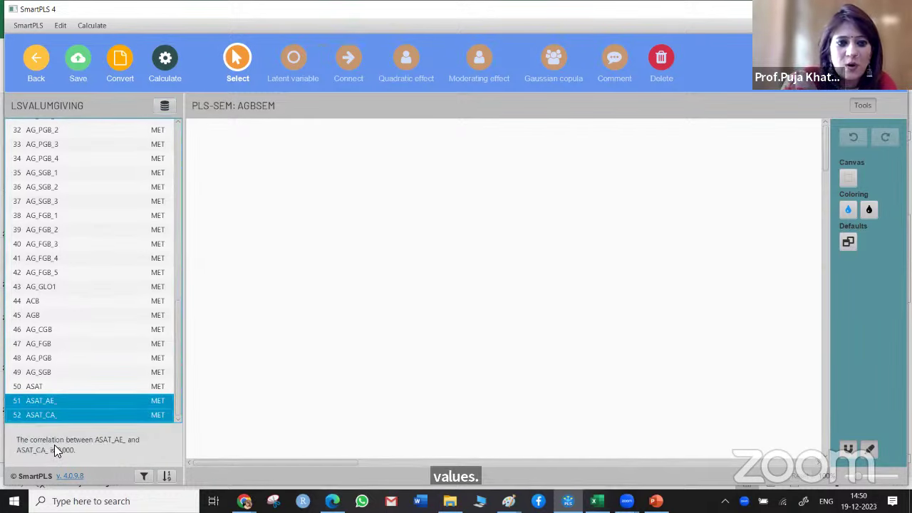
left_click_drag(77, 403, 356, 269)
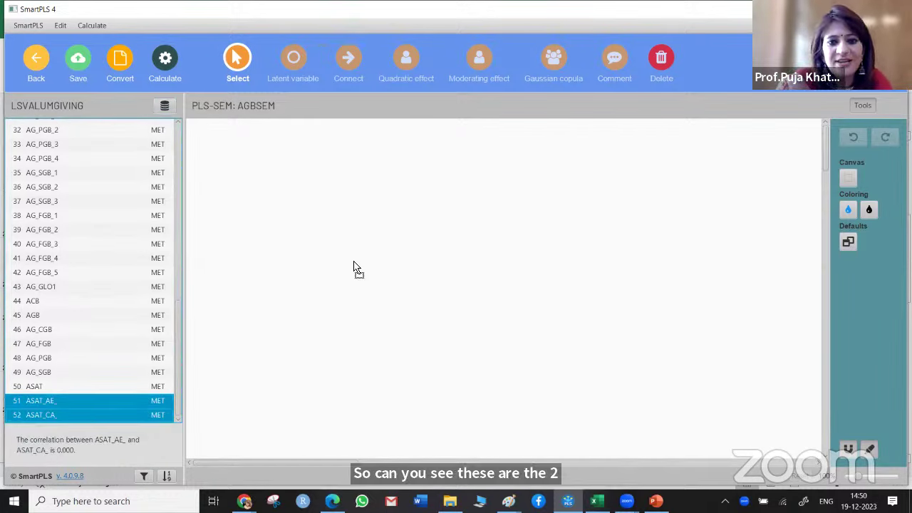
key("Return")
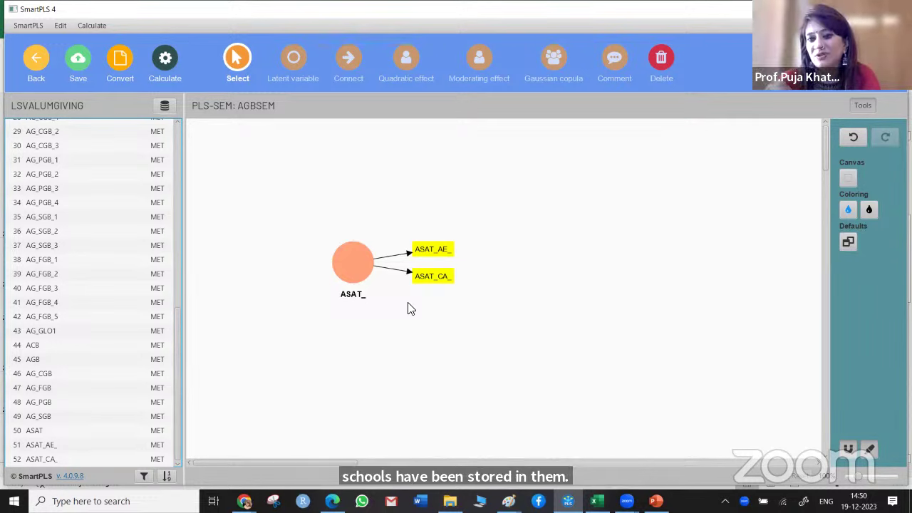
Reposition the ASAT_ construct toward the left of the canvas and align its indicators to its left side.
left_click(402, 276)
key("Delete")
left_click_drag(351, 263, 291, 218)
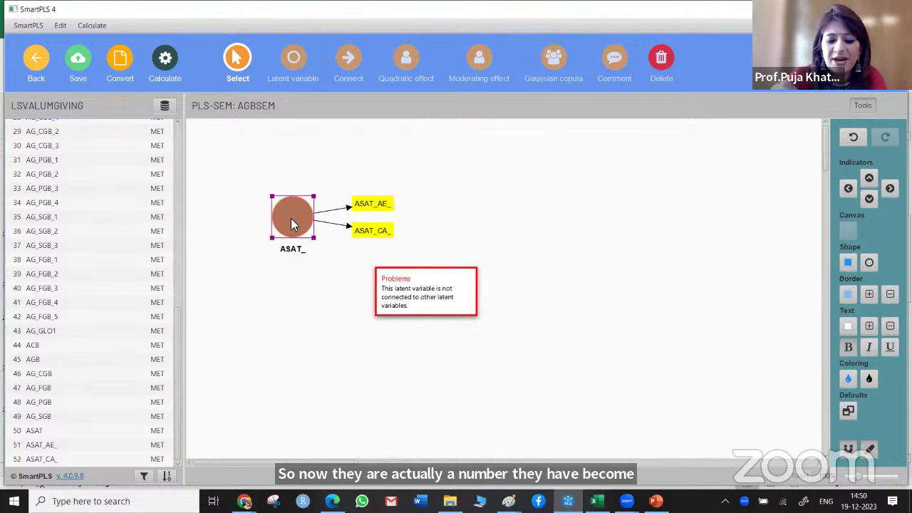
right_click(291, 218)
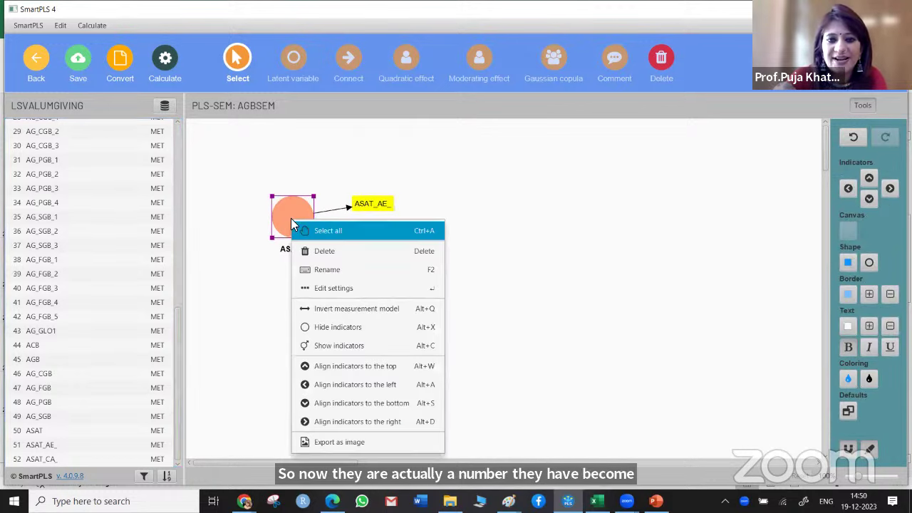
left_click(351, 384)
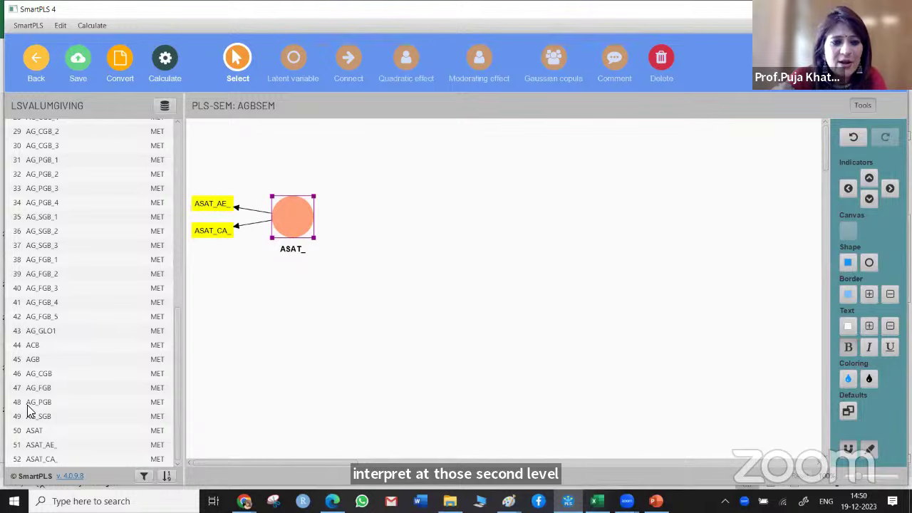
mouse_move(303, 227)
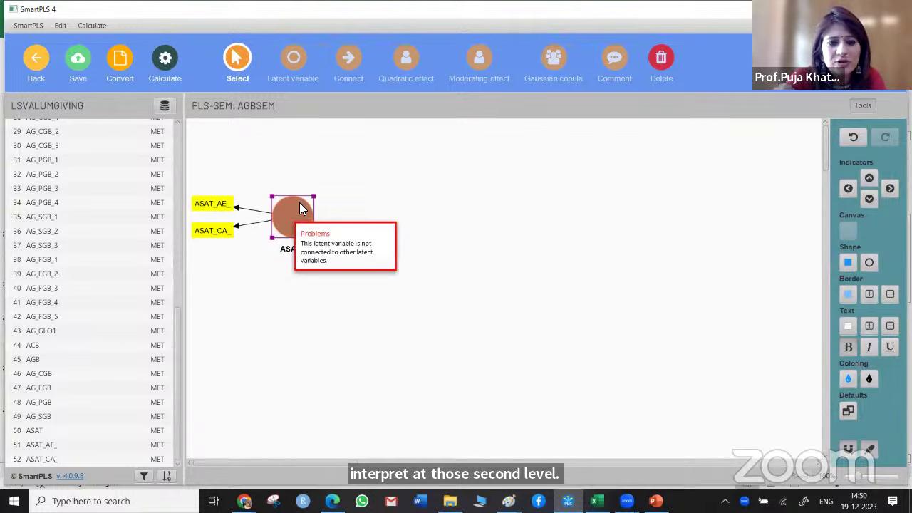
Add a latent variable named AGB to the right of ASAT_, using AG_CGB, AG_FGB, AG_PGB and AG_SGB as its indicators.
left_click(37, 375)
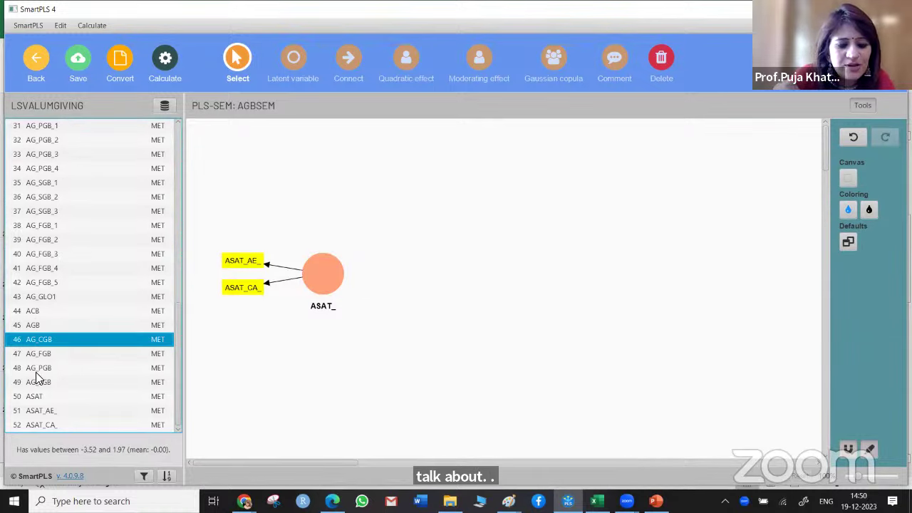
key("shift+Down")
left_click(35, 372, "shift")
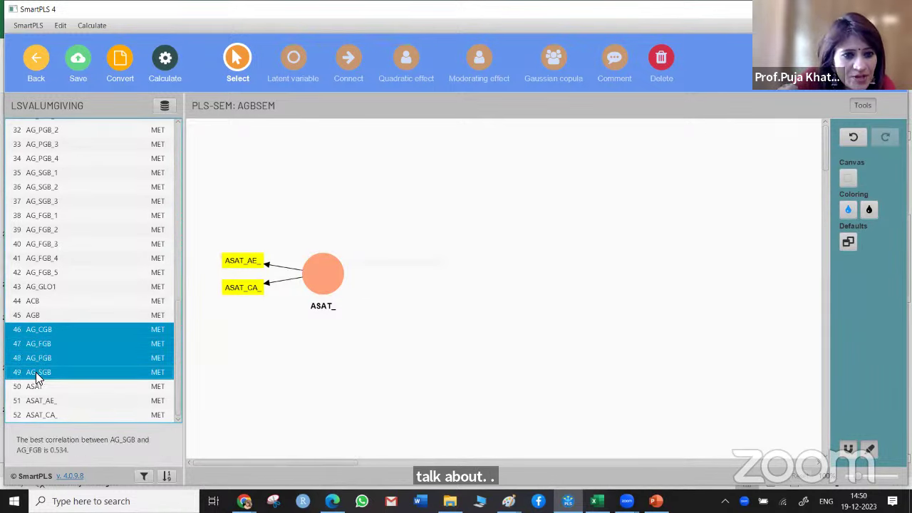
double_click(594, 272)
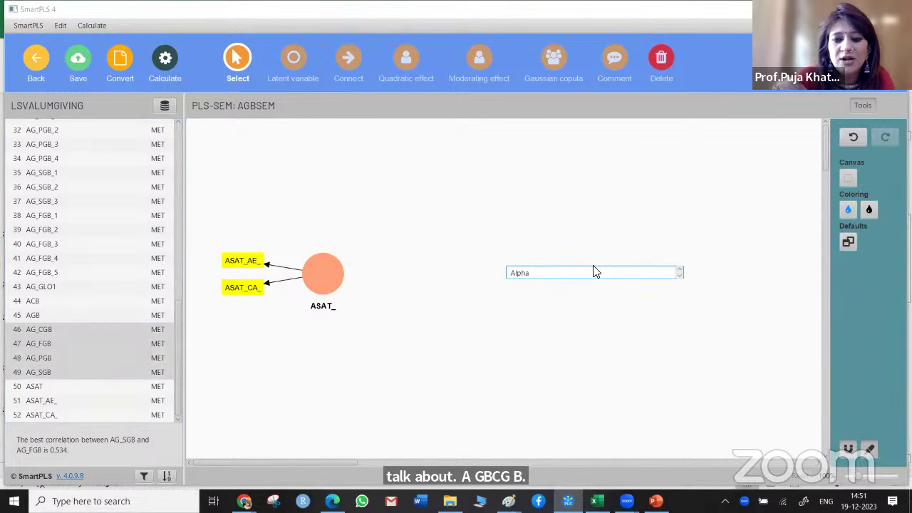
key("BackSpace")
key("BackSpace")
key("BackSpace")
key("BackSpace")
key("BackSpace")
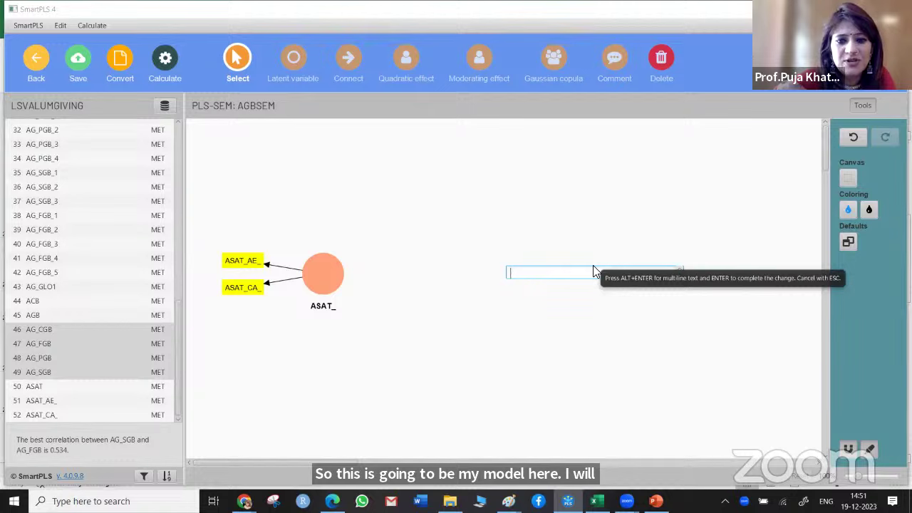
type("AGB")
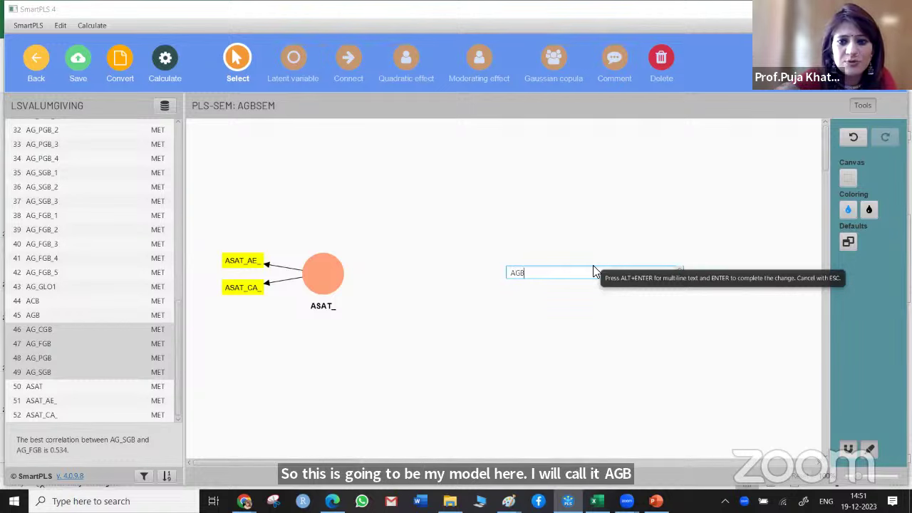
Name the new latent variable AGB and invert its measurement model so that it becomes formative.
key("Return")
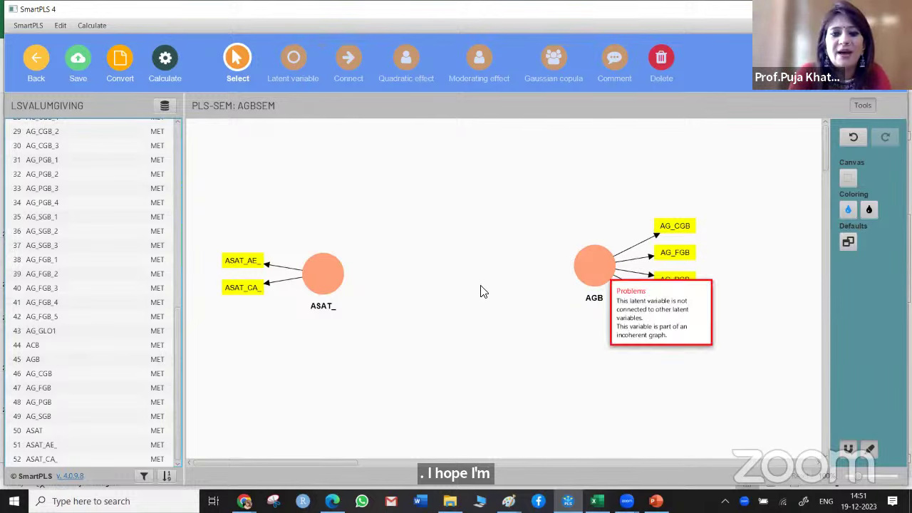
left_click(609, 261)
right_click(609, 261)
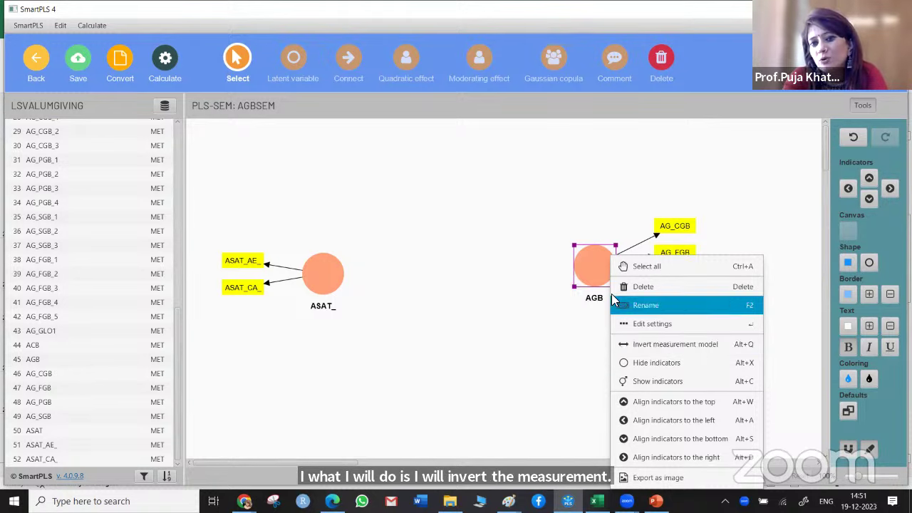
left_click(691, 345)
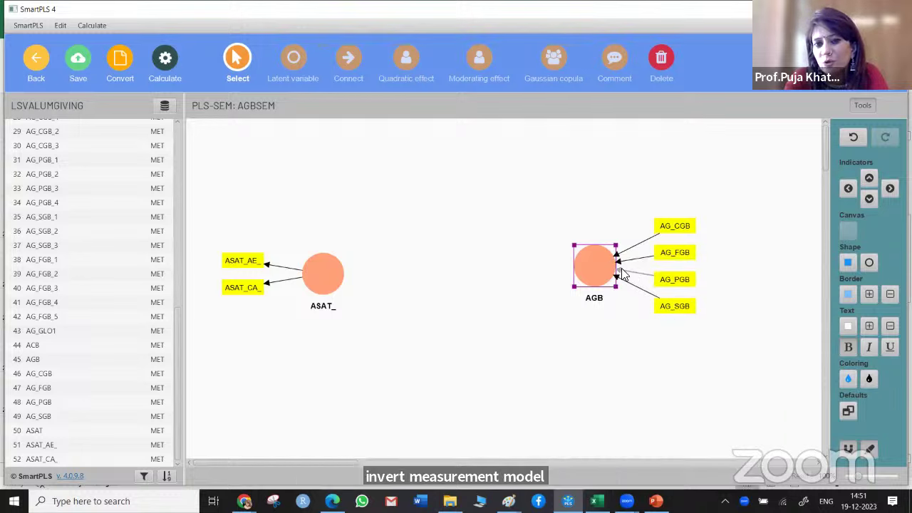
Invert AGB's measurement model back to reflective, and invert it once more to formative.
right_click(589, 268)
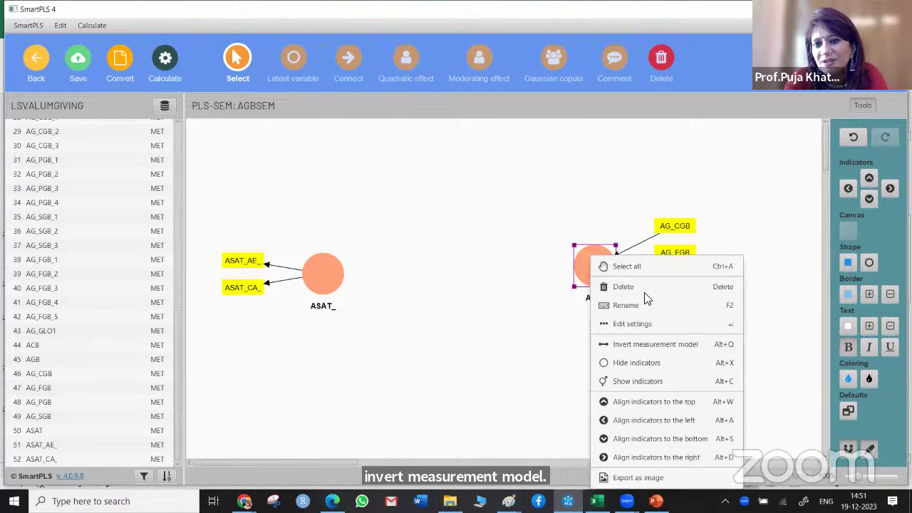
left_click(650, 344)
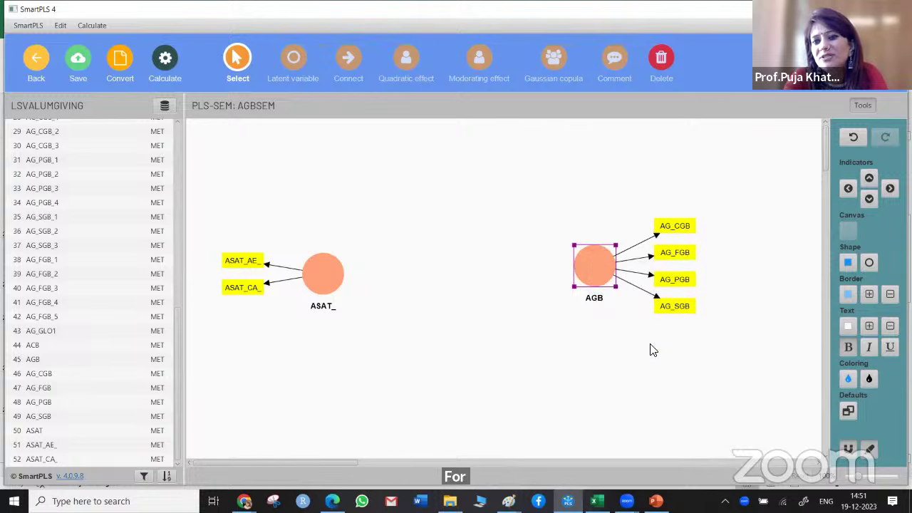
right_click(598, 276)
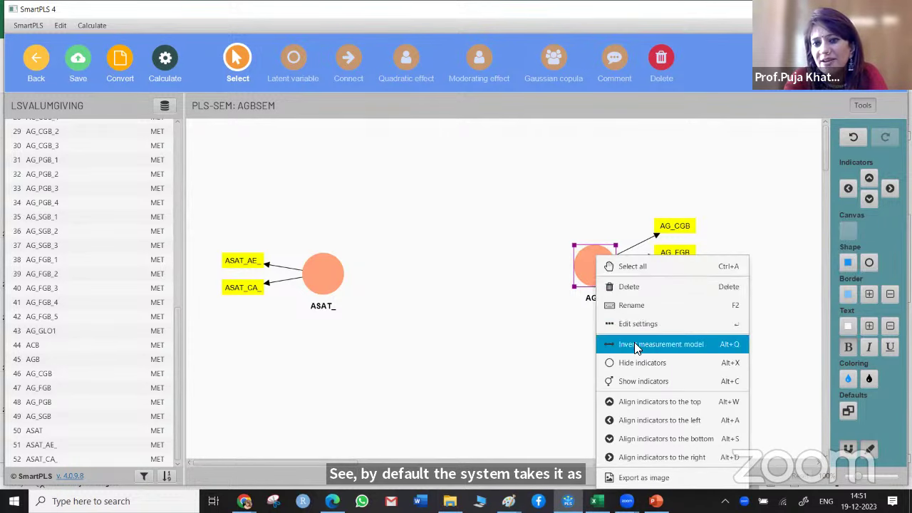
left_click(638, 345)
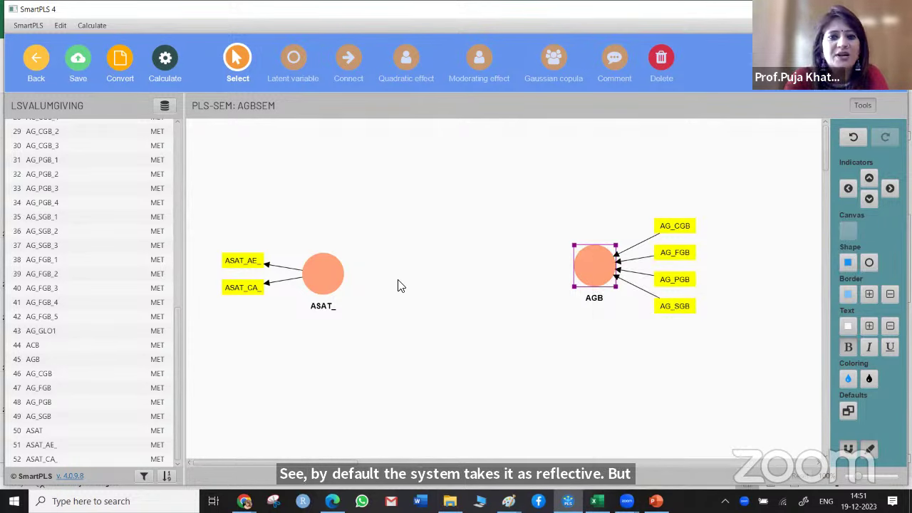
Add a latent variable ACB_ with indicators ACB_1 to ACB_5, placed above and between ASAT_ and AGB.
left_click(69, 245)
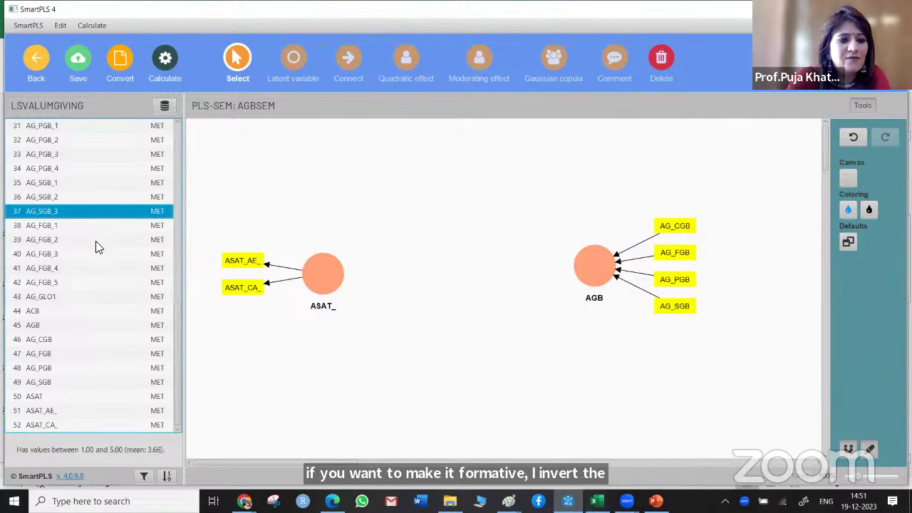
scroll(98, 247, "up", 2)
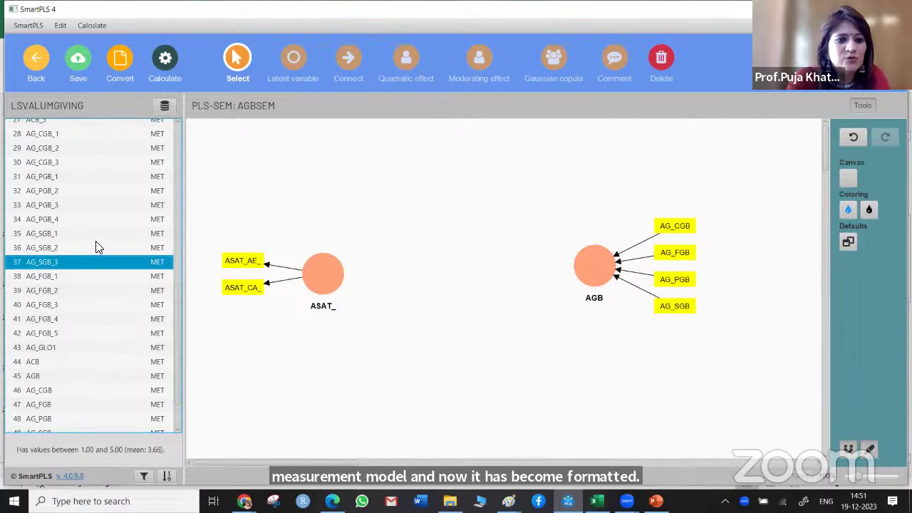
scroll(98, 247, "up", 2)
left_click(41, 127)
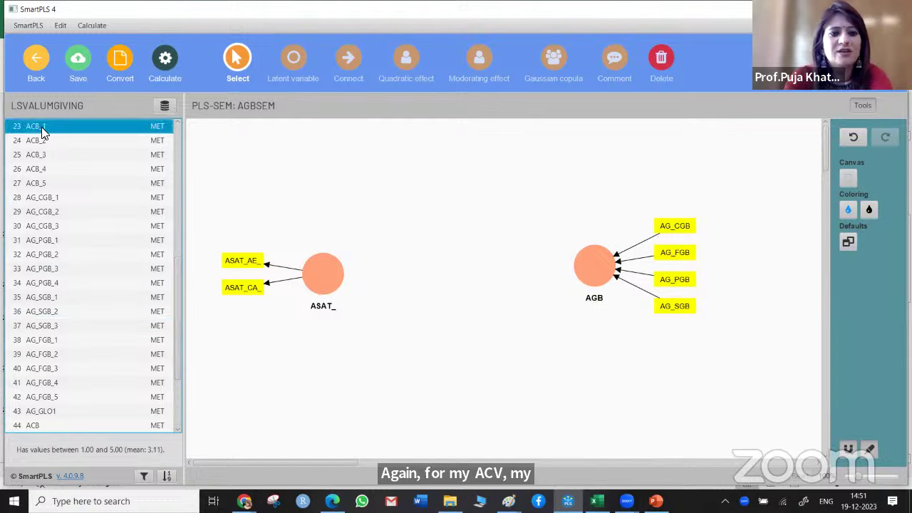
key("shift+Down")
key("shift+Down")
key("shift+Down")
key("shift+Down")
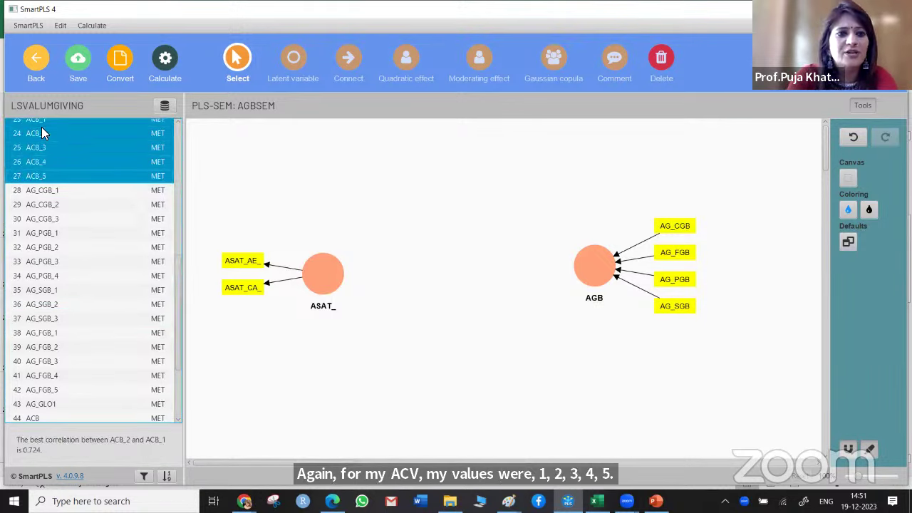
left_click_drag(57, 138, 471, 183)
key("Return")
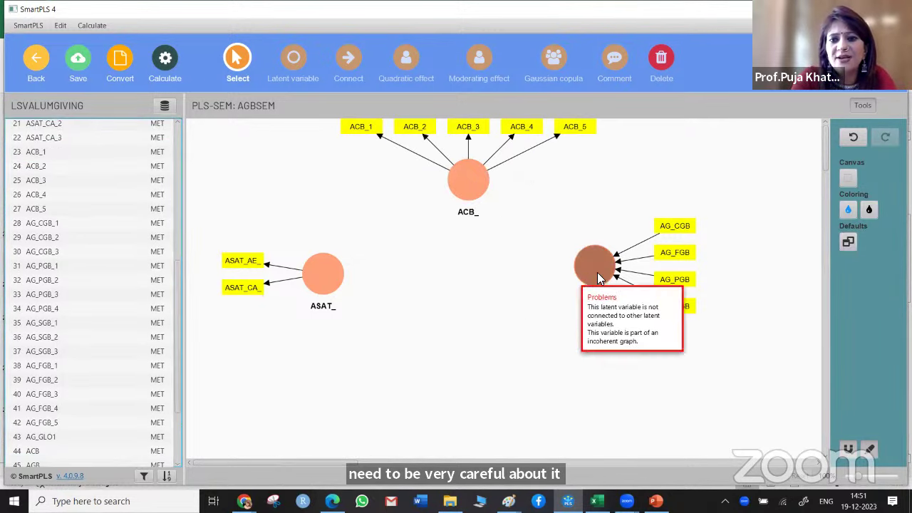
Draw the structural paths from ASAT_ to AGB, from ASAT_ to ACB_, and from ACB_ to AGB.
left_click_drag(597, 272, 594, 279)
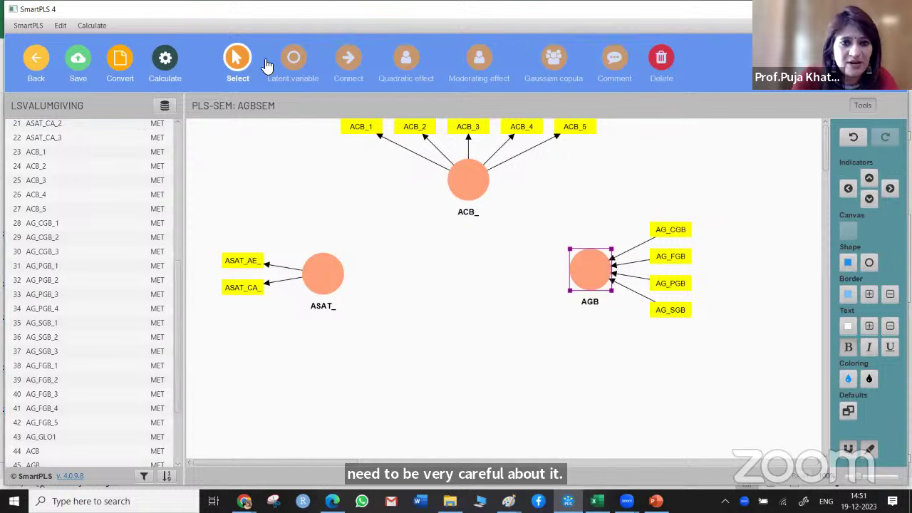
left_click(349, 62)
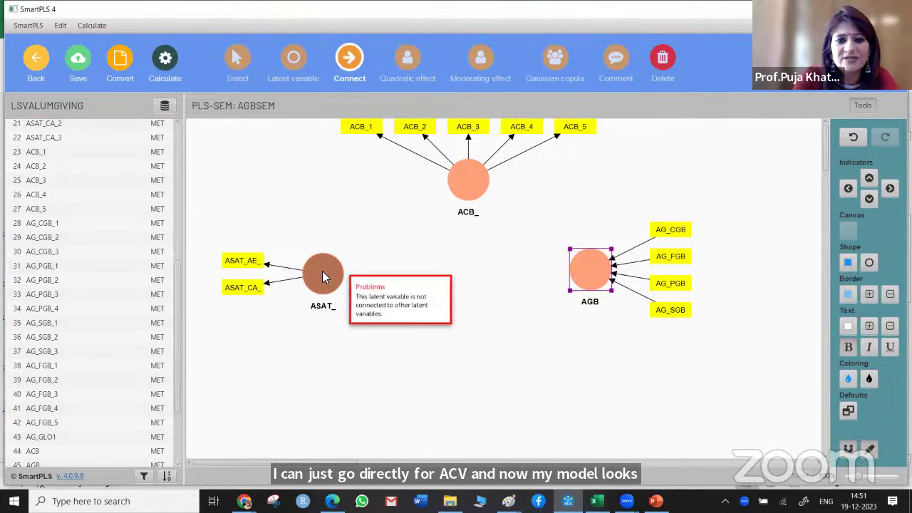
left_click(322, 270)
left_click(617, 271)
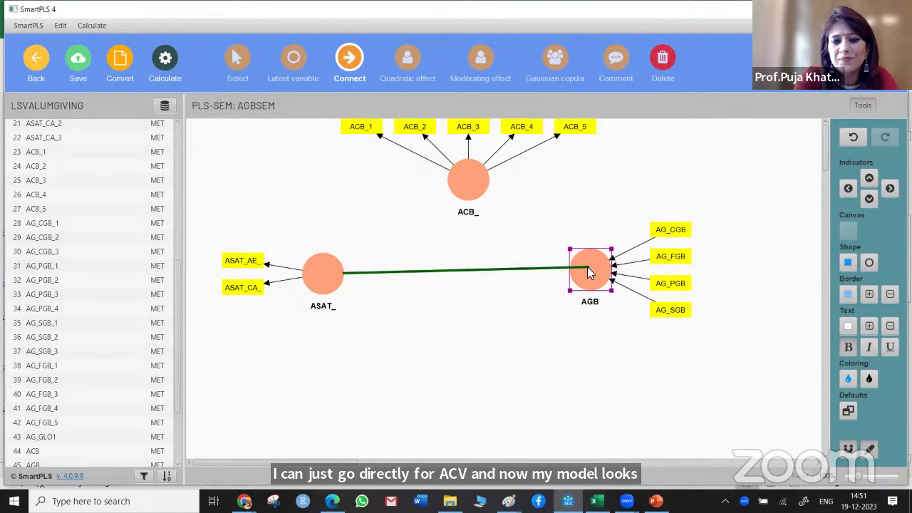
left_click(332, 272)
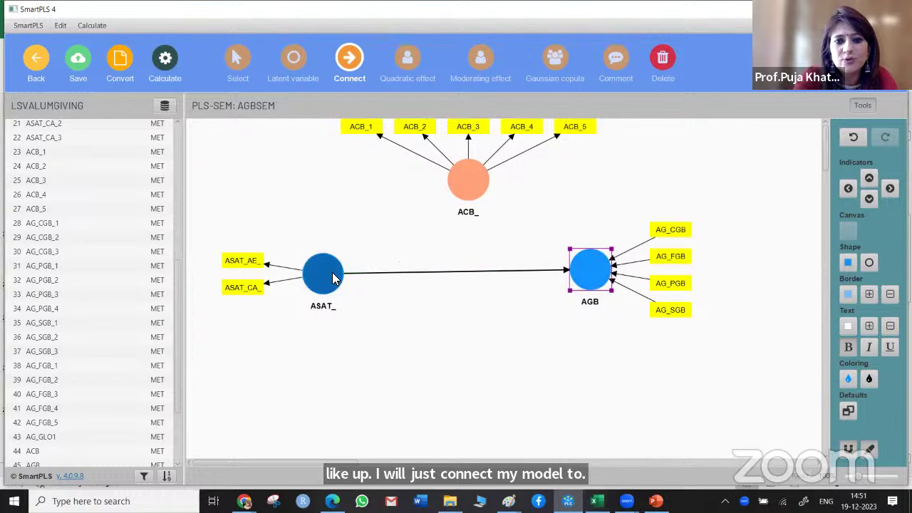
left_click(476, 197)
left_click(476, 198)
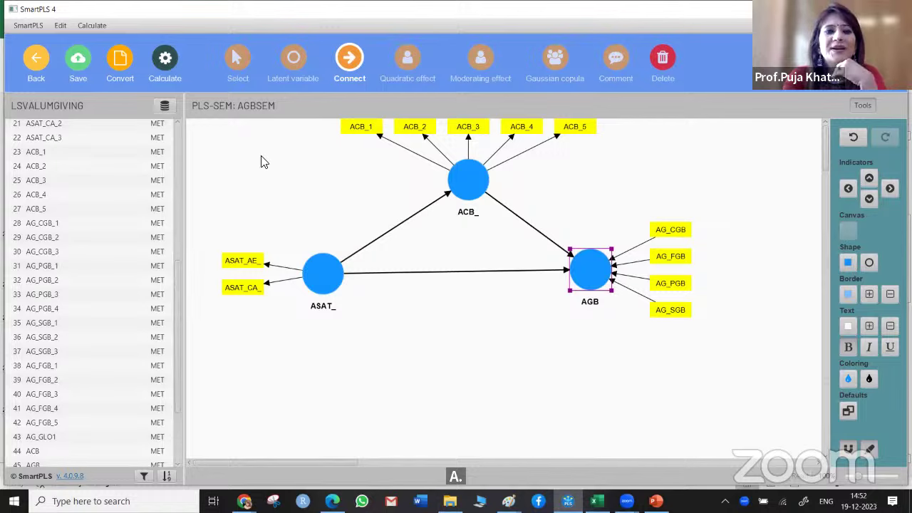
Run the PLS-SEM algorithm on the AGBSEM model with path weighting, standardized results and default initial weights.
left_click(160, 66)
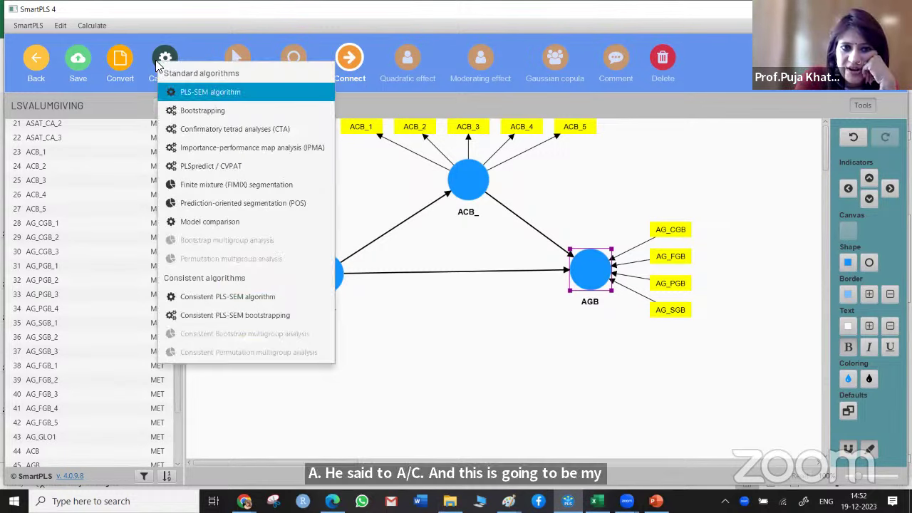
left_click(215, 96)
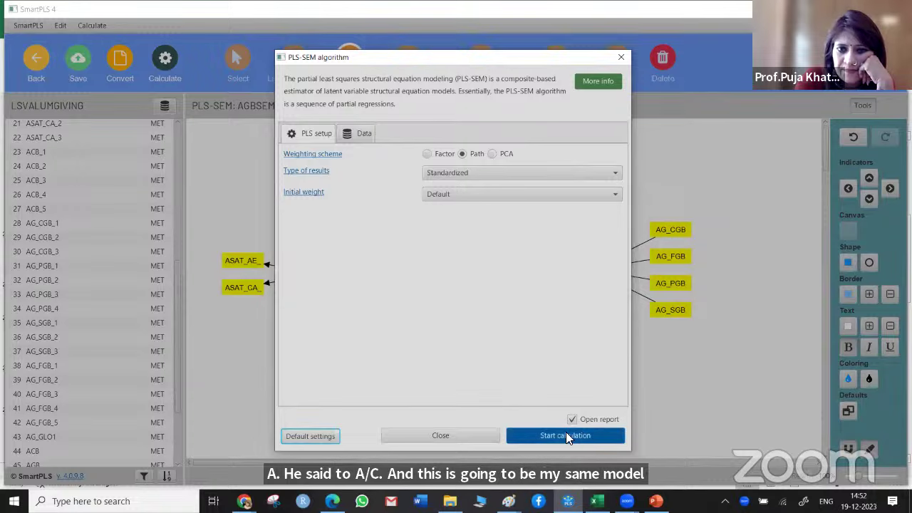
left_click(567, 435)
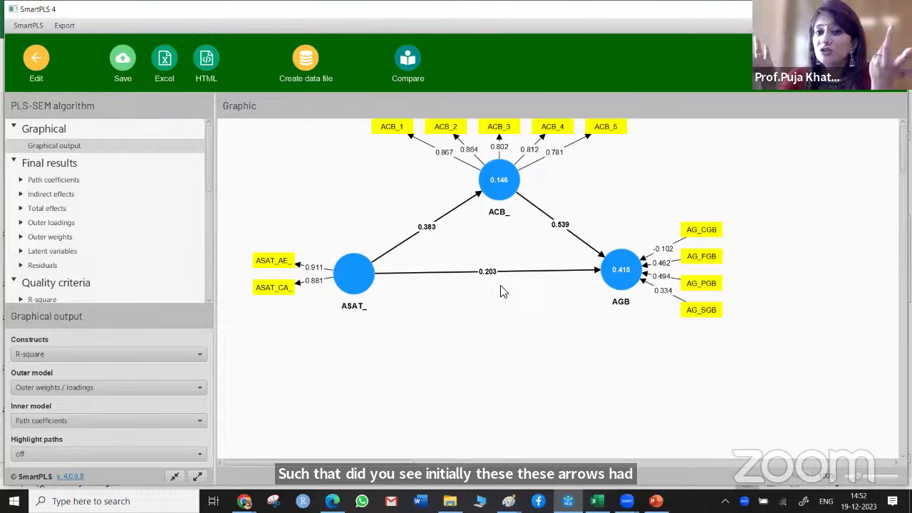
Save the results report as "AGBSEM - PLS - 2023-12-19" in the ramanujan AGB project.
mouse_move(613, 257)
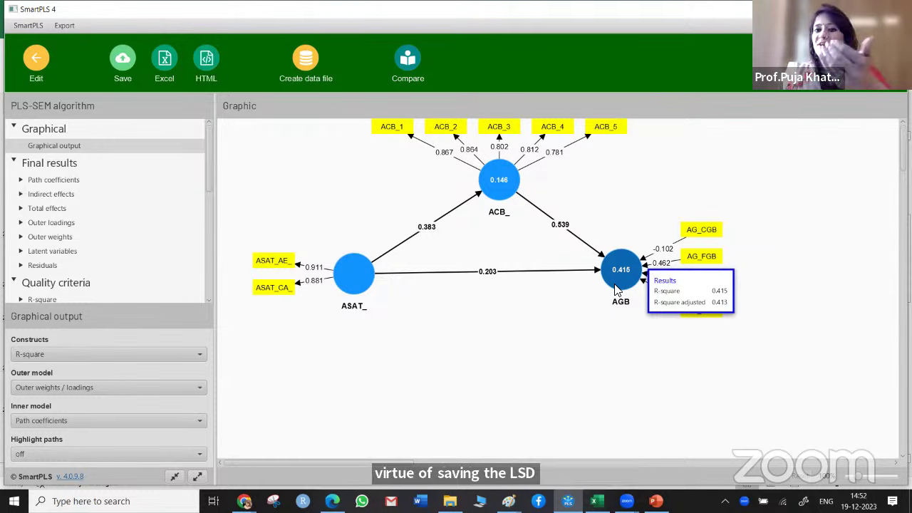
left_click(121, 61)
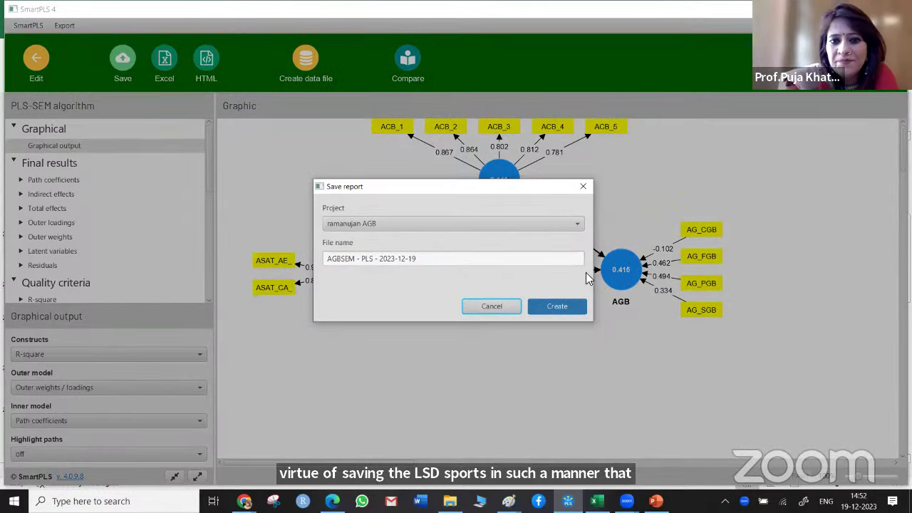
left_click(557, 306)
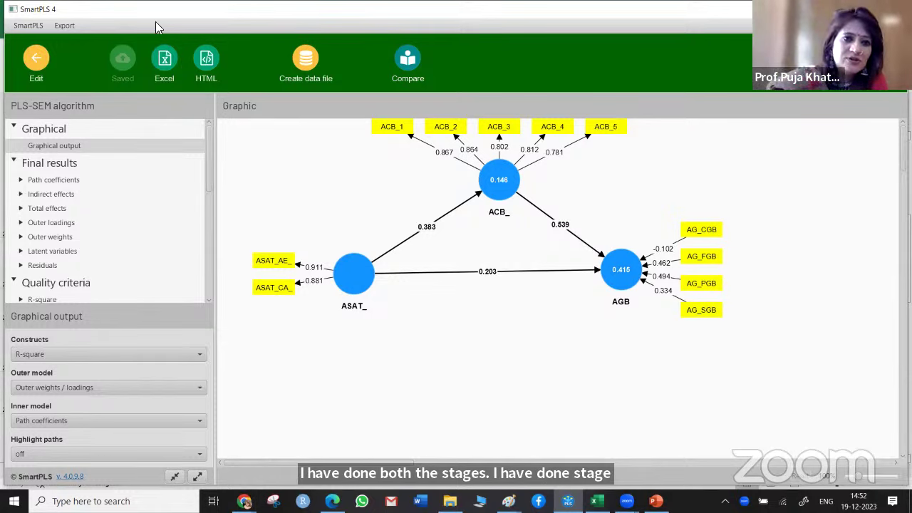
Leave the report and close the AGBSEM model, saving its changes.
left_click(37, 59)
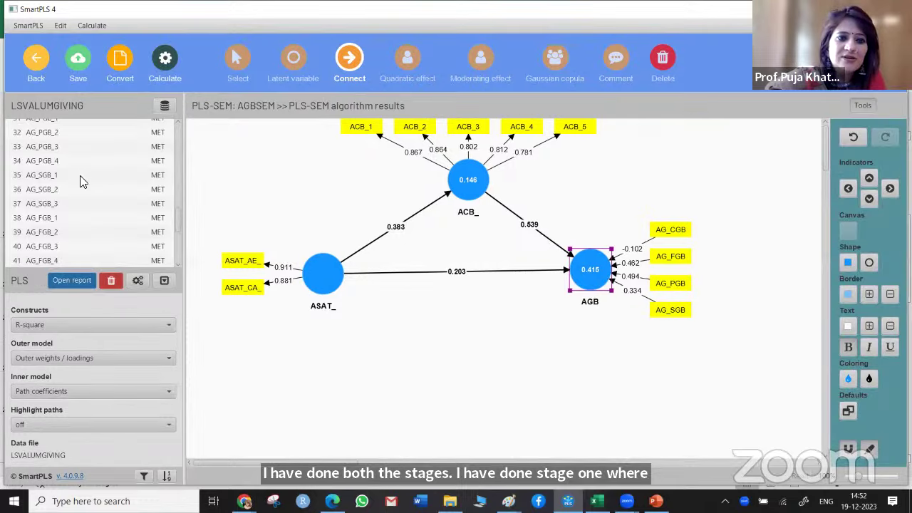
left_click(37, 61)
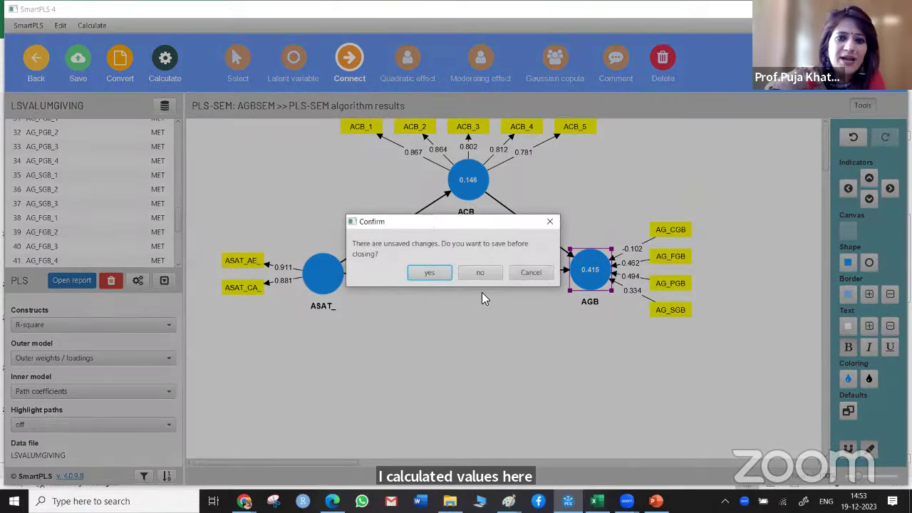
left_click(442, 275)
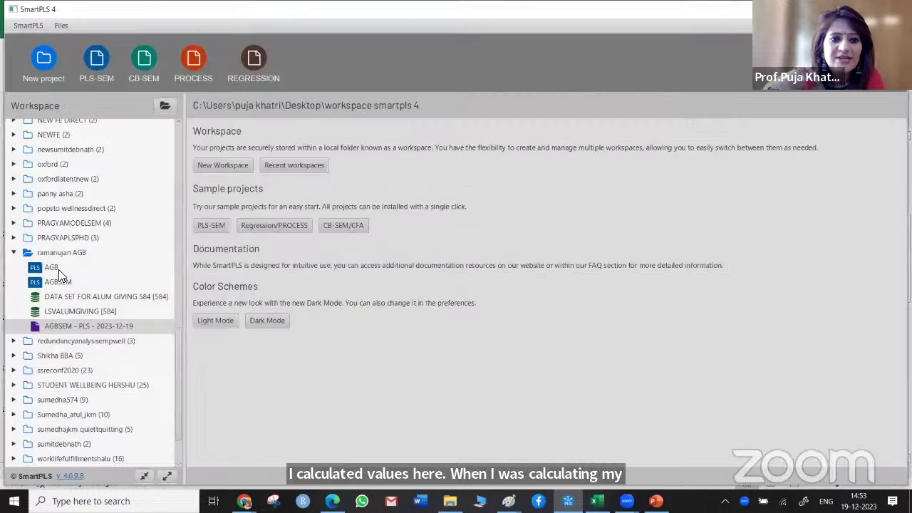
Open the AGB model in the ramanujan AGB project and run the PLS-SEM algorithm with path weighting and standardized results.
left_click(60, 270)
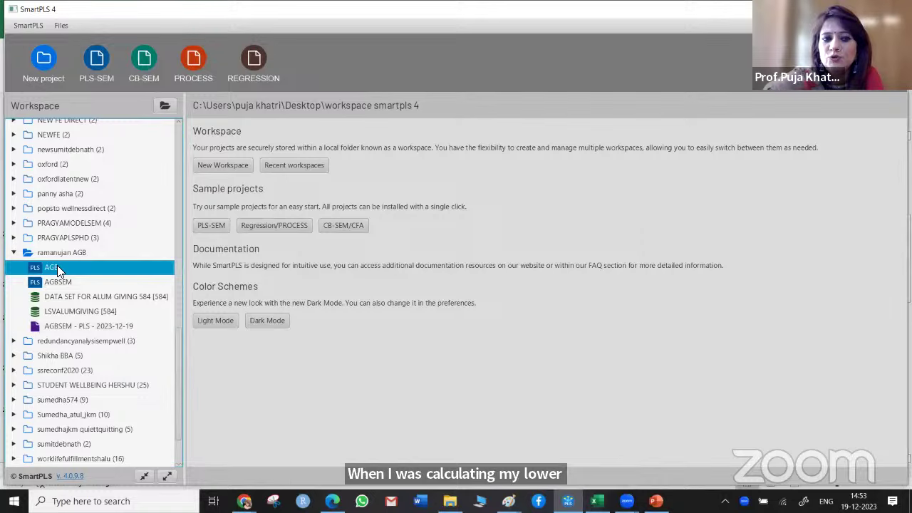
double_click(57, 267)
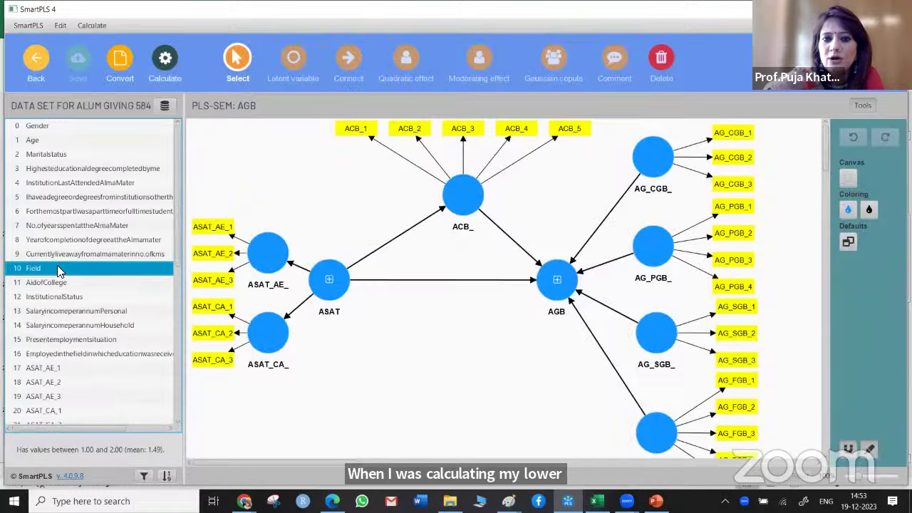
left_click(167, 55)
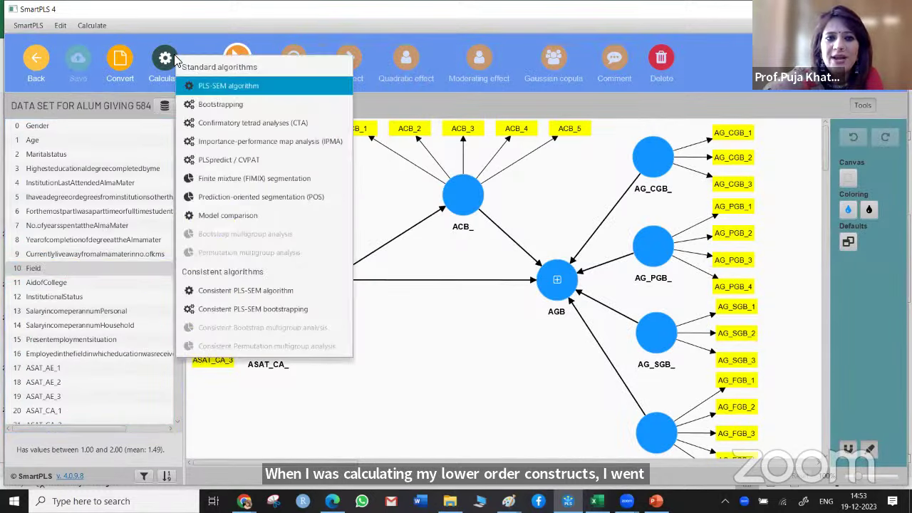
left_click(199, 90)
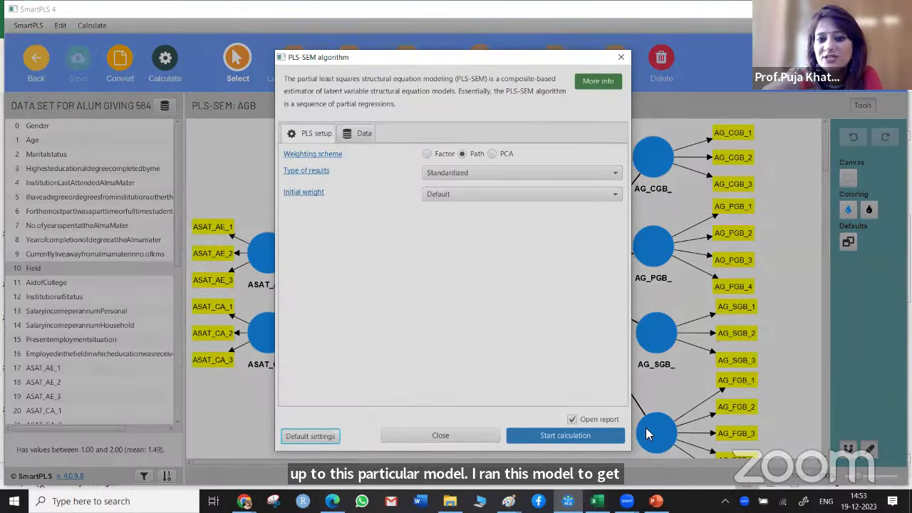
left_click(596, 432)
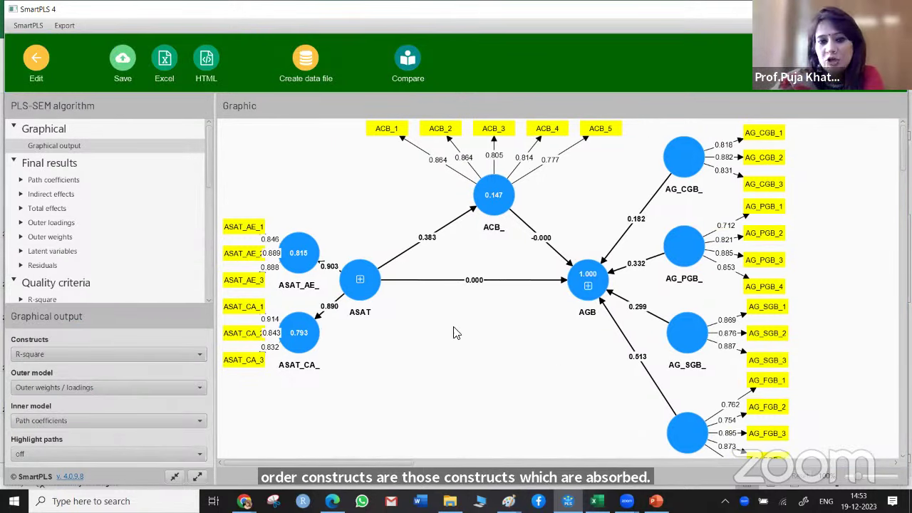
Examine the lower-order constructs in the graphical output, including ASAT_CA_, ACB_ and the four constructs forming AGB.
left_click(299, 335)
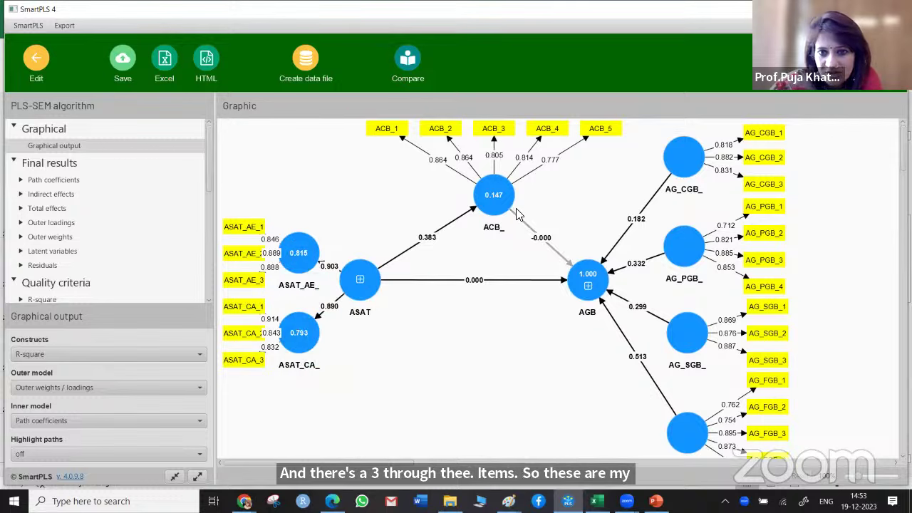
mouse_move(503, 206)
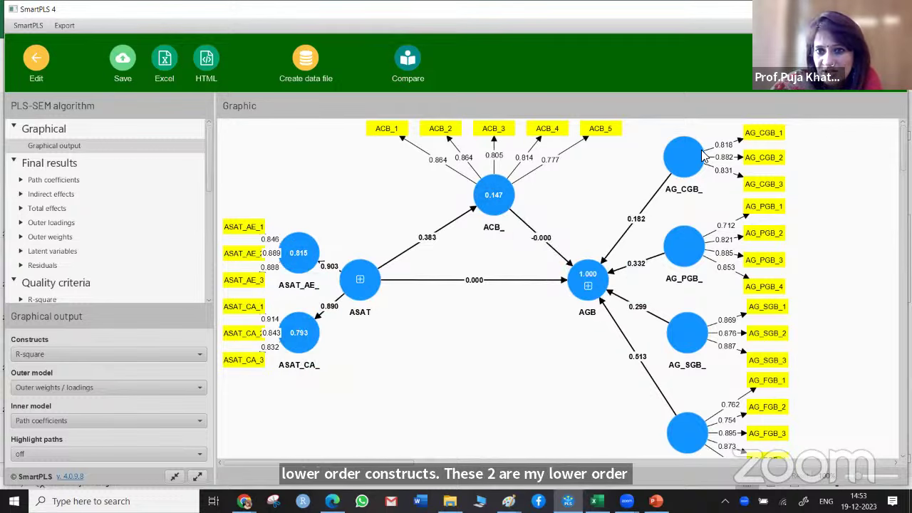
mouse_move(697, 278)
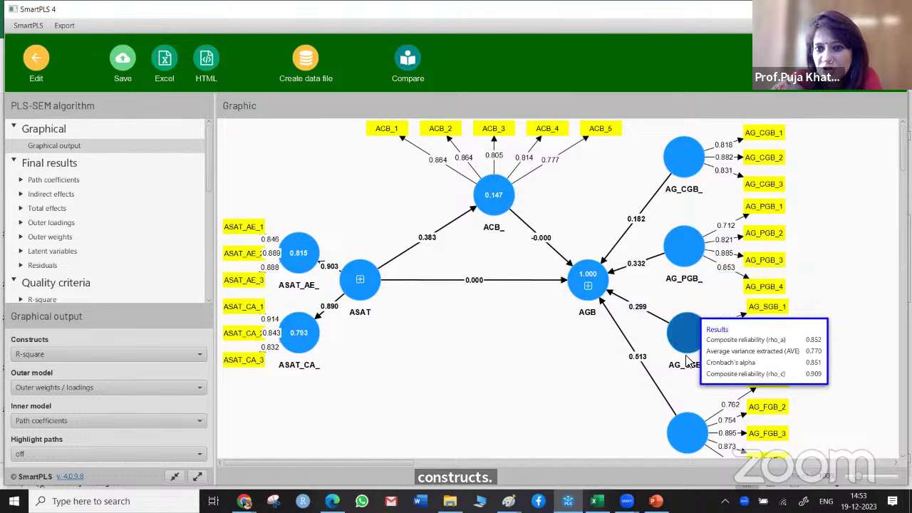
mouse_move(688, 430)
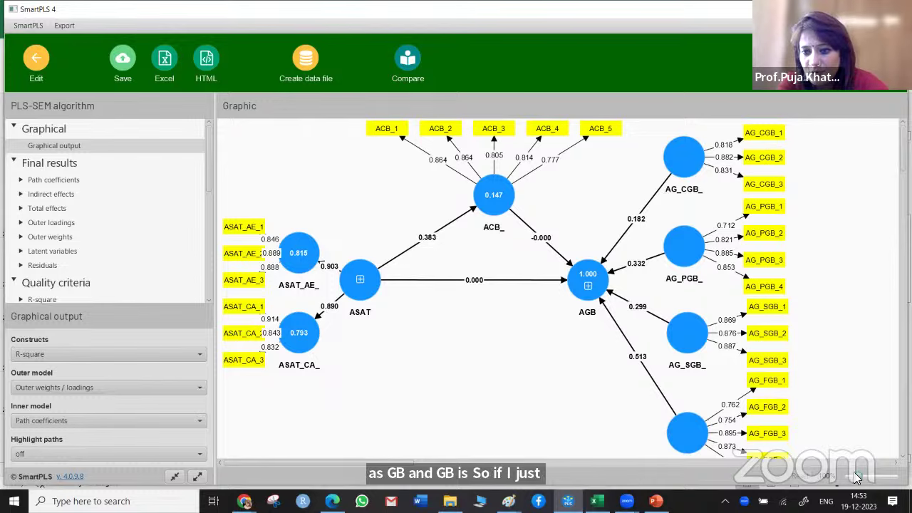
left_click_drag(857, 478, 854, 478)
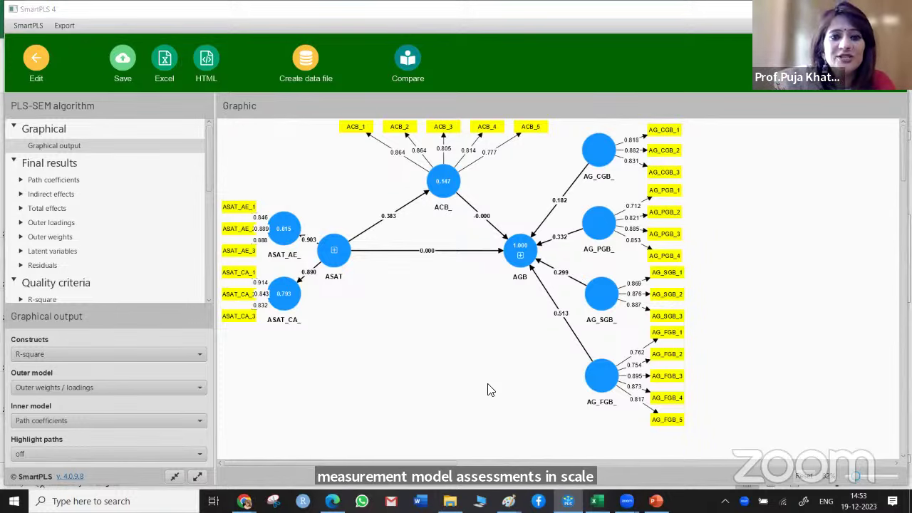
key("alt+Tab")
key("alt+Tab")
key("alt+Tab")
key("alt+Tab")
key("alt+Tab")
key("alt+Tab")
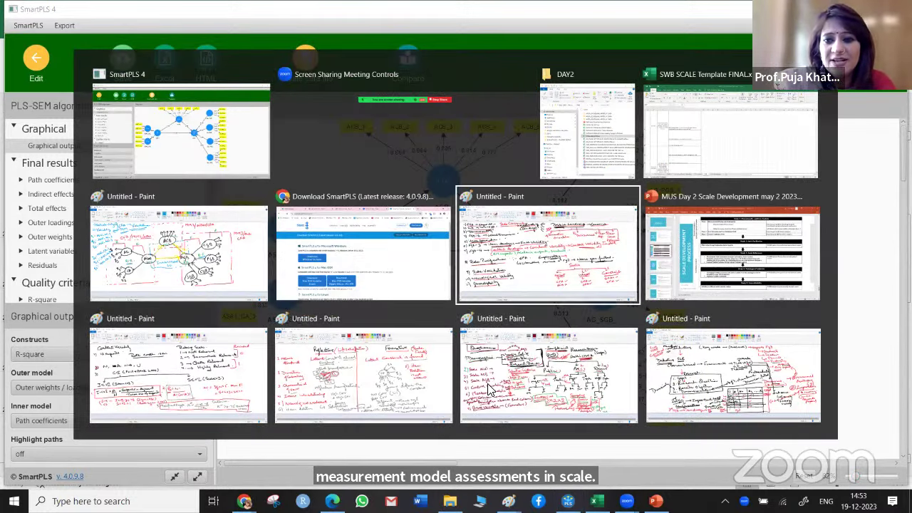
key("alt+Tab")
key("alt+Tab")
key("alt+Tab")
key("alt+Tab")
key("alt+Tab")
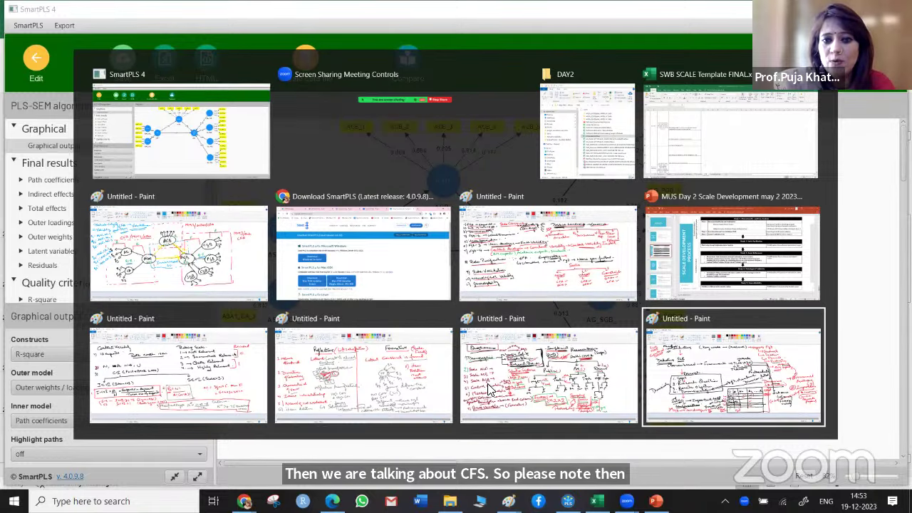
key("alt+Tab")
key("alt+Tab")
key("alt+Tab")
key("alt+Tab")
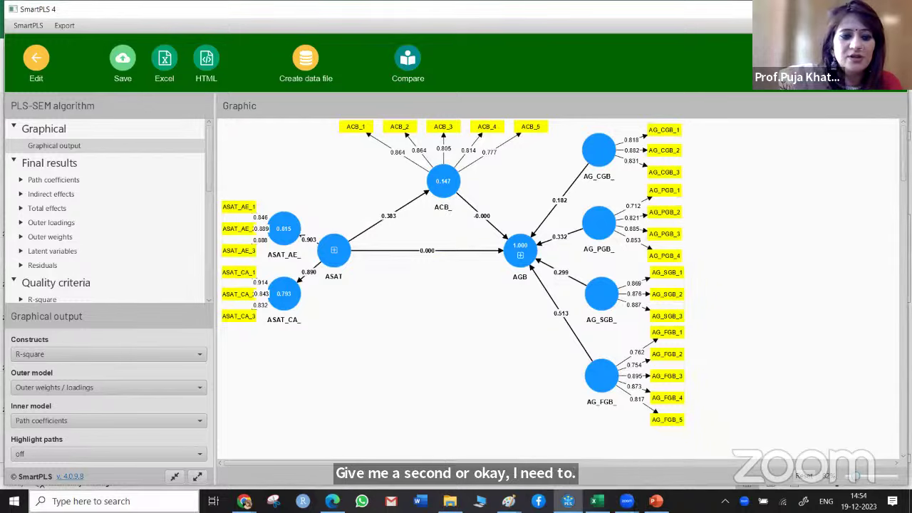
Open a blank Paint window with the Pencil set to the thickest line, and return to SmartPLS.
left_click(107, 501)
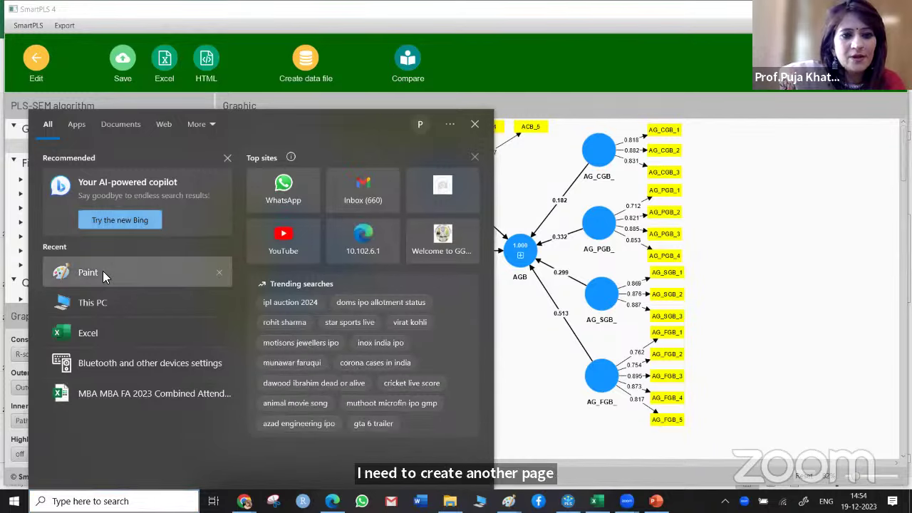
left_click(103, 272)
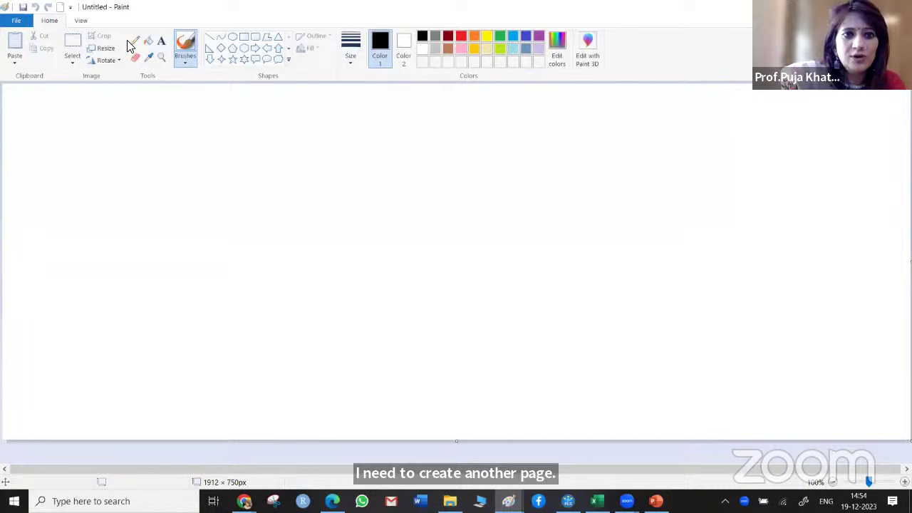
left_click(135, 43)
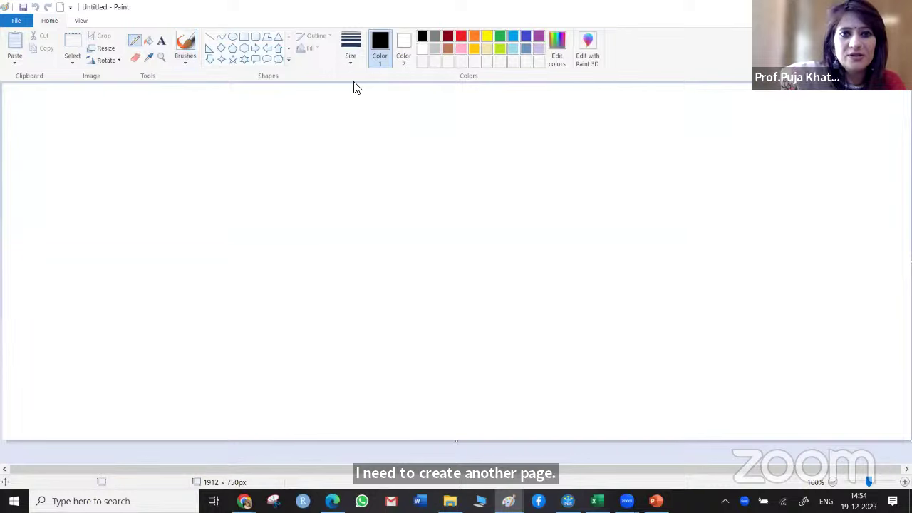
left_click(353, 58)
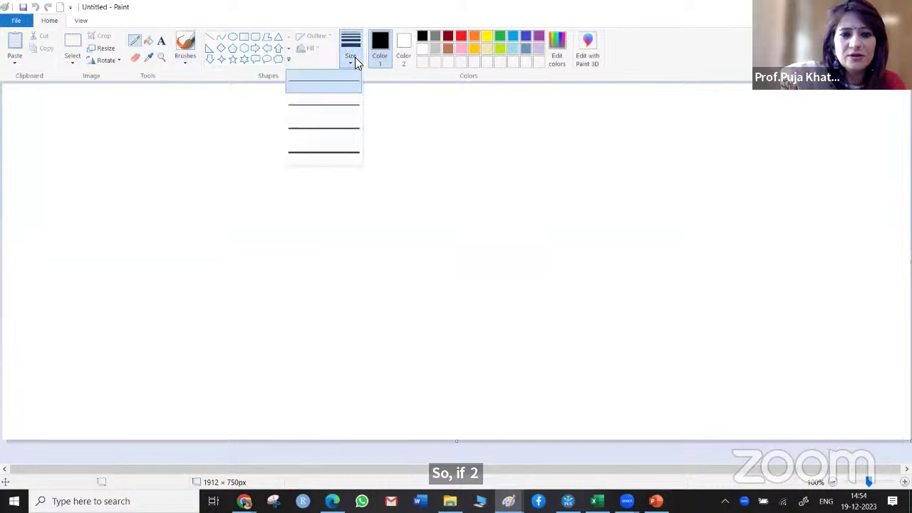
left_click(343, 158)
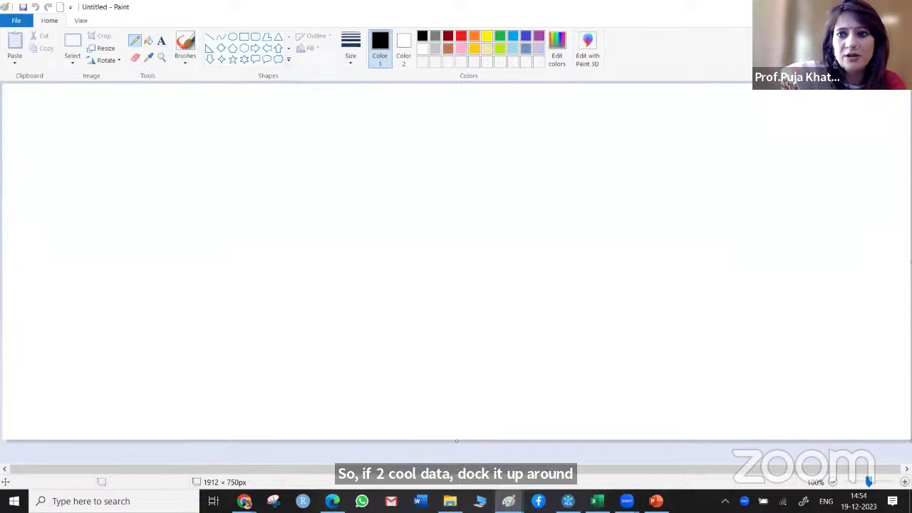
key("alt+Tab")
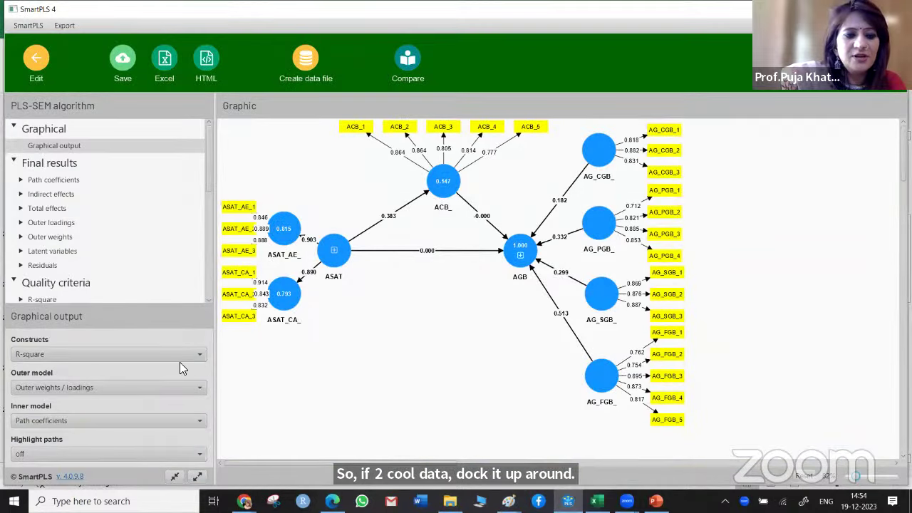
Open a second blank Paint window, choose the Pencil with the thickest line, and switch back to SmartPLS.
key("super+s")
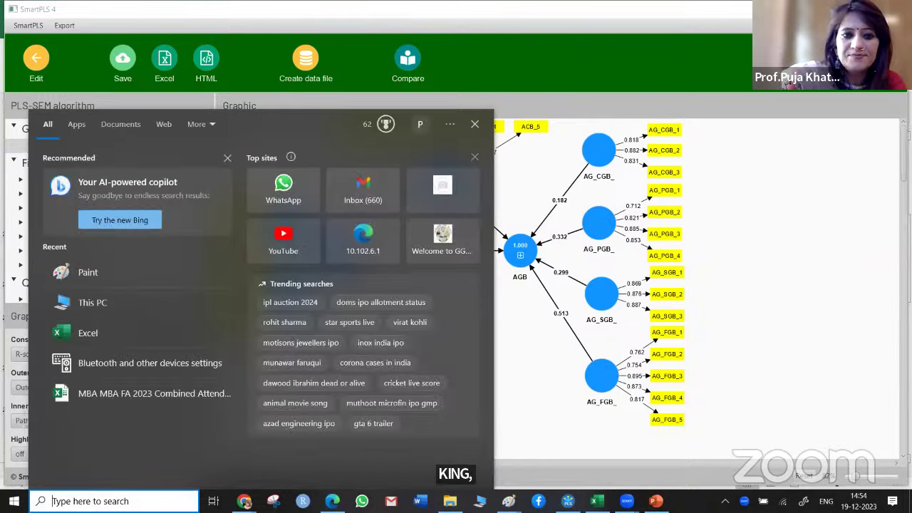
left_click(95, 275)
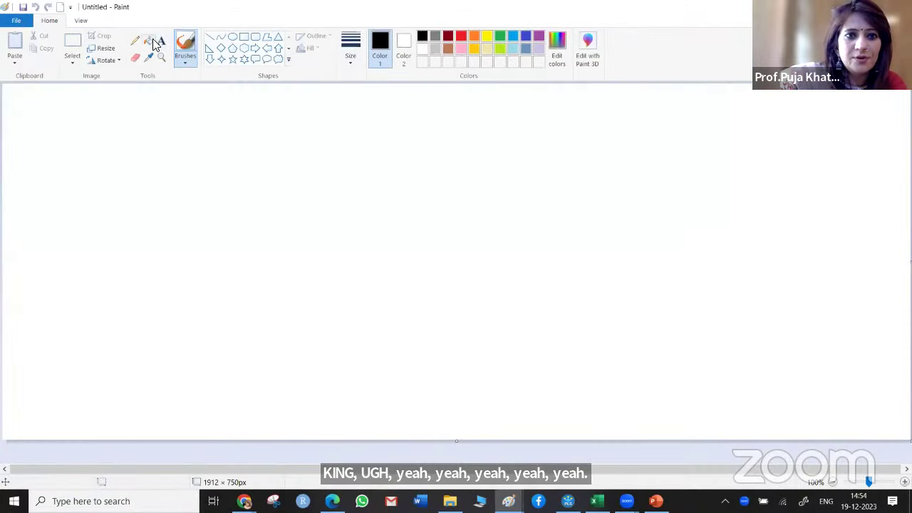
left_click(135, 41)
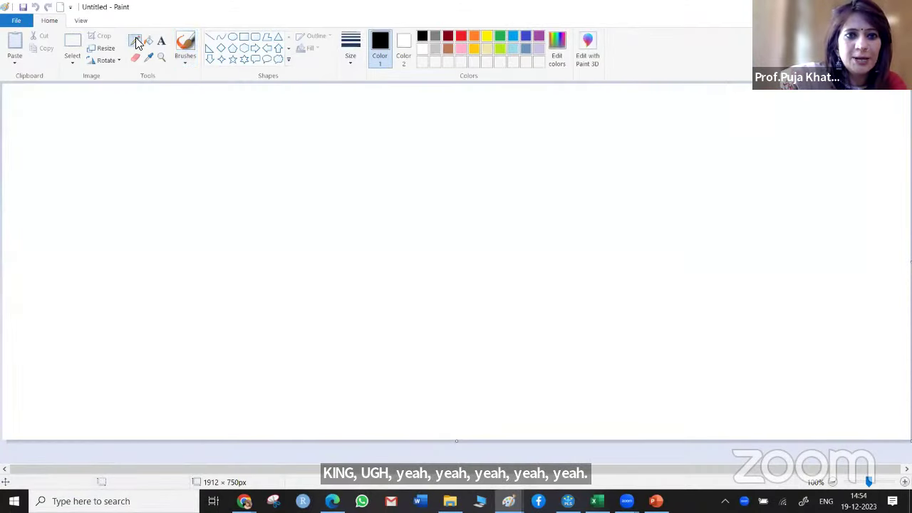
left_click(351, 61)
left_click(342, 154)
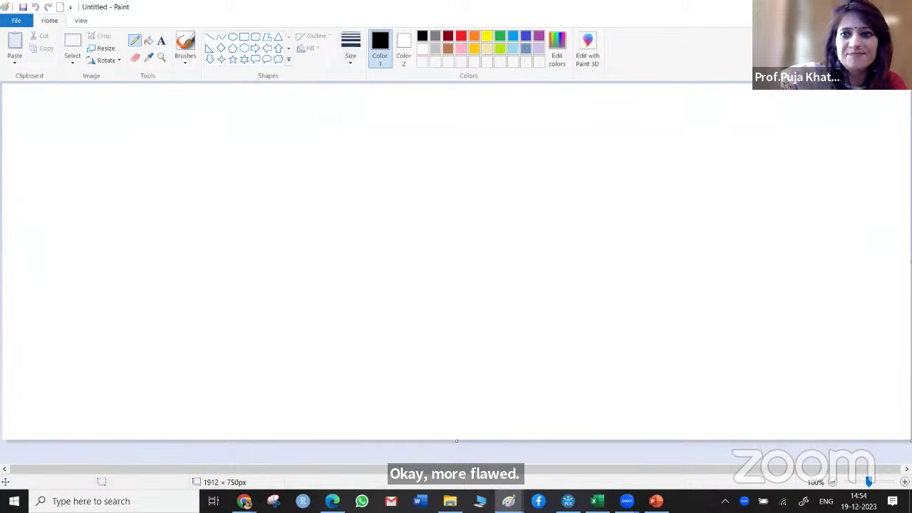
key("alt+Tab")
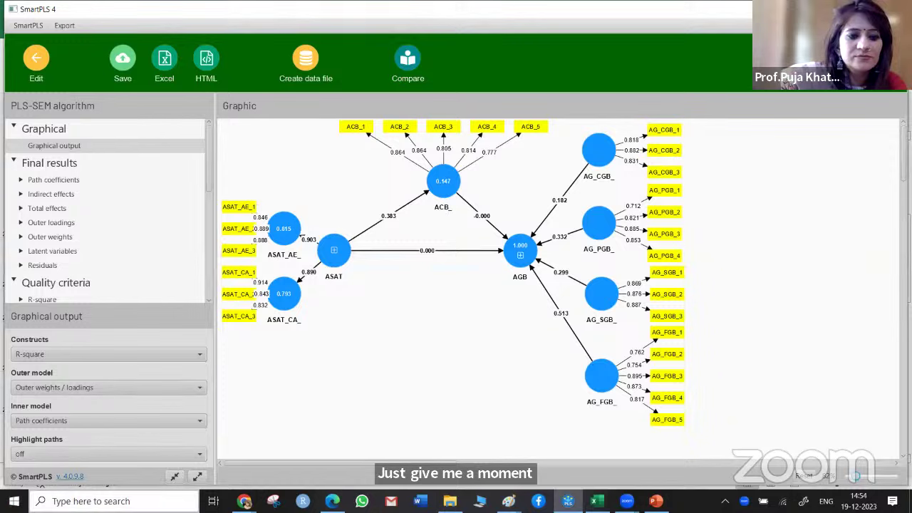
Find and open Paint once more for a third blank canvas, with the Pencil at its thickest line.
left_click(102, 498)
type("PAINT")
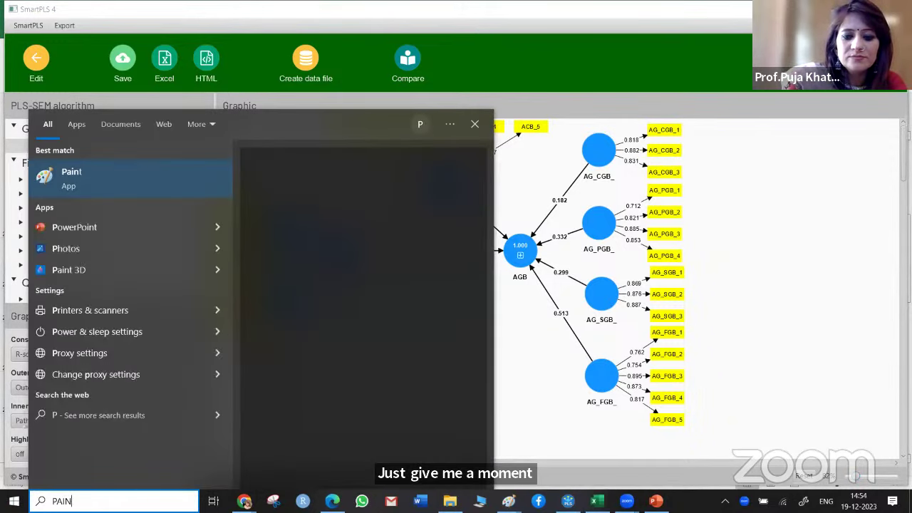
left_click(156, 191)
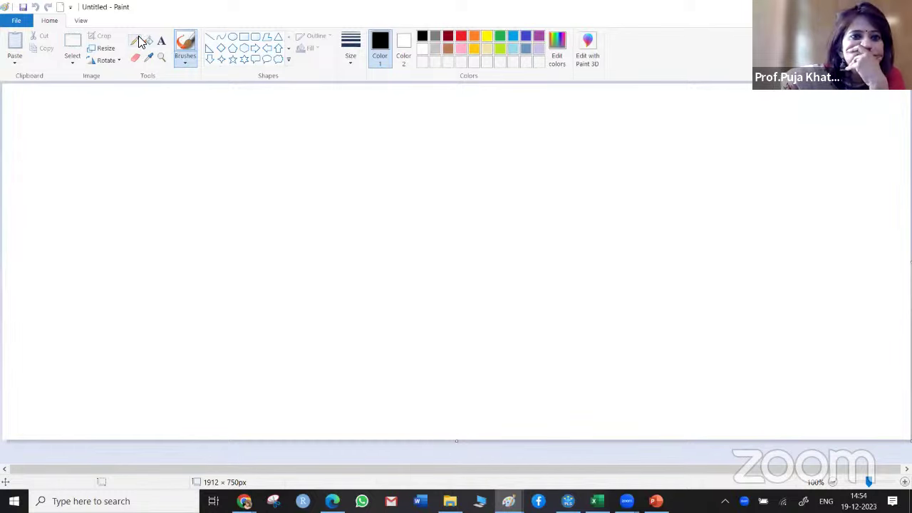
left_click(136, 41)
left_click(356, 63)
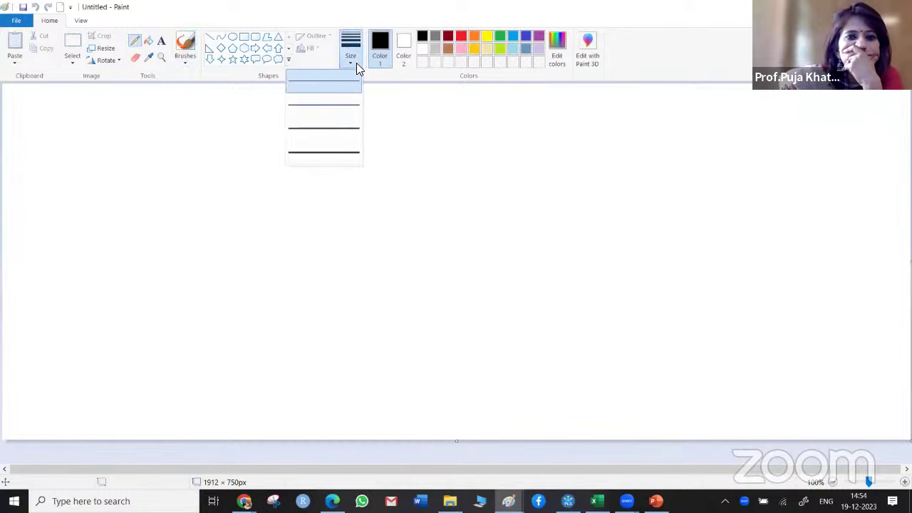
left_click(351, 150)
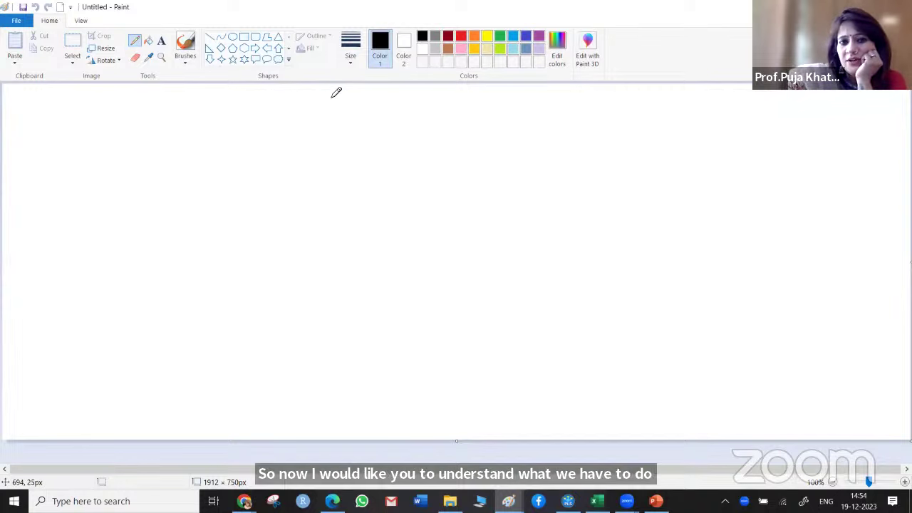
Handwrite the heading "Reflective MM Assessments" at the top of the canvas with a double-underlined "CFA" beneath it.
mouse_move(340, 92)
left_mouse_down()
mouse_move(386, 100)
mouse_move(586, 86)
left_mouse_up()
left_click(602, 92)
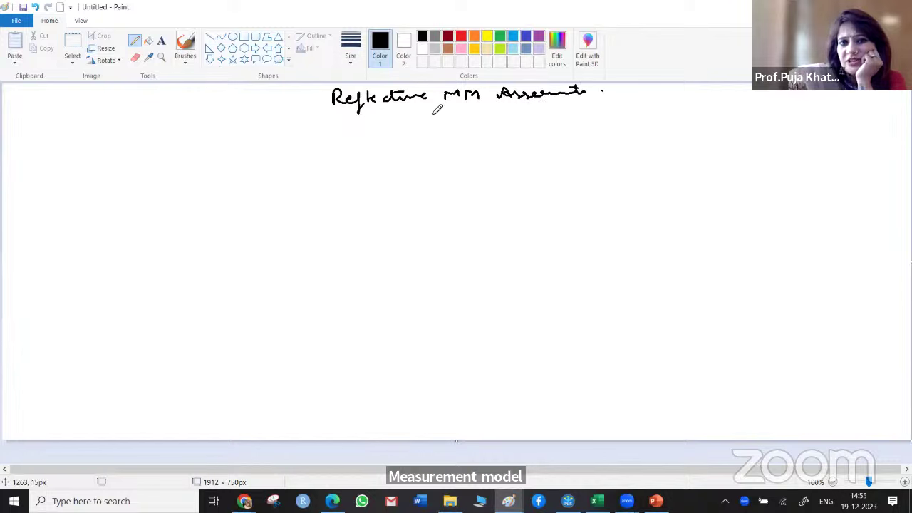
mouse_move(414, 108)
left_mouse_down()
mouse_move(409, 118)
mouse_move(434, 107)
left_mouse_up()
left_click_drag(422, 113, 449, 119)
left_click_drag(439, 114, 446, 114)
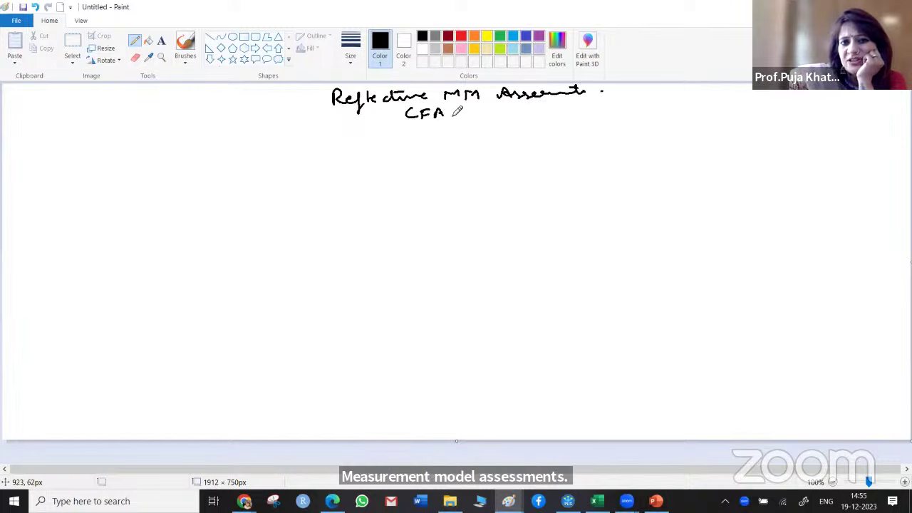
left_click(454, 114)
left_click_drag(379, 127, 454, 129)
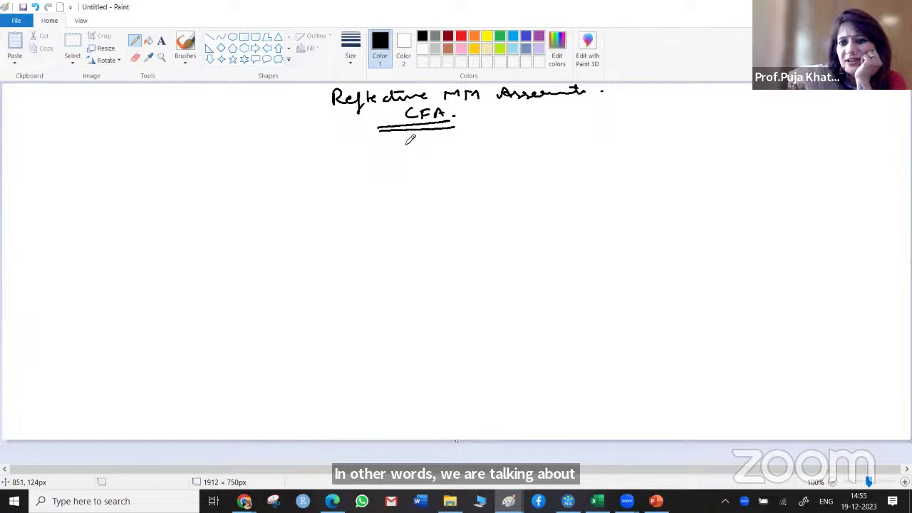
Write "1. ASAT" below the heading, followed by its two dimensions "AE" and "CA" spaced apart.
left_click_drag(33, 163, 33, 171)
left_click(42, 171)
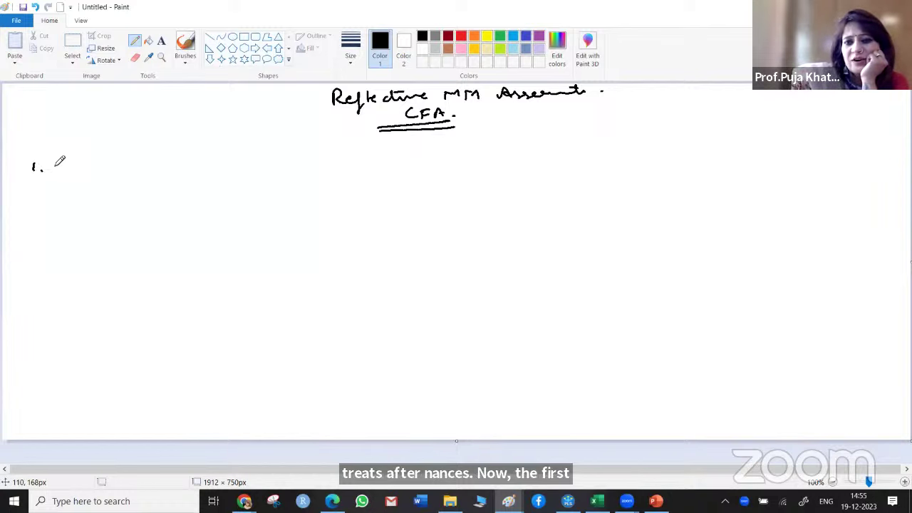
left_click_drag(54, 169, 101, 157)
left_click_drag(94, 158, 94, 166)
left_click(111, 159)
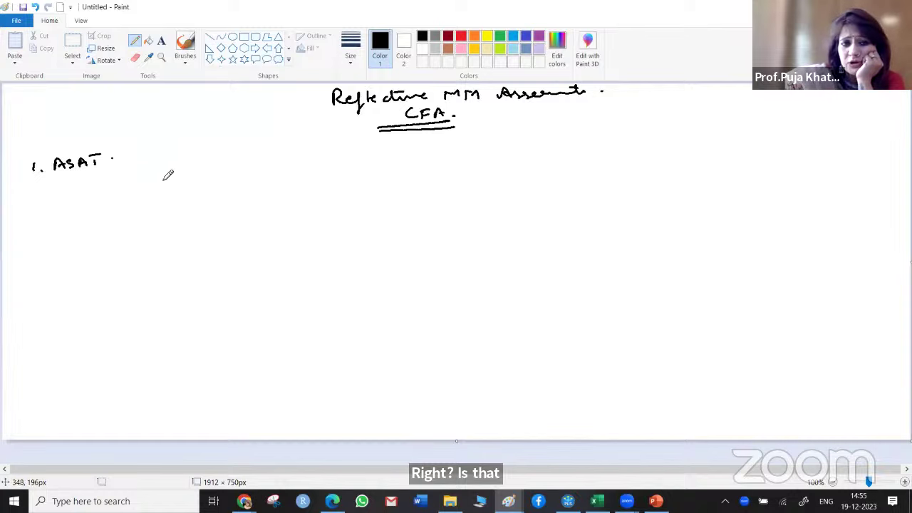
mouse_move(165, 180)
left_mouse_down()
mouse_move(179, 169)
mouse_move(188, 176)
left_mouse_up()
mouse_move(496, 163)
left_mouse_down()
mouse_move(497, 171)
mouse_move(512, 171)
left_mouse_up()
left_click(526, 166)
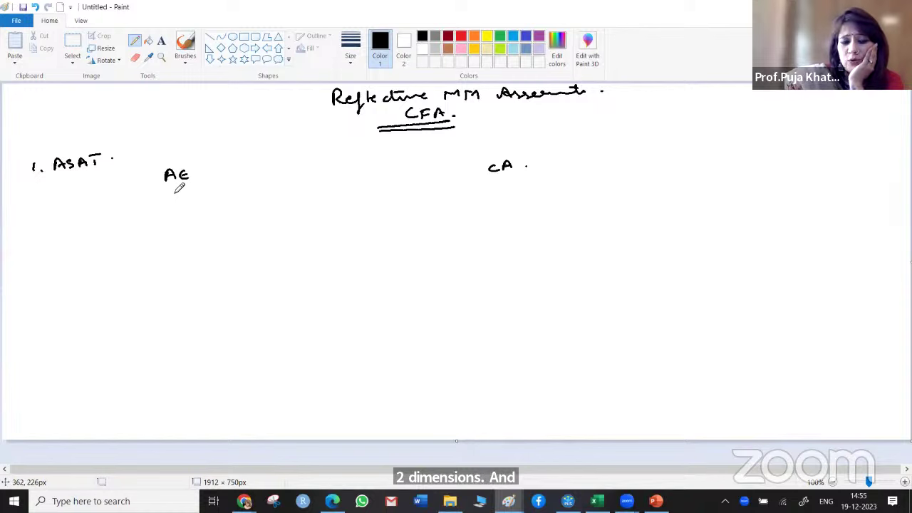
mouse_move(166, 193)
left_mouse_down()
mouse_move(166, 203)
mouse_move(193, 187)
left_mouse_up()
left_click_drag(175, 201, 196, 199)
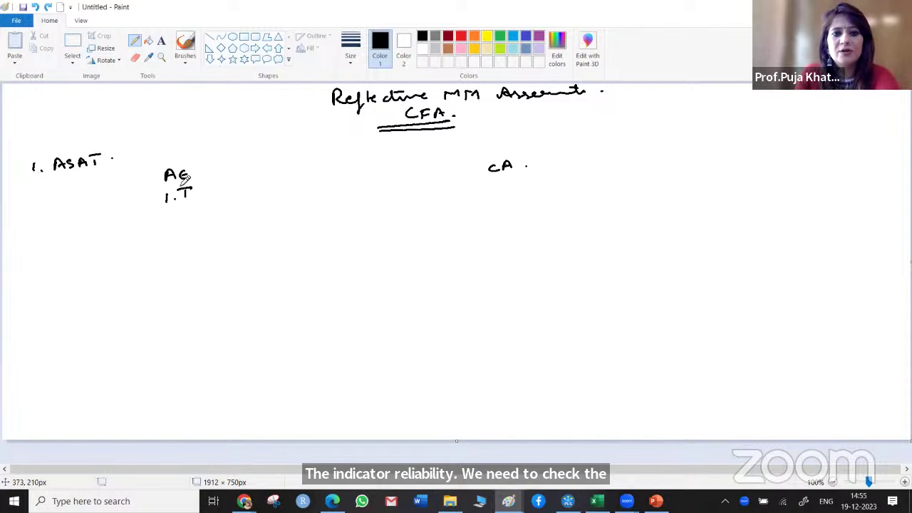
key("ctrl+z")
key("ctrl+z")
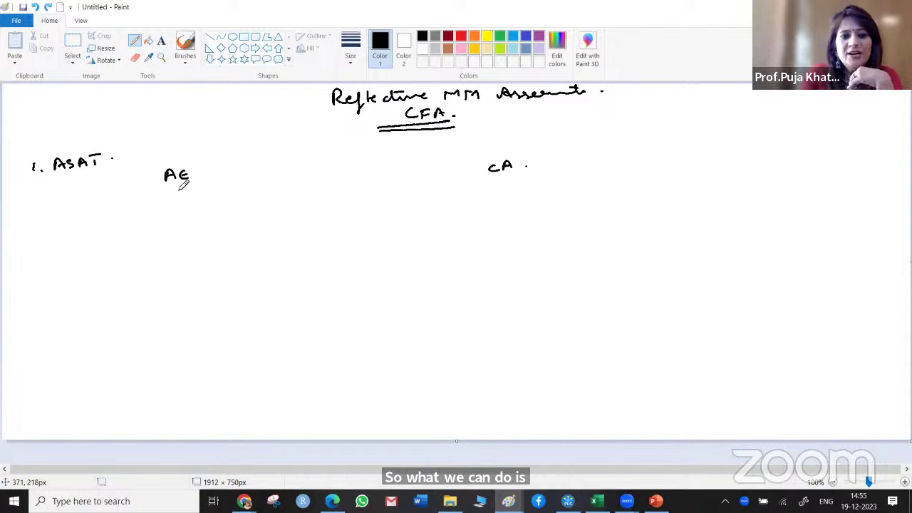
Draw arrows branching AE into "Reliability" and "Validity", and label AE as "(LOC)".
mouse_move(181, 191)
left_mouse_down()
mouse_move(95, 201)
mouse_move(94, 226)
mouse_move(155, 220)
mouse_move(162, 238)
mouse_move(192, 188)
mouse_move(269, 208)
mouse_move(268, 215)
mouse_move(314, 216)
mouse_move(320, 240)
left_mouse_up()
left_click(348, 214)
left_click_drag(120, 151, 117, 162)
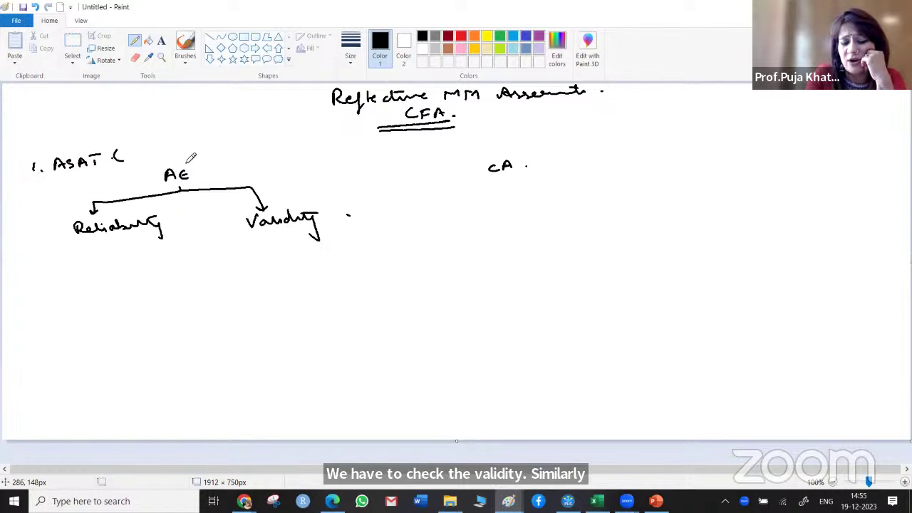
mouse_move(208, 165)
left_mouse_down()
mouse_move(207, 176)
mouse_move(226, 175)
left_mouse_up()
left_click_drag(236, 167, 244, 174)
left_click_drag(249, 161, 251, 177)
Label CA as "(LOC)" and draw arrows branching it into "Reliability" and "Validity".
mouse_move(529, 159)
left_mouse_down()
mouse_move(526, 170)
mouse_move(572, 162)
mouse_move(584, 168)
mouse_move(466, 221)
mouse_move(504, 226)
mouse_move(525, 214)
mouse_move(552, 235)
left_mouse_up()
left_click(539, 163)
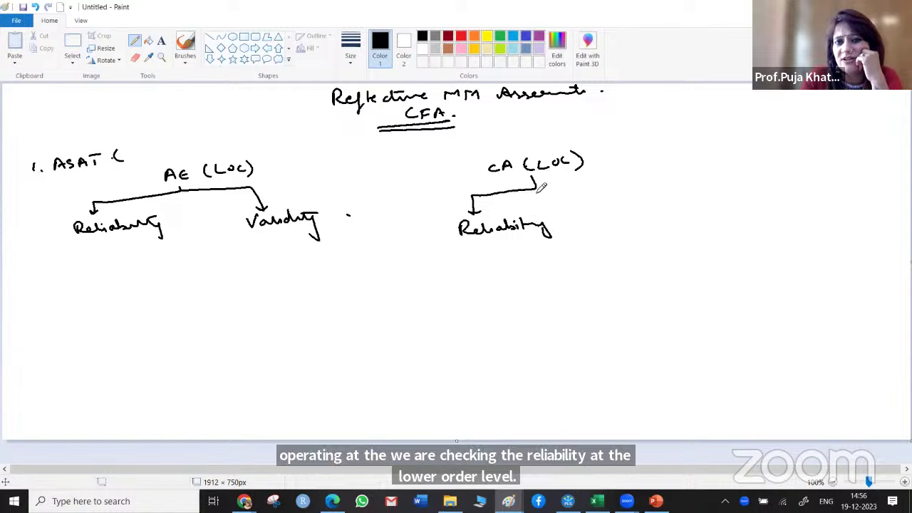
mouse_move(536, 188)
left_mouse_down()
mouse_move(674, 184)
mouse_move(683, 212)
mouse_move(705, 208)
mouse_move(724, 228)
left_mouse_up()
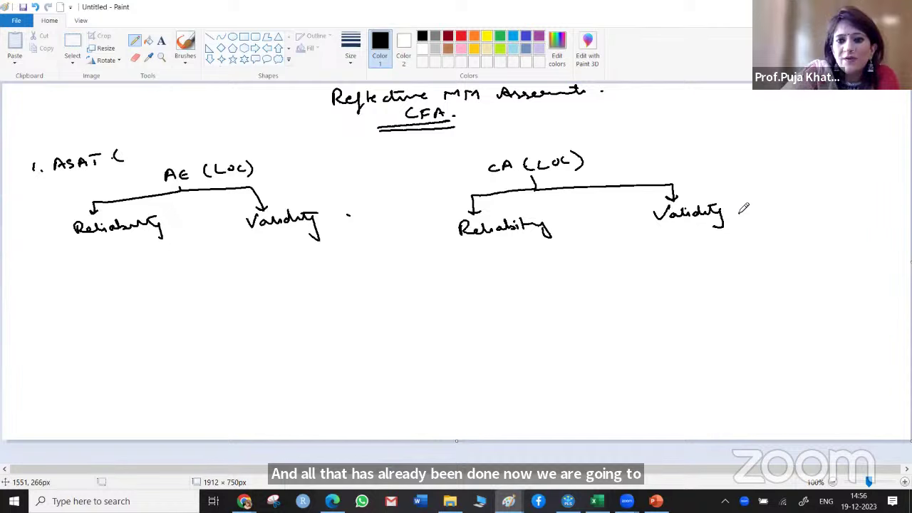
left_click(739, 212)
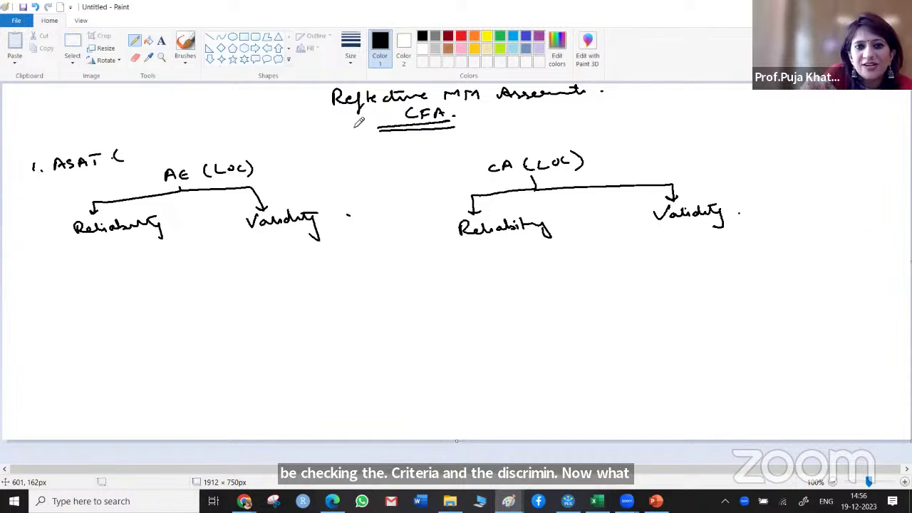
Write "1 Indicator loading" in red under the Reliability branch of AE.
left_click(461, 37)
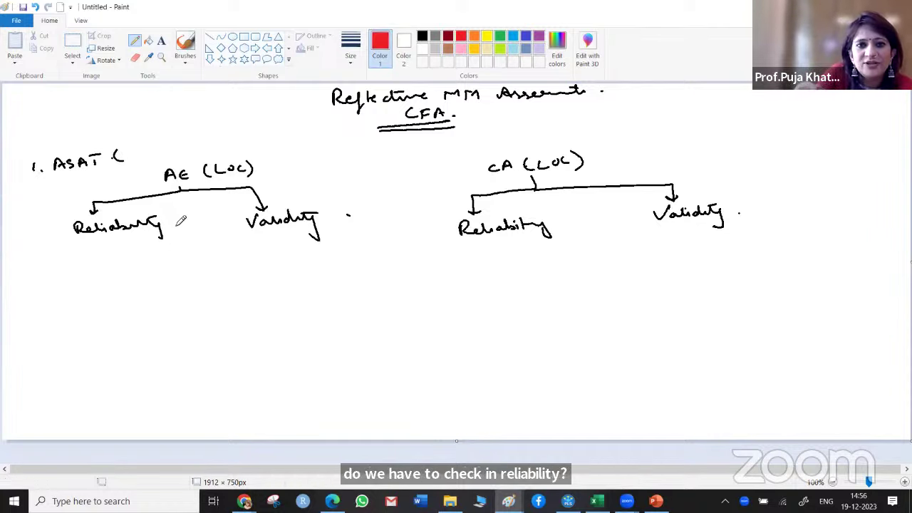
mouse_move(41, 253)
left_mouse_down()
mouse_move(128, 250)
mouse_move(119, 247)
mouse_move(147, 258)
mouse_move(196, 242)
mouse_move(204, 263)
left_mouse_up()
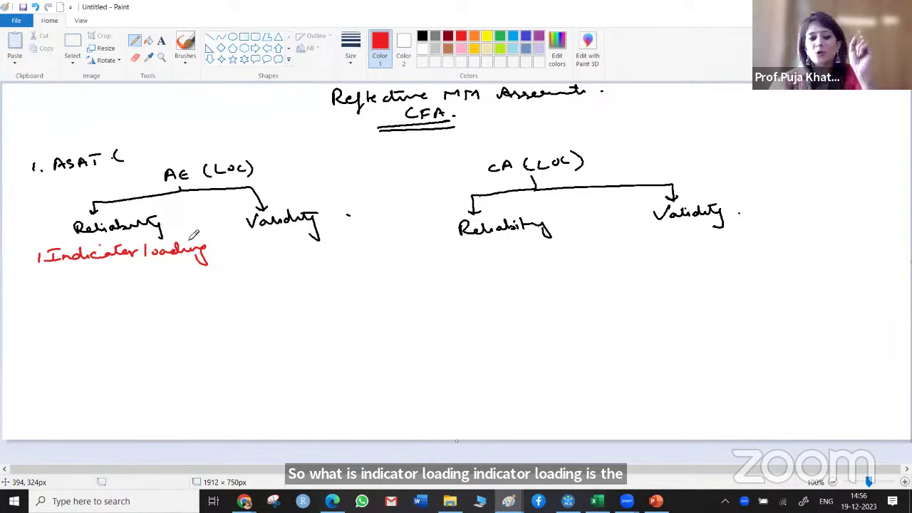
Switch to SmartPLS and examine the indicator loadings of ASAT_AE_ in the graphical output.
key("alt+Tab")
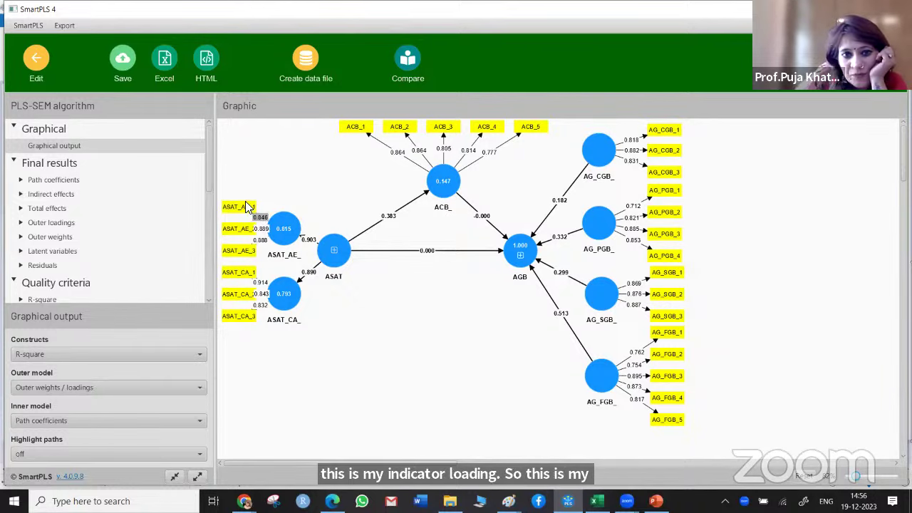
left_click(240, 208)
left_click(277, 238)
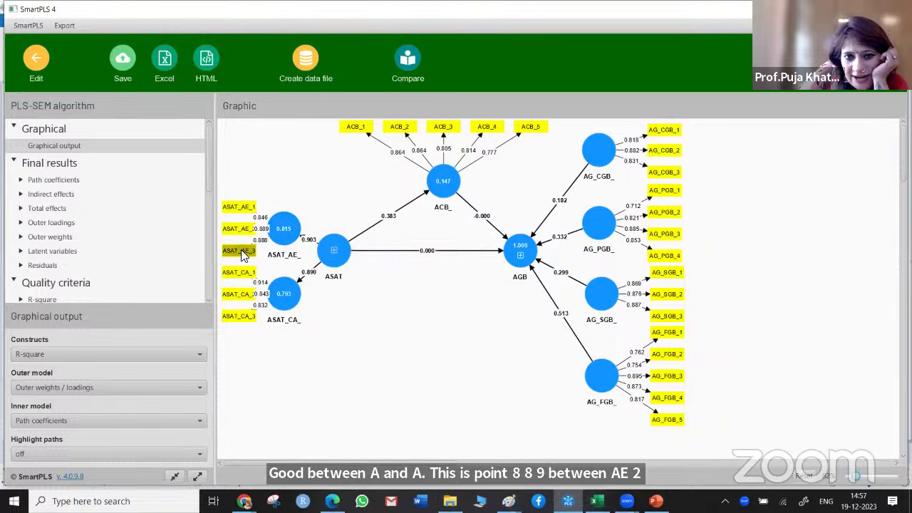
Switch to Paint, write "Outer loading" in red under "Indicator loading", and underline the heading "Reflective MM Assessment" in red.
mouse_move(278, 245)
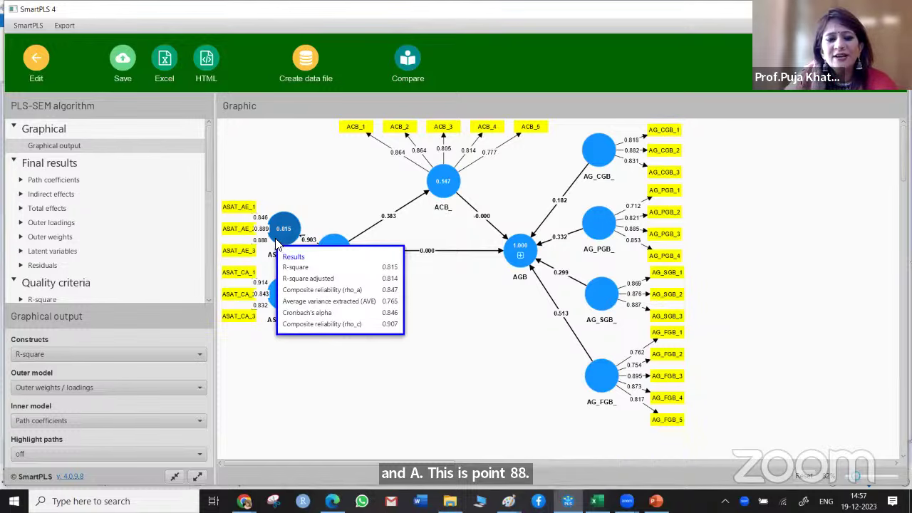
key("alt+Tab")
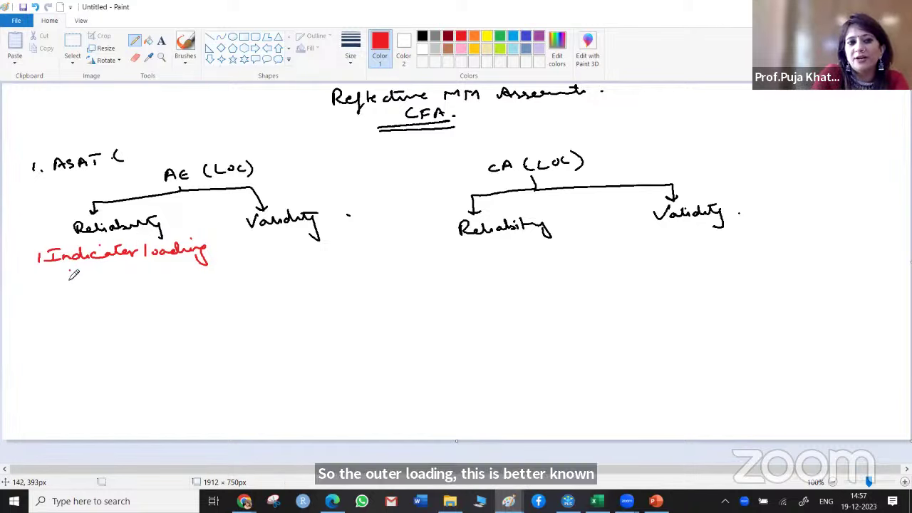
mouse_move(71, 271)
left_mouse_down()
mouse_move(106, 263)
mouse_move(157, 270)
mouse_move(171, 285)
left_mouse_up()
left_click_drag(333, 104, 409, 107)
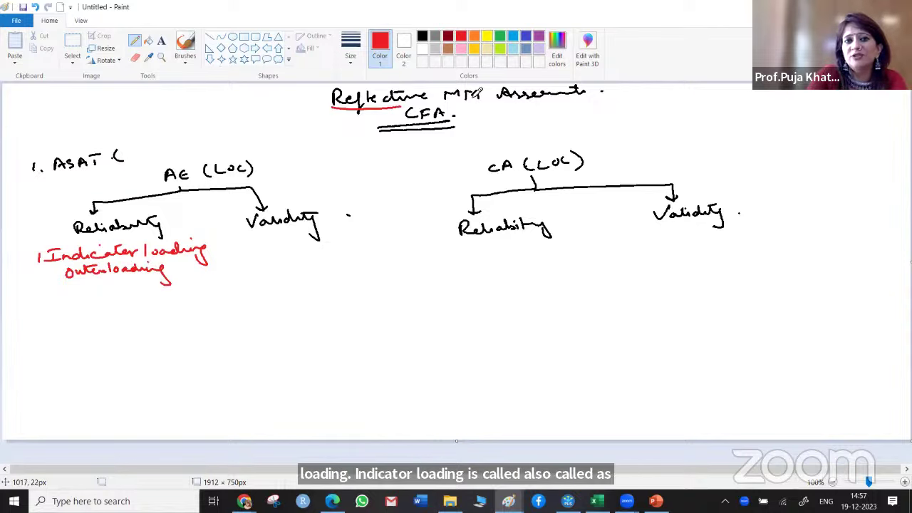
left_click_drag(469, 102, 586, 96)
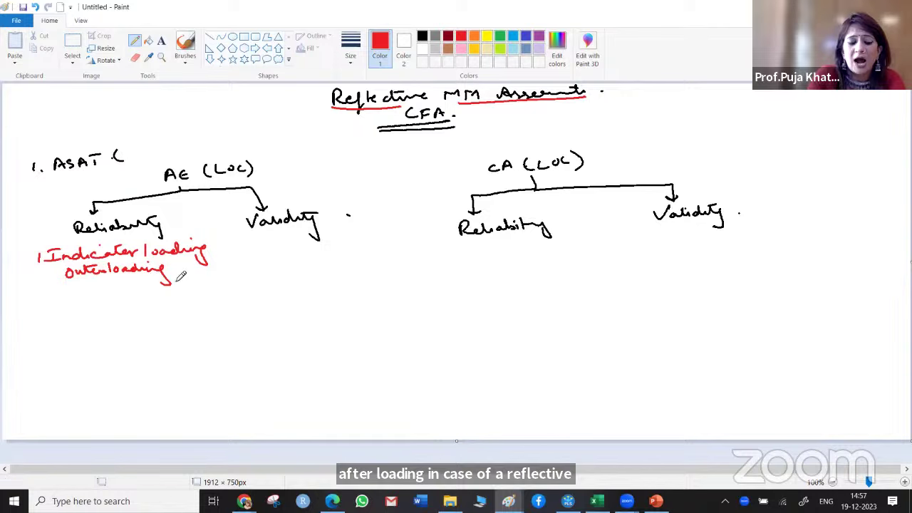
Add the cut-off "≥ .708" after "Outer loading" and note "(.708)² = 50%" and "(r)² = 50%" beside the heading.
mouse_move(176, 265)
left_mouse_down()
mouse_move(187, 270)
mouse_move(179, 275)
mouse_move(202, 262)
mouse_move(238, 265)
left_mouse_up()
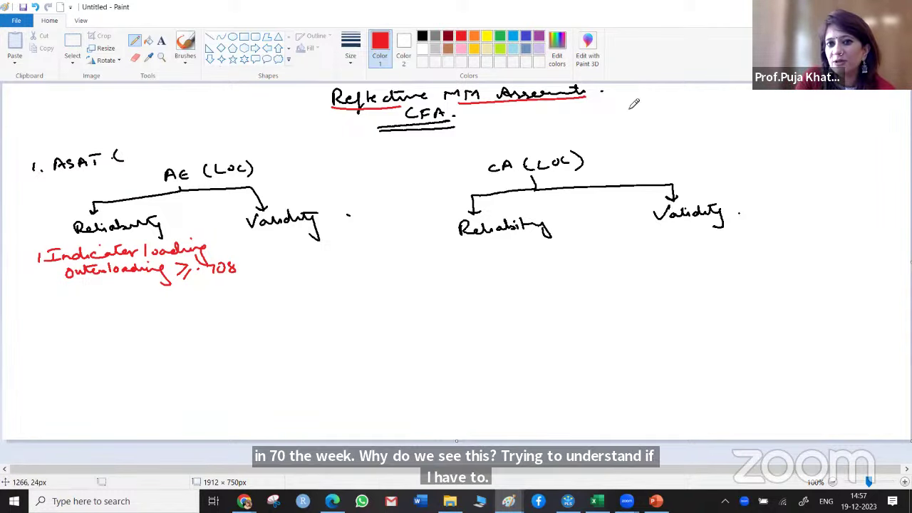
mouse_move(673, 107)
left_mouse_down()
mouse_move(689, 97)
mouse_move(663, 93)
mouse_move(740, 103)
mouse_move(747, 96)
mouse_move(748, 110)
left_mouse_up()
mouse_move(674, 126)
left_mouse_down()
mouse_move(748, 117)
mouse_move(751, 133)
left_mouse_up()
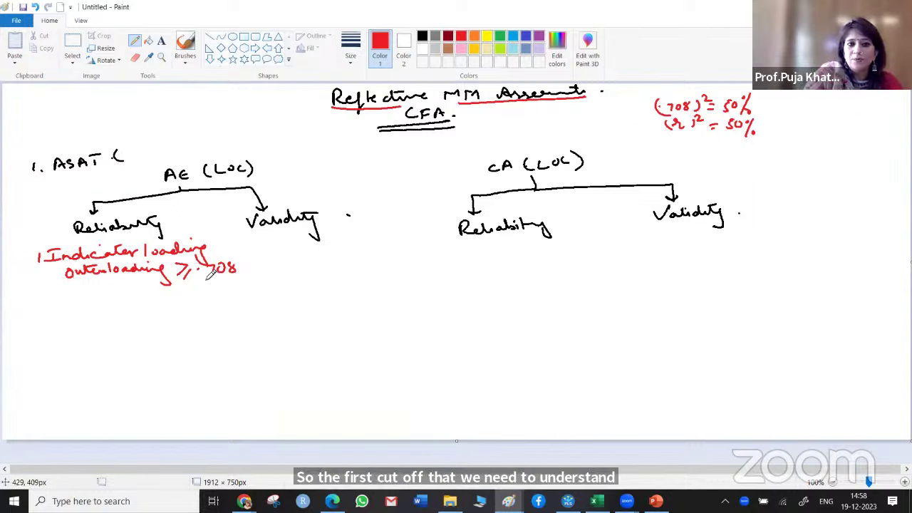
Write "2. Internal Consistency Reliability" in red below the outer loading note and branch an arrow from it to "Cronbach α".
left_click_drag(39, 301, 50, 312)
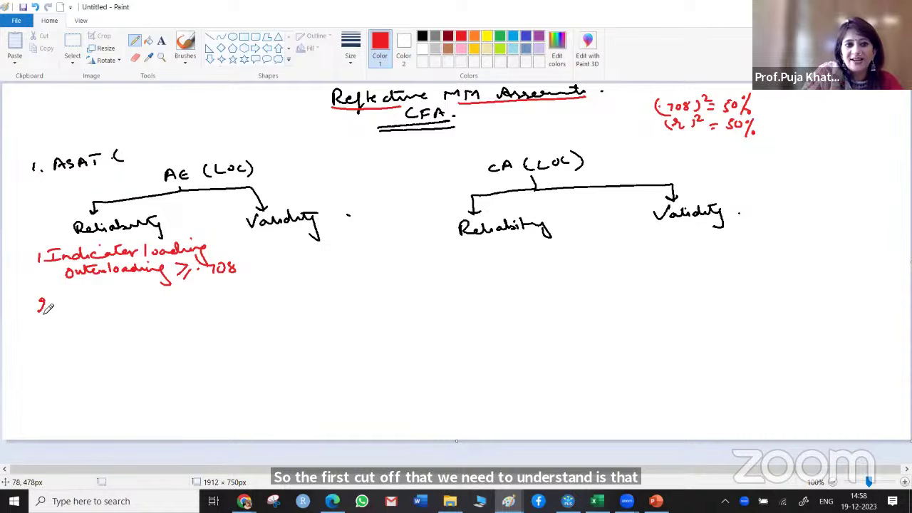
left_click(51, 310)
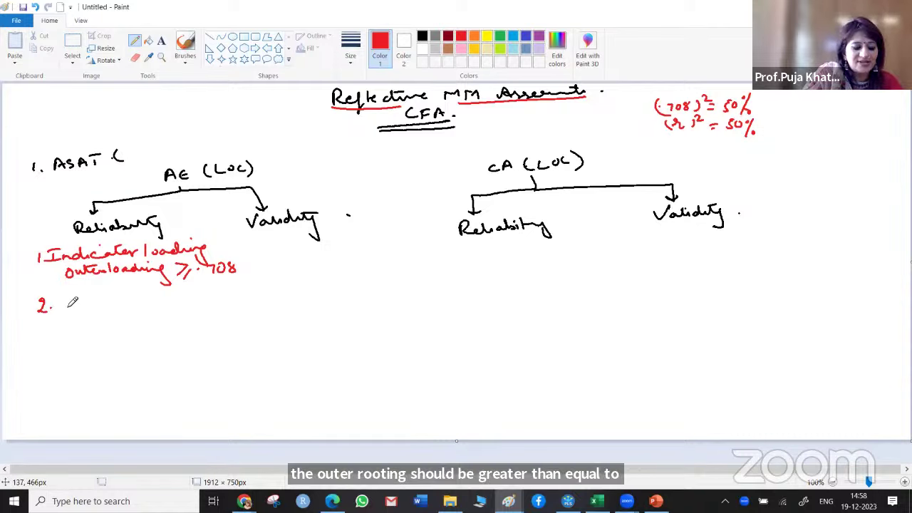
mouse_move(74, 304)
left_mouse_down()
mouse_move(128, 308)
mouse_move(132, 297)
mouse_move(180, 306)
mouse_move(199, 305)
mouse_move(201, 295)
mouse_move(210, 302)
mouse_move(292, 298)
mouse_move(300, 289)
mouse_move(359, 320)
left_mouse_up()
mouse_move(211, 323)
left_mouse_down()
mouse_move(65, 335)
mouse_move(69, 355)
mouse_move(54, 367)
mouse_move(126, 363)
left_mouse_up()
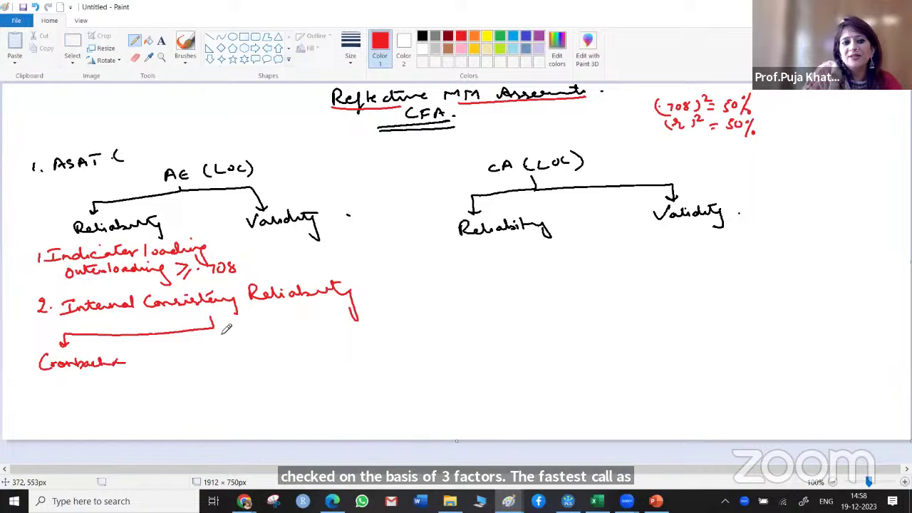
Branch two more arrows from Internal Consistency Reliability, labelled "Henseler (rhoA)" and "Composite Reliability (rho-c)".
mouse_move(213, 330)
left_mouse_down()
mouse_move(239, 327)
mouse_move(244, 344)
mouse_move(226, 360)
mouse_move(349, 348)
mouse_move(364, 357)
left_mouse_up()
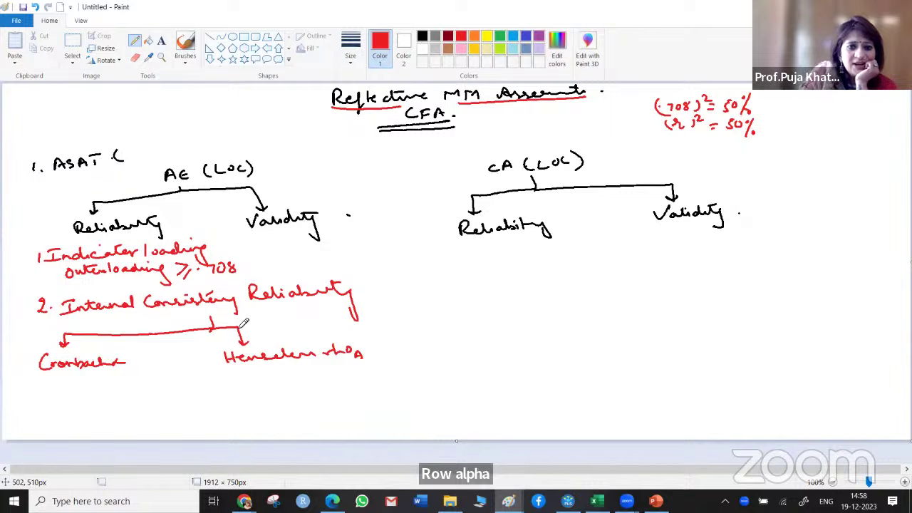
left_click_drag(240, 326, 440, 326)
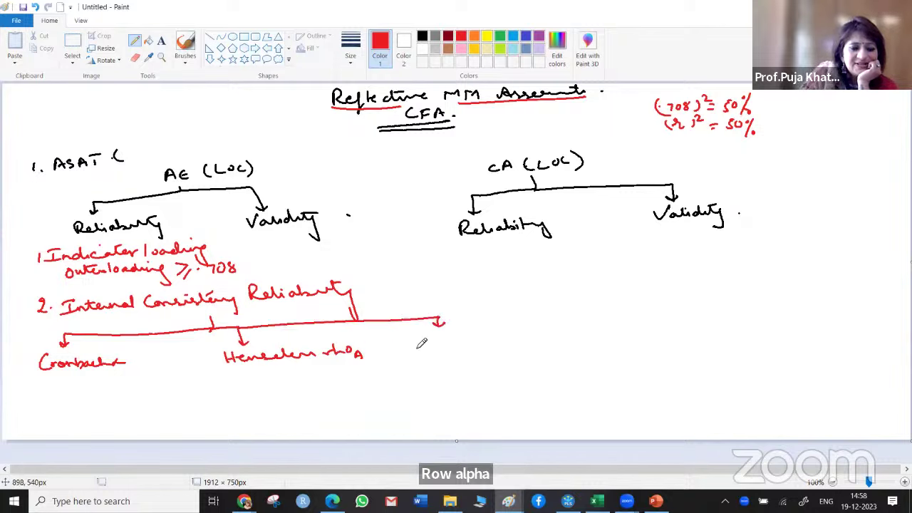
mouse_move(446, 339)
left_mouse_down()
mouse_move(497, 342)
mouse_move(509, 324)
mouse_move(617, 324)
mouse_move(604, 342)
left_mouse_up()
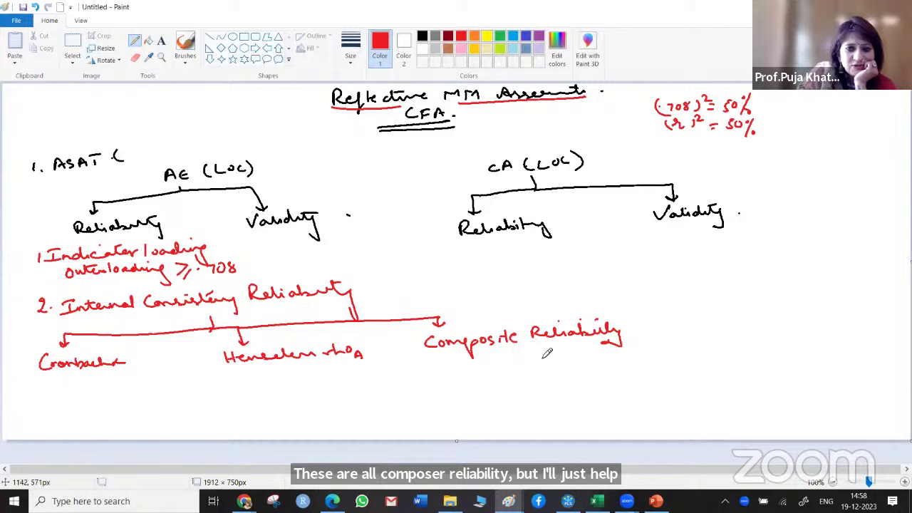
mouse_move(538, 358)
left_mouse_down()
mouse_move(593, 346)
mouse_move(562, 360)
mouse_move(534, 365)
left_mouse_up()
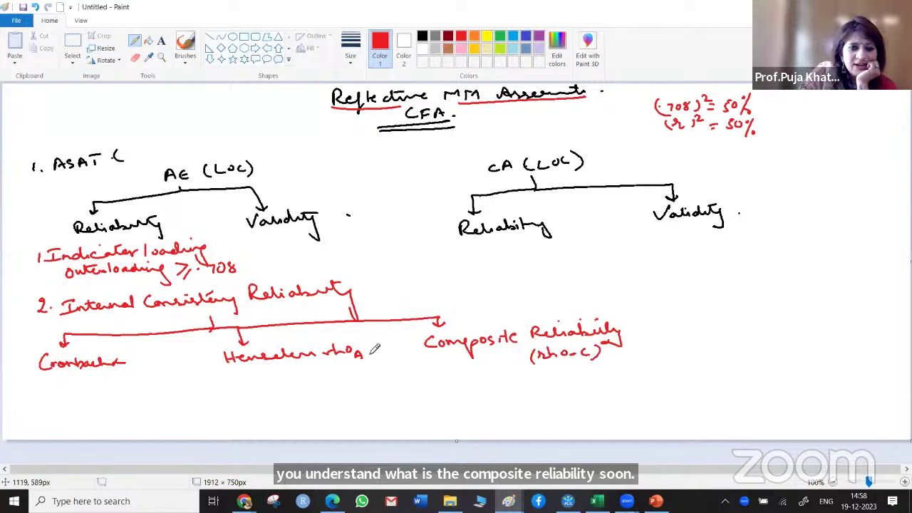
mouse_move(363, 344)
left_mouse_down()
mouse_move(342, 360)
mouse_move(319, 361)
left_mouse_up()
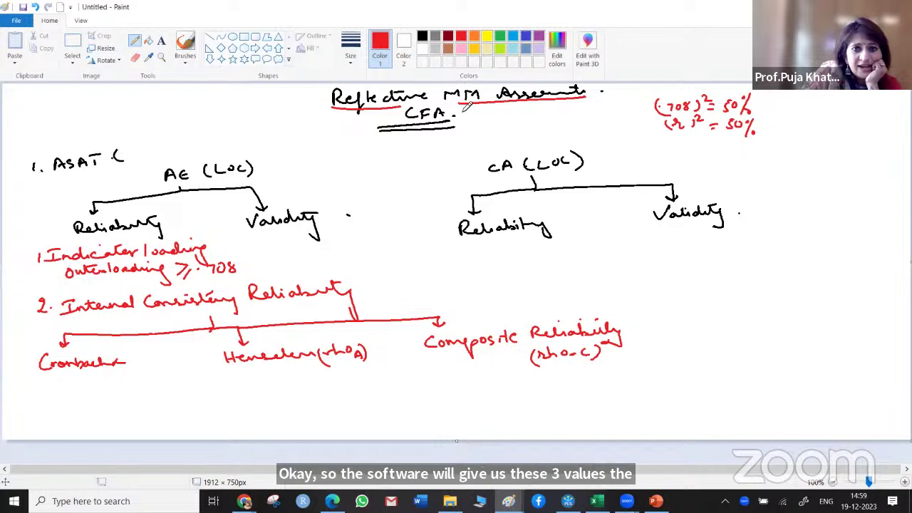
Write the acceptable range "(0.70–0.95)" in green under Cronbach α.
left_click(500, 36)
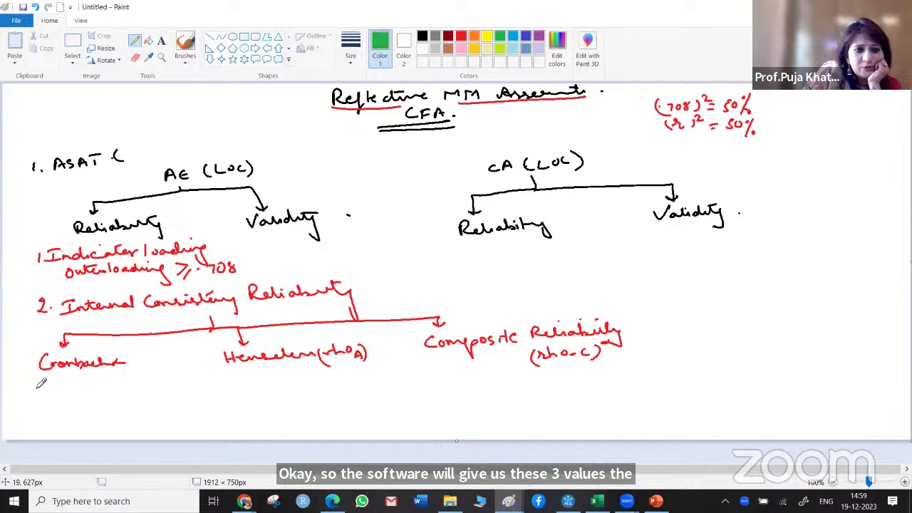
left_click_drag(34, 385, 55, 387)
left_click_drag(66, 378, 126, 385)
left_click_drag(33, 376, 30, 399)
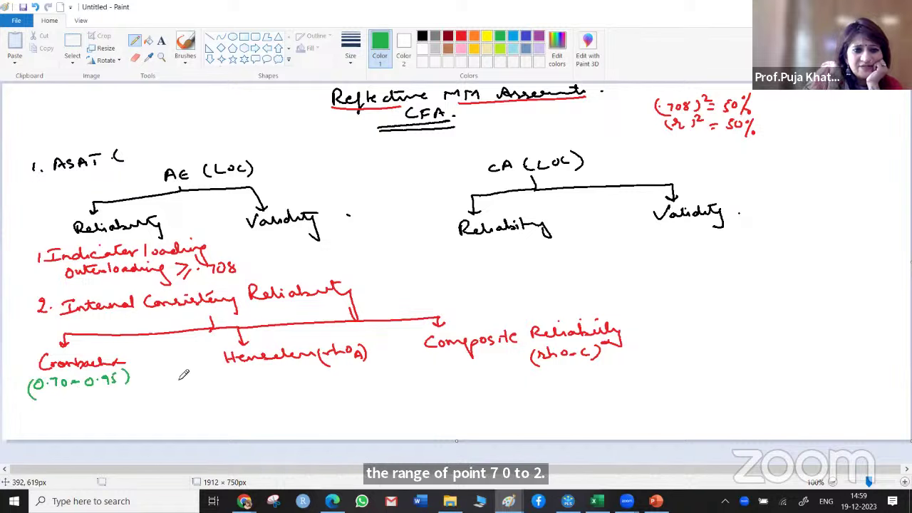
Write the range "(0.7–0.95)" in green under both Henseler (rhoA) and Composite Reliability (rho-c).
mouse_move(273, 372)
left_mouse_down()
mouse_move(340, 378)
mouse_move(347, 357)
mouse_move(352, 367)
mouse_move(266, 390)
left_mouse_up()
left_click(285, 378)
left_click(324, 375)
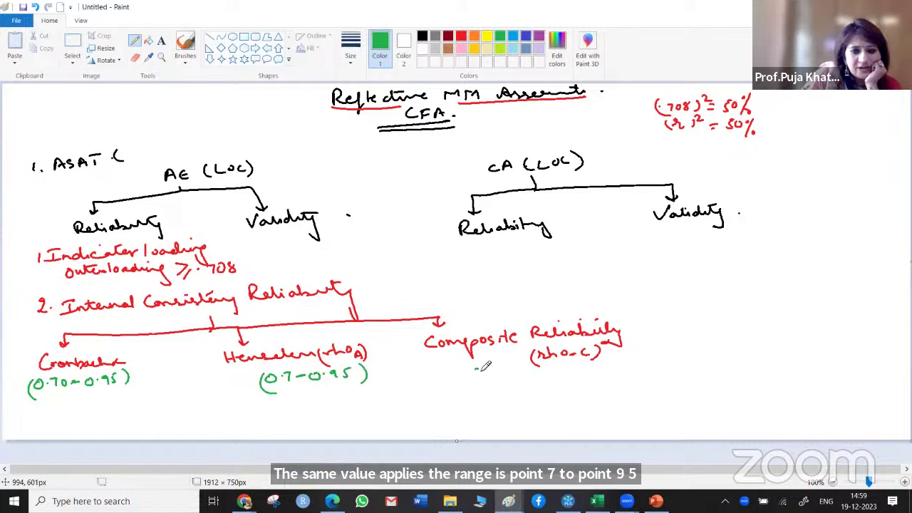
left_click_drag(476, 367, 533, 372)
left_click(483, 370)
mouse_move(543, 362)
left_mouse_down()
mouse_move(539, 372)
mouse_move(552, 375)
left_mouse_up()
left_click_drag(472, 360, 468, 377)
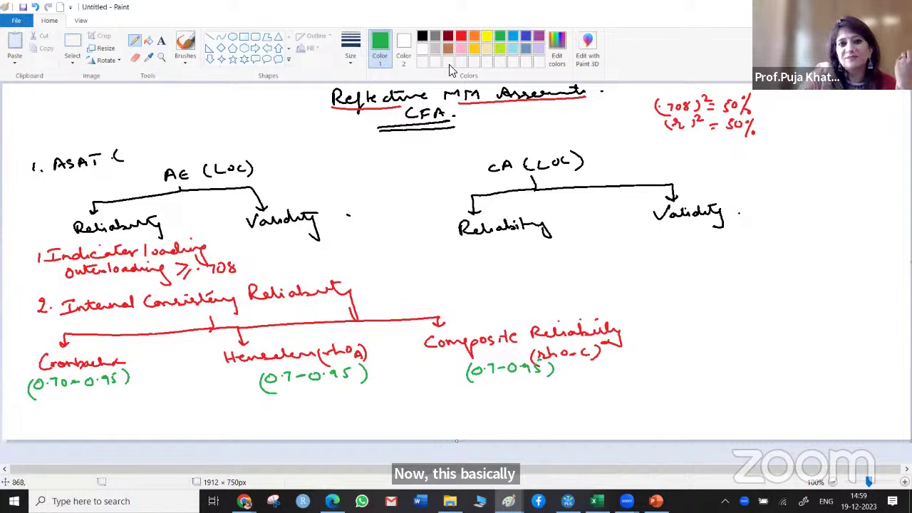
Write in orange "Conservative" under the Cronbach α range, and "Middle of the Road" and "Matrix" under the Henseler range.
left_click(475, 40)
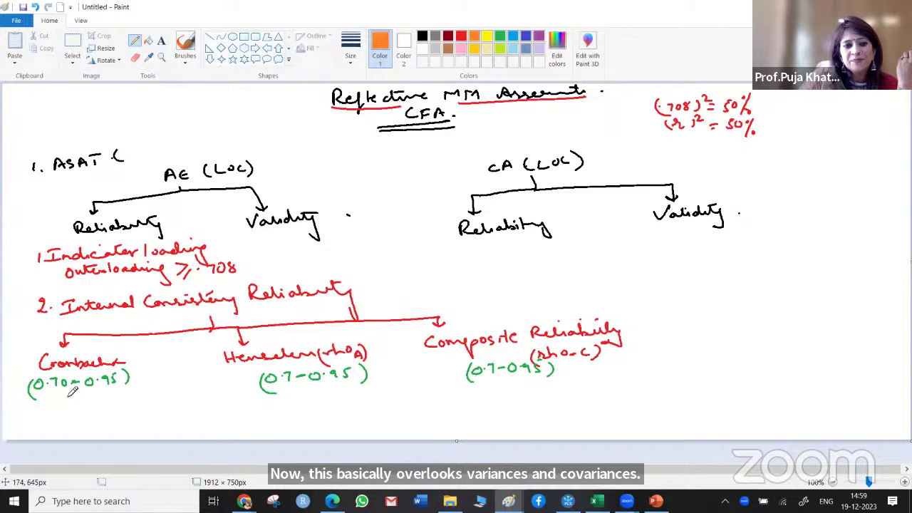
mouse_move(47, 406)
left_mouse_down()
mouse_move(47, 419)
mouse_move(141, 410)
mouse_move(114, 403)
left_mouse_up()
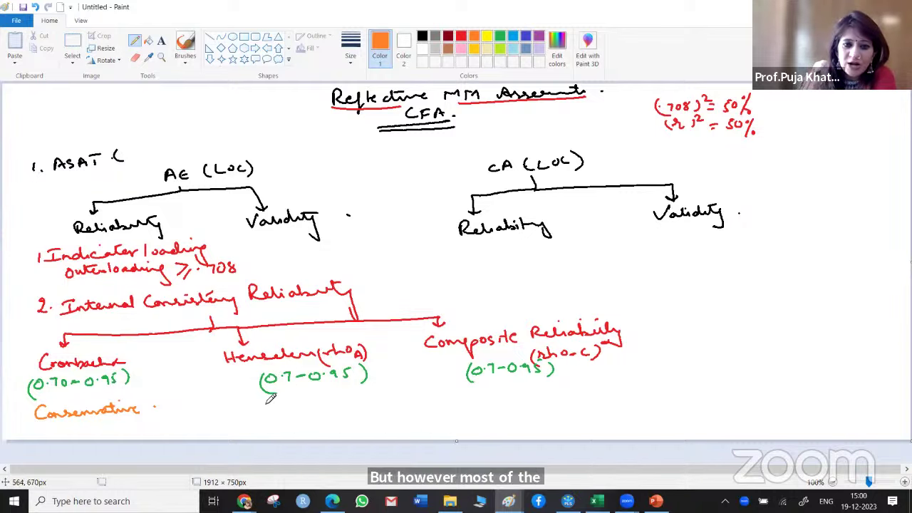
mouse_move(249, 398)
left_mouse_down()
mouse_move(287, 403)
mouse_move(256, 397)
mouse_move(292, 405)
mouse_move(389, 397)
left_mouse_up()
left_click(399, 397)
left_click_drag(236, 419, 315, 414)
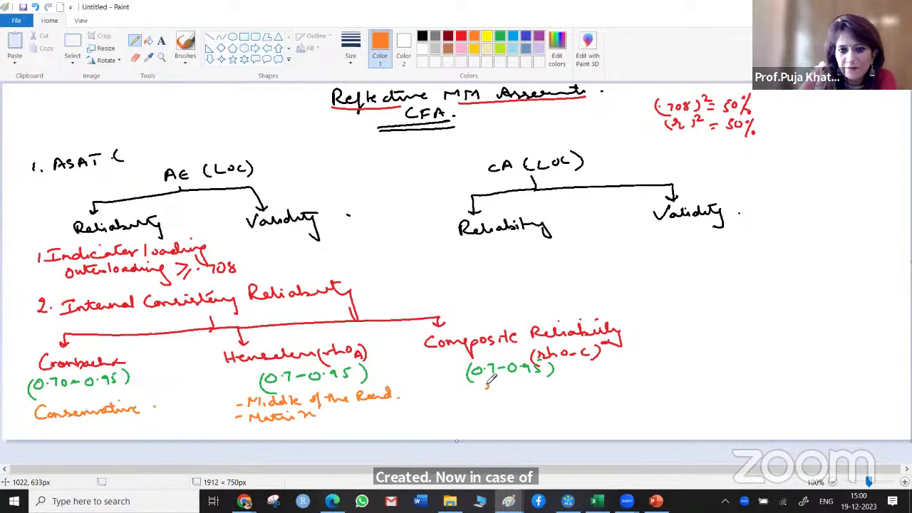
List "Liberal", "Overestimate" and "Consider covariance, variance" in orange under the Composite Reliability range.
left_click_drag(491, 381, 545, 380)
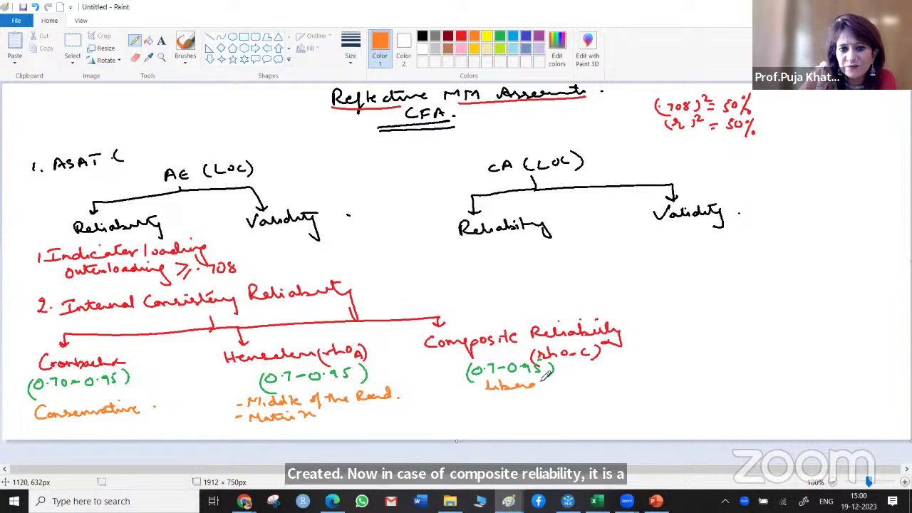
mouse_move(472, 391)
left_mouse_down()
mouse_move(483, 406)
mouse_move(606, 391)
mouse_move(596, 388)
left_mouse_up()
left_click(629, 389)
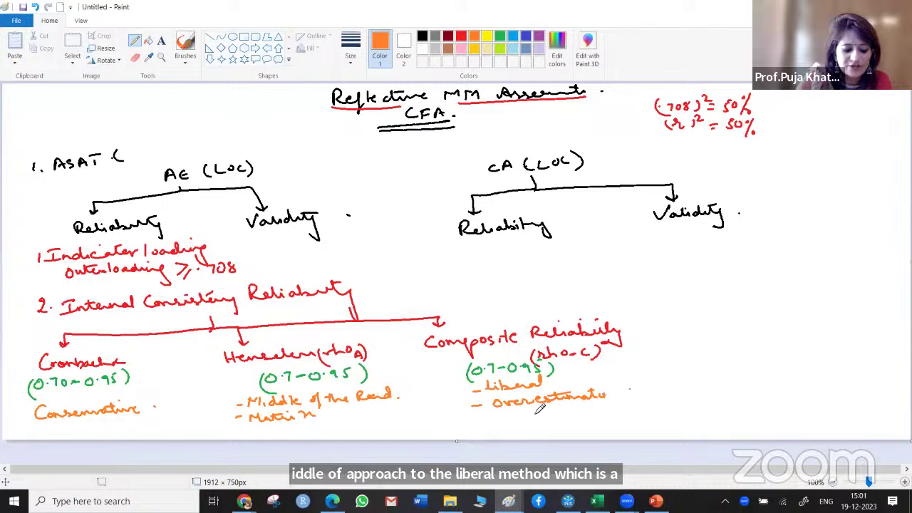
left_click_drag(476, 418, 507, 420)
left_click_drag(513, 416, 652, 409)
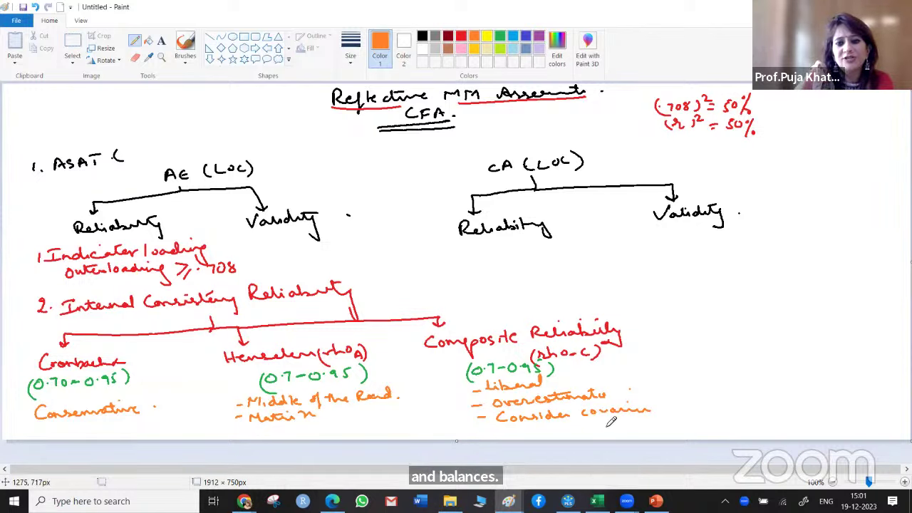
left_click_drag(599, 419, 663, 420)
left_click(683, 421)
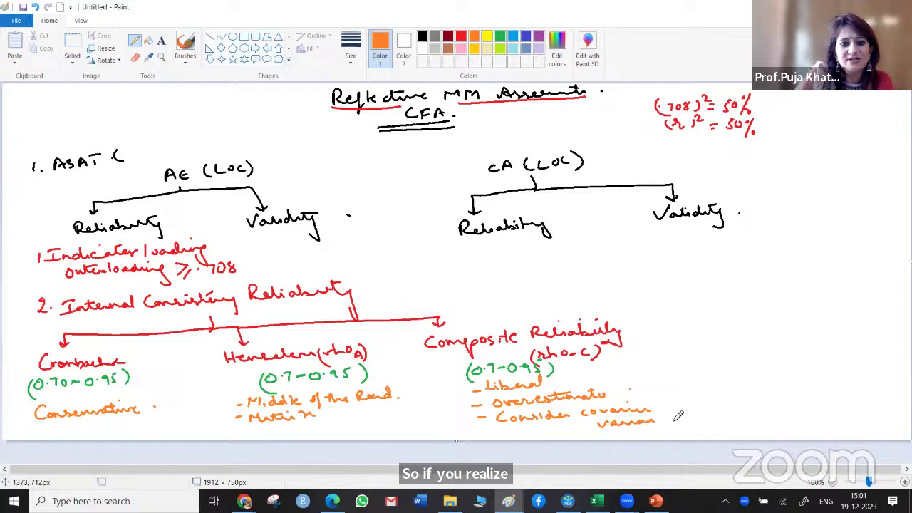
Add a variance/covariance note under Henseler and "overlooks (var, covar)" under Cronbach α, and underline "Composite Reliability" in orange.
left_click_drag(240, 431, 325, 428)
left_click(332, 431)
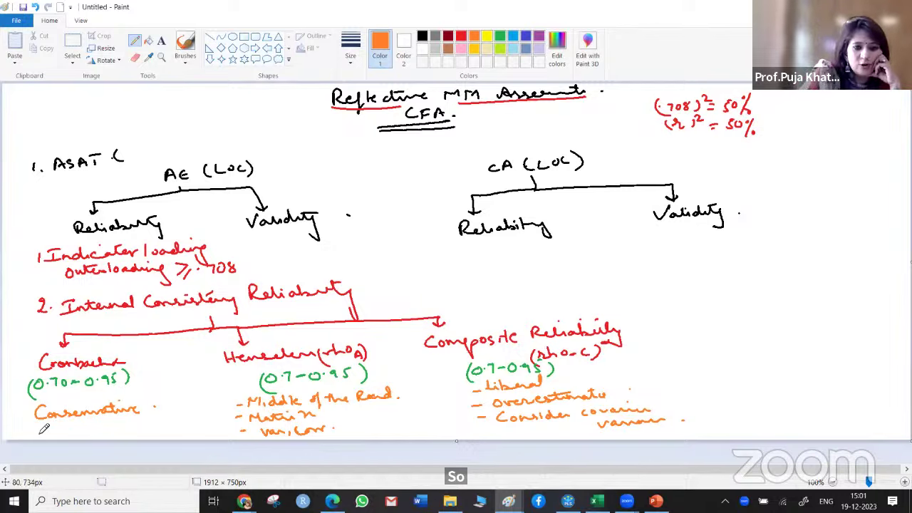
mouse_move(44, 428)
left_mouse_down()
mouse_move(201, 419)
mouse_move(204, 427)
left_mouse_up()
left_click_drag(122, 424, 119, 432)
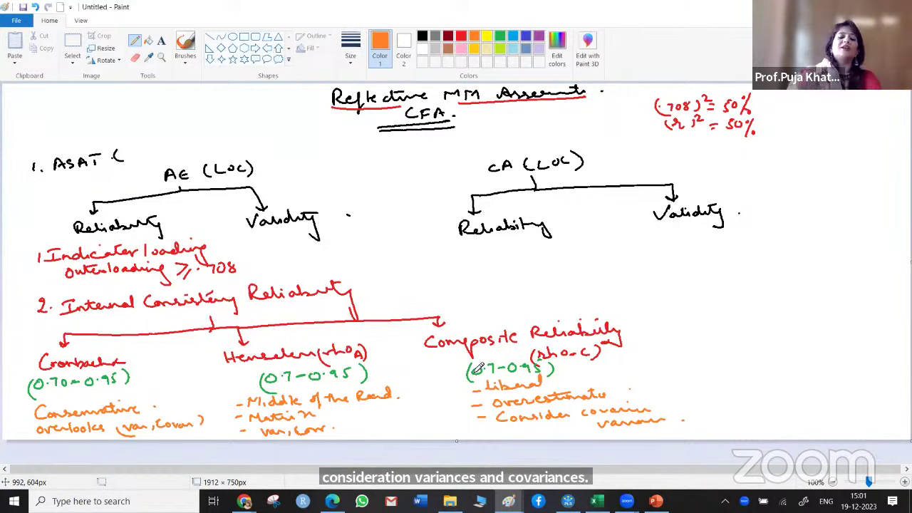
left_click_drag(444, 349, 570, 345)
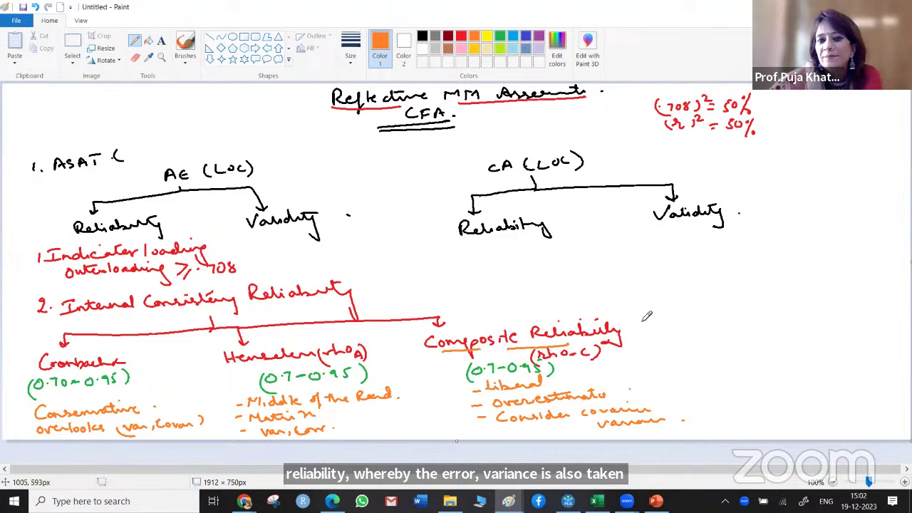
Sketch in green a circled construct A with arrows to indicators q1, q2 and q3, beside Composite Reliability.
left_click(501, 37)
mouse_move(710, 299)
left_mouse_down()
mouse_move(723, 317)
mouse_move(657, 287)
mouse_move(663, 291)
mouse_move(646, 296)
left_mouse_up()
left_click_drag(647, 287, 648, 297)
left_click_drag(703, 318, 674, 330)
mouse_move(681, 325)
left_mouse_down()
mouse_move(682, 333)
mouse_move(642, 337)
mouse_move(647, 347)
left_mouse_up()
left_click_drag(651, 336, 662, 344)
left_click_drag(715, 324, 693, 356)
mouse_move(690, 345)
left_mouse_down()
mouse_move(702, 350)
mouse_move(665, 371)
mouse_move(672, 381)
left_mouse_up()
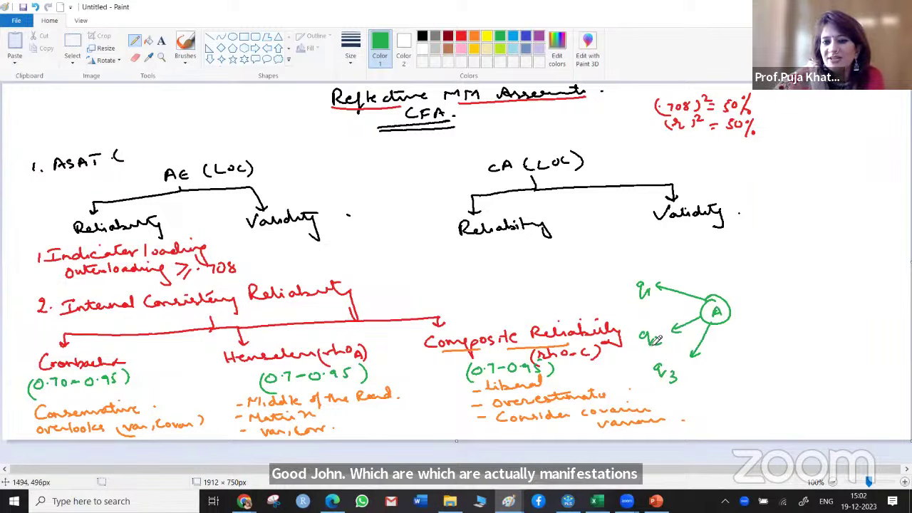
Label the arrows from A with the loadings r1 = .70, r2 = .50 and r3 = .90.
mouse_move(669, 277)
left_mouse_down()
mouse_move(680, 284)
mouse_move(692, 276)
left_mouse_up()
left_click(683, 282)
left_click_drag(685, 280, 693, 279)
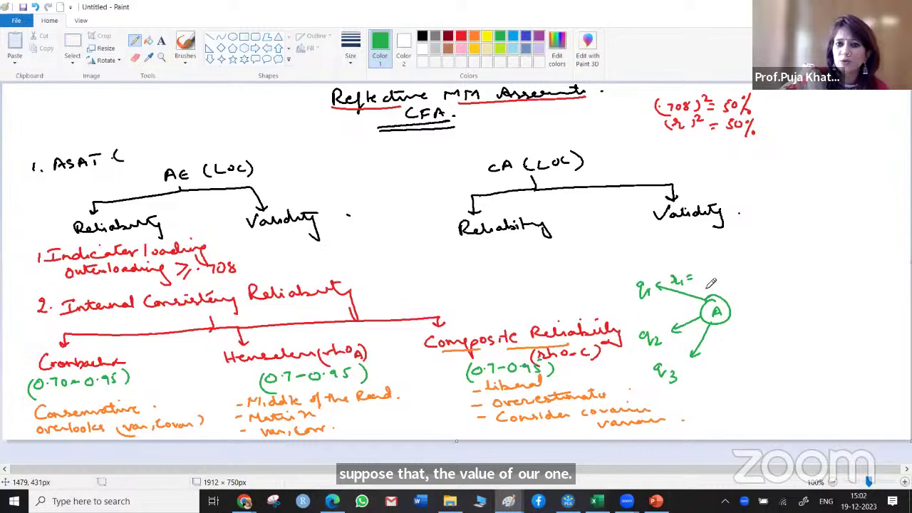
mouse_move(705, 274)
left_mouse_down()
mouse_move(708, 282)
mouse_move(713, 274)
left_mouse_up()
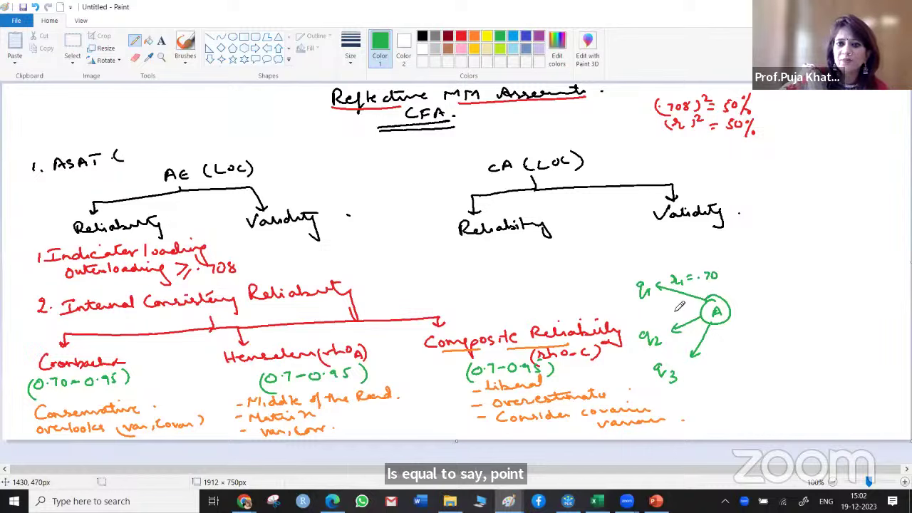
left_click_drag(672, 311, 683, 319)
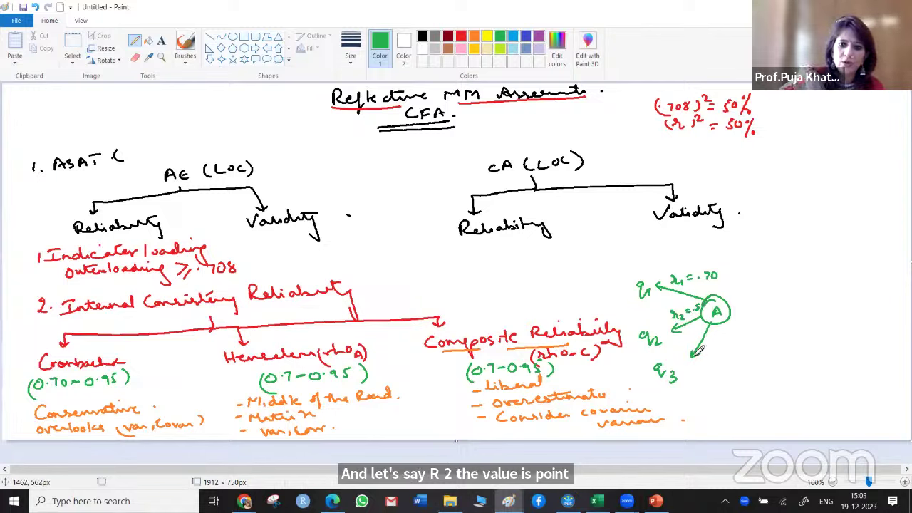
left_click_drag(704, 347, 718, 352)
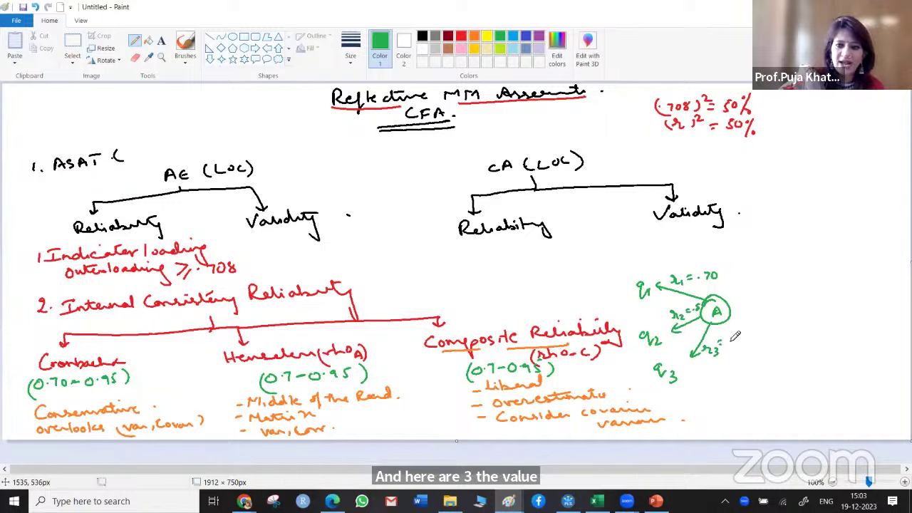
left_click_drag(738, 338, 745, 338)
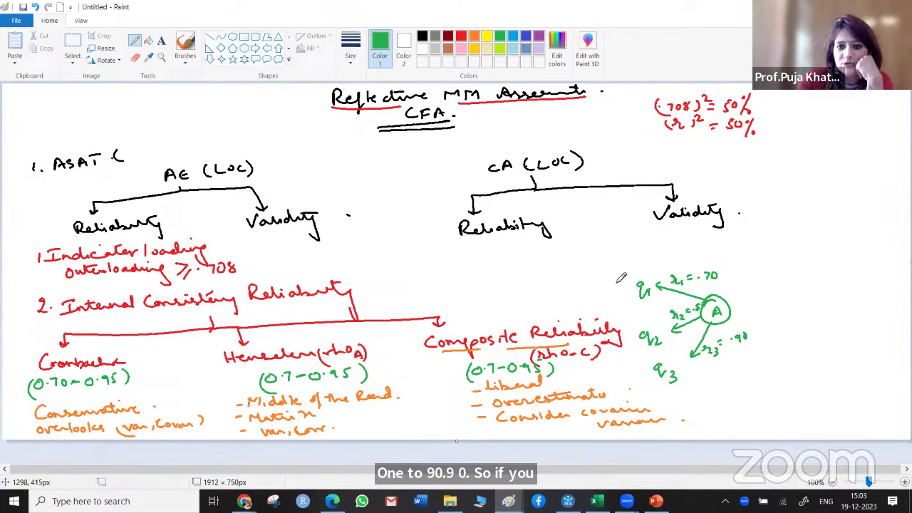
Draw green boxes around the indicators q1, q2 and q3 in the construct A sketch.
mouse_move(621, 278)
left_mouse_down()
mouse_move(614, 303)
mouse_move(655, 300)
mouse_move(653, 282)
mouse_move(623, 278)
left_mouse_up()
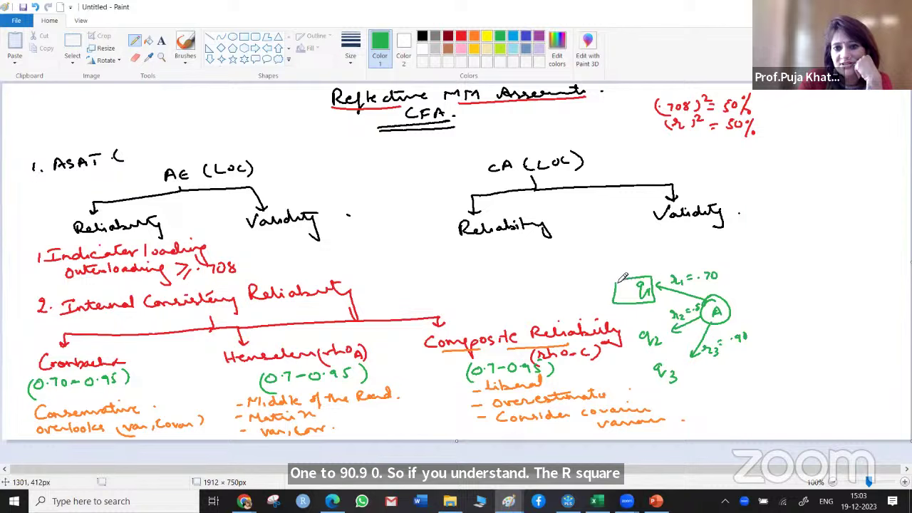
mouse_move(627, 330)
left_mouse_down()
mouse_move(648, 347)
mouse_move(671, 346)
mouse_move(668, 323)
mouse_move(627, 327)
left_mouse_up()
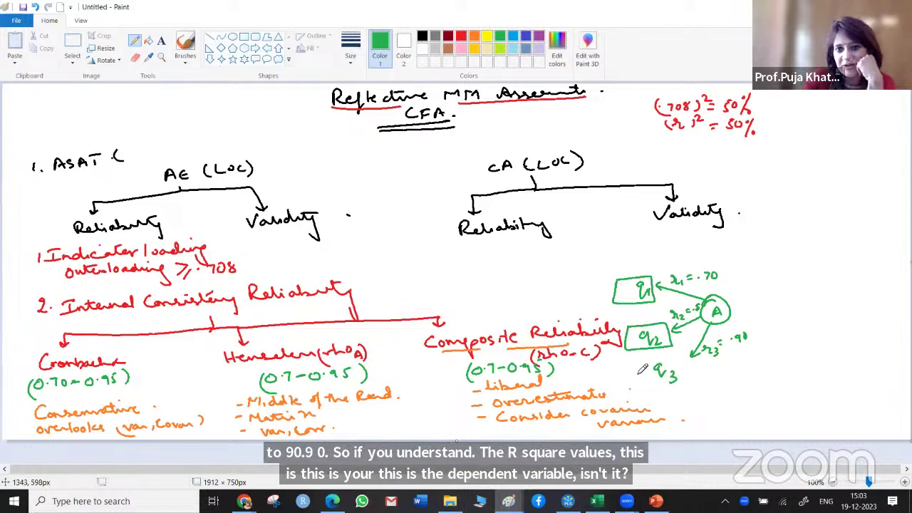
mouse_move(631, 368)
left_mouse_down()
mouse_move(660, 388)
mouse_move(682, 385)
mouse_move(680, 359)
mouse_move(682, 371)
mouse_move(634, 362)
left_mouse_up()
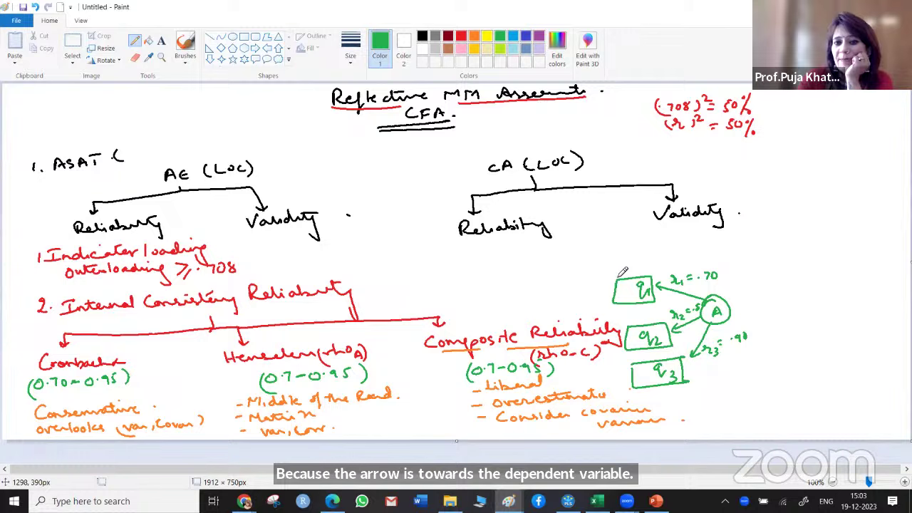
Write the explained variances above the indicator boxes: R² = 49 for q1, R² = 64 for q2 and R² = 81 for q3.
mouse_move(620, 275)
left_mouse_down()
mouse_move(622, 254)
mouse_move(653, 271)
left_mouse_up()
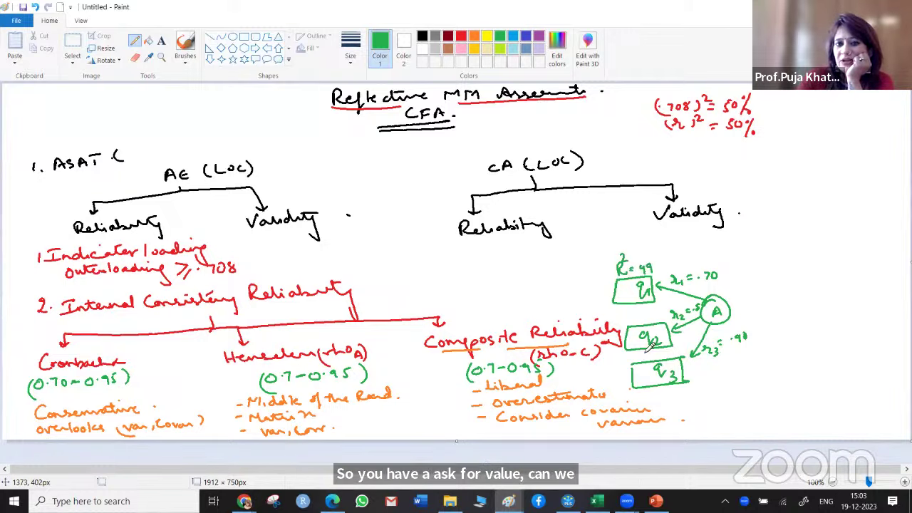
left_click_drag(630, 325, 637, 319)
left_click_drag(639, 313, 645, 318)
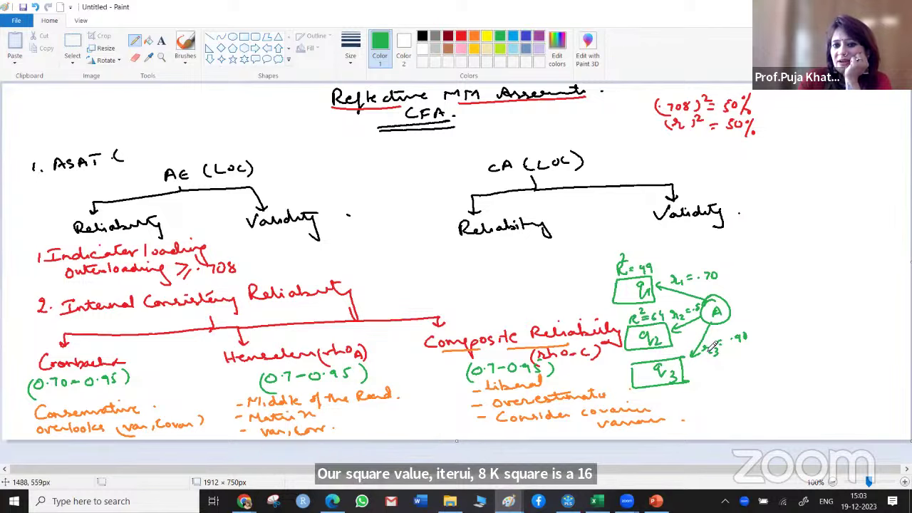
left_click_drag(661, 354, 685, 351)
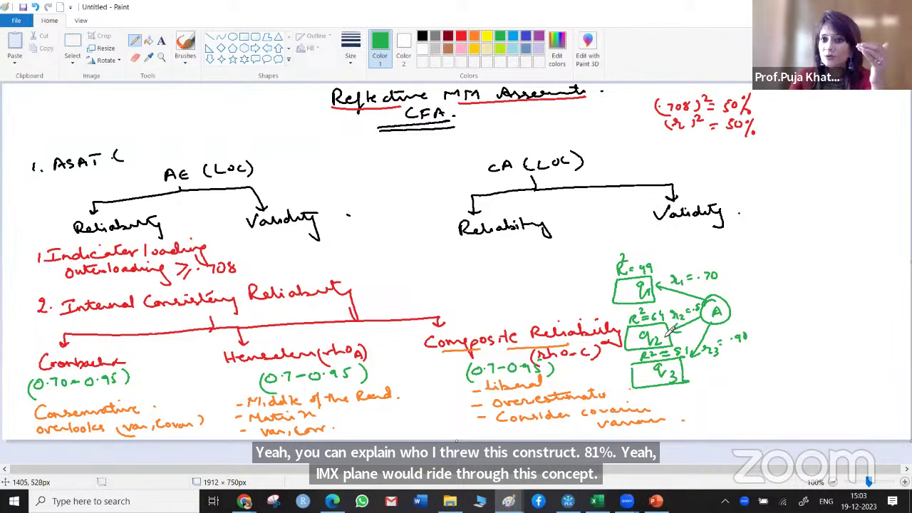
Write the unexplained variances beside the indicator sketch: 1-49 = .51, 1-64 = .36 and 1-81 = .19.
mouse_move(494, 267)
left_mouse_down()
mouse_move(493, 278)
mouse_move(539, 269)
left_mouse_up()
left_click_drag(532, 273, 539, 272)
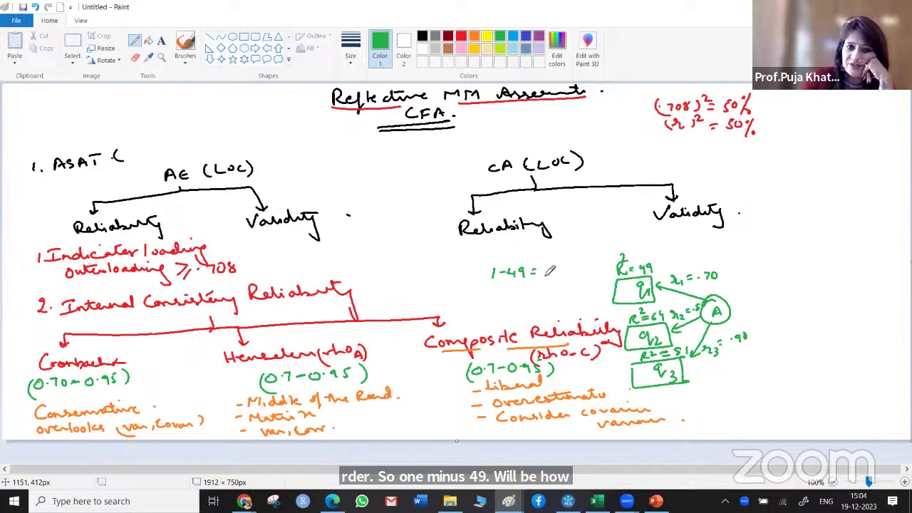
mouse_move(552, 268)
left_mouse_down()
mouse_move(545, 277)
mouse_move(558, 277)
left_mouse_up()
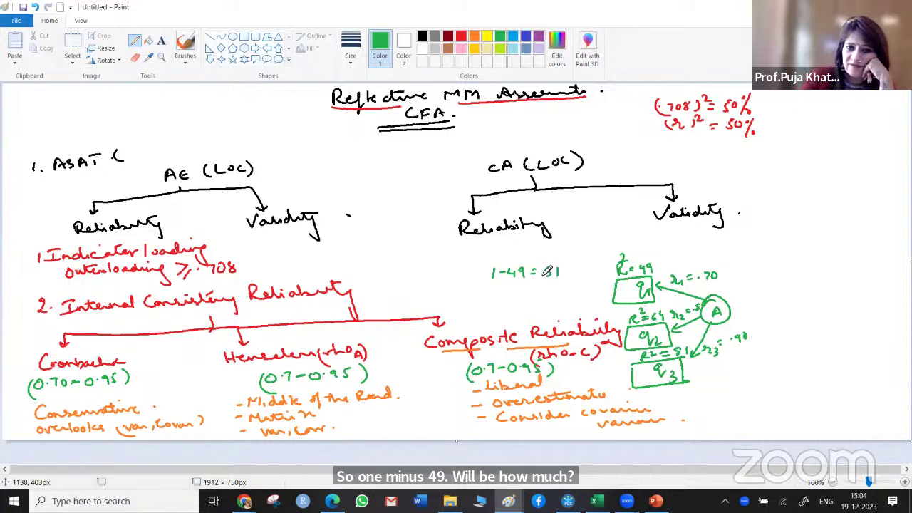
mouse_move(492, 291)
left_mouse_down()
mouse_move(491, 299)
mouse_move(517, 296)
left_mouse_up()
left_click_drag(527, 288, 529, 297)
left_click(538, 292)
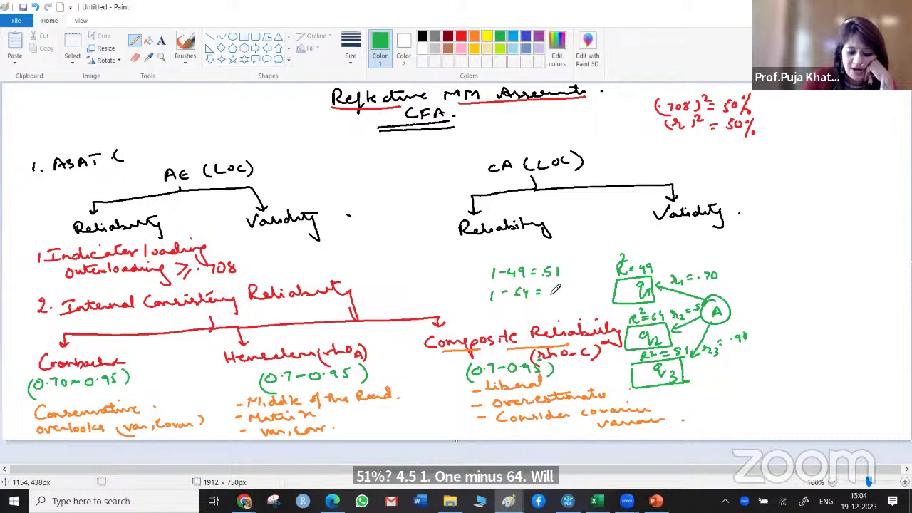
left_click_drag(500, 305, 500, 314)
left_click_drag(506, 311, 532, 311)
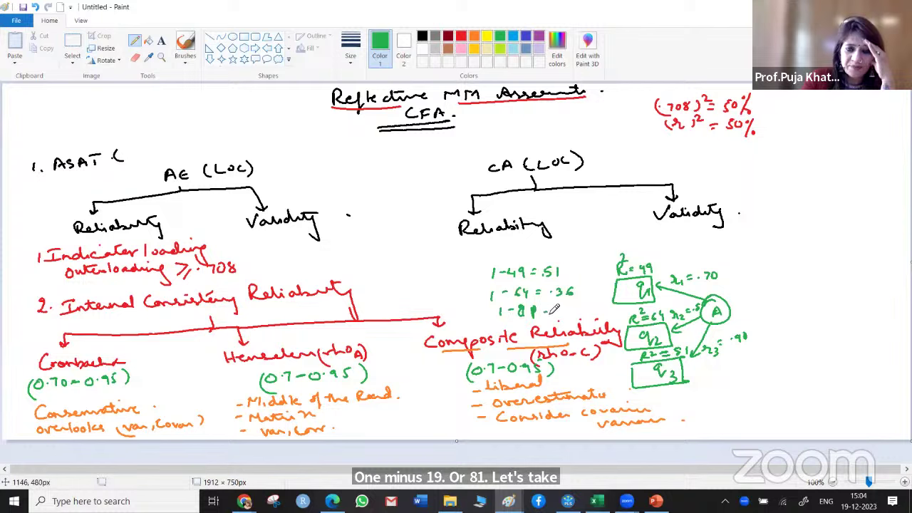
left_click_drag(544, 314, 553, 314)
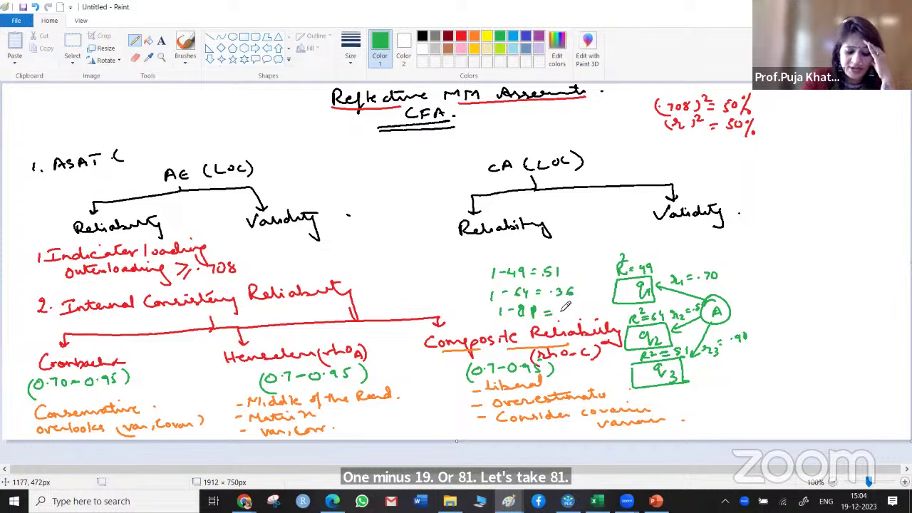
left_click(566, 314)
left_click_drag(570, 305, 576, 315)
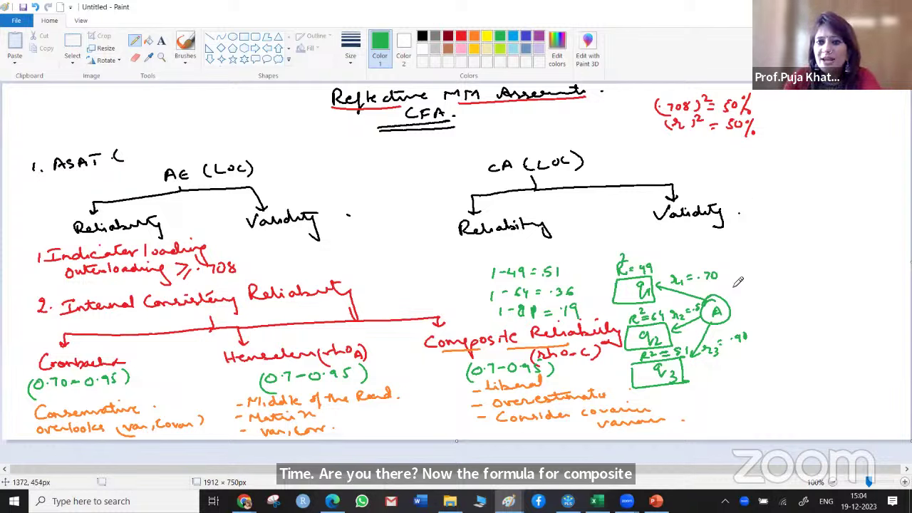
Write the composite reliability formula in green: CR = (exp var)² over (exp var)² + (unexp)².
mouse_move(735, 238)
left_mouse_down()
mouse_move(735, 246)
mouse_move(750, 247)
mouse_move(763, 237)
left_mouse_up()
left_click_drag(753, 243, 763, 243)
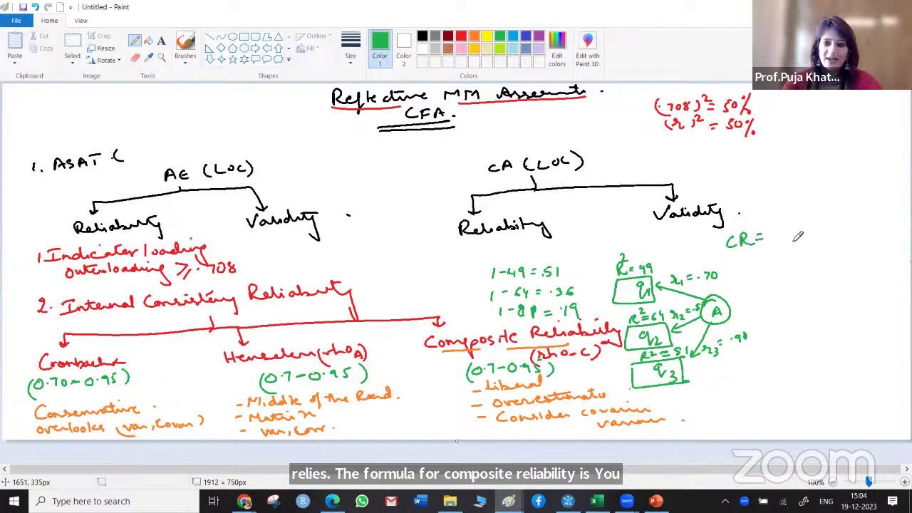
mouse_move(782, 228)
left_mouse_down()
mouse_move(804, 246)
mouse_move(806, 233)
mouse_move(842, 223)
mouse_move(777, 235)
mouse_move(861, 226)
left_mouse_up()
left_click_drag(776, 249, 867, 247)
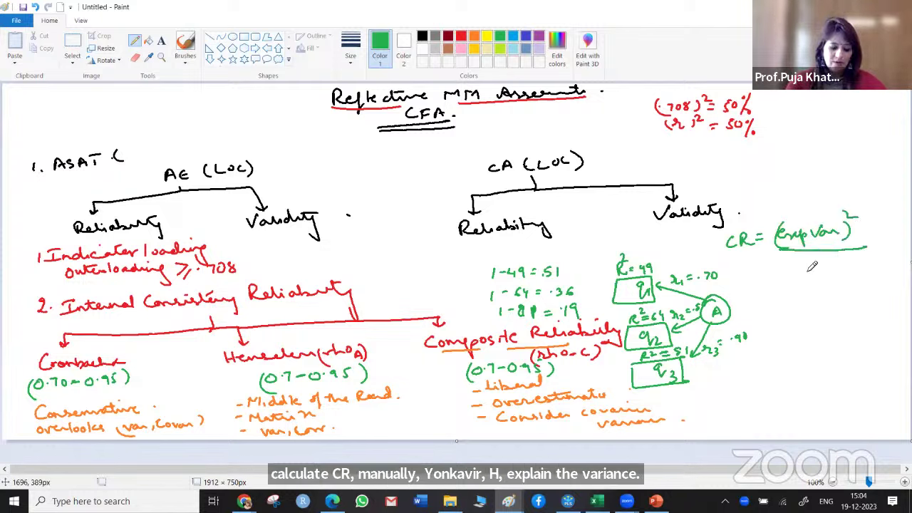
mouse_move(766, 269)
left_mouse_down()
mouse_move(788, 271)
mouse_move(812, 274)
mouse_move(757, 283)
left_mouse_up()
mouse_move(814, 264)
left_mouse_down()
mouse_move(812, 279)
mouse_move(826, 265)
mouse_move(888, 267)
mouse_move(839, 278)
left_mouse_up()
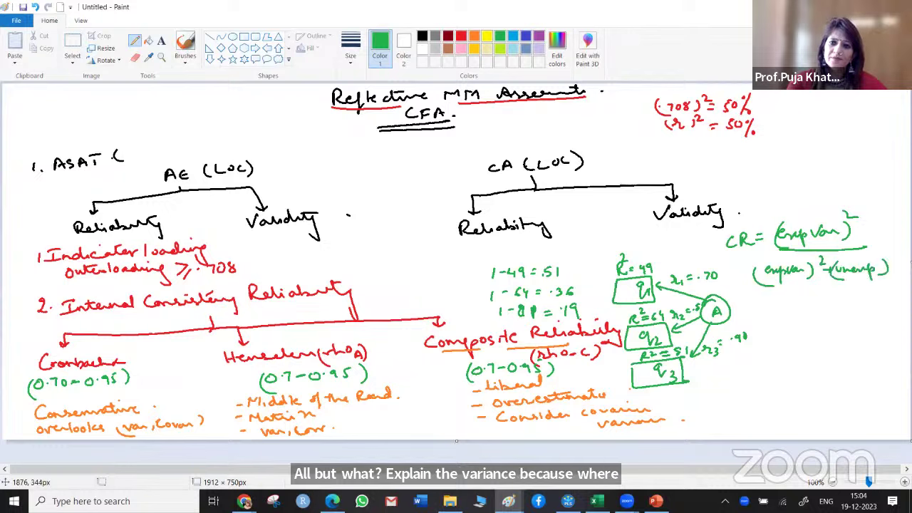
left_click_drag(889, 245, 894, 250)
Start the worked calculation below the CR formula with an equals sign, the numerator (.70+.80+.81)² and a fraction line.
left_click_drag(760, 310, 769, 309)
left_click_drag(759, 315, 769, 313)
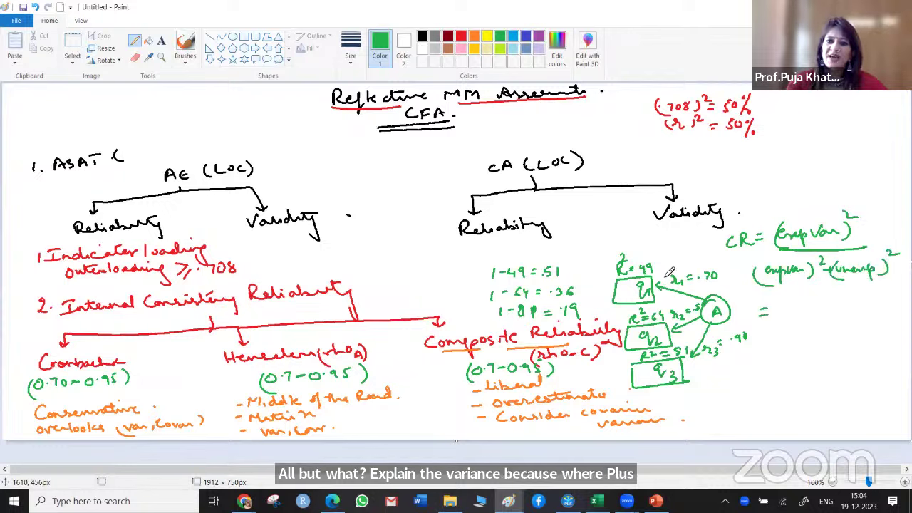
left_click(793, 311)
mouse_move(801, 305)
left_mouse_down()
mouse_move(806, 313)
mouse_move(814, 306)
left_mouse_up()
left_click_drag(821, 309, 826, 312)
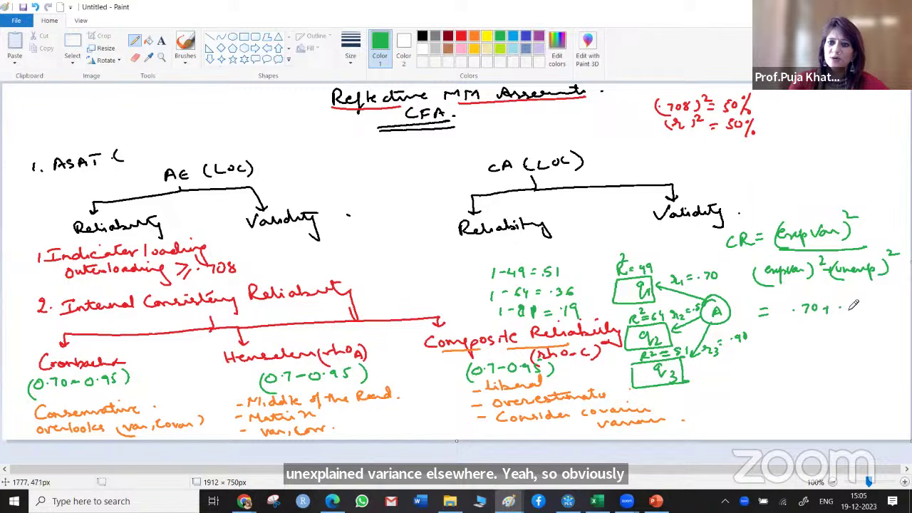
left_click_drag(851, 303, 852, 309)
left_click_drag(861, 305, 860, 305)
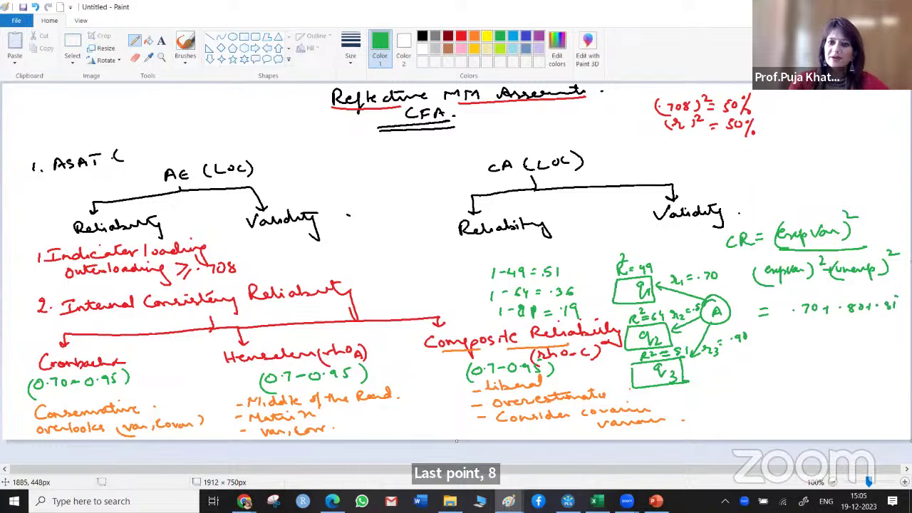
left_click_drag(900, 297, 901, 316)
left_click_drag(792, 301, 791, 326)
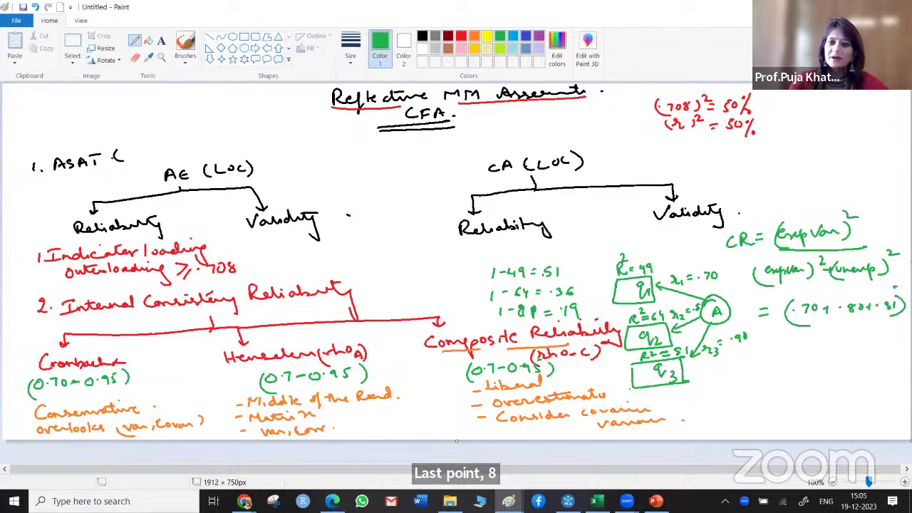
left_click_drag(895, 286, 901, 293)
left_click_drag(793, 324, 904, 318)
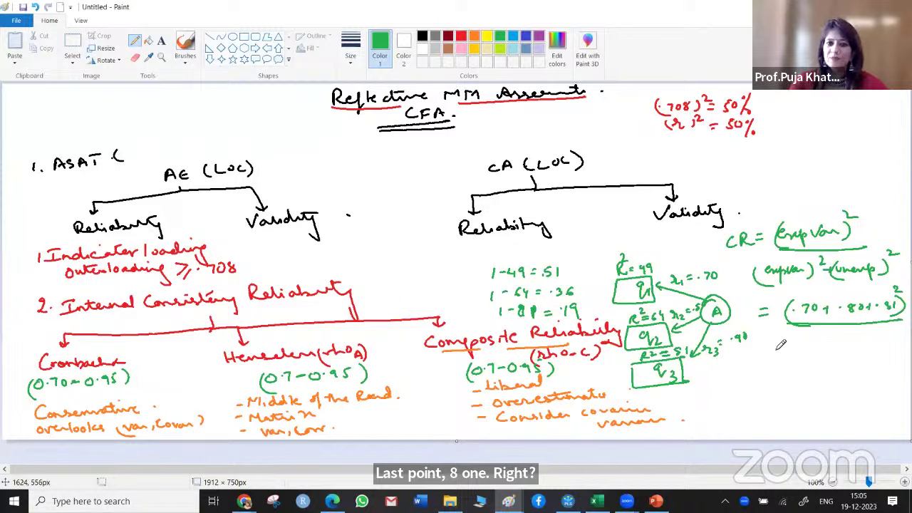
Write the denominator (.51+.36+.19)² + (.70+.80+.81)² under the fraction line.
mouse_move(786, 338)
left_mouse_down()
mouse_move(791, 345)
mouse_move(871, 340)
mouse_move(886, 349)
mouse_move(776, 365)
left_mouse_up()
left_click_drag(895, 335, 899, 341)
left_click_drag(825, 366, 817, 380)
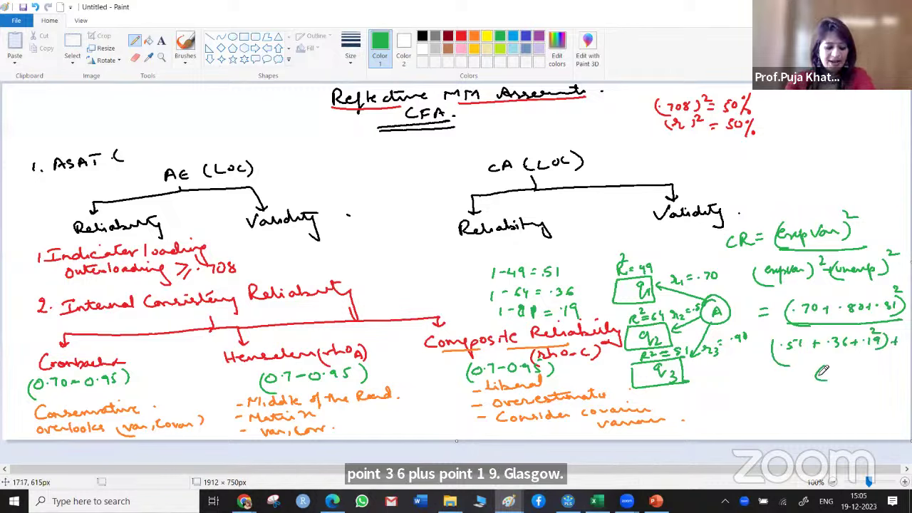
left_click(827, 373)
left_click(835, 372)
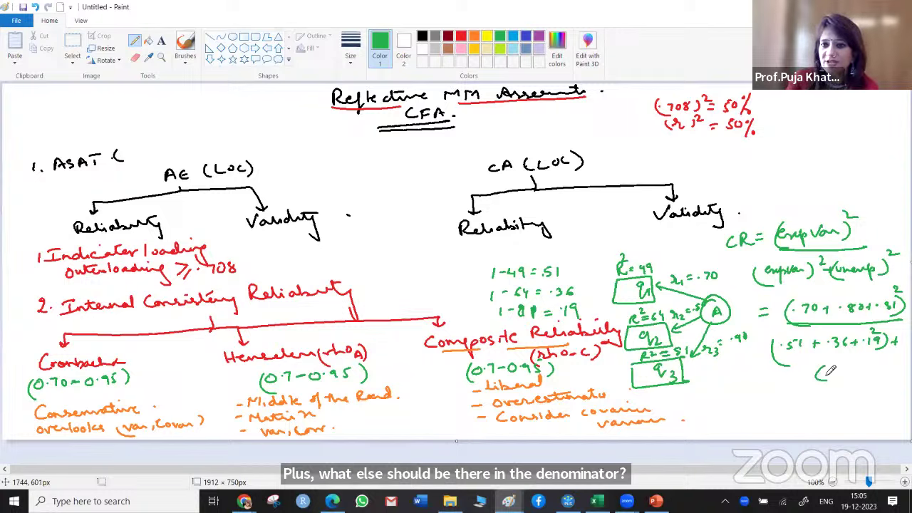
mouse_move(841, 369)
left_mouse_down()
mouse_move(899, 363)
mouse_move(899, 374)
left_mouse_up()
left_click_drag(901, 349, 909, 356)
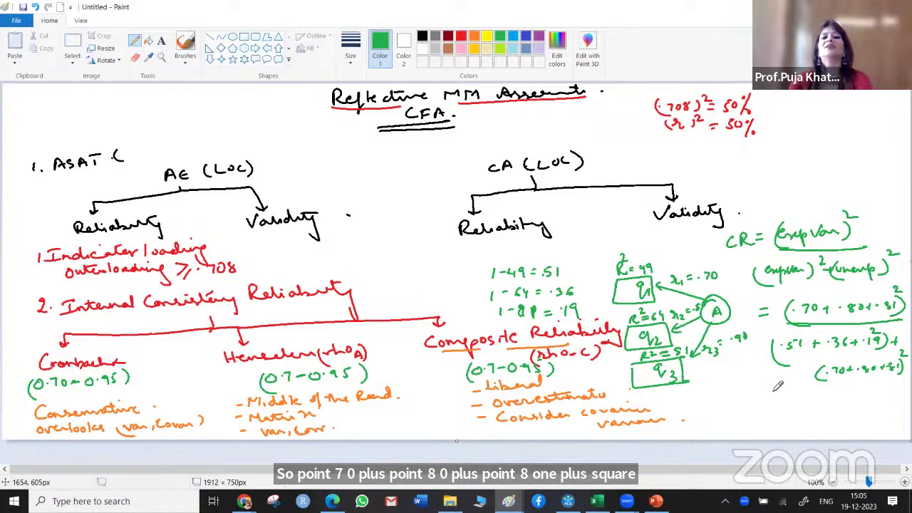
Add an equals sign for the result and double-underline the 0.7-0.95 range under Composite Reliability in green.
left_click_drag(768, 397, 780, 395)
left_click_drag(769, 402, 780, 401)
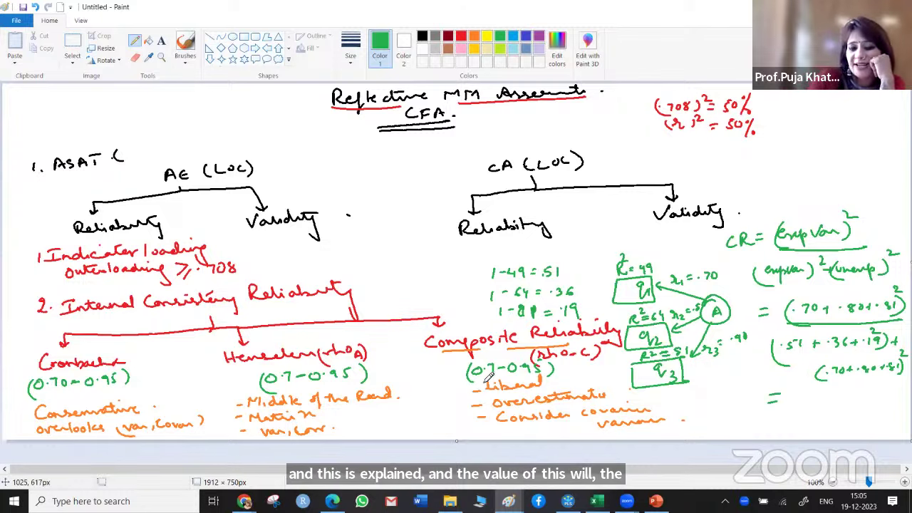
left_click_drag(499, 378, 546, 373)
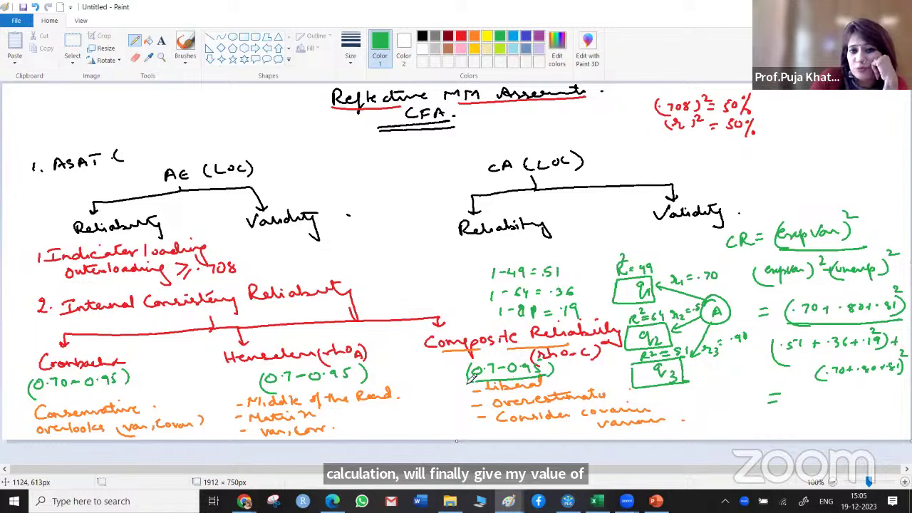
left_click_drag(478, 377, 549, 372)
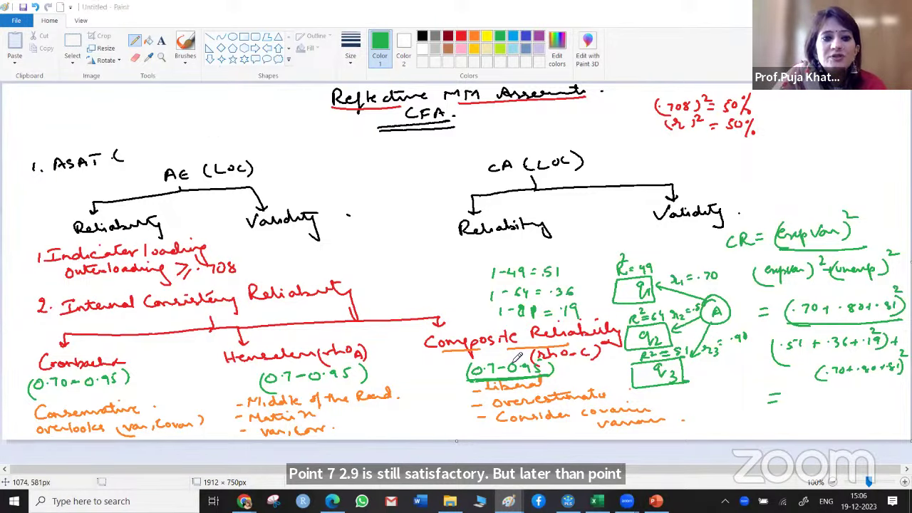
Switch to the SmartPLS results report and display the outer loadings as a list.
key("alt+Tab")
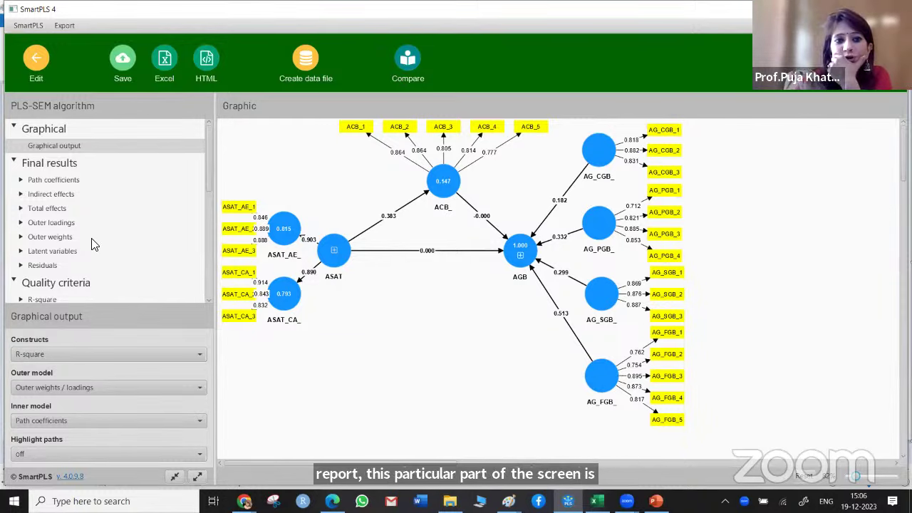
left_click(58, 223)
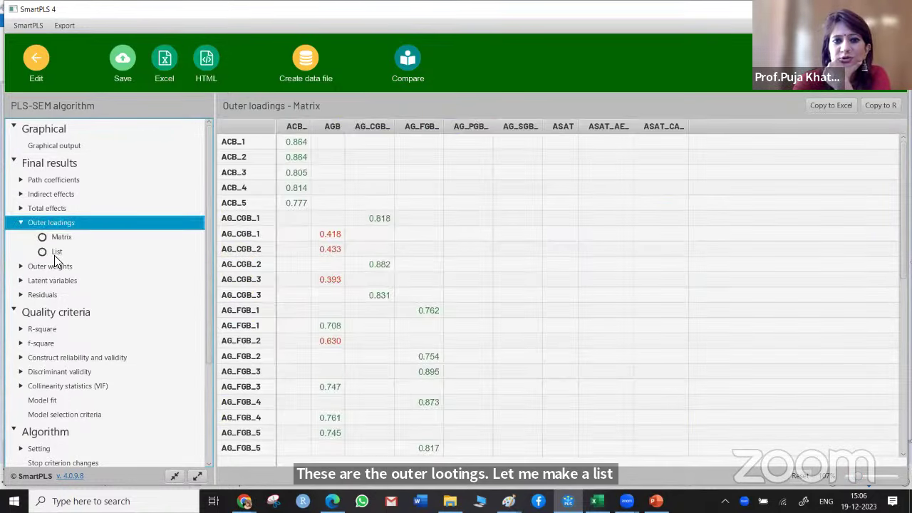
left_click(54, 255)
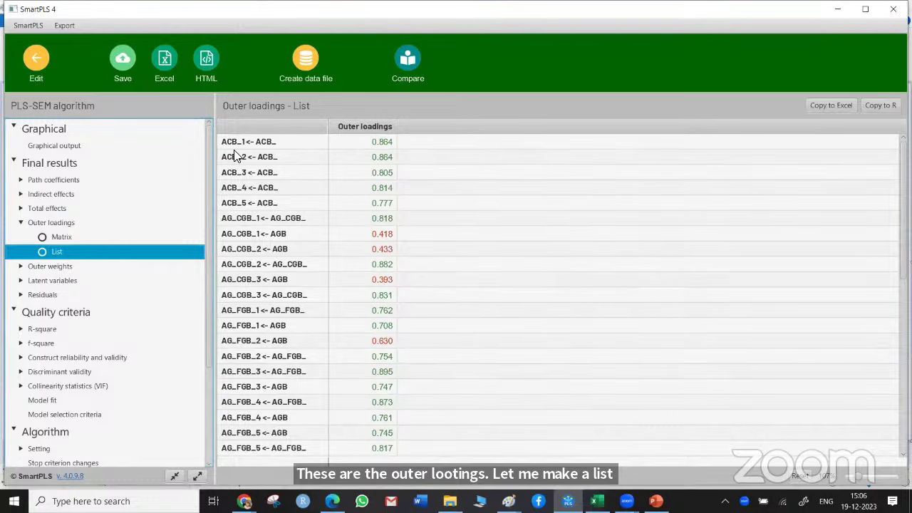
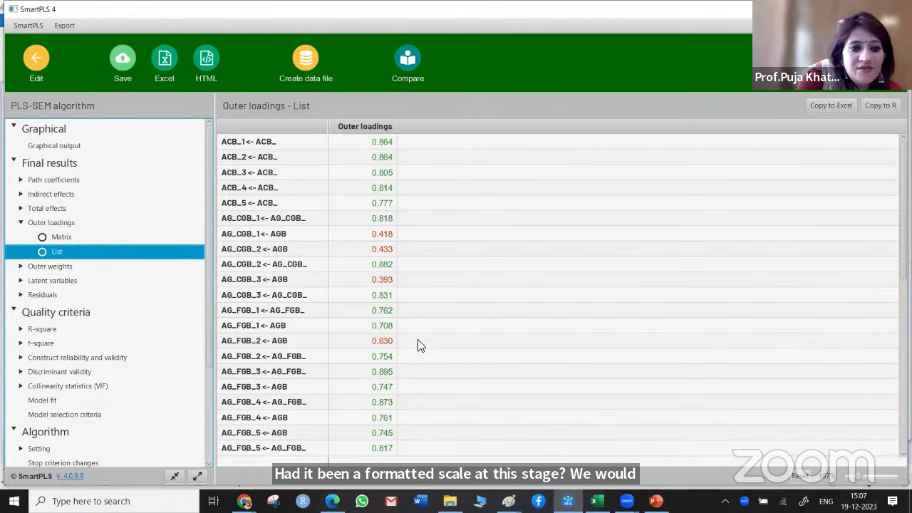
View the construct reliability and validity overview, check it against the Paint notes, and return to the notes.
left_click(98, 359)
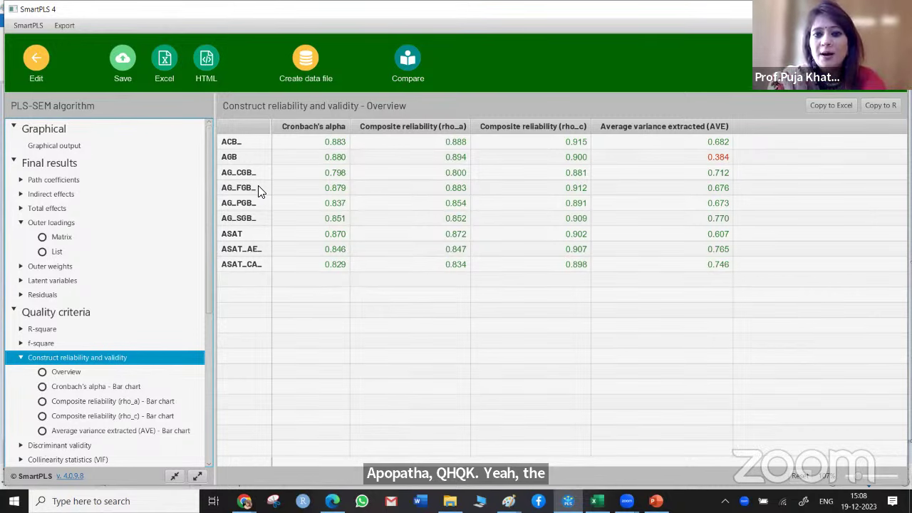
key("alt+Tab")
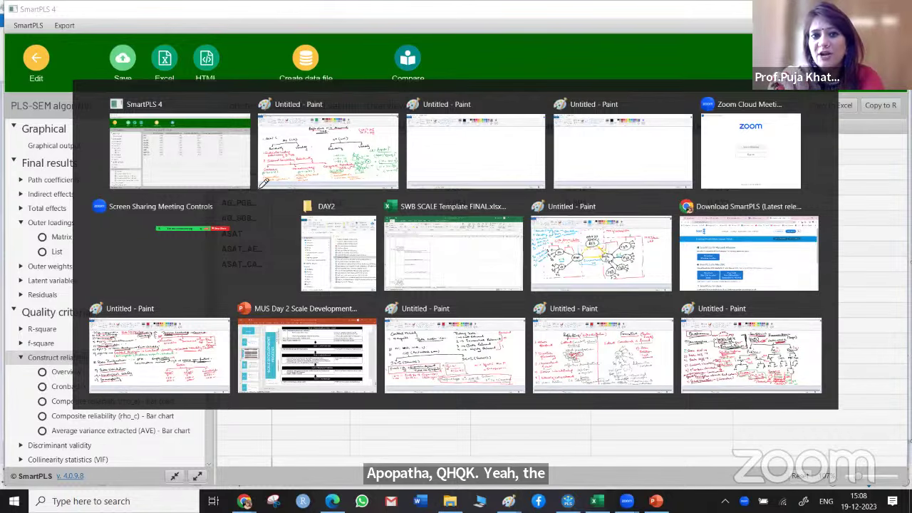
left_click(258, 185)
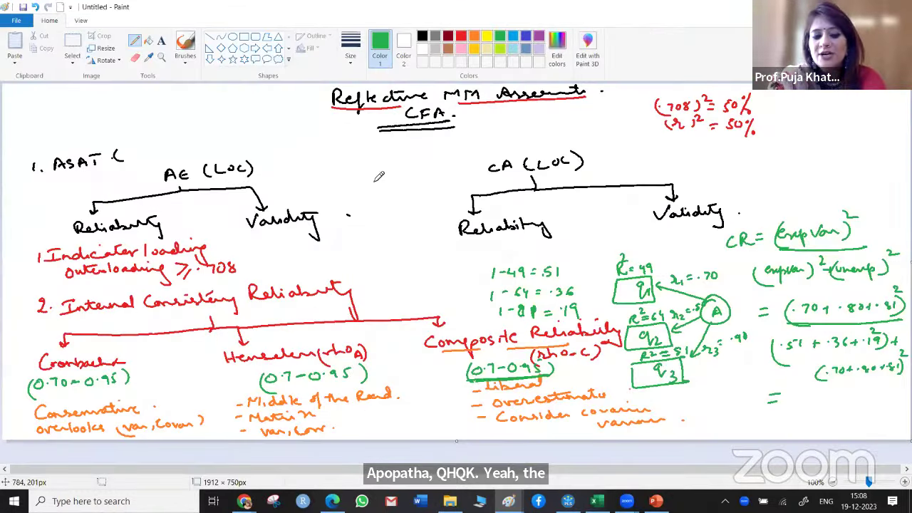
key("alt+Tab")
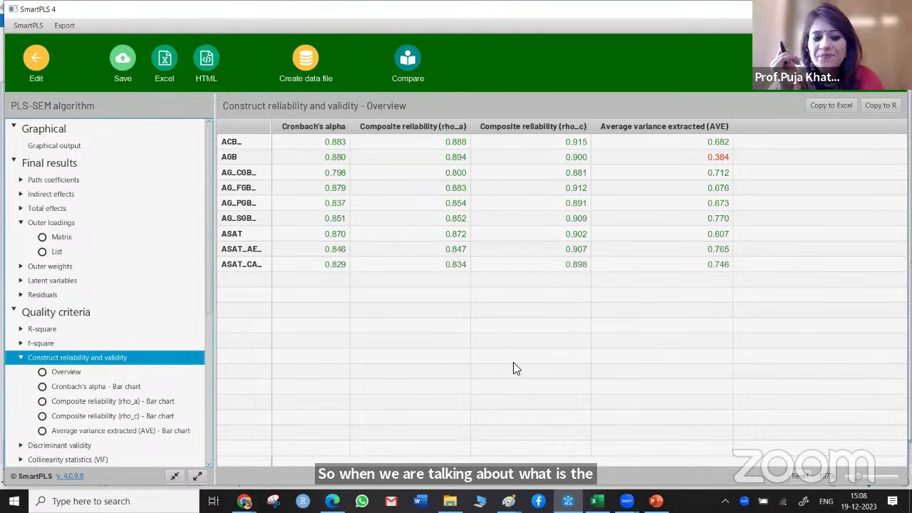
key("alt+Tab")
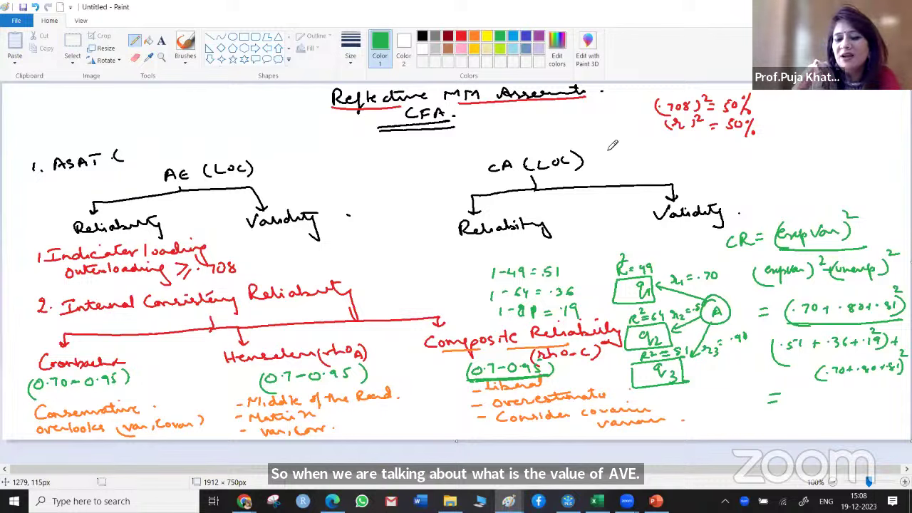
Write the formula AVE = r1² + r2² + r3² over 3 in green below the red 50% notes.
mouse_move(631, 135)
left_mouse_down()
mouse_move(621, 146)
mouse_move(658, 135)
mouse_move(681, 152)
mouse_move(713, 139)
mouse_move(775, 143)
left_mouse_up()
mouse_move(701, 169)
left_mouse_down()
mouse_move(679, 170)
mouse_move(763, 165)
left_mouse_up()
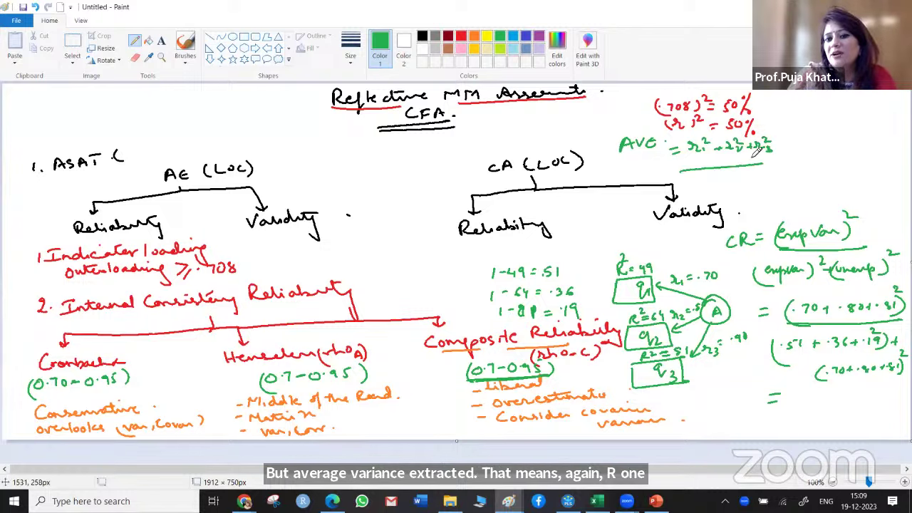
left_click_drag(725, 176, 724, 188)
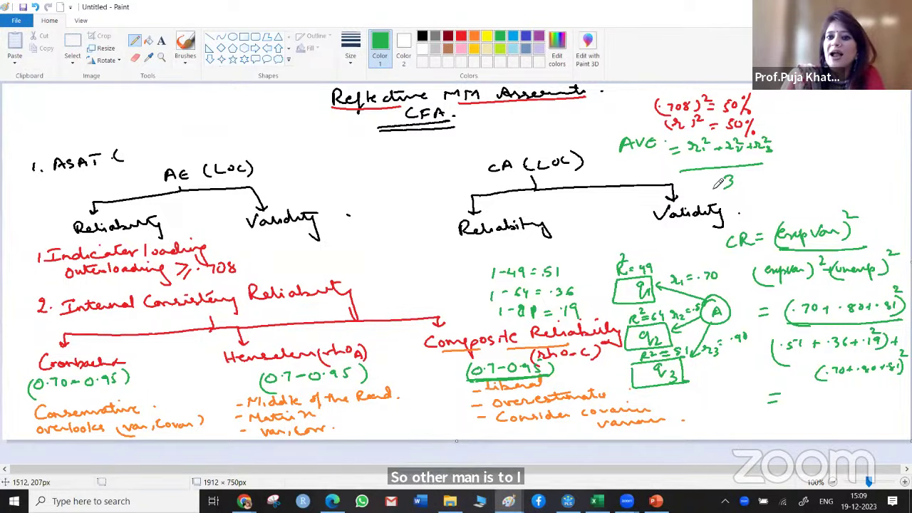
Write the AVE calculation with the squared loadings 0.70, .80 and the third loading over 3, and underline the AVE label.
mouse_move(707, 188)
left_mouse_down()
mouse_move(739, 188)
mouse_move(732, 193)
mouse_move(765, 188)
mouse_move(745, 194)
mouse_move(771, 190)
mouse_move(766, 179)
mouse_move(797, 181)
left_mouse_up()
mouse_move(721, 207)
left_mouse_down()
mouse_move(764, 202)
mouse_move(757, 213)
left_mouse_up()
left_click_drag(620, 152, 644, 156)
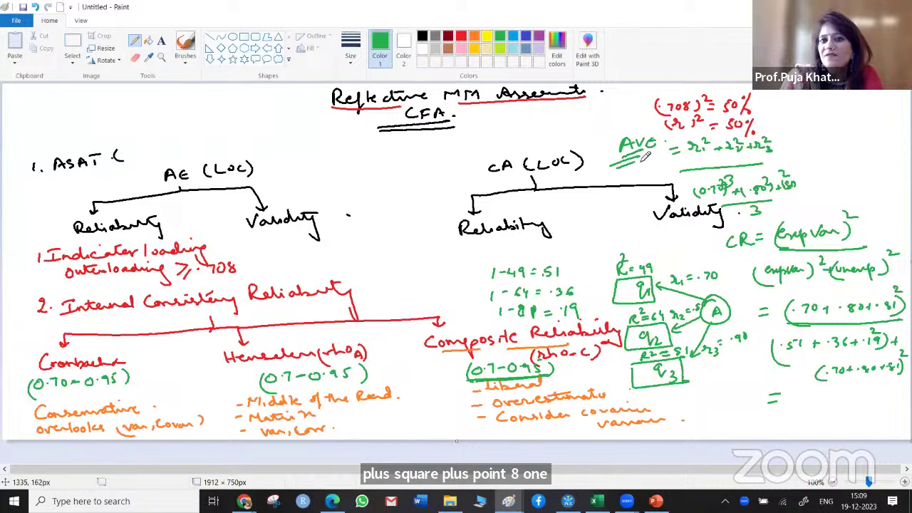
Write the threshold AVE > 0.5 in green above CA (LOC) and underline the 0.5.
left_click_drag(486, 136, 509, 132)
left_click_drag(487, 132, 548, 122)
mouse_move(553, 114)
left_mouse_down()
mouse_move(574, 124)
mouse_move(574, 111)
mouse_move(579, 121)
mouse_move(546, 140)
mouse_move(576, 128)
left_mouse_up()
mouse_move(581, 124)
left_mouse_down()
mouse_move(590, 116)
mouse_move(590, 124)
left_mouse_up()
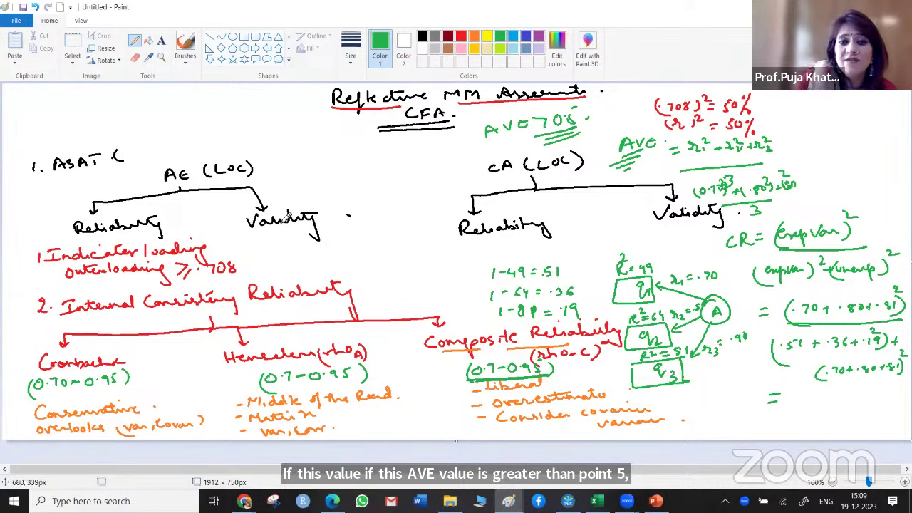
Branch Validity under AE (LOC) in red into Conv and Disc, with AVE > 0.5 noted under Conv.
left_click(423, 37)
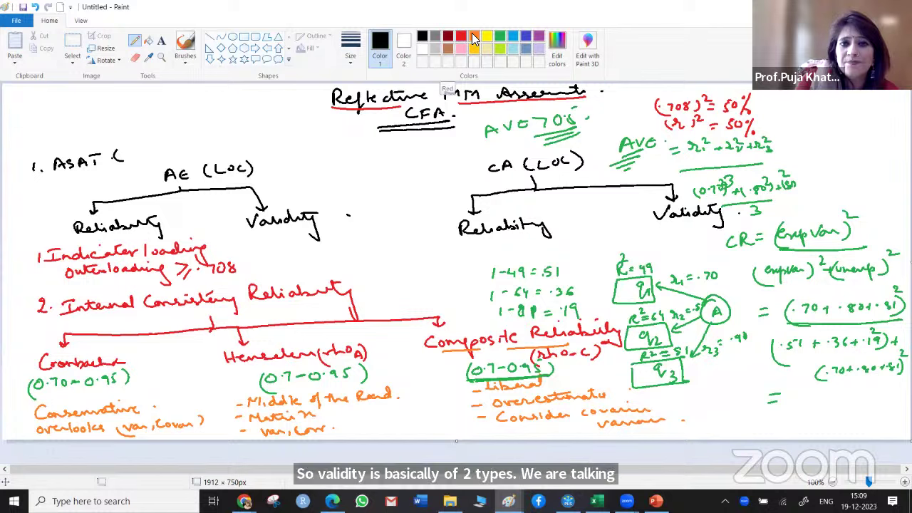
left_click(461, 36)
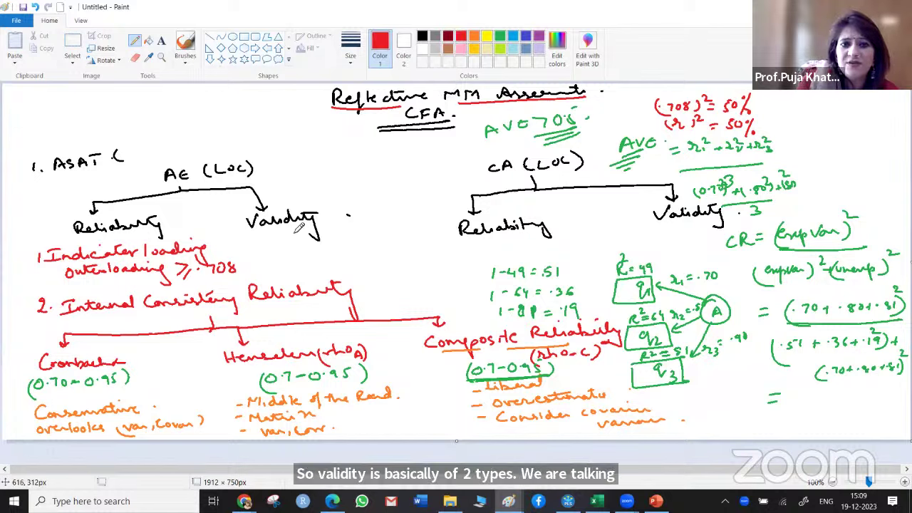
mouse_move(296, 234)
left_mouse_down()
mouse_move(273, 256)
mouse_move(295, 257)
mouse_move(297, 239)
mouse_move(355, 231)
mouse_move(359, 251)
mouse_move(392, 240)
left_mouse_up()
mouse_move(277, 269)
left_mouse_down()
mouse_move(284, 260)
mouse_move(280, 271)
mouse_move(332, 260)
left_mouse_up()
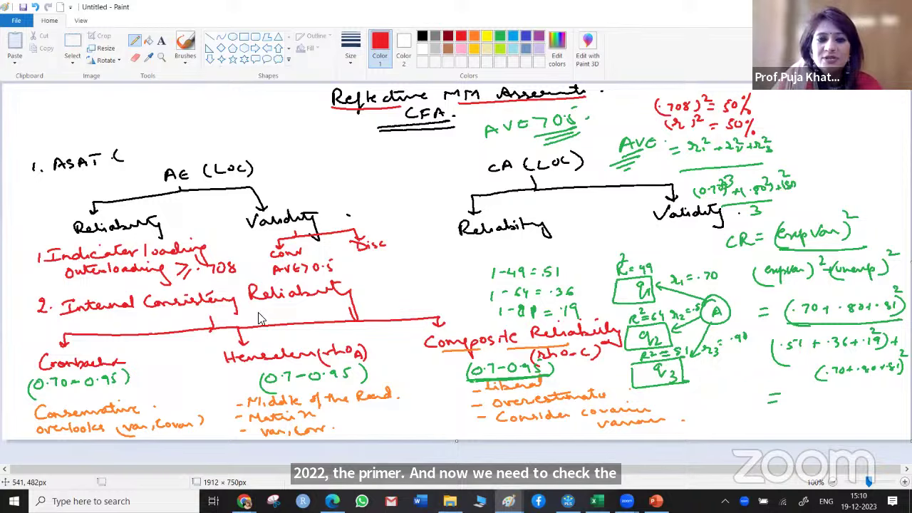
Switch to the SmartPLS results report and display the discriminant validity HTMT matrix.
key("alt+Tab")
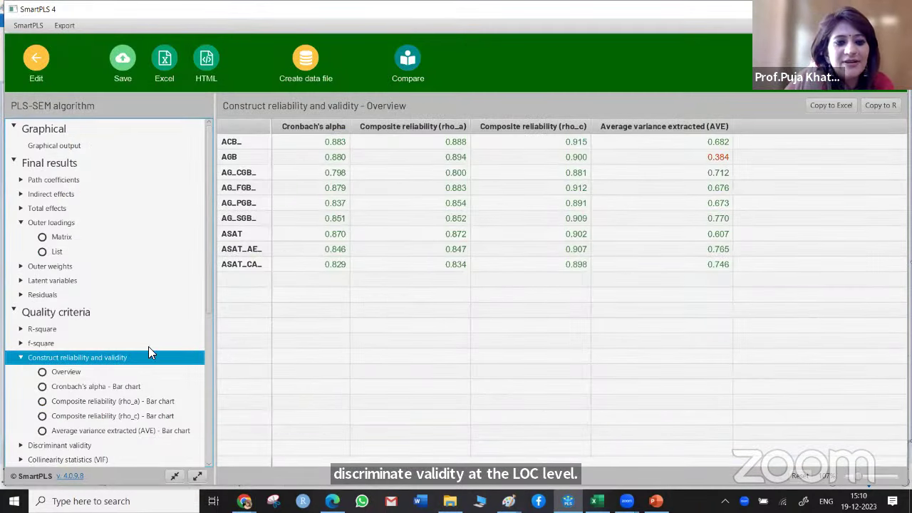
scroll(113, 361, "down", 5)
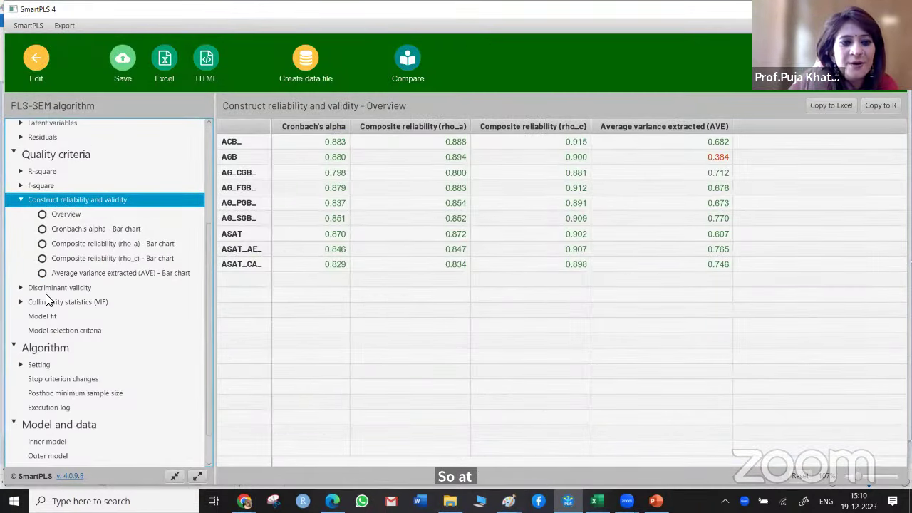
left_click(57, 300)
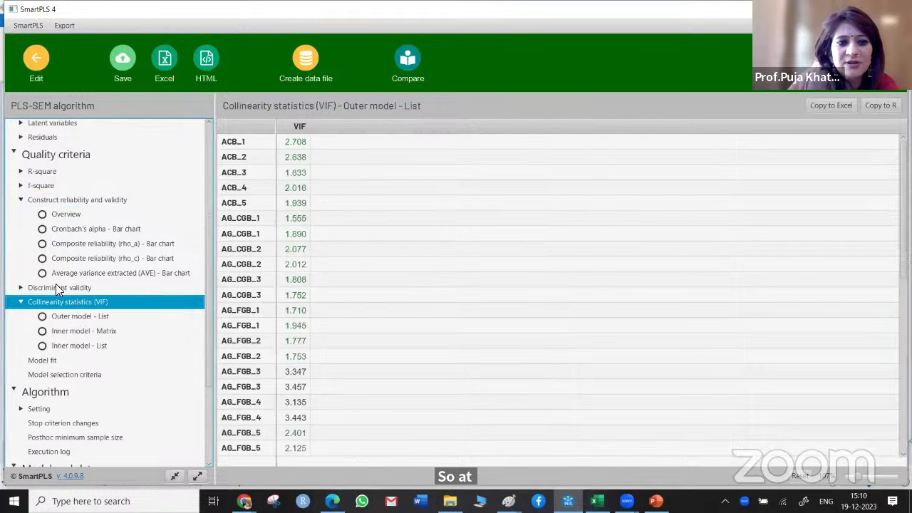
left_click(57, 287)
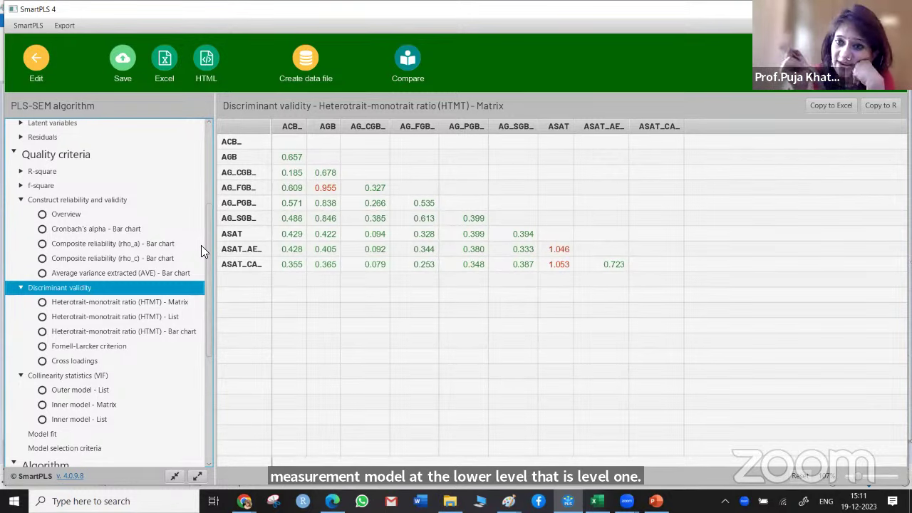
Leave the first-stage results report and the AGB model to return to the project workspace.
left_click(41, 64)
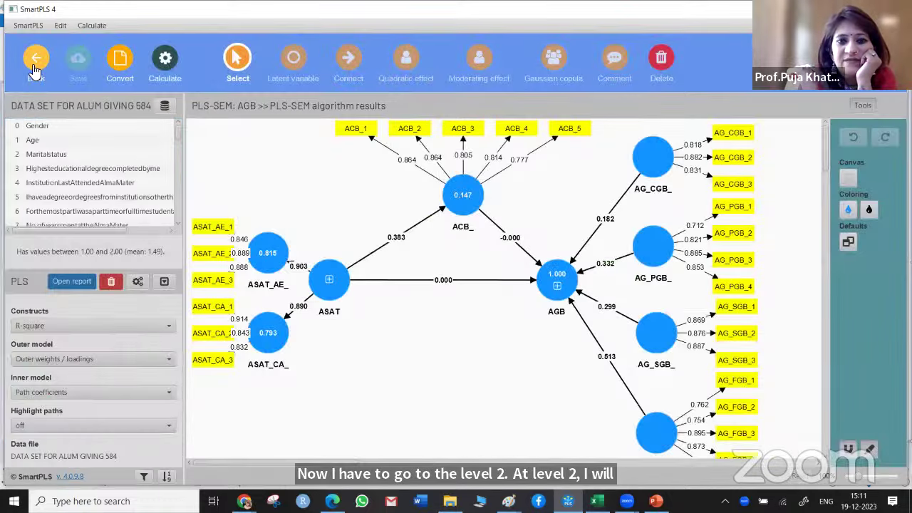
left_click(35, 70)
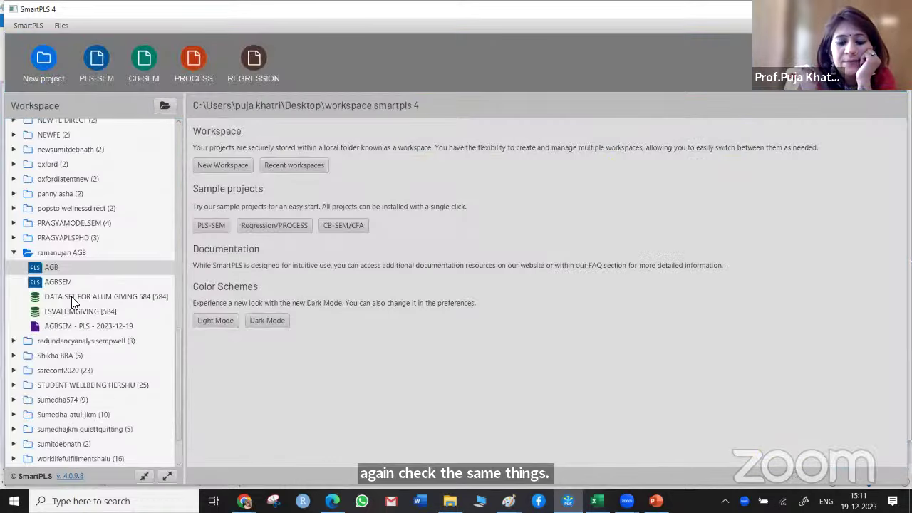
left_click(50, 271)
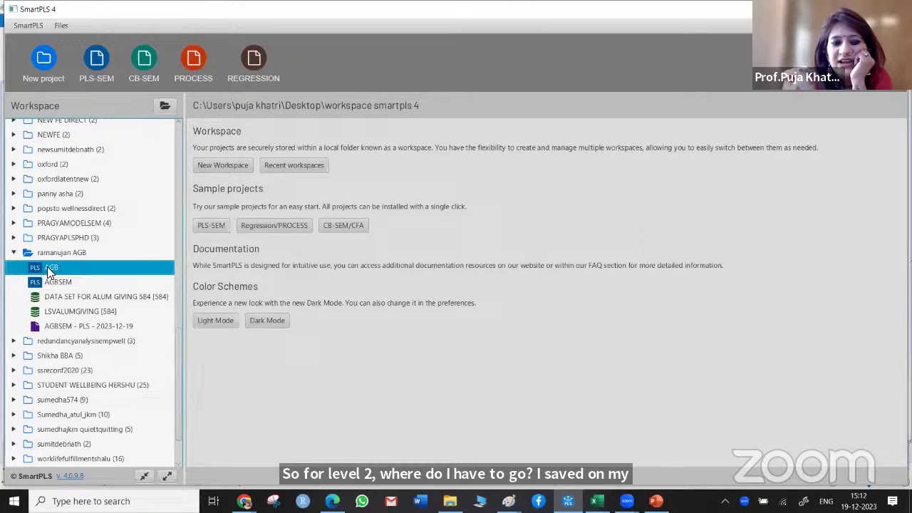
double_click(50, 270)
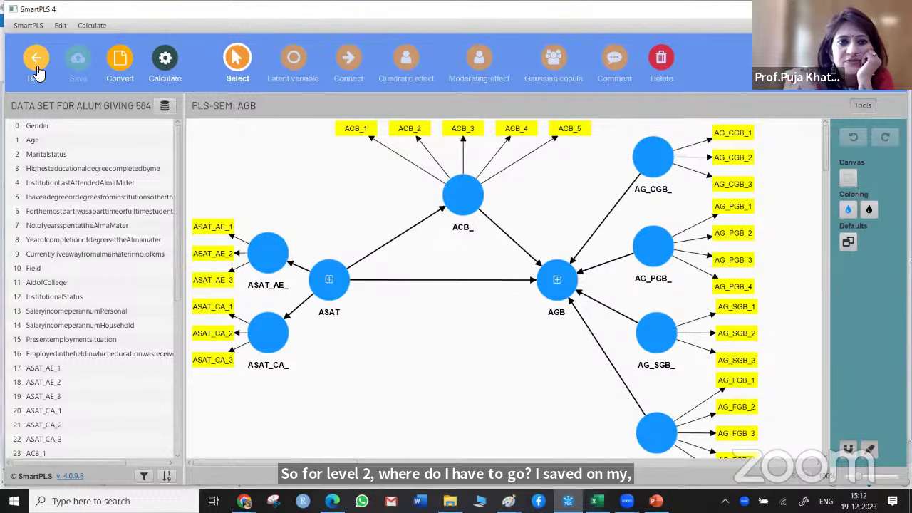
left_click(39, 71)
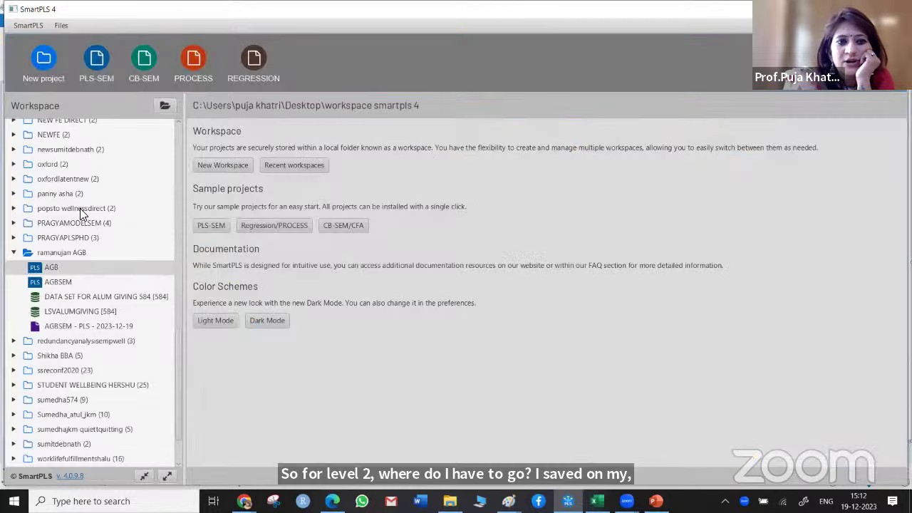
Open the second-stage AGBSEM model and run the PLS-SEM algorithm with the Path weighting scheme and standardized results.
double_click(60, 282)
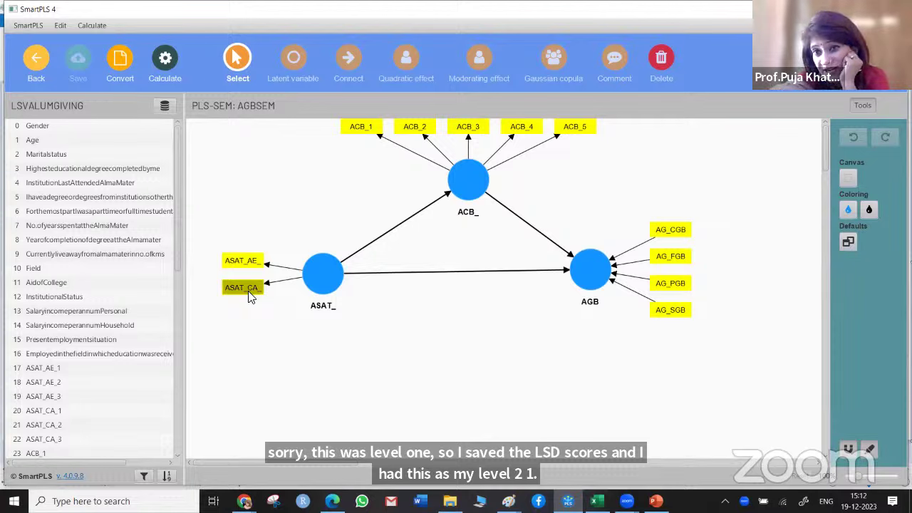
left_click(169, 56)
left_click(200, 89)
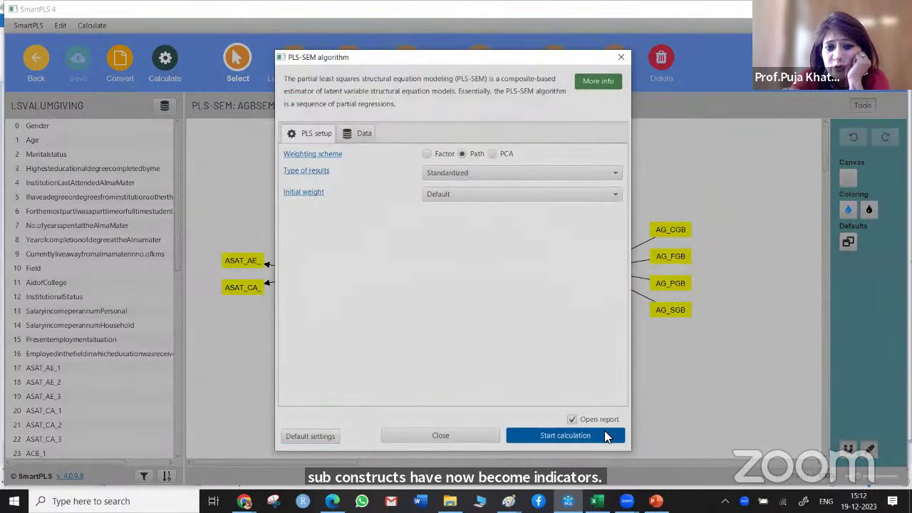
left_click(604, 435)
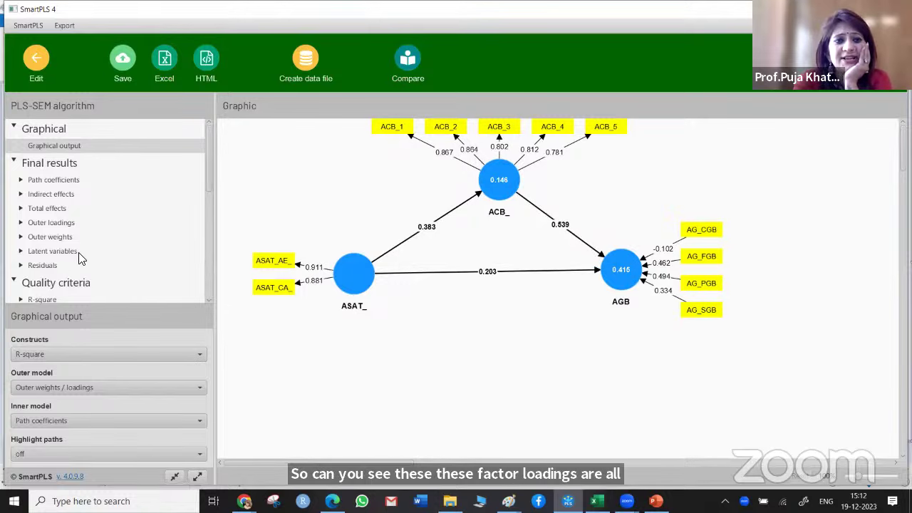
Examine the AGBSEM outer loadings matrix and the construct reliability and validity overview, and return to the workspace.
left_click(43, 223)
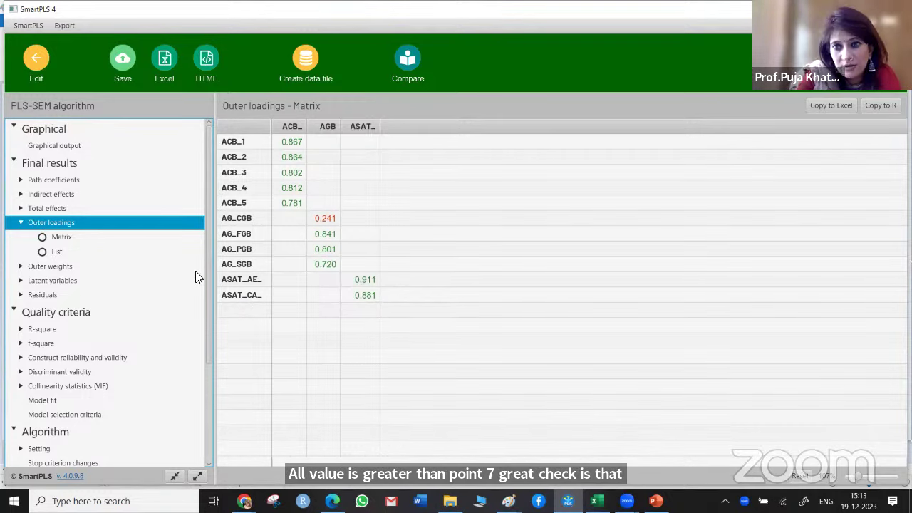
left_click(89, 357)
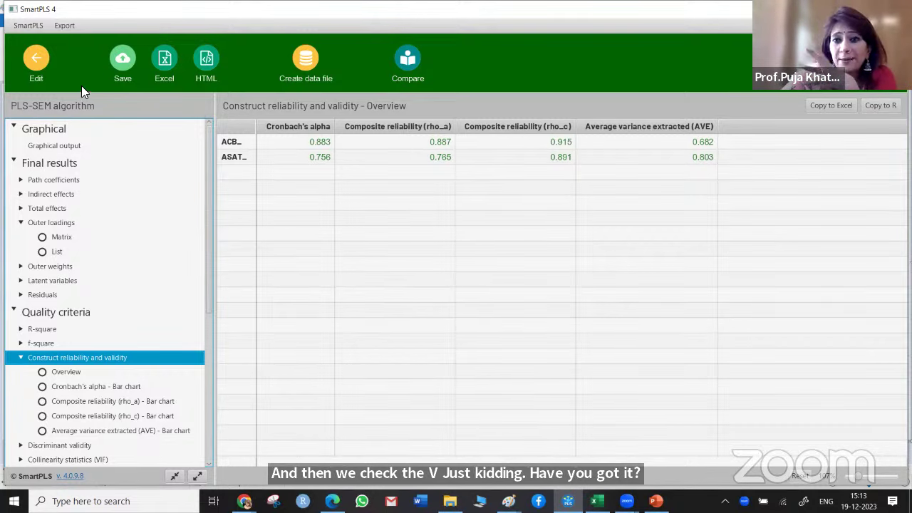
left_click(36, 64)
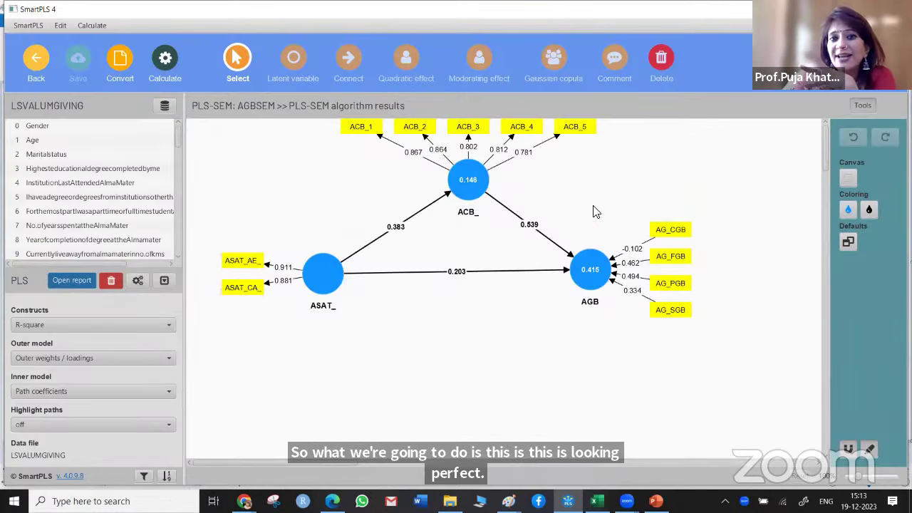
mouse_move(465, 194)
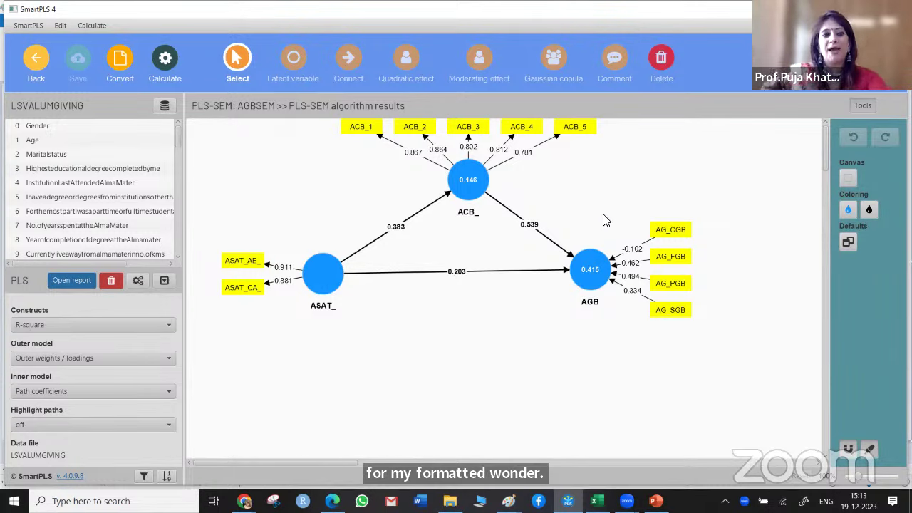
left_click(30, 64)
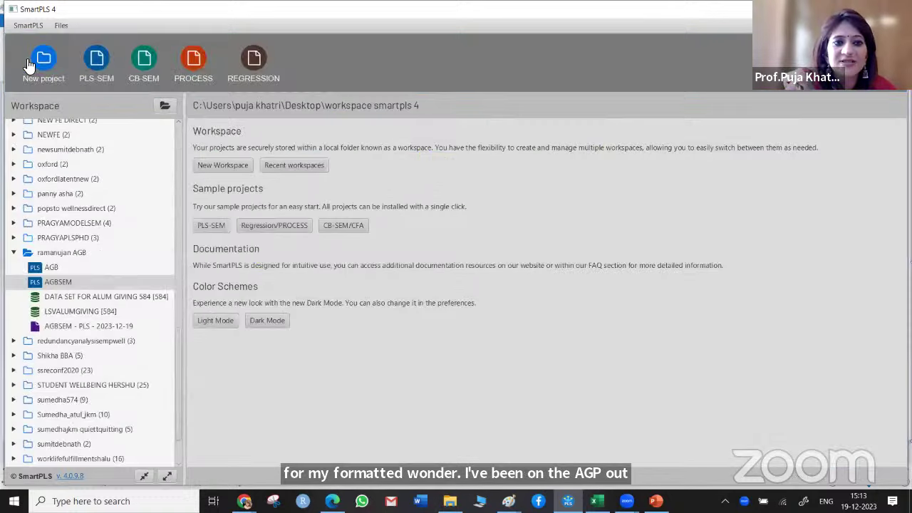
Review the first-stage AGB model and reopen the second-stage AGBSEM model.
left_click(66, 269)
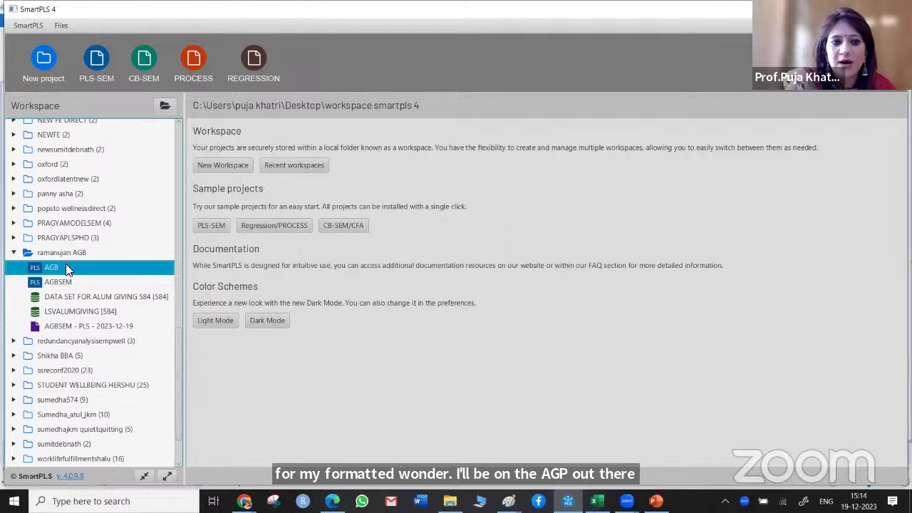
double_click(66, 268)
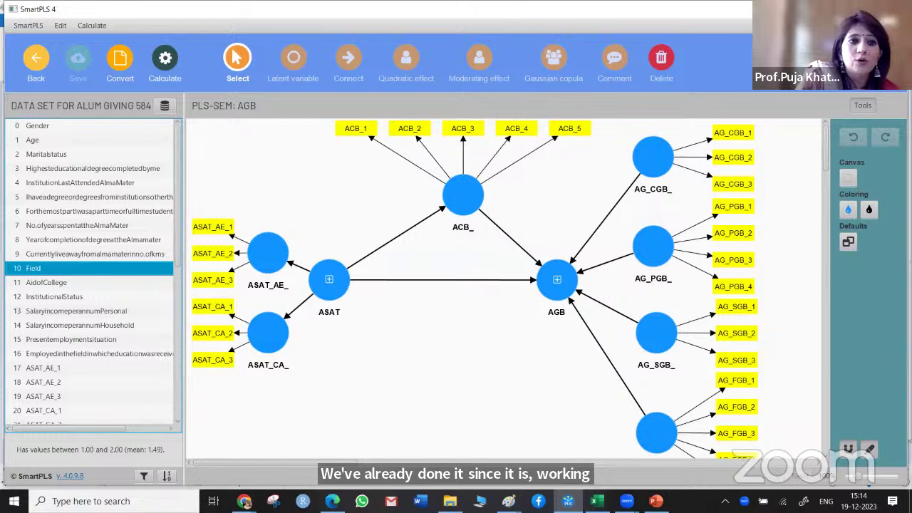
left_click(39, 58)
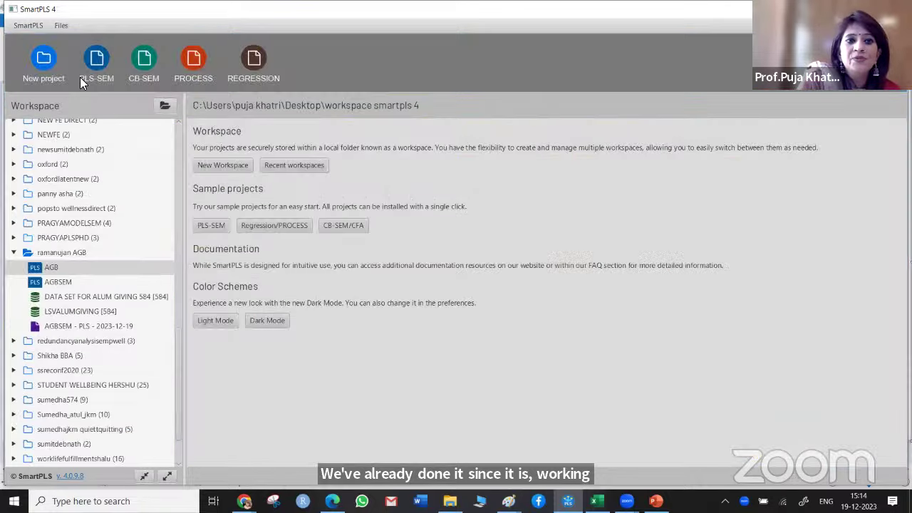
left_click(57, 283)
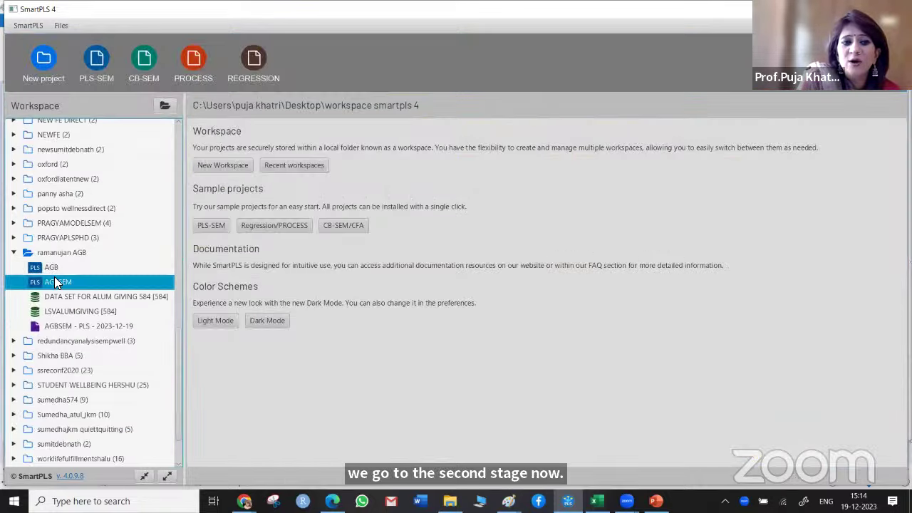
double_click(57, 283)
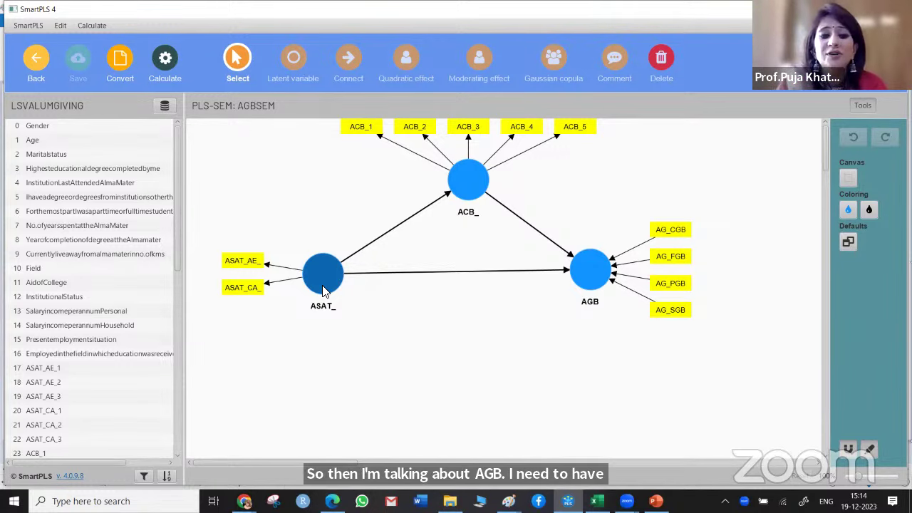
Switch to the blank Paint canvas and write the underlined heading Reflective with the item "1. Indicator loading ≥ 0.708" below it.
key("alt+Tab")
key("alt+Tab")
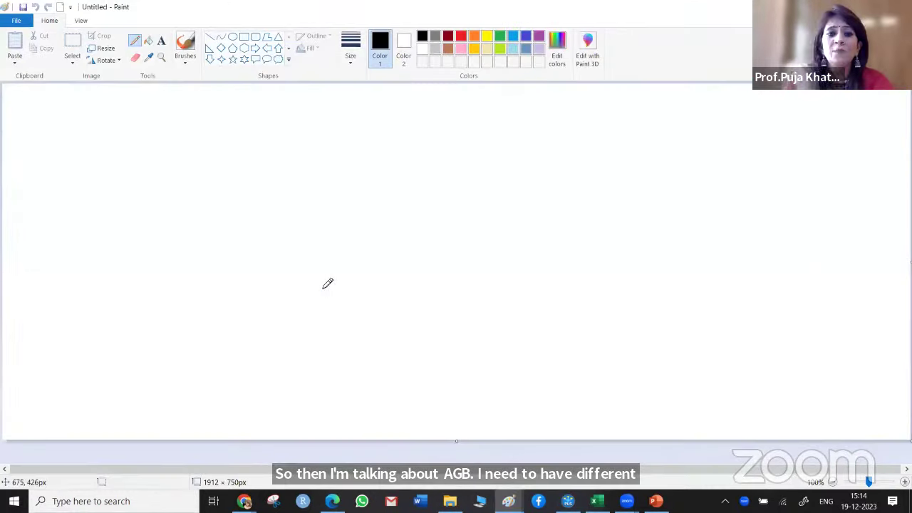
mouse_move(191, 113)
left_mouse_down()
mouse_move(217, 144)
mouse_move(221, 119)
mouse_move(233, 130)
mouse_move(288, 125)
left_mouse_up()
left_click(263, 112)
left_click_drag(193, 142, 294, 135)
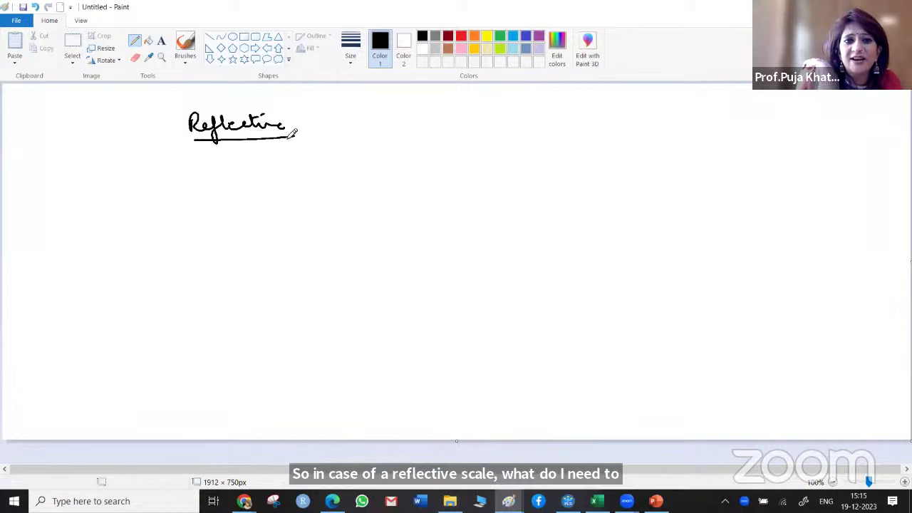
left_click(82, 175)
mouse_move(83, 173)
left_mouse_down()
mouse_move(111, 167)
mouse_move(161, 180)
mouse_move(243, 167)
mouse_move(260, 171)
mouse_move(265, 190)
mouse_move(294, 171)
mouse_move(340, 169)
mouse_move(285, 182)
left_mouse_up()
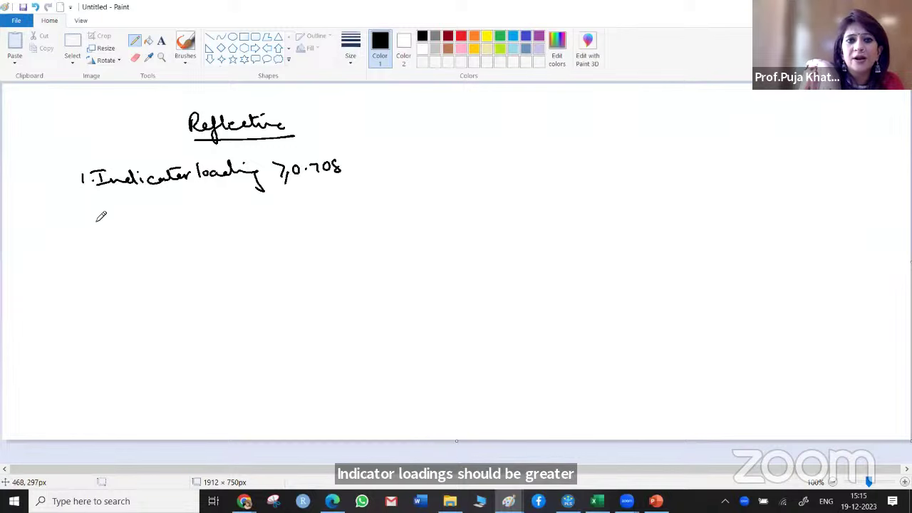
Write "2. Internal consistency" below the indicator loading item and draw a bracket with three branches beside it.
left_click_drag(81, 209, 90, 221)
left_click(95, 219)
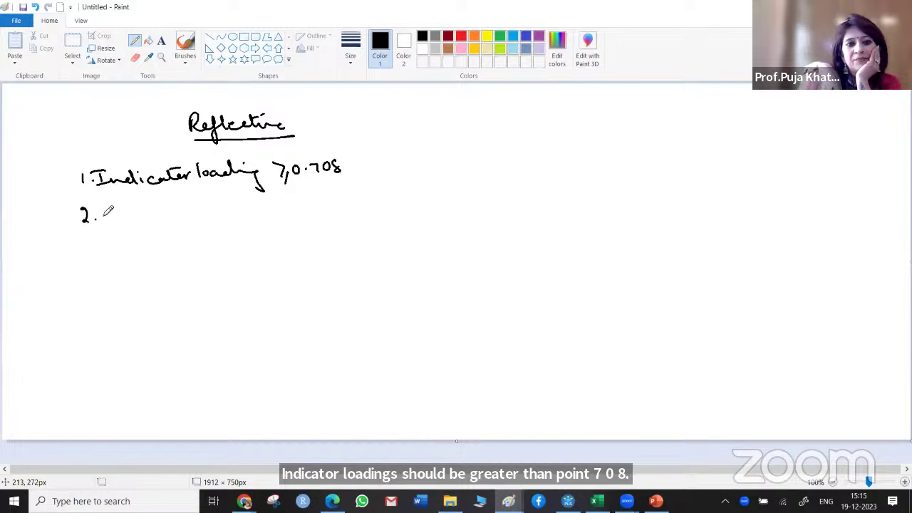
left_click(94, 212)
left_click_drag(107, 211, 172, 207)
left_click_drag(184, 205, 182, 214)
mouse_move(209, 211)
left_mouse_down()
mouse_move(252, 209)
mouse_move(258, 255)
left_mouse_up()
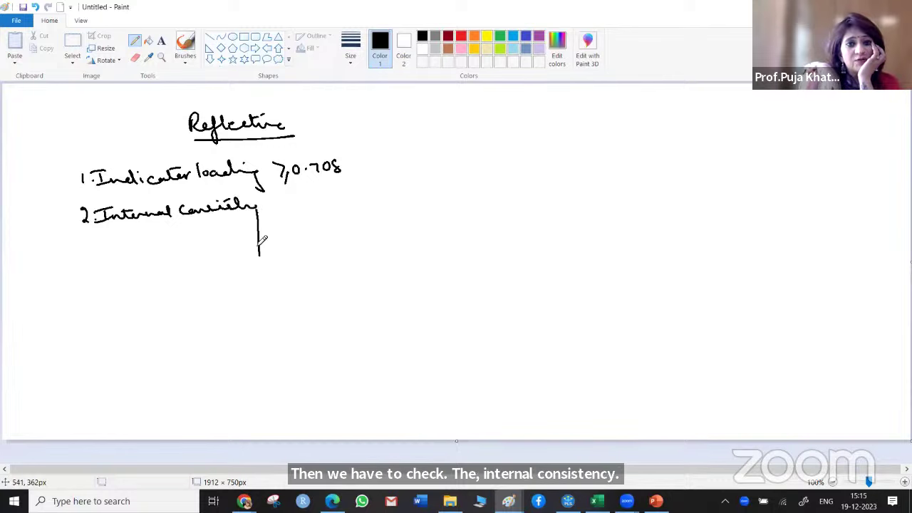
left_click_drag(258, 207, 283, 206)
mouse_move(259, 233)
left_mouse_down()
mouse_move(267, 256)
mouse_move(289, 252)
left_mouse_up()
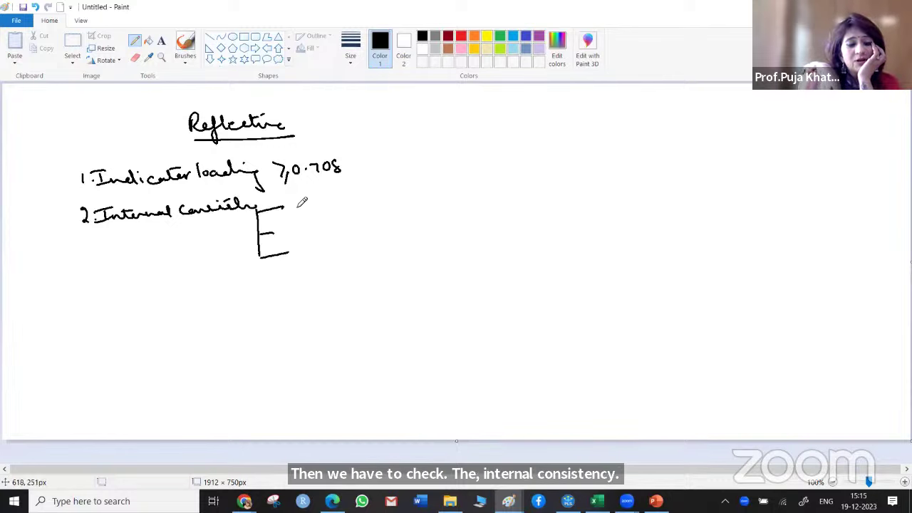
Label the three internal consistency branches α, rhoA and rhoC, each with an arrow and the range 0.7–0.95.
mouse_move(305, 205)
left_mouse_down()
mouse_move(426, 191)
mouse_move(457, 200)
mouse_move(458, 187)
left_mouse_up()
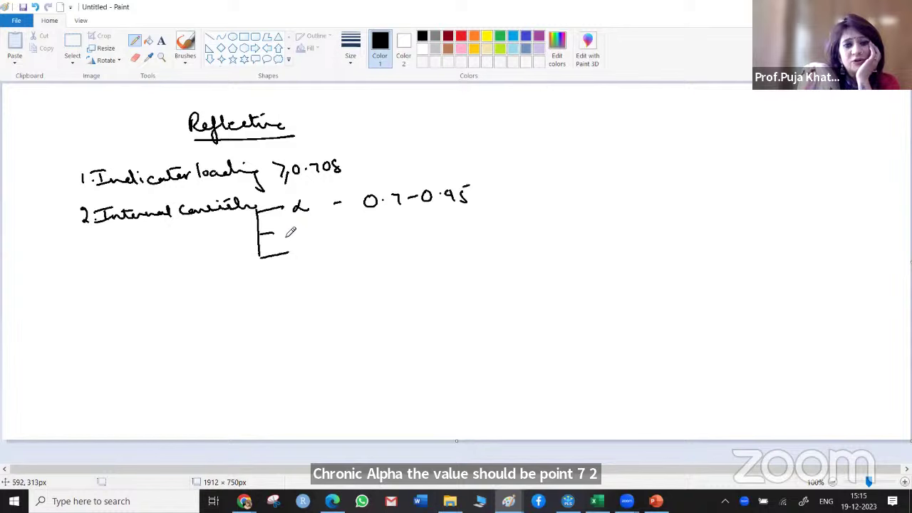
mouse_move(288, 235)
left_mouse_down()
mouse_move(306, 226)
mouse_move(328, 234)
mouse_move(366, 217)
mouse_move(364, 227)
left_mouse_up()
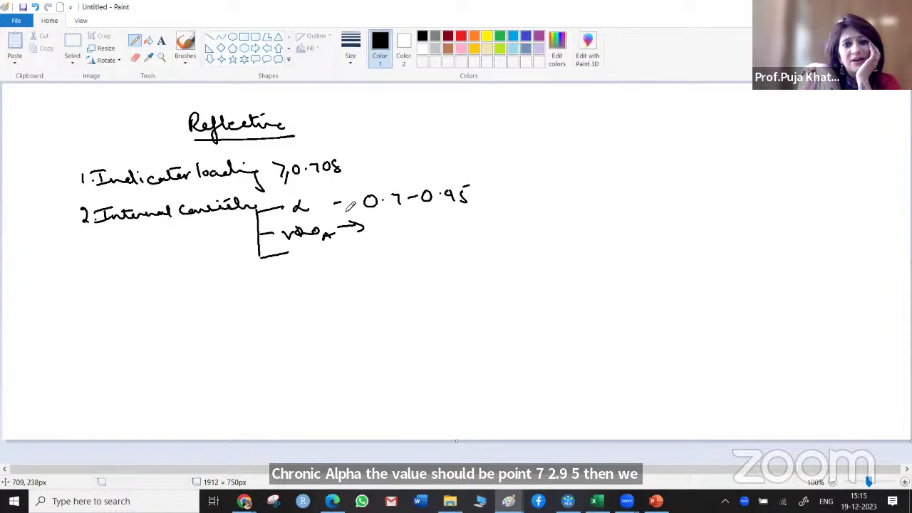
mouse_move(343, 197)
left_mouse_down()
mouse_move(345, 208)
mouse_move(401, 226)
mouse_move(450, 213)
mouse_move(454, 225)
left_mouse_up()
mouse_move(298, 256)
left_mouse_down()
mouse_move(324, 269)
mouse_move(375, 248)
mouse_move(417, 250)
left_mouse_up()
left_click(386, 253)
left_click(427, 247)
left_click_drag(438, 244, 443, 251)
left_click_drag(445, 242, 449, 239)
left_click(467, 248)
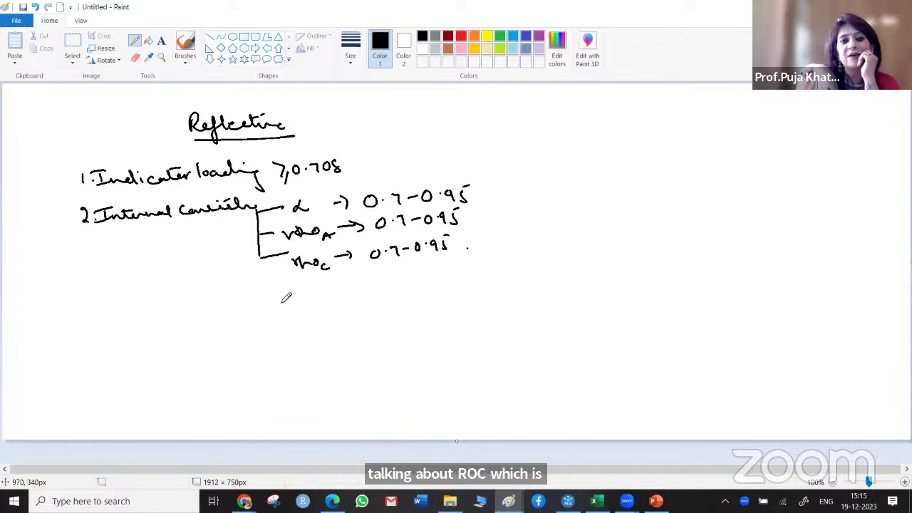
Write "3. Convergent validity AVE > 0.5" below the internal consistency branches.
mouse_move(90, 292)
left_mouse_down()
mouse_move(91, 305)
mouse_move(121, 301)
left_mouse_up()
left_click(107, 302)
mouse_move(131, 293)
left_mouse_down()
mouse_move(248, 287)
mouse_move(258, 276)
mouse_move(288, 298)
mouse_move(317, 286)
mouse_move(378, 293)
mouse_move(402, 285)
left_mouse_up()
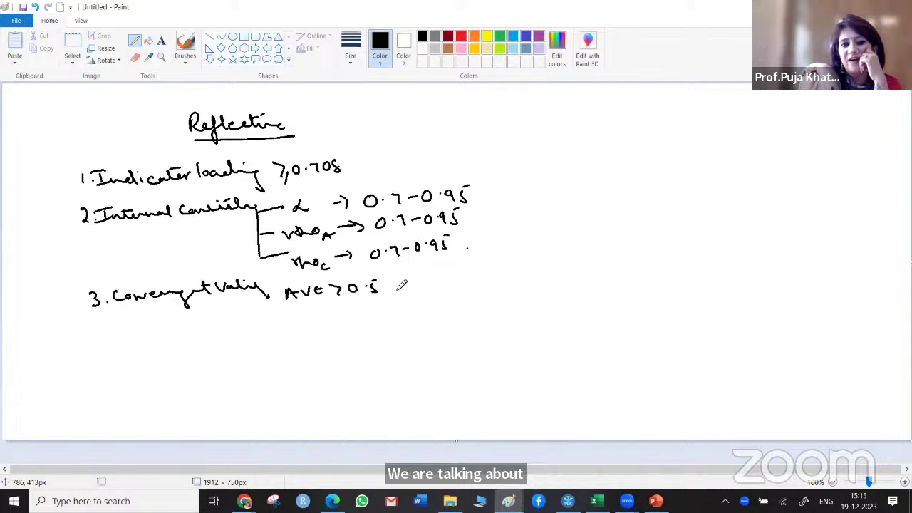
left_click(403, 290)
Write "4. Discriminant HTMT" below the convergent validity item.
left_click_drag(95, 325, 101, 341)
left_click(110, 340)
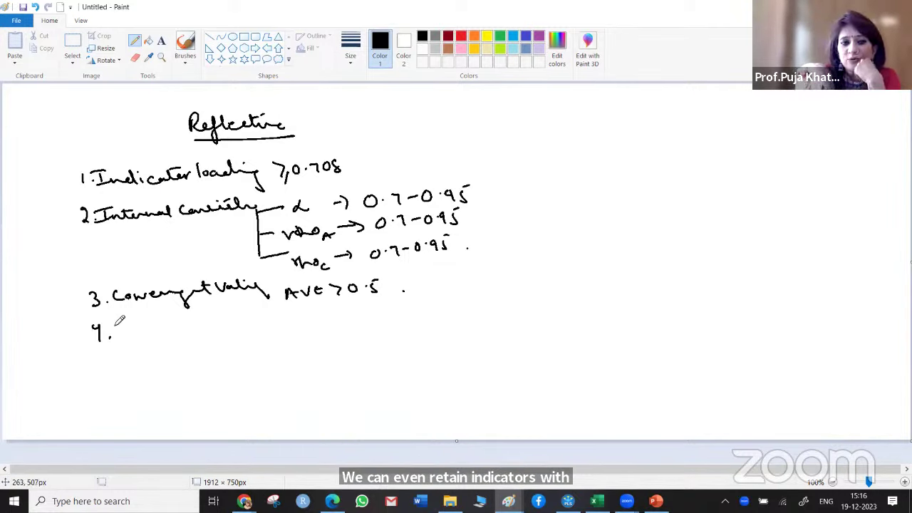
mouse_move(117, 324)
left_mouse_down()
mouse_move(168, 327)
mouse_move(288, 314)
left_mouse_up()
left_click(307, 322)
Write the thresholds "HTMT < 0.85 (Hair et al 2022)" and "< 0.9 (Gold et al 2022)" below the discriminant item.
mouse_move(263, 343)
left_mouse_down()
mouse_move(265, 356)
mouse_move(298, 342)
mouse_move(316, 353)
mouse_move(307, 356)
left_mouse_up()
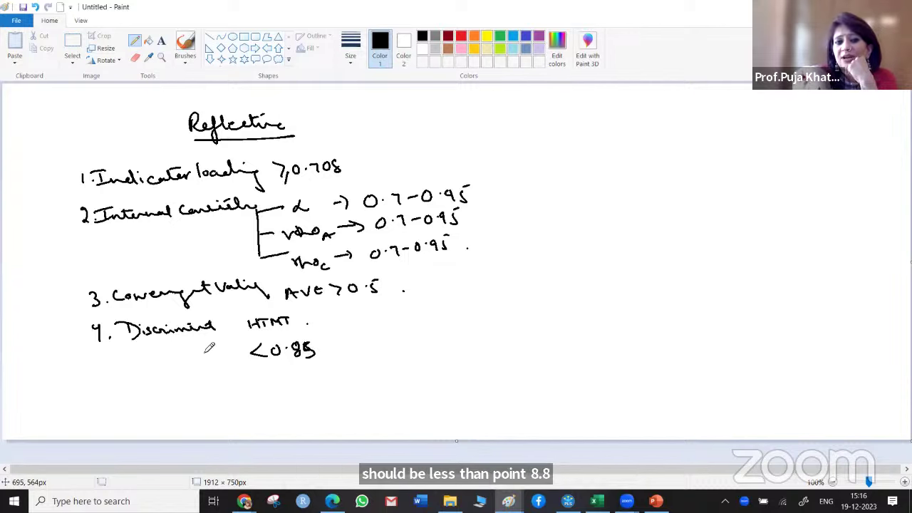
mouse_move(197, 351)
left_mouse_down()
mouse_move(194, 365)
mouse_move(227, 349)
mouse_move(236, 360)
mouse_move(245, 348)
mouse_move(239, 354)
left_mouse_up()
mouse_move(354, 340)
left_mouse_down()
mouse_move(362, 355)
mouse_move(421, 340)
mouse_move(377, 342)
left_mouse_up()
mouse_move(421, 340)
left_mouse_down()
mouse_move(376, 350)
mouse_move(458, 330)
mouse_move(513, 346)
left_mouse_up()
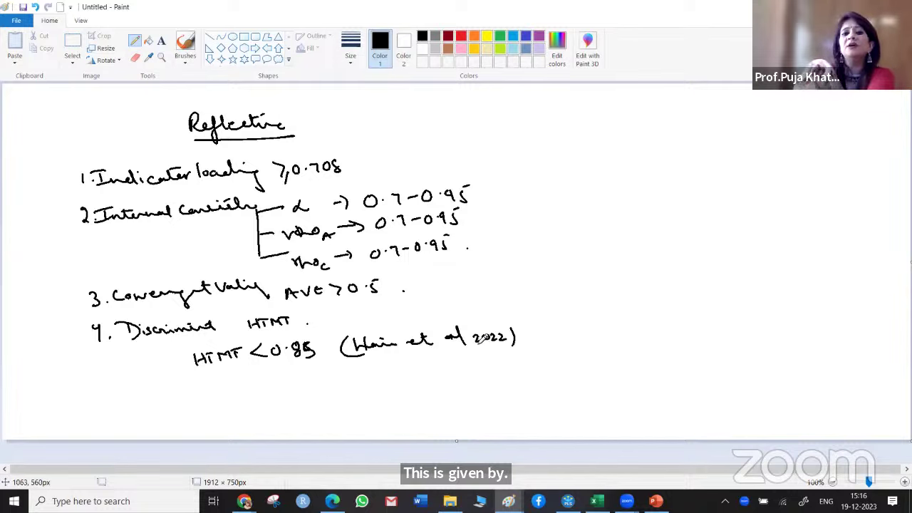
mouse_move(273, 366)
left_mouse_down()
mouse_move(258, 374)
mouse_move(272, 382)
mouse_move(292, 372)
mouse_move(302, 381)
left_mouse_up()
mouse_move(358, 361)
left_mouse_down()
mouse_move(381, 365)
mouse_move(390, 385)
mouse_move(419, 364)
mouse_move(484, 363)
mouse_move(480, 378)
left_mouse_up()
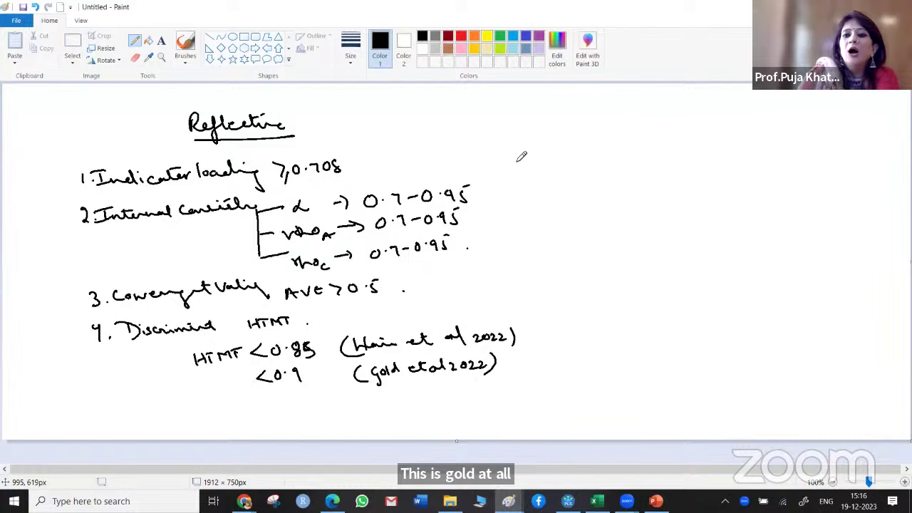
Draw a vertical dividing line beside the Reflective notes and write the double-underlined heading Formative on its other side.
left_click_drag(528, 98, 555, 425)
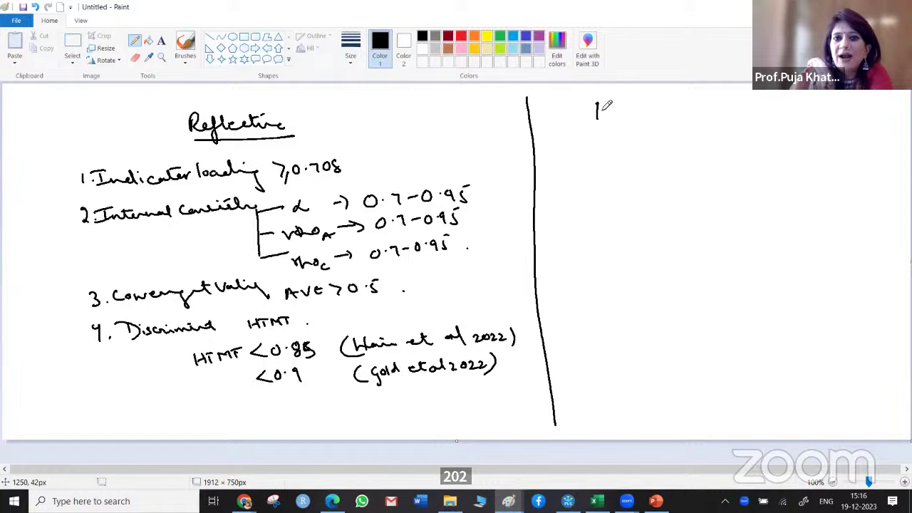
left_click_drag(598, 107, 702, 107)
left_click_drag(646, 104, 659, 102)
left_click_drag(593, 125, 702, 127)
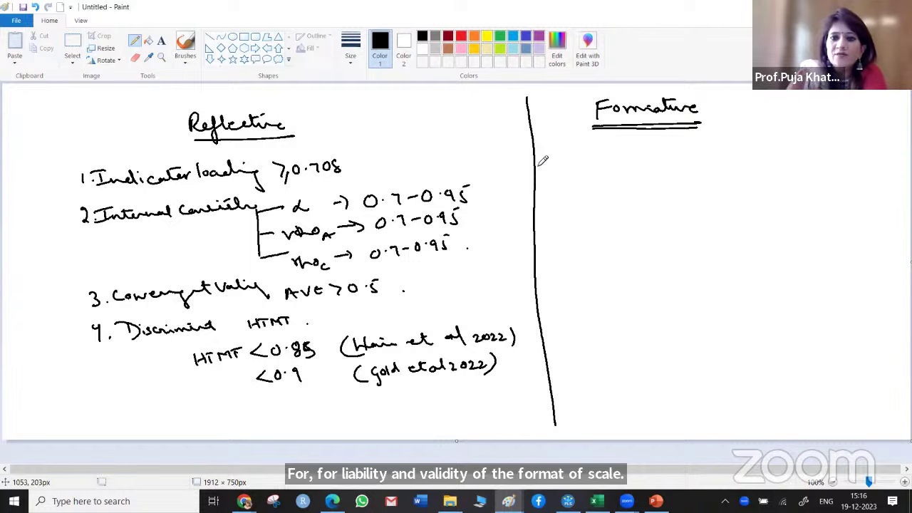
Write "1) Check outer weights" below Formative and underline "outer weights" and "Indicator loading" in red.
mouse_move(550, 143)
left_mouse_down()
mouse_move(550, 151)
mouse_move(579, 151)
left_mouse_up()
mouse_move(585, 139)
left_mouse_down()
mouse_move(585, 151)
mouse_move(736, 130)
mouse_move(761, 137)
mouse_move(750, 135)
left_mouse_up()
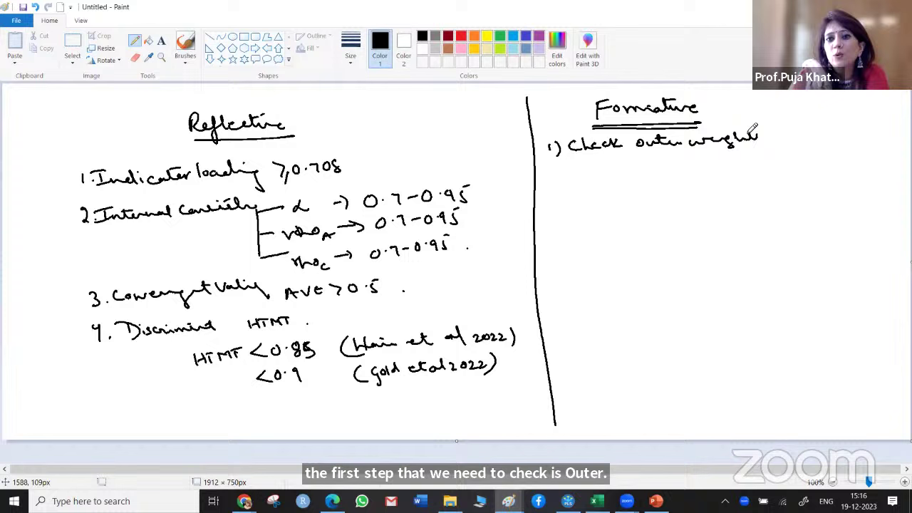
left_click(462, 37)
left_click_drag(644, 155, 759, 154)
left_click_drag(140, 188, 249, 183)
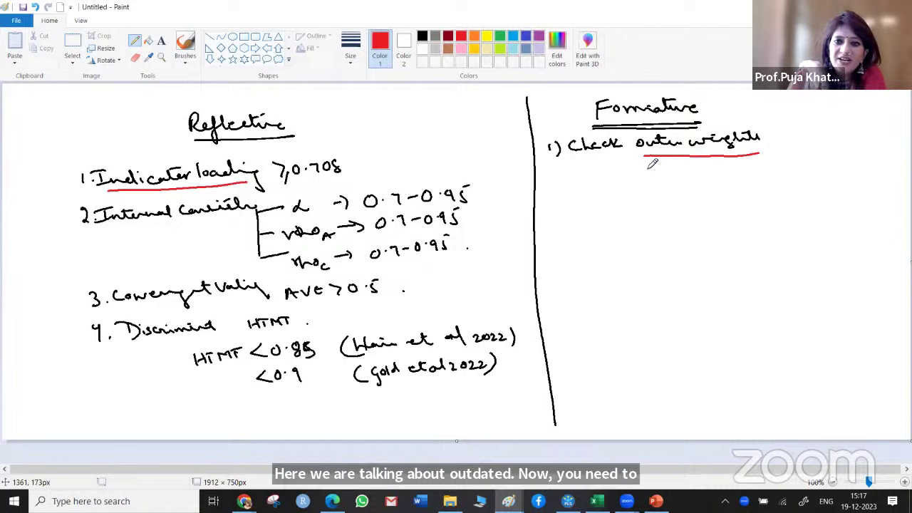
Write "(Sig)" in red below outer weights and draw a branch from it to "Yes" with "Continue" underneath.
mouse_move(645, 168)
left_mouse_down()
mouse_move(667, 177)
mouse_move(634, 178)
left_mouse_up()
mouse_move(673, 166)
left_mouse_down()
mouse_move(674, 178)
mouse_move(580, 202)
mouse_move(586, 197)
mouse_move(580, 213)
mouse_move(589, 214)
left_mouse_up()
mouse_move(590, 209)
left_mouse_down()
mouse_move(560, 238)
mouse_move(584, 235)
mouse_move(582, 227)
mouse_move(624, 233)
left_mouse_up()
left_click(637, 235)
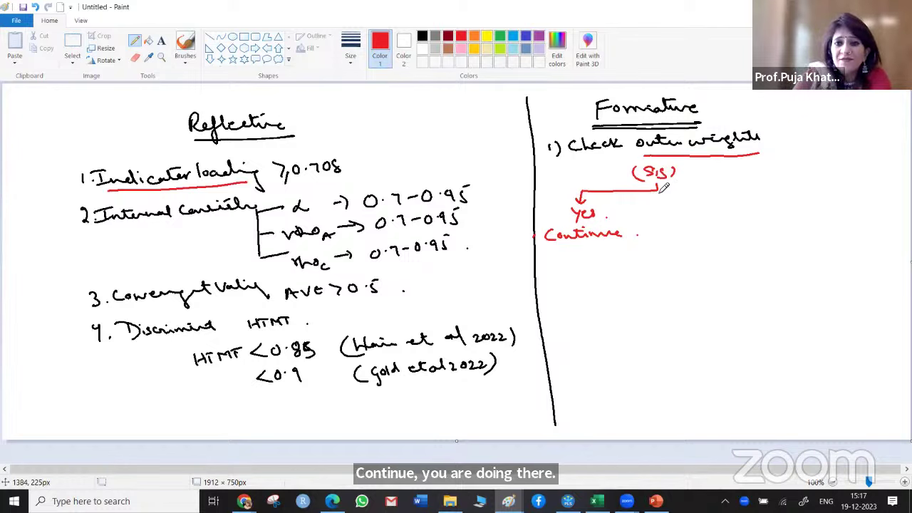
Draw the second branch from "(Sig)" to "No" with an arrow down to "Check outer loading".
mouse_move(659, 189)
left_mouse_down()
mouse_move(737, 202)
mouse_move(747, 213)
mouse_move(734, 243)
mouse_move(744, 232)
left_mouse_up()
left_click(757, 214)
mouse_move(719, 248)
left_mouse_down()
mouse_move(710, 251)
mouse_move(717, 261)
left_mouse_up()
mouse_move(721, 248)
left_mouse_down()
mouse_move(726, 260)
mouse_move(787, 251)
mouse_move(751, 265)
mouse_move(786, 270)
left_mouse_up()
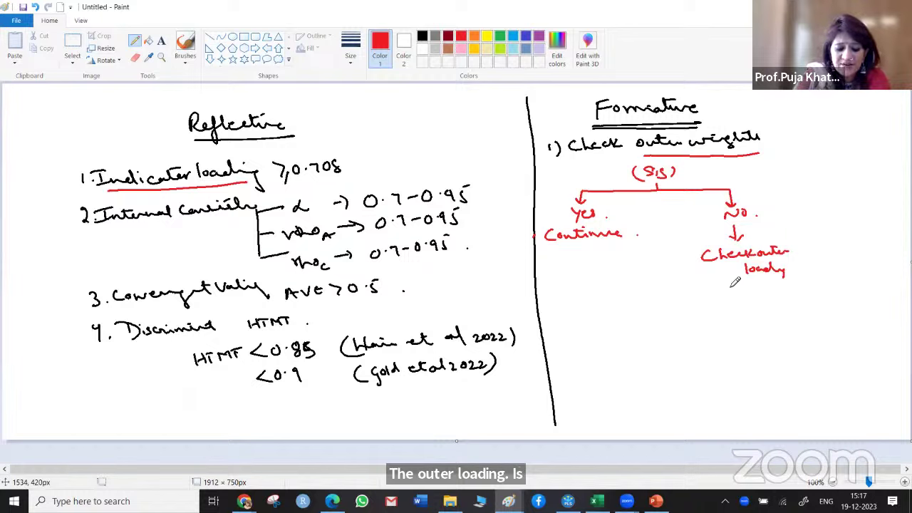
Branch the outer loading check to "< 0.5", splitting into "Sig – Consider Removal" and "NS – Del.", and underline "outer loading".
mouse_move(731, 285)
left_mouse_down()
mouse_move(658, 302)
mouse_move(648, 332)
mouse_move(672, 326)
mouse_move(652, 350)
mouse_move(590, 360)
mouse_move(579, 385)
mouse_move(589, 390)
left_mouse_up()
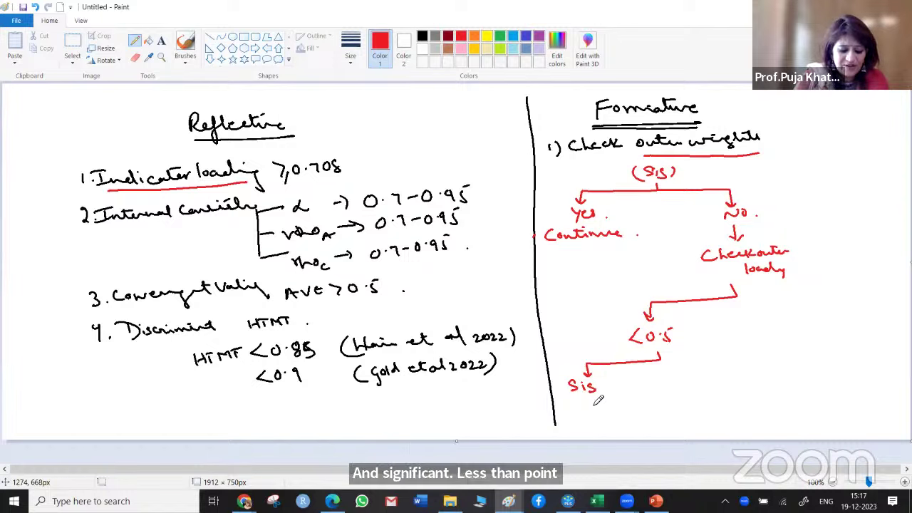
mouse_move(574, 402)
left_mouse_down()
mouse_move(570, 412)
mouse_move(630, 405)
mouse_move(596, 425)
mouse_move(670, 417)
left_mouse_up()
left_click(664, 420)
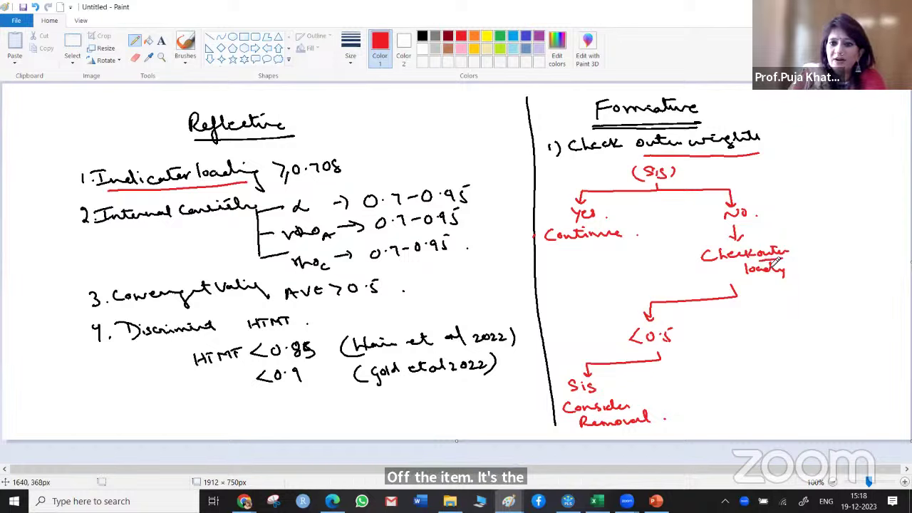
left_click_drag(768, 281, 745, 283)
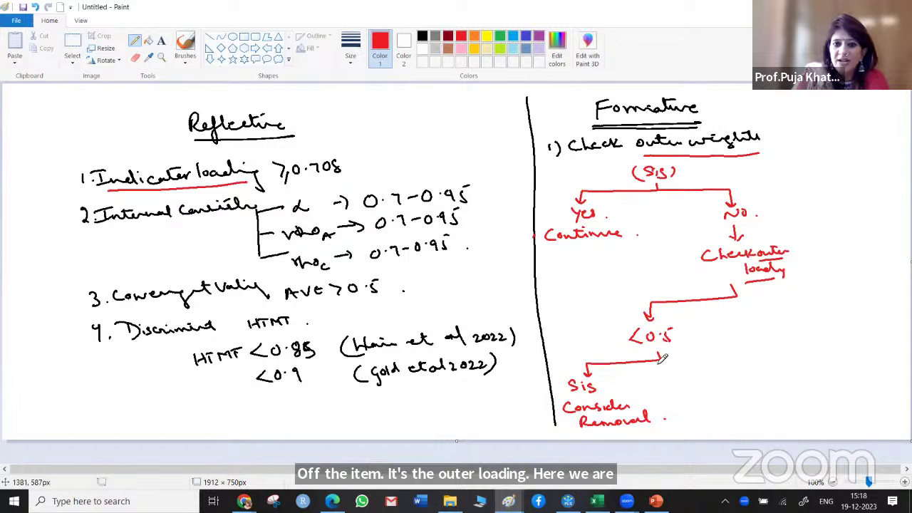
mouse_move(662, 358)
left_mouse_down()
mouse_move(689, 364)
mouse_move(687, 418)
mouse_move(737, 412)
left_mouse_up()
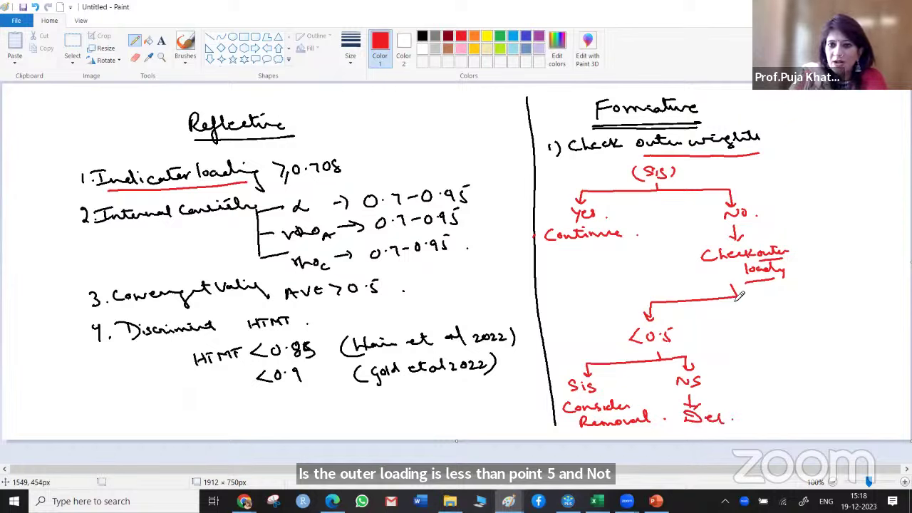
Add the outer loading branch "> 0.5" with "Keep it even if it is NS" and underline both column headings in red.
mouse_move(738, 299)
left_mouse_down()
mouse_move(755, 297)
mouse_move(758, 315)
left_mouse_up()
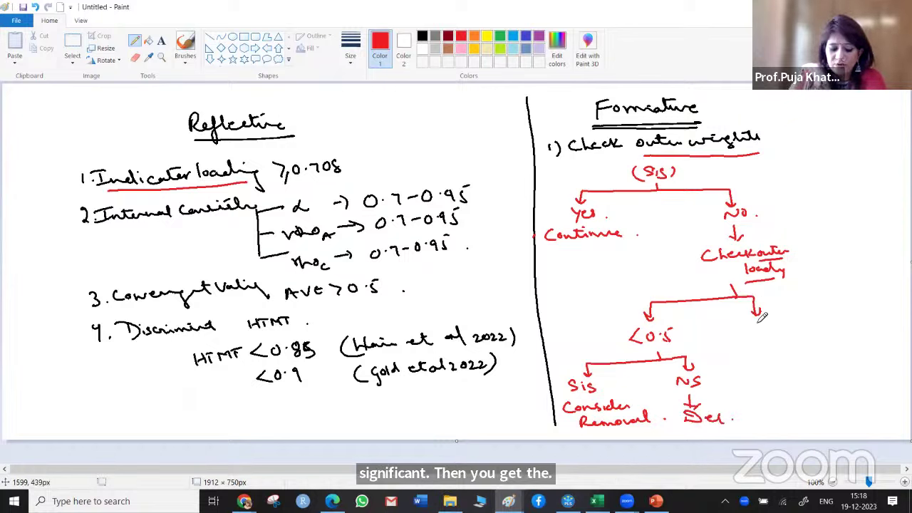
mouse_move(743, 325)
left_mouse_down()
mouse_move(746, 335)
mouse_move(763, 335)
mouse_move(754, 352)
mouse_move(782, 347)
mouse_move(750, 364)
mouse_move(787, 365)
mouse_move(761, 379)
mouse_move(789, 369)
mouse_move(764, 393)
mouse_move(790, 398)
mouse_move(773, 400)
left_mouse_up()
left_click(775, 332)
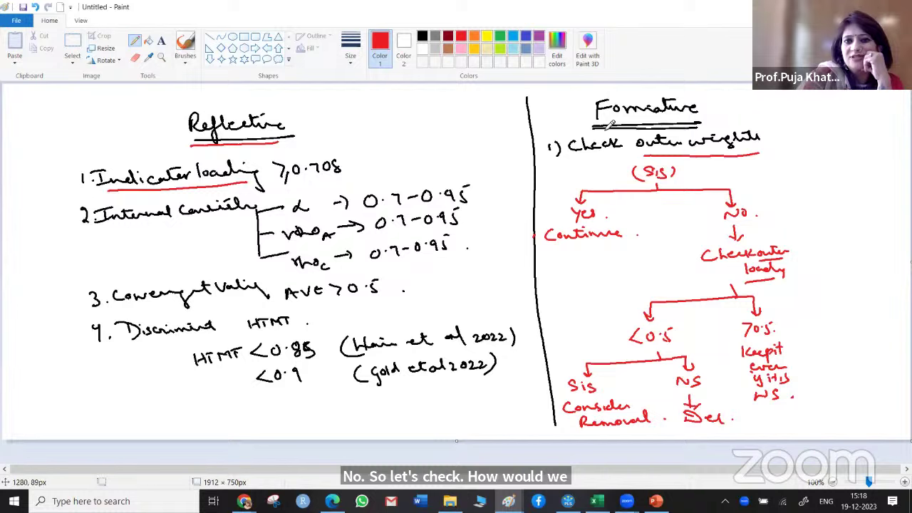
left_click_drag(595, 126, 702, 124)
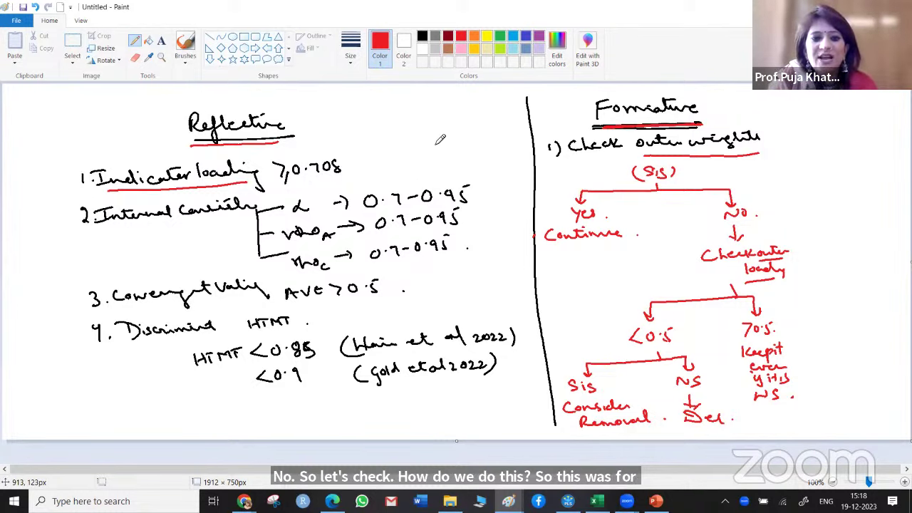
Switch to SmartPLS and run the PLS-SEM algorithm on the AGBSEM model with the Path weighting scheme and standardized results.
key("alt+Tab")
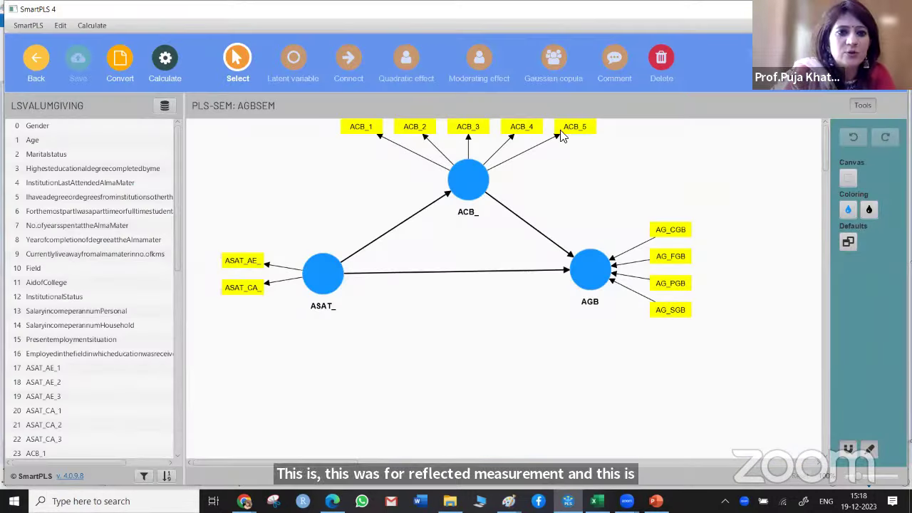
left_click(172, 58)
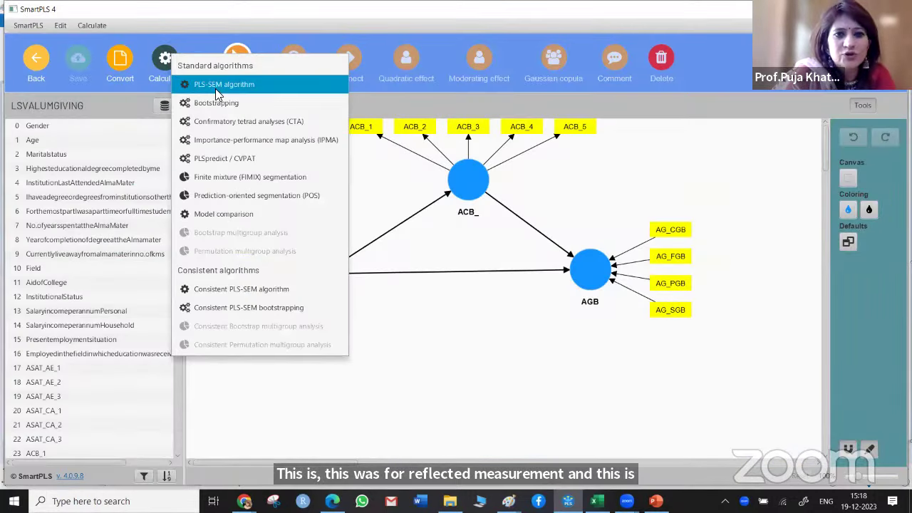
left_click(215, 85)
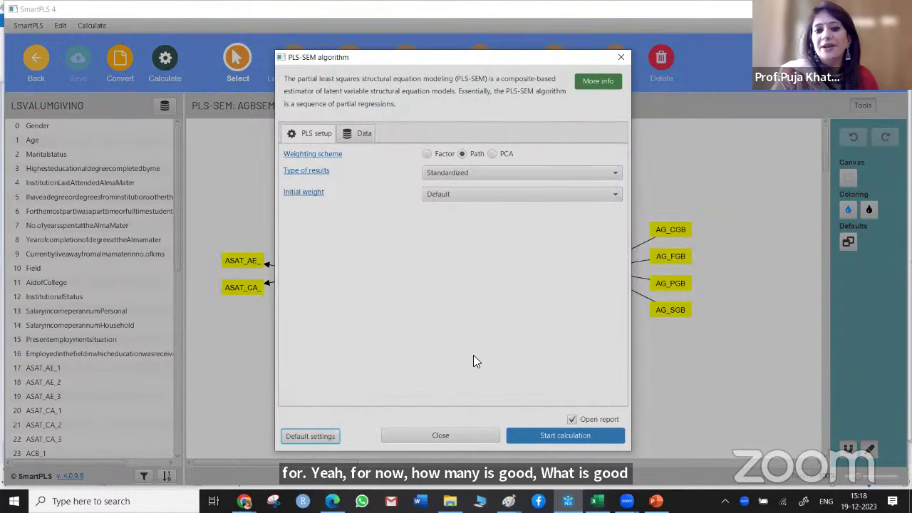
left_click(560, 435)
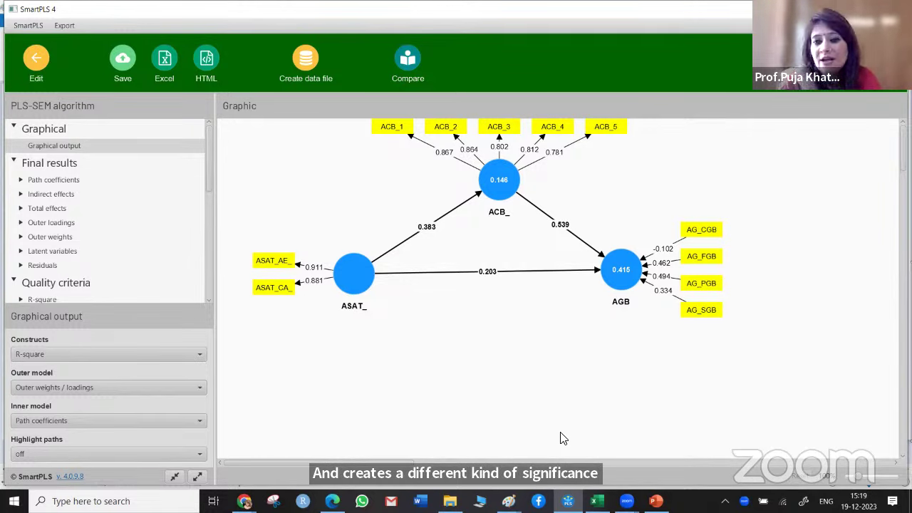
Examine the outer weights of the AGB indicators as a matrix and as a list, and return to the AGBSEM model.
left_click(59, 238)
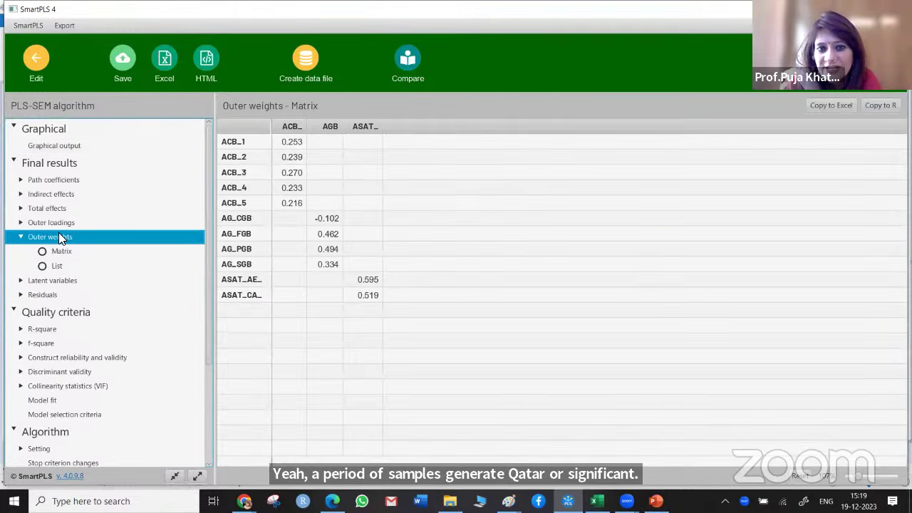
left_click(57, 268)
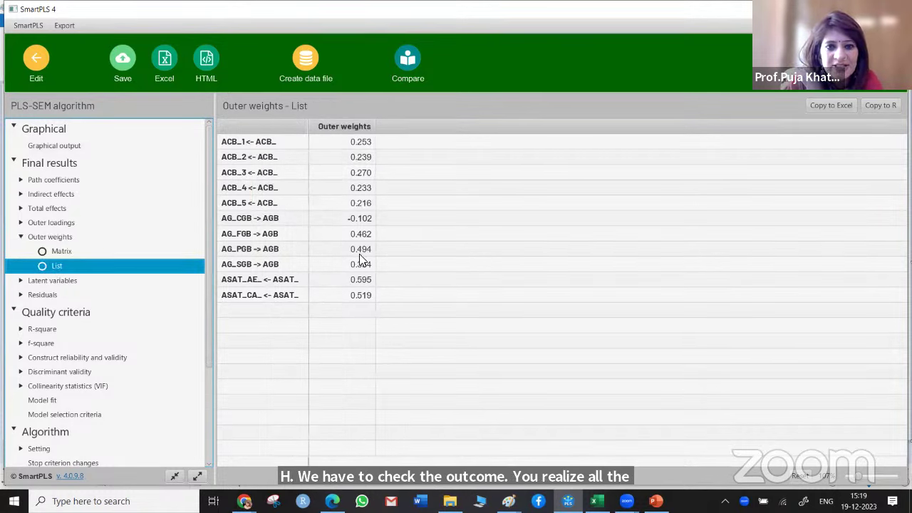
left_click(37, 66)
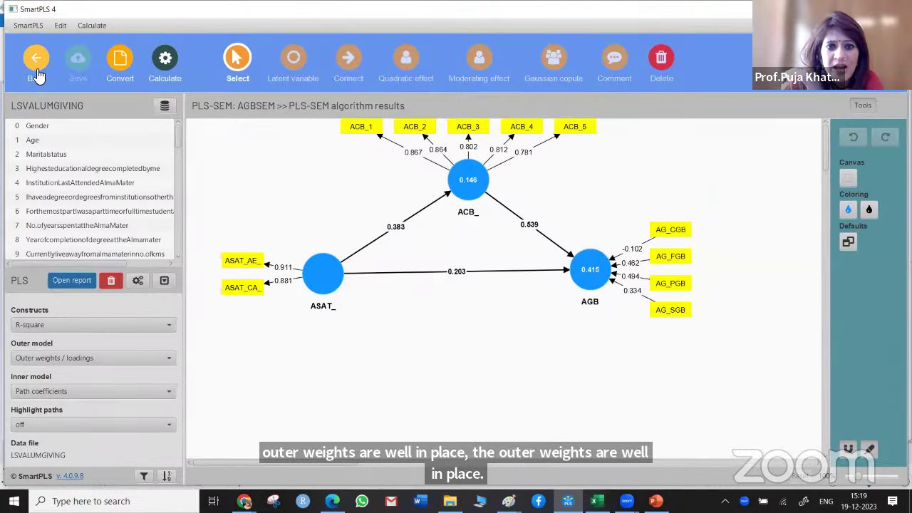
Run bootstrapping on the AGBSEM model with 500 subsamples, percentile bootstrap and a two-tailed test at the 0.05 significance level.
left_click(173, 58)
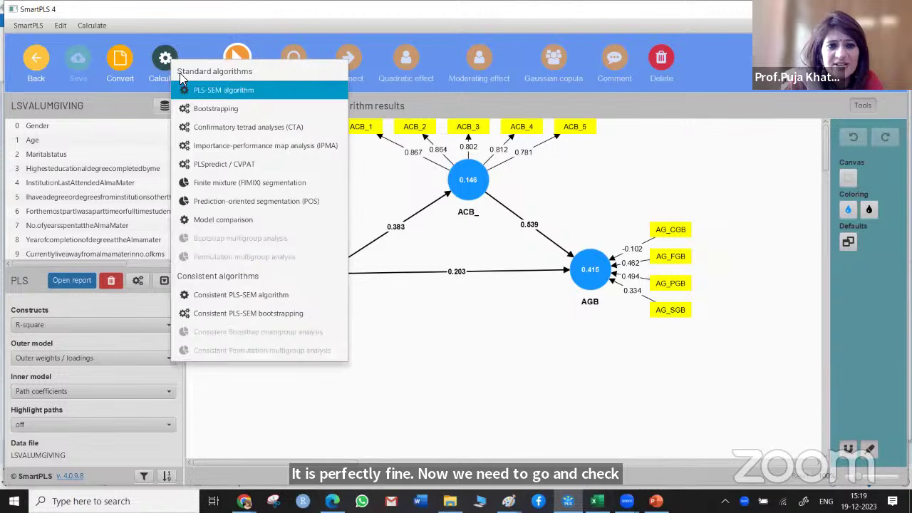
left_click(193, 110)
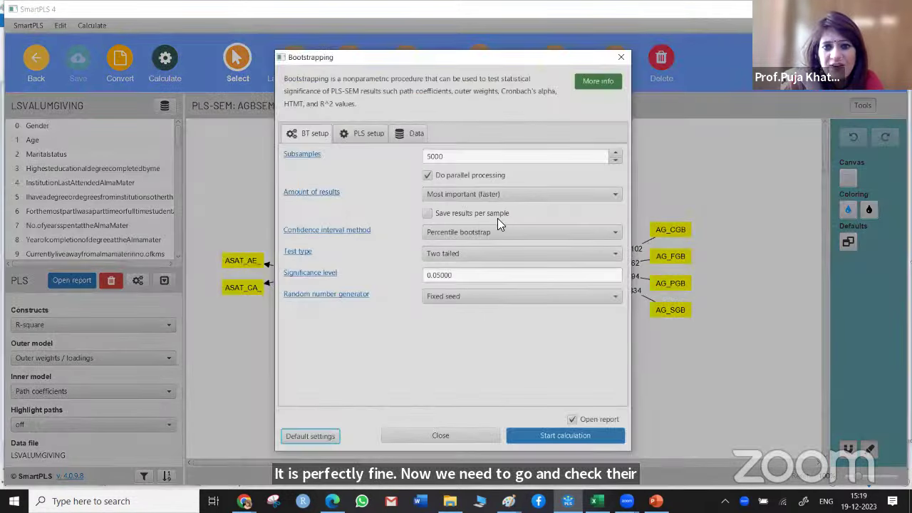
left_click(444, 156)
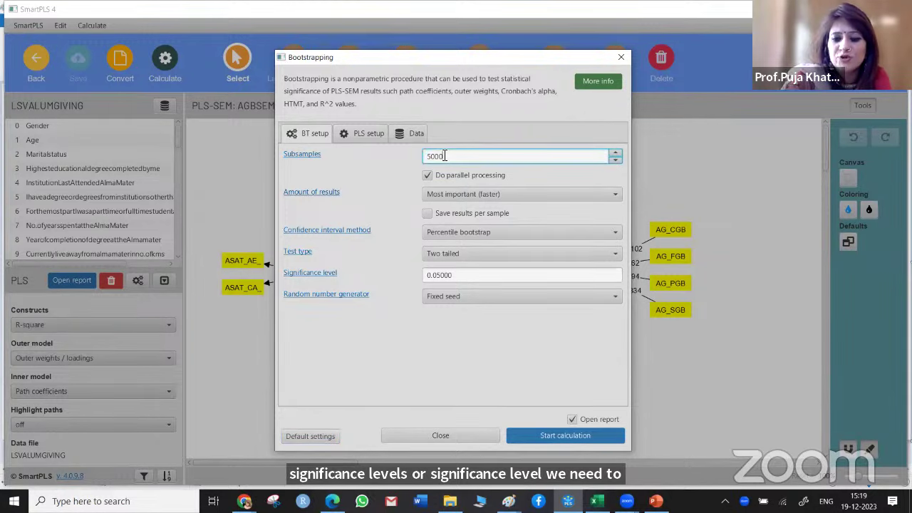
key("BackSpace")
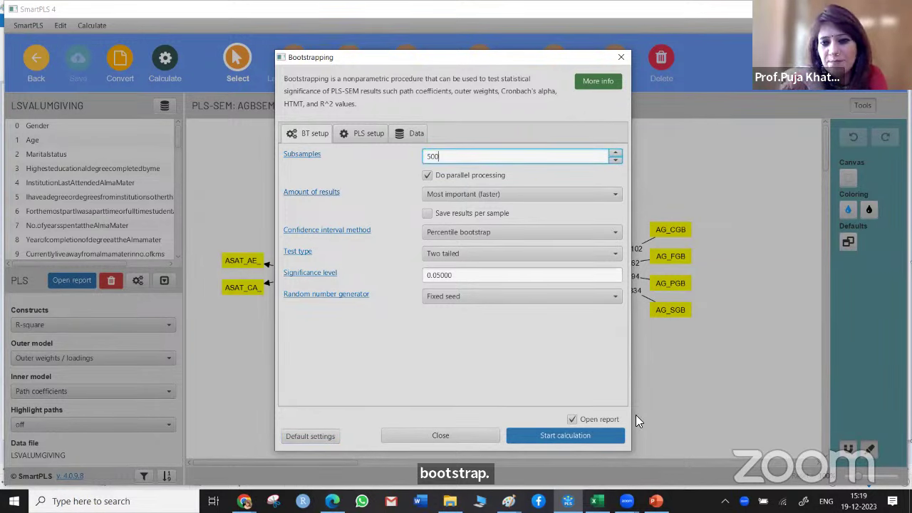
key("Return")
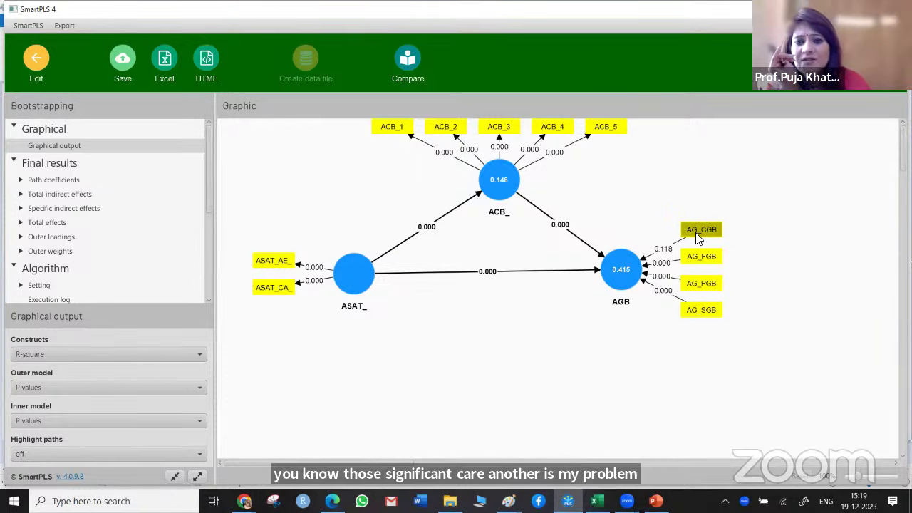
Consult the formative decision tree in Paint for a non-significant outer weight and return to the bootstrapping report in SmartPLS.
key("alt+Tab")
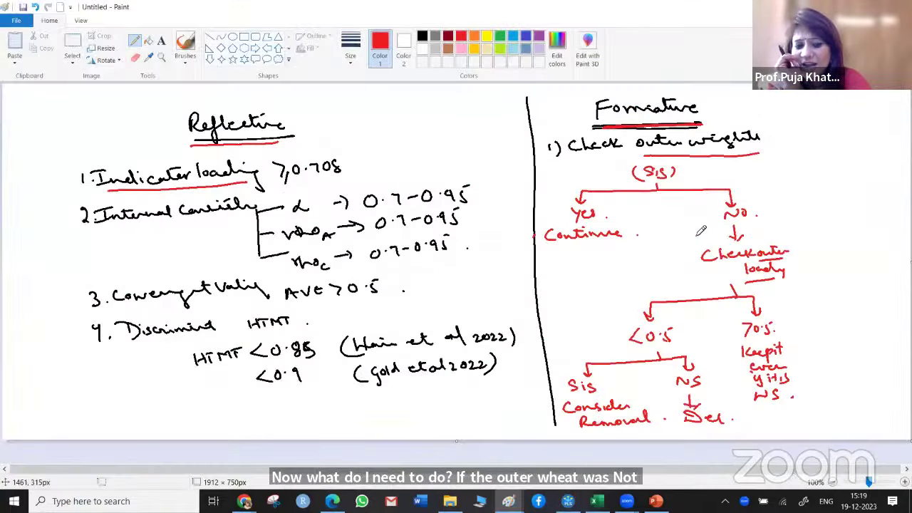
key("alt+Tab")
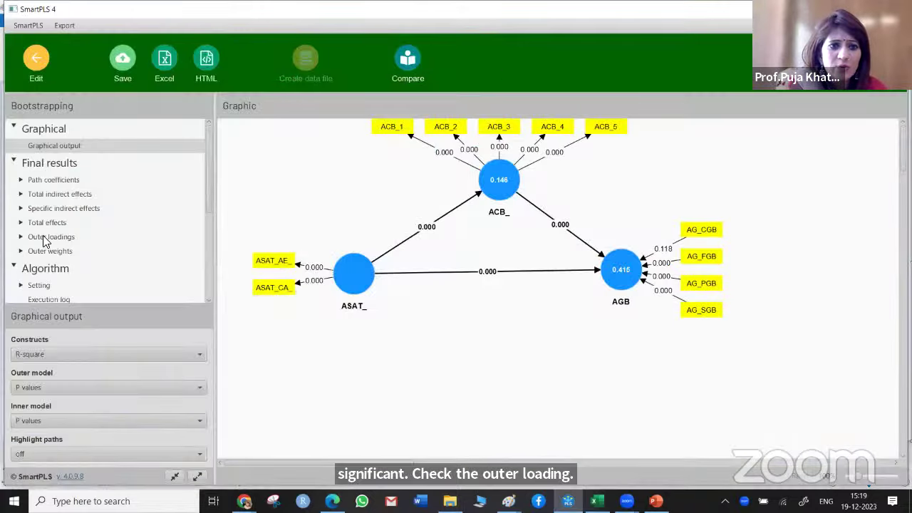
Examine the outer loadings and their p values for the AGB indicators in the bootstrapping report.
left_click(45, 239)
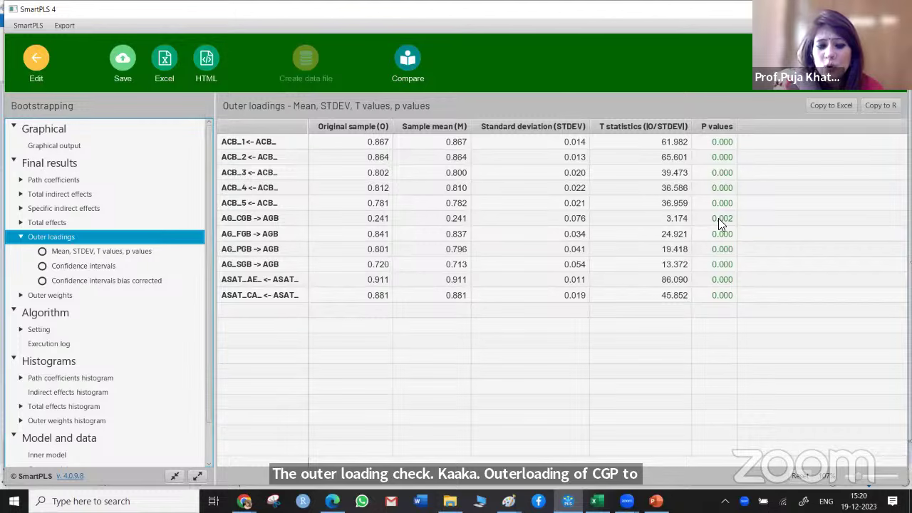
key("alt+Tab")
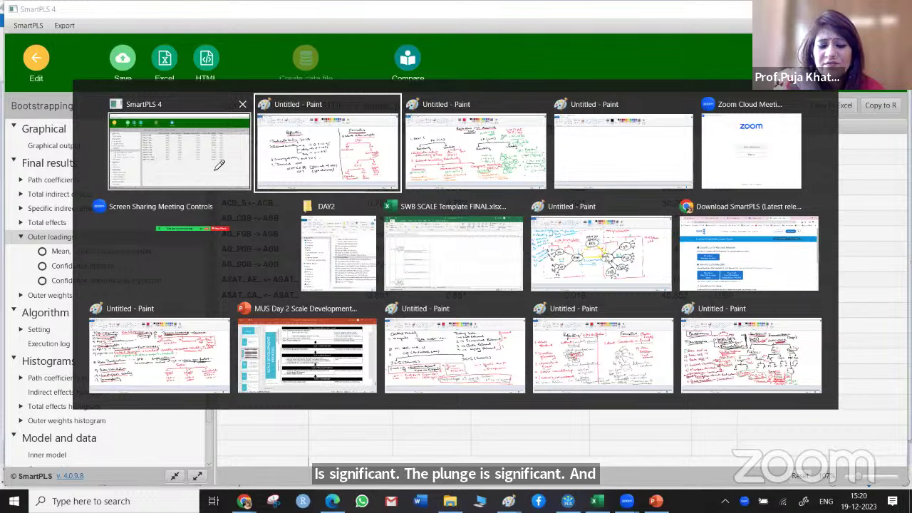
key("alt+Tab")
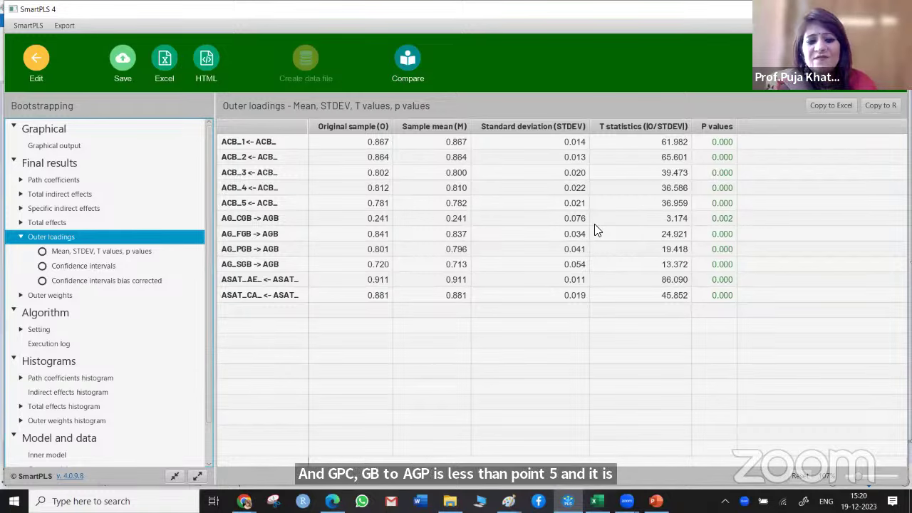
Switch to the Paint notes, underline "Check outer weights" and add "2) Check outer VIF at LOC" under Formative, striking out the extra line below it.
key("alt+Tab")
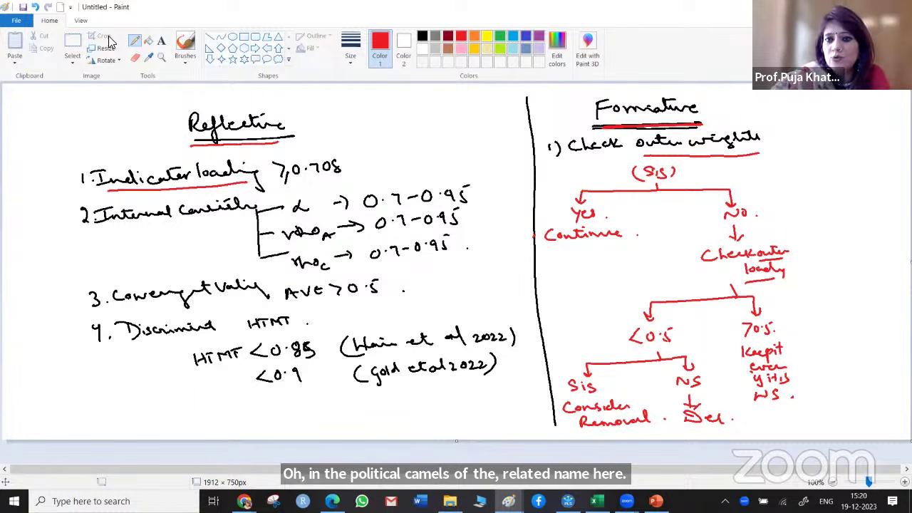
left_click_drag(780, 128, 791, 139)
mouse_move(551, 140)
left_mouse_down()
mouse_move(757, 144)
mouse_move(802, 138)
left_mouse_up()
mouse_move(814, 125)
left_mouse_down()
mouse_move(820, 137)
mouse_move(881, 133)
mouse_move(874, 130)
mouse_move(882, 121)
left_mouse_up()
mouse_move(831, 138)
left_mouse_down()
mouse_move(842, 150)
mouse_move(878, 141)
mouse_move(899, 148)
left_mouse_up()
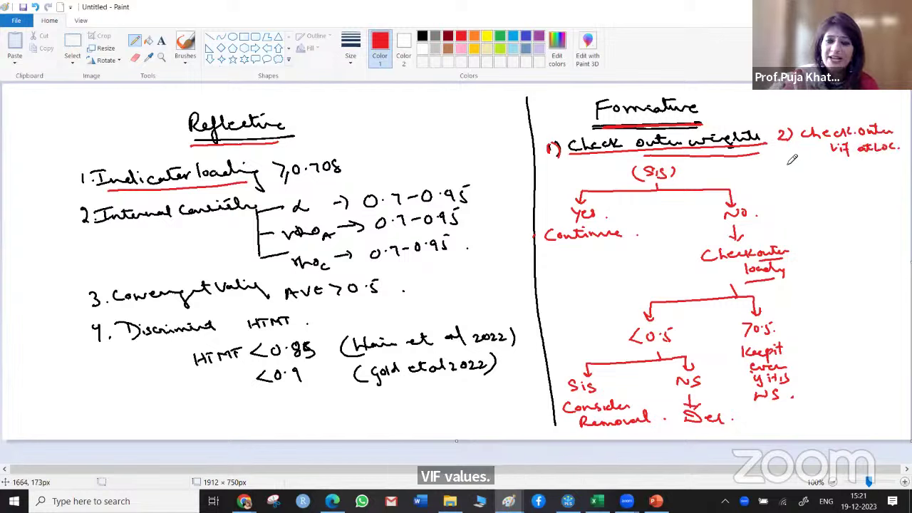
left_click_drag(794, 165, 889, 162)
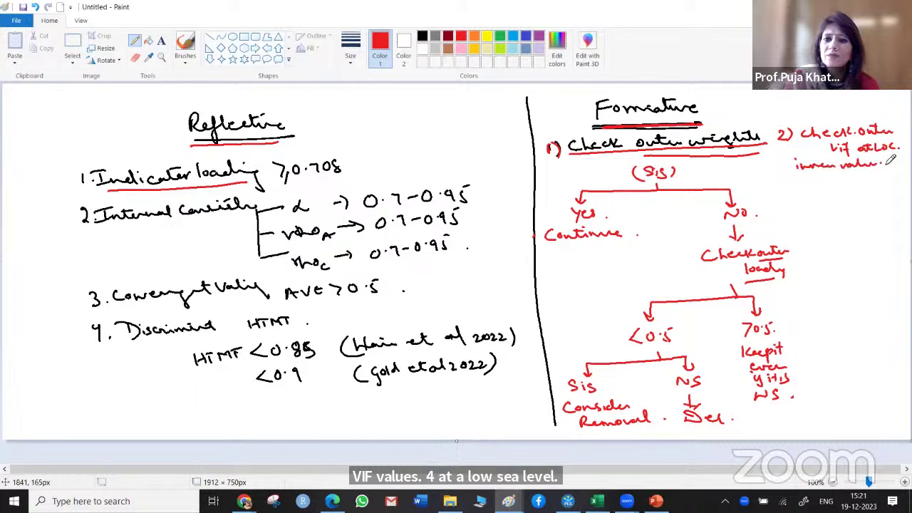
left_click_drag(797, 164, 838, 164)
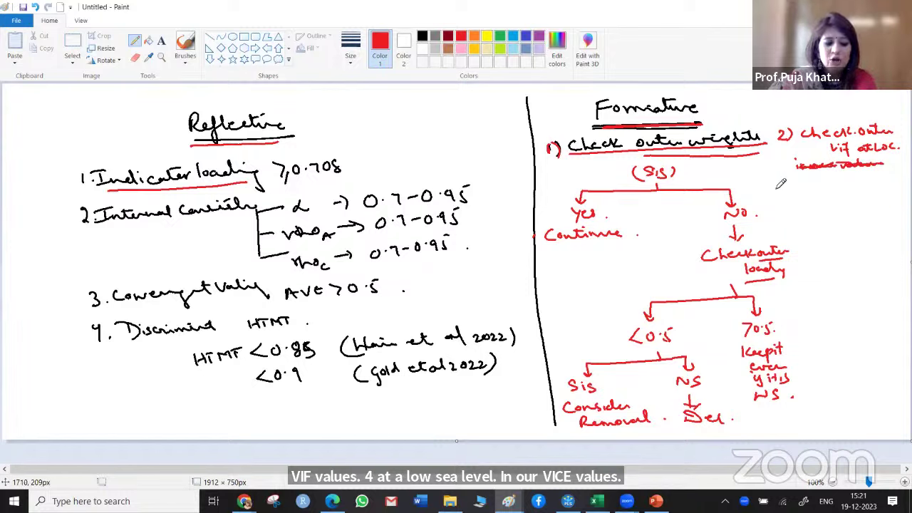
Draw the VIF decision branches in red: "VIF < 0.5" leading to continue, and "≥ 0.5" leading to collinearity and reconsidering the formative model.
mouse_move(776, 182)
left_mouse_down()
mouse_move(800, 194)
mouse_move(832, 183)
mouse_move(805, 221)
left_mouse_up()
mouse_move(800, 212)
left_mouse_down()
mouse_move(858, 173)
mouse_move(827, 175)
mouse_move(800, 234)
mouse_move(848, 225)
left_mouse_up()
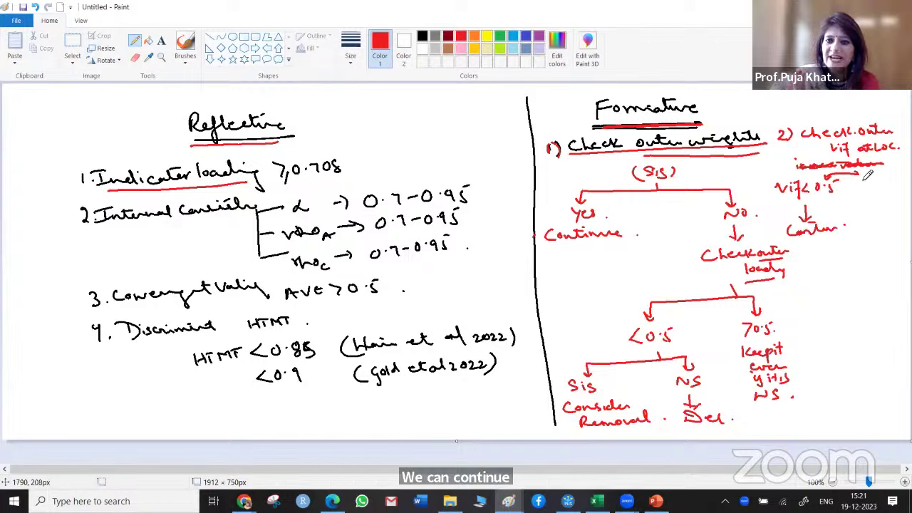
mouse_move(876, 173)
left_mouse_down()
mouse_move(869, 187)
mouse_move(905, 193)
mouse_move(870, 244)
mouse_move(893, 244)
mouse_move(903, 257)
left_mouse_up()
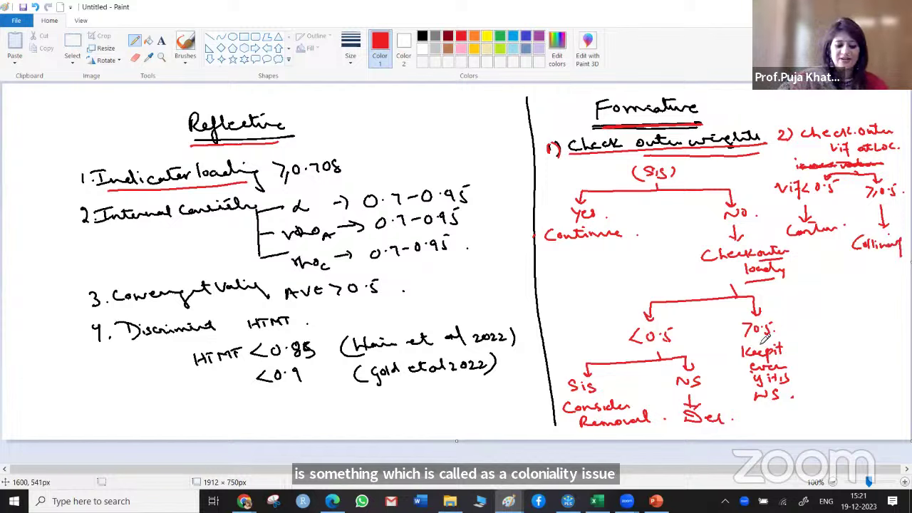
mouse_move(878, 255)
left_mouse_down()
mouse_move(878, 280)
mouse_move(853, 289)
mouse_move(876, 299)
mouse_move(910, 291)
left_mouse_up()
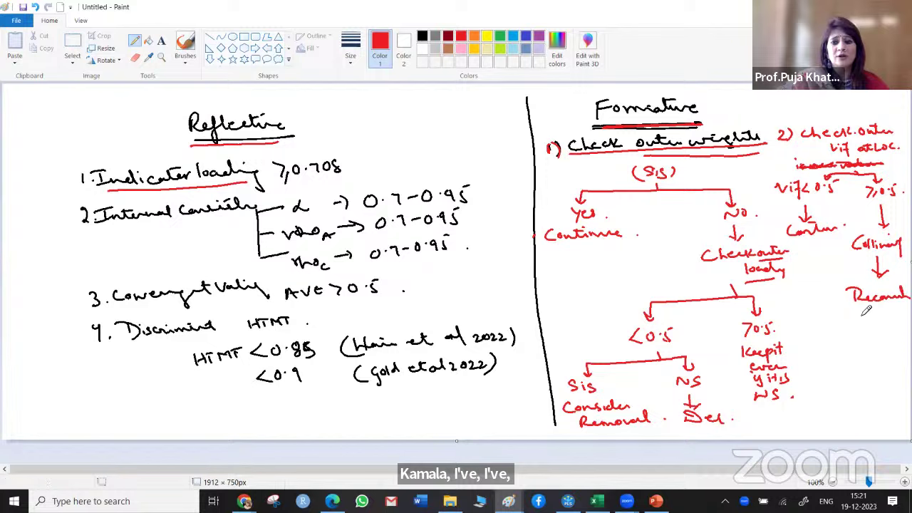
mouse_move(846, 318)
left_mouse_down()
mouse_move(860, 326)
mouse_move(899, 321)
mouse_move(885, 313)
left_mouse_up()
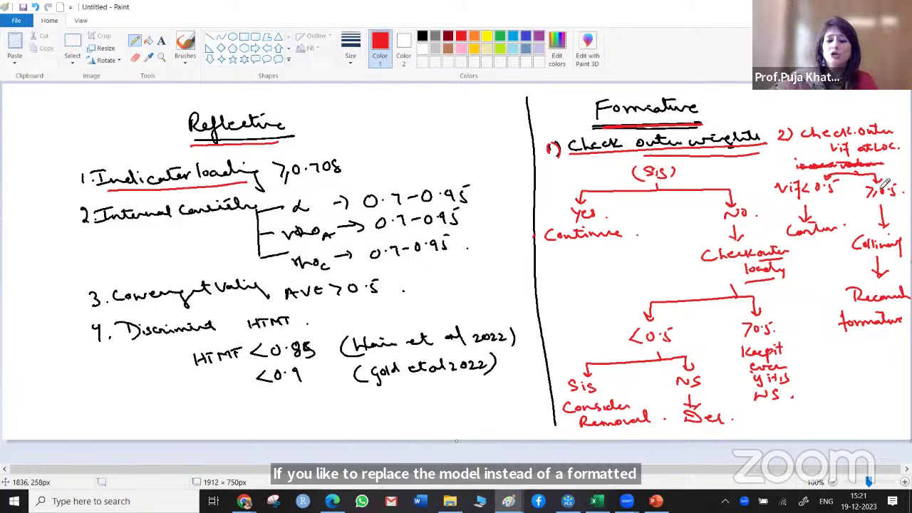
left_click_drag(790, 198, 898, 197)
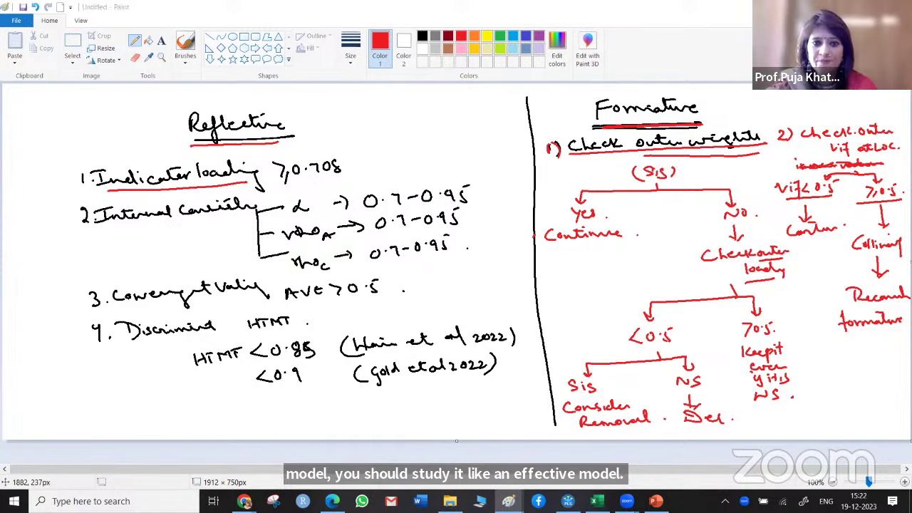
Switch to SmartPLS, leave the bootstrapping report and run the PLS-SEM algorithm on the AGBSEM model.
key("alt+Tab")
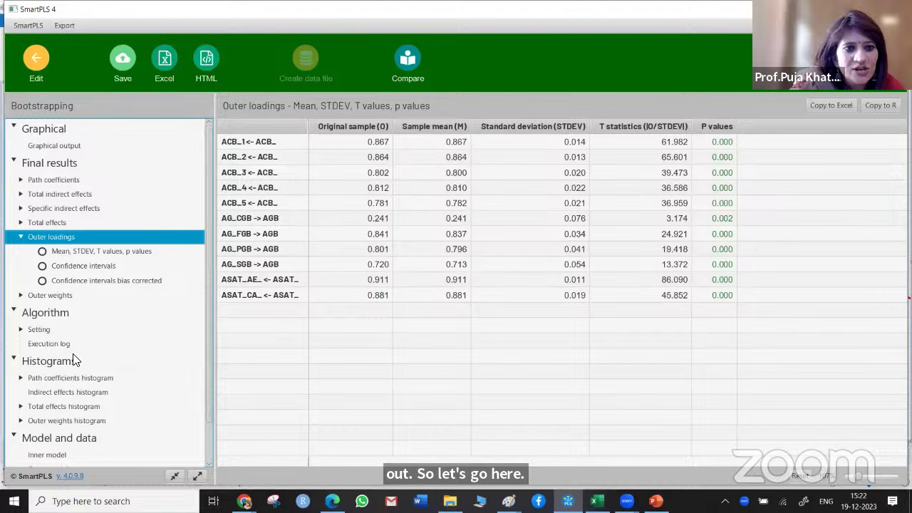
scroll(76, 356, "down", 1)
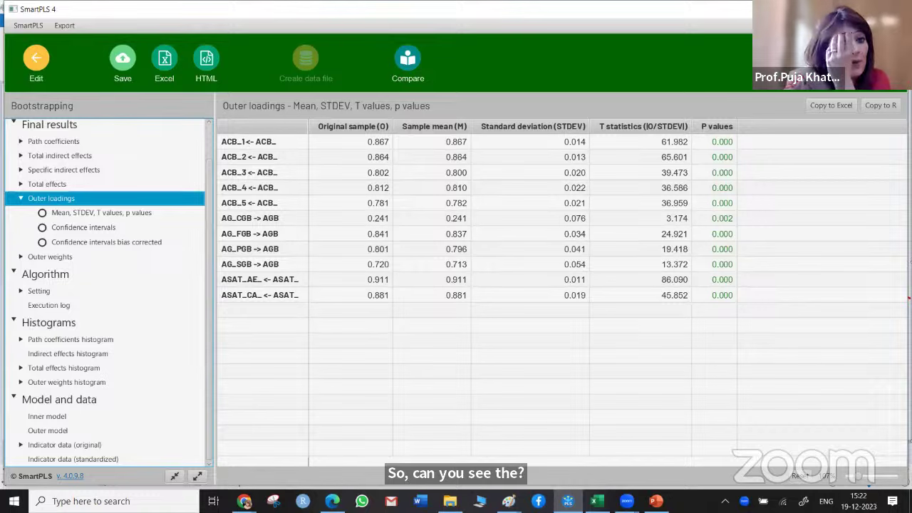
left_click(36, 69)
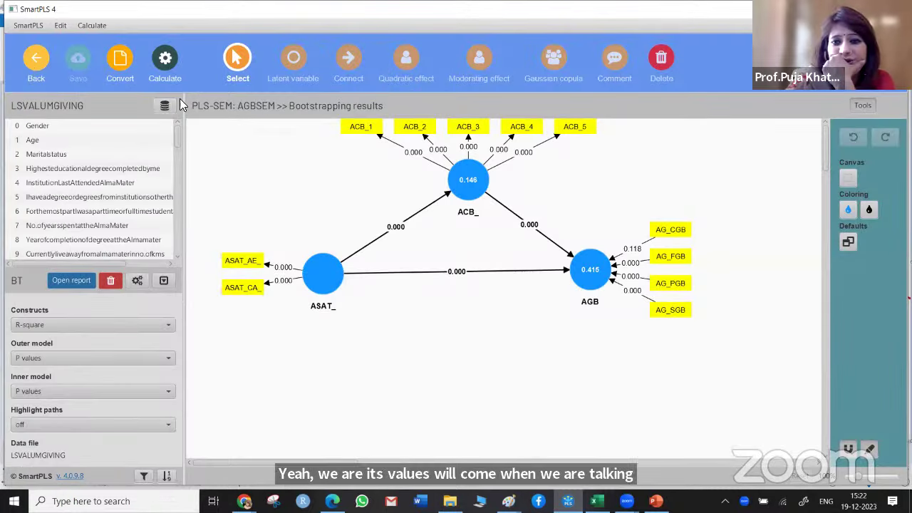
left_click(166, 63)
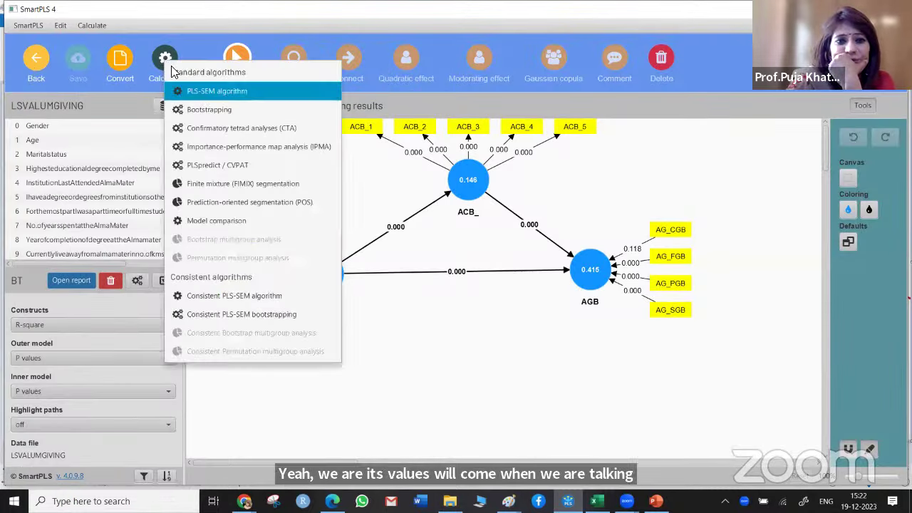
left_click(204, 93)
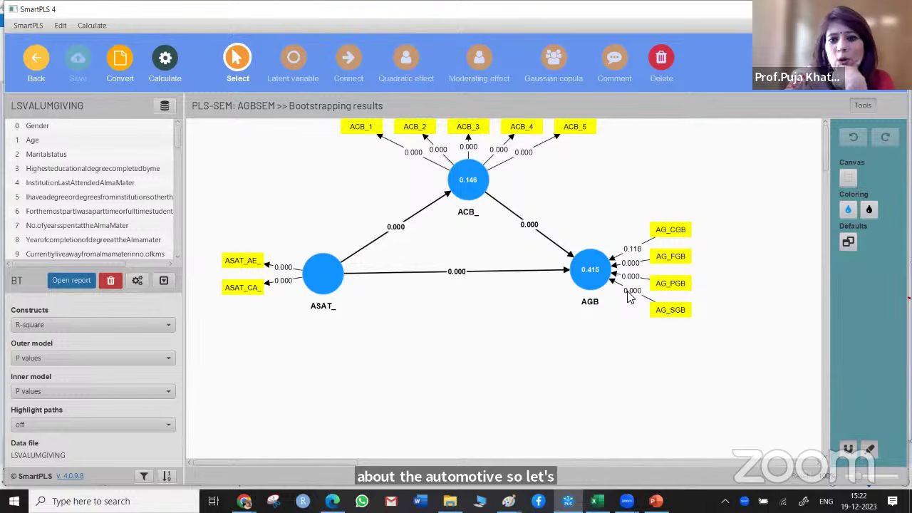
left_click(569, 435)
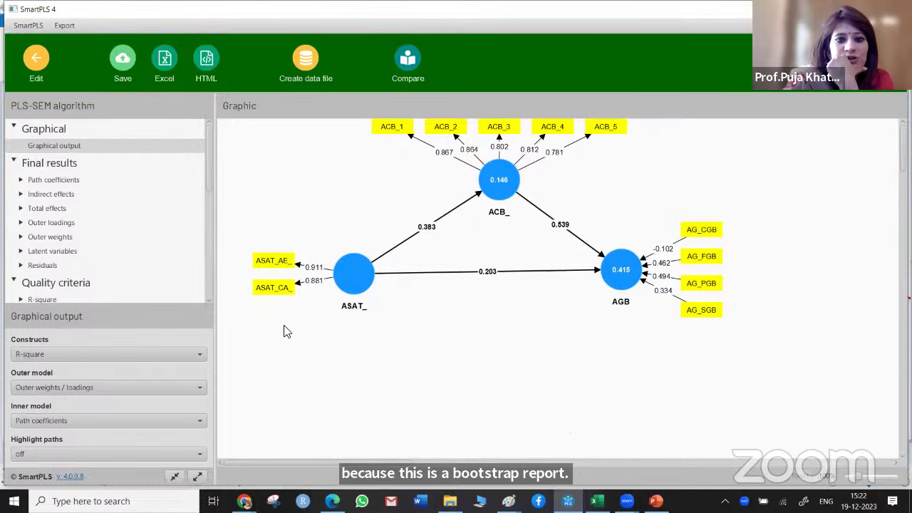
Examine the outer model collinearity statistics (VIF) in the PLS-SEM algorithm report.
scroll(91, 246, "down", 3)
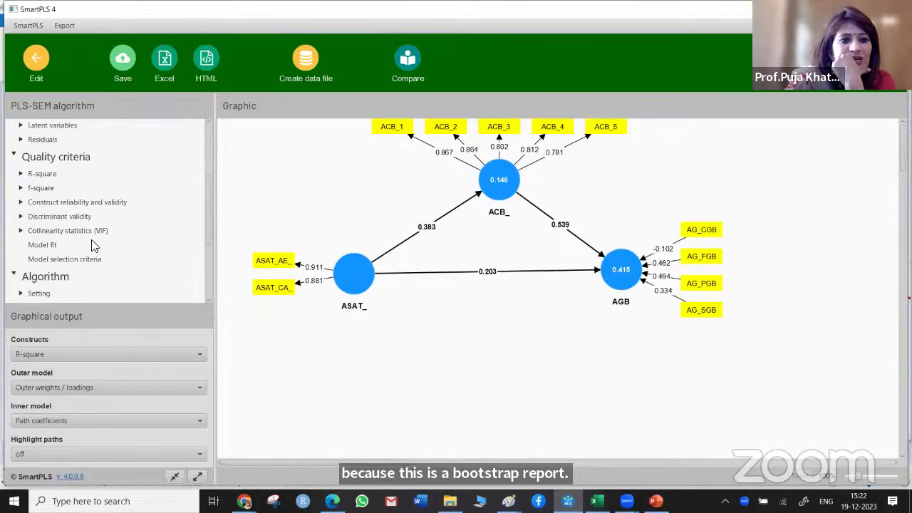
scroll(91, 246, "down", 3)
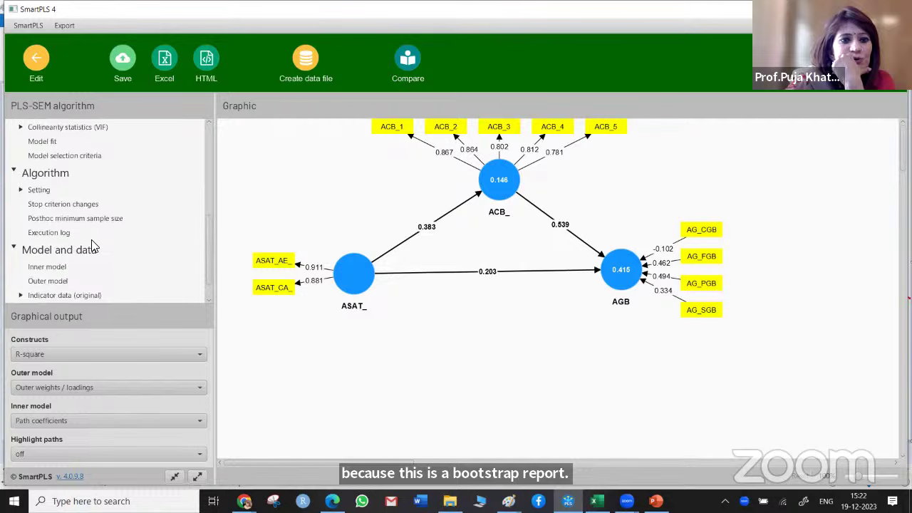
scroll(92, 246, "down", 1)
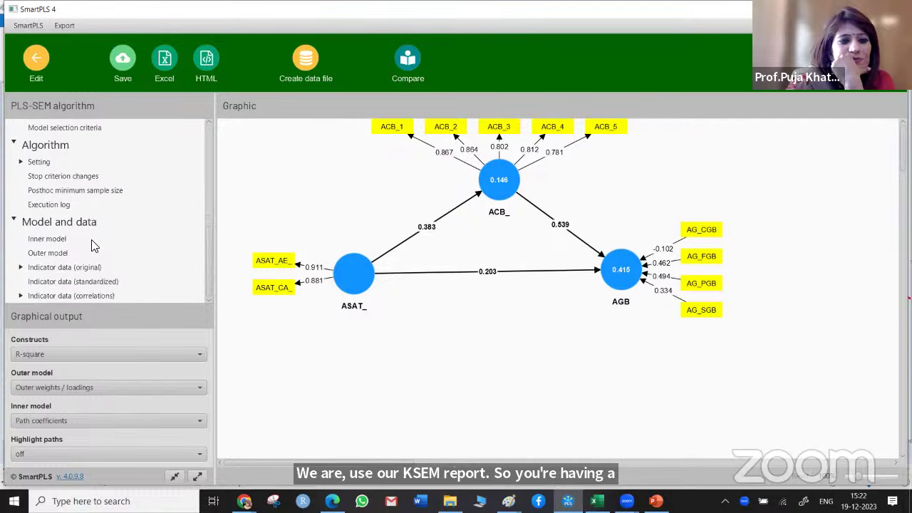
scroll(91, 246, "up", 4)
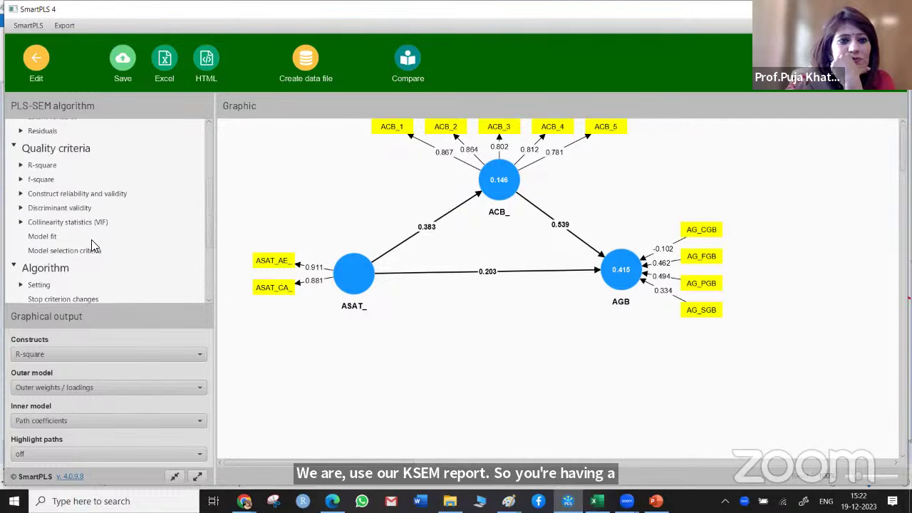
scroll(92, 243, "up", 1)
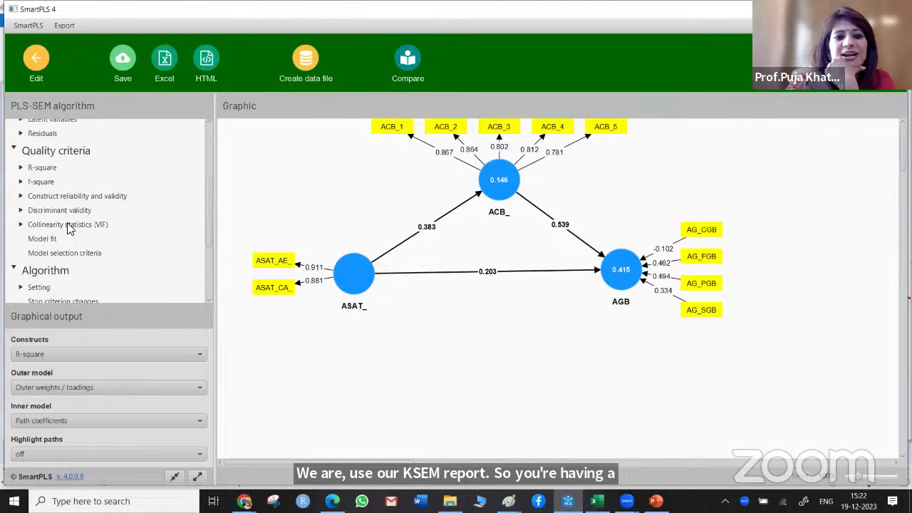
left_click(69, 226)
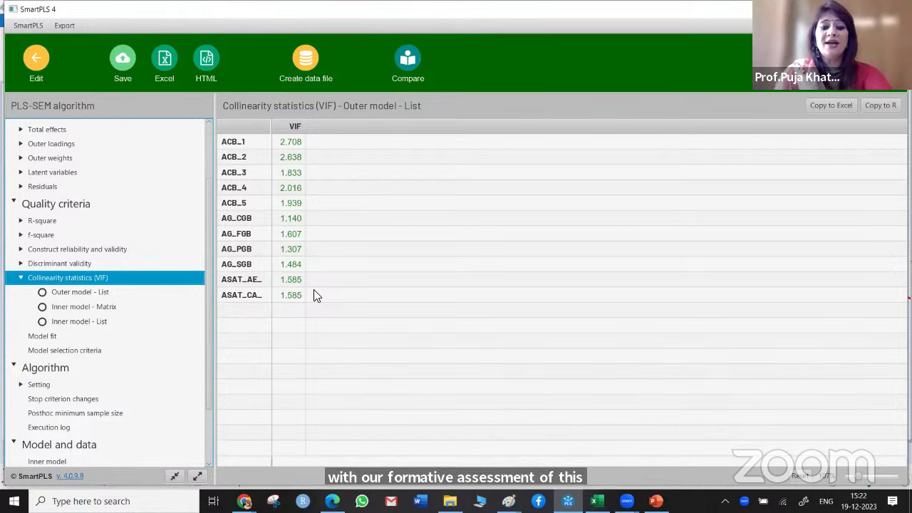
Switch to the Paint notes, add "3) Redundancy Analysis" under Formative, underline it and start the note "Co" beneath it.
key("alt+Tab")
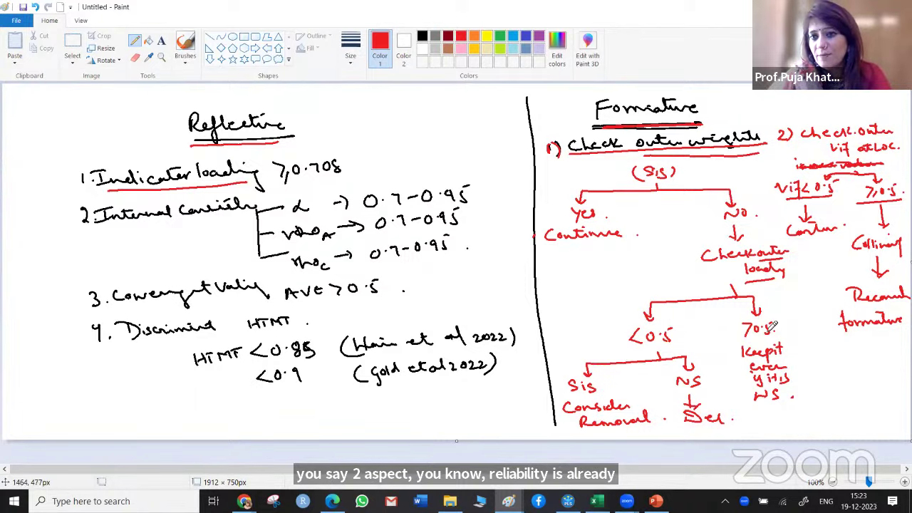
mouse_move(794, 341)
left_mouse_down()
mouse_move(806, 352)
mouse_move(880, 346)
mouse_move(884, 331)
left_mouse_up()
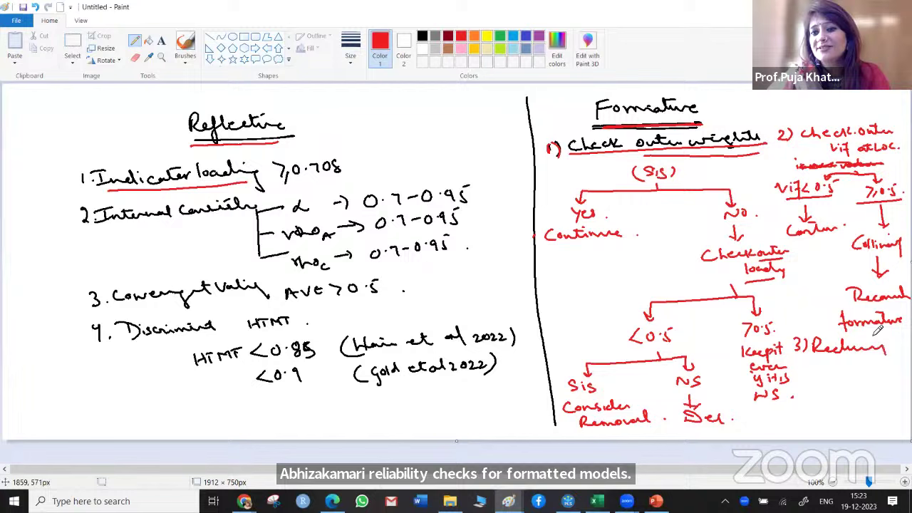
mouse_move(838, 369)
left_mouse_down()
mouse_move(890, 373)
mouse_move(889, 352)
left_mouse_up()
left_click_drag(819, 352, 877, 352)
left_click_drag(831, 381, 902, 379)
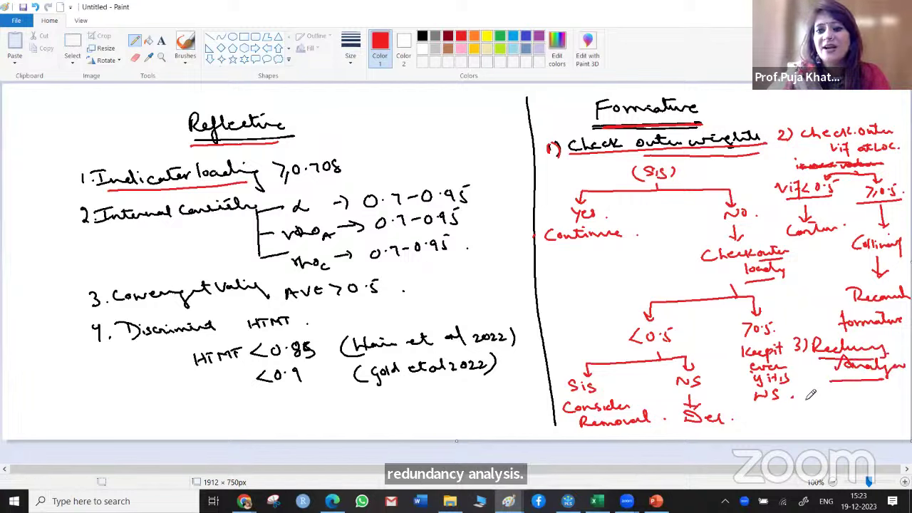
mouse_move(823, 392)
left_mouse_down()
mouse_move(824, 403)
mouse_move(833, 397)
left_mouse_up()
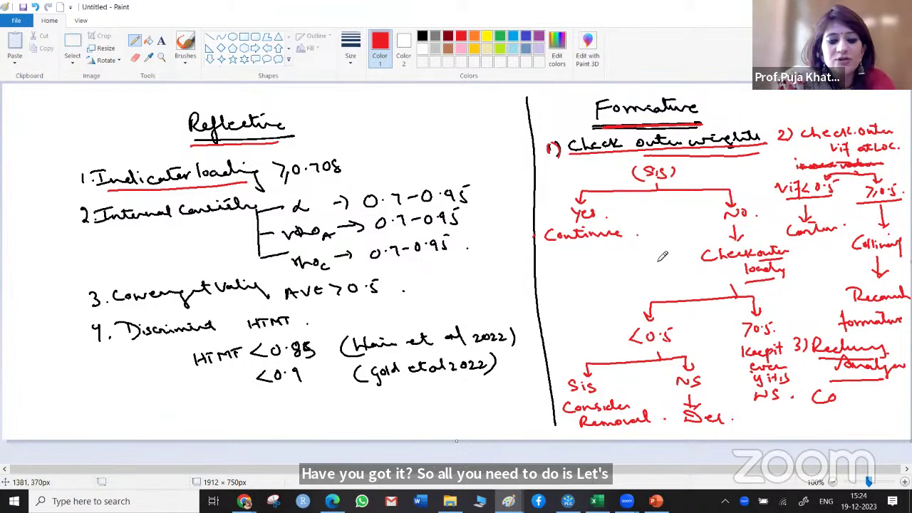
Switch to SmartPLS, return to the AGBSEM model and look through the indicators of the LSVALUMGIVING data file.
key("alt+Tab")
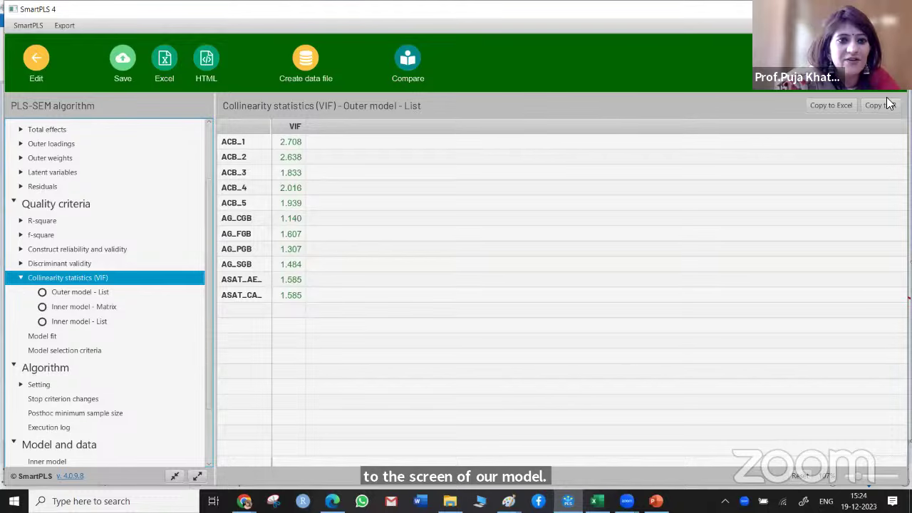
left_click(12, 84)
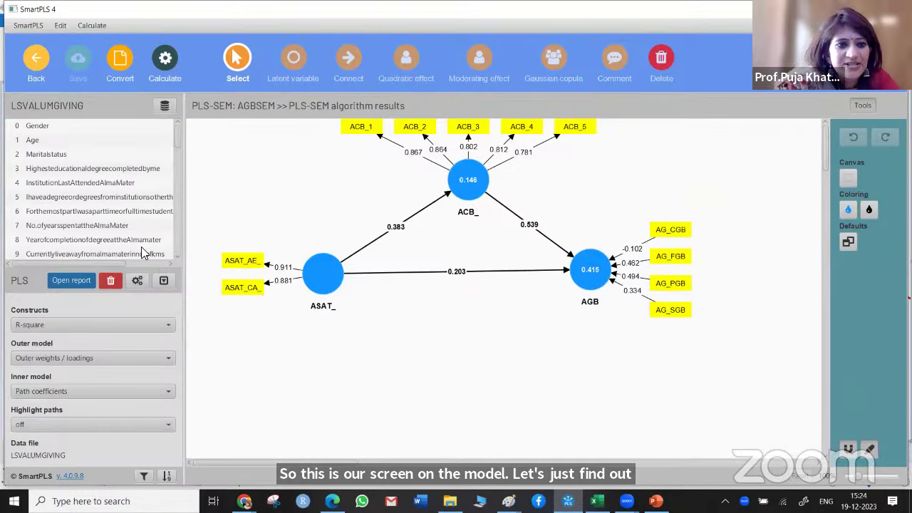
scroll(141, 251, "down", 14)
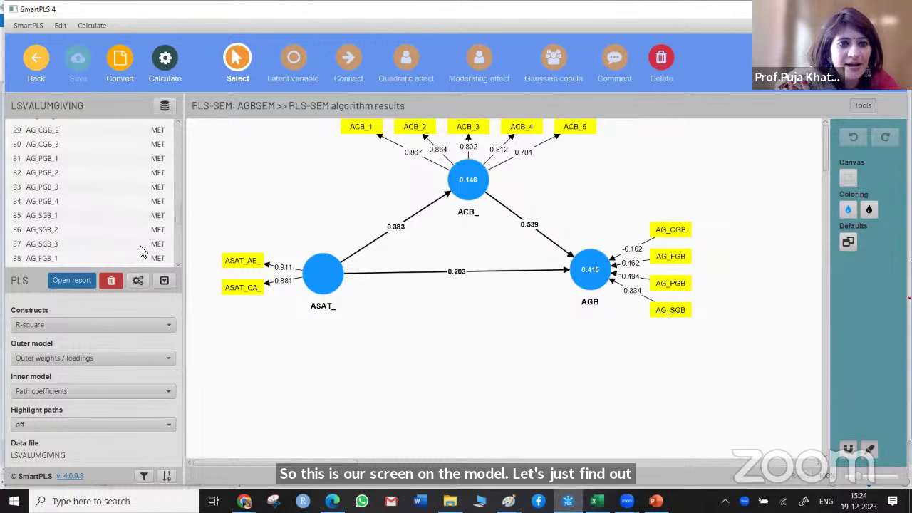
scroll(141, 251, "up", 12)
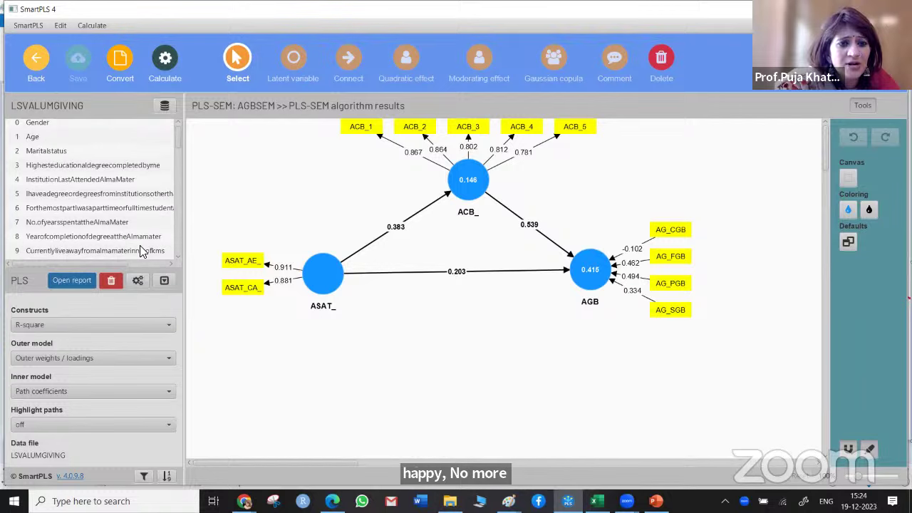
scroll(140, 251, "down", 2)
scroll(140, 250, "down", 15)
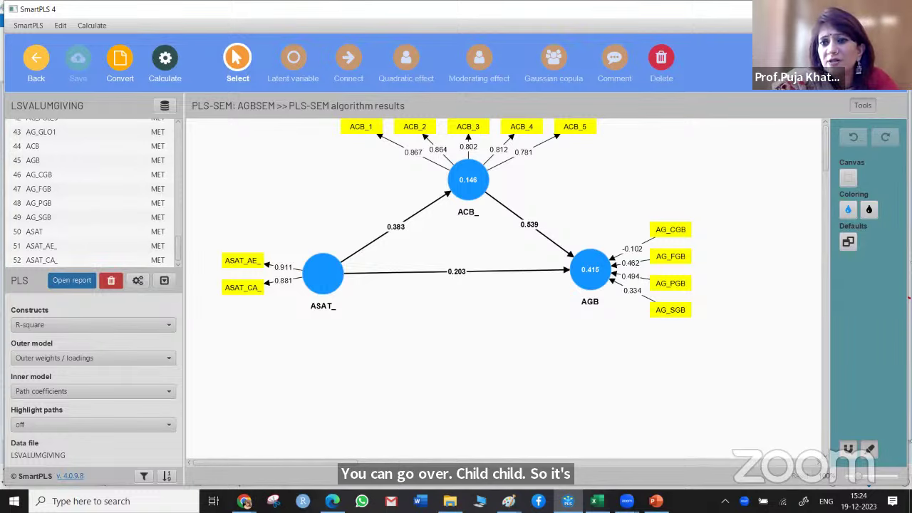
Switch to the DAY2 folder in File Explorer and open DATA SET FOR ALUM GIVING 584.csv in Excel.
key("alt+Tab")
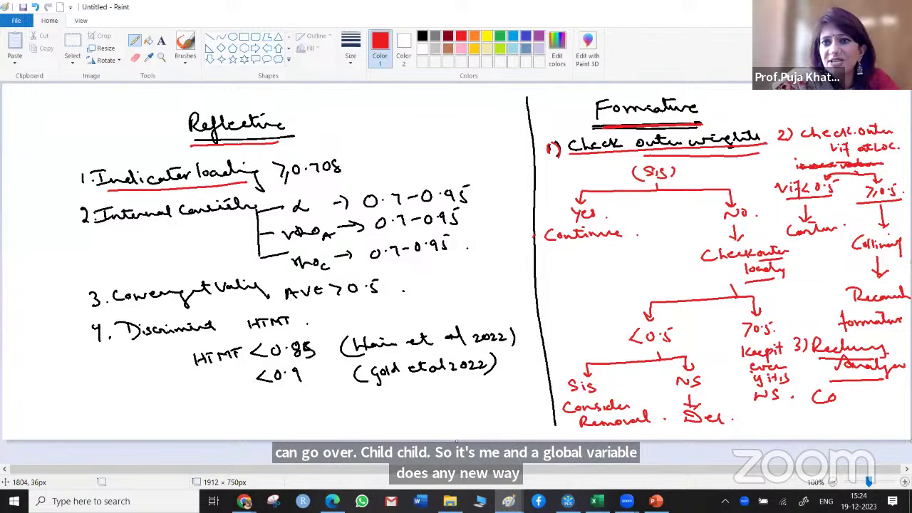
key("alt+Tab")
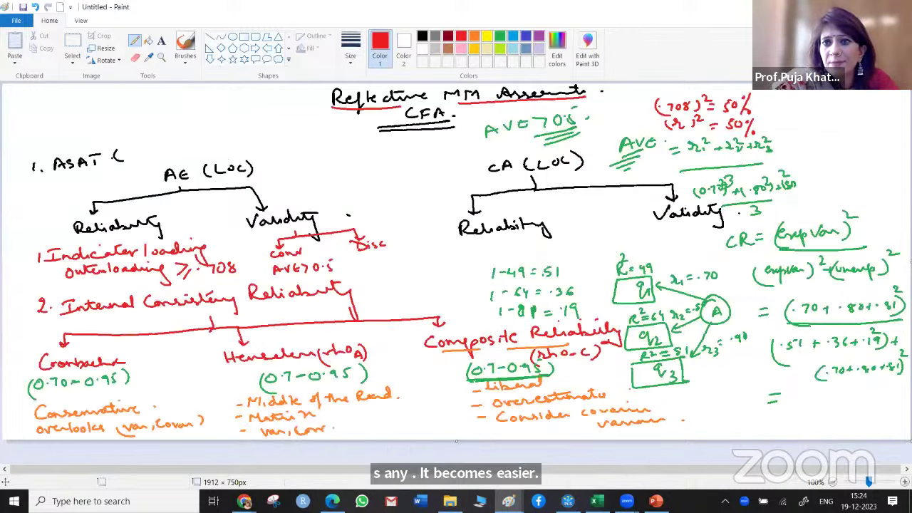
key("alt+Tab")
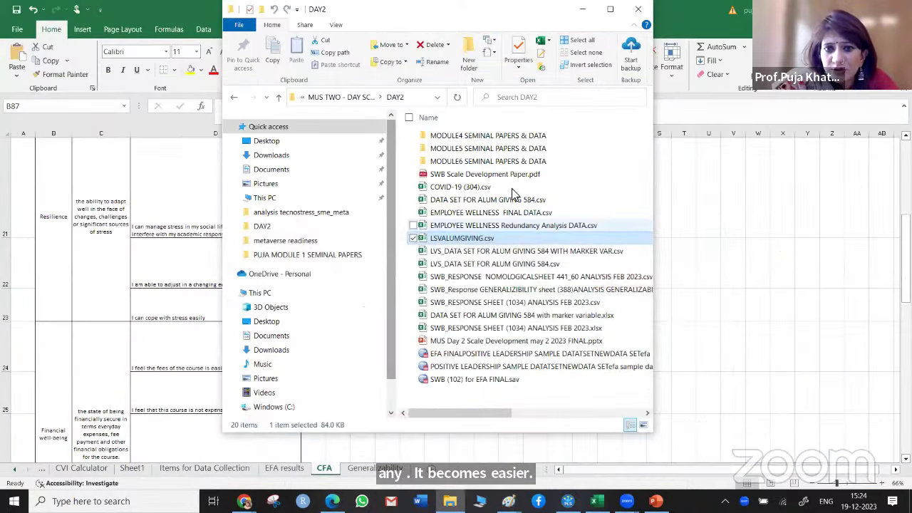
double_click(493, 201)
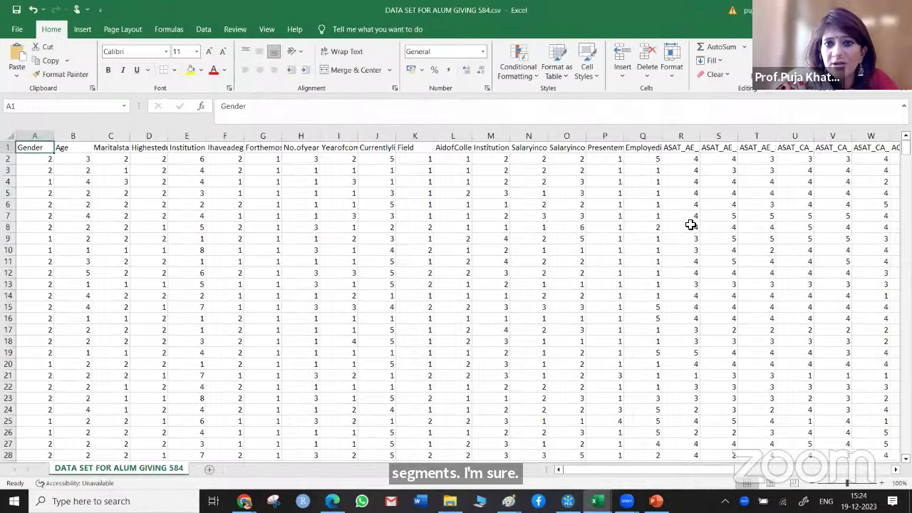
Copy the entire AG_GLO1 column of the alum giving data set, keeping the workbook open.
scroll(691, 224, "right", 4)
scroll(691, 225, "right", 7)
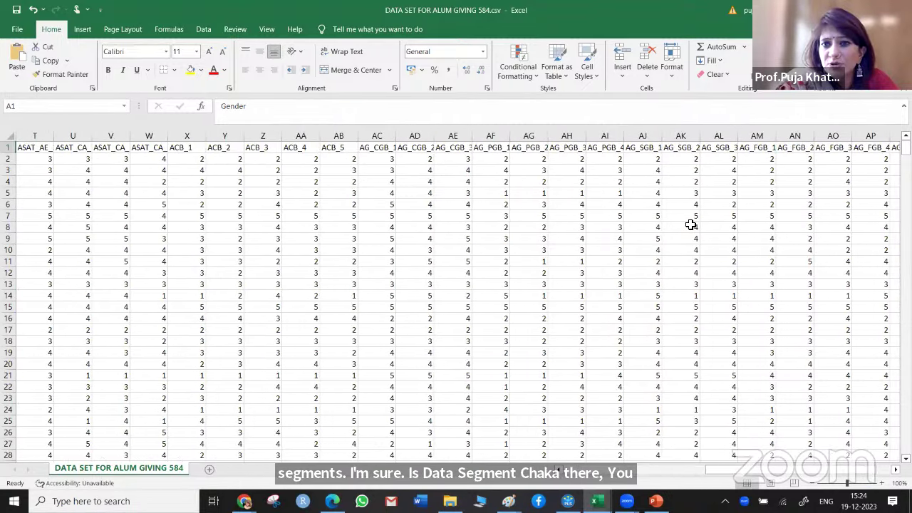
scroll(691, 225, "right", 6)
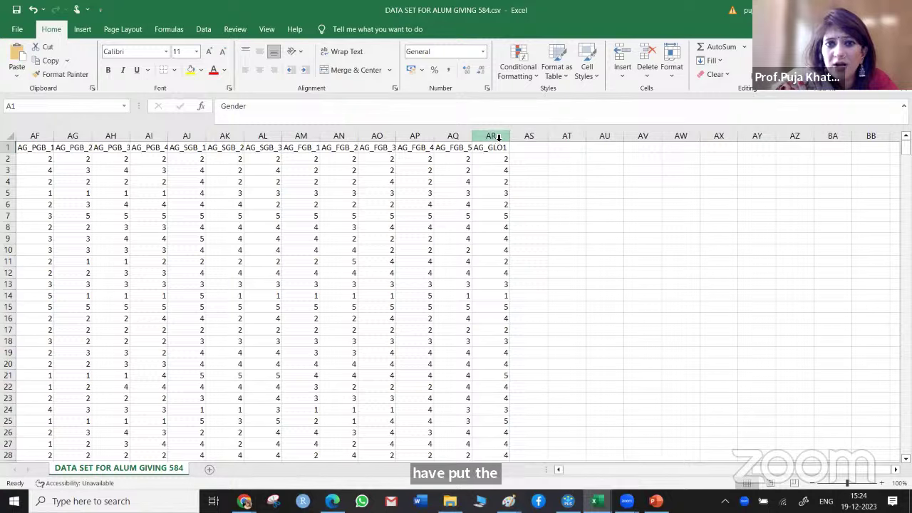
left_click(497, 139)
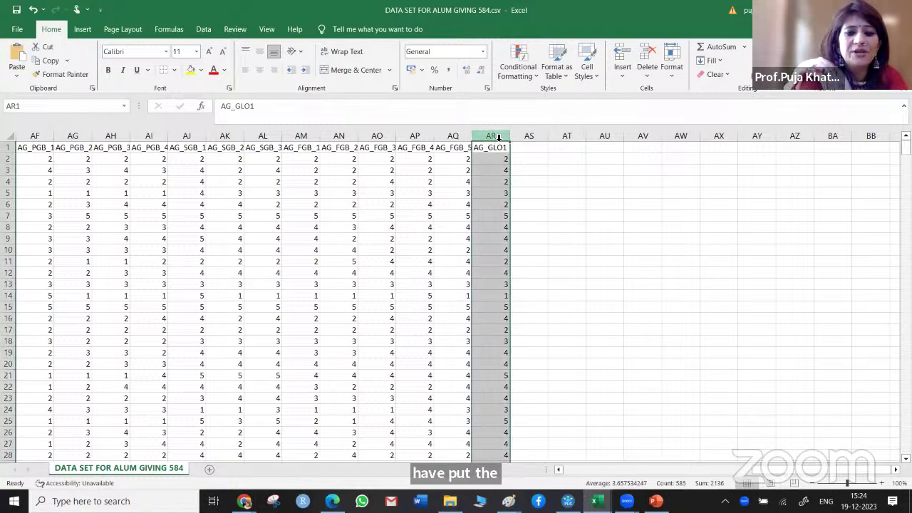
key("ctrl+c")
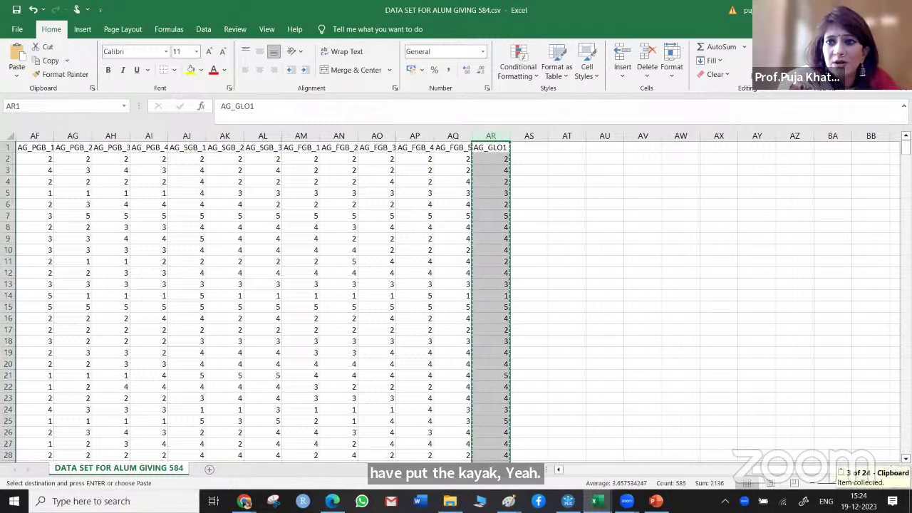
key("alt+F4")
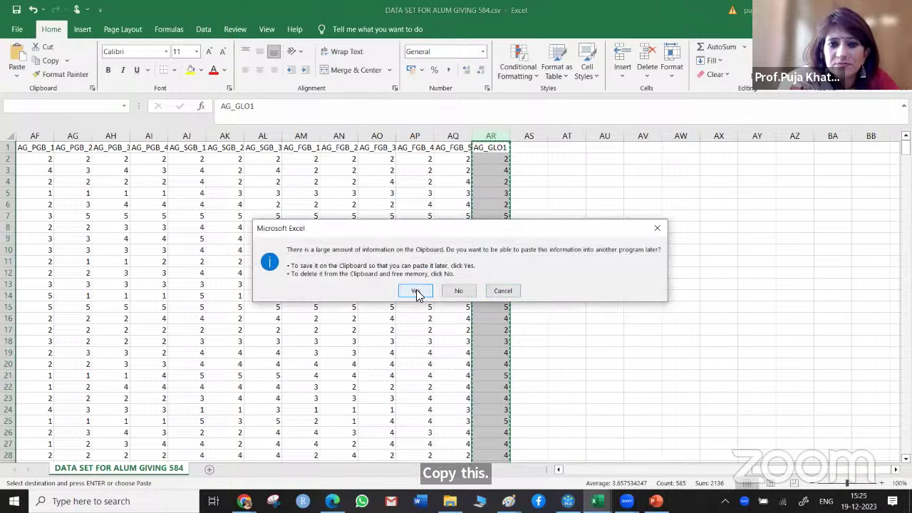
left_click(503, 291)
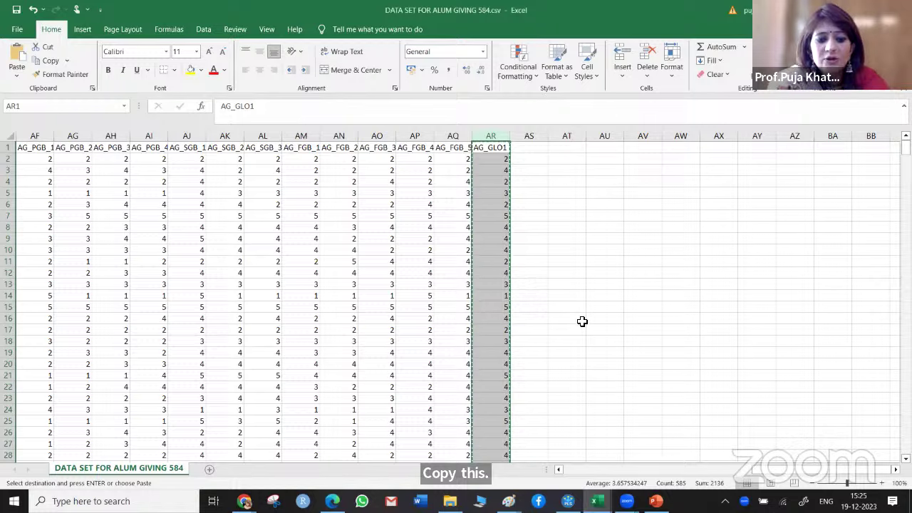
Return to the DAY2 folder in File Explorer and open LSVALUMGIVING.csv in Excel.
key("alt+Tab")
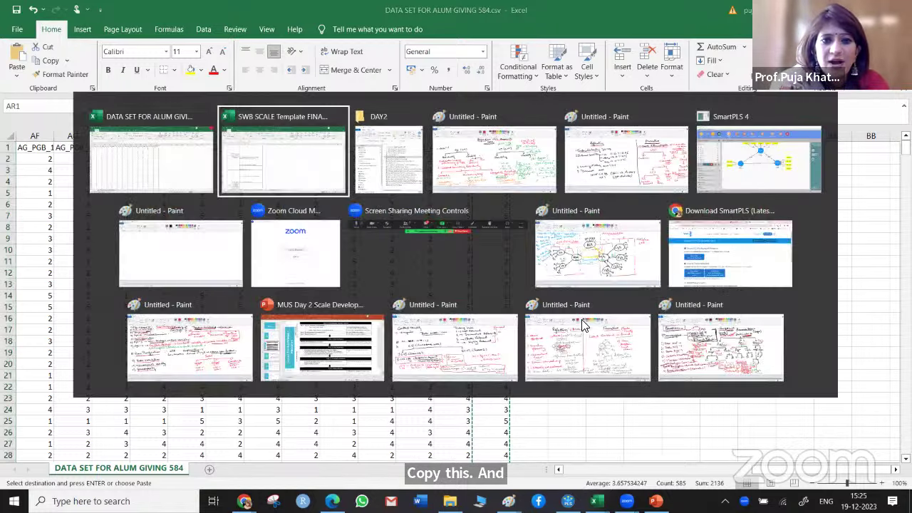
key("alt+Tab")
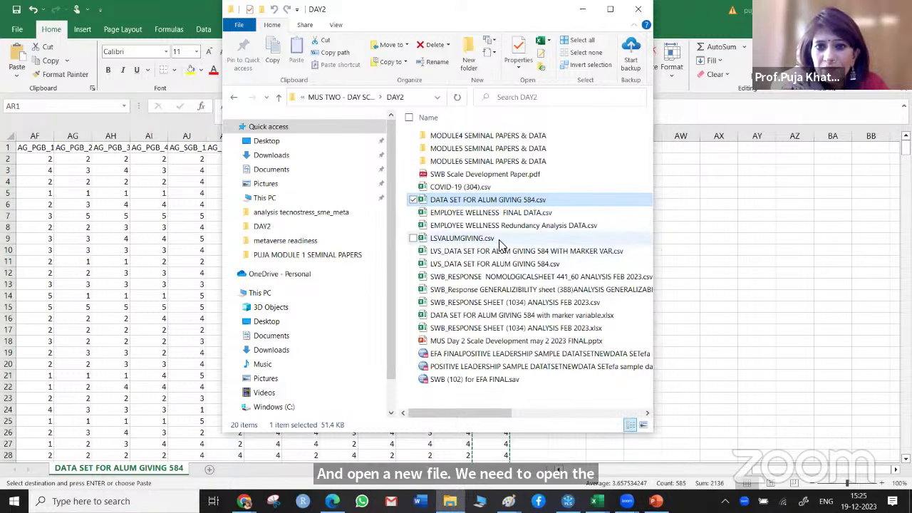
left_click(489, 242)
double_click(489, 243)
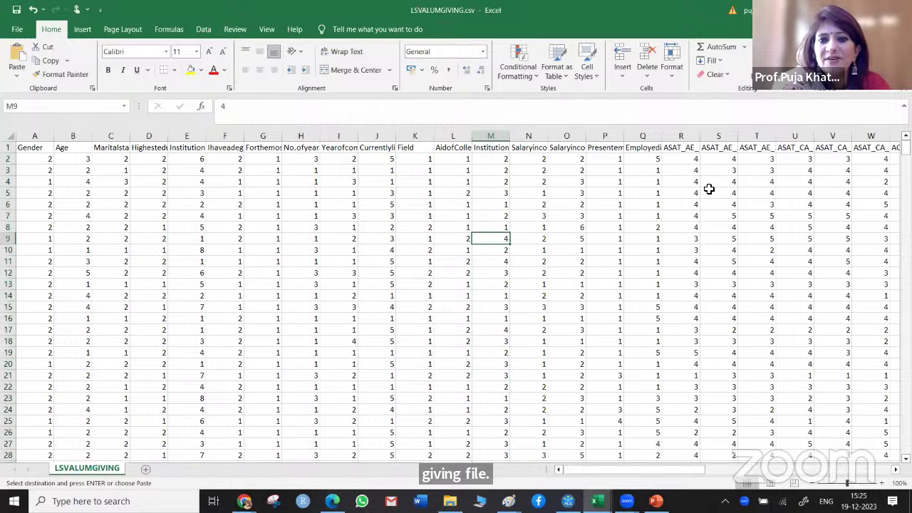
Paste the copied AG_GLO1 column into column BB after ASAT_CA_, then close LSVALUMGIVING.csv, saving it in CSV format.
scroll(709, 188, "right", 10)
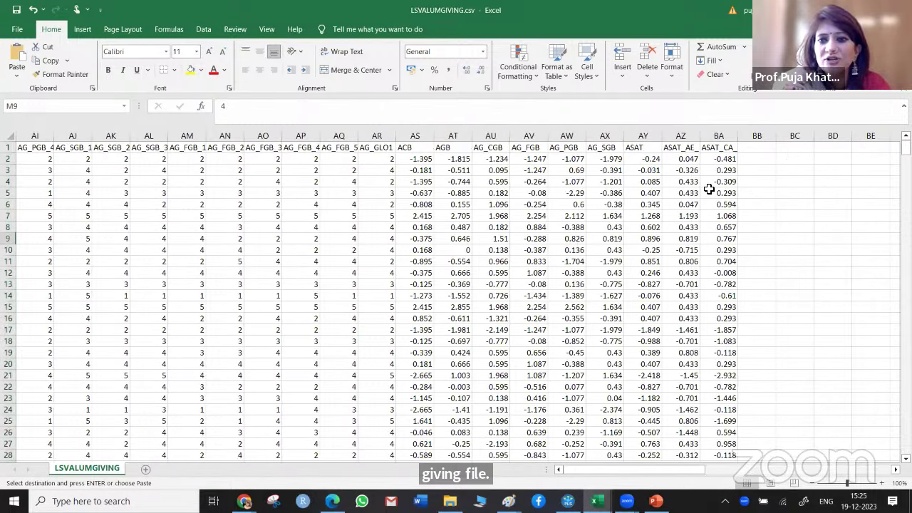
left_click(749, 147)
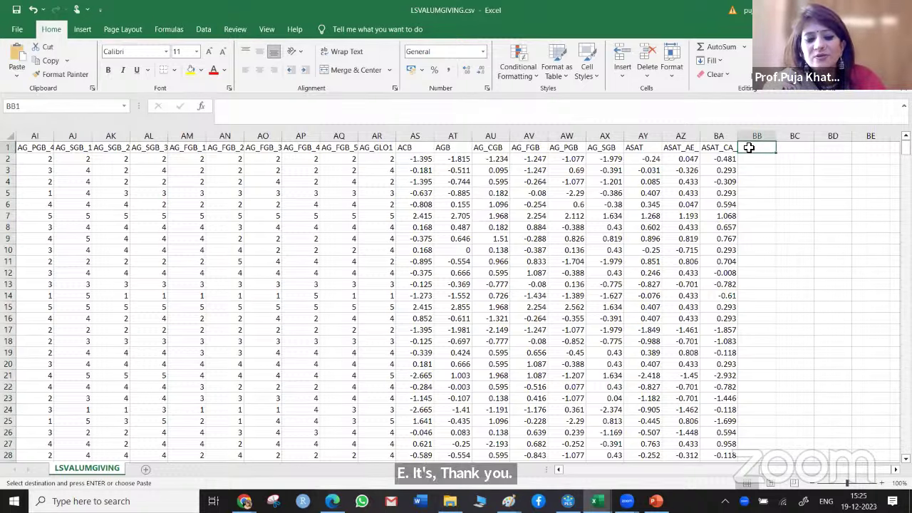
key("ctrl+v")
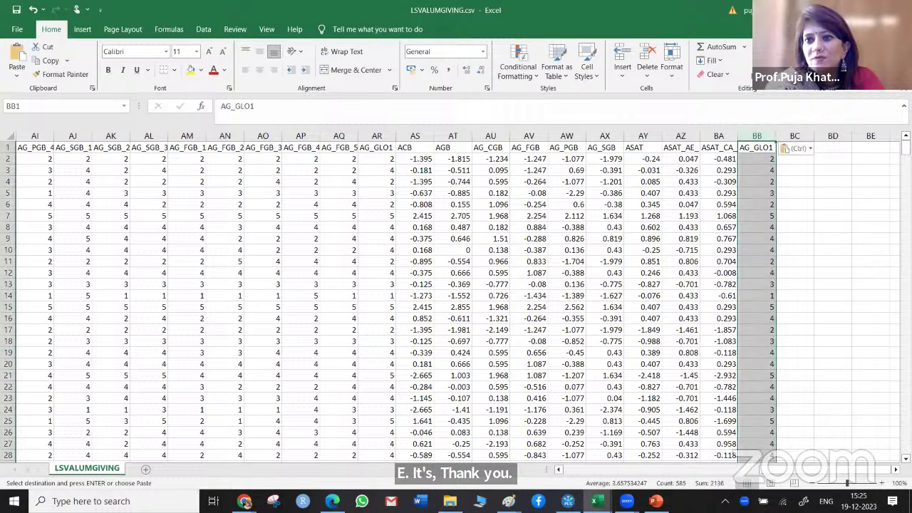
key("alt+F4")
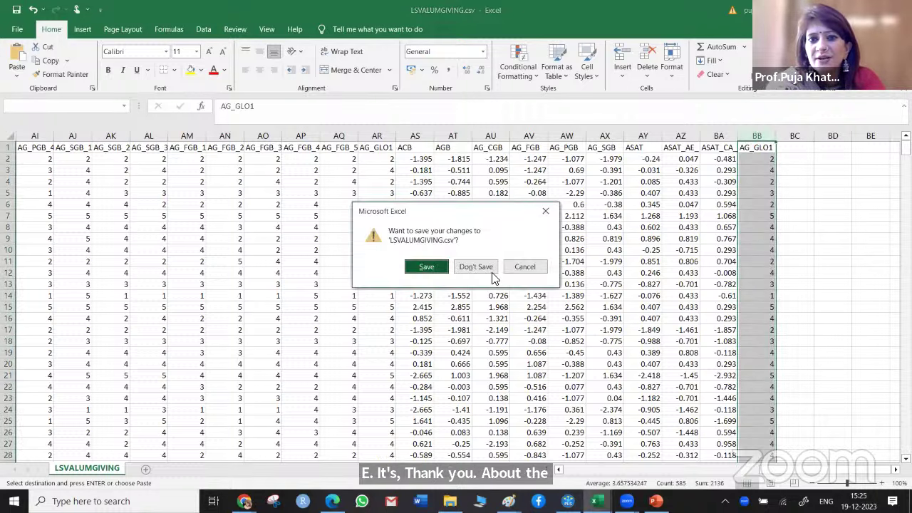
left_click(438, 270)
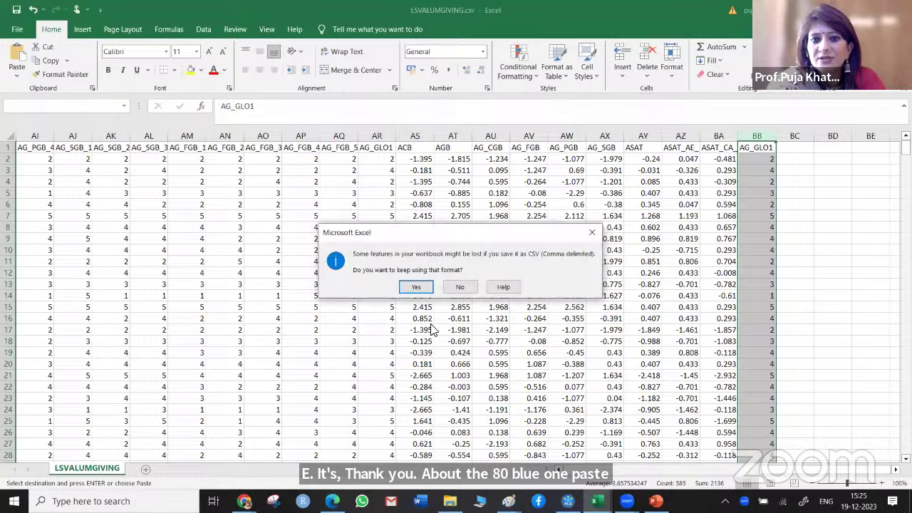
left_click(420, 288)
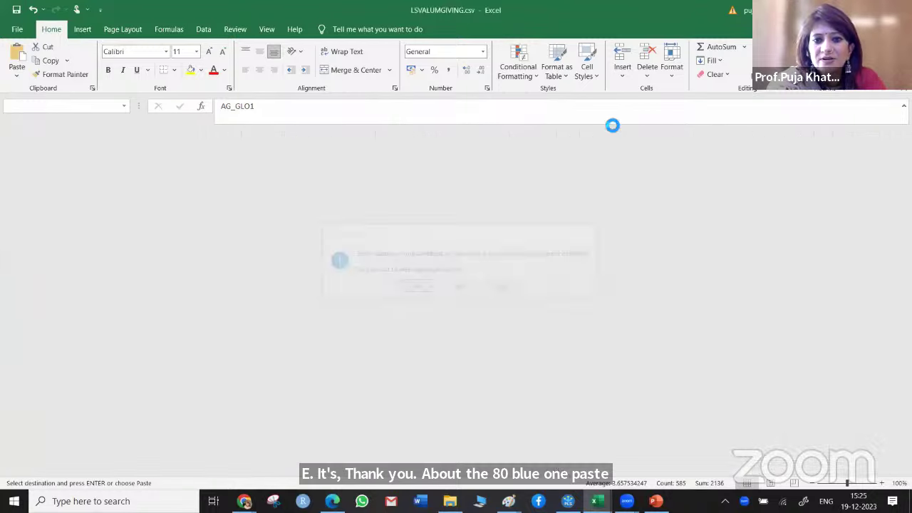
Close the remaining Excel workbooks, keeping the clipboard data and discarding changes to SWB SCALE Template FINAL.xlsx, and minimise the DAY2 folder window.
key("alt+F4")
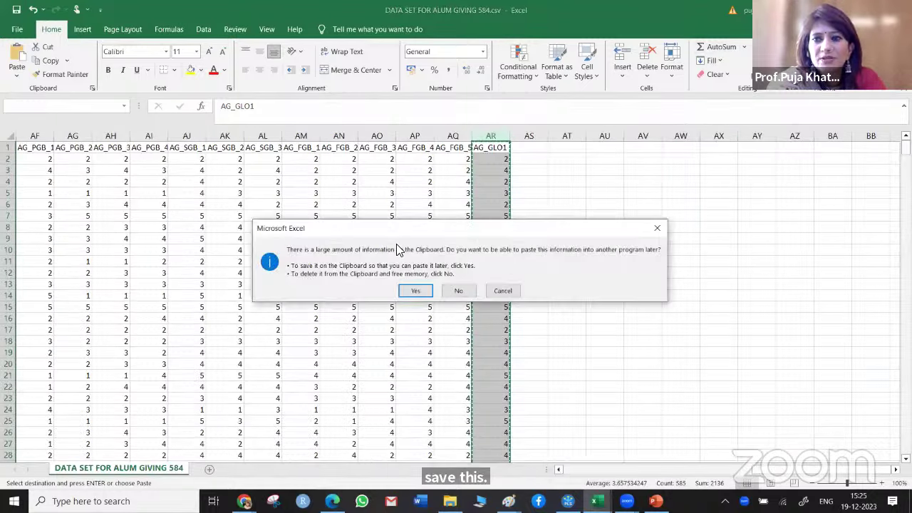
left_click(416, 290)
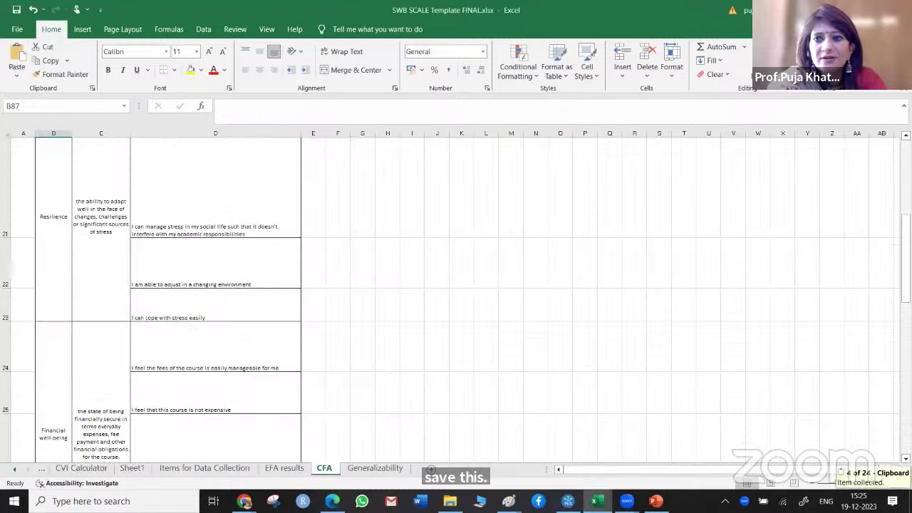
key("alt+F4")
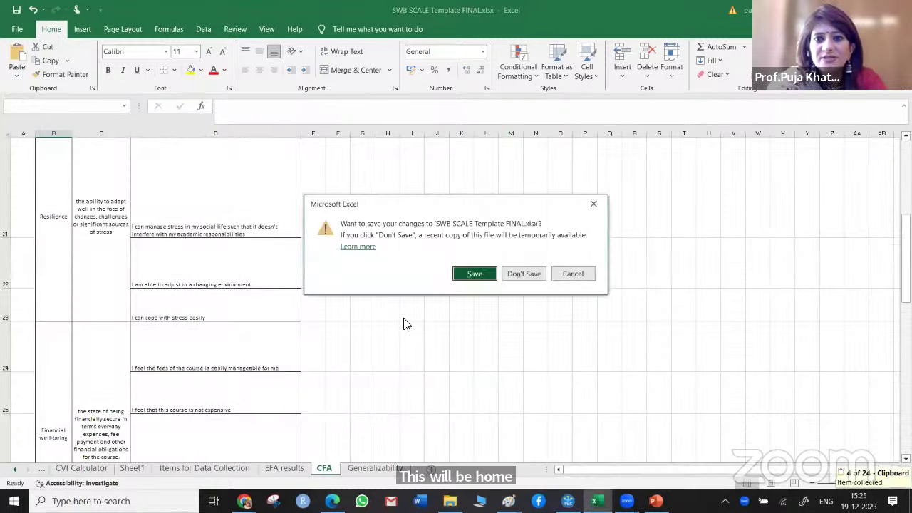
left_click(524, 274)
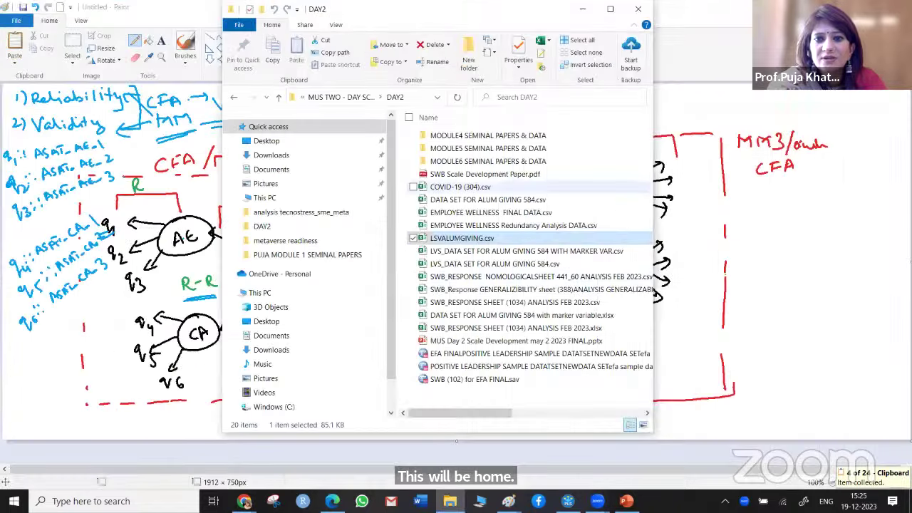
left_click(583, 9)
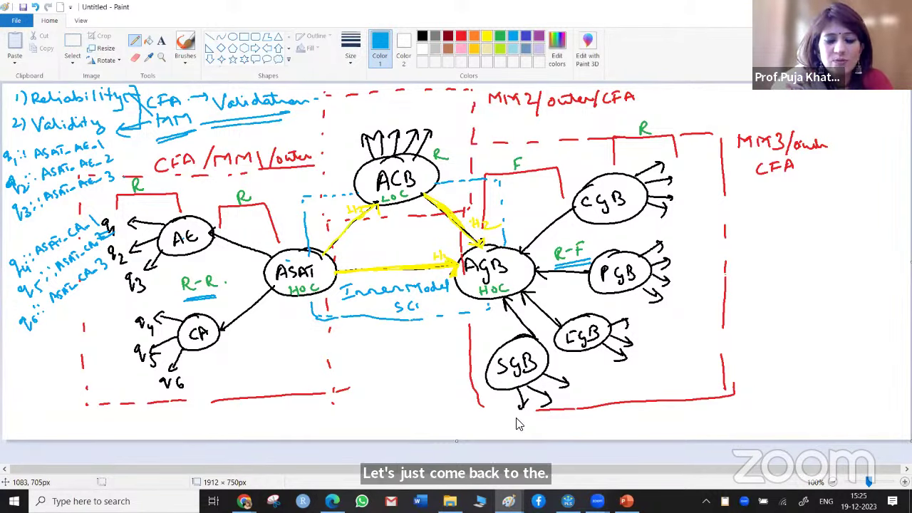
Switch to SmartPLS and add the AG_GLO1 indicator to the AGBSEM model as a new latent variable AG_GLO1 above AGB.
key("alt+Tab")
key("alt+Tab")
key("alt+Tab")
key("alt+Tab")
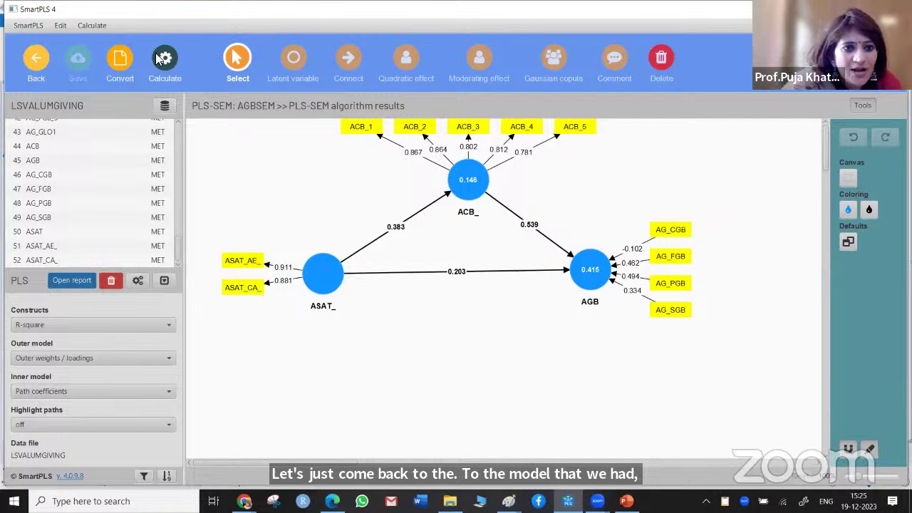
left_click(36, 135)
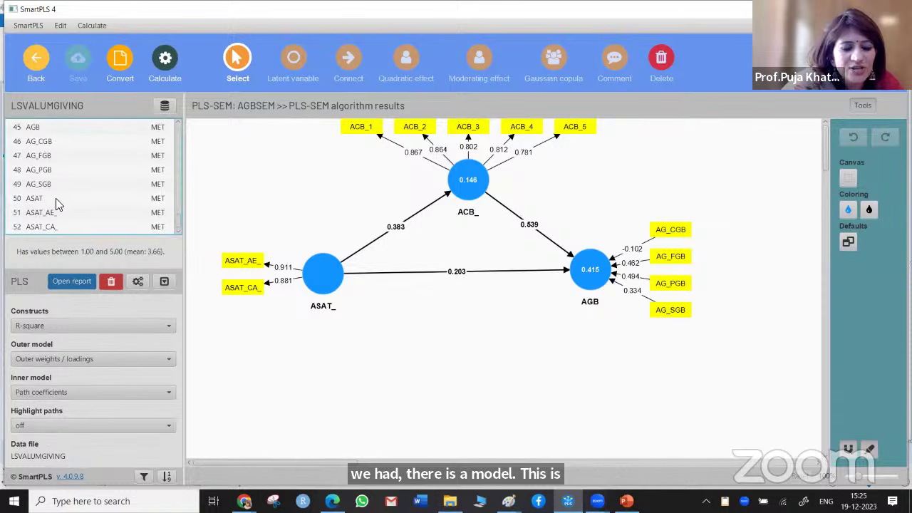
scroll(69, 198, "up", 3)
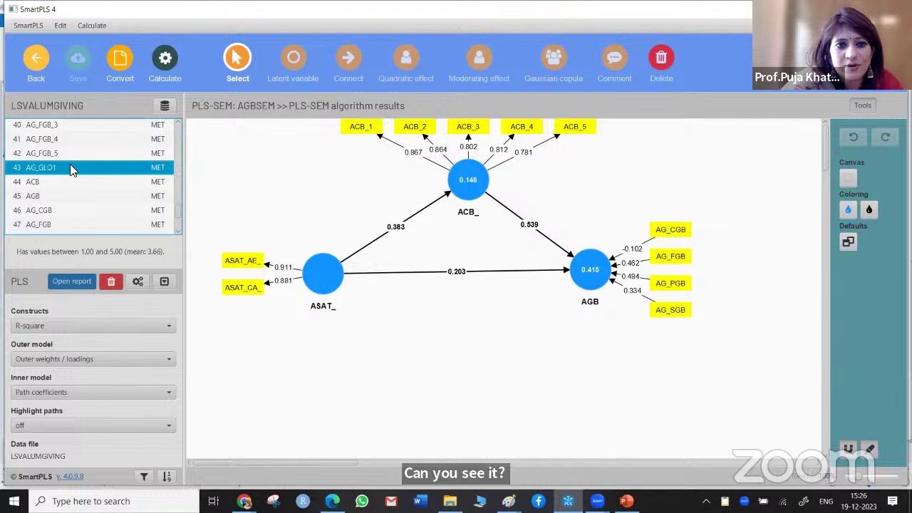
left_click_drag(70, 169, 649, 166)
key("Return")
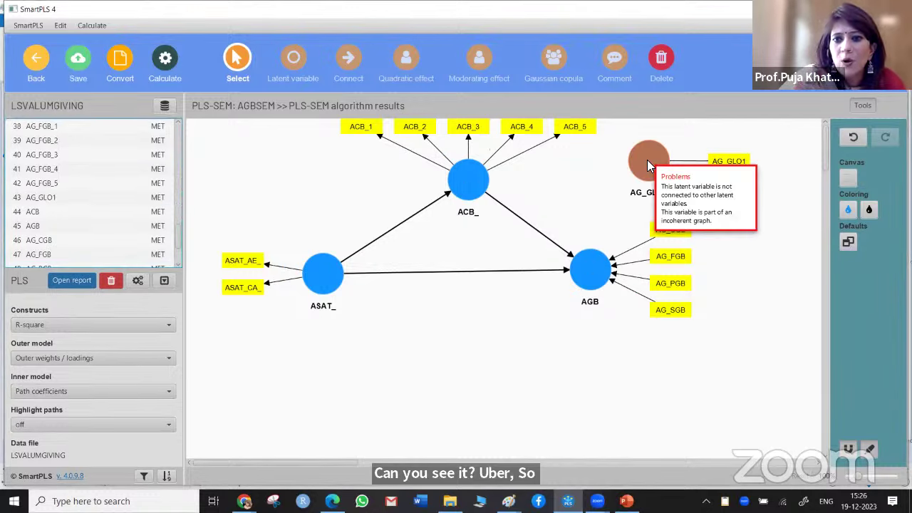
Connect a path from the AGB construct to the AG_GLO1 construct.
left_click(356, 66)
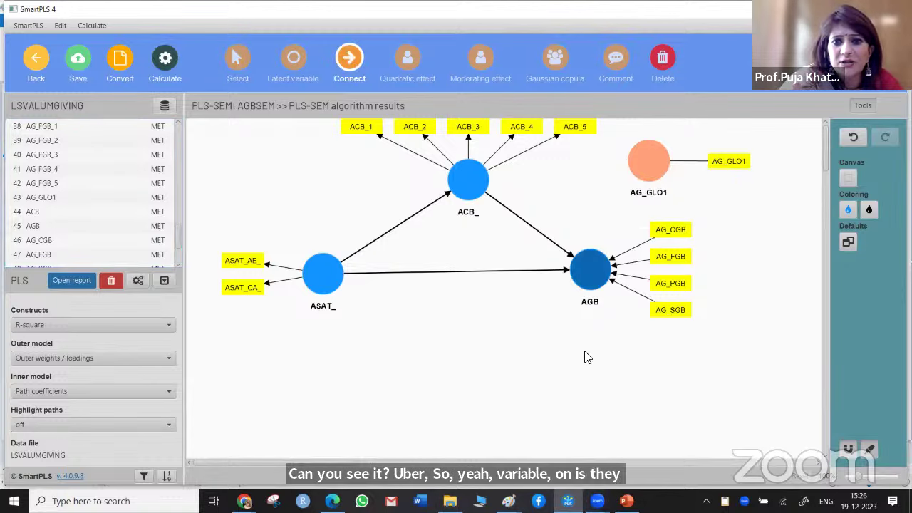
left_click(597, 270)
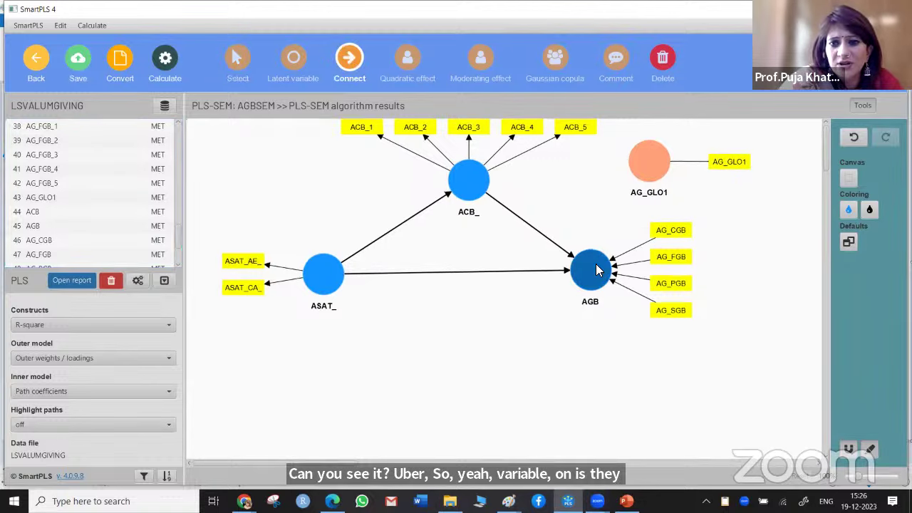
left_click(648, 178)
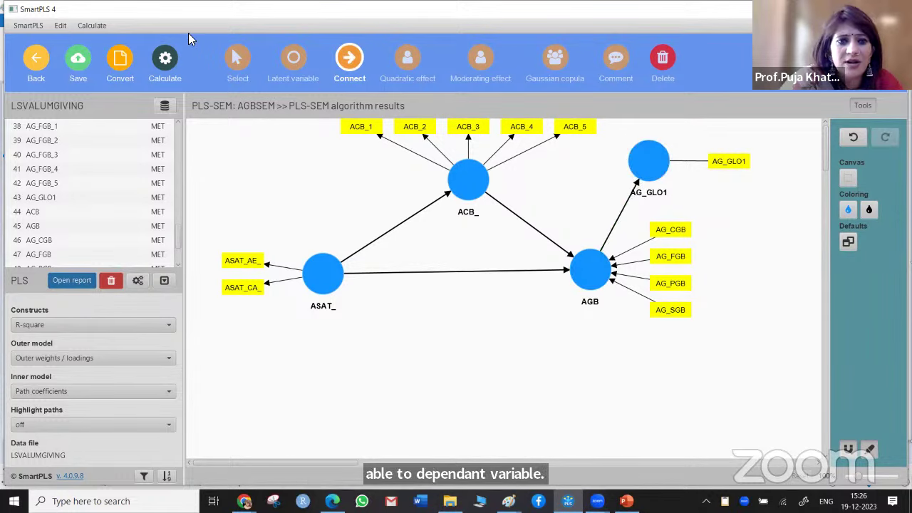
Run the PLS-SEM algorithm with the Path weighting scheme and standardized results, and inspect the AGB to AG_GLO1 path coefficient.
left_click(168, 58)
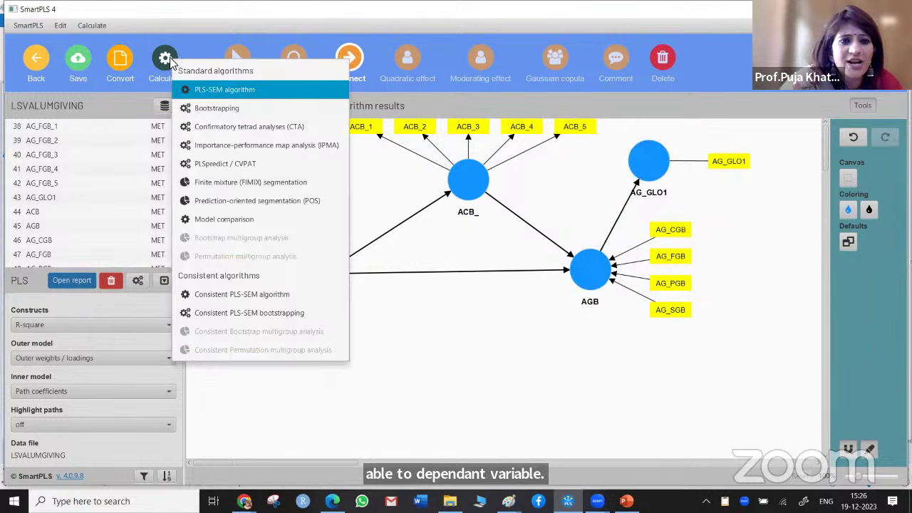
left_click(217, 89)
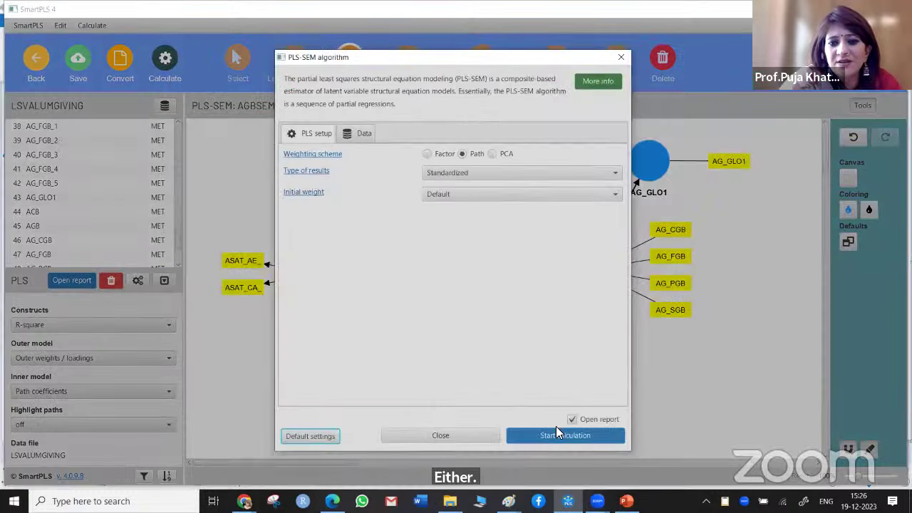
left_click(558, 432)
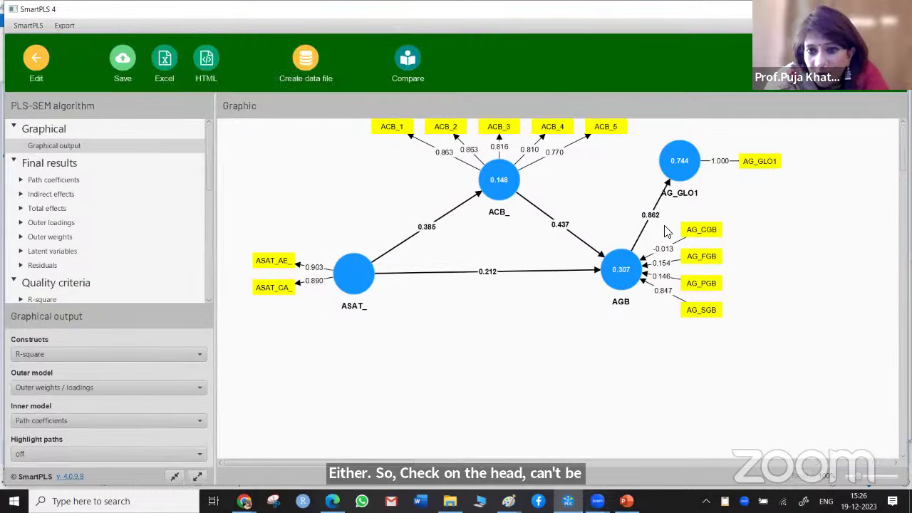
left_click(655, 220)
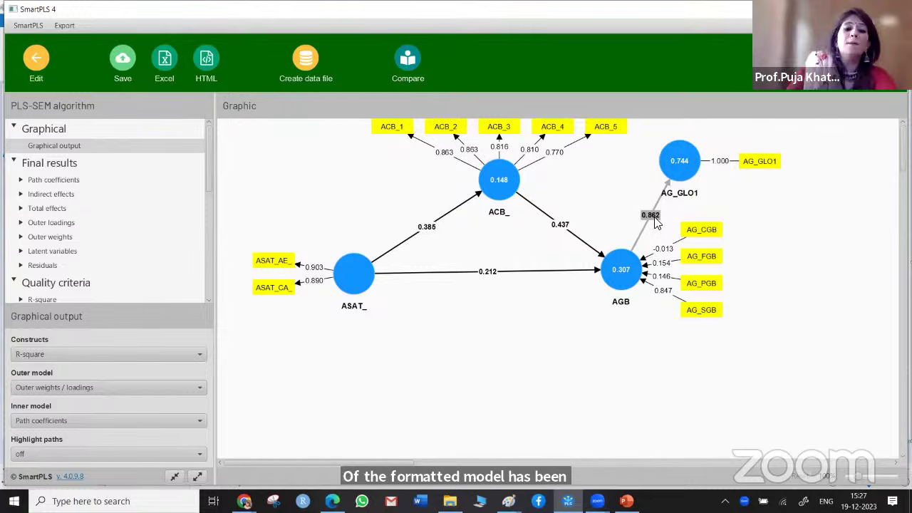
Switch to the Reflective/Formative notes in Paint and underline indicator loading, internal consistency, convergent validity and discriminant validity in green.
key("alt+Tab")
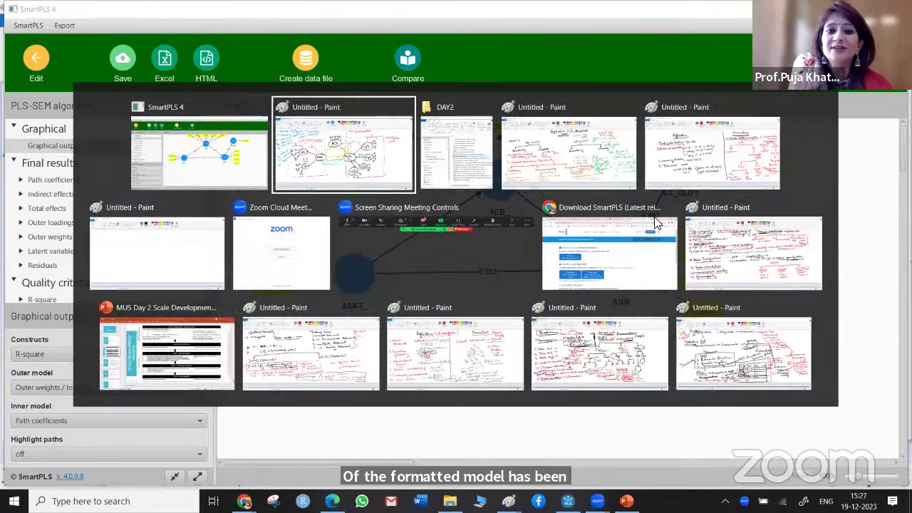
key("alt+Tab")
key("alt+Tab")
key("alt+Tab")
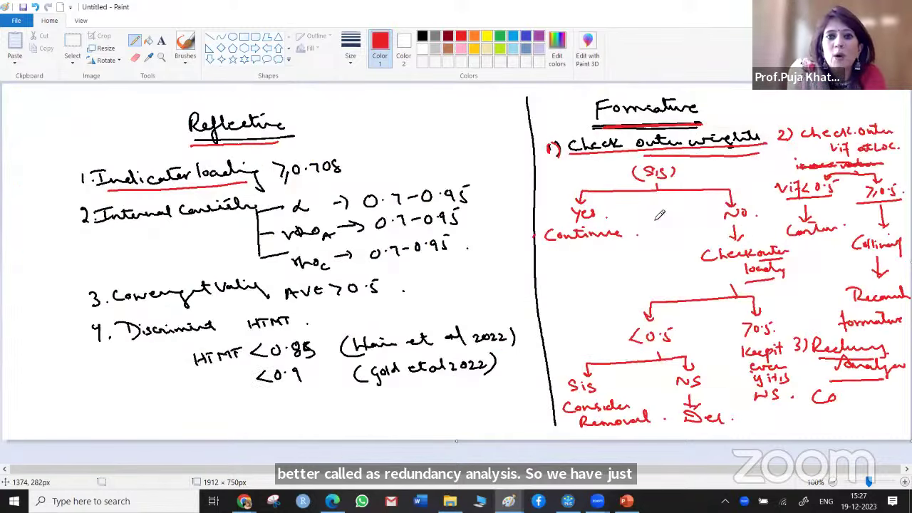
left_click(499, 37)
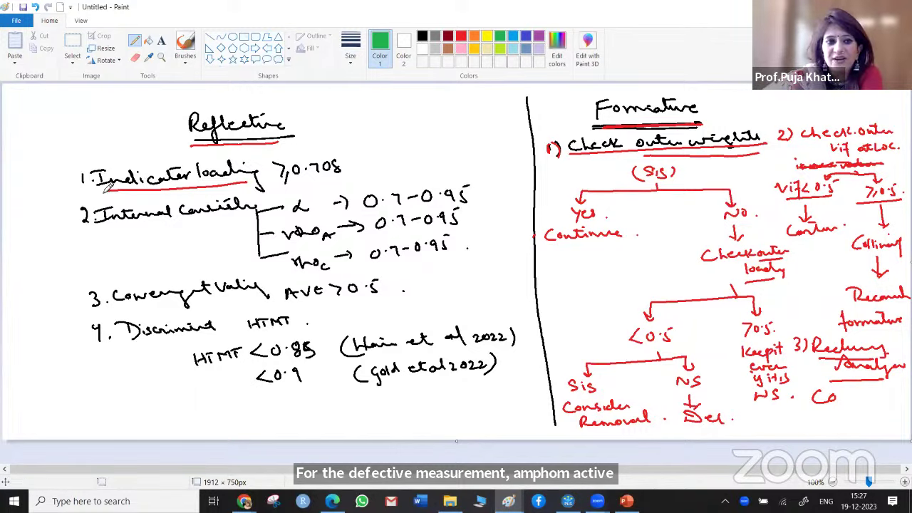
left_click_drag(102, 186, 242, 171)
left_click_drag(105, 229, 246, 217)
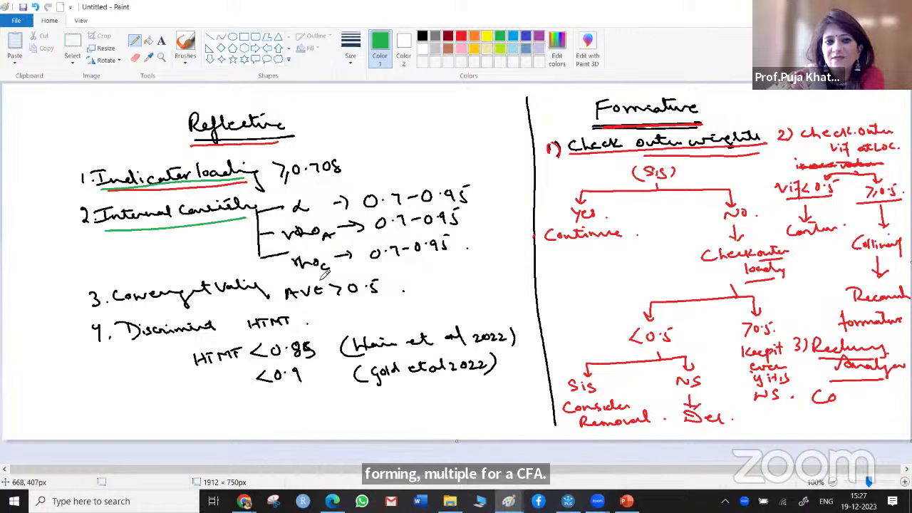
left_click_drag(127, 306, 248, 294)
left_click_drag(137, 343, 243, 330)
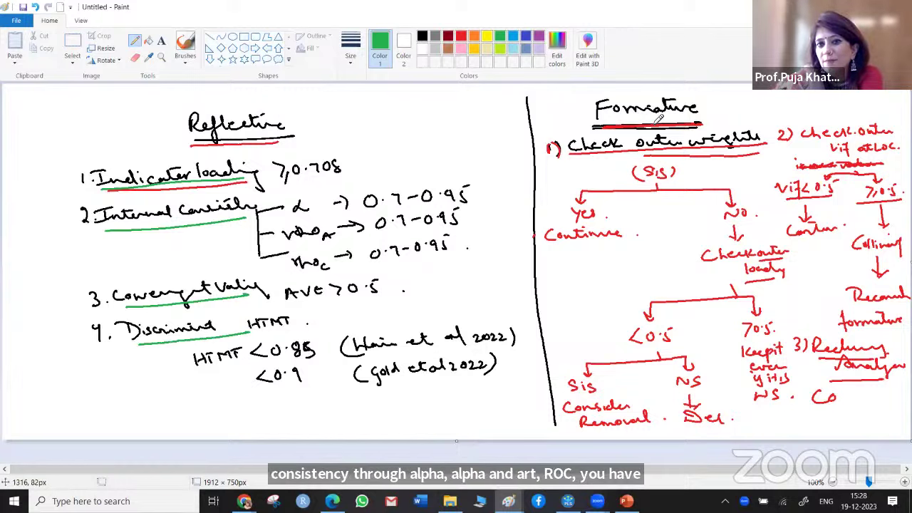
Underline "Check outer weights" in green under Formative and complete the handwritten note below Redundancy Analysis with the words "global variable".
left_click_drag(581, 152, 756, 145)
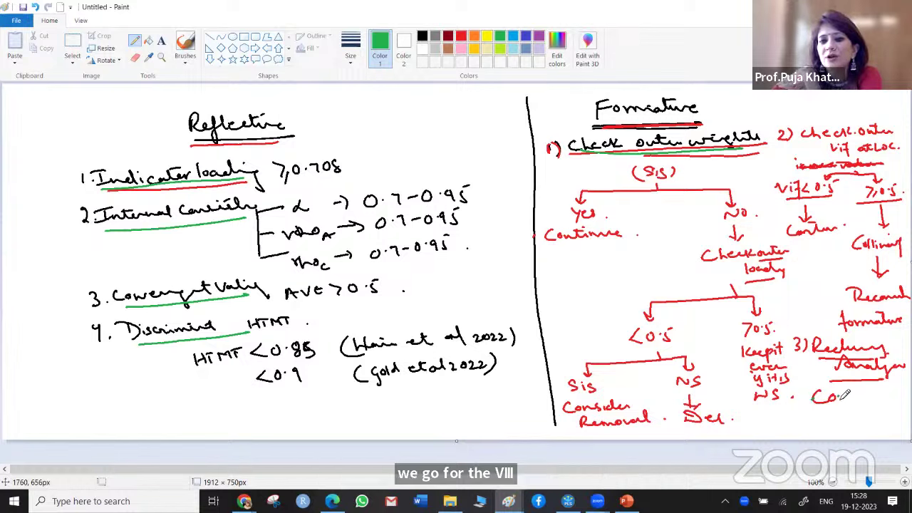
mouse_move(843, 399)
left_mouse_down()
mouse_move(858, 410)
mouse_move(878, 390)
mouse_move(825, 420)
mouse_move(886, 408)
left_mouse_up()
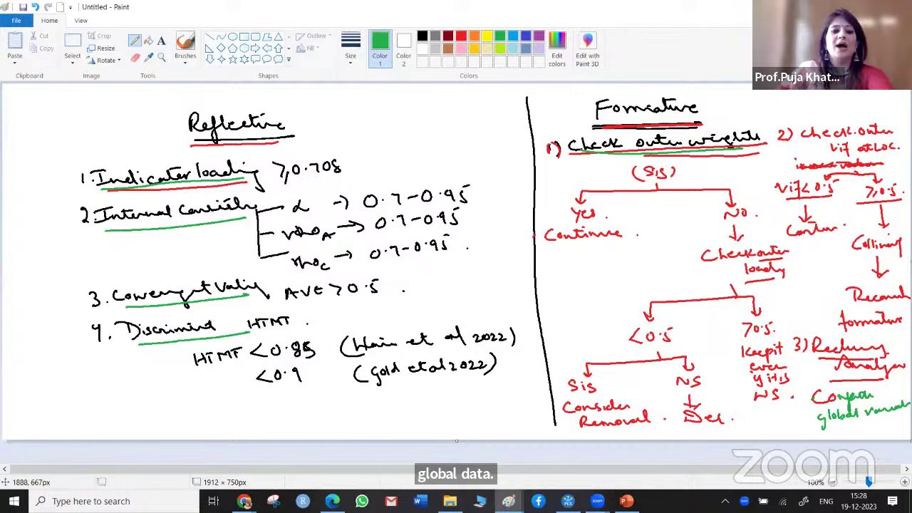
Switch to the Paint drawing of the inductive and deductive scale development process with the SLR, TCM-ADO framework and dimensions table.
key("alt+Tab")
key("alt+Tab")
key("alt+Tab")
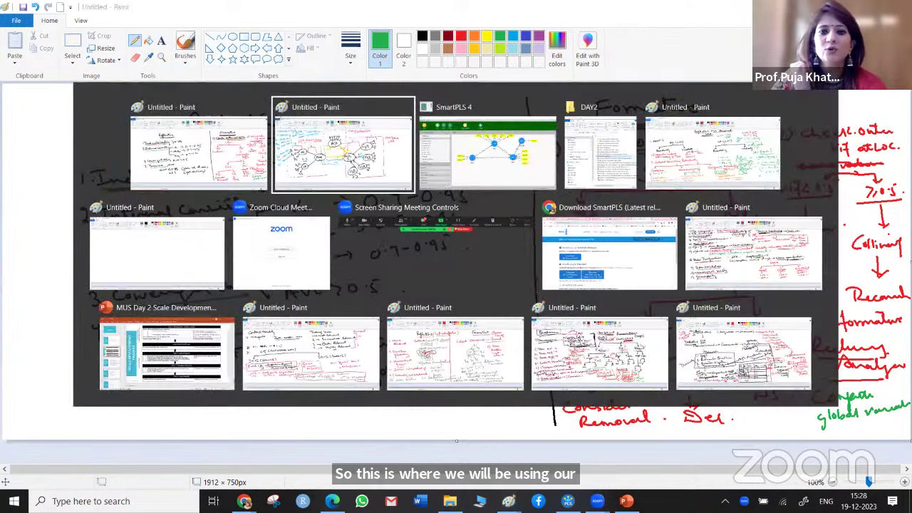
key("alt+Tab")
key("alt+Tab")
key("alt+Tab")
key("alt+Tab")
key("alt+Tab")
key("alt+Tab")
key("alt+Tab")
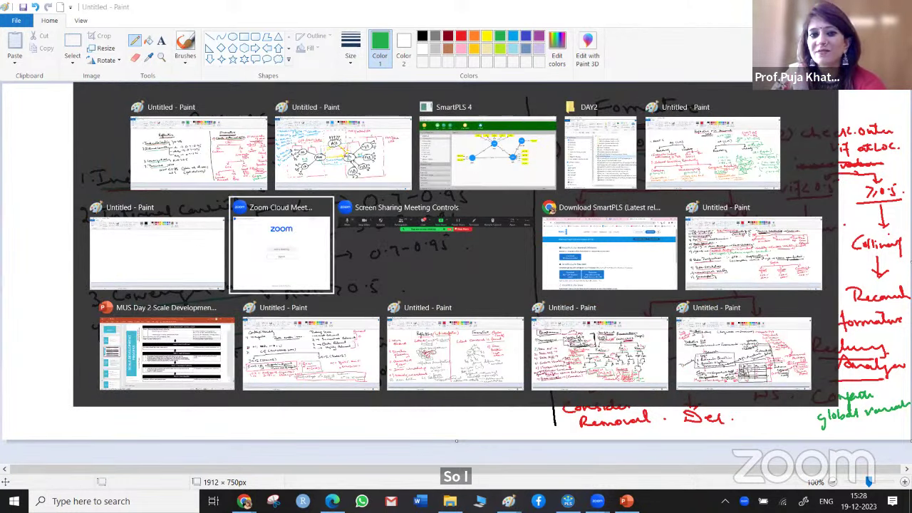
key("alt+Tab")
key("alt+Tab")
key("alt+Tab")
key("alt+Tab")
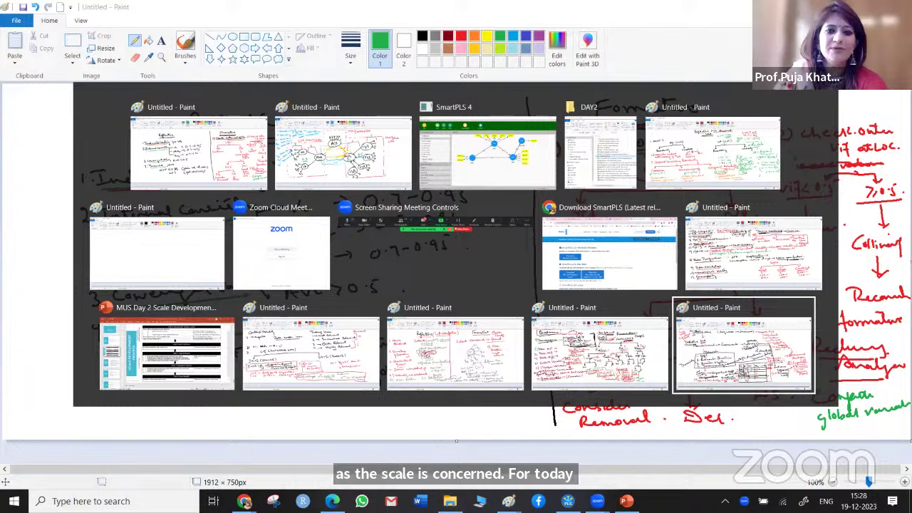
key("alt+Tab")
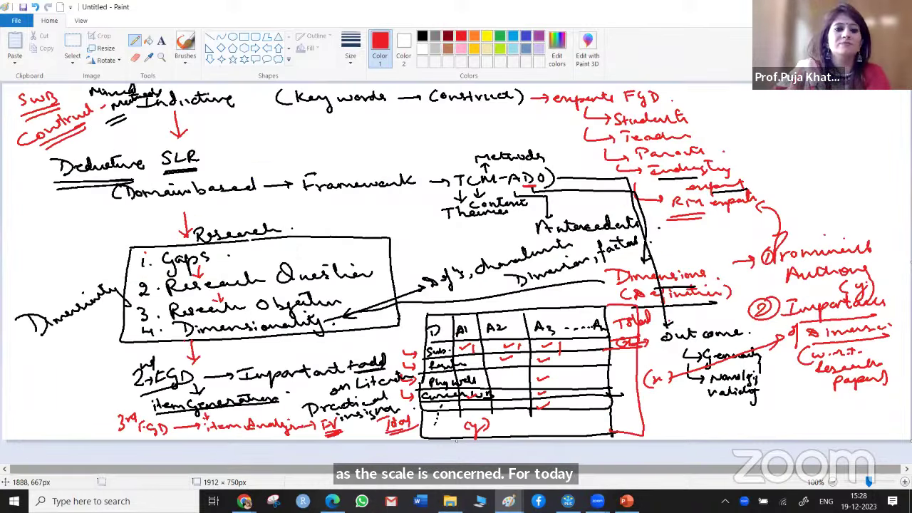